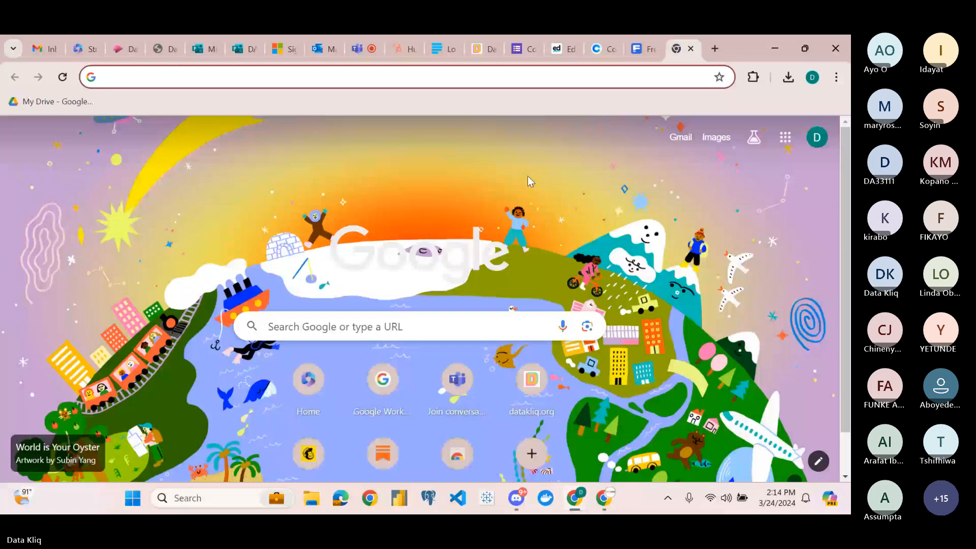
Search Google for "wireframe for data visualization" and show the image results
text(wi)
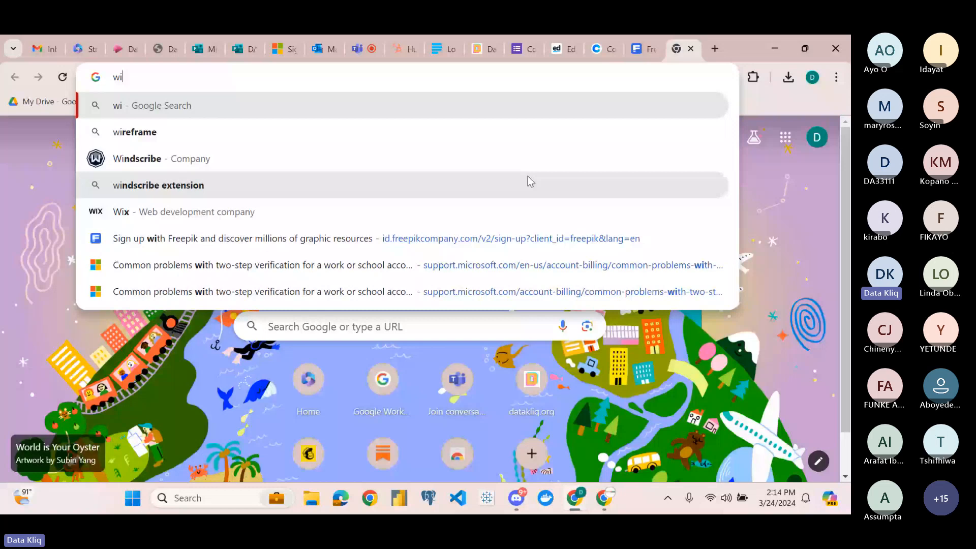
text(reframe )
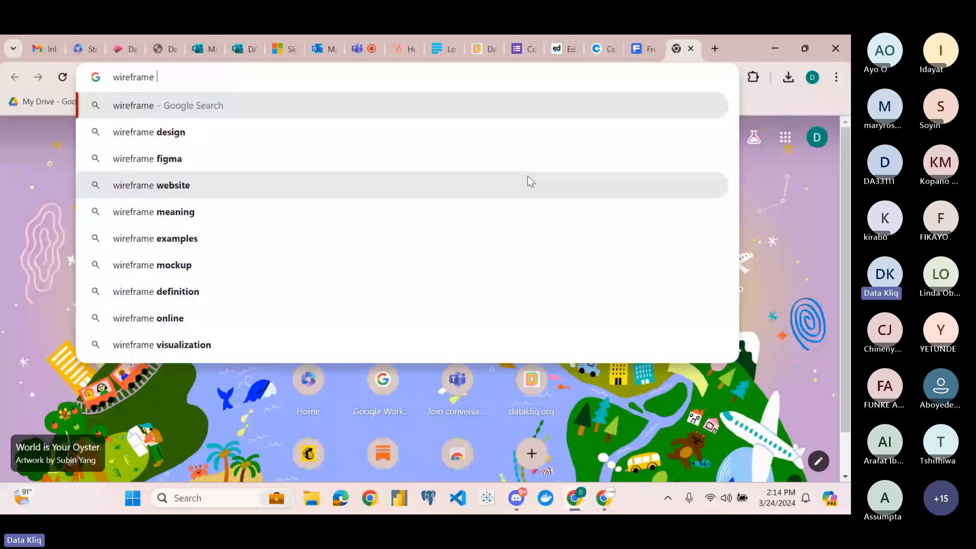
text(for dat)
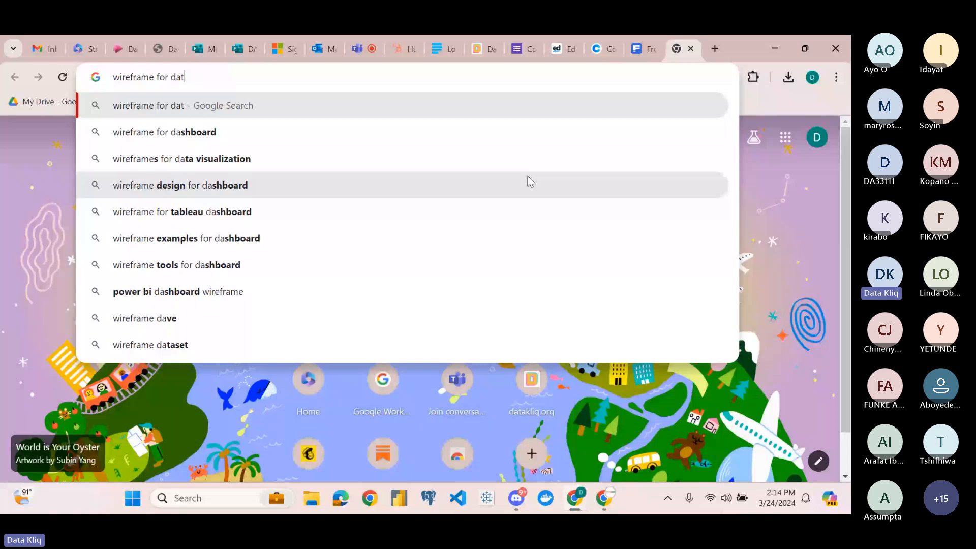
text(a visualizatio)
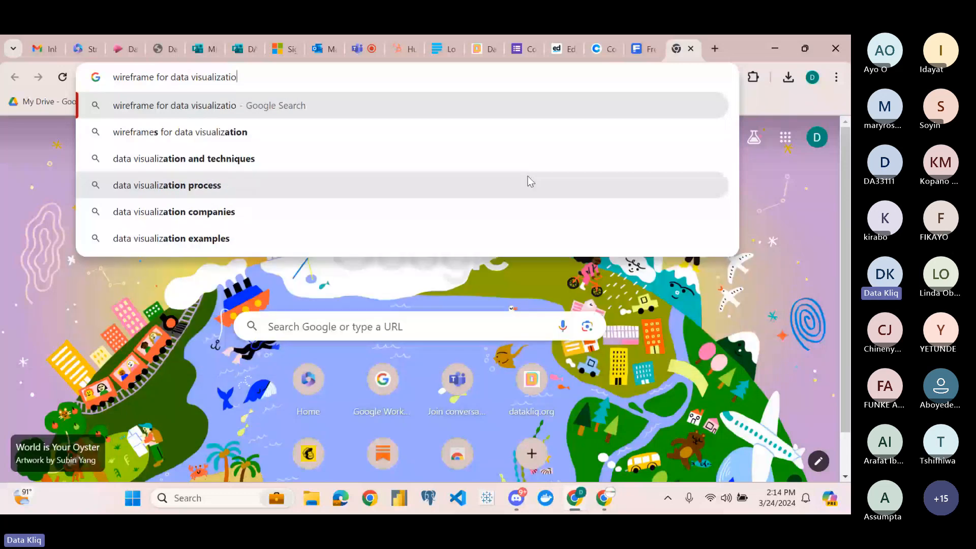
text(n)
key(Return)
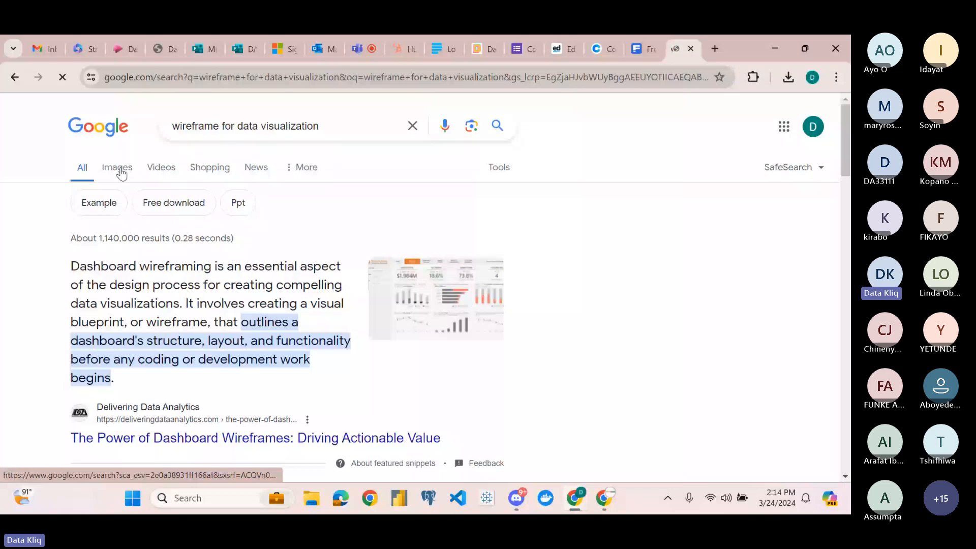
click(118, 168)
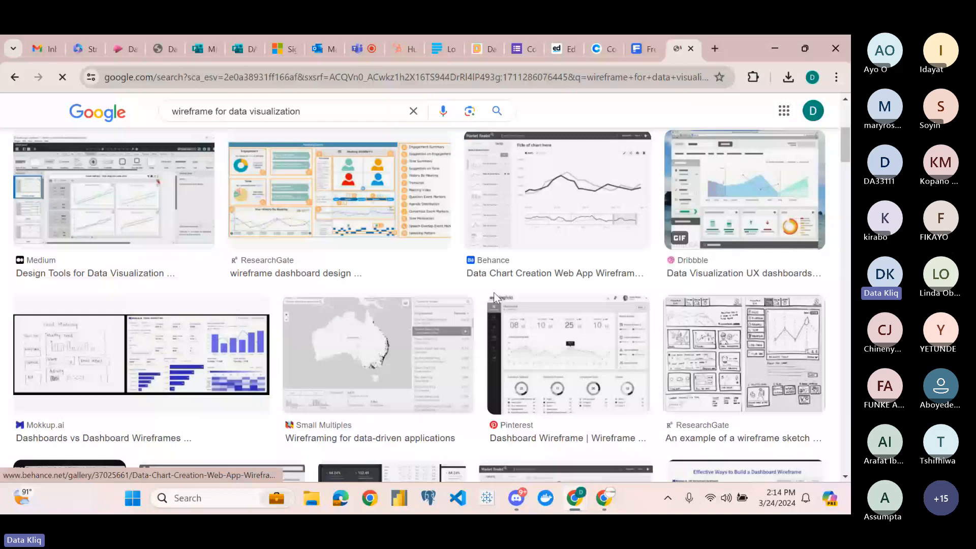
Open the Optimize Smart data visualization article from the image results and examine its amazon.co.uk website wireframe
scroll(493, 292, down, 5)
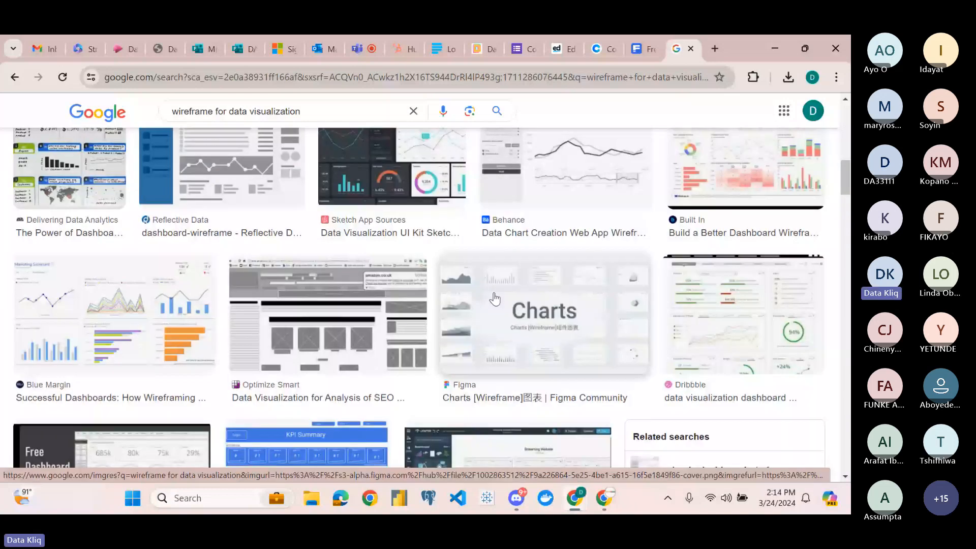
click(495, 299)
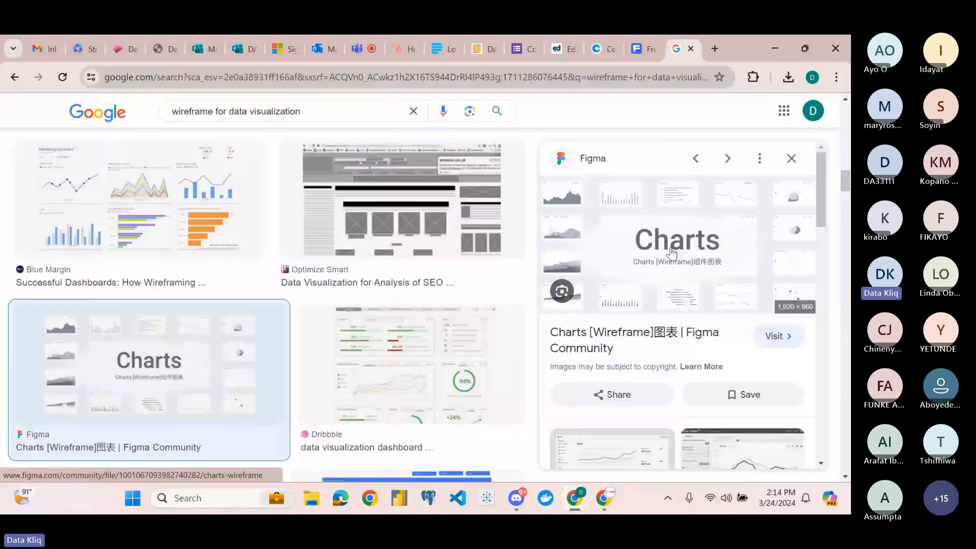
click(392, 213)
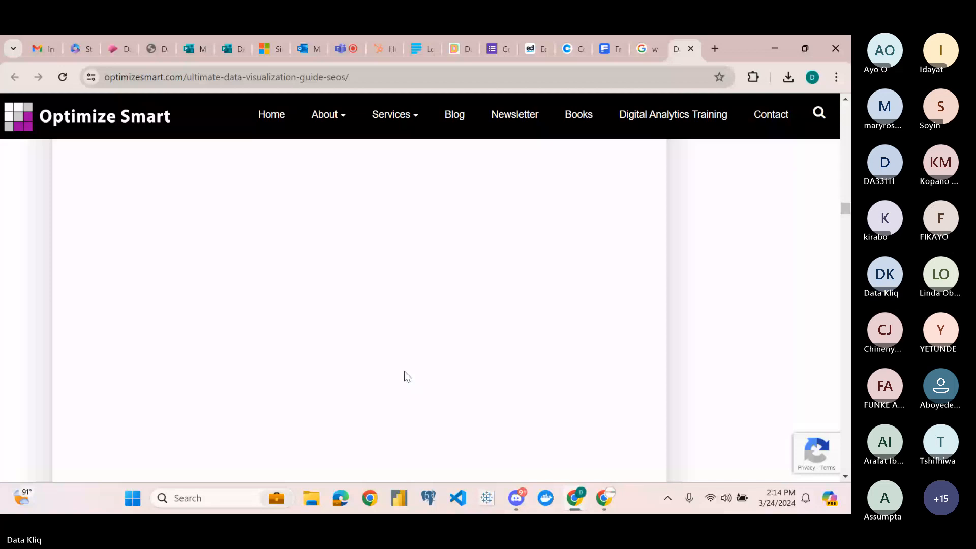
scroll(407, 376, down, 10)
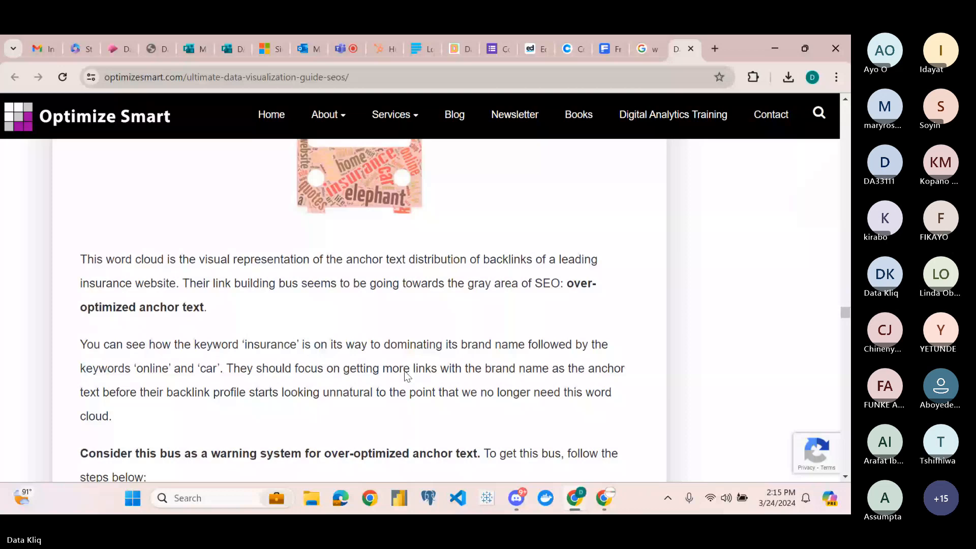
scroll(405, 374, down, 8)
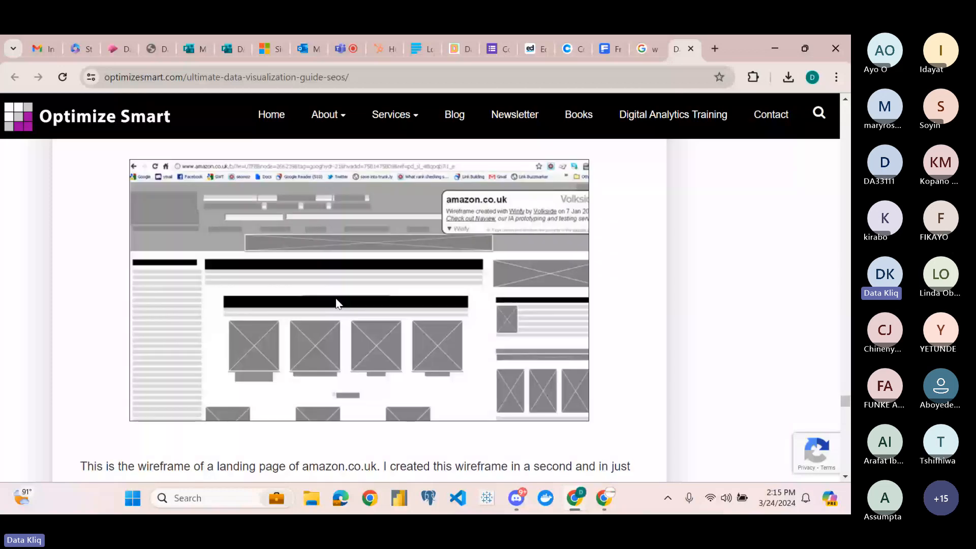
scroll(335, 303, up, 1)
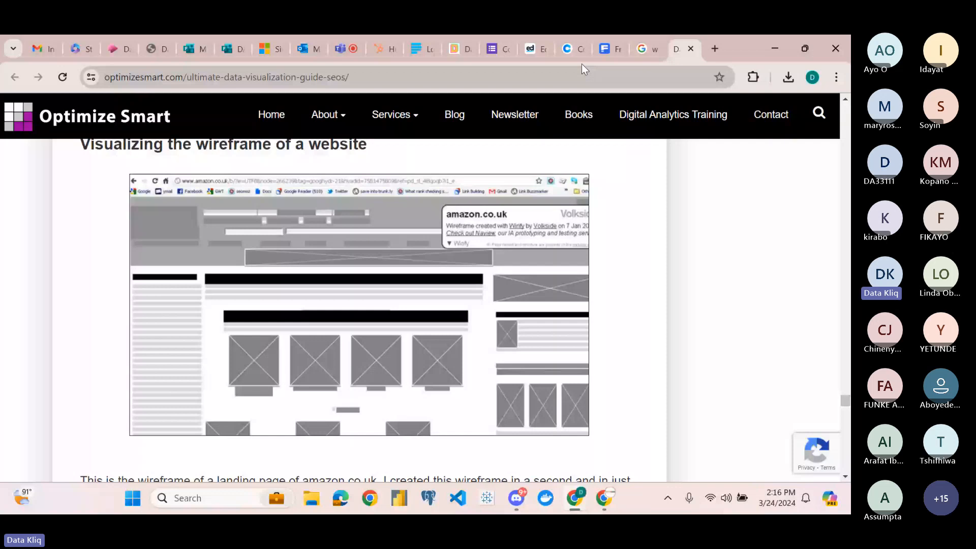
Switch to the Coolors site, look over its home page and start the color palette generator
click(573, 49)
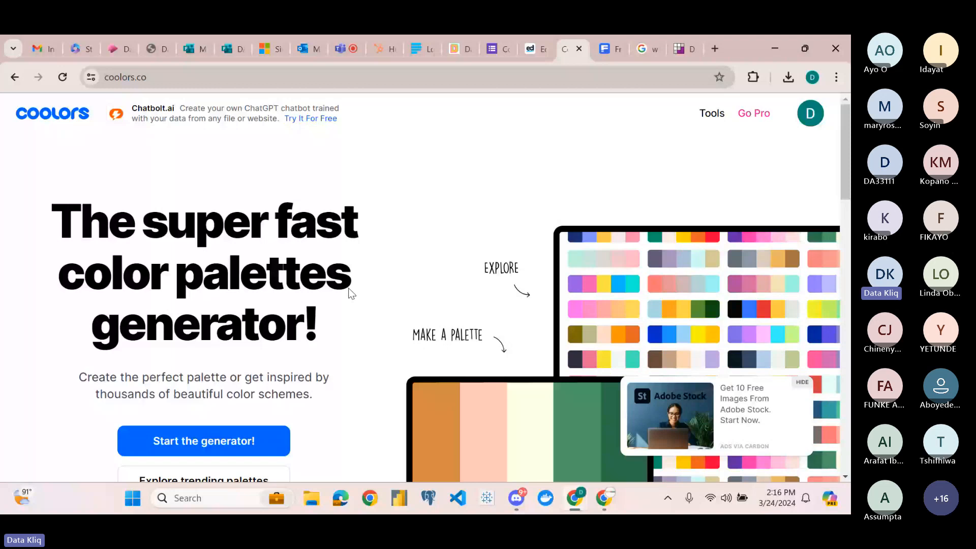
scroll(349, 288, down, 5)
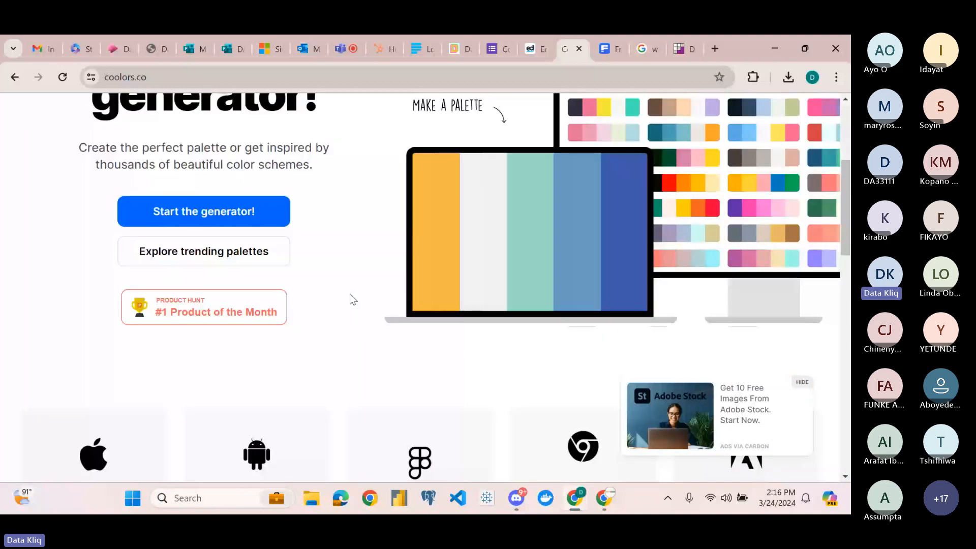
scroll(353, 299, up, 3)
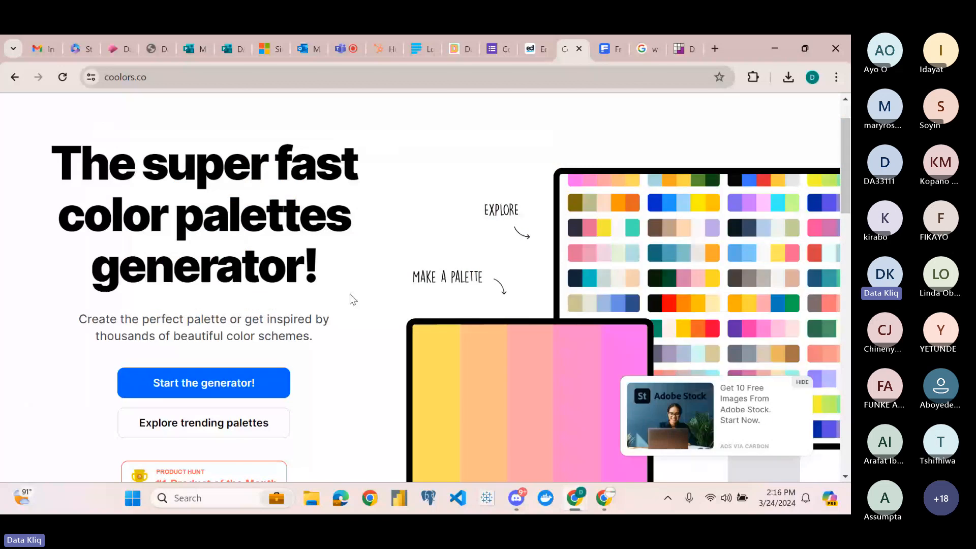
click(224, 382)
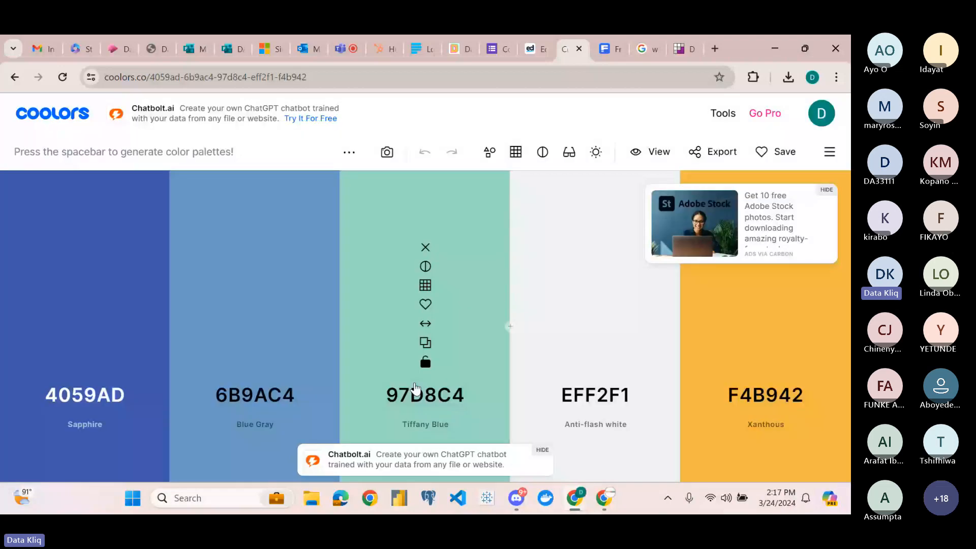
Return to the Coolors home page, open the trending palettes and browse the color schemes
click(65, 114)
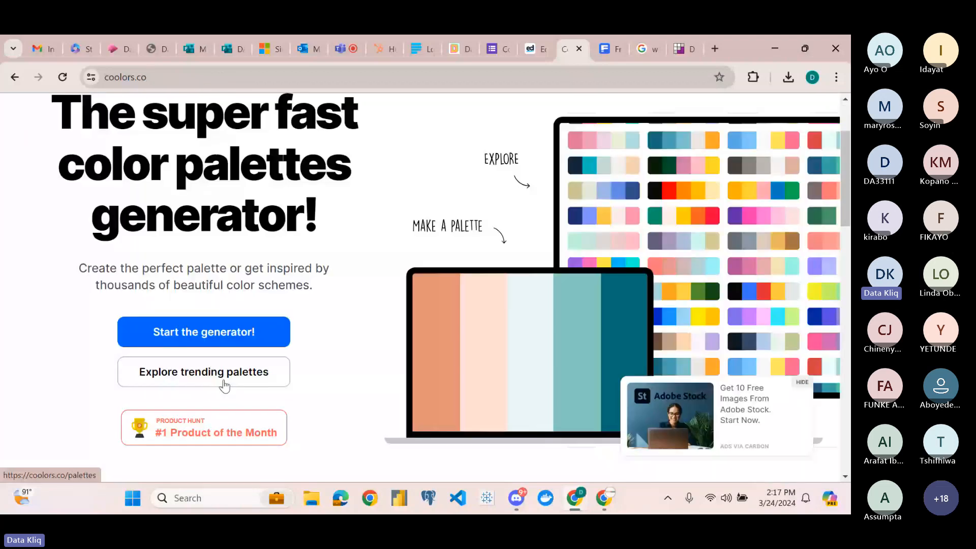
click(225, 386)
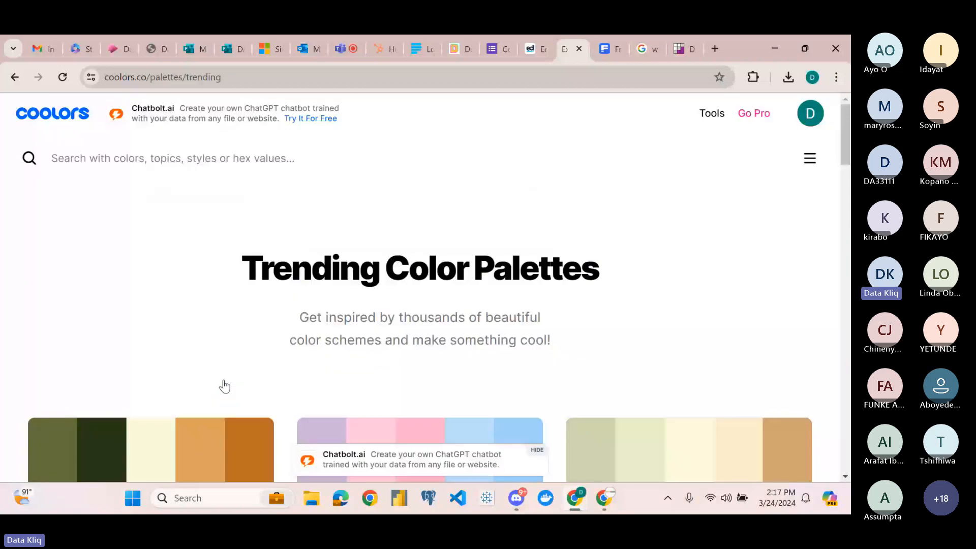
scroll(225, 386, down, 4)
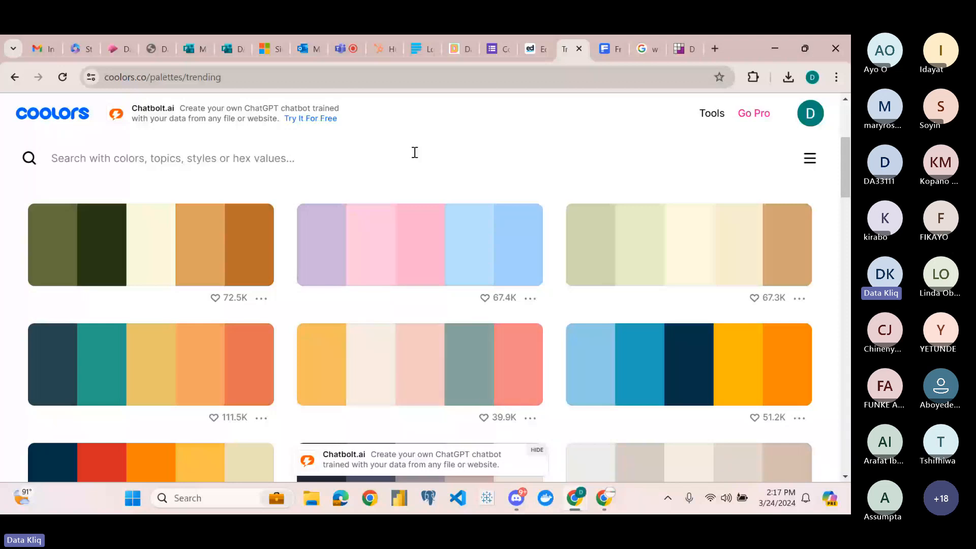
scroll(415, 152, down, 1)
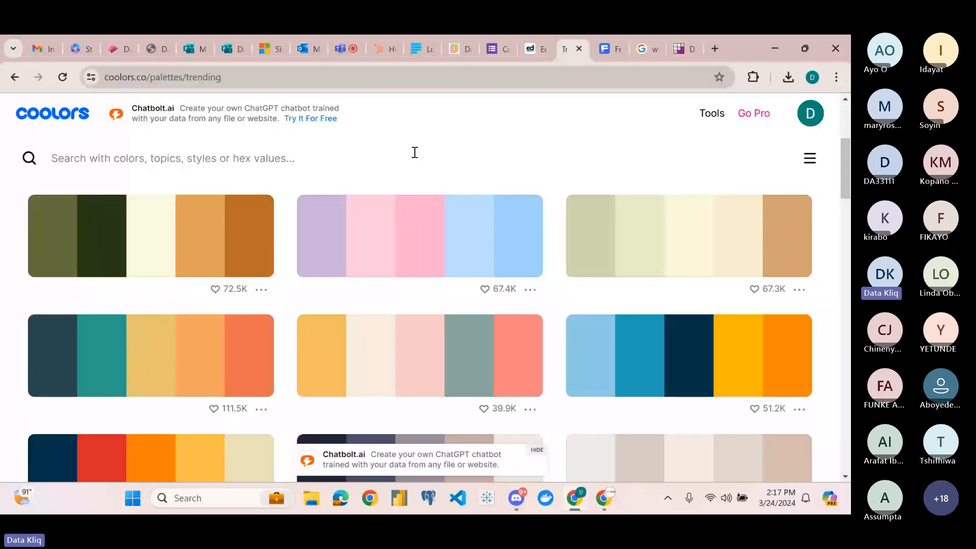
scroll(415, 153, down, 1)
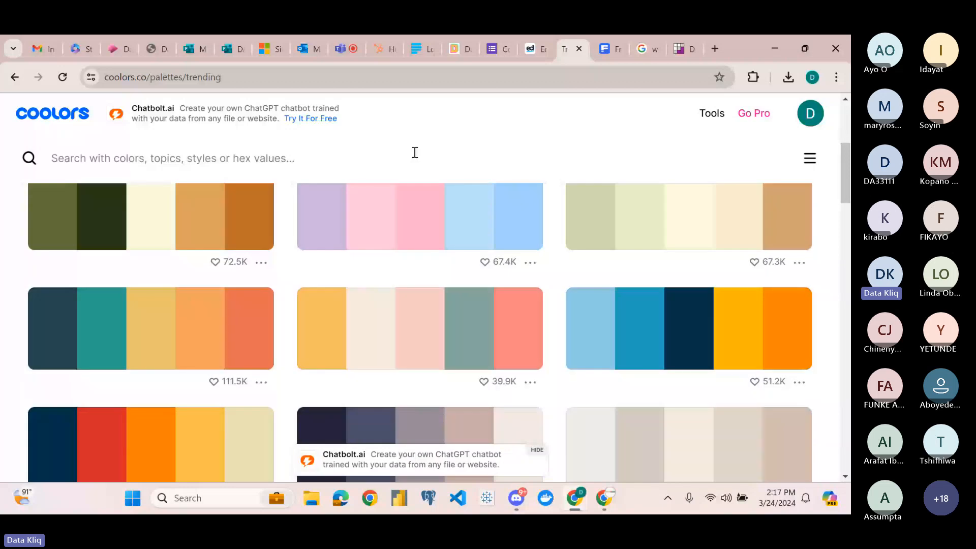
scroll(415, 153, down, 1)
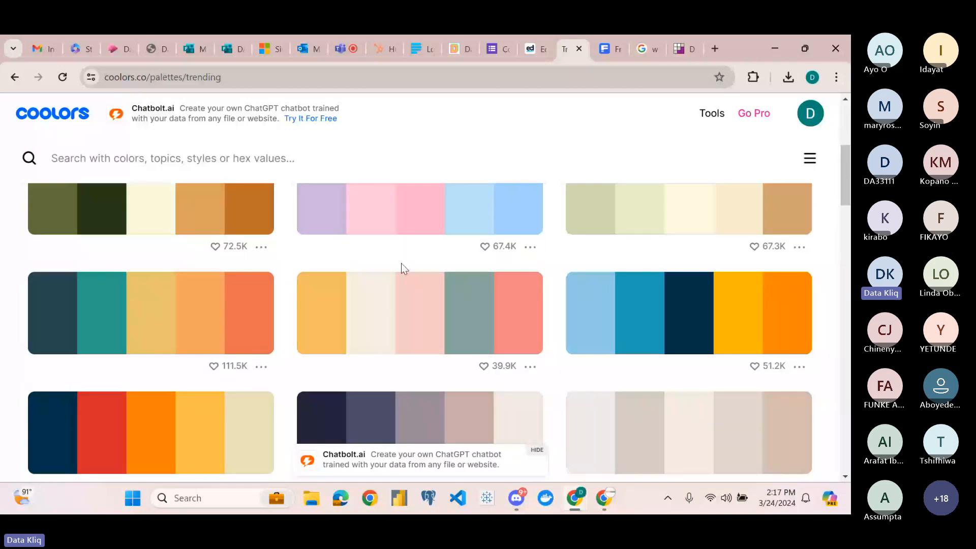
scroll(404, 268, down, 2)
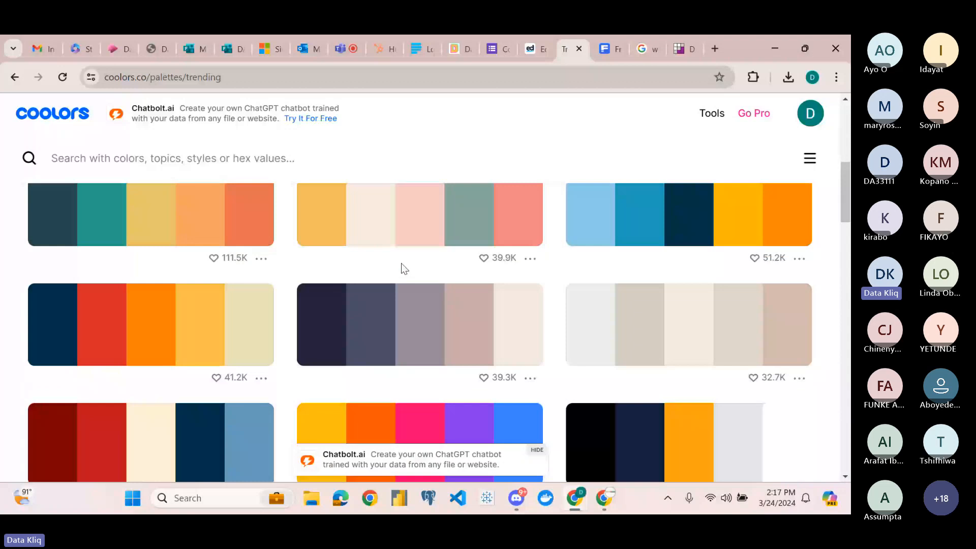
scroll(405, 269, down, 4)
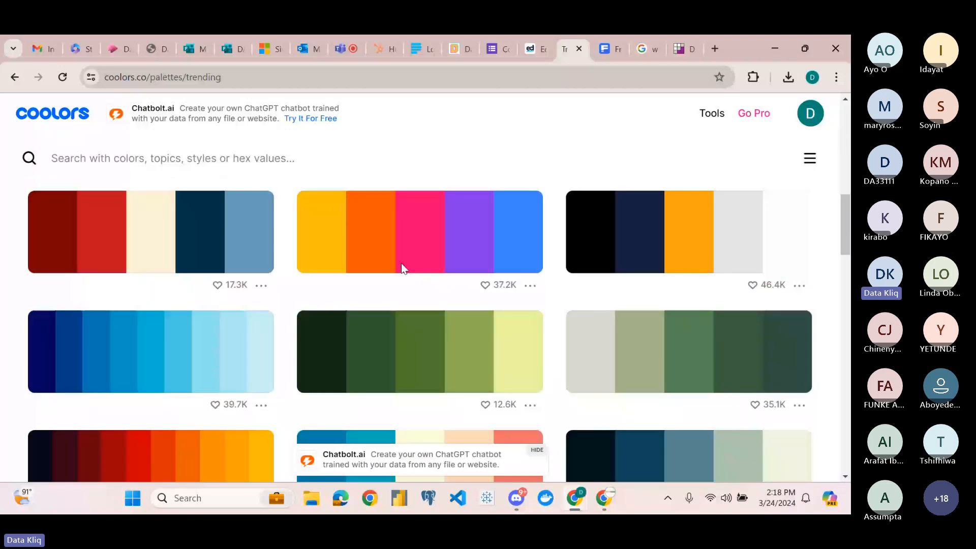
scroll(402, 263, down, 1)
scroll(404, 269, down, 5)
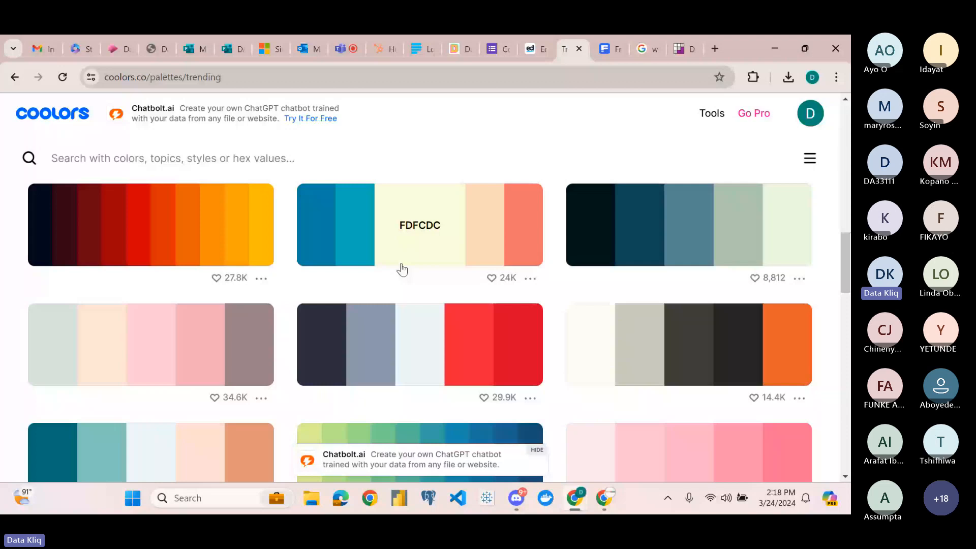
scroll(401, 270, down, 2)
scroll(393, 292, down, 2)
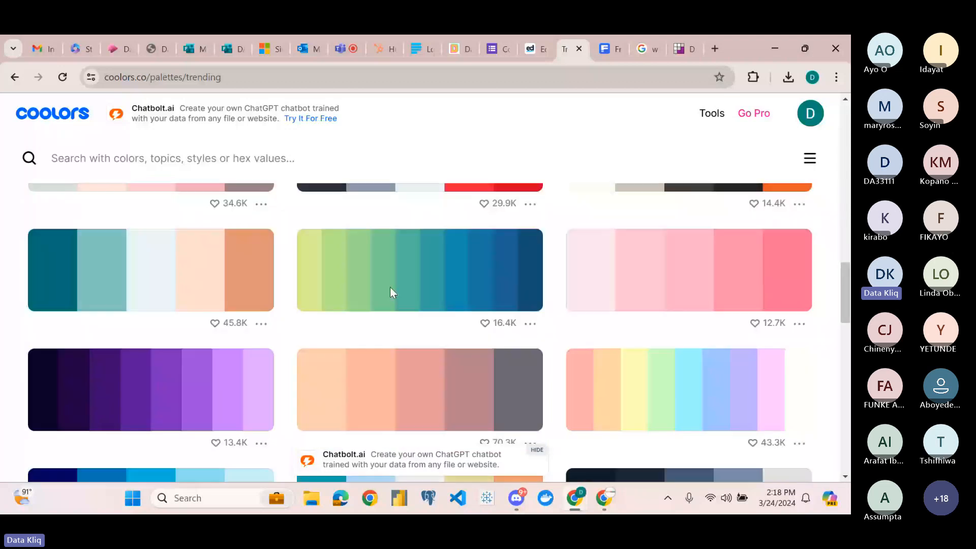
scroll(390, 287, up, 10)
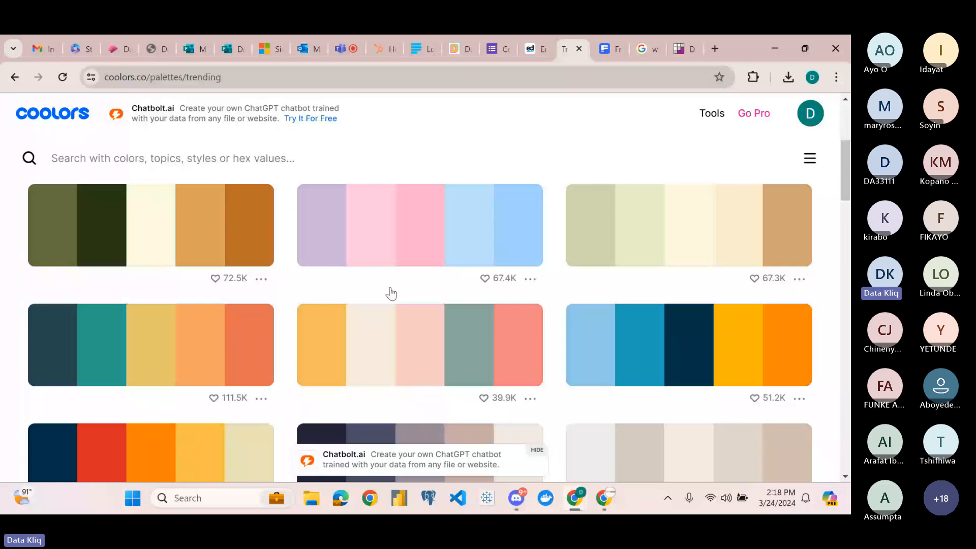
Go back to the Google wireframe results and search for "Data visualization template for dashboard" instead
click(682, 49)
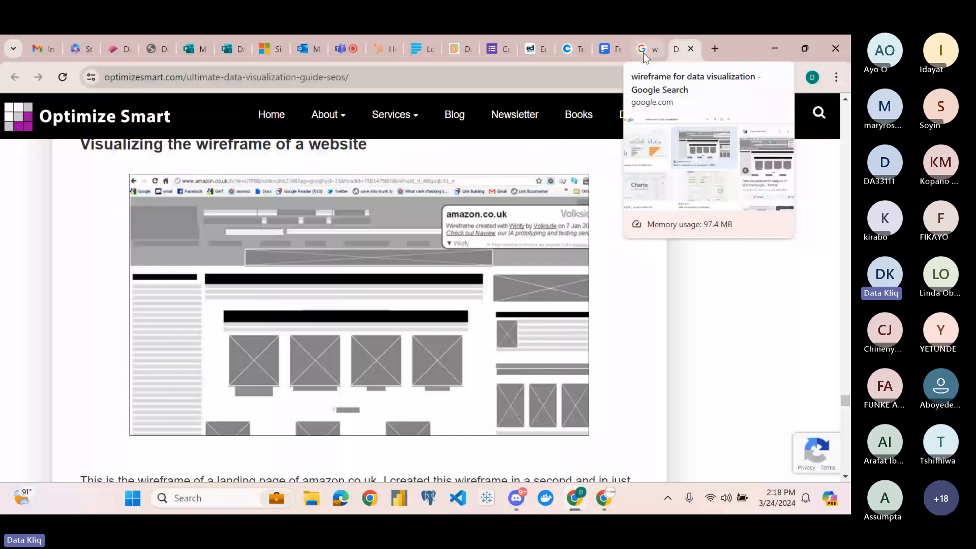
click(644, 51)
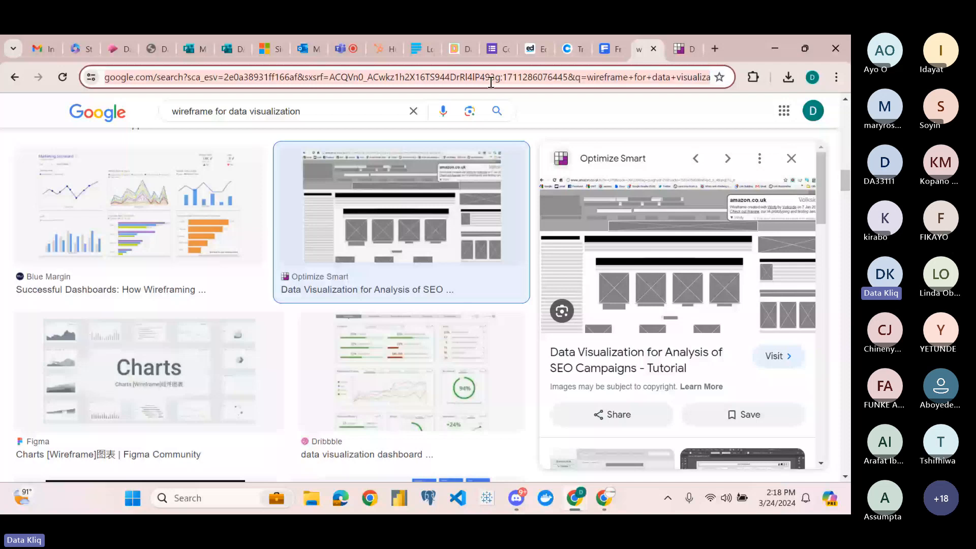
key(Caps_Lock)
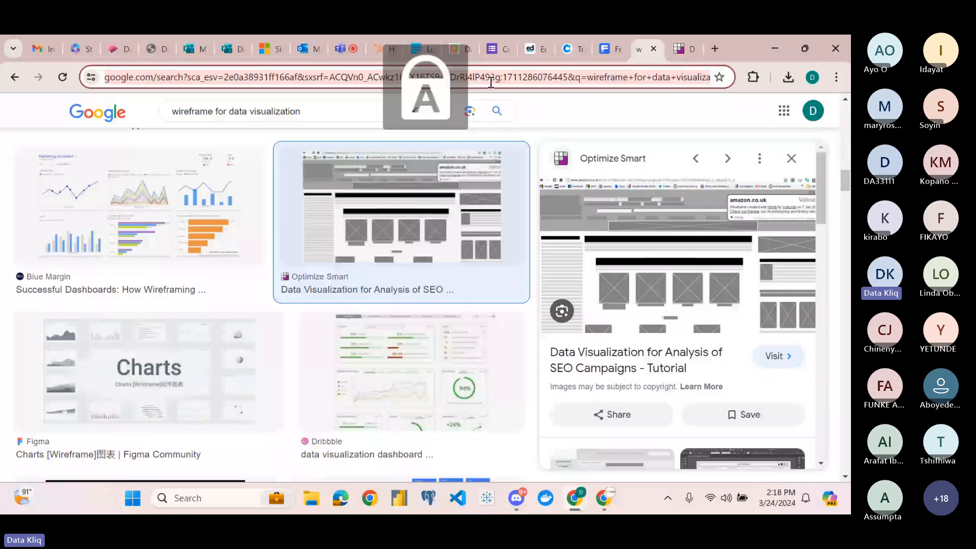
click(491, 82)
text(Data)
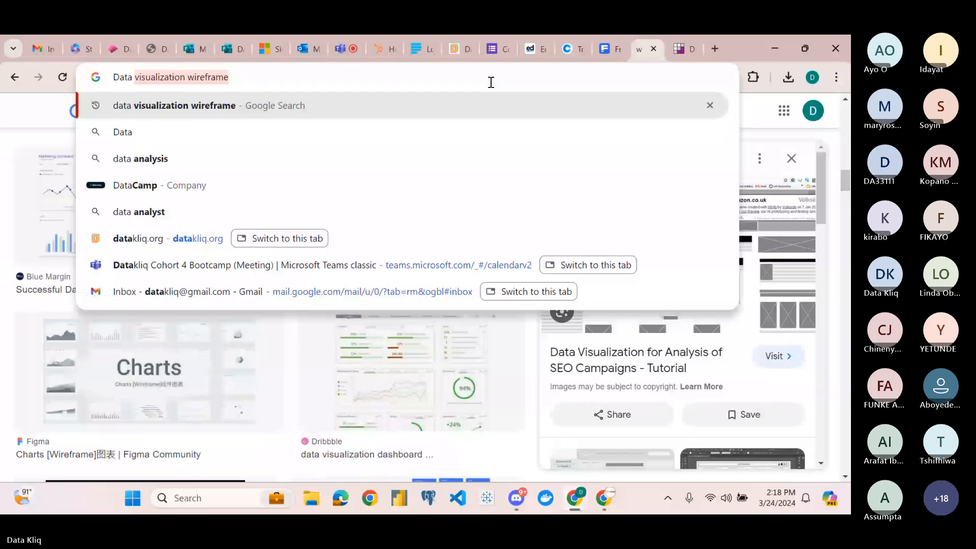
text( visua)
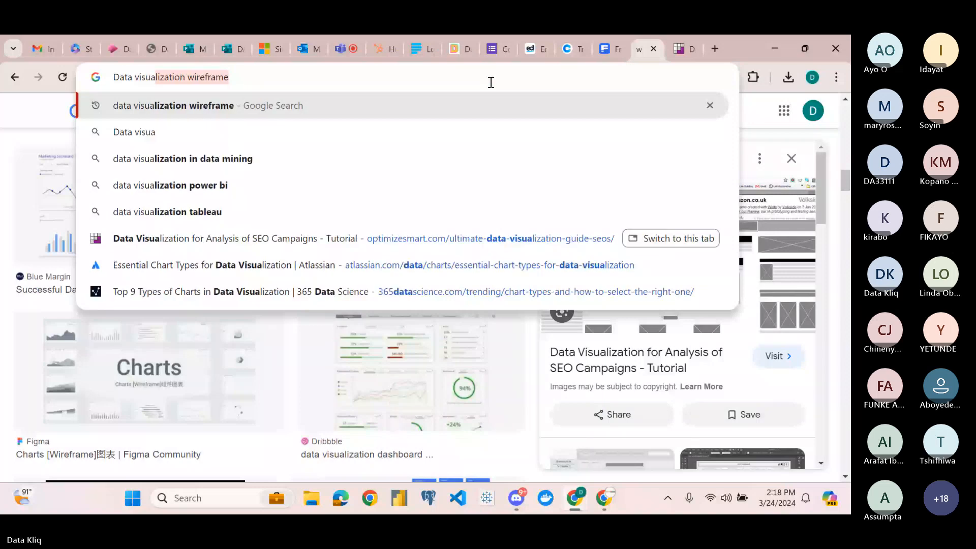
text(lization)
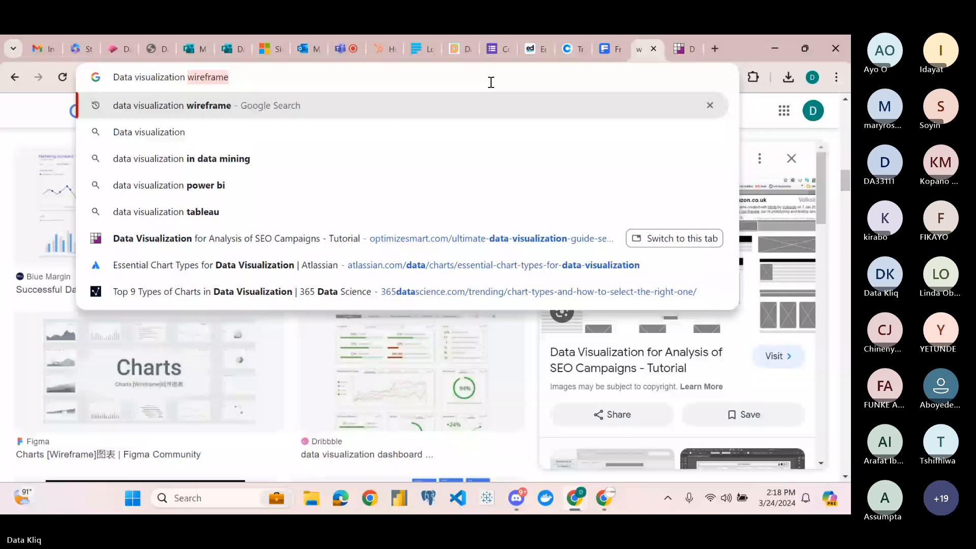
text( template for d)
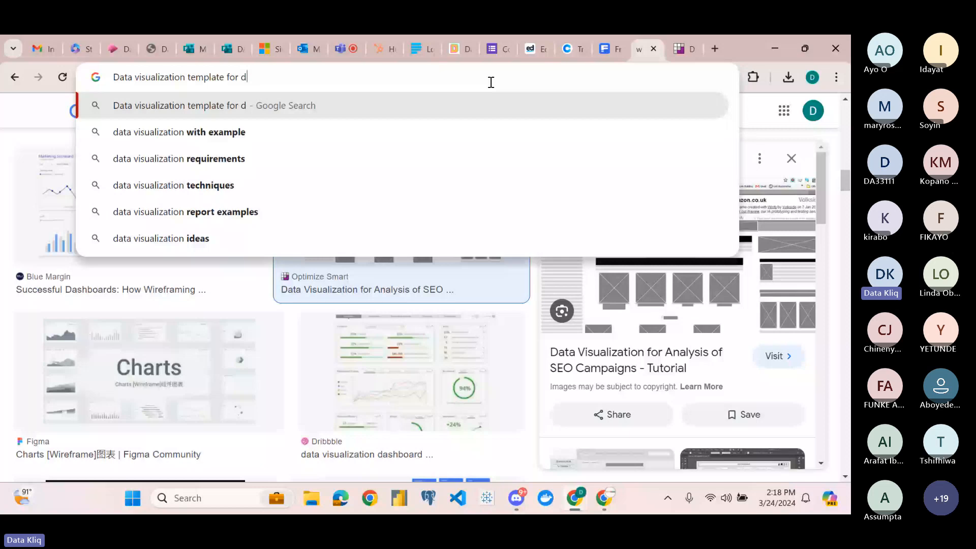
text(ashboard)
key(Return)
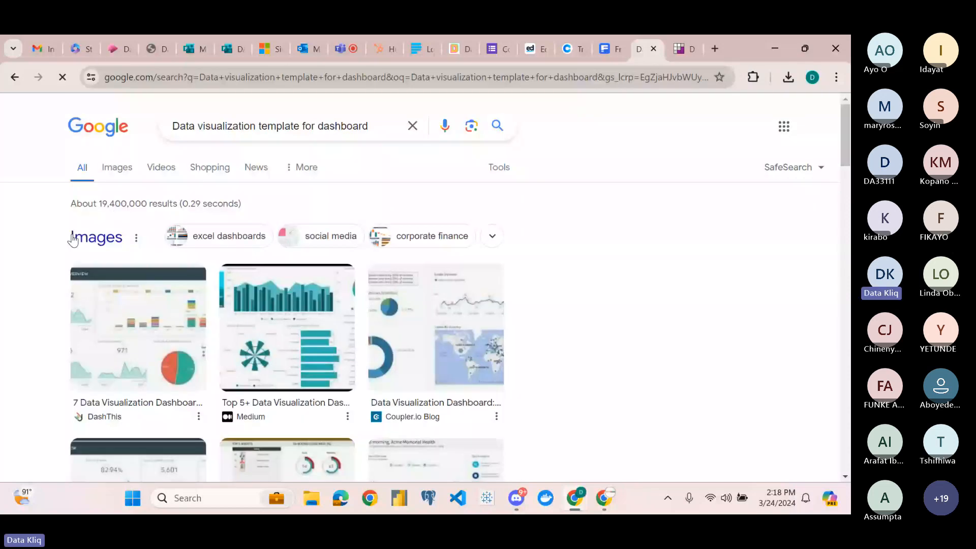
Open the image results for "Data visualization template for dashboard" and browse the dashboard template designs
click(73, 238)
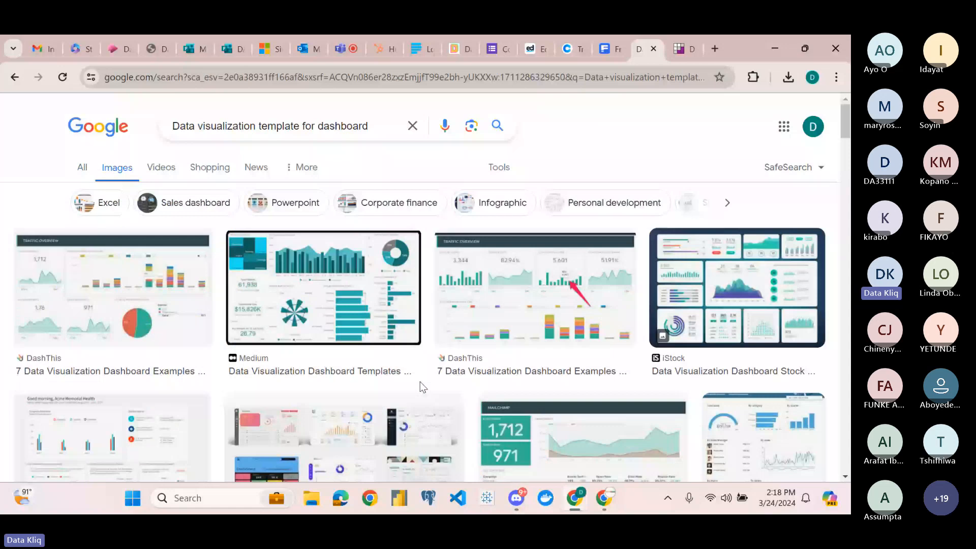
scroll(423, 388, down, 7)
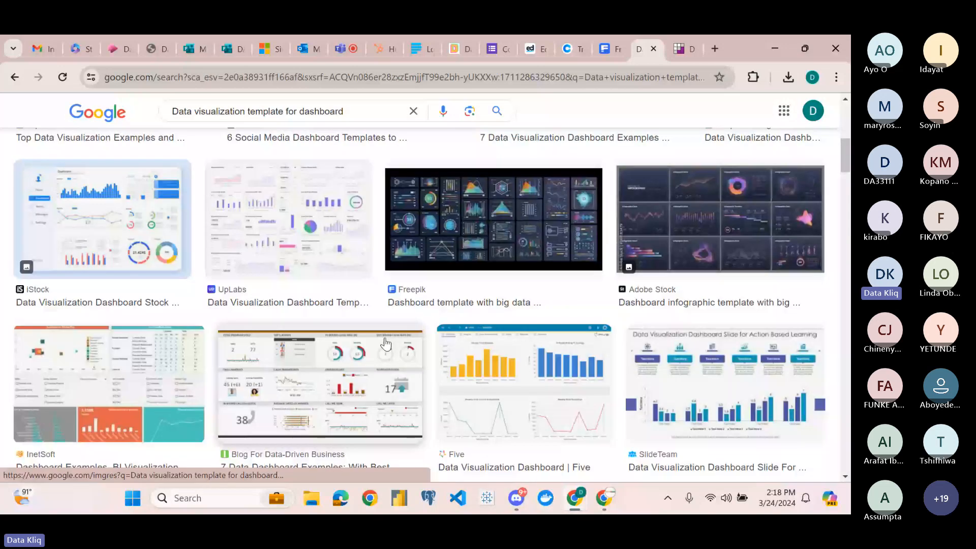
scroll(386, 345, down, 5)
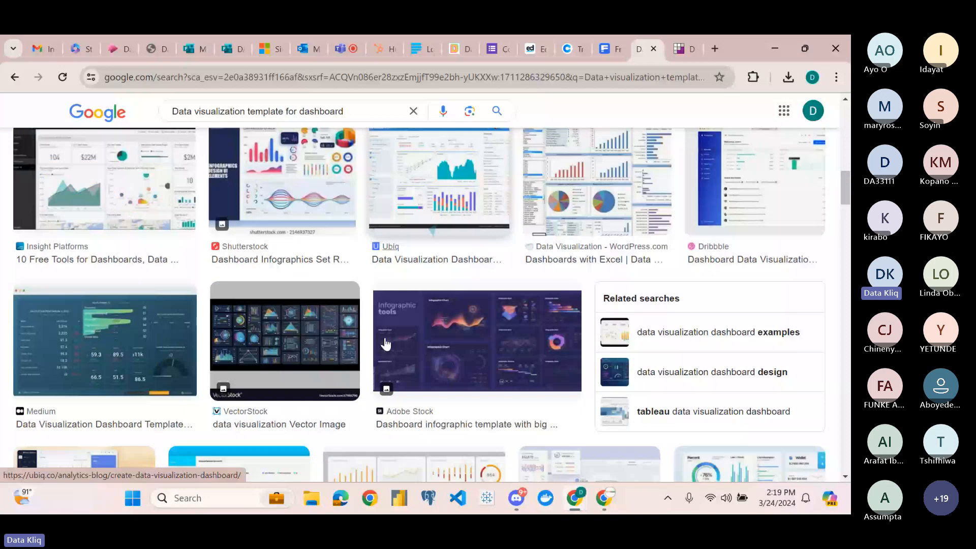
scroll(386, 345, down, 4)
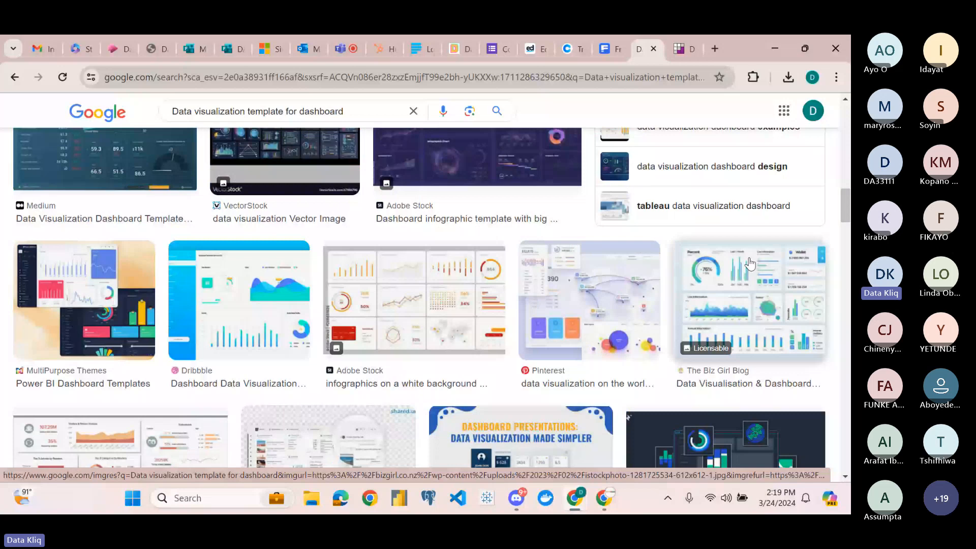
scroll(121, 259, down, 5)
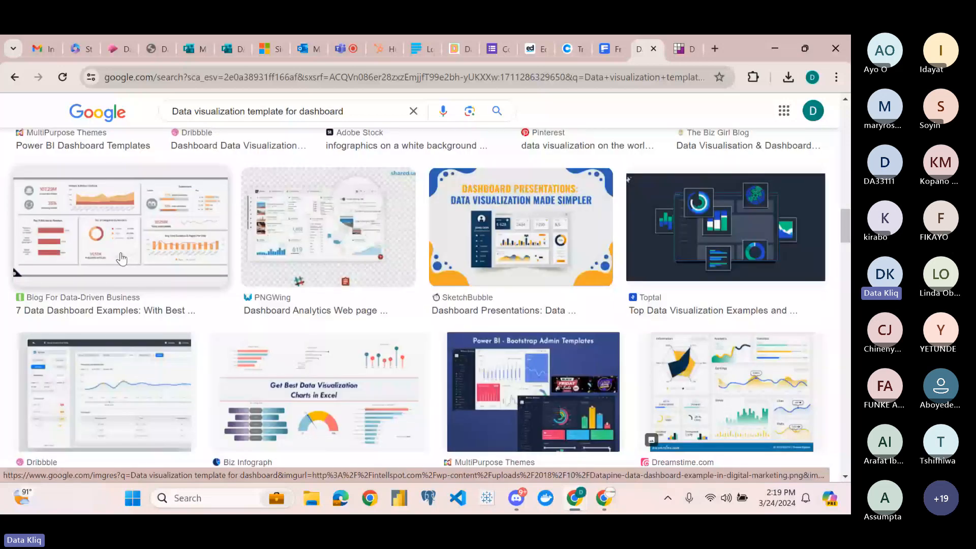
scroll(492, 322, down, 2)
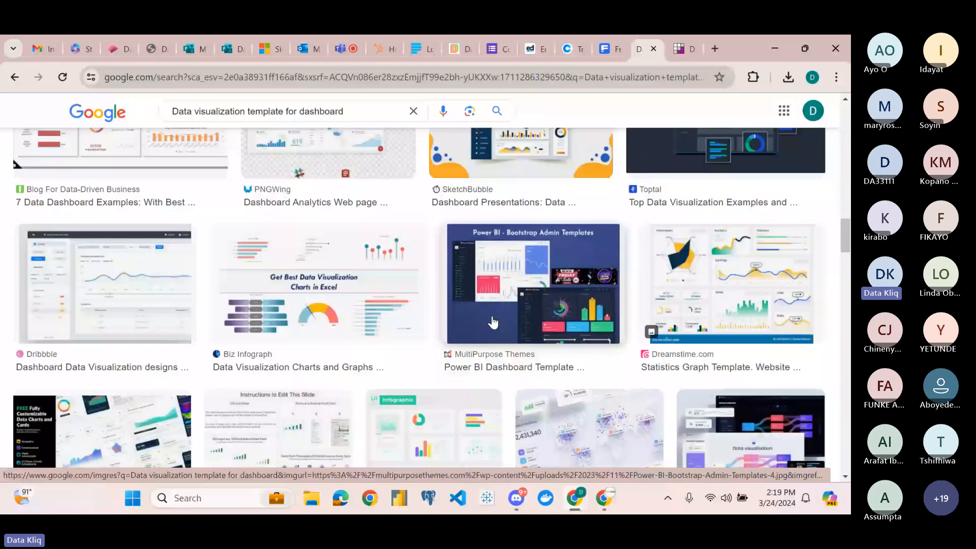
scroll(493, 322, down, 4)
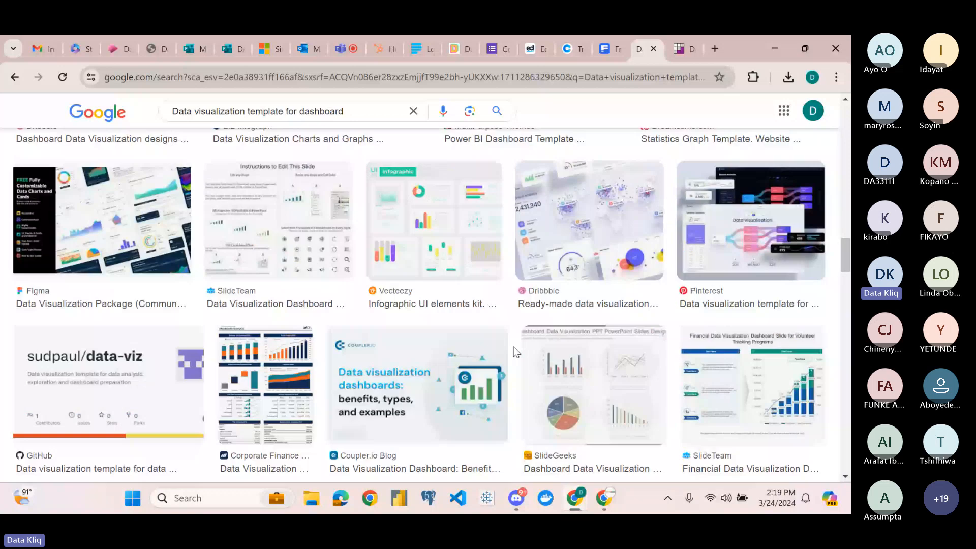
scroll(516, 352, down, 4)
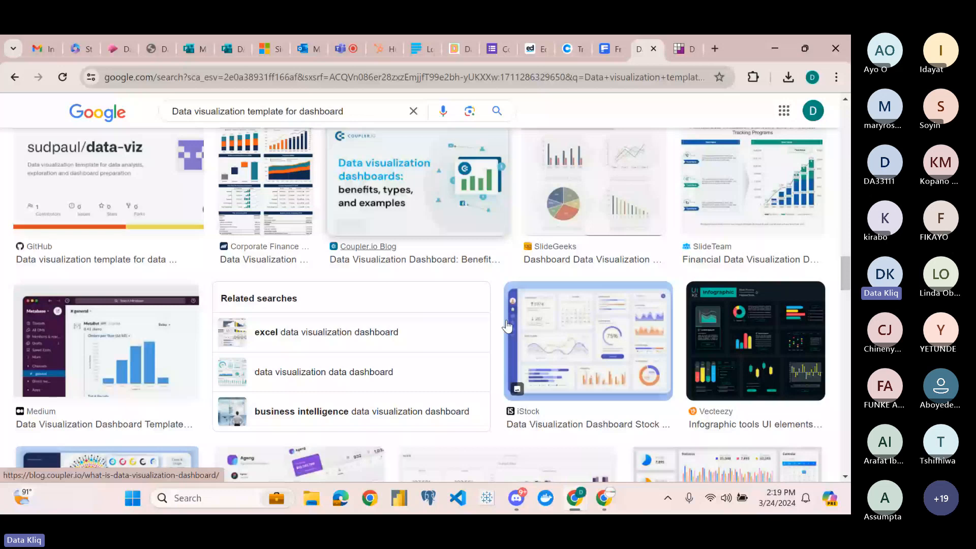
scroll(507, 326, down, 5)
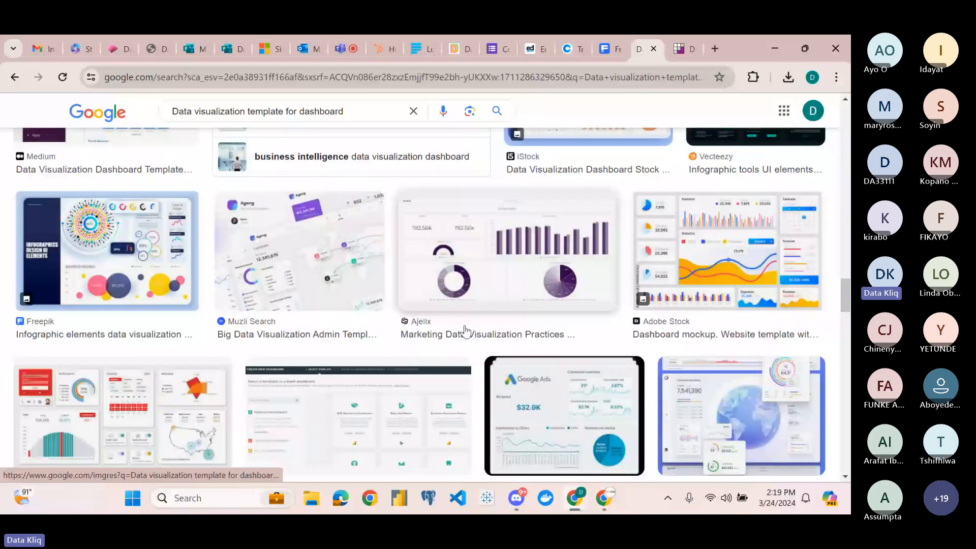
scroll(478, 344, down, 1)
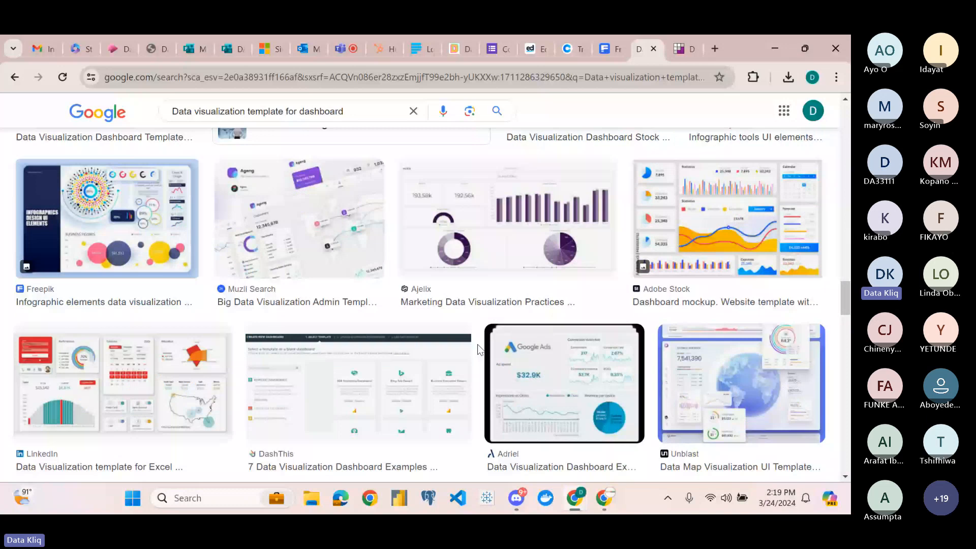
scroll(478, 350, down, 1)
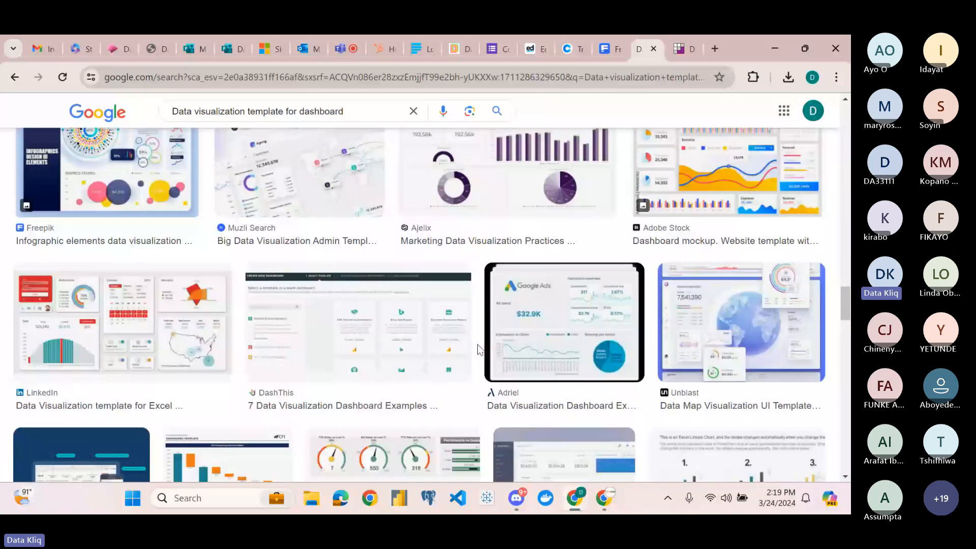
scroll(478, 350, down, 1)
scroll(471, 343, down, 1)
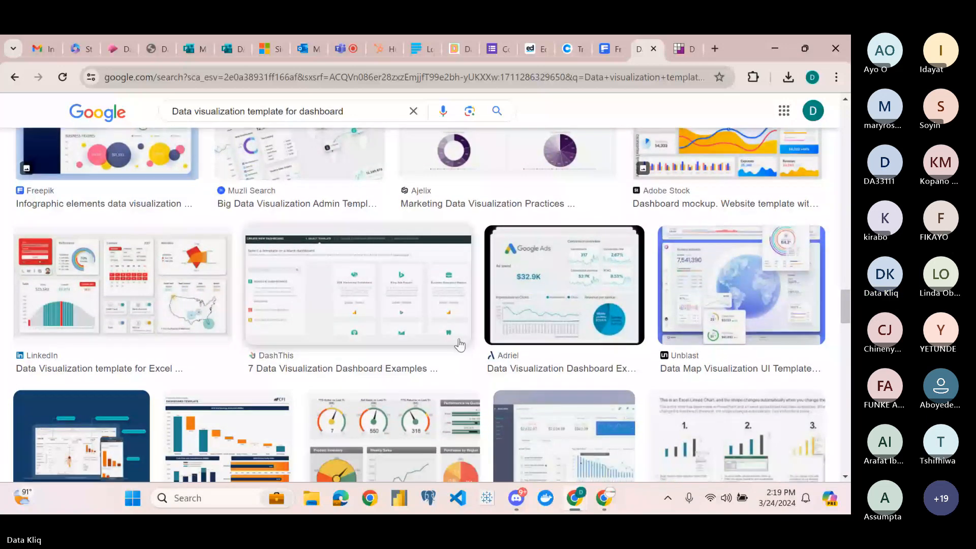
scroll(457, 336, down, 1)
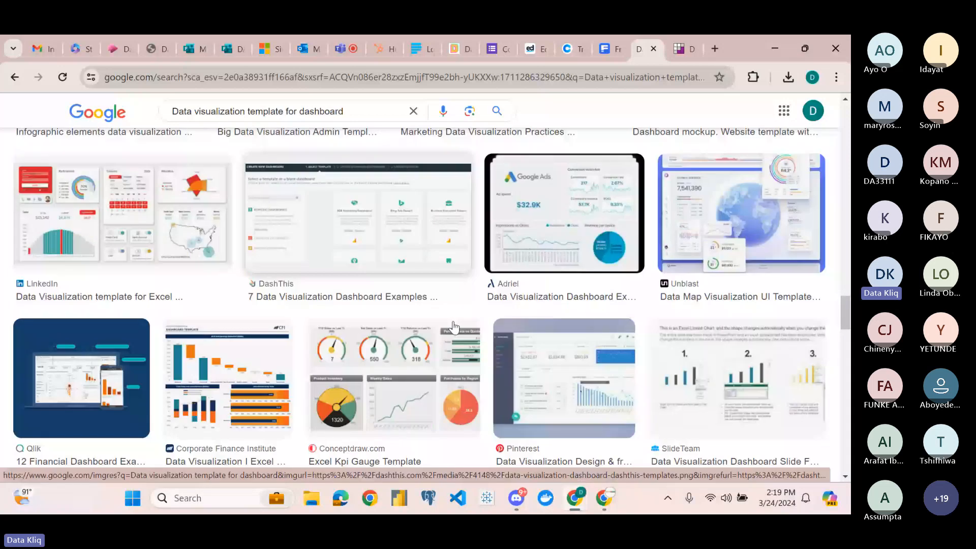
scroll(454, 326, down, 6)
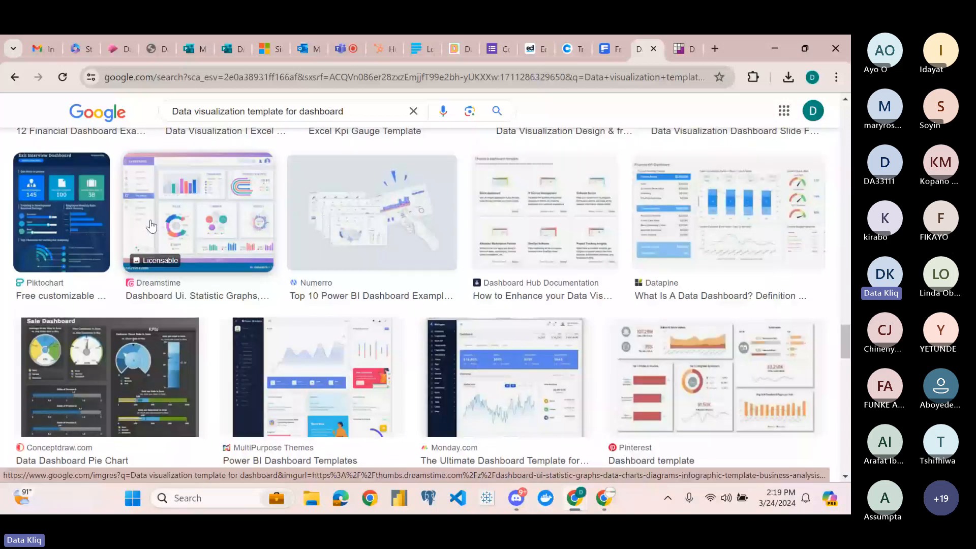
Preview the Piktochart customizable data visualization infographic template and look over its related images and further dashboard results
click(84, 218)
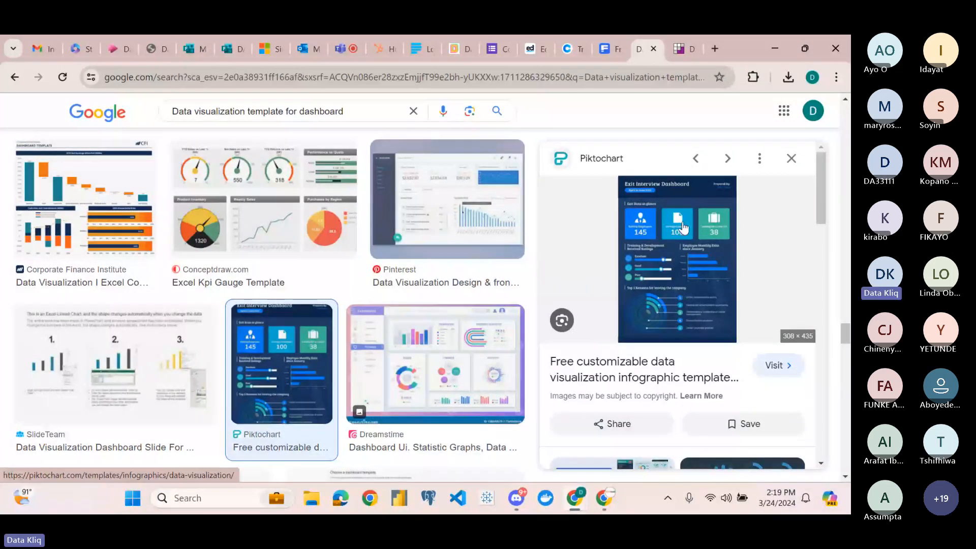
scroll(660, 278, down, 1)
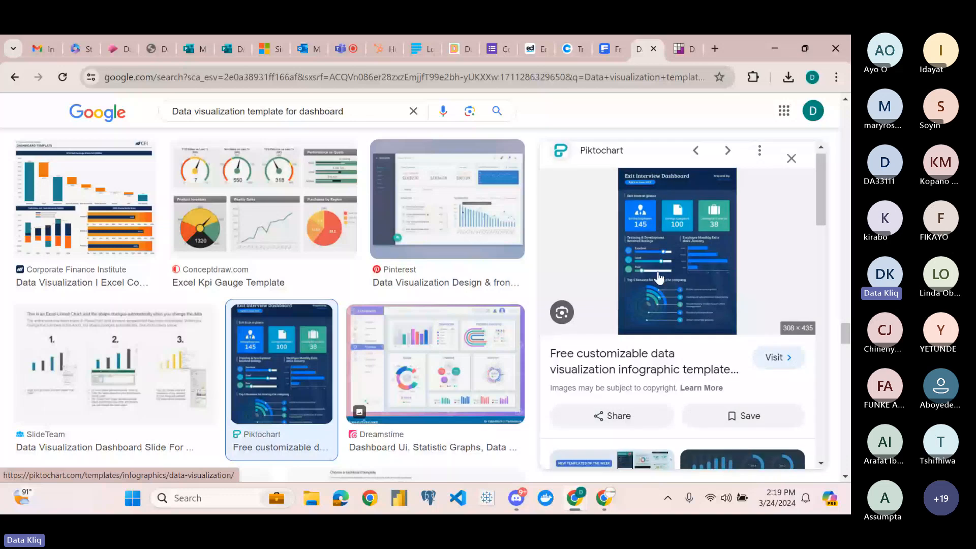
scroll(659, 278, down, 2)
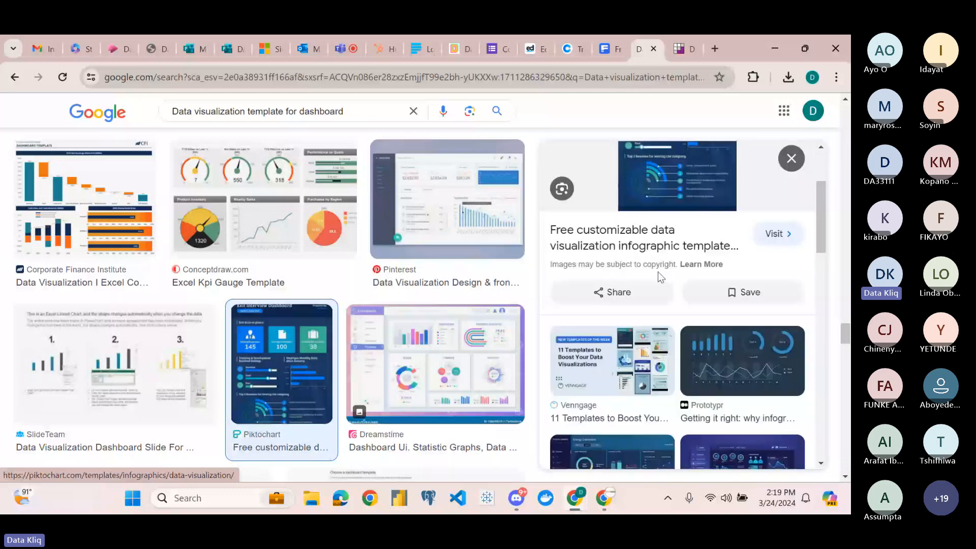
scroll(429, 361, down, 5)
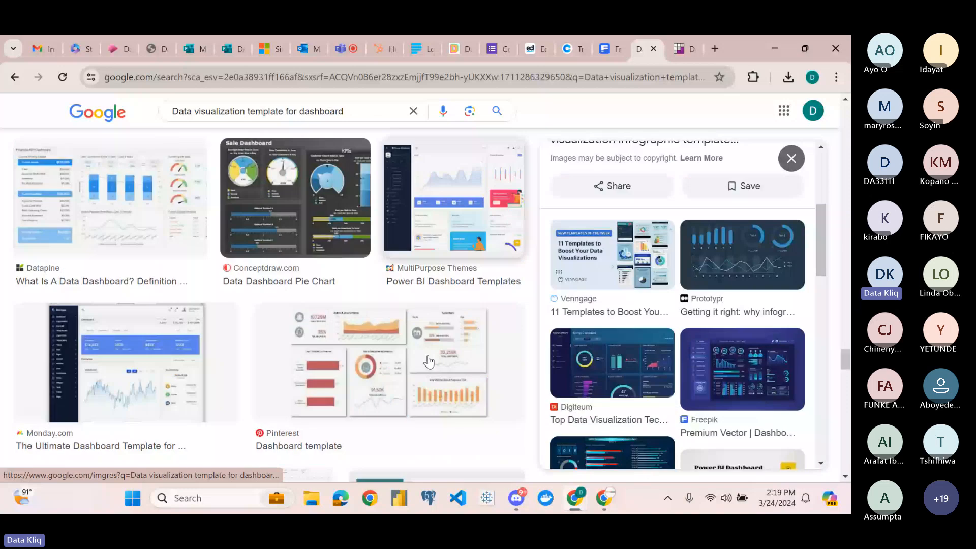
scroll(429, 361, down, 3)
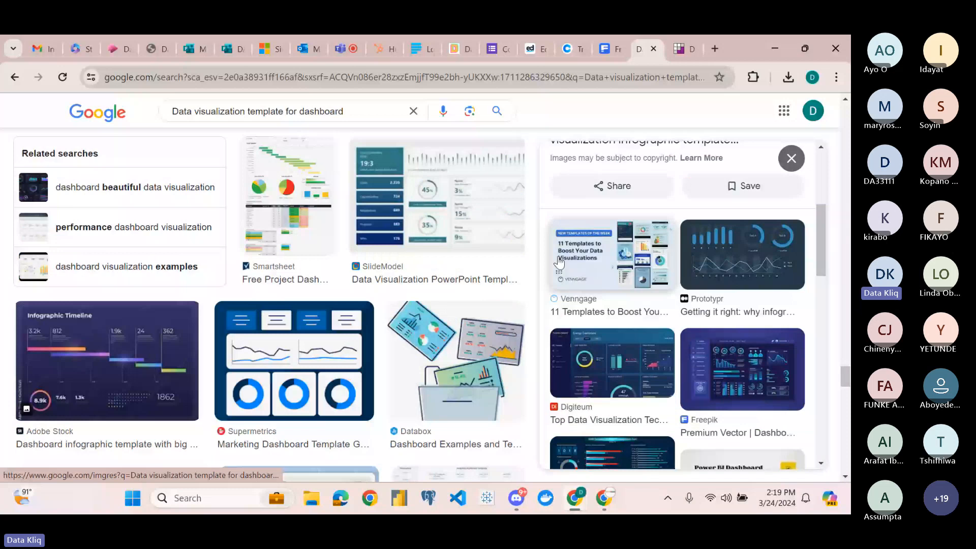
Switch to the Freepik site and look over its home page and free creative tools
click(614, 50)
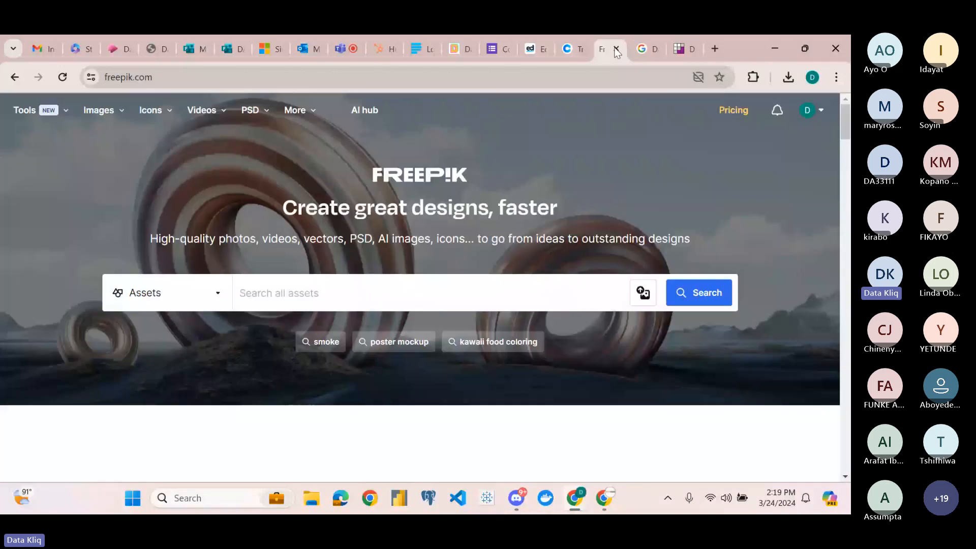
scroll(421, 164, down, 1)
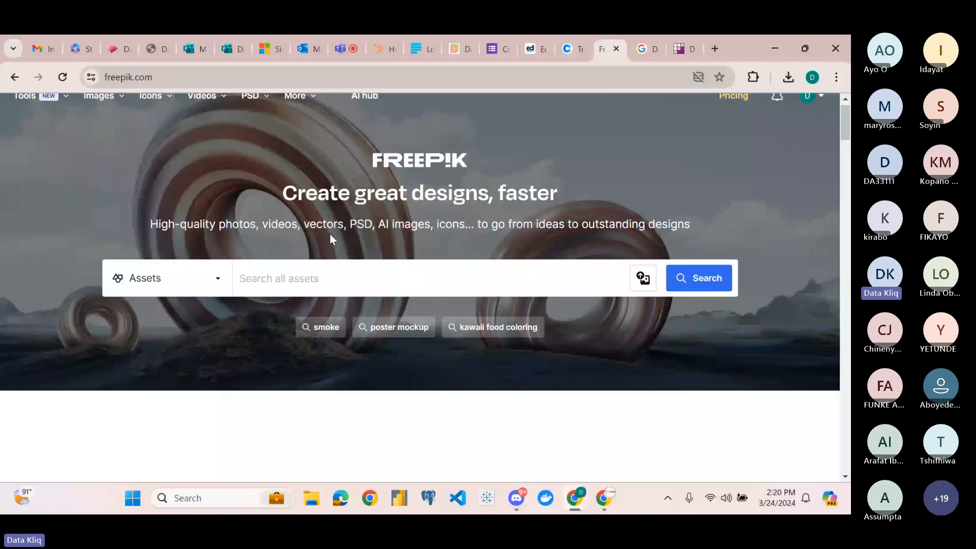
scroll(329, 239, down, 1)
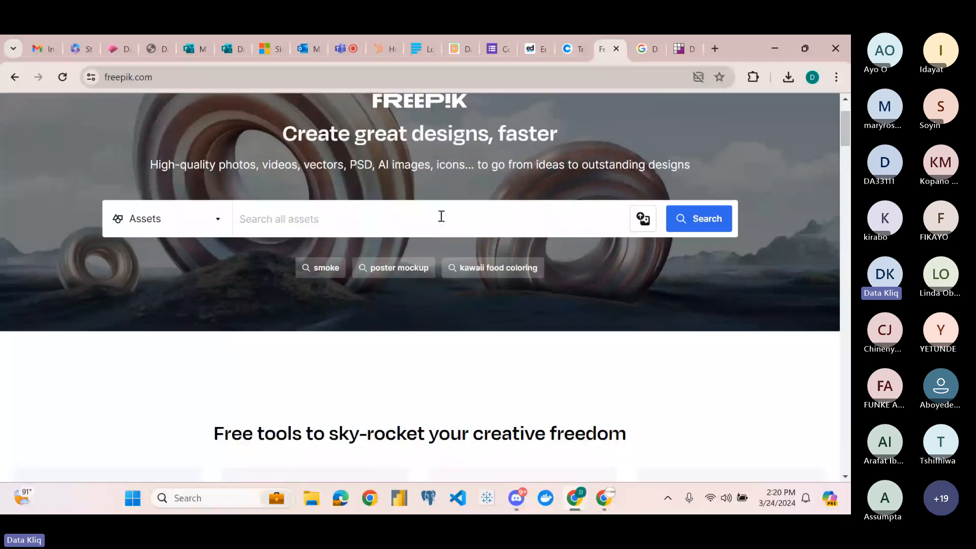
scroll(441, 216, down, 1)
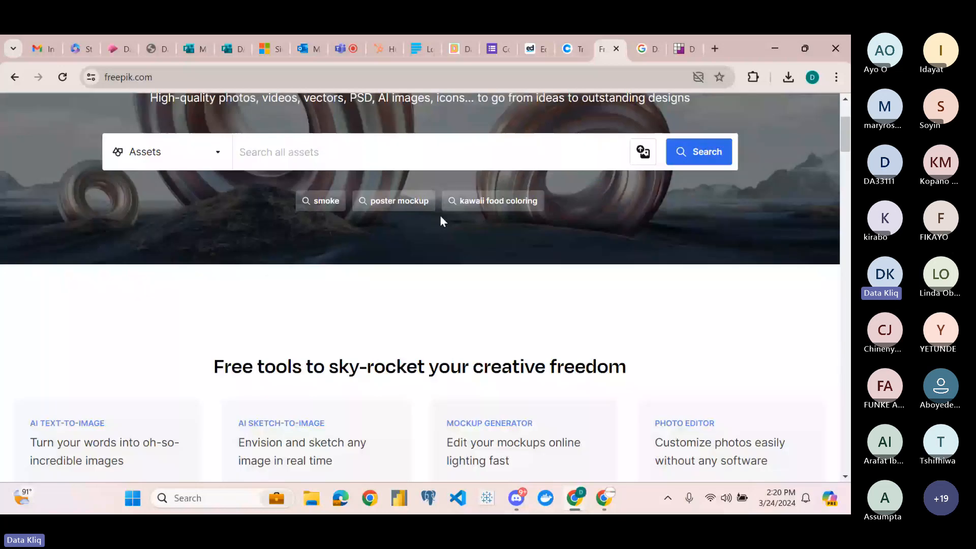
scroll(440, 215, up, 2)
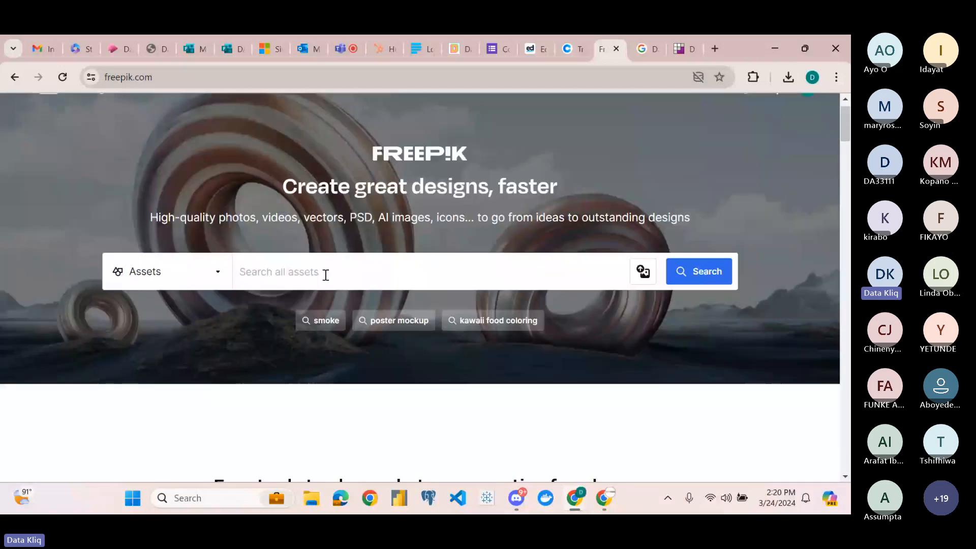
Search all Freepik assets for "money icon"
click(326, 274)
text(m)
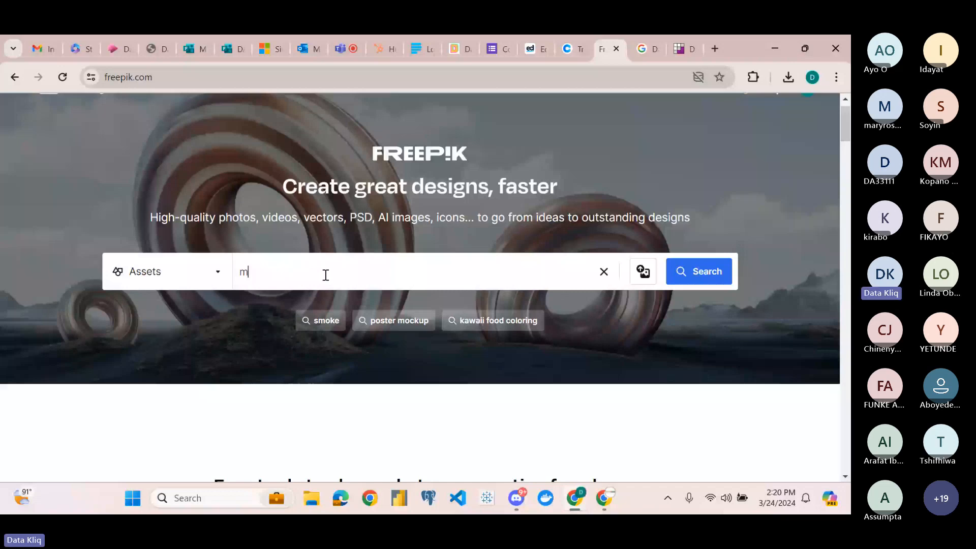
text(oney ic)
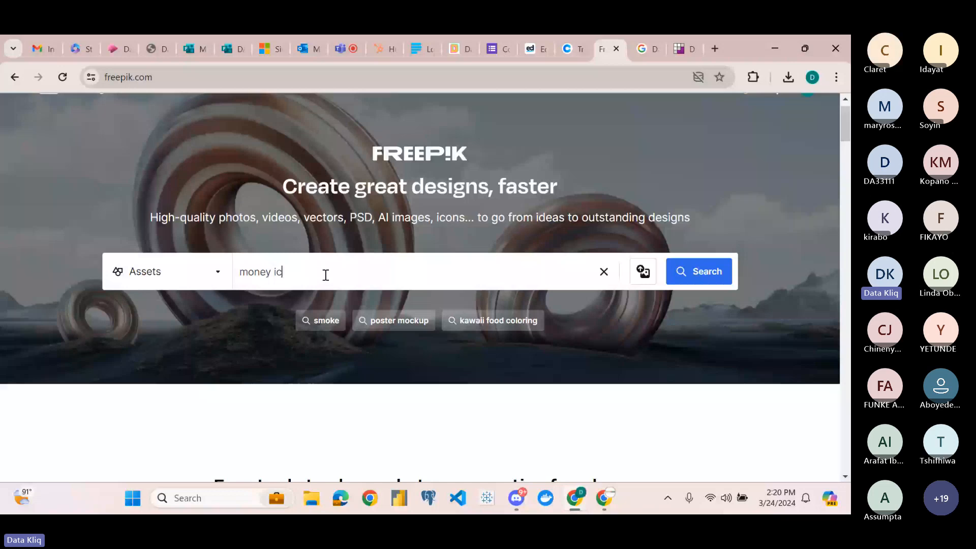
text(on)
click(698, 274)
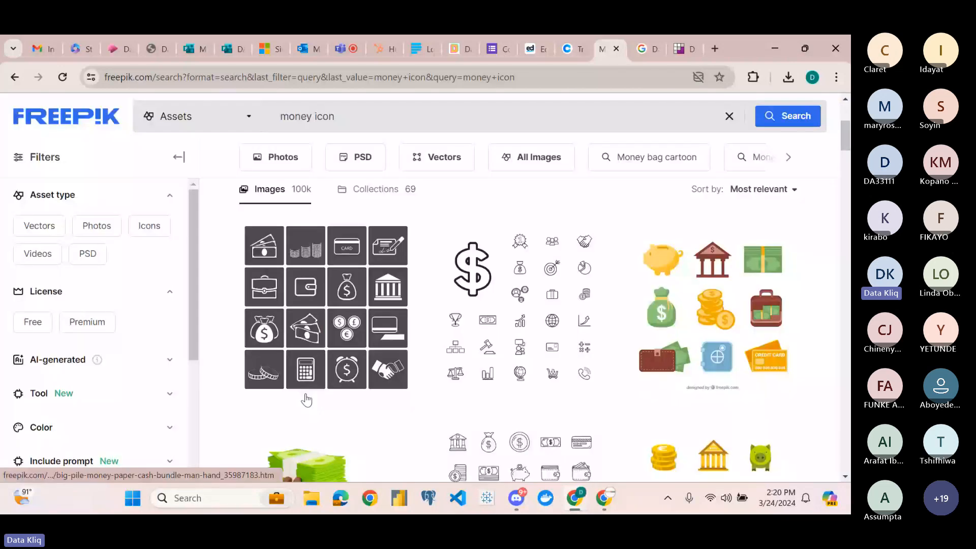
Browse the Freepik money icon results, examining the icon sets and the crown-marked images
scroll(306, 401, down, 2)
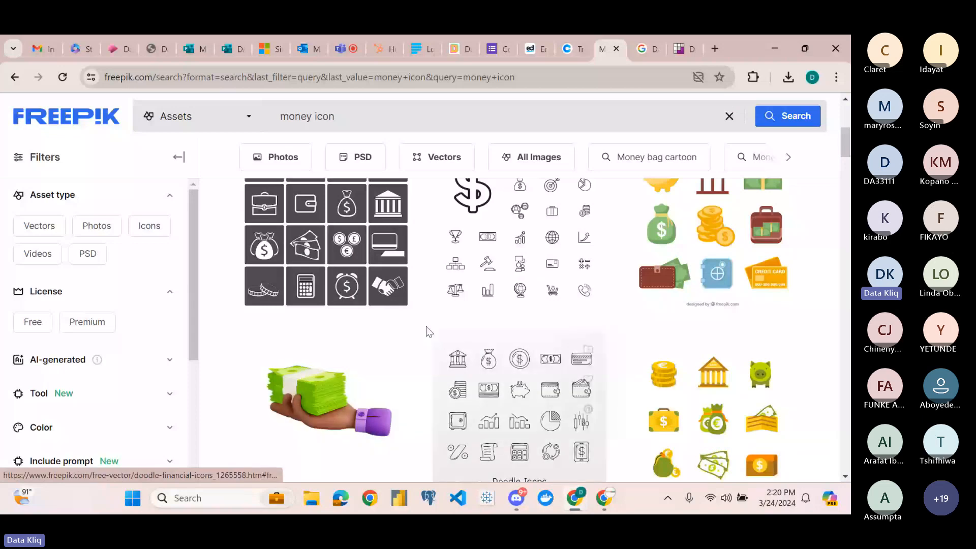
scroll(428, 331, down, 6)
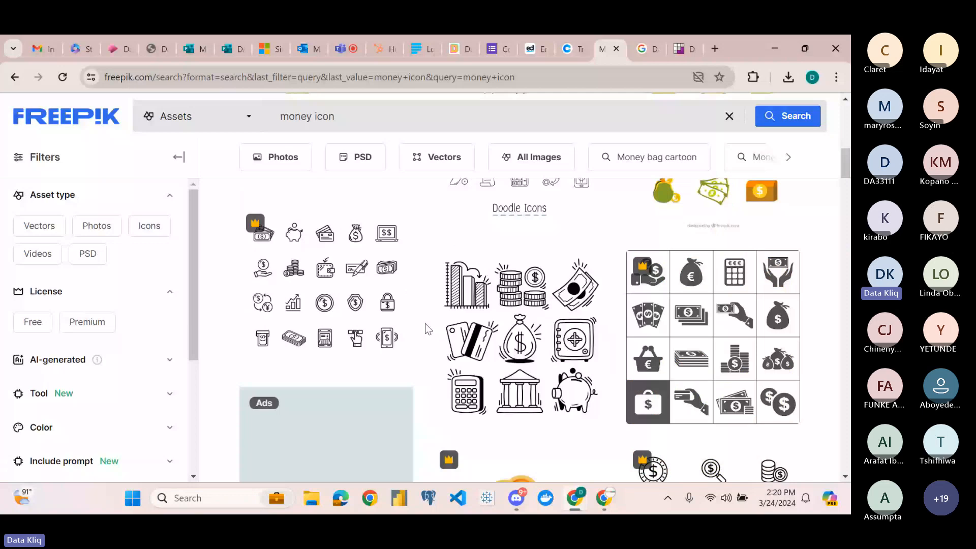
scroll(430, 318, down, 4)
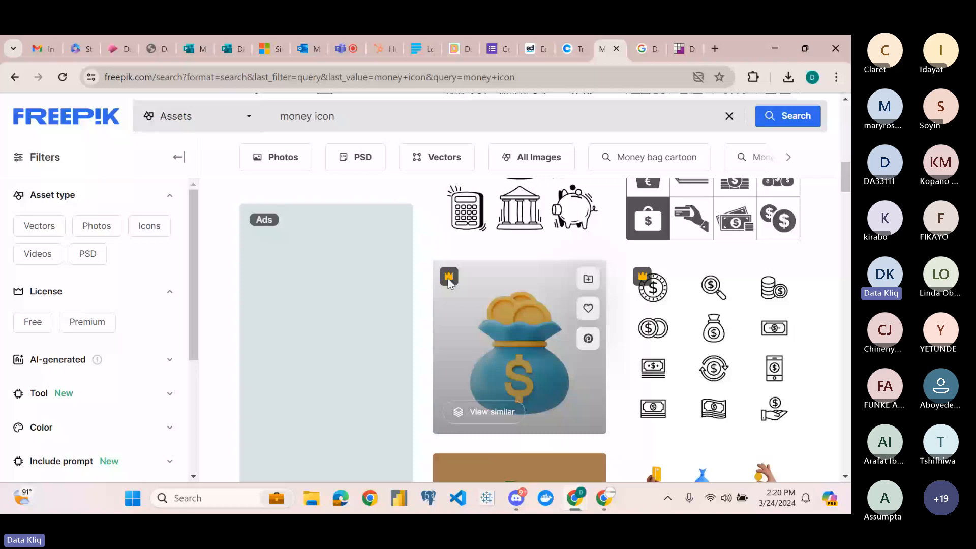
scroll(428, 250, down, 3)
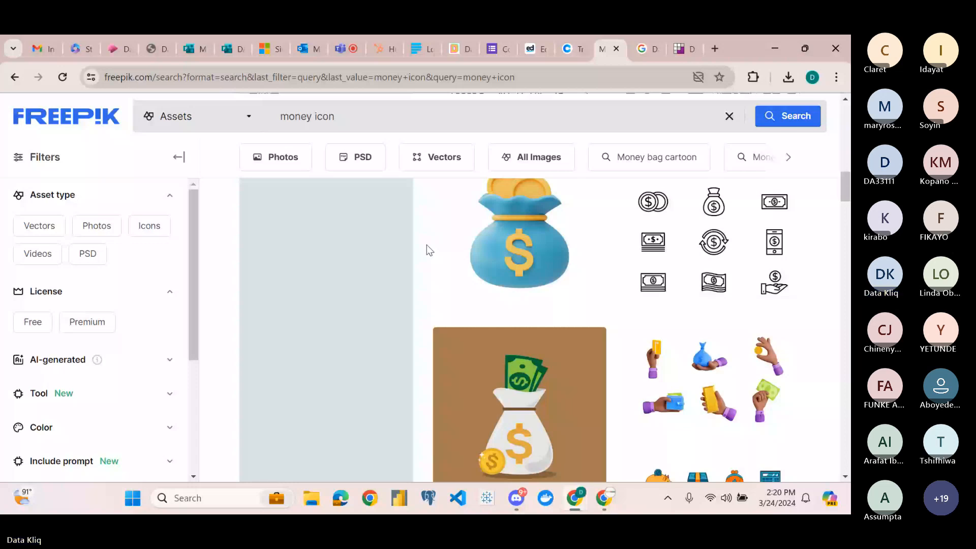
scroll(426, 245, down, 5)
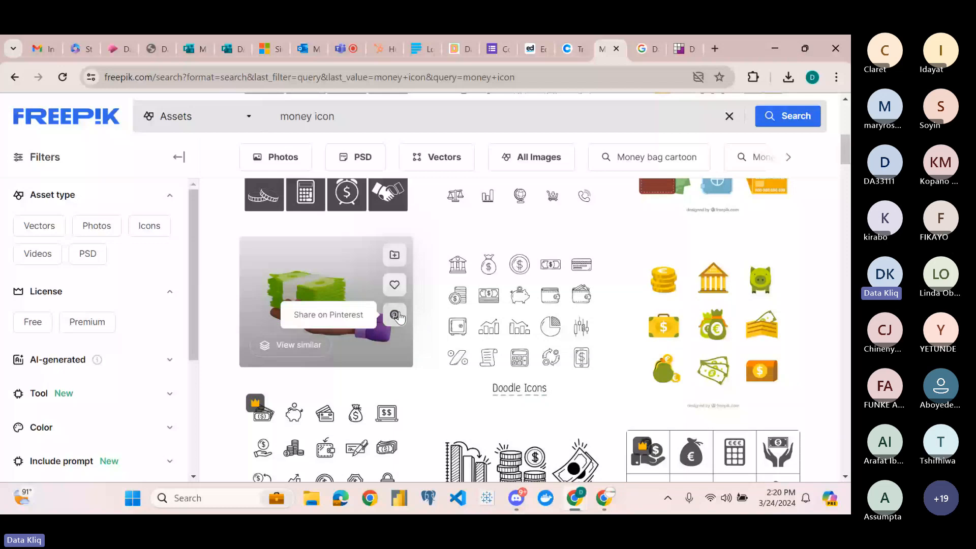
scroll(399, 318, up, 3)
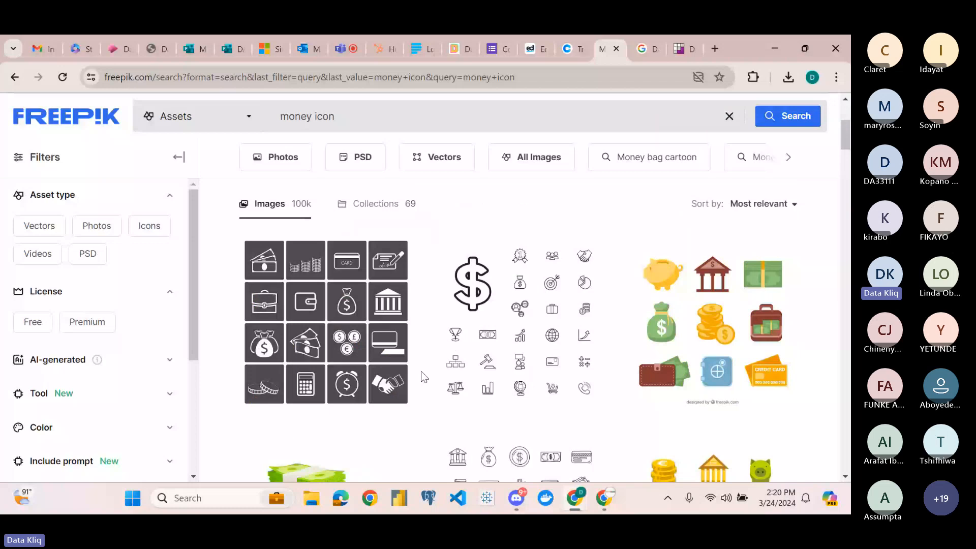
scroll(425, 273, up, 1)
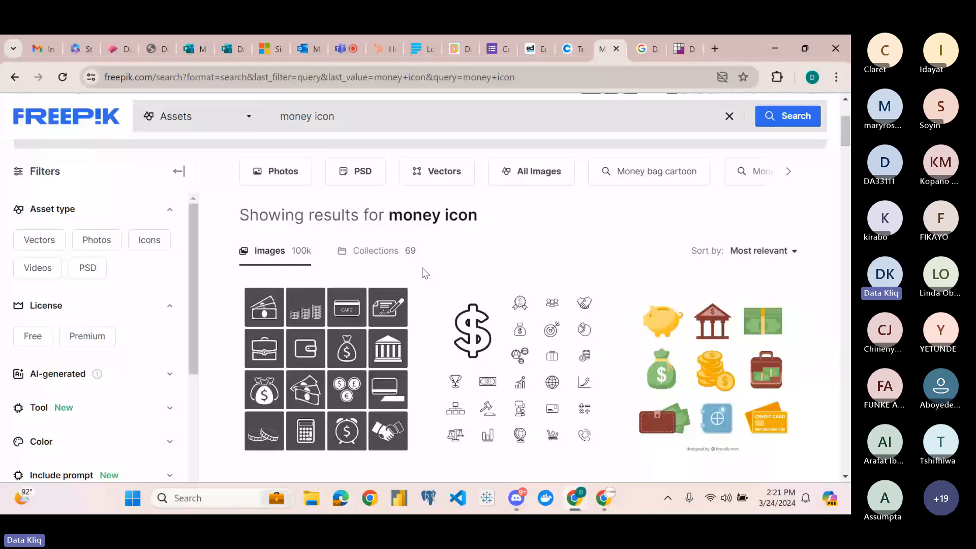
Return to the Coolors trending color palettes and look through the color schemes
click(568, 50)
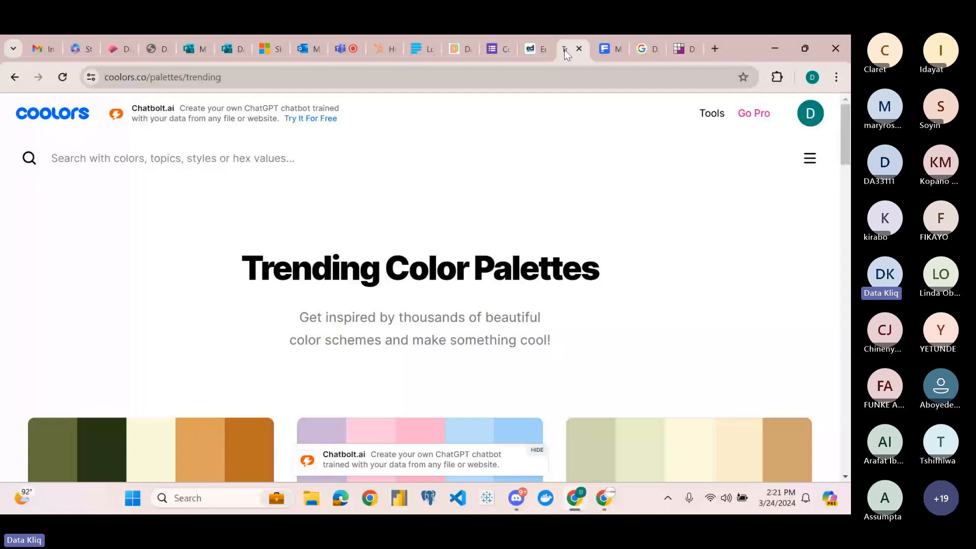
scroll(291, 345, down, 5)
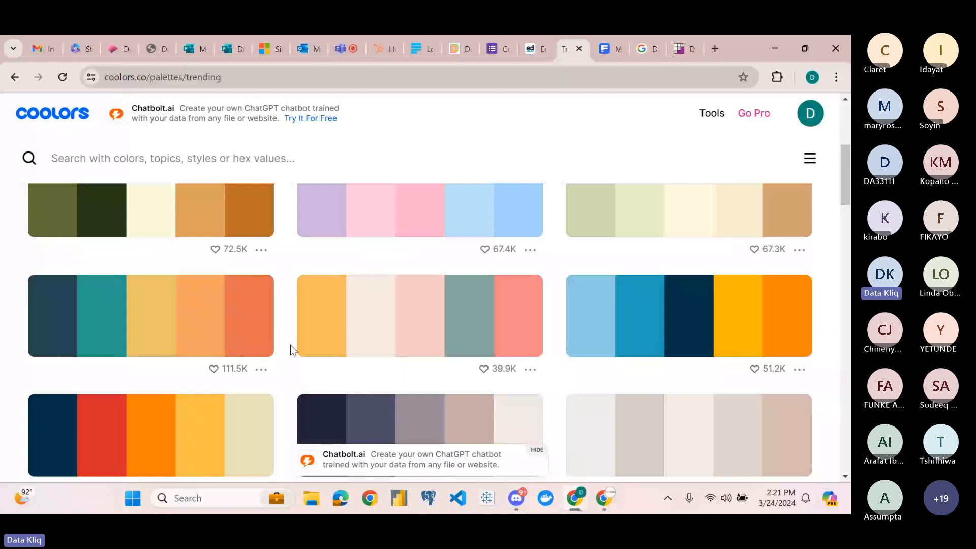
scroll(291, 345, down, 4)
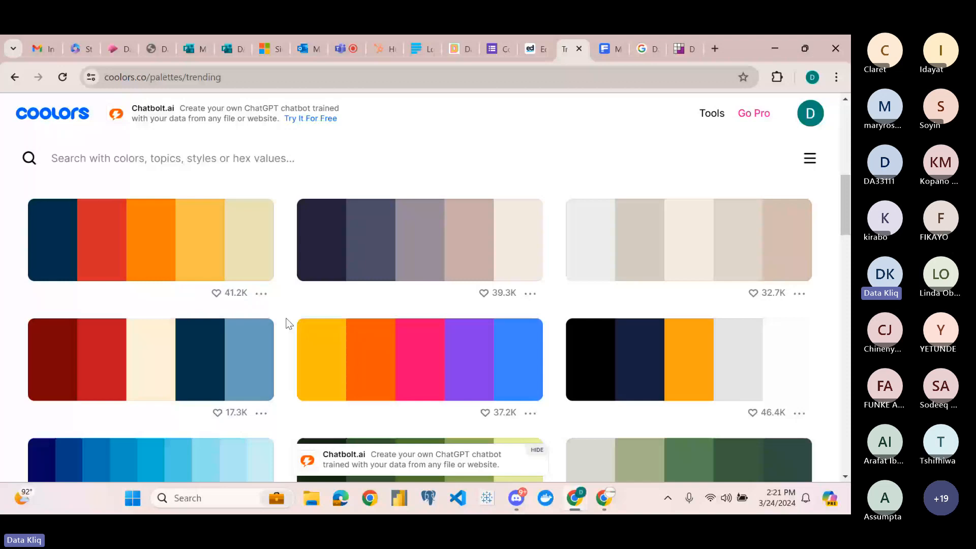
scroll(289, 323, down, 3)
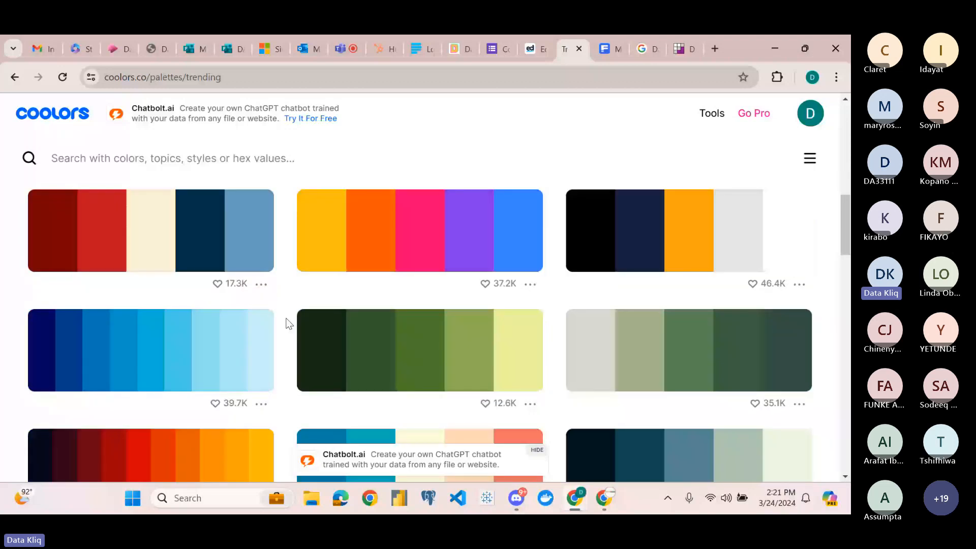
scroll(289, 323, up, 1)
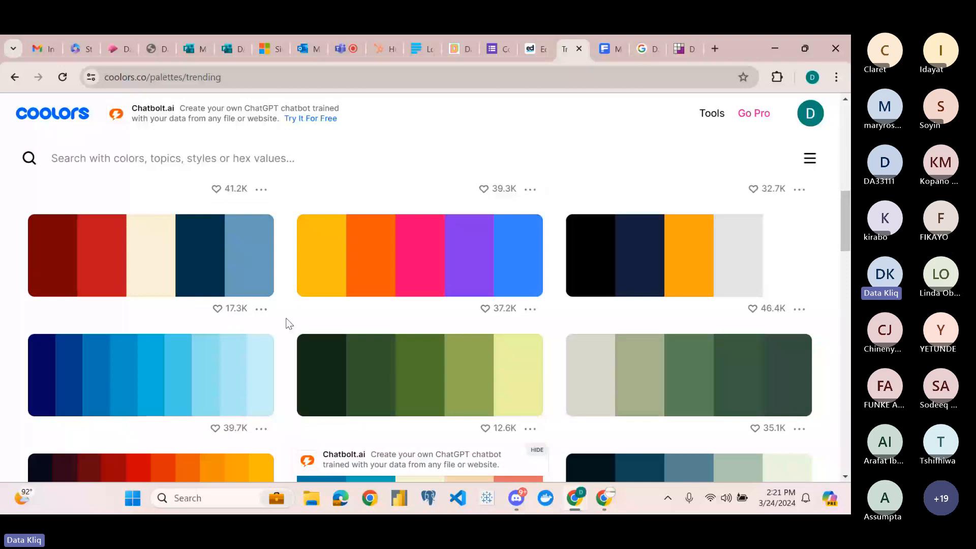
scroll(289, 323, down, 2)
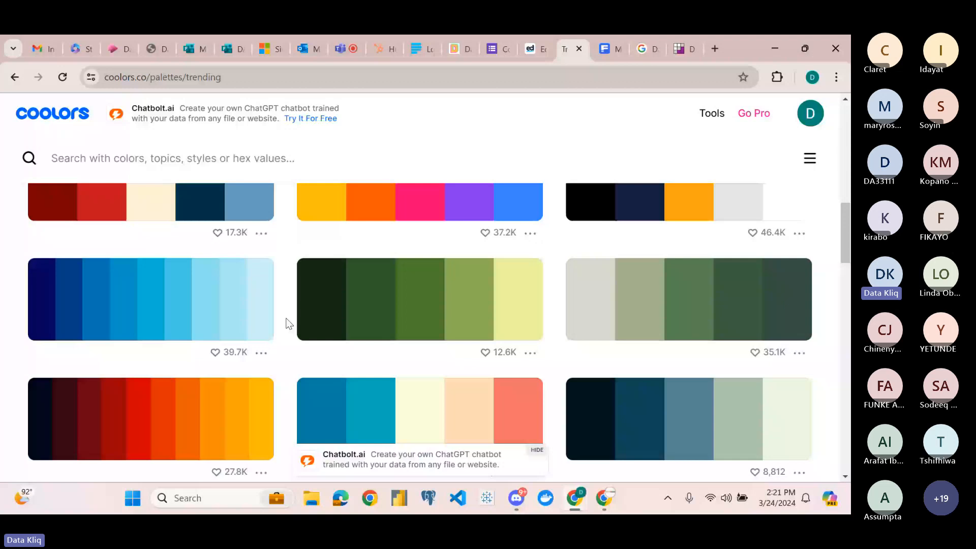
scroll(289, 323, down, 1)
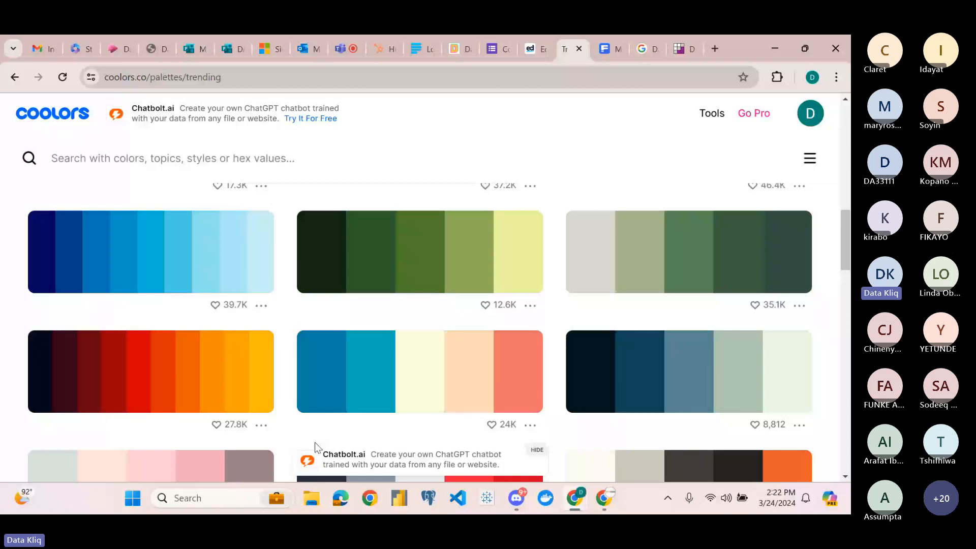
Switch to Power BI Desktop, create a blank report and look through the full gallery of visual types
click(398, 501)
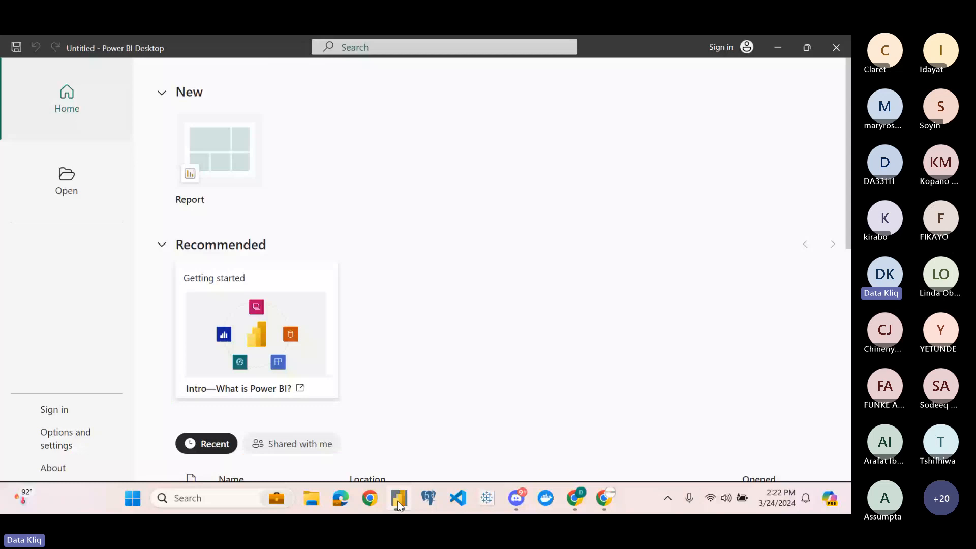
click(220, 155)
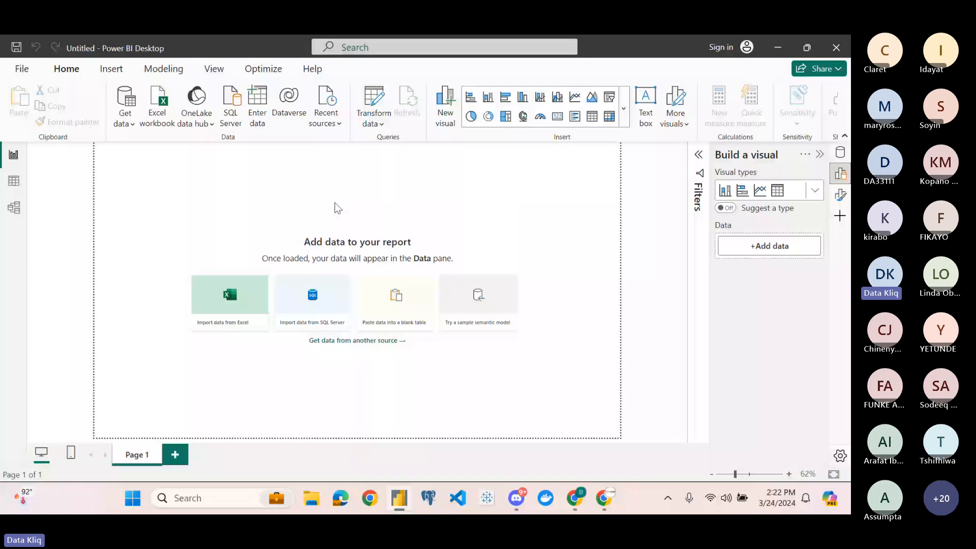
click(624, 108)
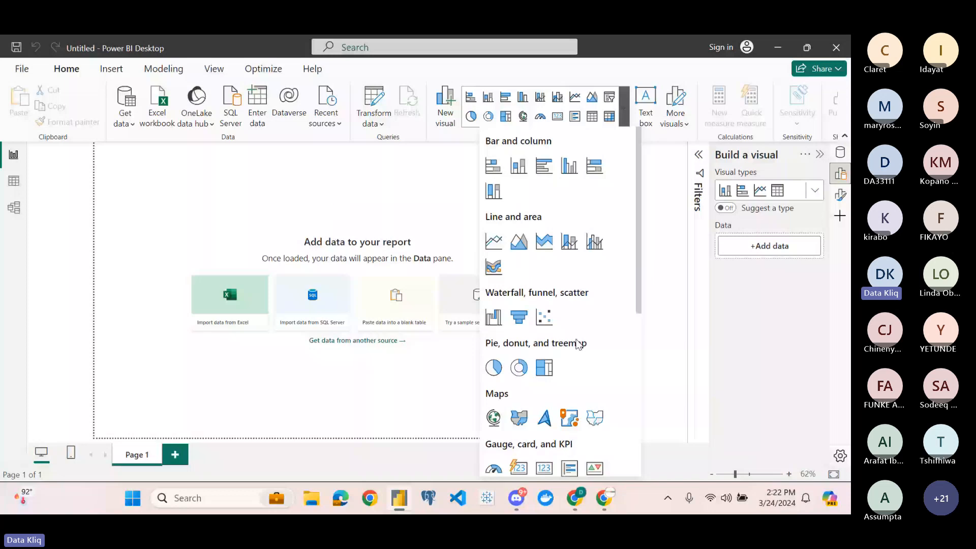
scroll(570, 343, down, 3)
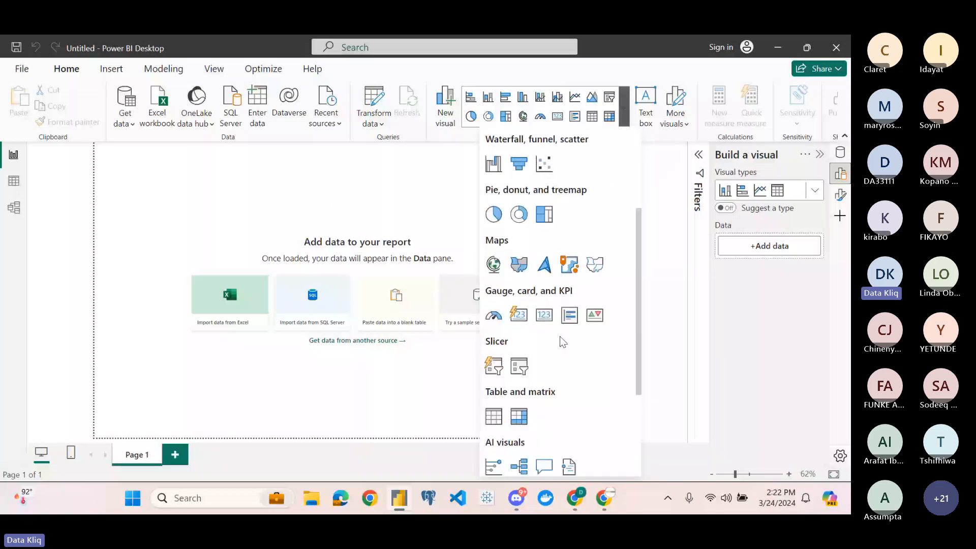
scroll(582, 270, up, 3)
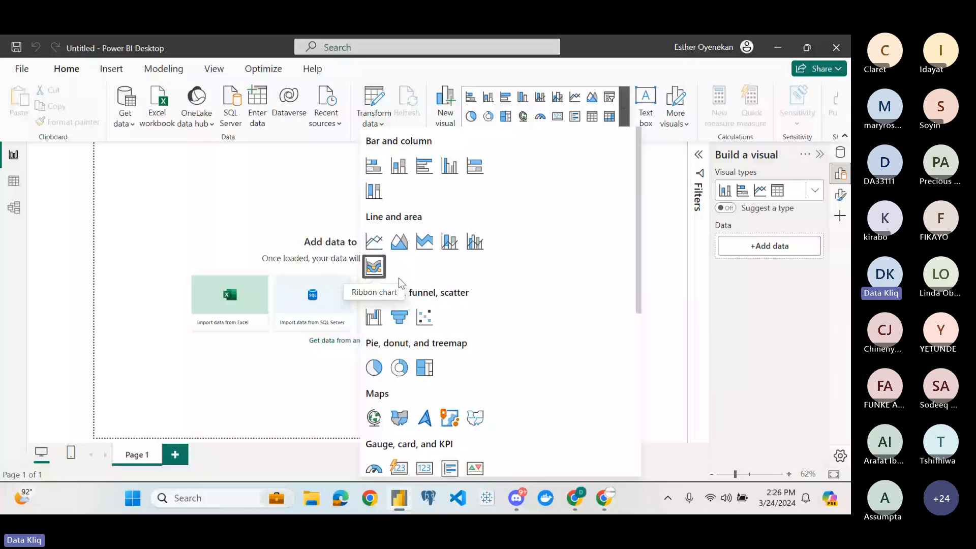
Switch to Chrome, search Google for "ribbon chart usage" in a new tab and read the featured explanation
mouse_move(576, 498)
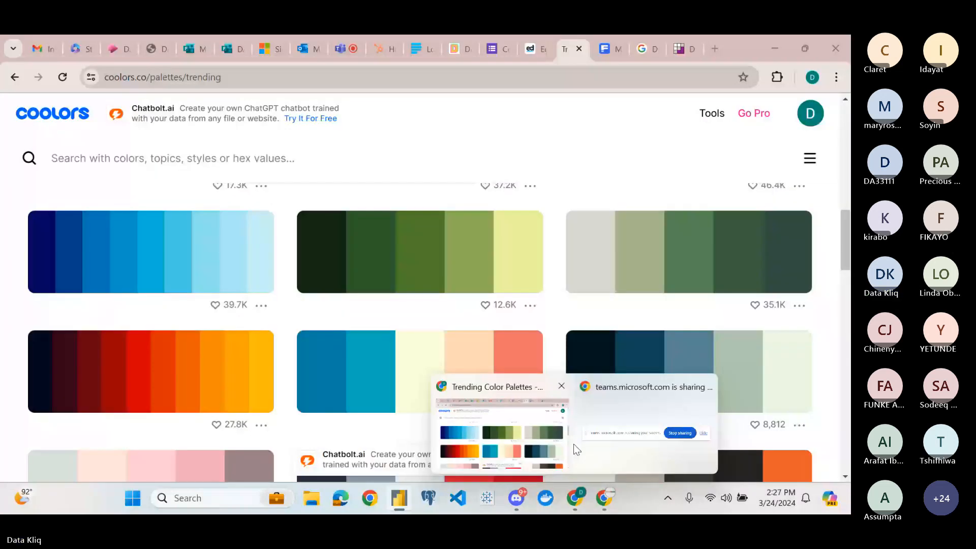
click(716, 48)
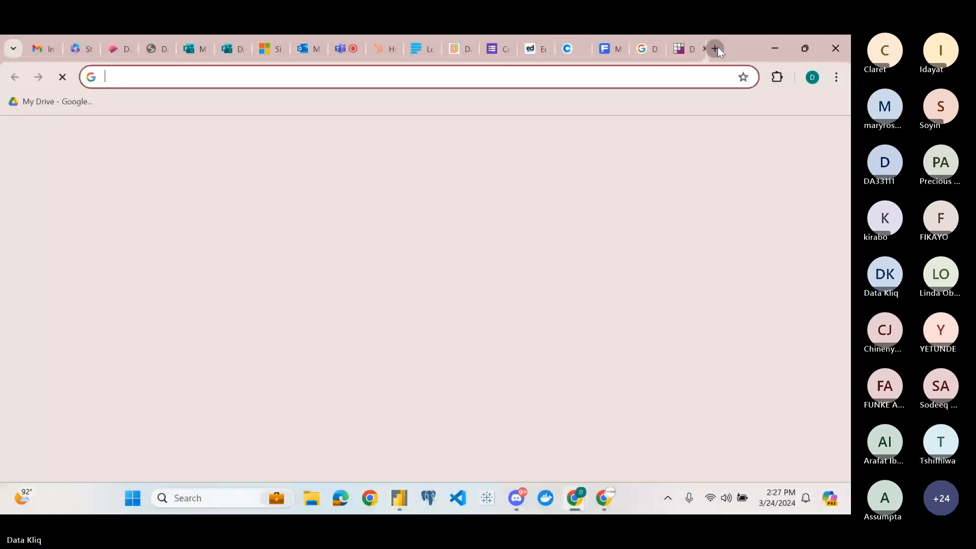
text(ribbon cha)
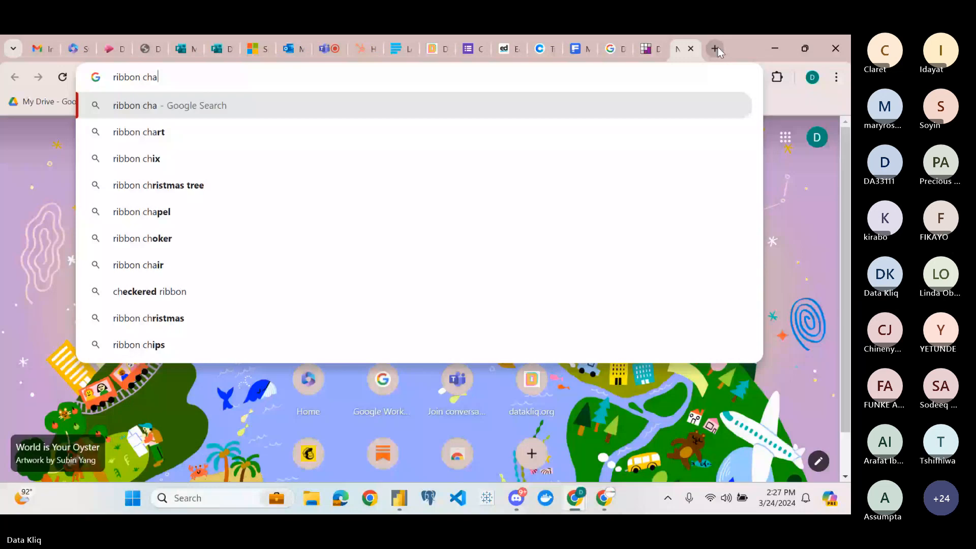
text(rt usage)
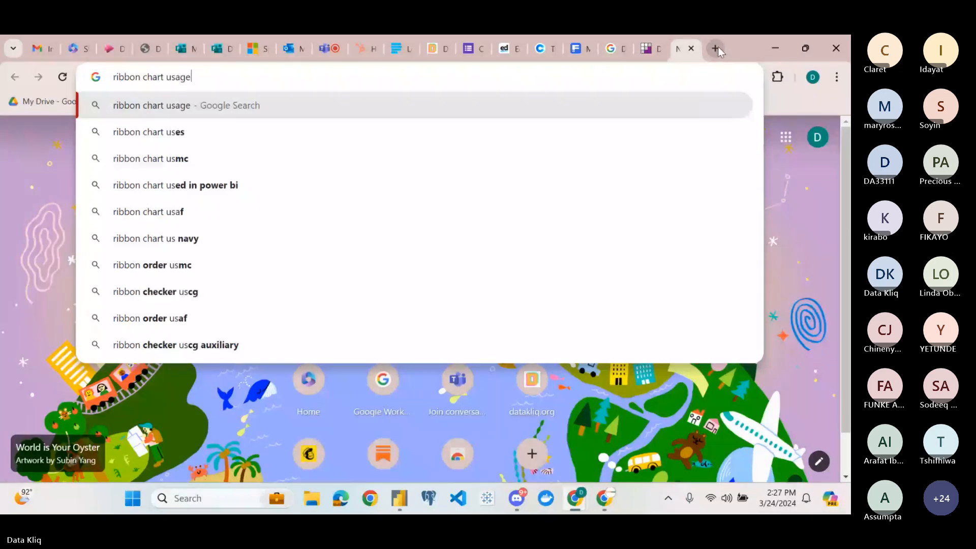
key(Return)
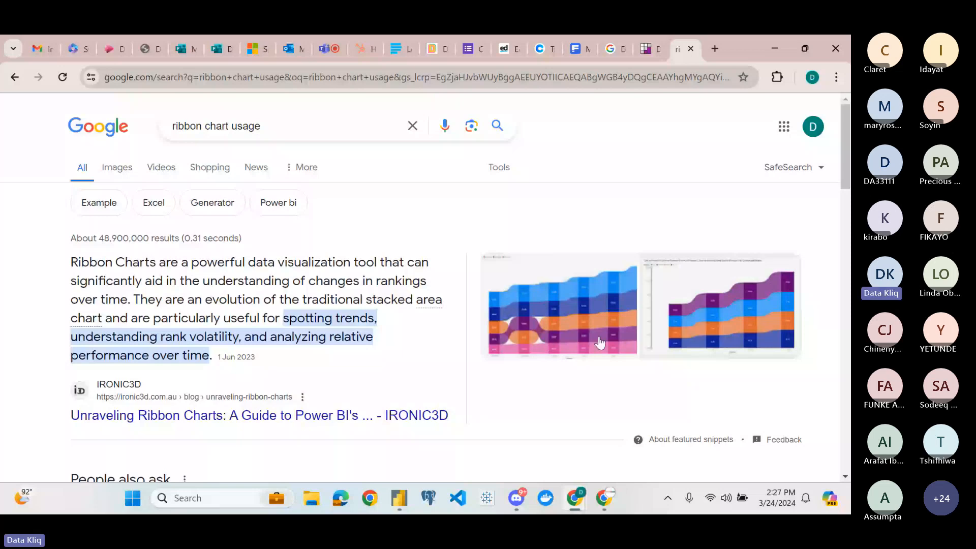
scroll(421, 327, down, 1)
scroll(420, 327, down, 1)
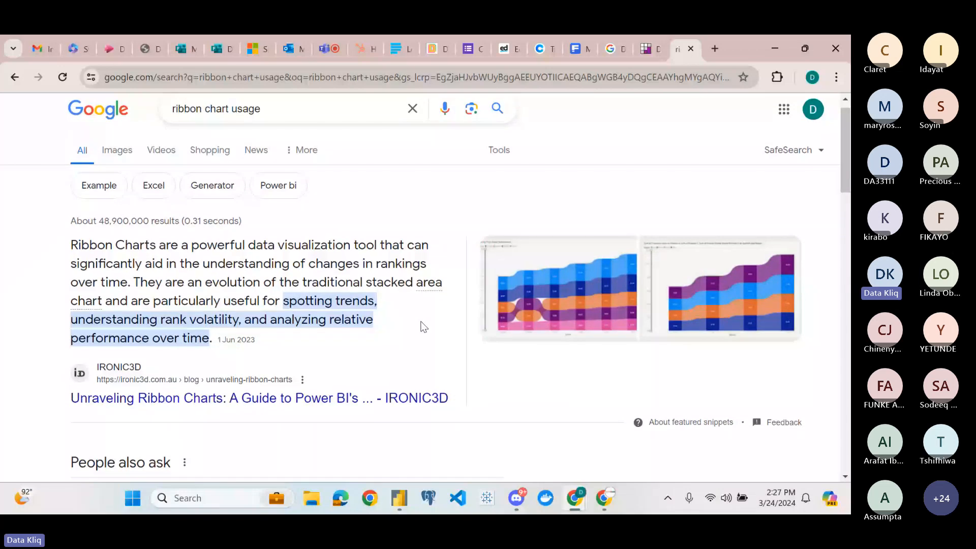
Locate the waterfall chart among Power BI's visuals, and search Google for "waterfall chart usage" in a new Chrome tab
key(alt+Tab)
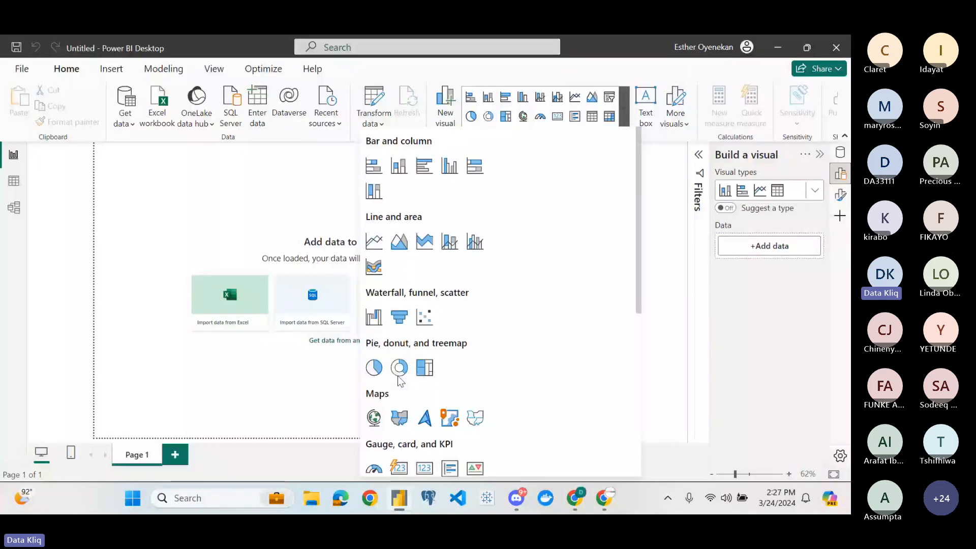
scroll(477, 346, down, 1)
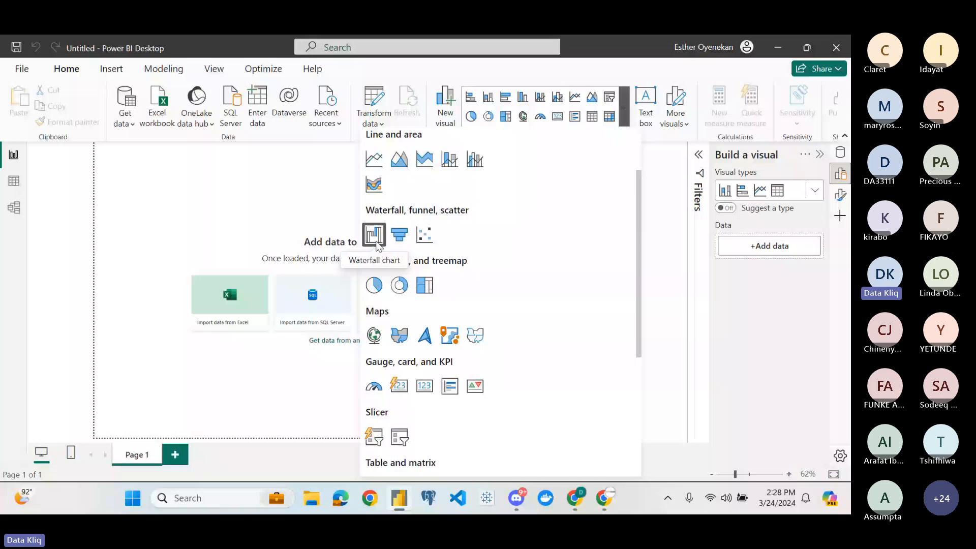
mouse_move(574, 498)
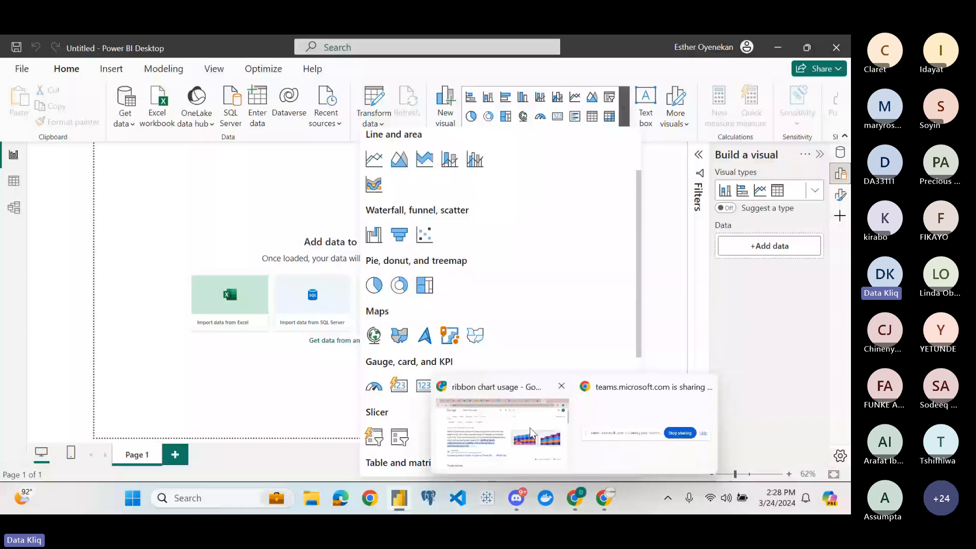
click(530, 428)
click(714, 54)
text(wate)
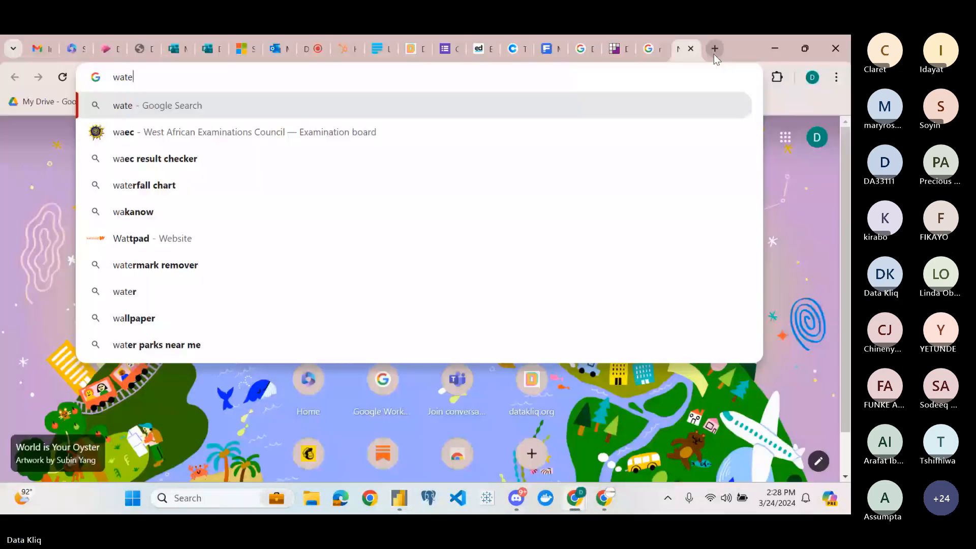
text(r)
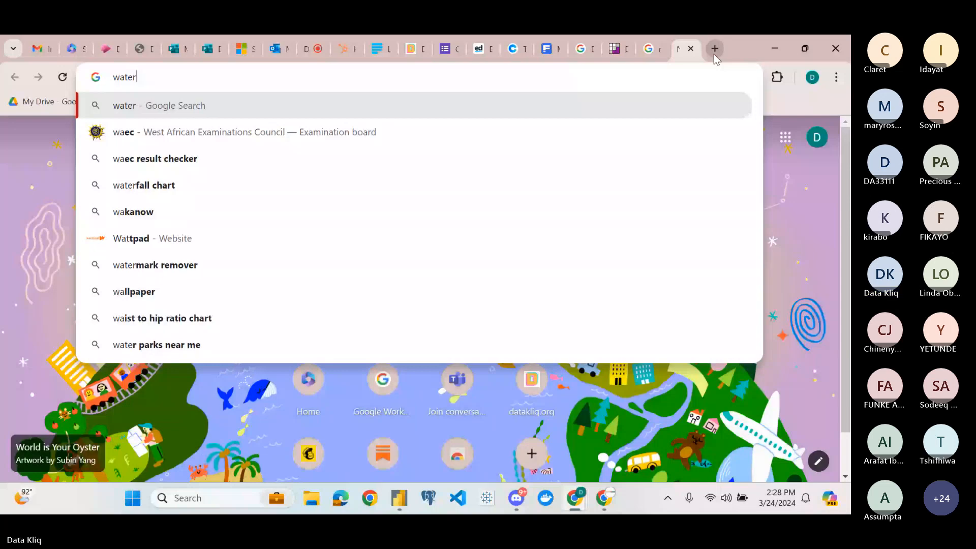
text(fa)
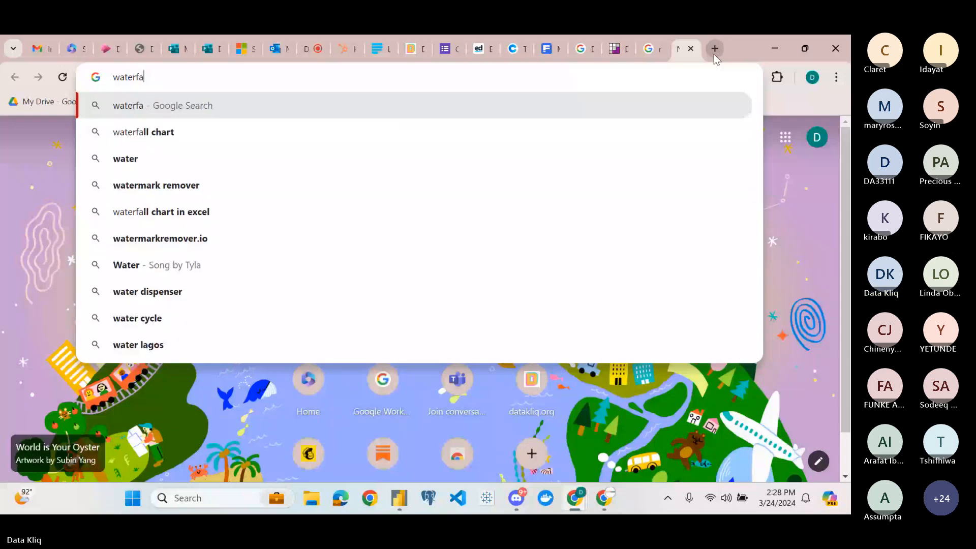
text(ll chart )
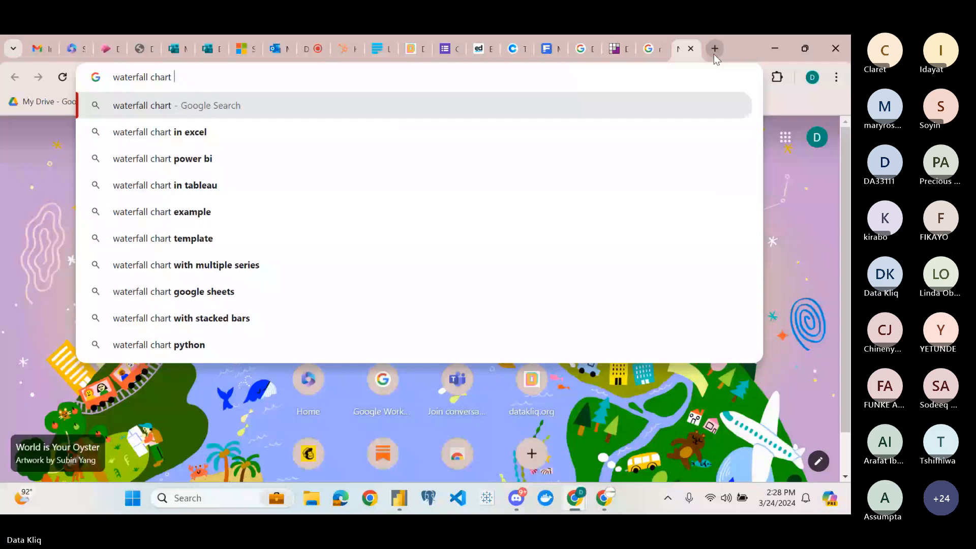
text(usage)
key(Return)
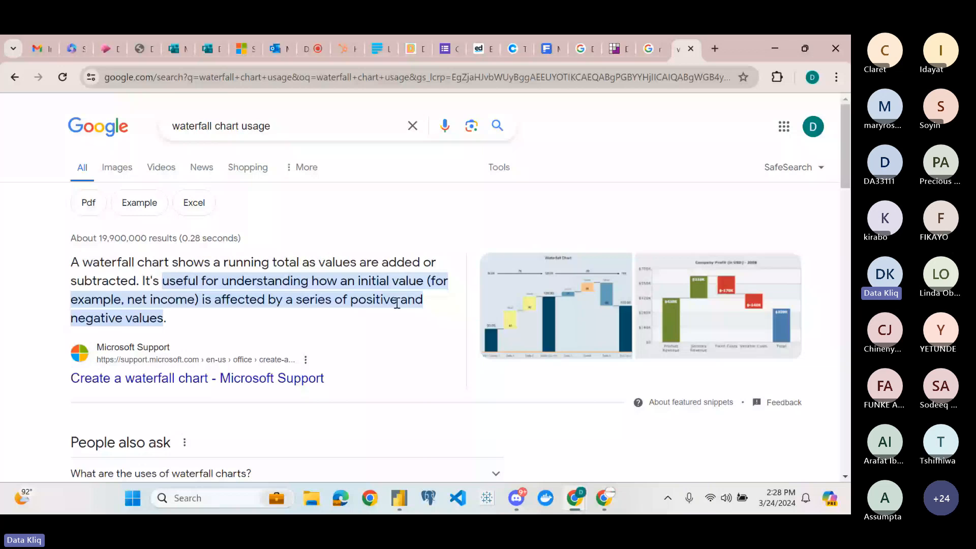
Preview the Wikipedia waterfall chart image of company profit and examine its revenue, cost and total bars up close
scroll(650, 331, down, 1)
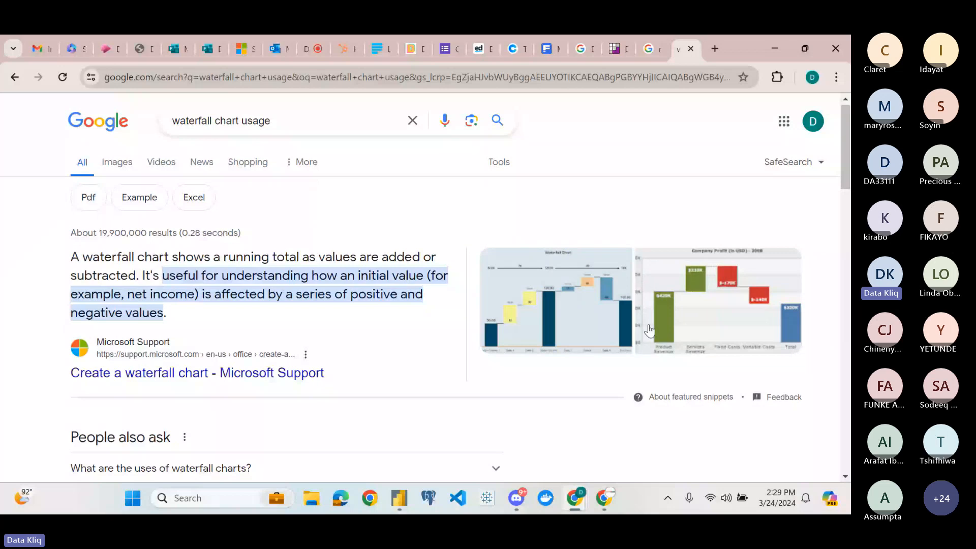
click(699, 275)
scroll(719, 290, up, 5)
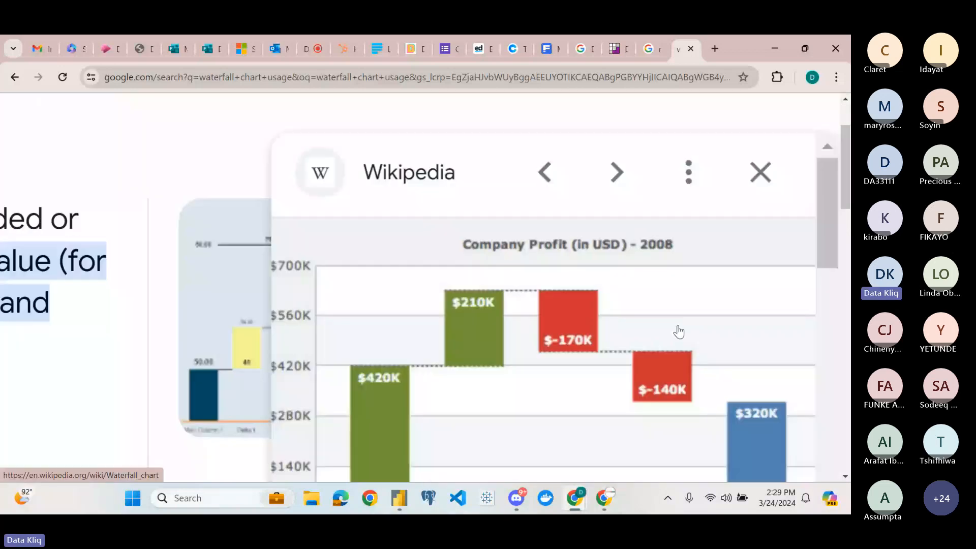
scroll(679, 332, down, 2)
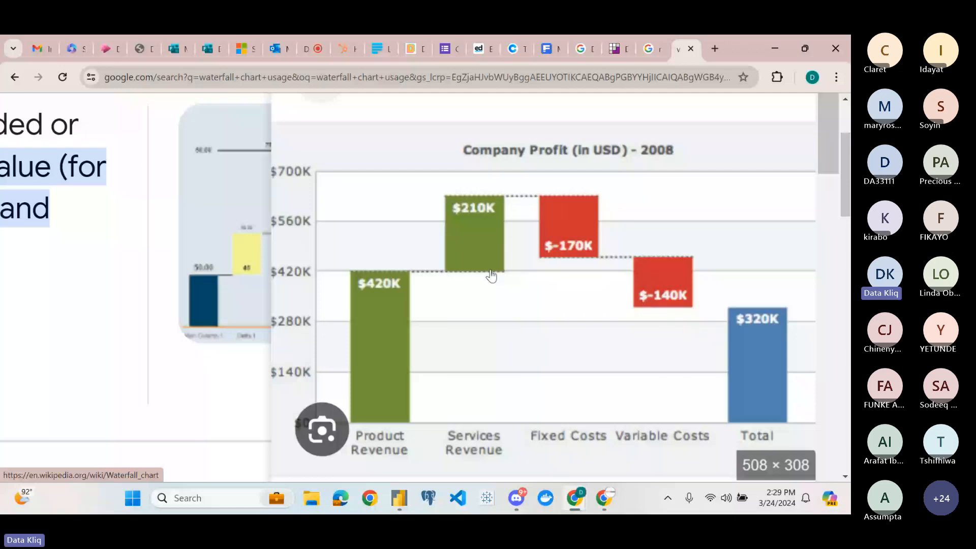
scroll(491, 275, down, 3)
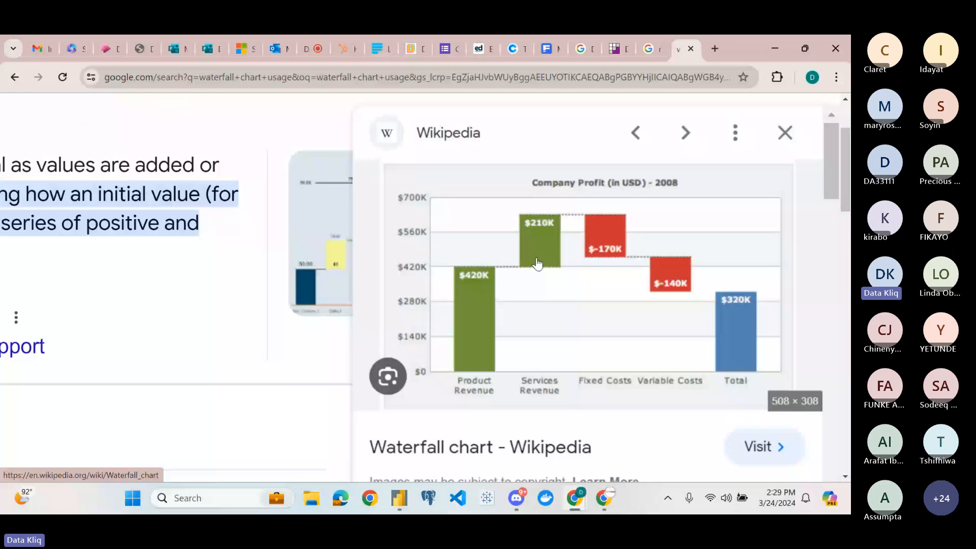
scroll(537, 263, down, 2)
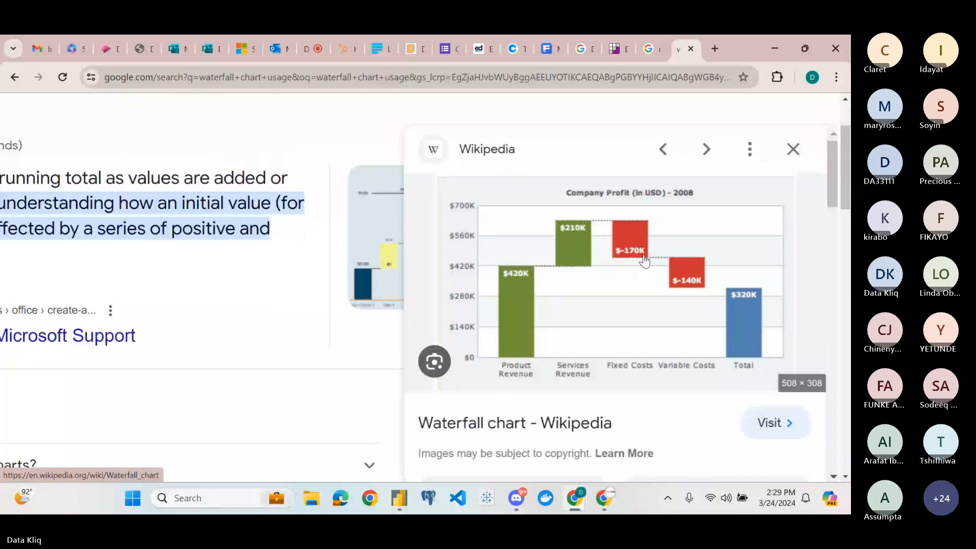
scroll(644, 261, down, 3)
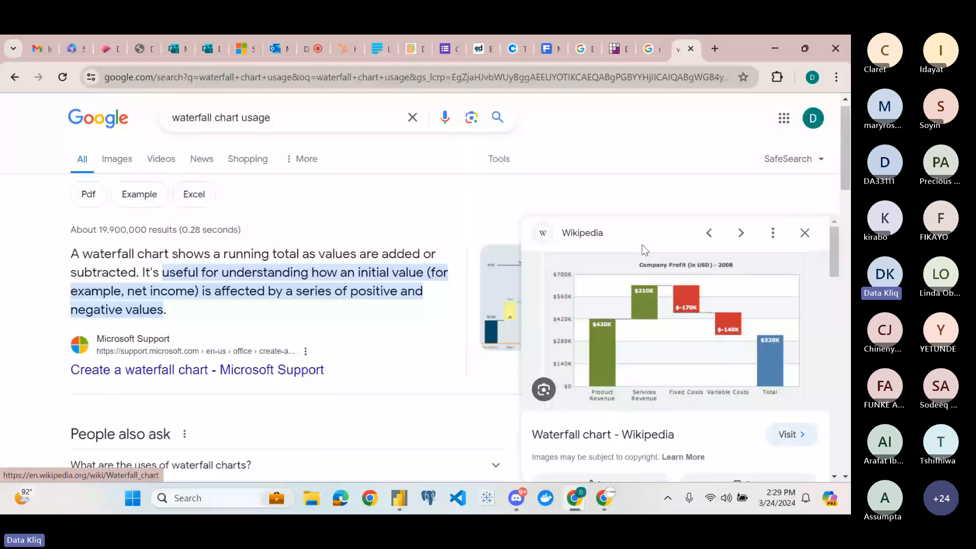
scroll(511, 372, up, 3)
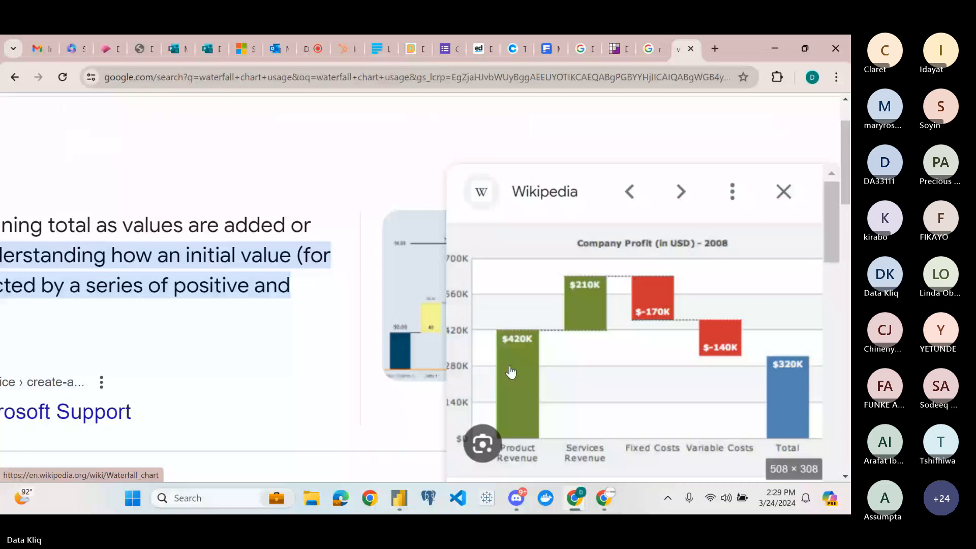
Switch back to Power BI Desktop and insert a funnel chart on the blank report page
click(399, 498)
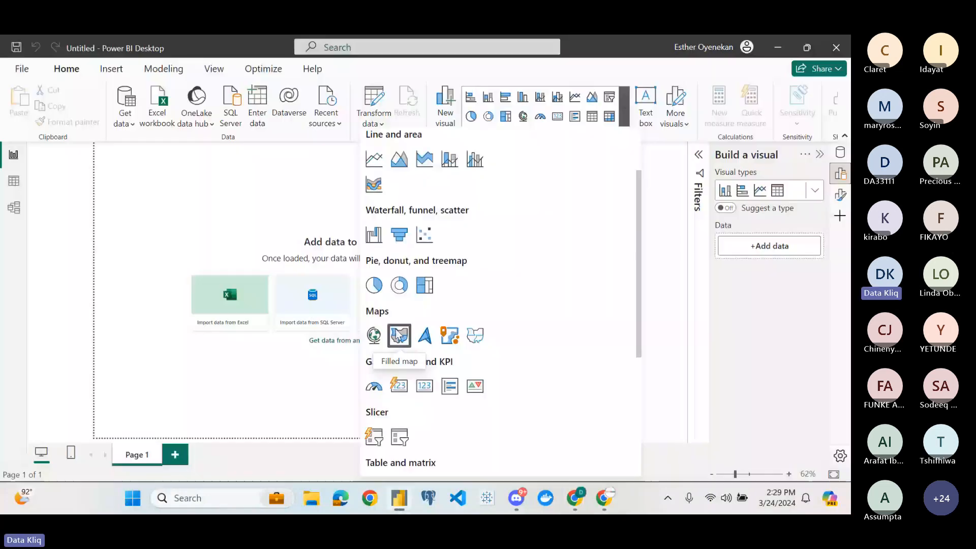
click(395, 237)
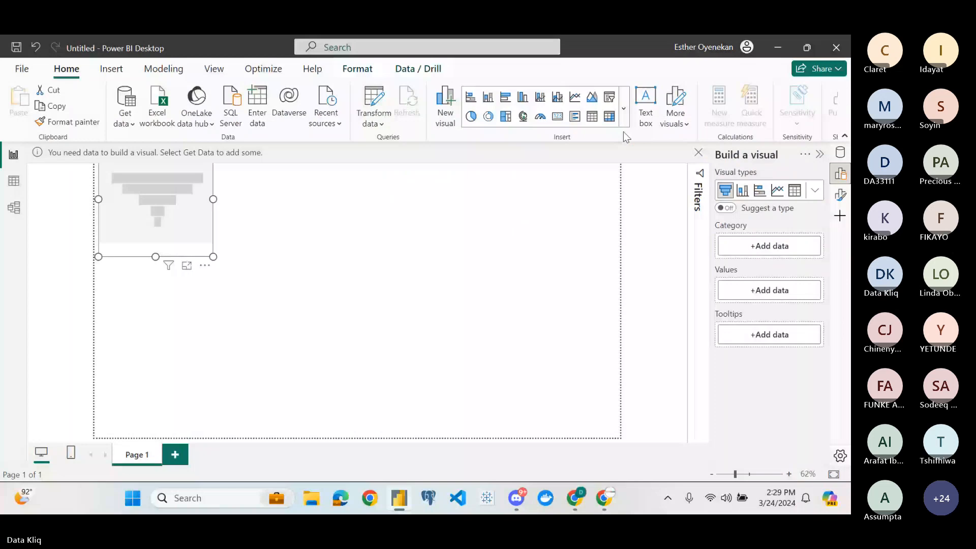
Delete the funnel chart from the report page and bring up the full gallery of visuals
key(Delete)
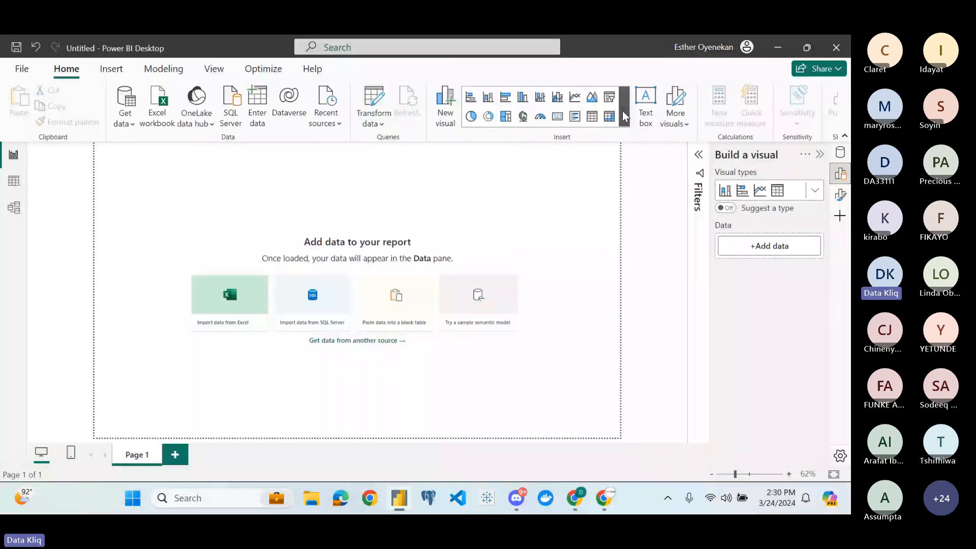
click(623, 111)
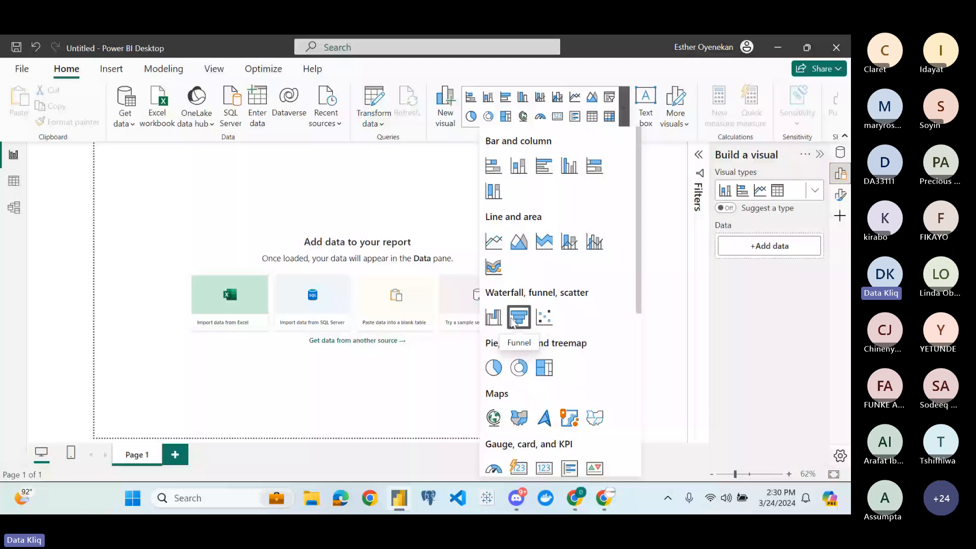
Switch to Chrome, restore the page zoom to its default and search Google for "Funnel chart usage"
key(alt+Tab)
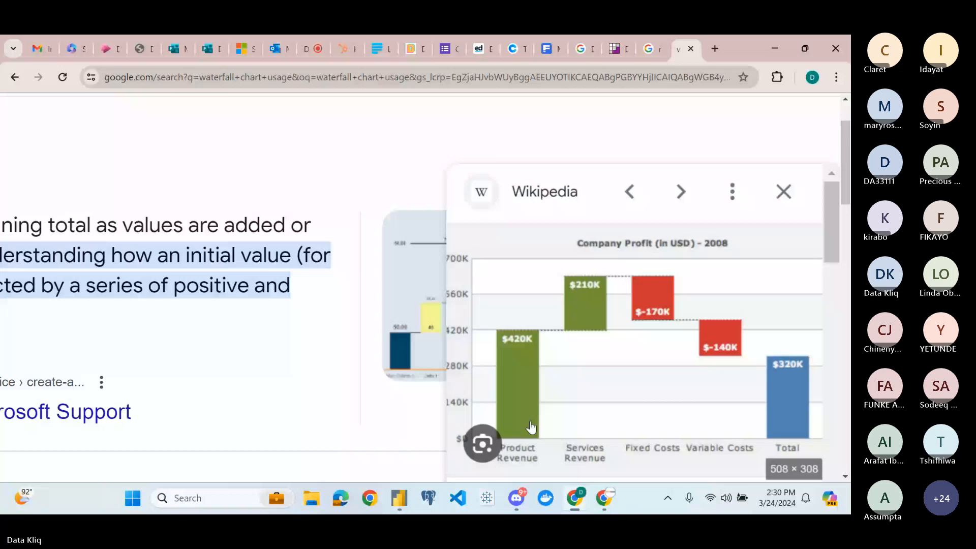
key(ctrl+0)
click(214, 116)
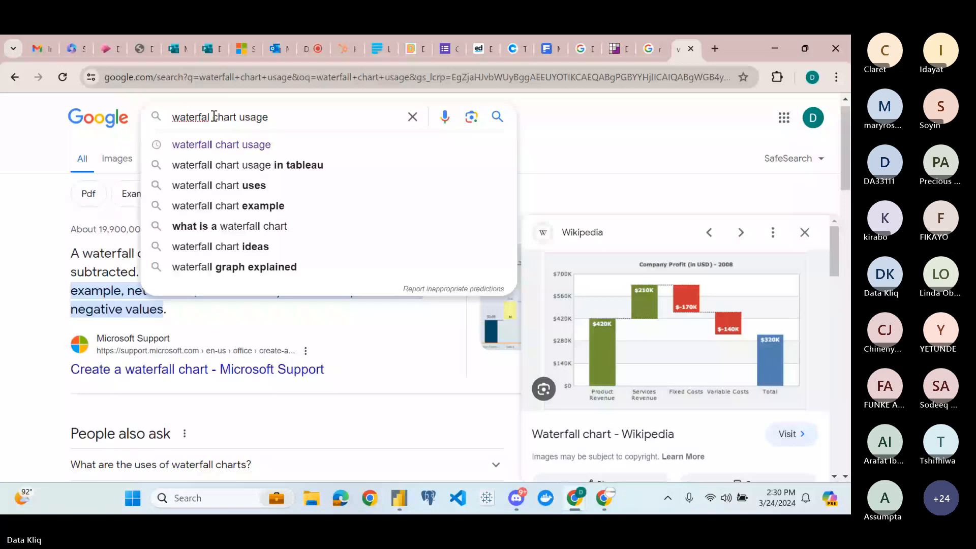
double_click(214, 117)
text(Funnel)
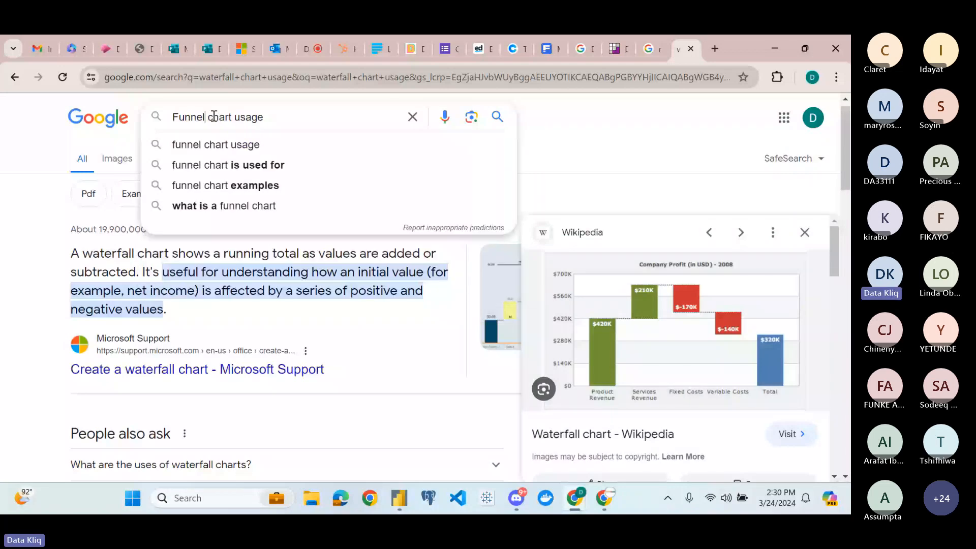
key(Return)
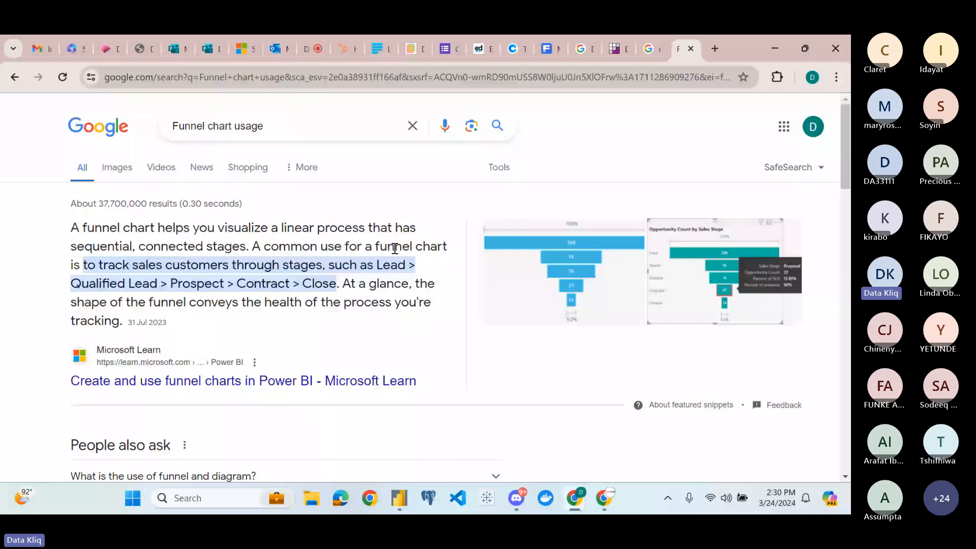
Preview the "Opportunity Count by Sales Stage" funnel image up close and open its source article on Microsoft Learn
click(673, 300)
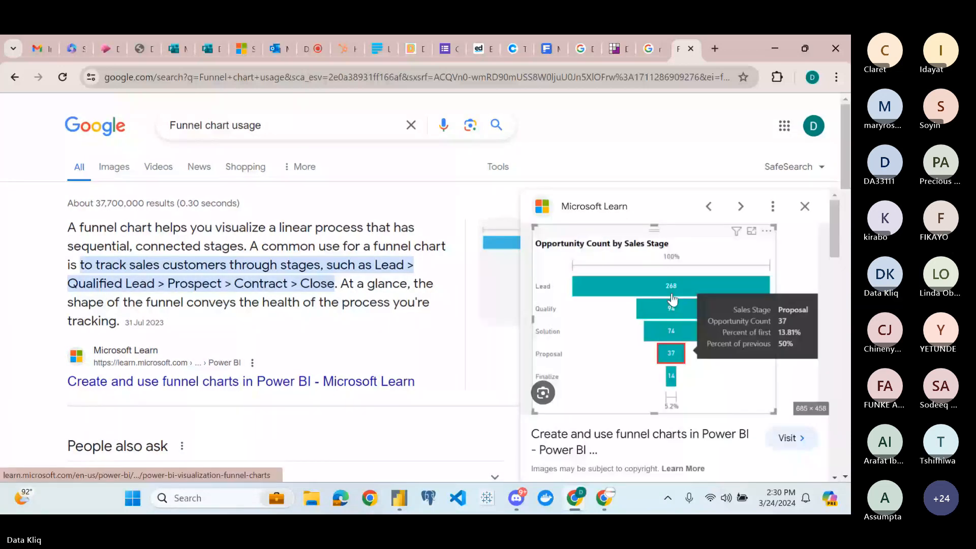
ctrl+scroll(673, 300, up, 3)
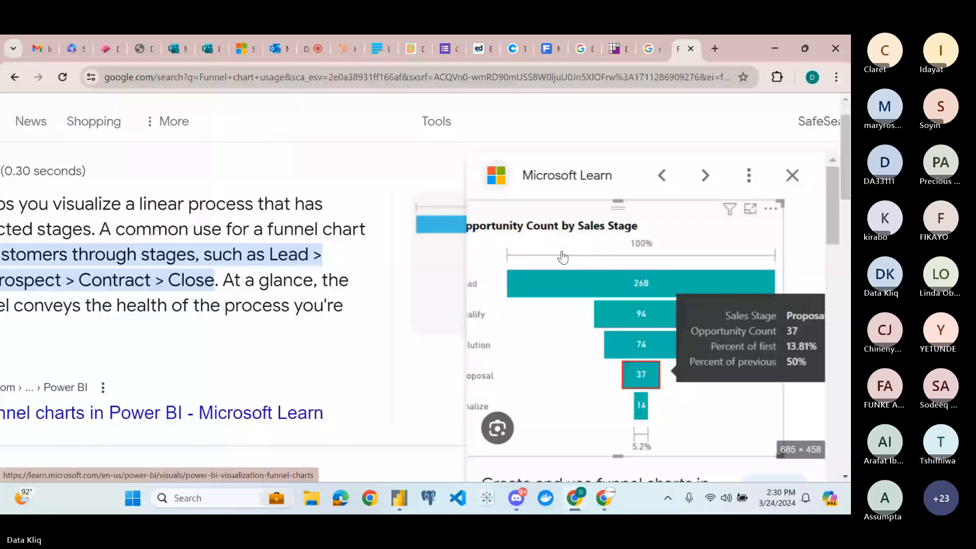
click(562, 258)
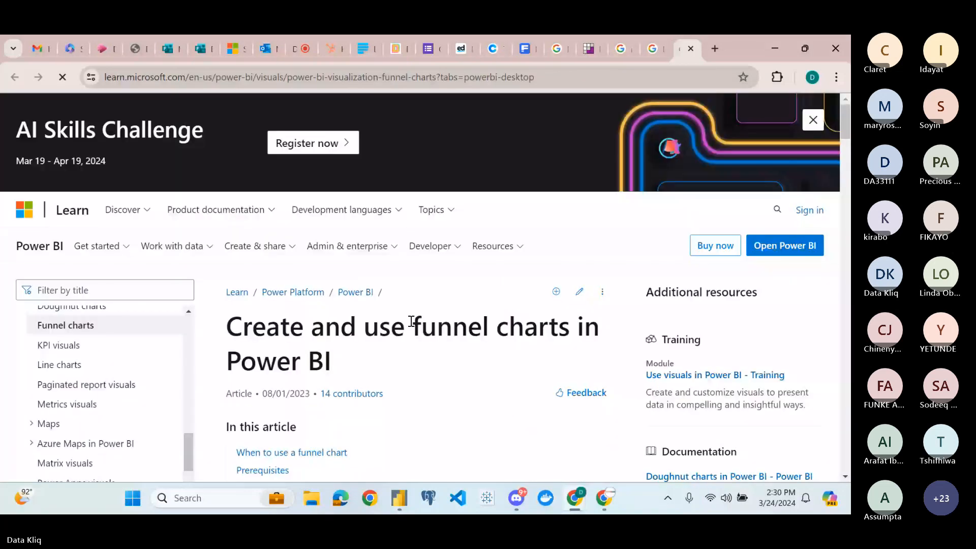
Read the funnel chart article, examining the example funnel's stages and the section on when to use a funnel chart
scroll(410, 380, down, 2)
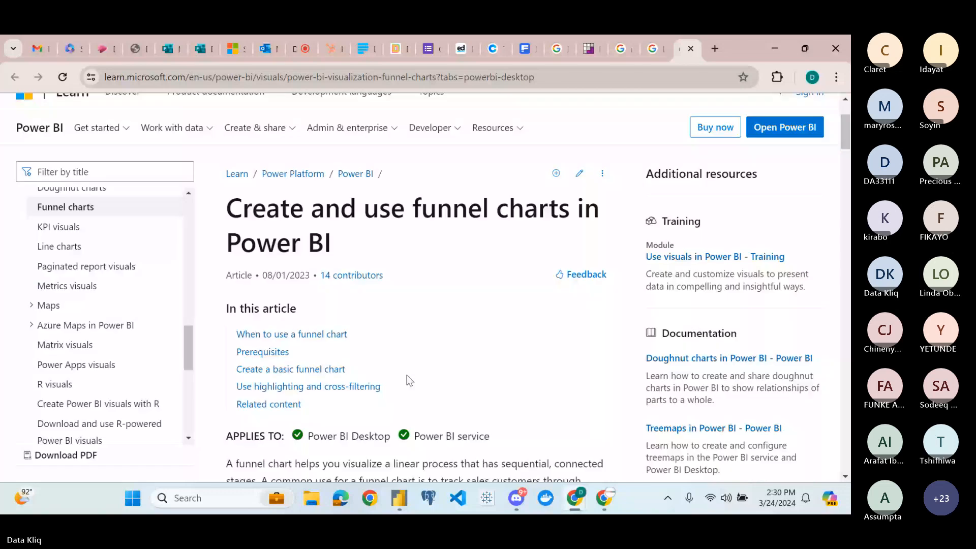
scroll(409, 378, down, 8)
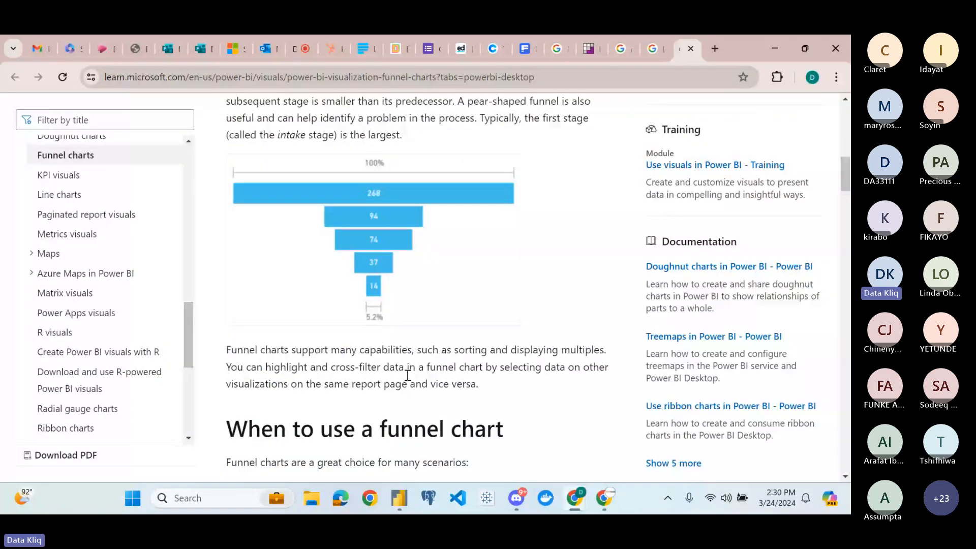
scroll(408, 376, down, 2)
scroll(407, 376, down, 1)
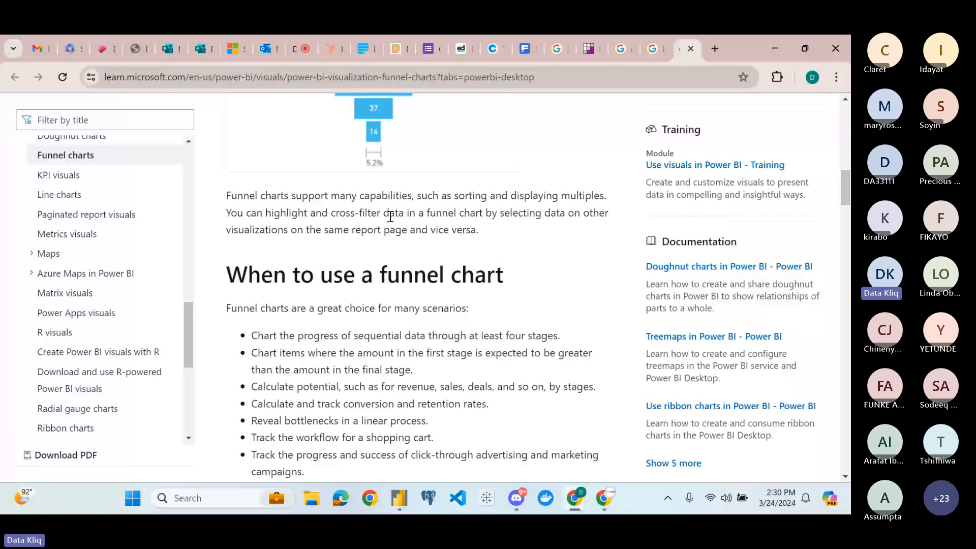
scroll(405, 266, up, 4)
scroll(403, 263, up, 1)
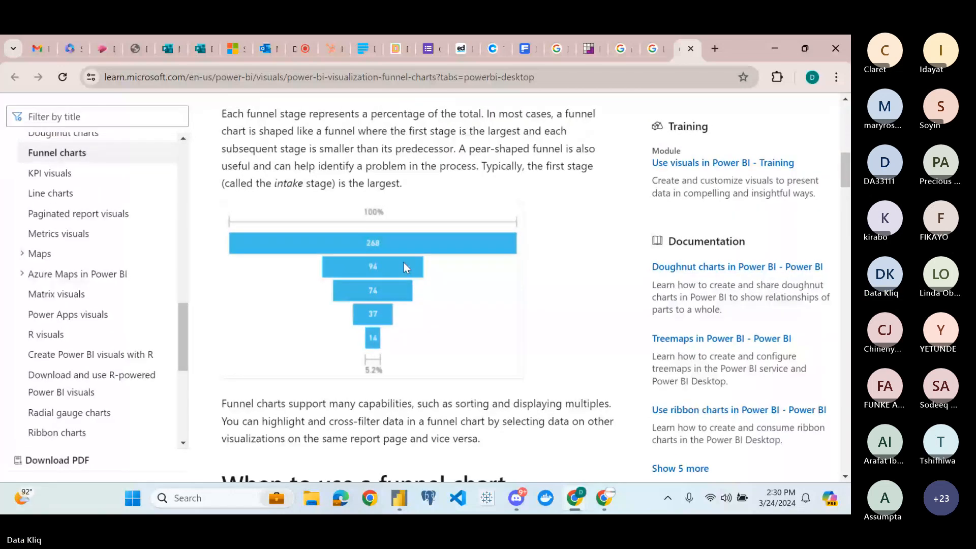
scroll(404, 263, up, 3)
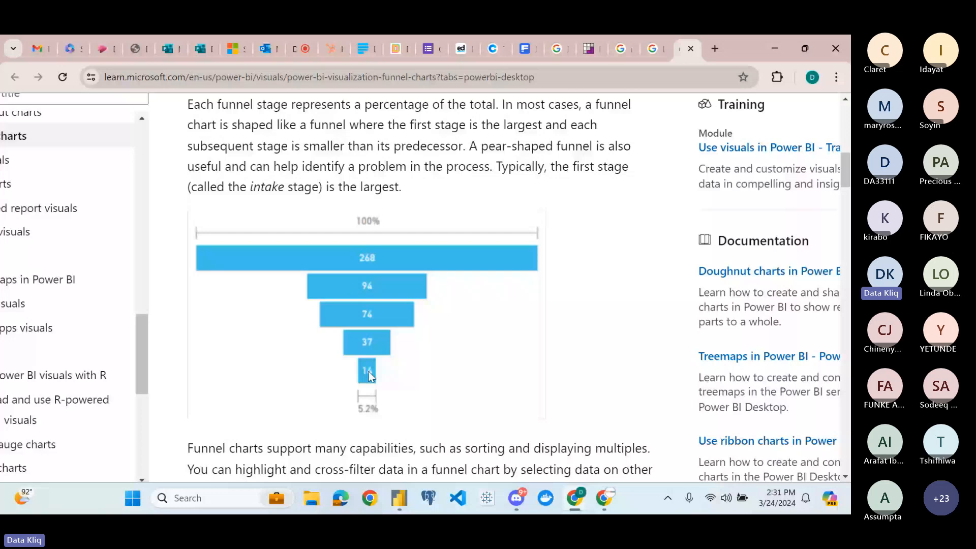
scroll(385, 254, down, 2)
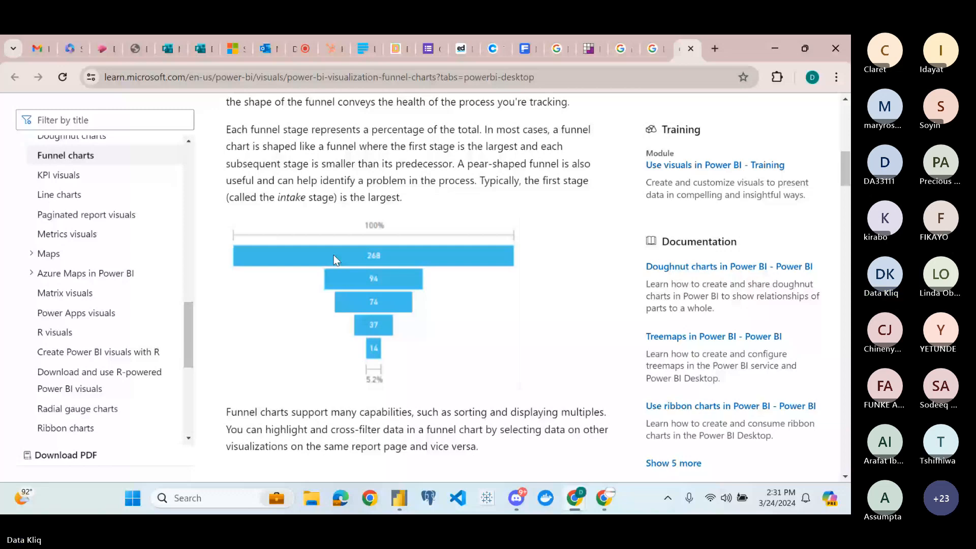
scroll(356, 295, down, 1)
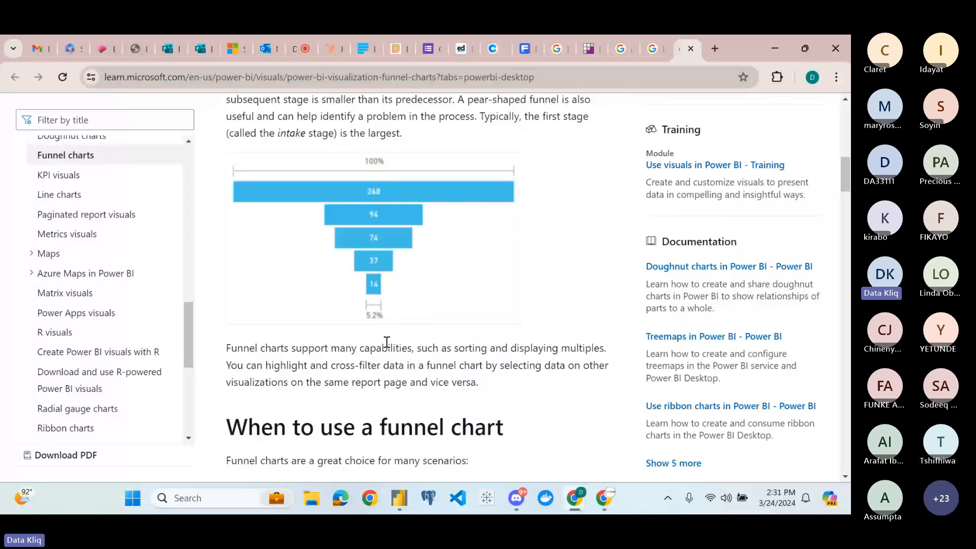
scroll(386, 342, down, 3)
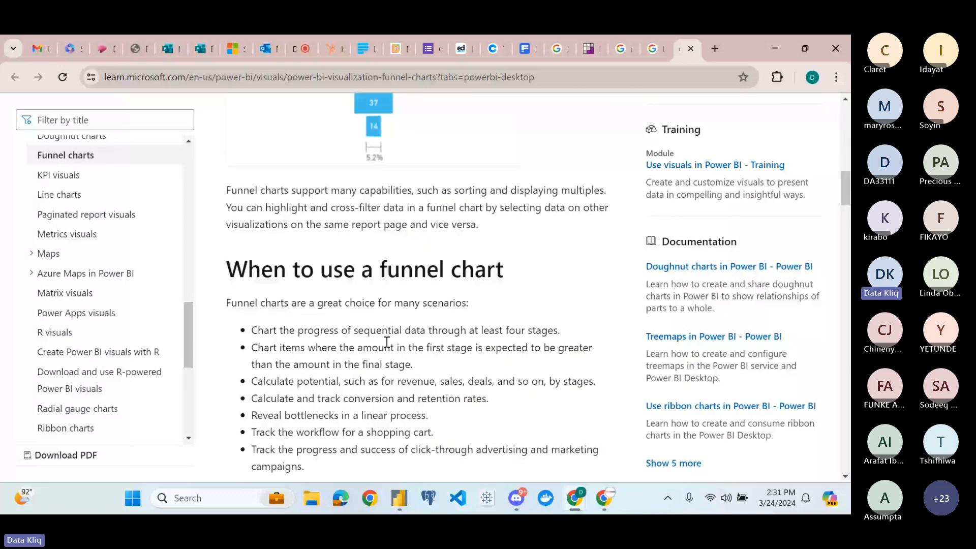
Look through the Microsoft Learn contents list for the other articles on Power BI visualizations
scroll(356, 305, up, 8)
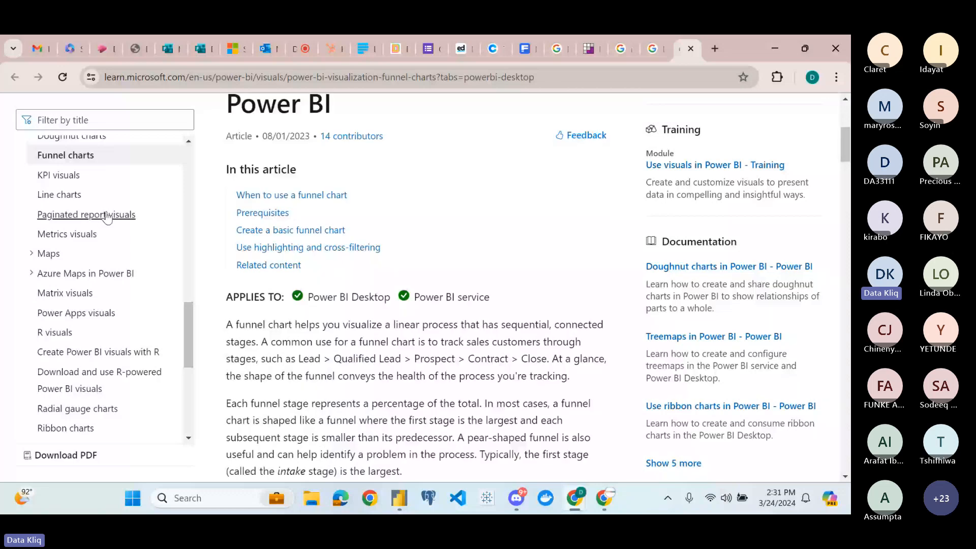
scroll(107, 217, up, 4)
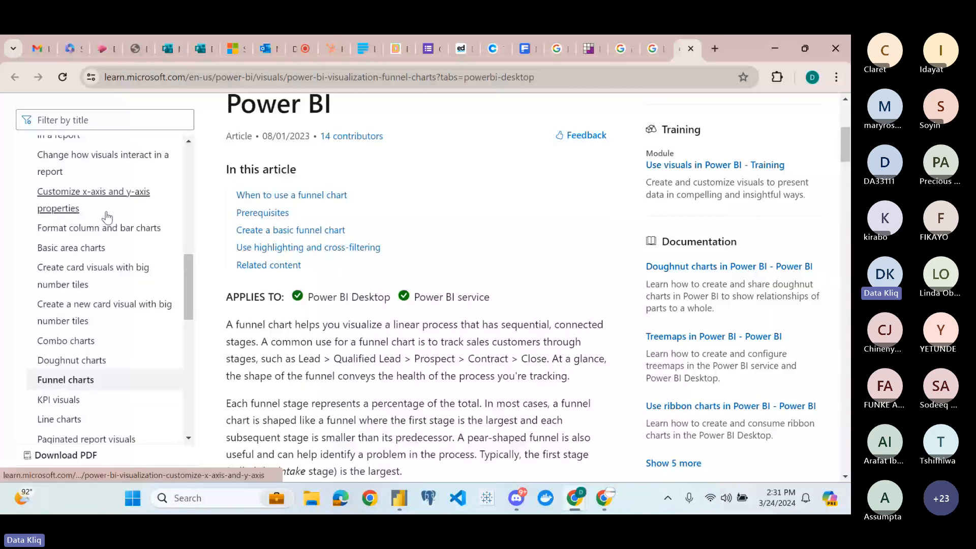
scroll(107, 217, up, 5)
scroll(107, 217, up, 3)
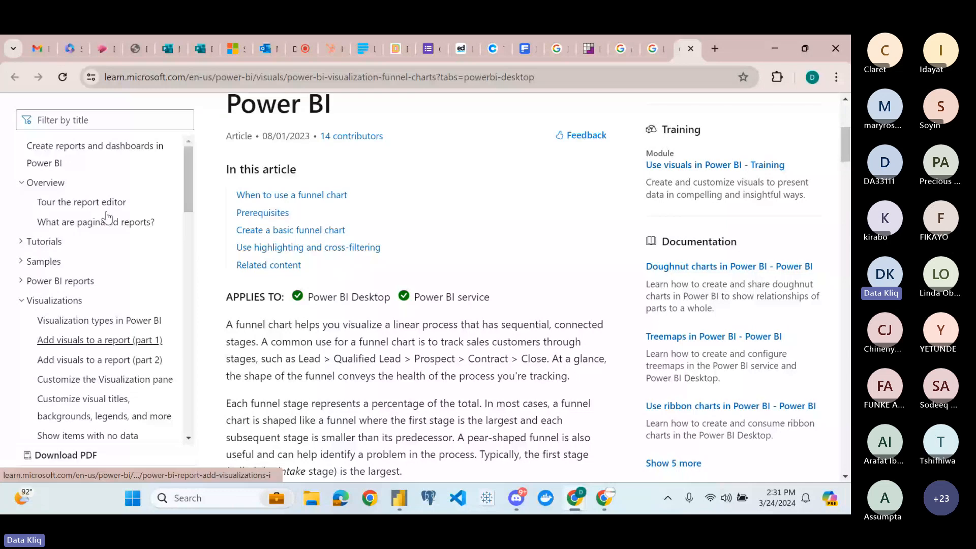
scroll(98, 309, down, 5)
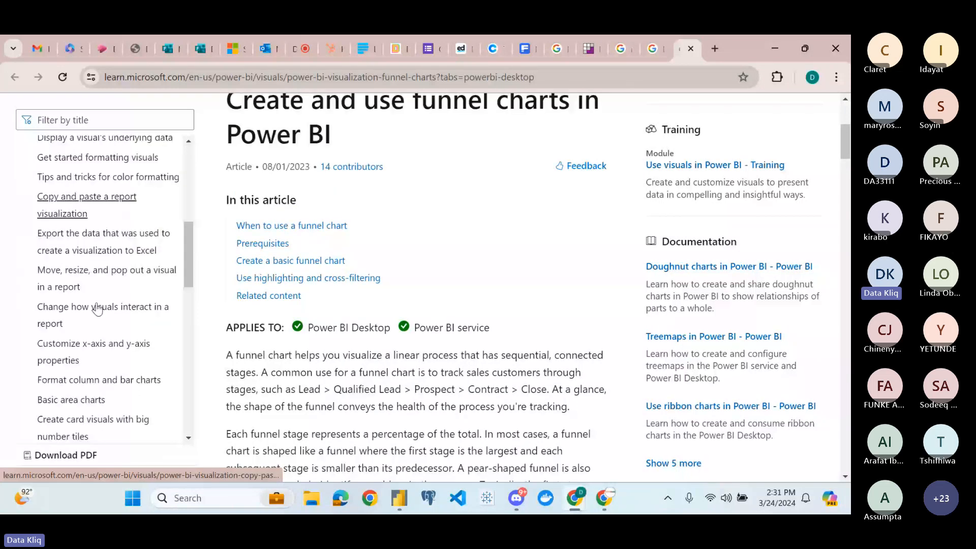
scroll(98, 309, down, 3)
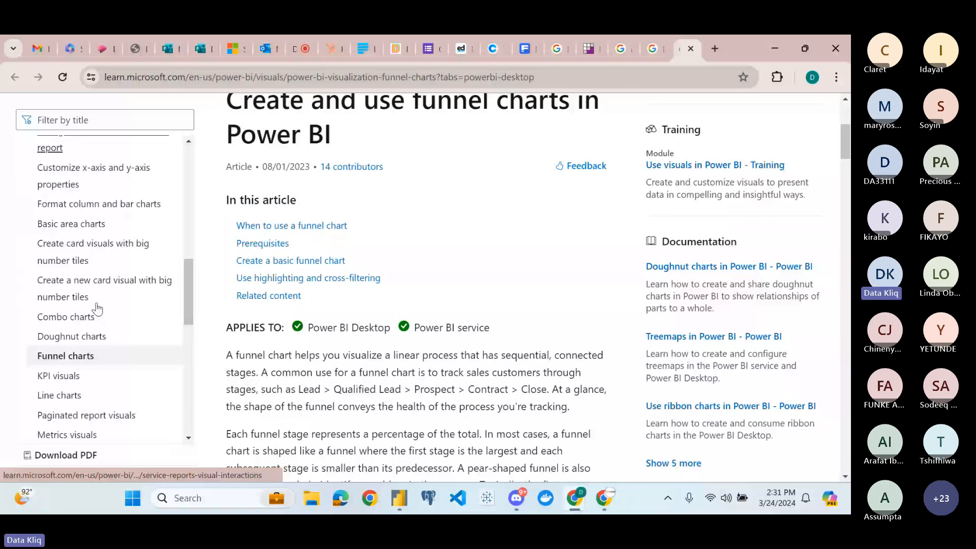
scroll(98, 308, down, 1)
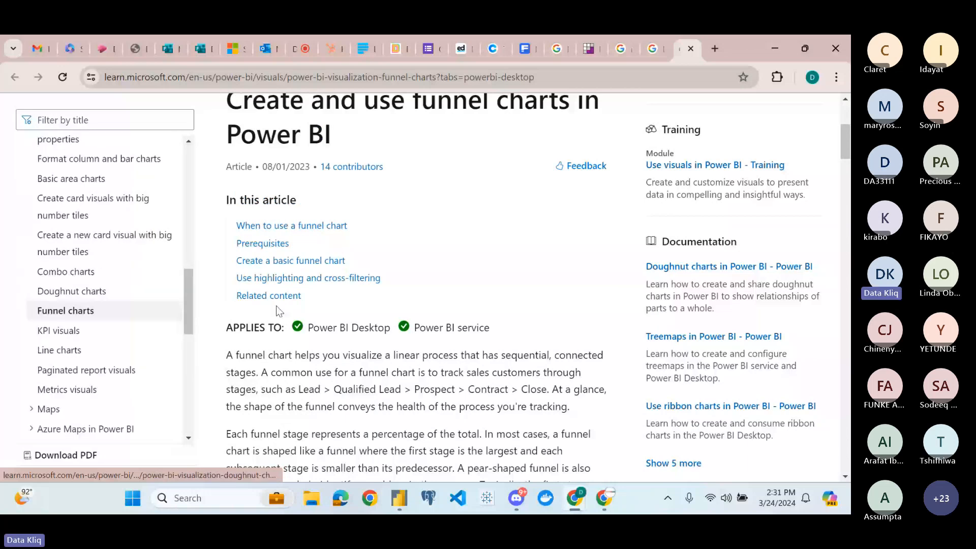
Review the scenarios under "When to use a funnel chart", and switch to Power BI Desktop to locate the pie chart among the visuals
scroll(356, 228, down, 7)
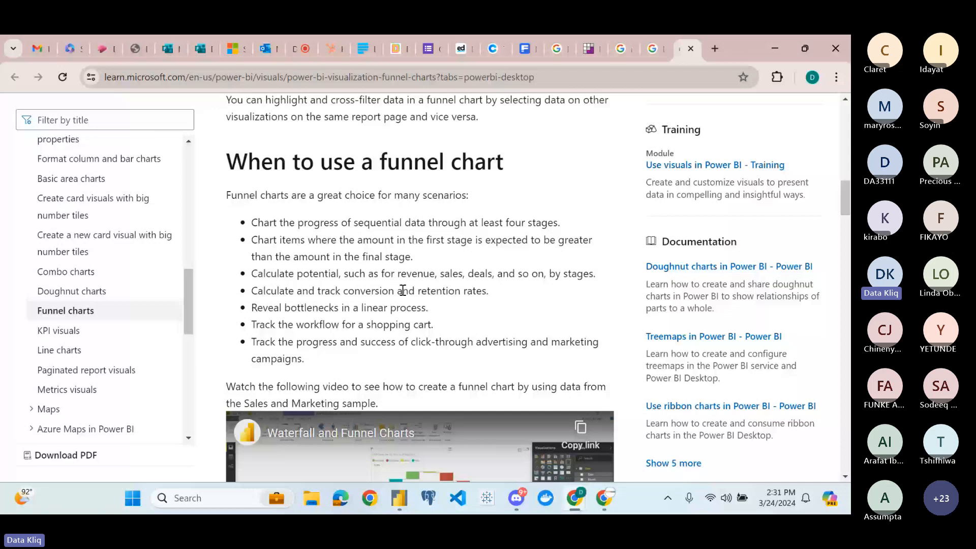
scroll(406, 356, down, 1)
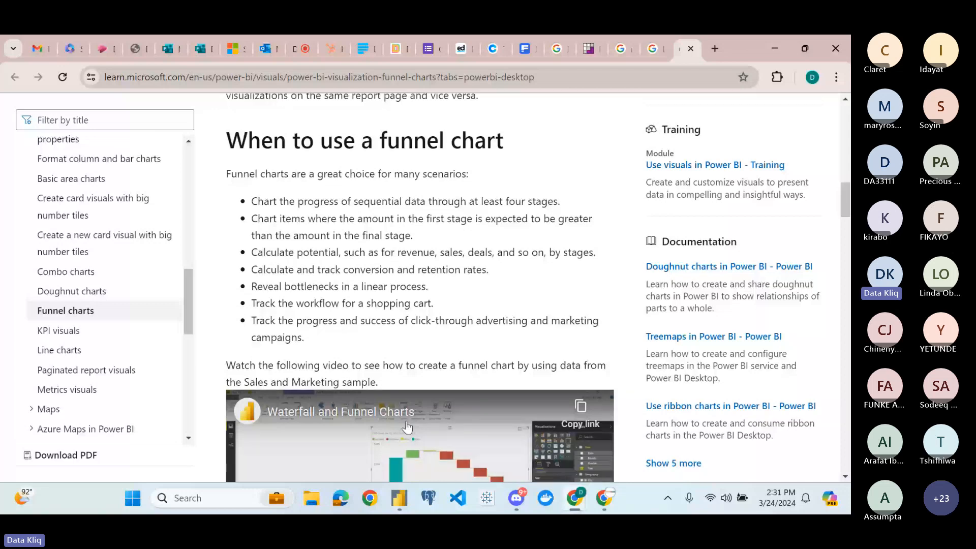
key(alt+Tab)
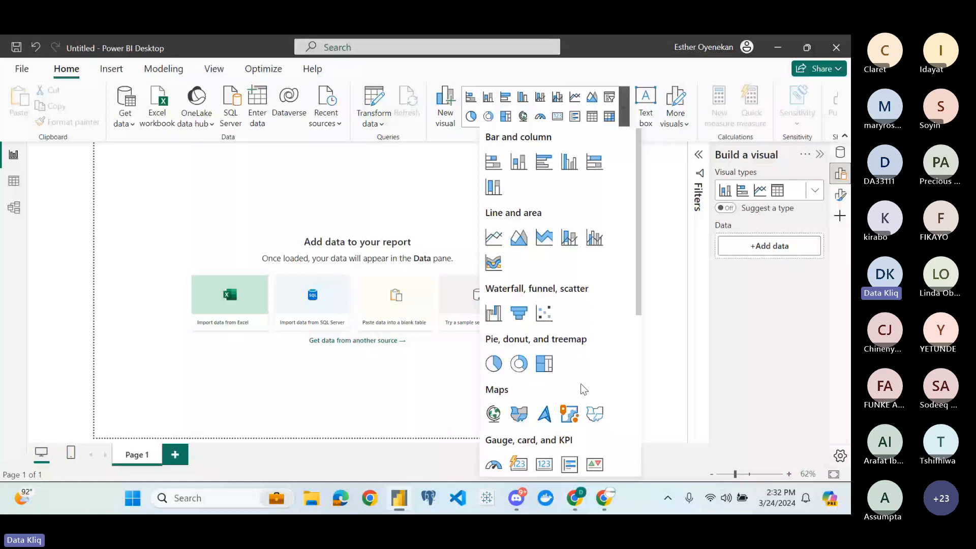
scroll(580, 383, down, 1)
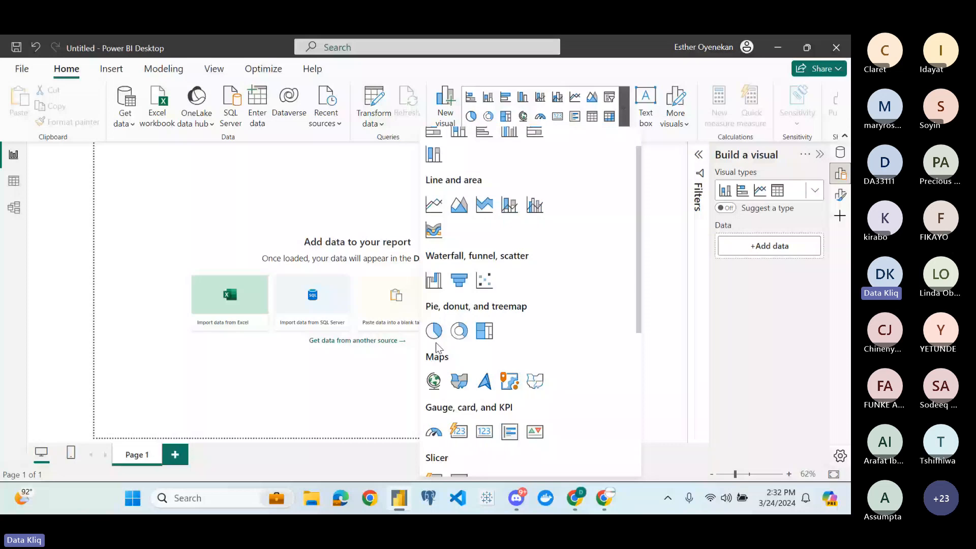
Switch to Chrome, search Google for "bad example of pie chart" and look over the image results
mouse_move(572, 513)
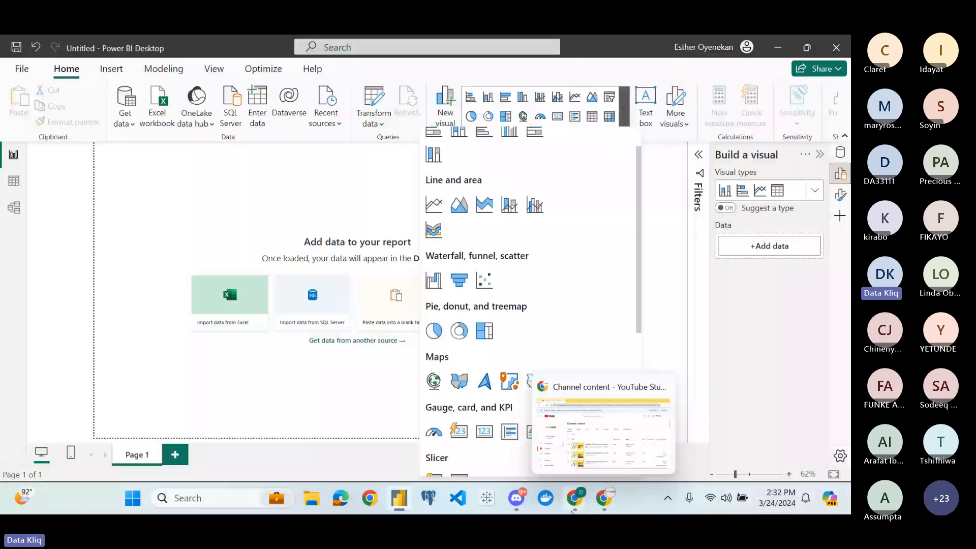
click(572, 512)
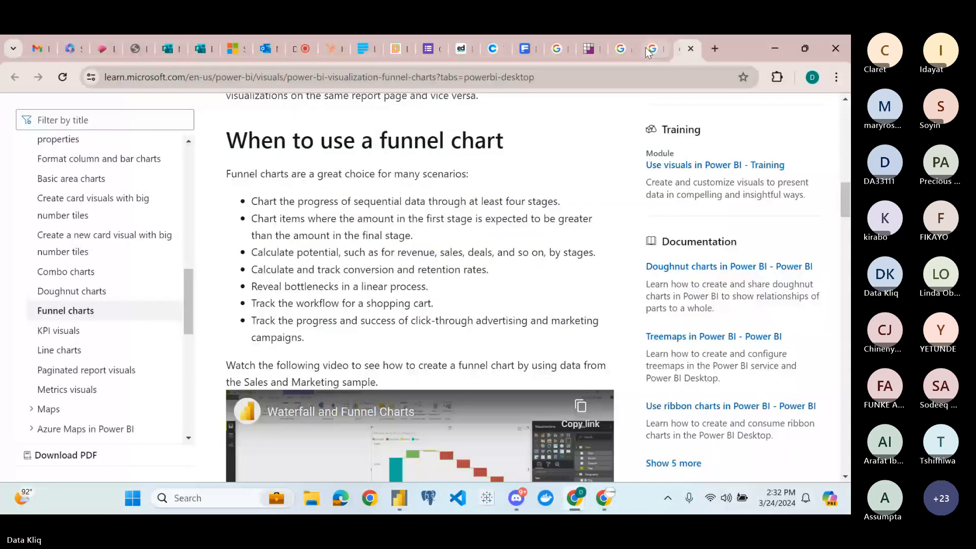
click(649, 49)
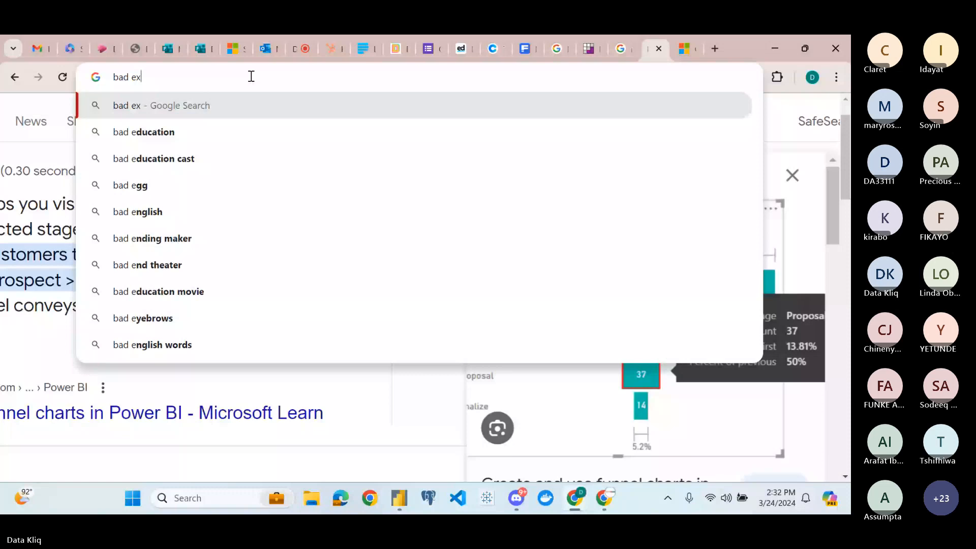
text(ample of pie)
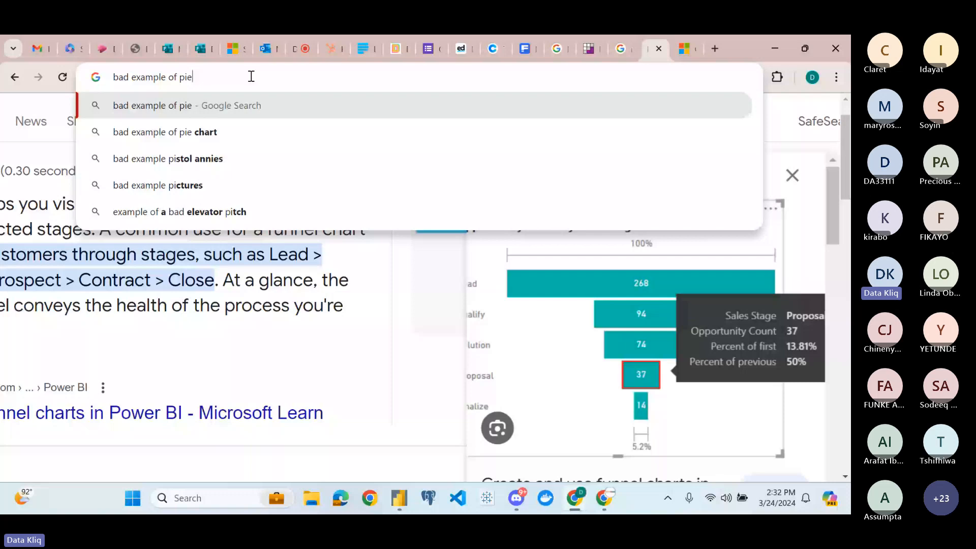
text( chart)
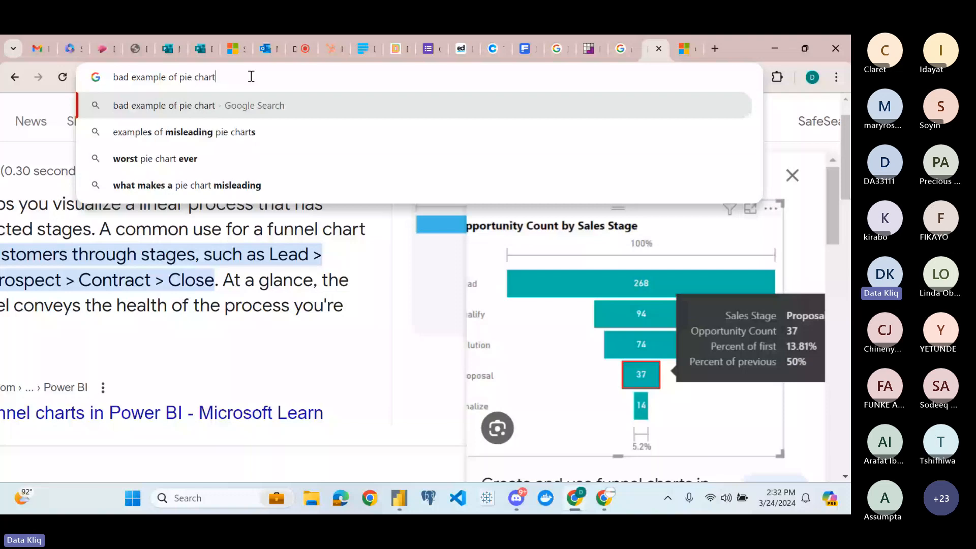
key(Return)
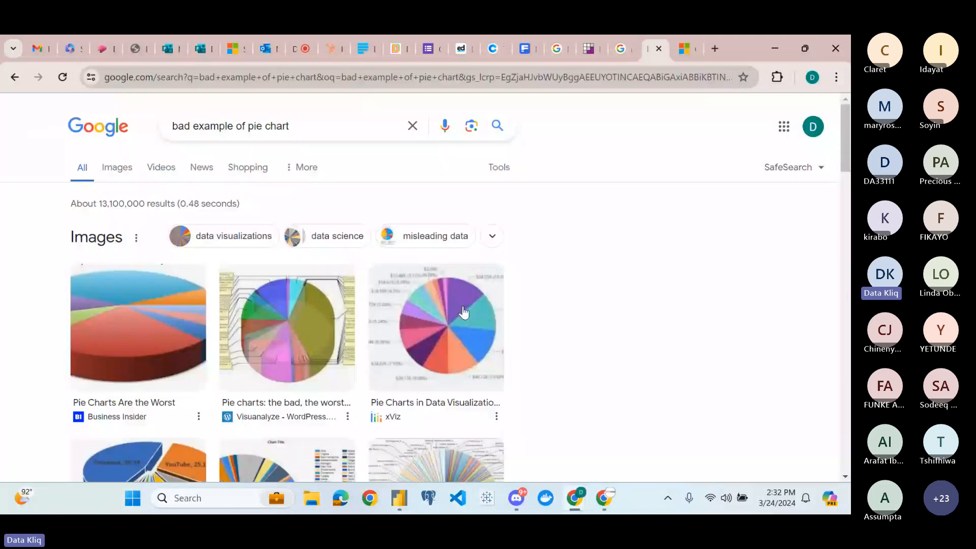
scroll(464, 312, down, 1)
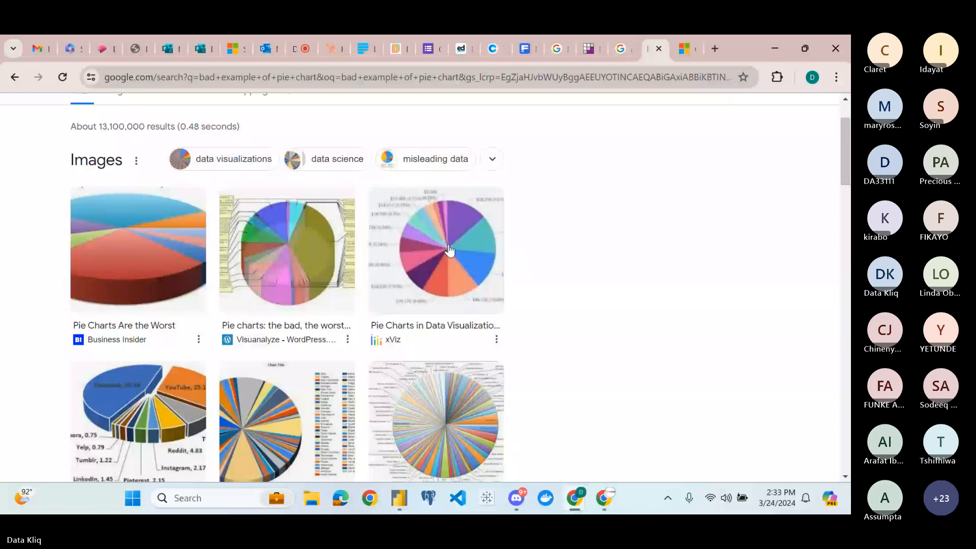
scroll(441, 305, down, 1)
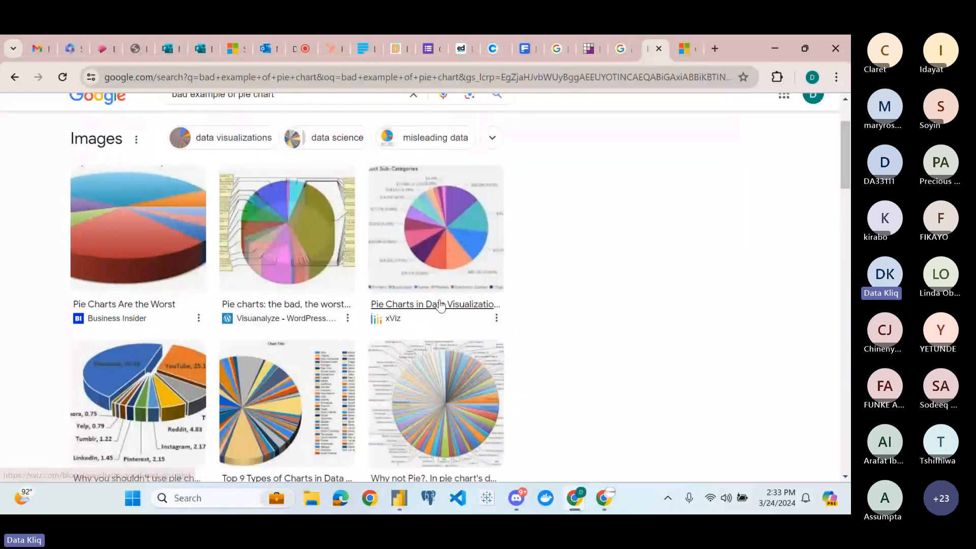
Look through the image results for "bad example of pie chart", comparing overcrowded, 3D and misleading pie charts with the good examples
scroll(440, 306, down, 4)
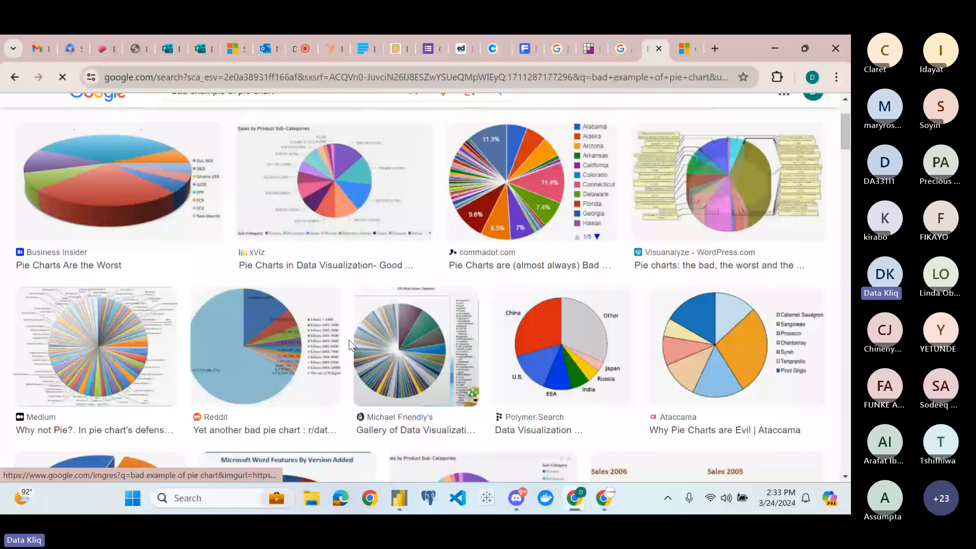
scroll(349, 339, down, 10)
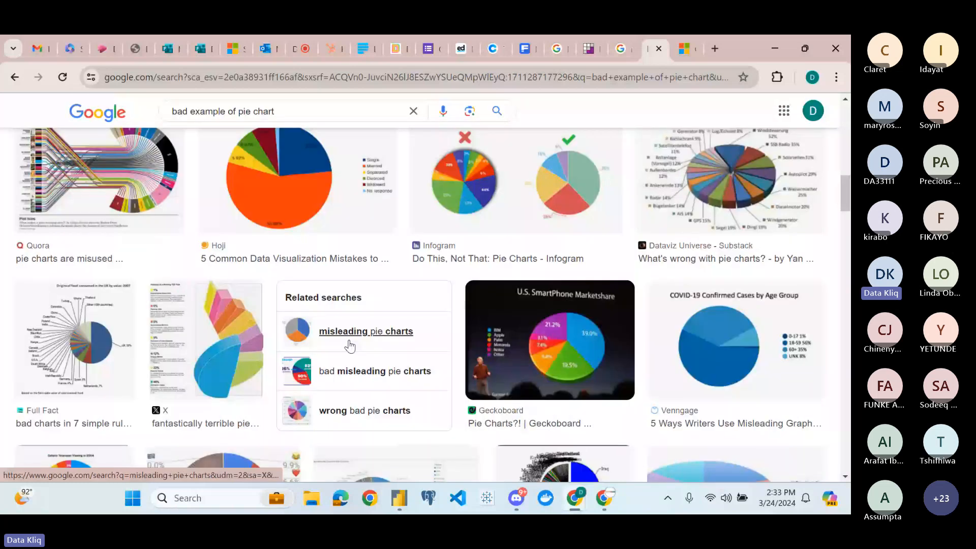
scroll(350, 346, down, 2)
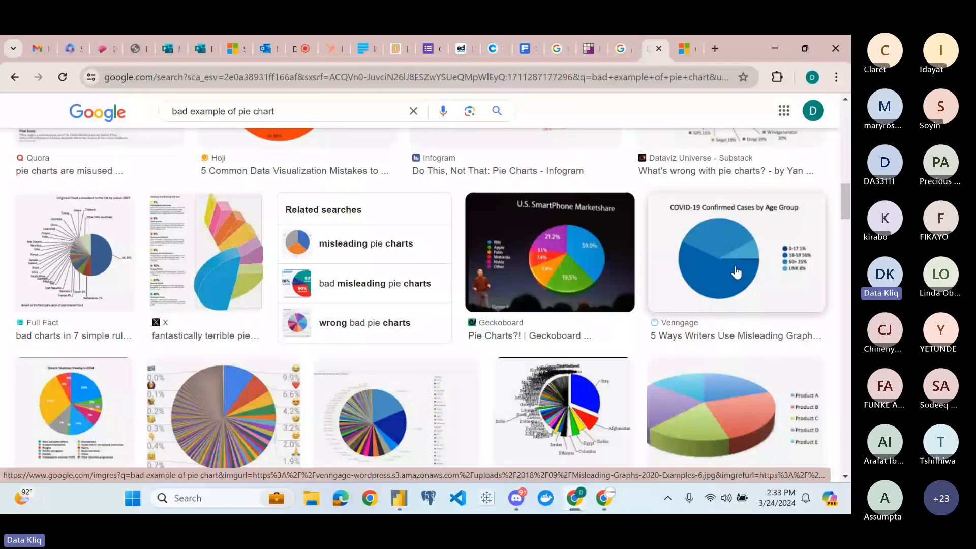
scroll(630, 253, down, 6)
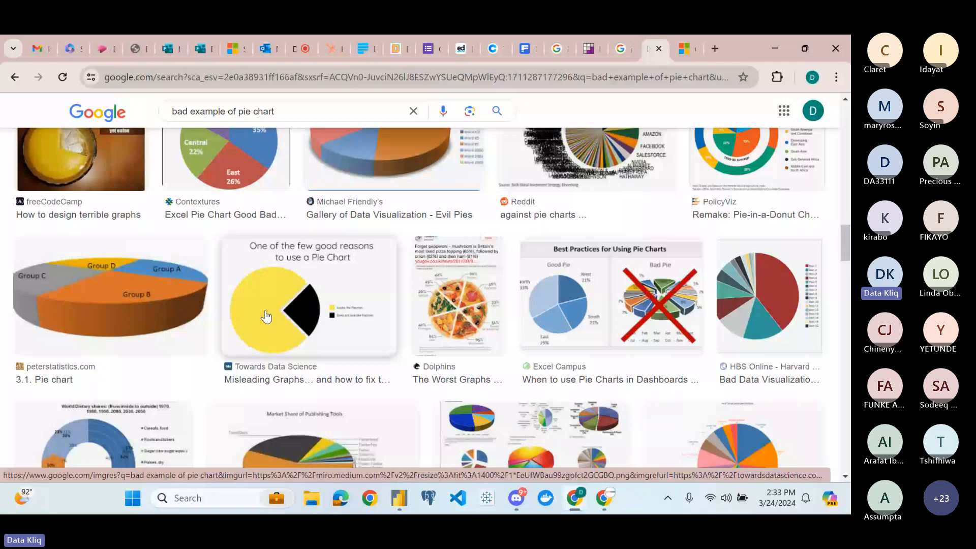
scroll(265, 316, up, 4)
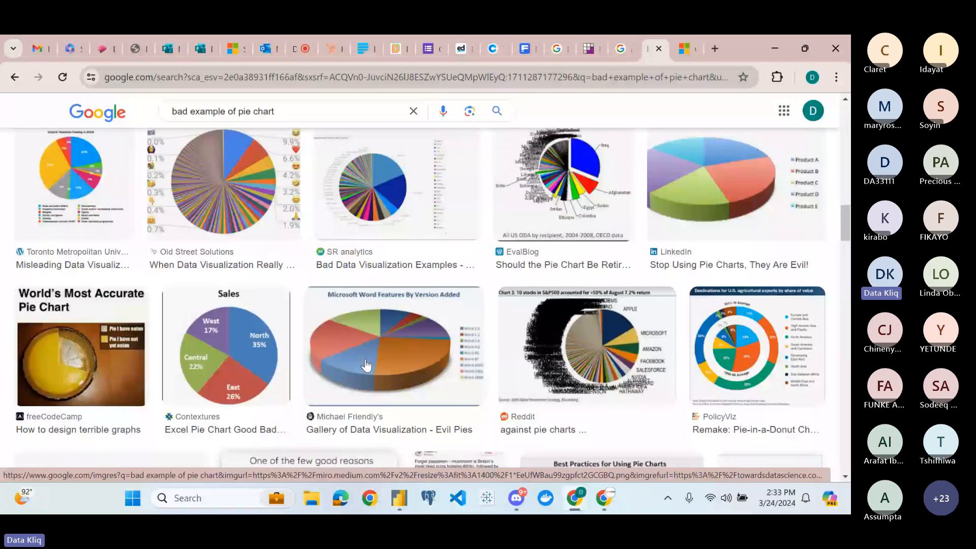
scroll(366, 365, up, 5)
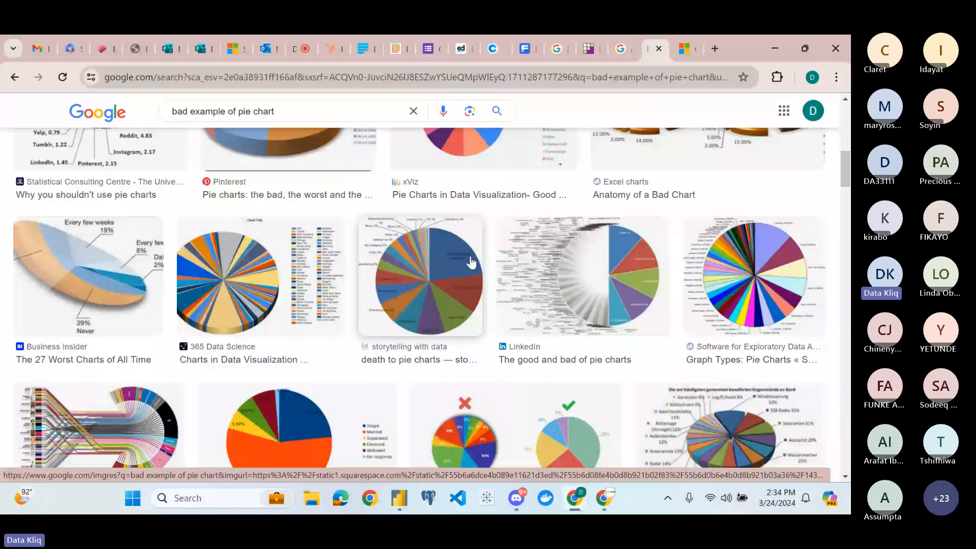
scroll(470, 262, down, 2)
scroll(526, 303, up, 1)
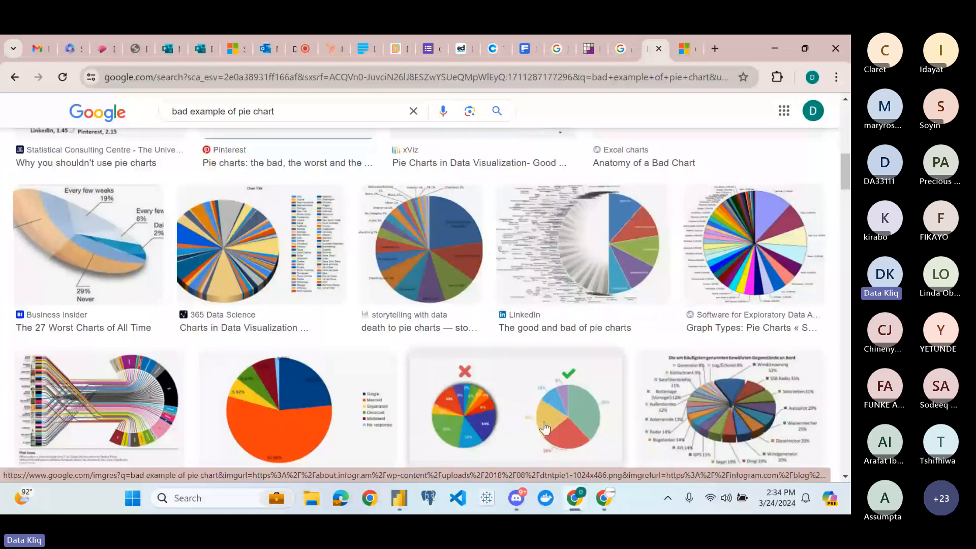
Switch to Power BI Desktop and look through the pie, donut and treemap, map, and gauge visuals in the visual gallery
key(alt+Tab)
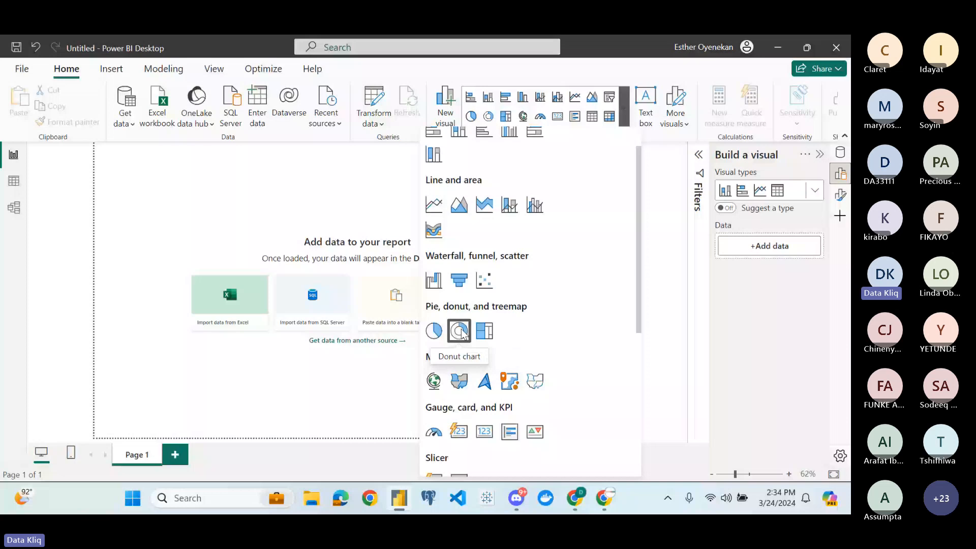
scroll(488, 341, down, 1)
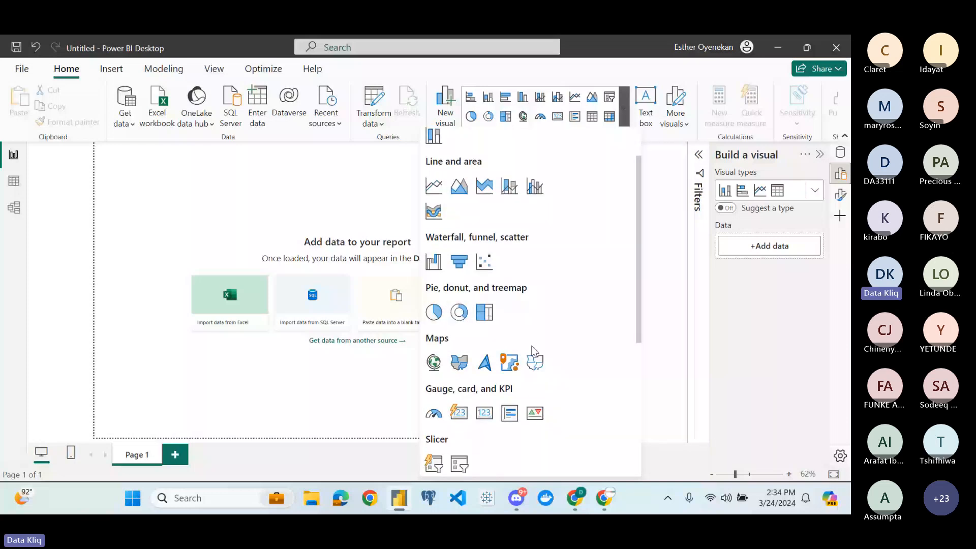
scroll(534, 351, down, 3)
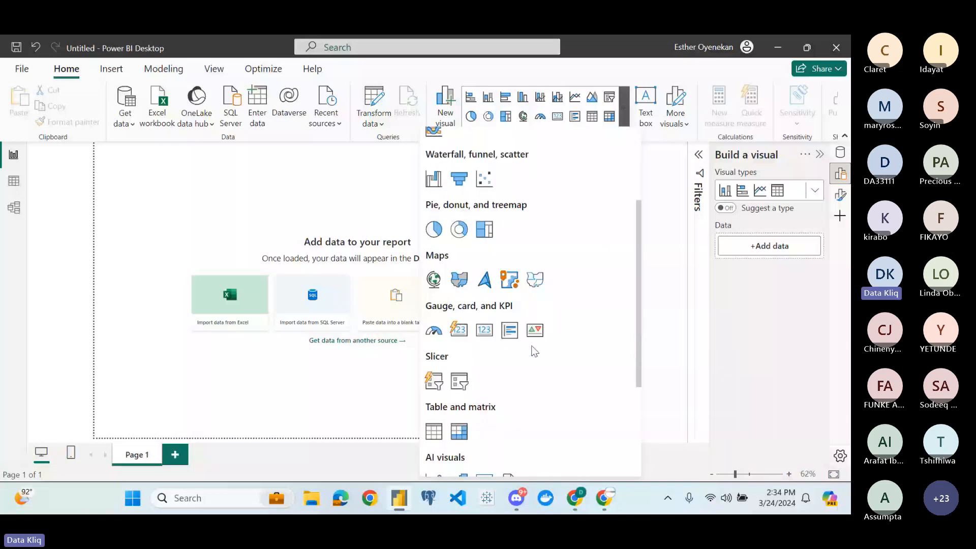
scroll(534, 350, down, 1)
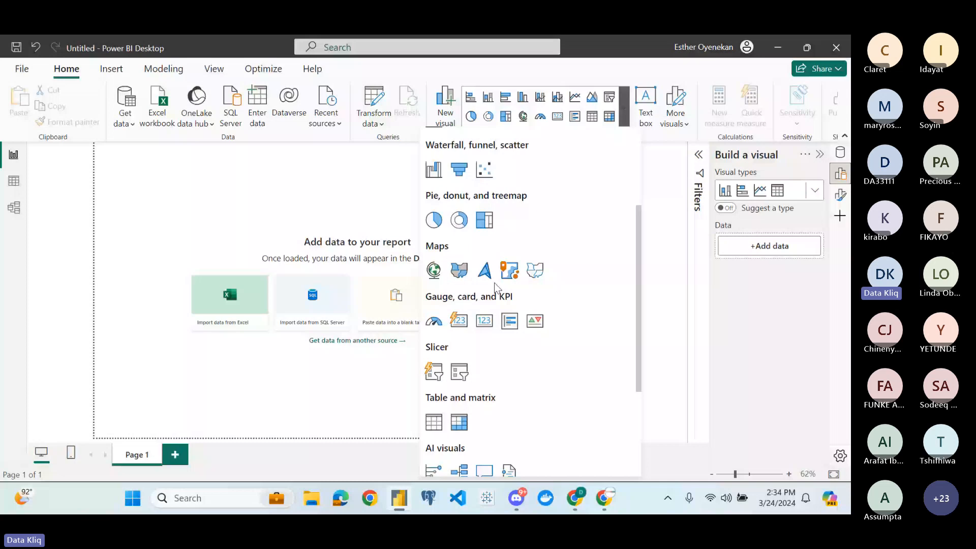
scroll(562, 337, down, 1)
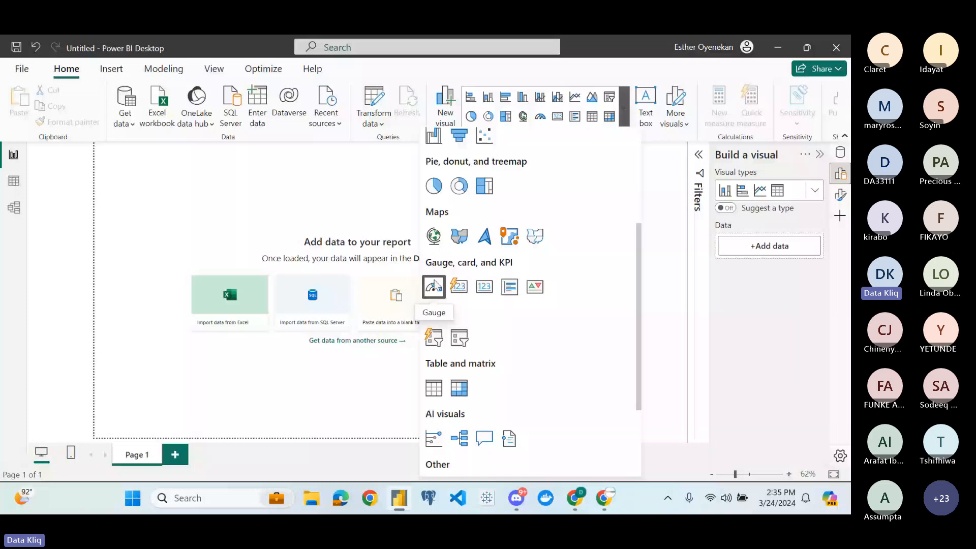
Review the remaining gallery groups: card and KPI, slicer, table and matrix, AI visuals, Other, and the options for adding more visuals
scroll(531, 315, down, 3)
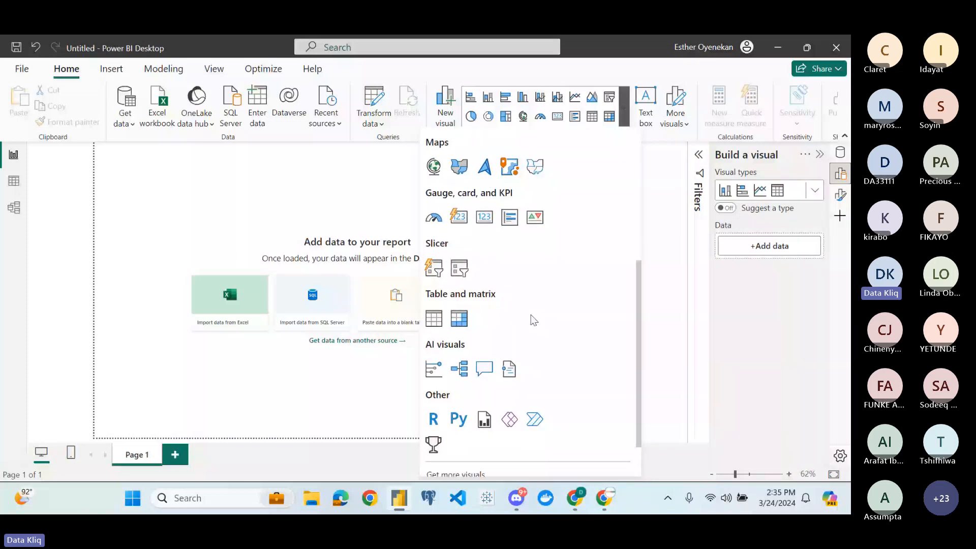
scroll(531, 315, down, 1)
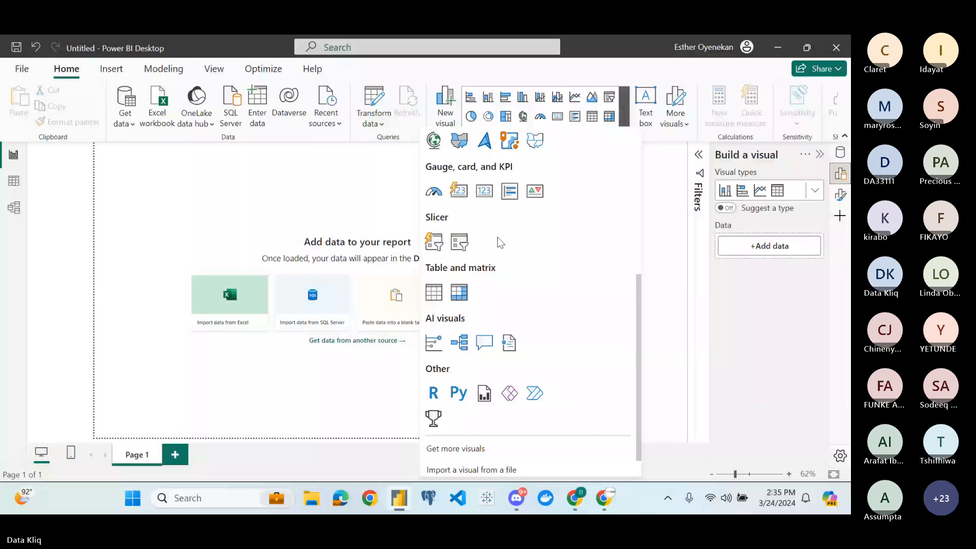
scroll(501, 243, down, 1)
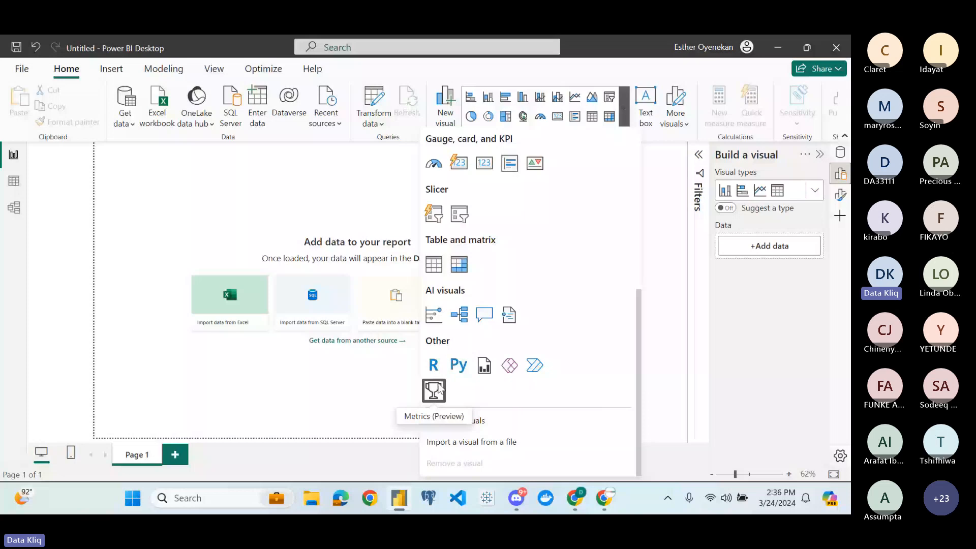
scroll(525, 418, up, 4)
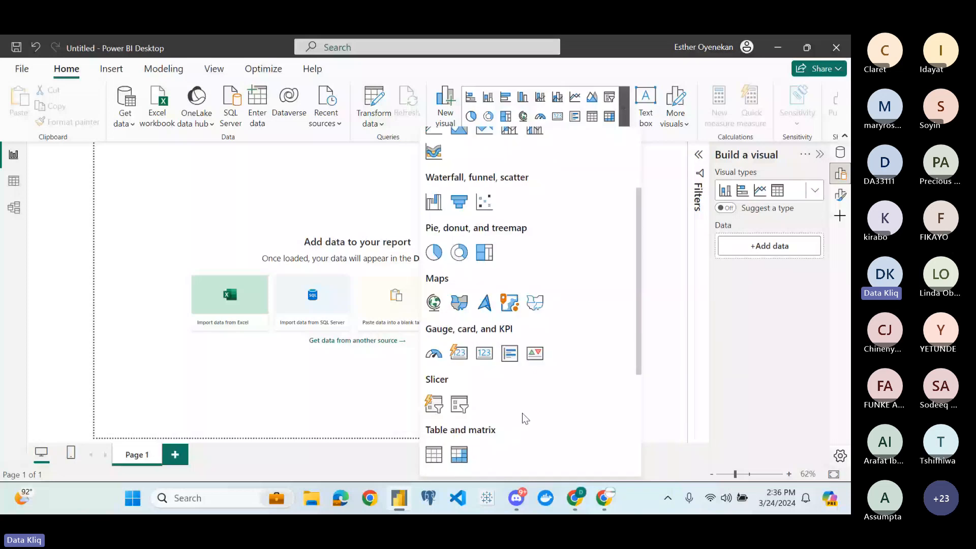
scroll(523, 418, down, 5)
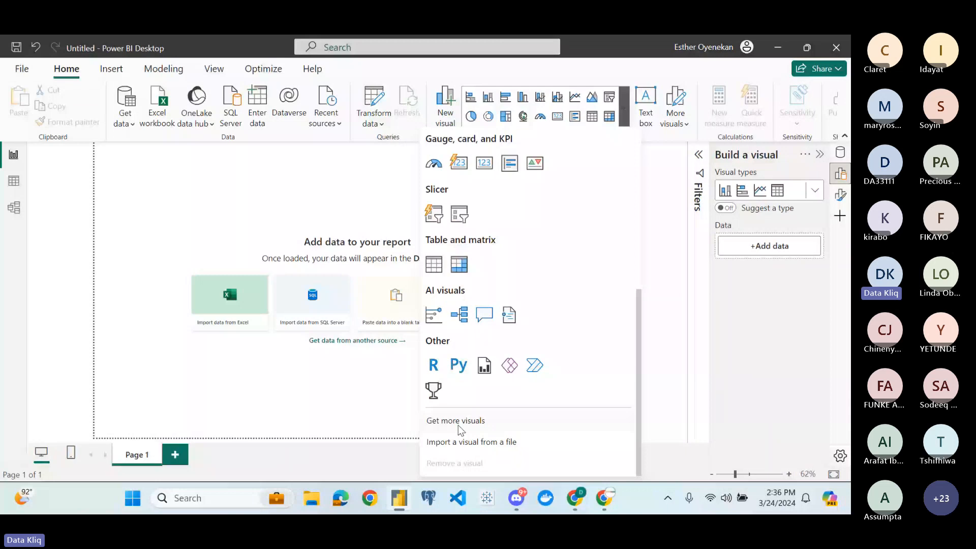
scroll(622, 227, up, 1)
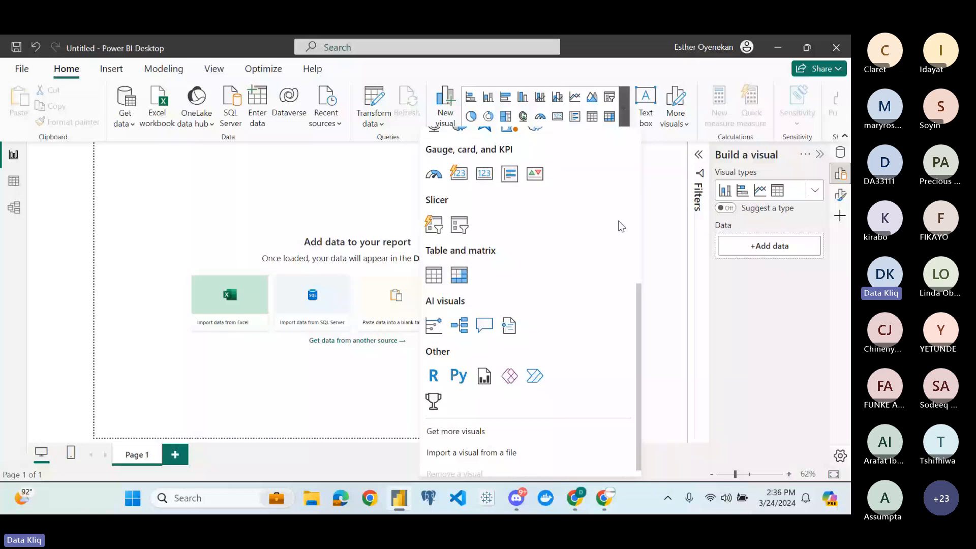
scroll(621, 227, down, 1)
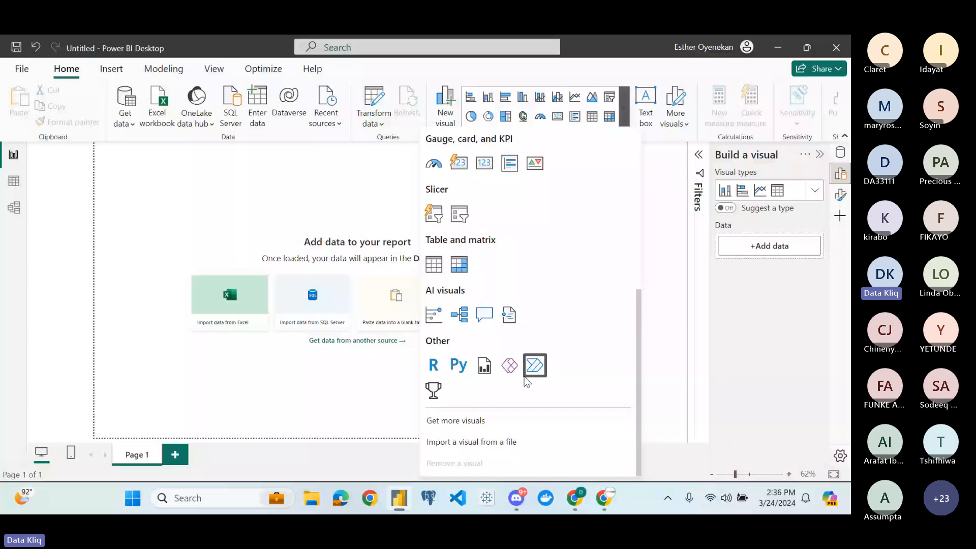
Open the Power BI visuals marketplace, browse the available custom visuals under All visuals, and close it
click(459, 421)
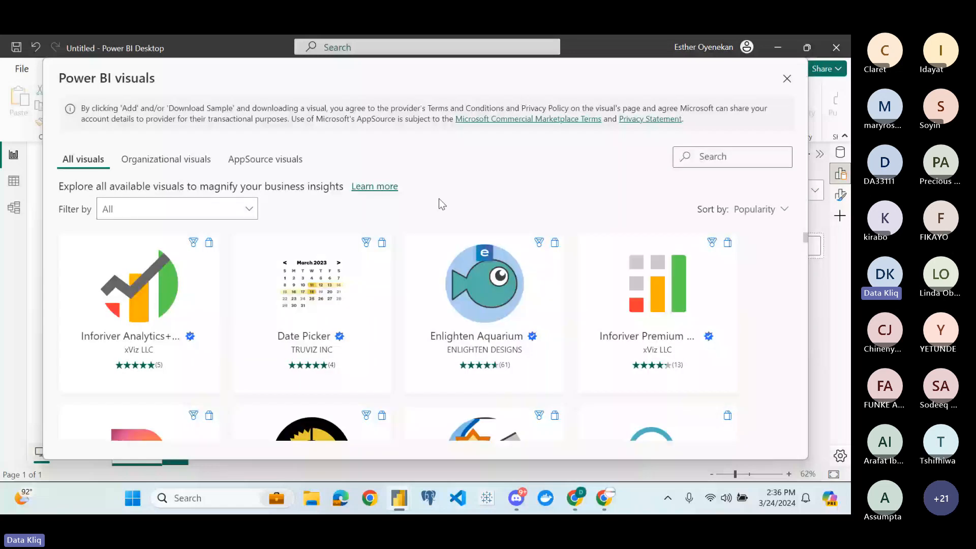
scroll(418, 303, down, 3)
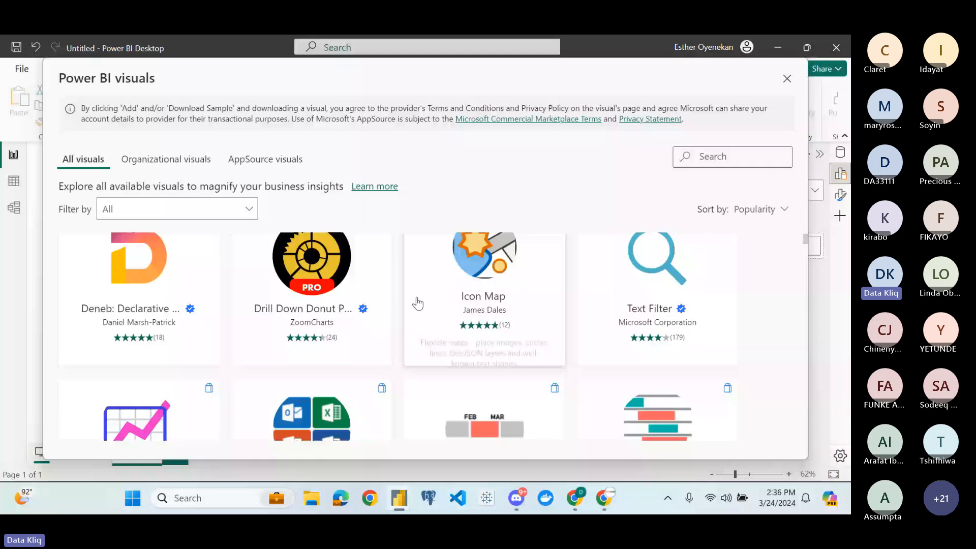
scroll(417, 303, up, 3)
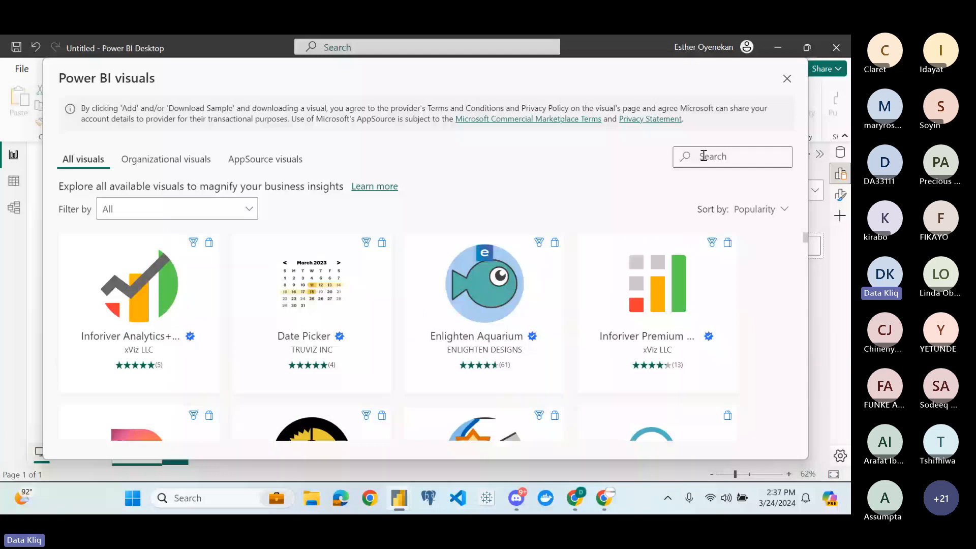
scroll(463, 329, down, 5)
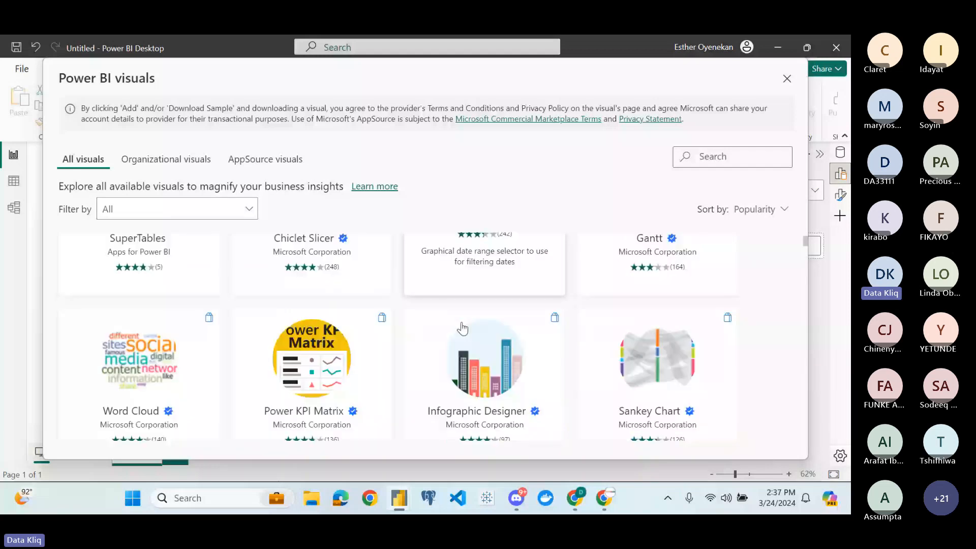
scroll(463, 329, down, 2)
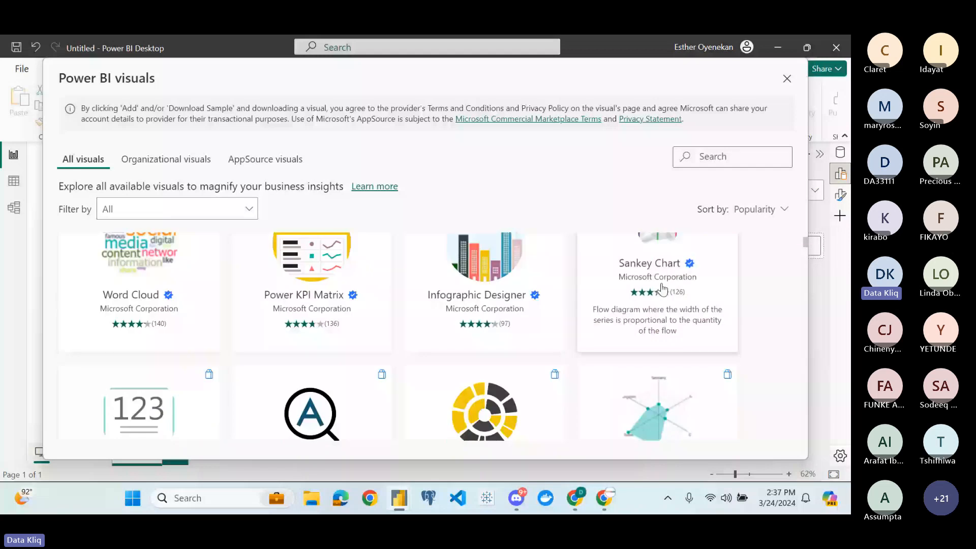
scroll(505, 315, down, 3)
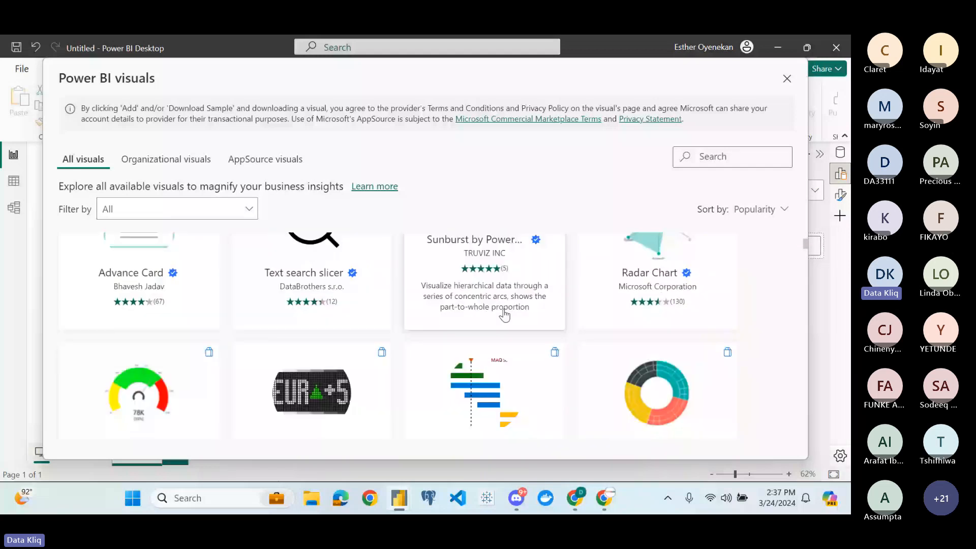
scroll(505, 315, down, 2)
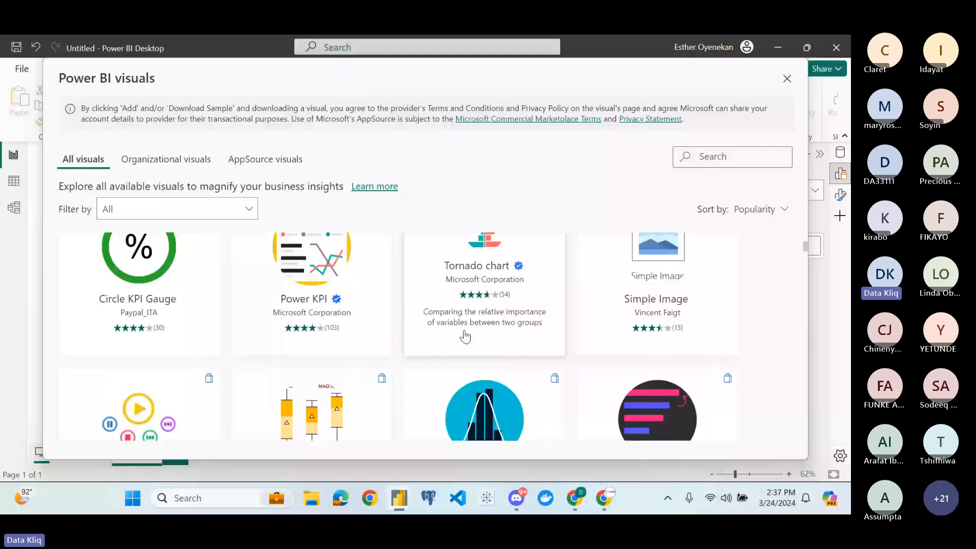
scroll(465, 336, down, 3)
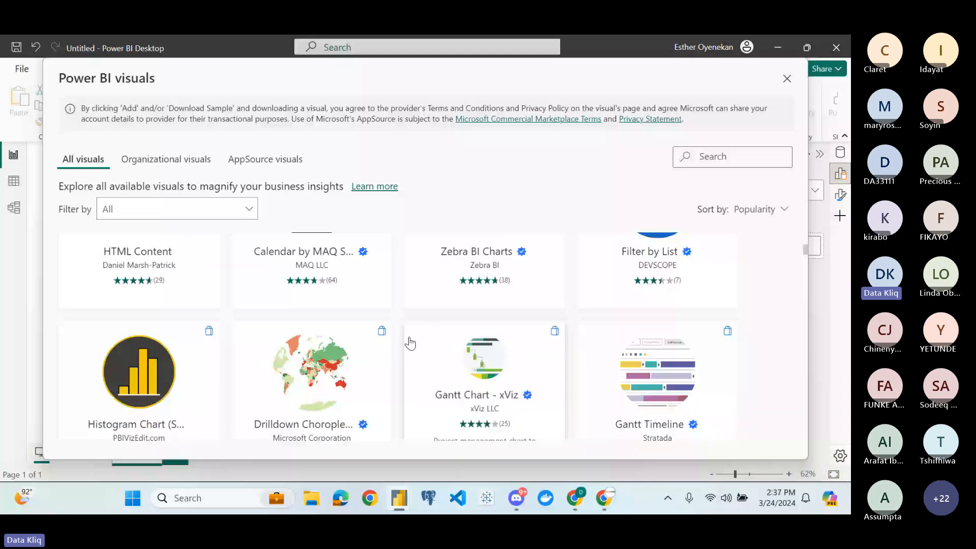
scroll(409, 344, down, 3)
scroll(403, 344, down, 3)
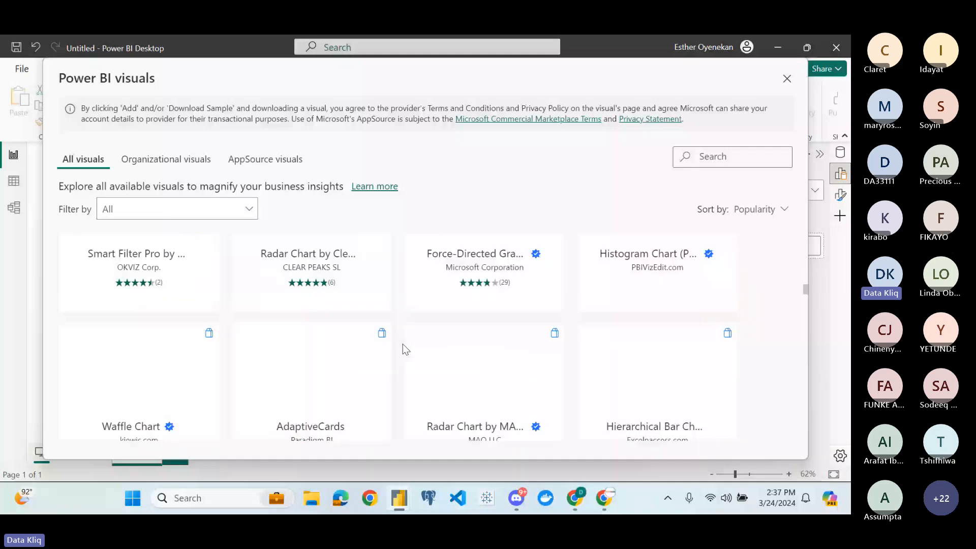
scroll(403, 348, down, 3)
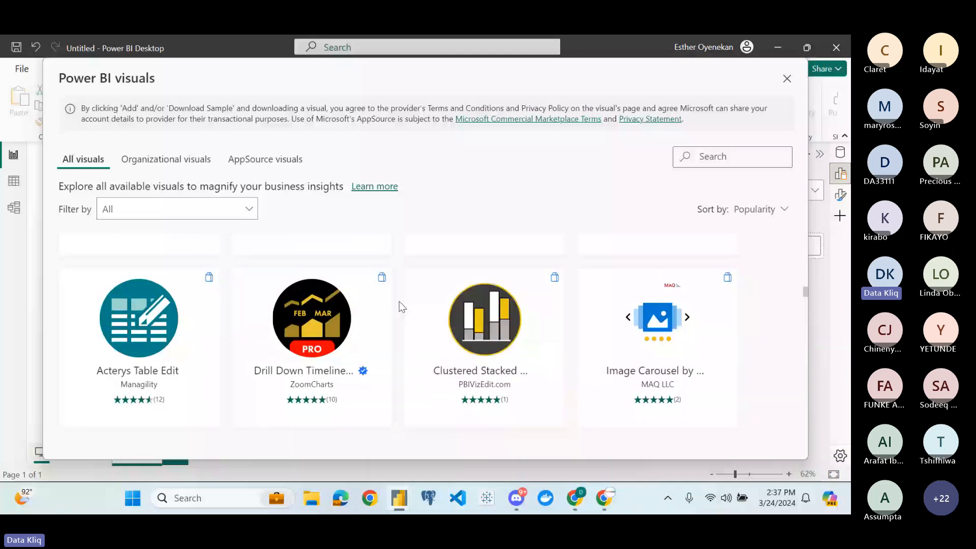
scroll(399, 301, up, 5)
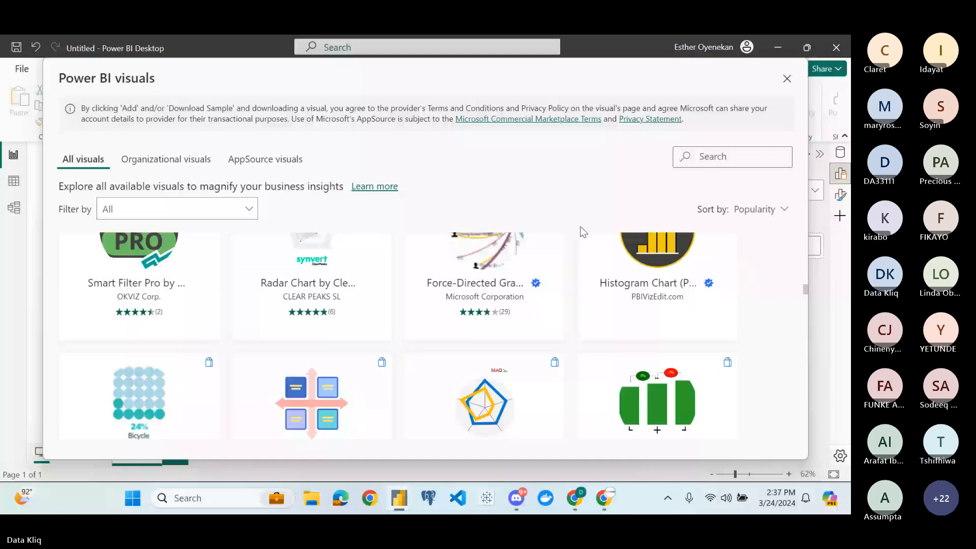
click(787, 79)
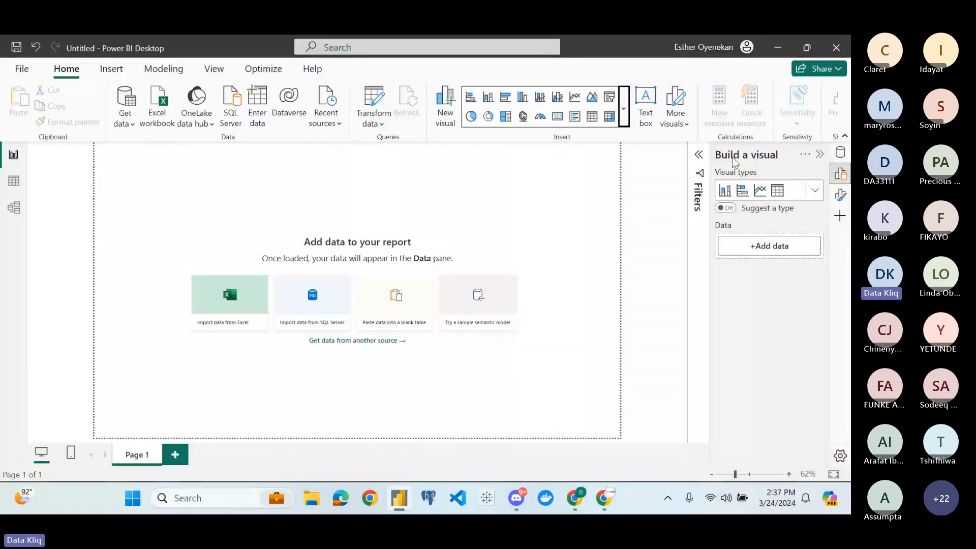
Collapse the Build a visual pane, look over the columns of the HR Data workbook in Excel, and return to Power BI Desktop
click(820, 154)
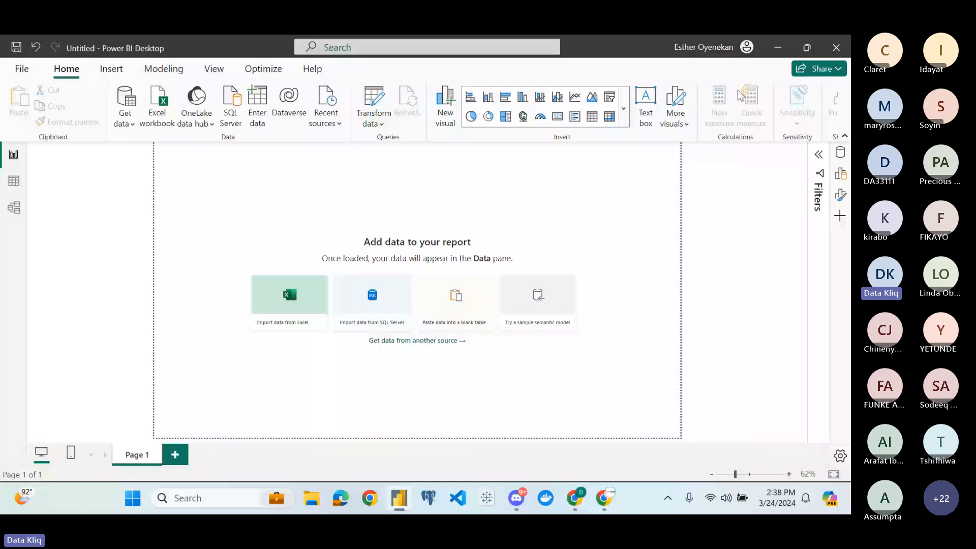
click(777, 48)
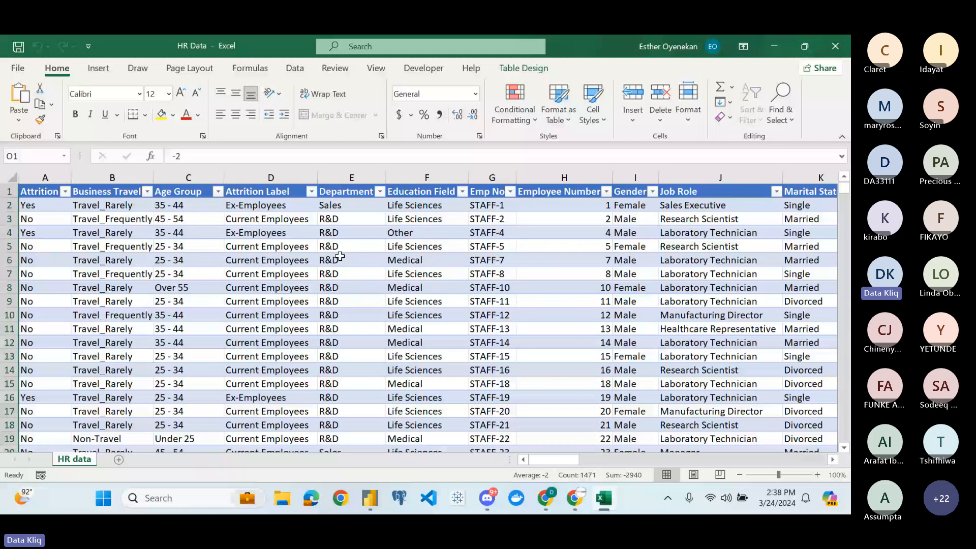
scroll(468, 342, right, 5)
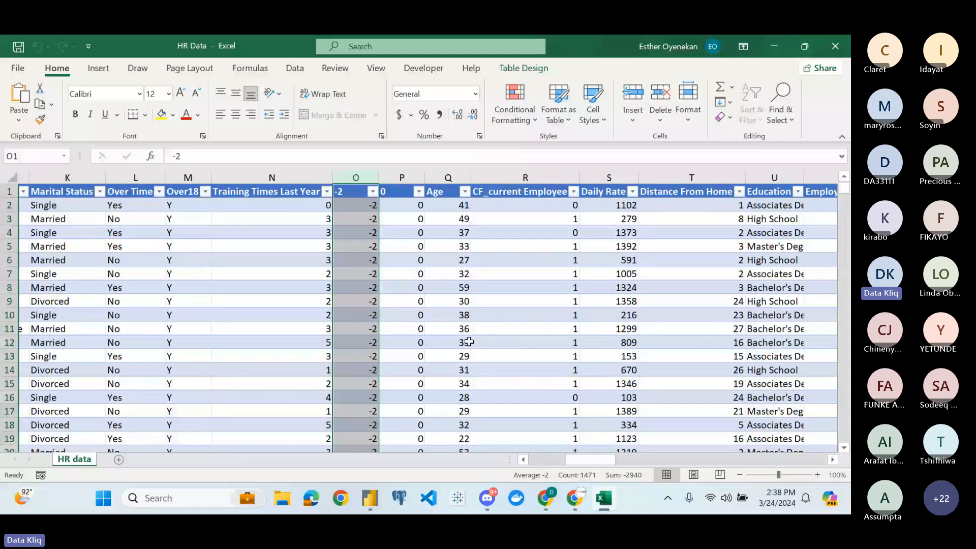
click(846, 39)
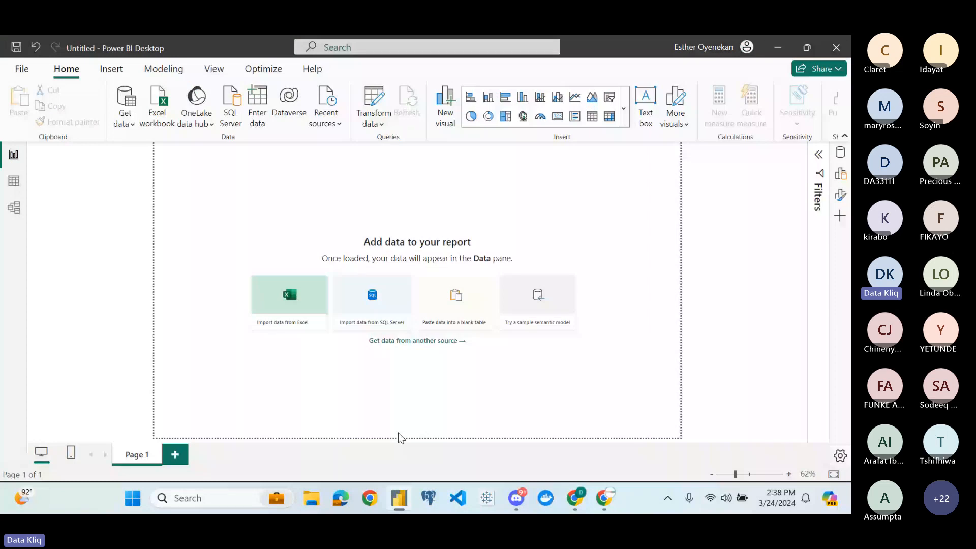
Switch to Chrome, close the pie chart search and funnel chart pages, and look over the trending color palettes on Coolors
mouse_move(576, 483)
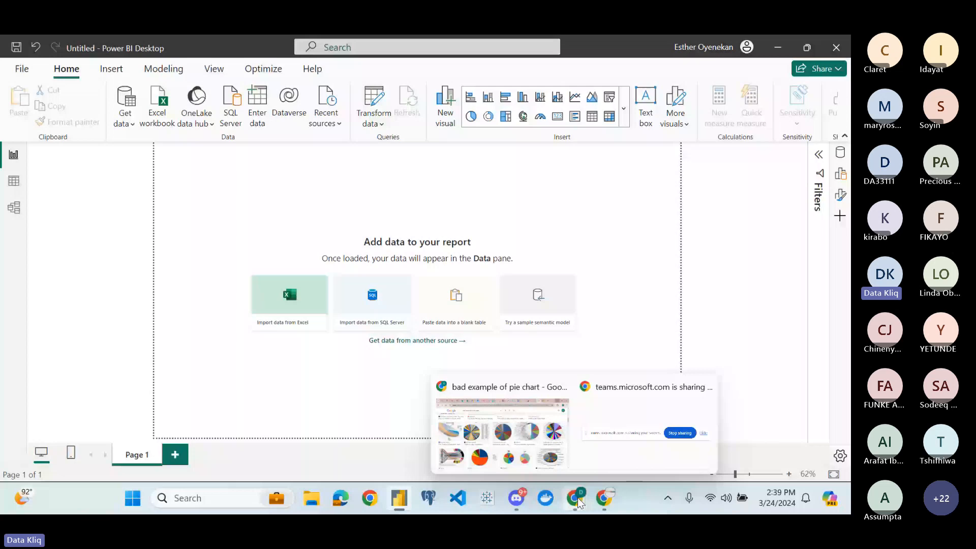
click(509, 432)
click(663, 49)
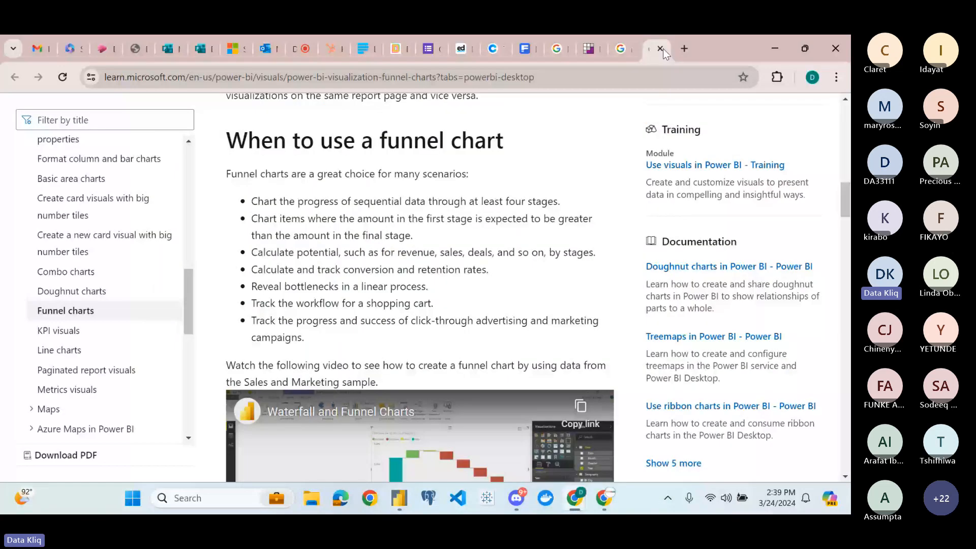
click(661, 49)
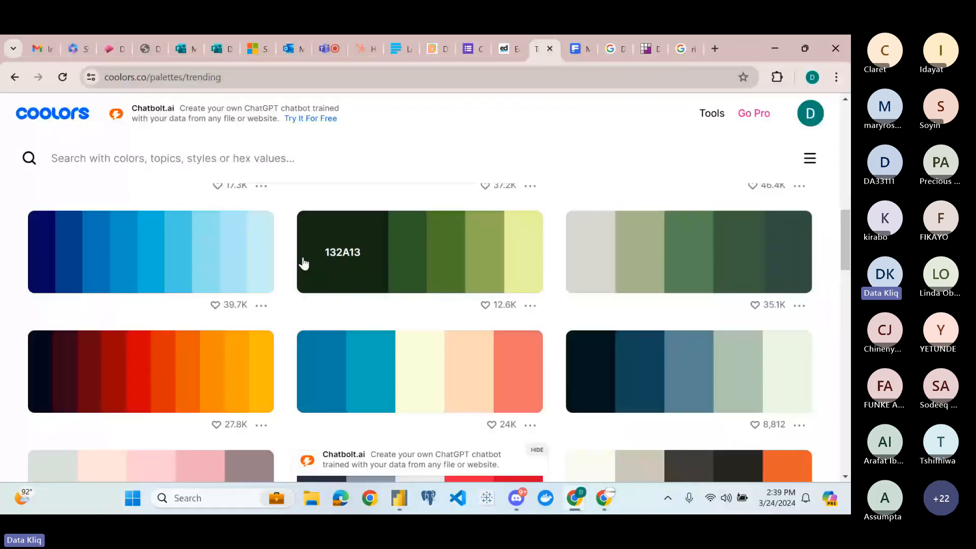
scroll(297, 260, up, 6)
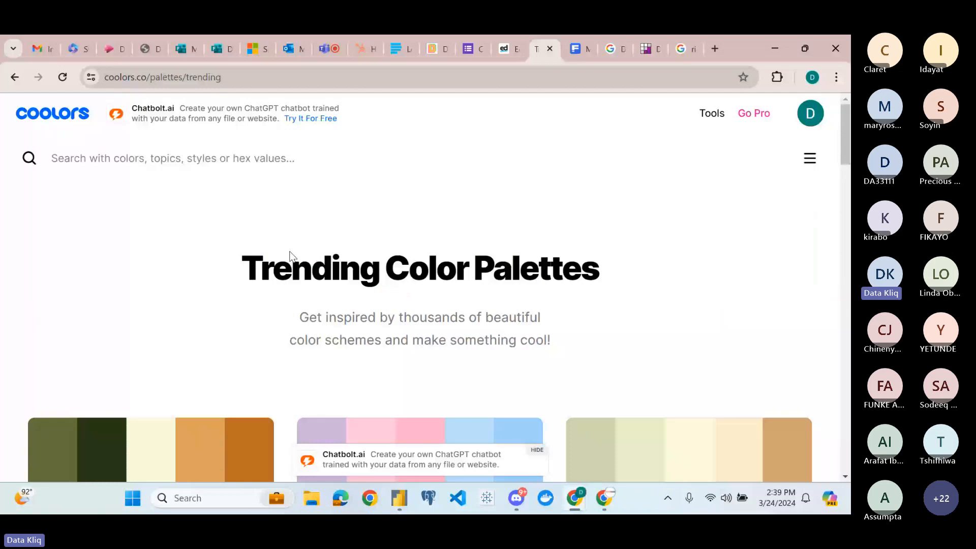
scroll(232, 339, down, 5)
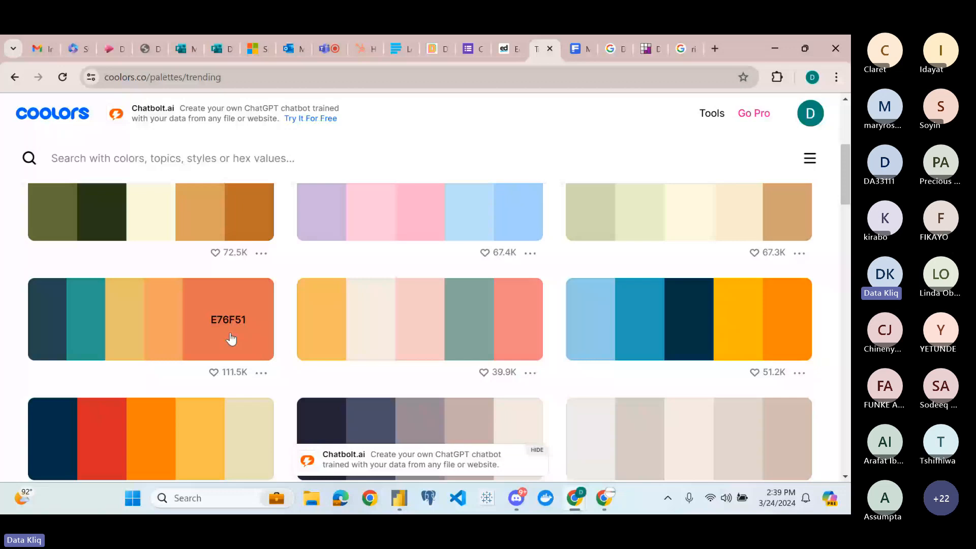
Check the Teams meeting's participant list and meeting chat for questions and raised hands
click(320, 50)
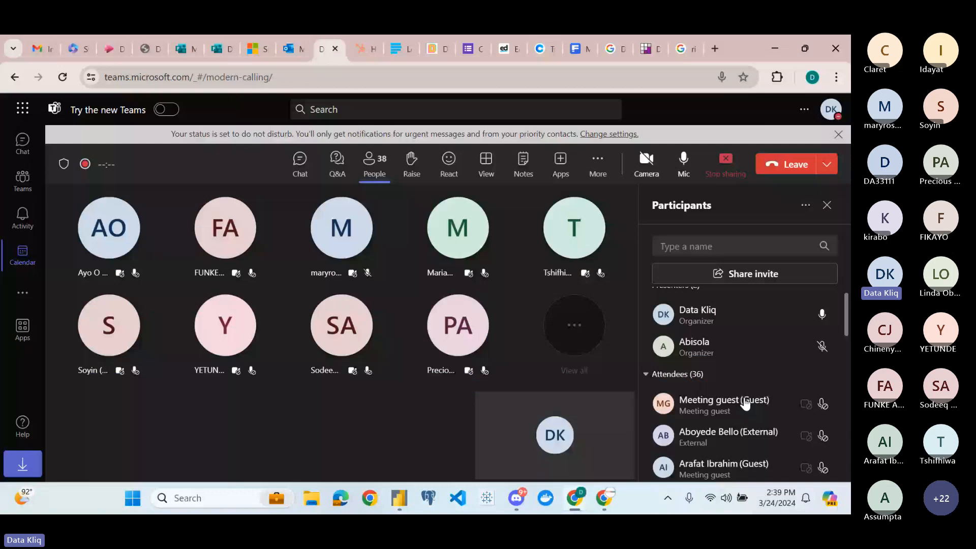
scroll(745, 404, down, 2)
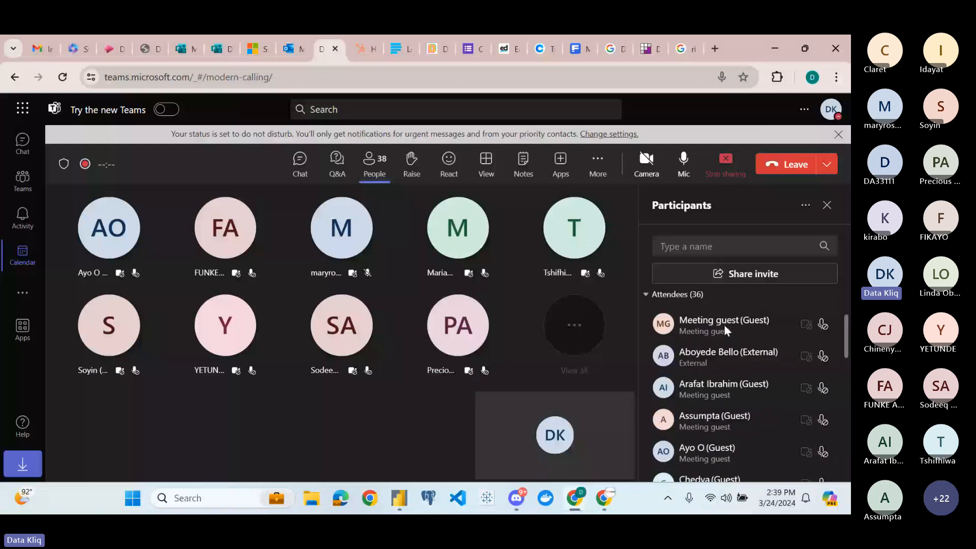
scroll(724, 327, up, 2)
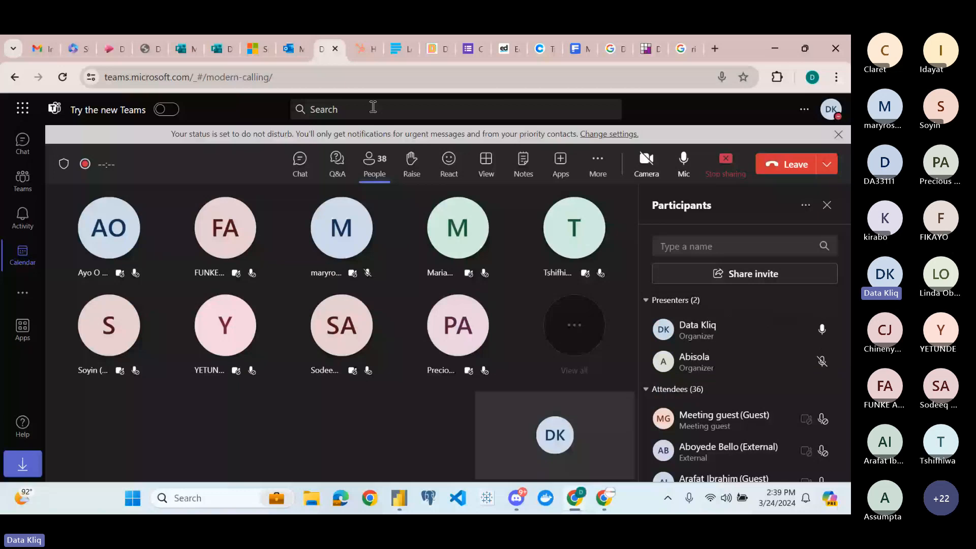
click(300, 165)
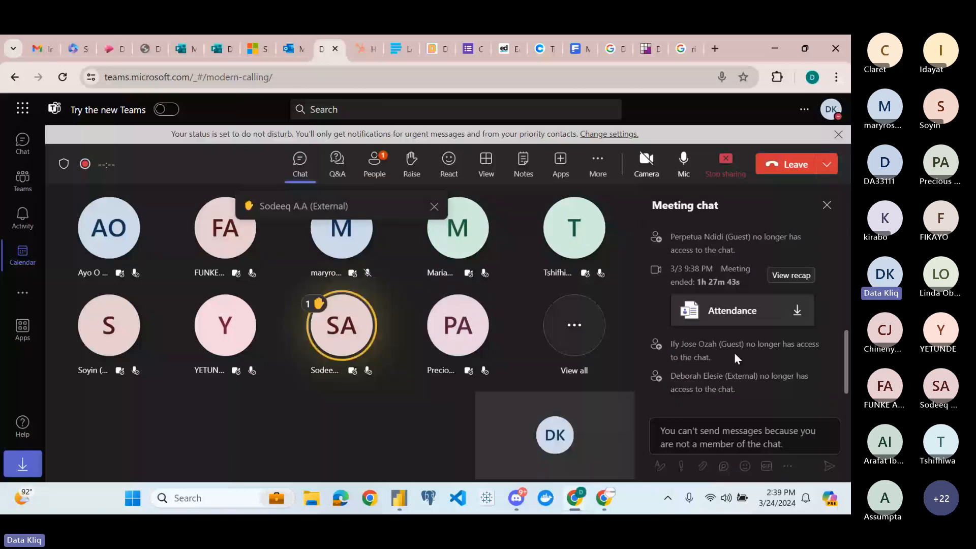
click(827, 205)
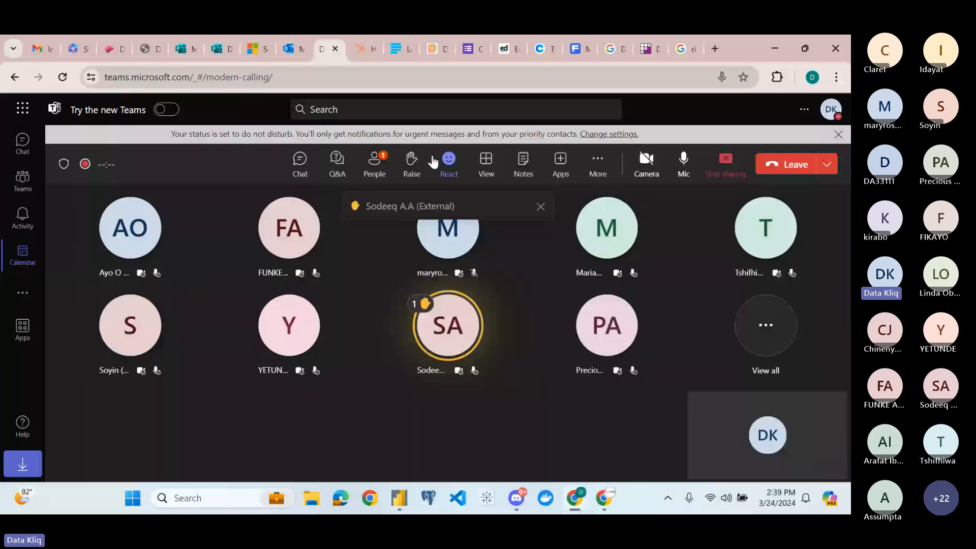
click(375, 164)
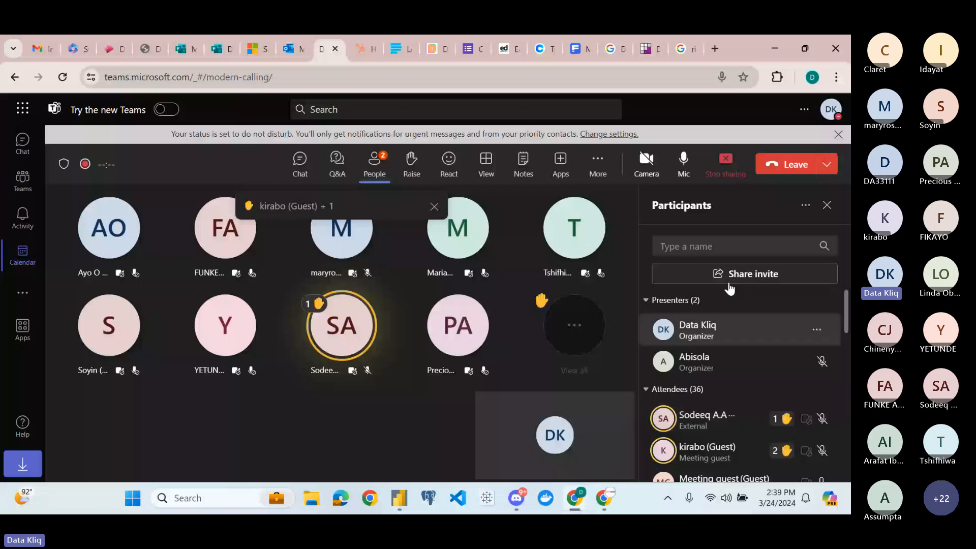
Return to the Coolors trending palettes page and browse the color combinations suitable for report design
click(543, 49)
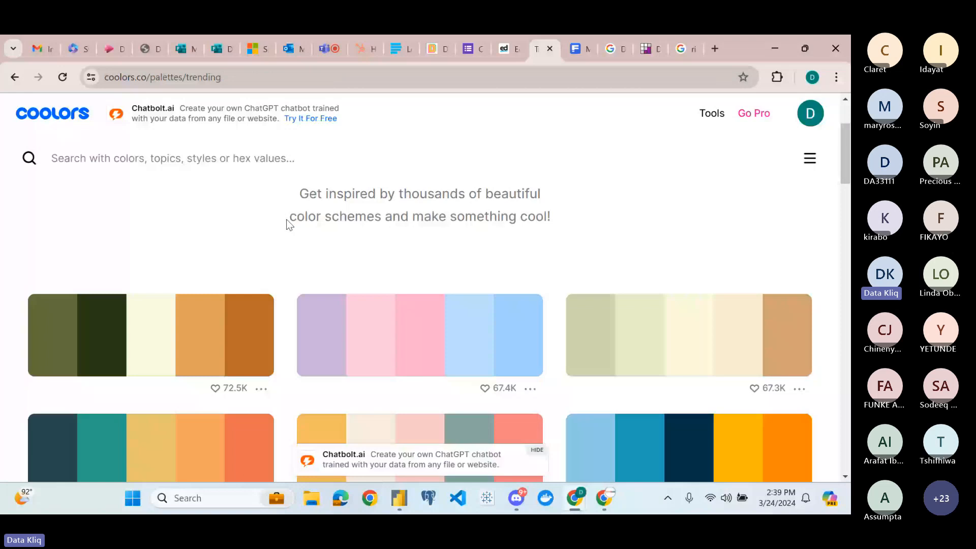
scroll(286, 229, down, 4)
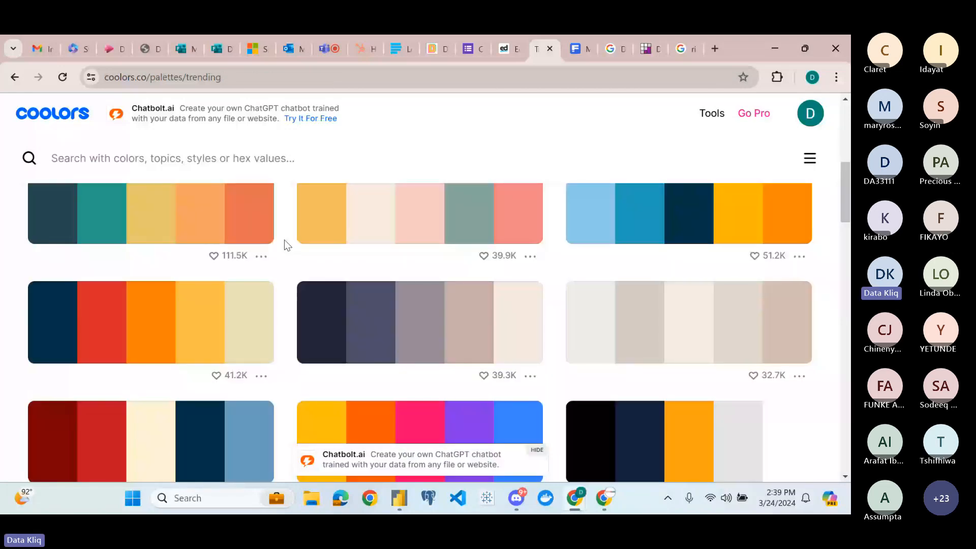
scroll(285, 239, down, 7)
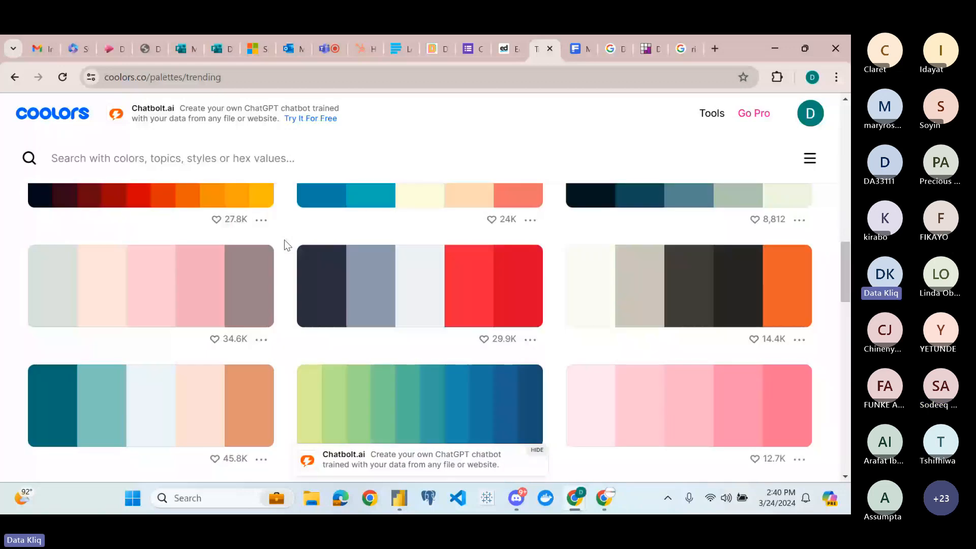
scroll(285, 240, up, 2)
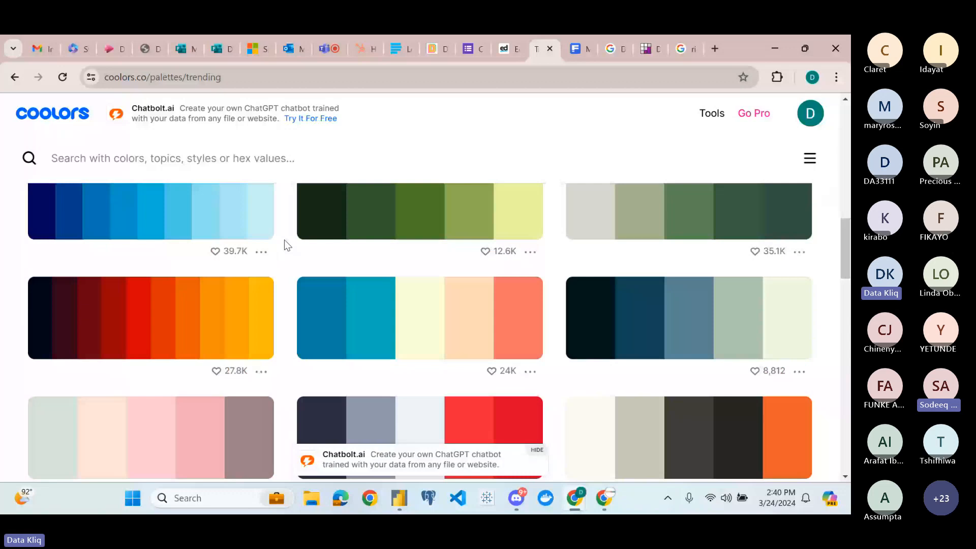
scroll(285, 240, up, 5)
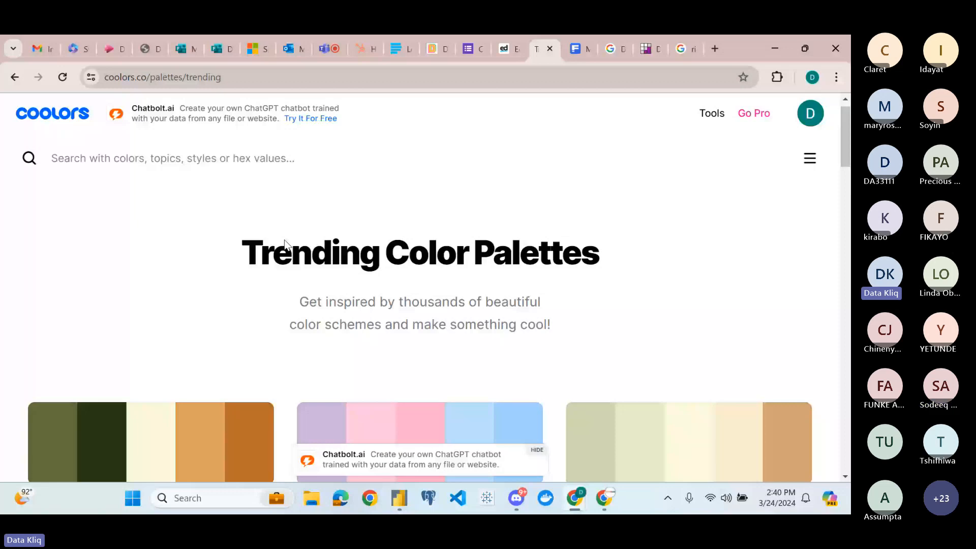
scroll(285, 241, down, 4)
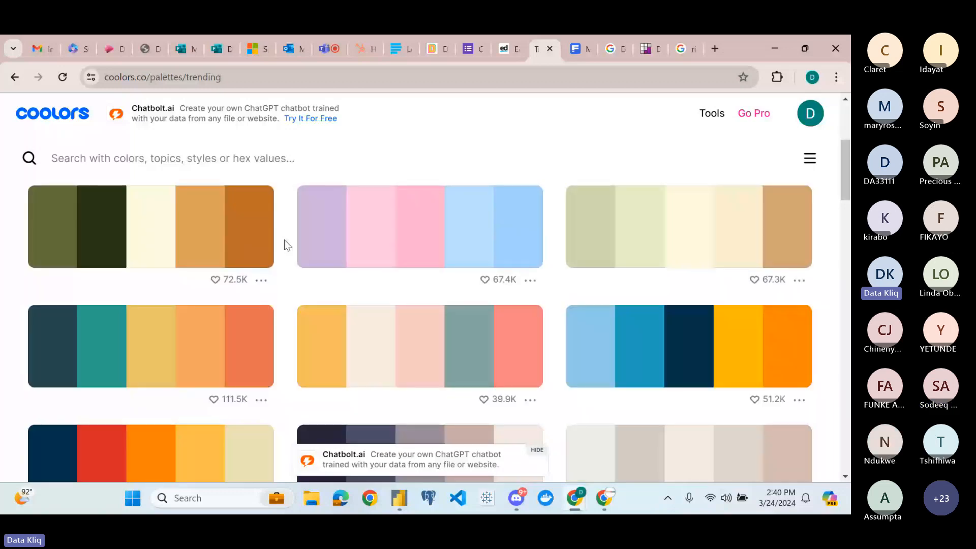
scroll(285, 242, down, 1)
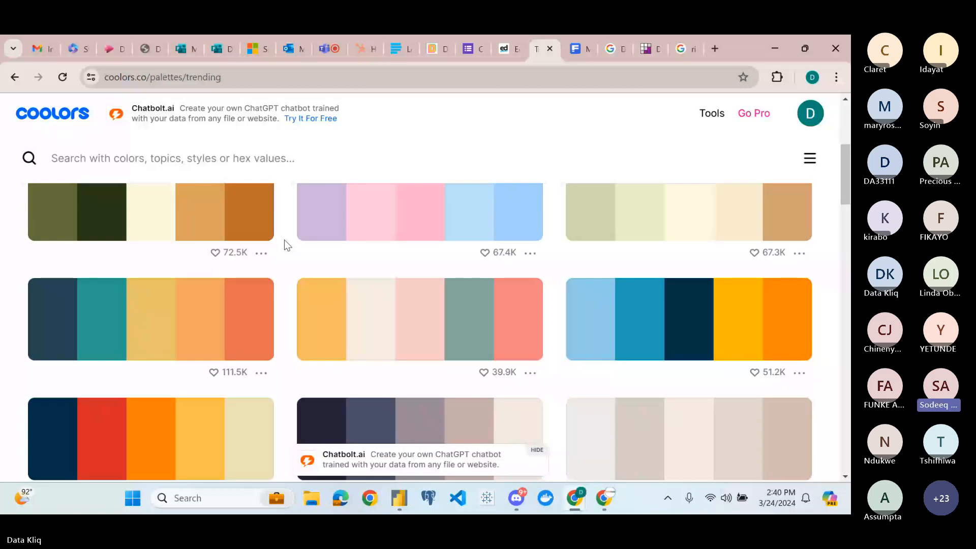
scroll(285, 244, up, 2)
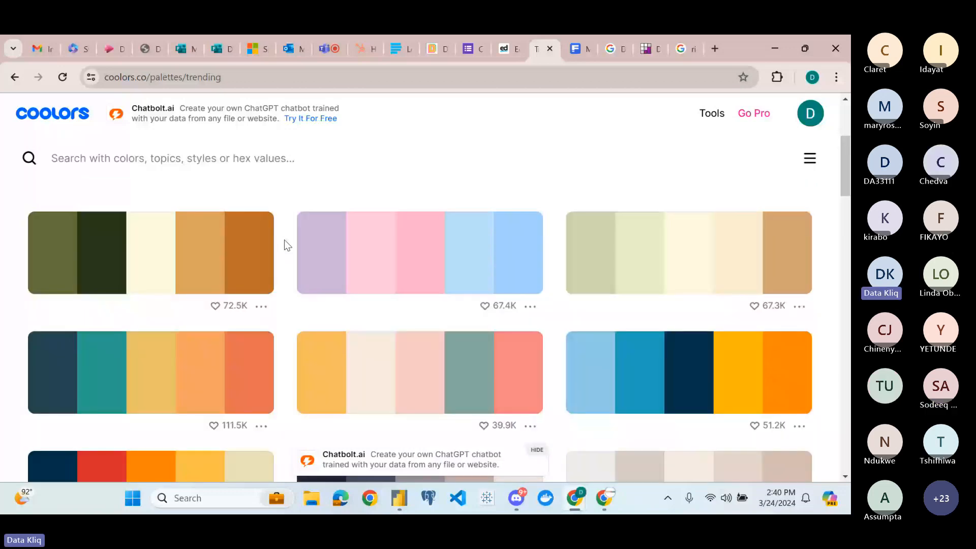
scroll(285, 244, down, 1)
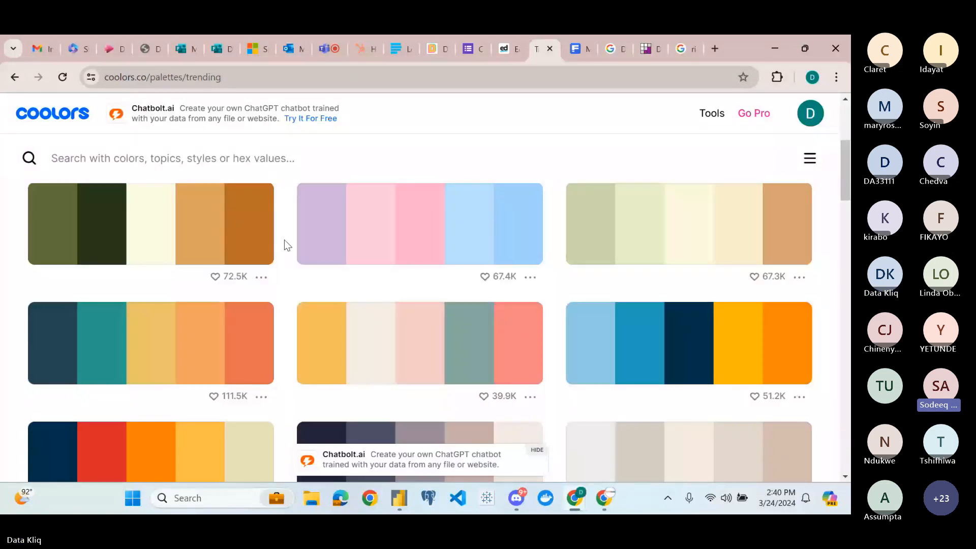
scroll(285, 239, down, 1)
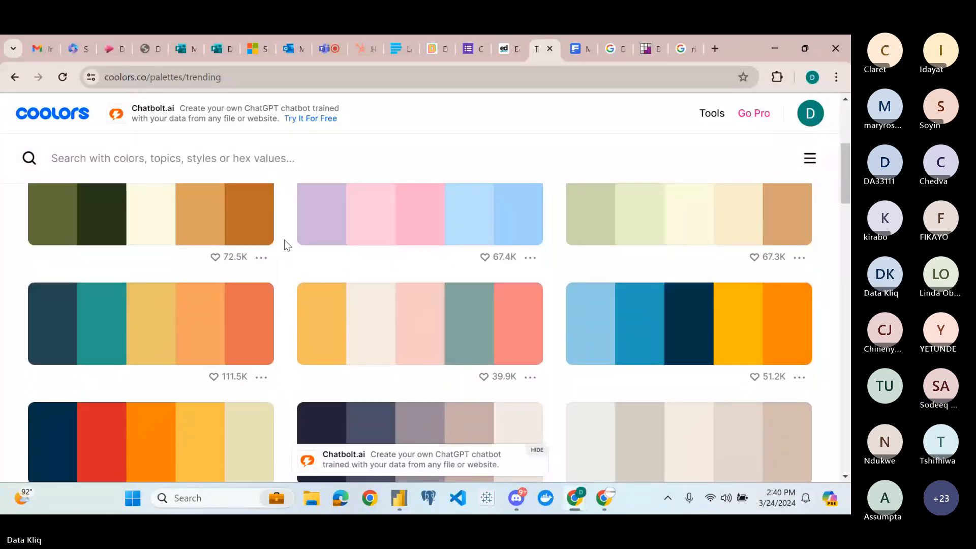
scroll(285, 240, up, 1)
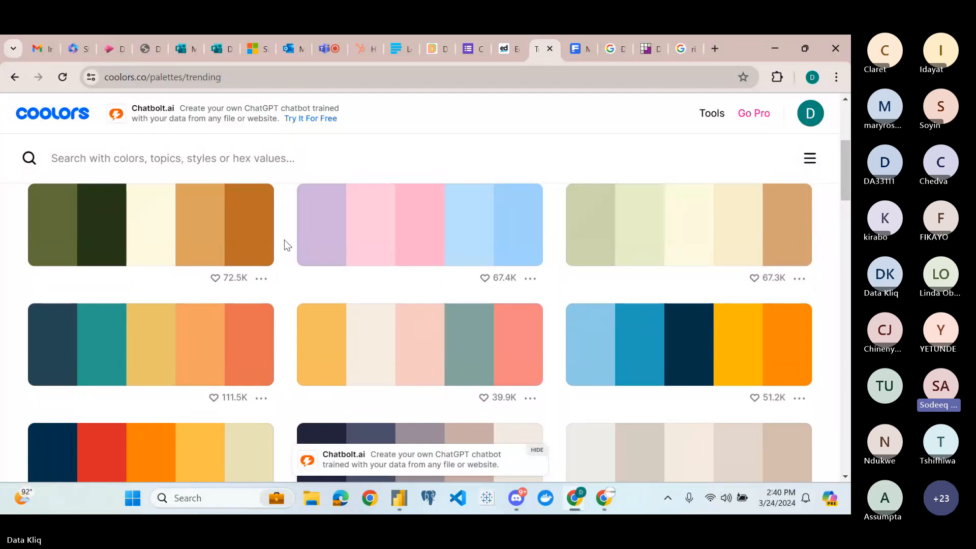
scroll(285, 239, down, 1)
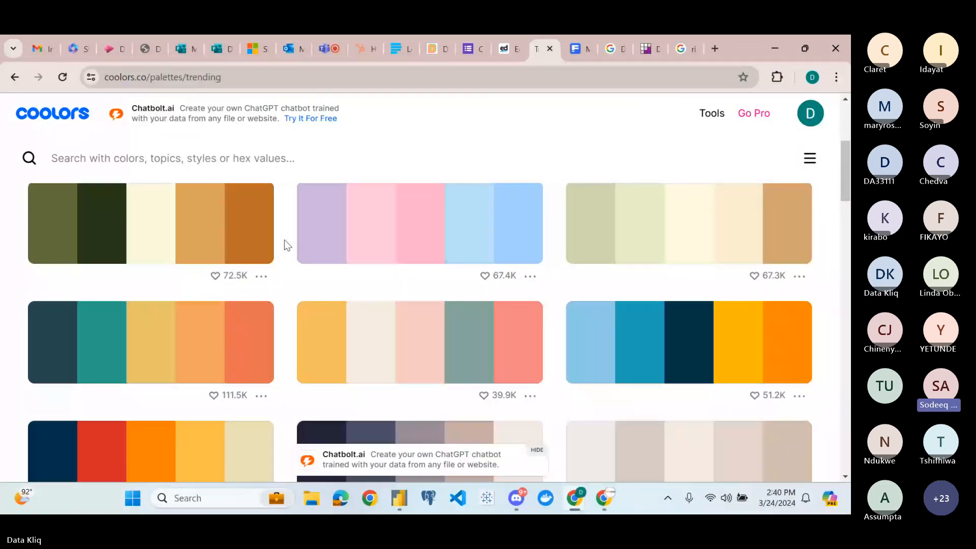
scroll(285, 241, down, 4)
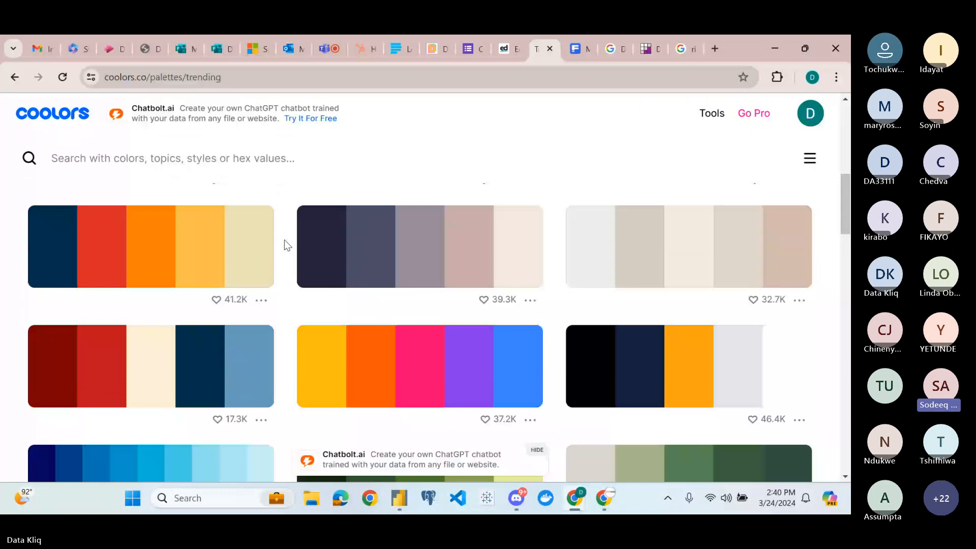
scroll(373, 362, up, 6)
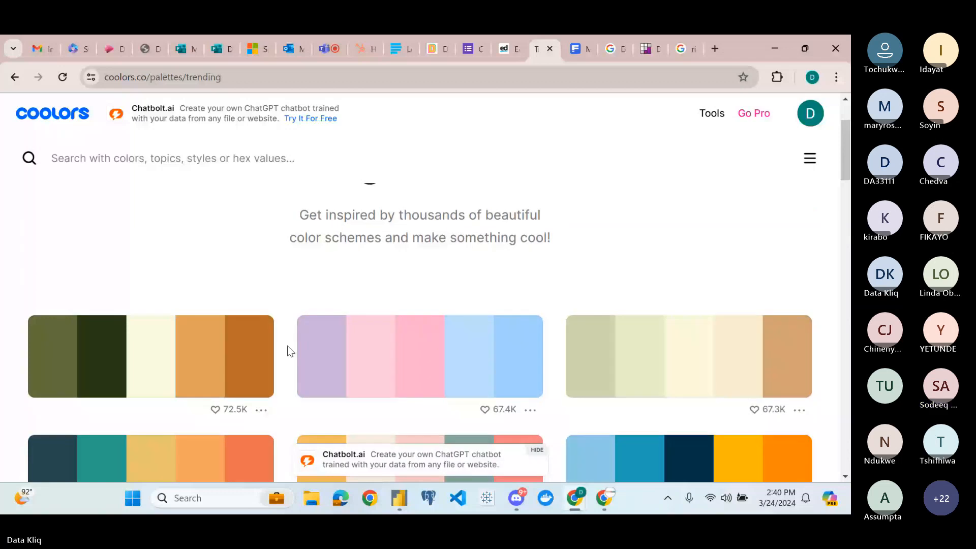
scroll(288, 347, down, 2)
scroll(288, 346, down, 1)
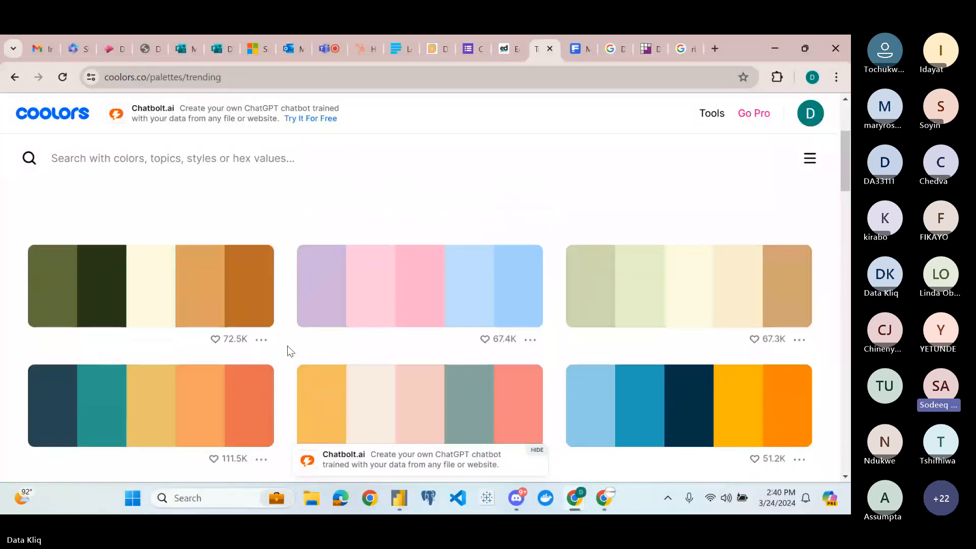
scroll(287, 345, down, 1)
scroll(288, 345, down, 3)
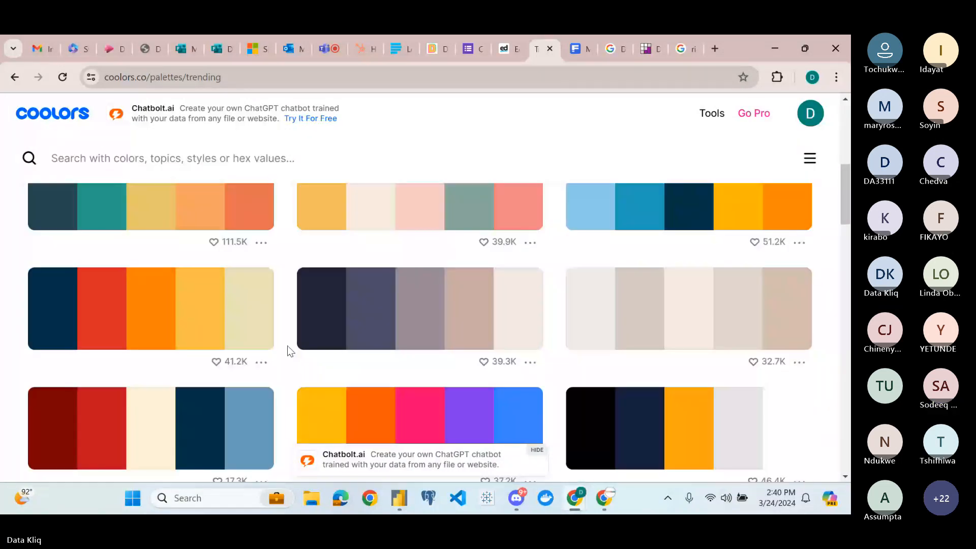
scroll(288, 346, down, 3)
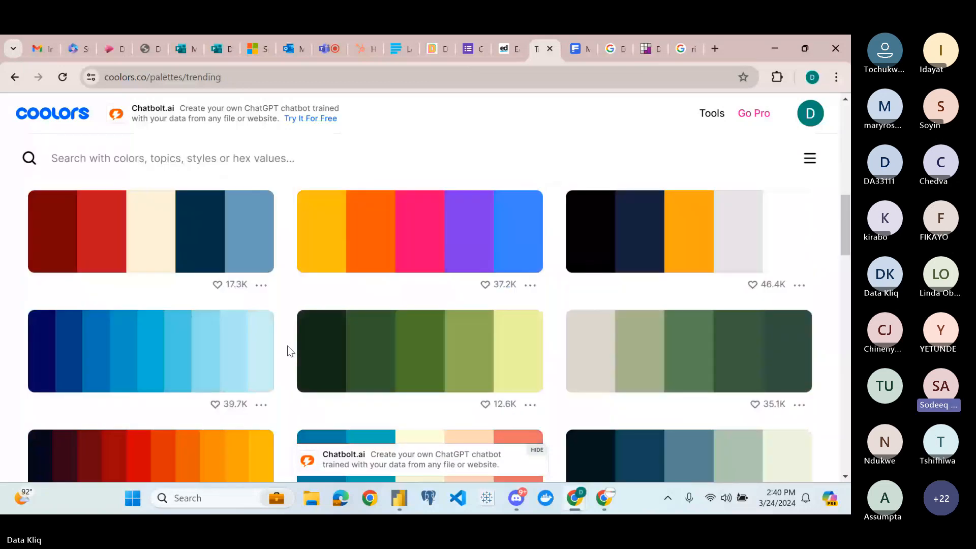
scroll(288, 346, down, 1)
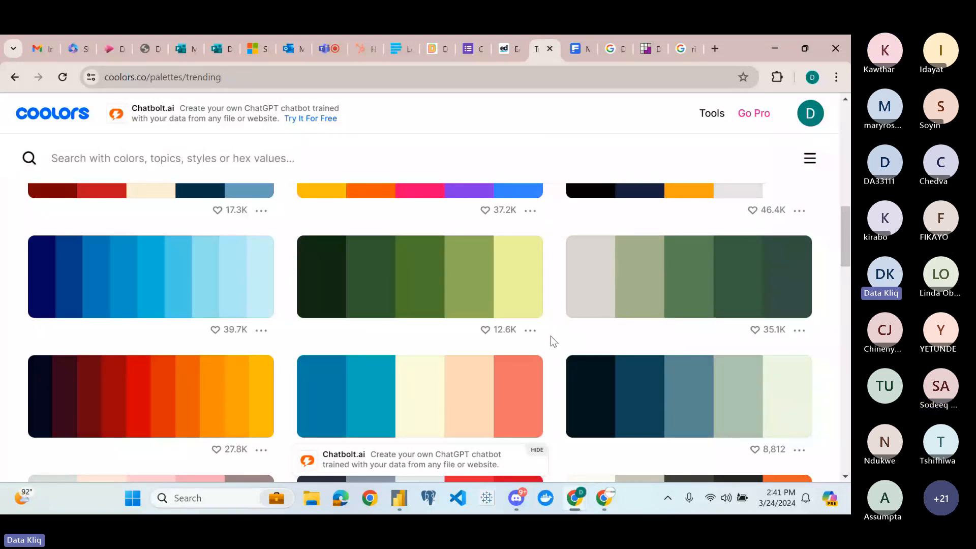
scroll(550, 337, down, 1)
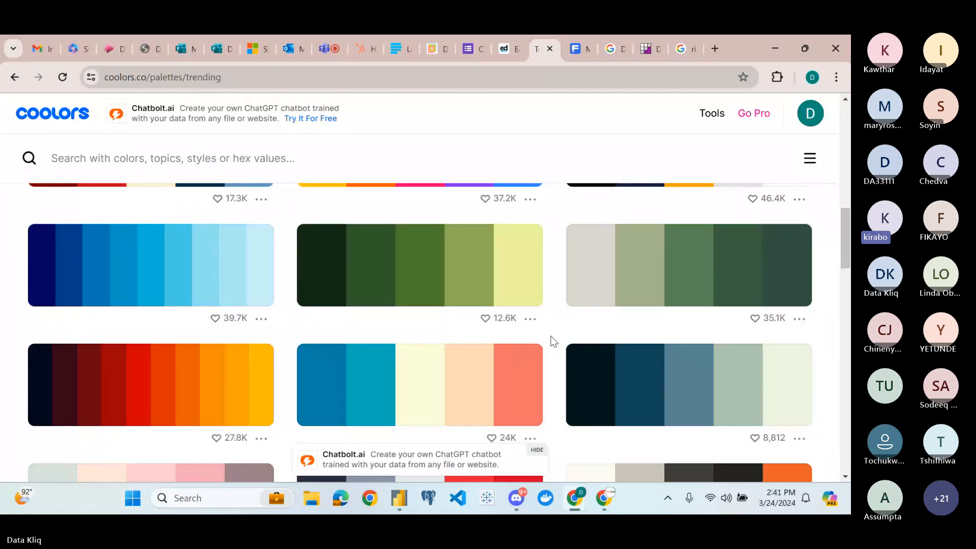
scroll(554, 341, up, 1)
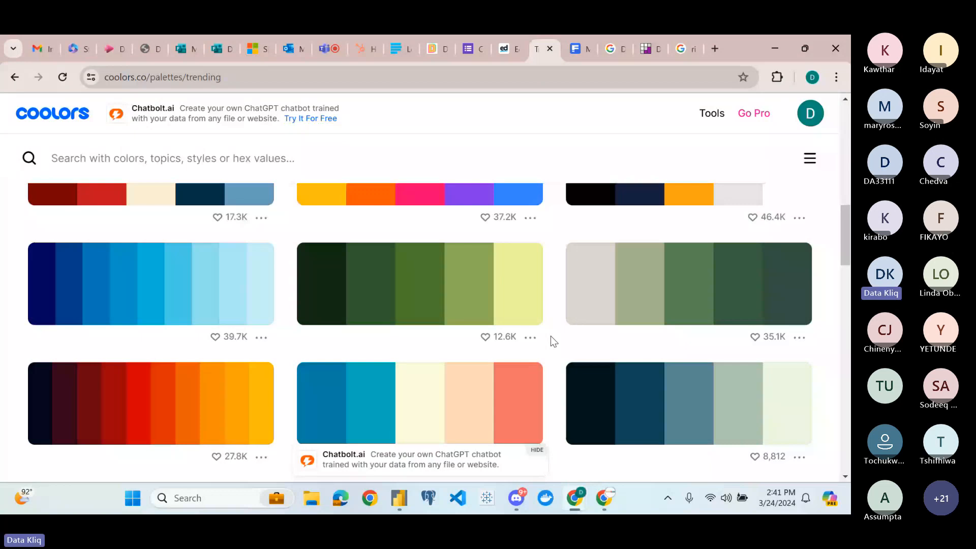
scroll(554, 341, up, 2)
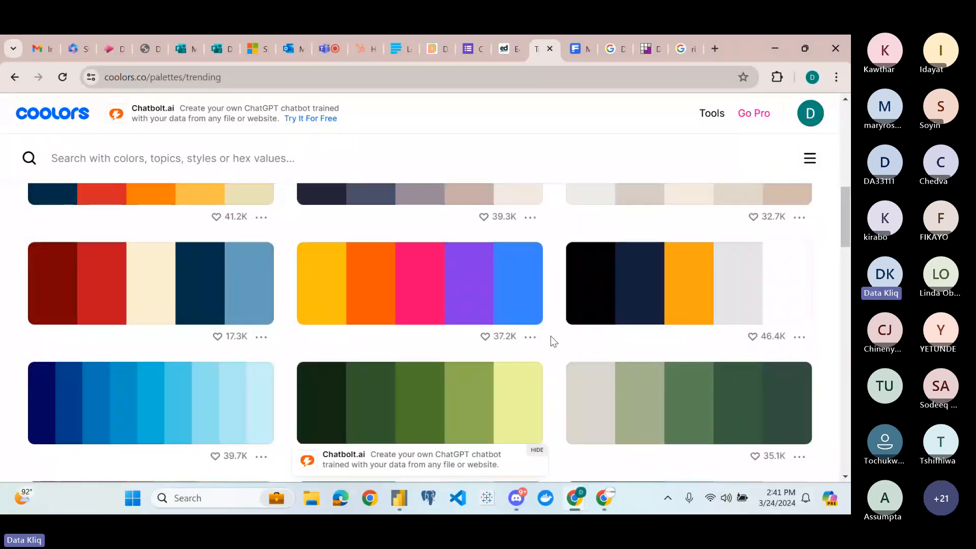
scroll(453, 450, up, 5)
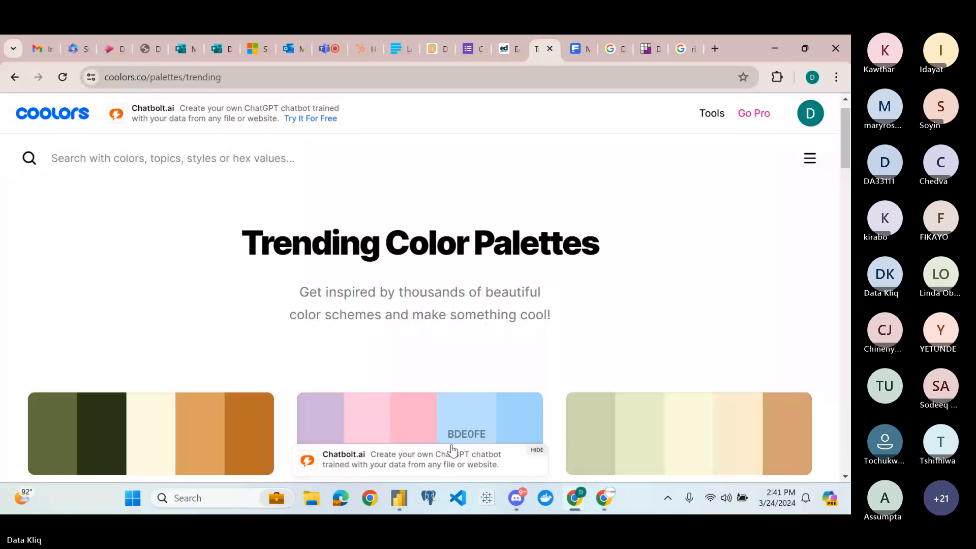
scroll(553, 338, down, 2)
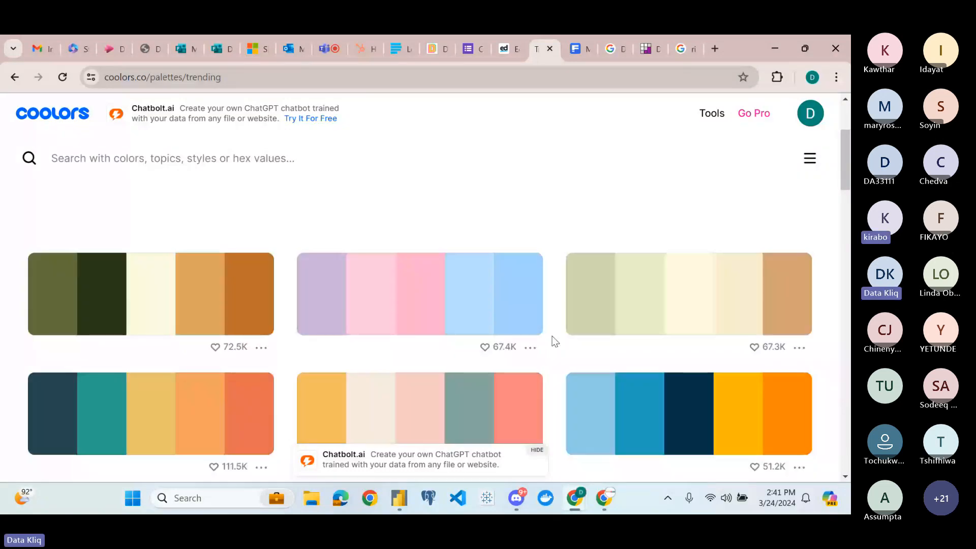
scroll(555, 341, down, 5)
scroll(555, 341, up, 1)
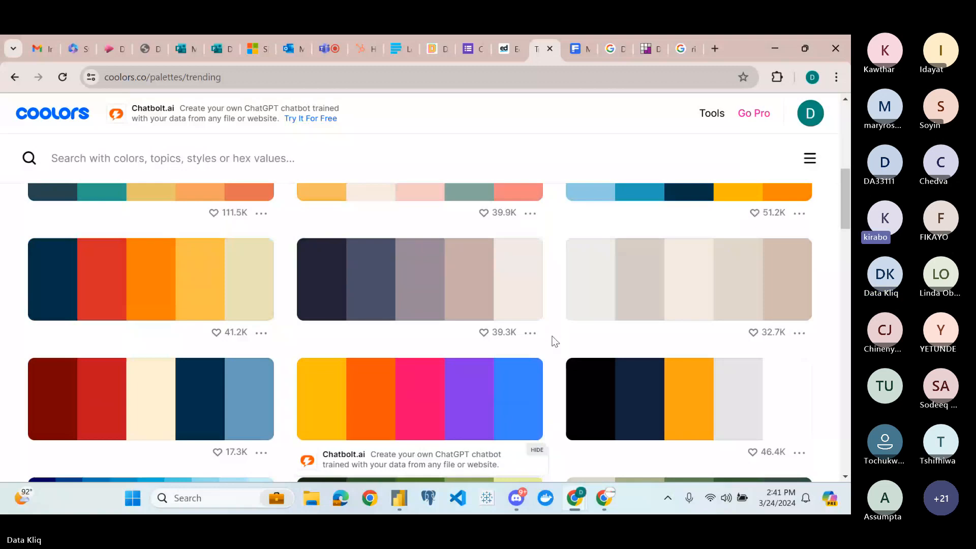
Examine the first rows of Coolors' trending palettes, comparing the dark, pastel and contrasting color combinations for use in a report
scroll(474, 265, down, 1)
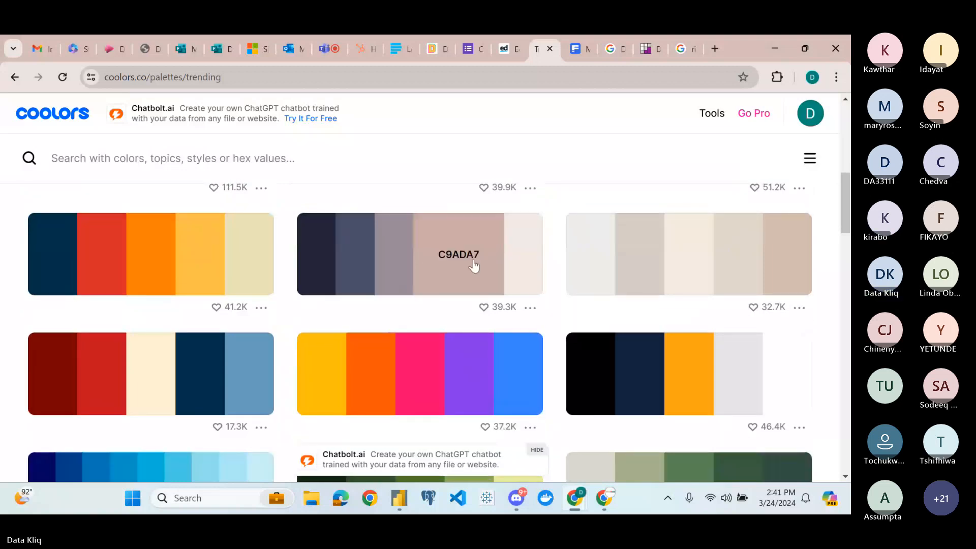
scroll(474, 266, up, 1)
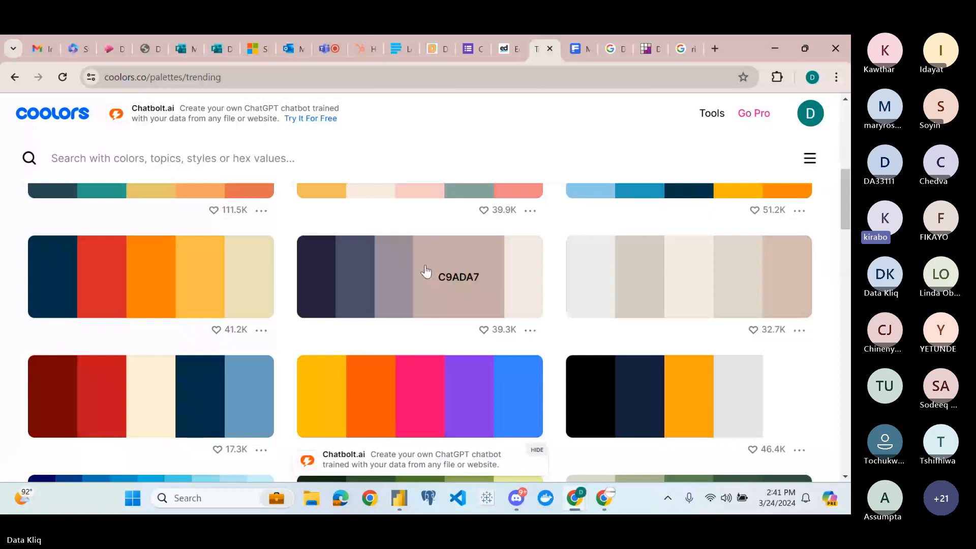
scroll(270, 297, up, 1)
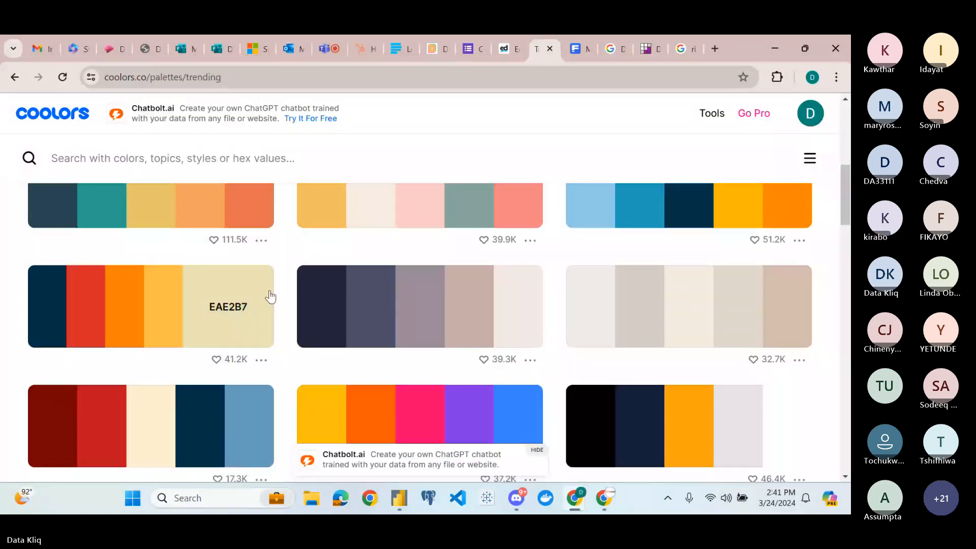
scroll(271, 297, up, 3)
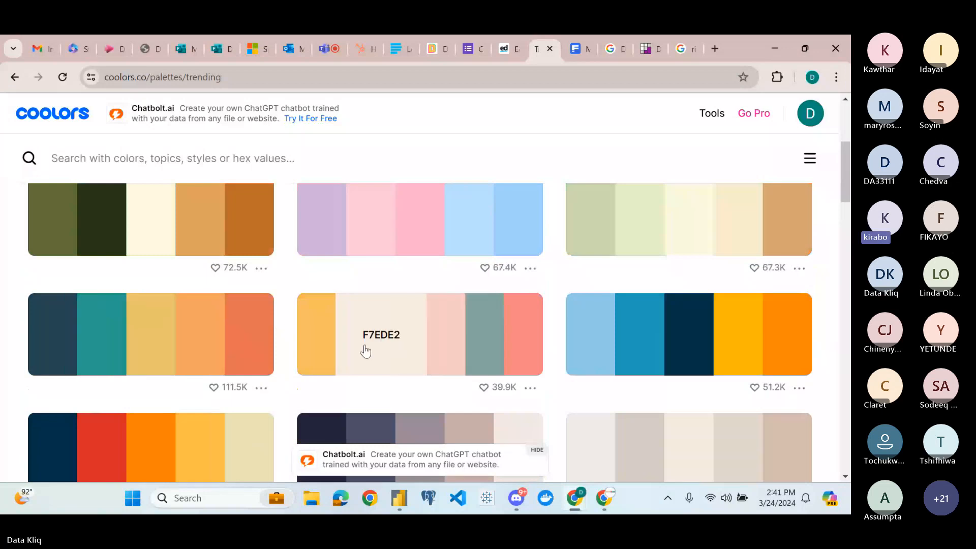
scroll(297, 284, up, 1)
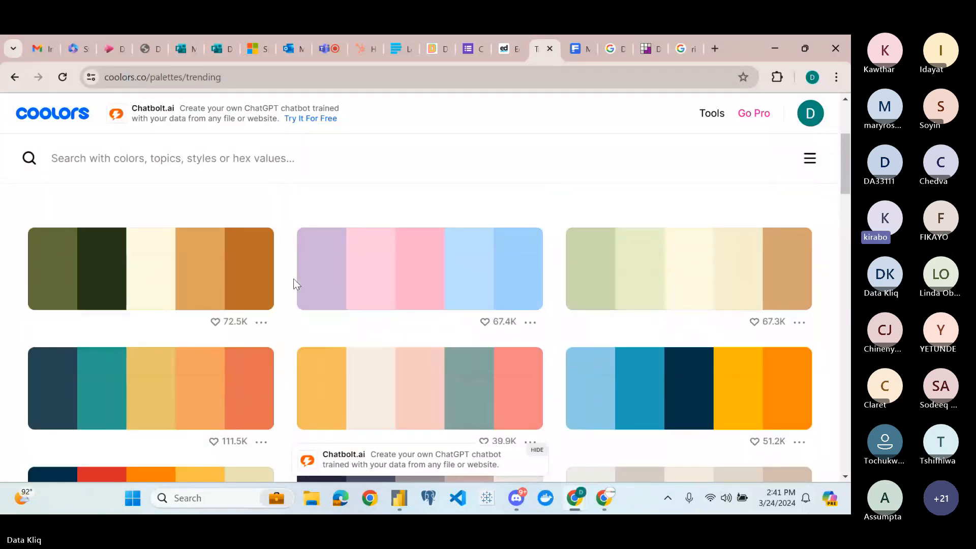
scroll(294, 280, down, 1)
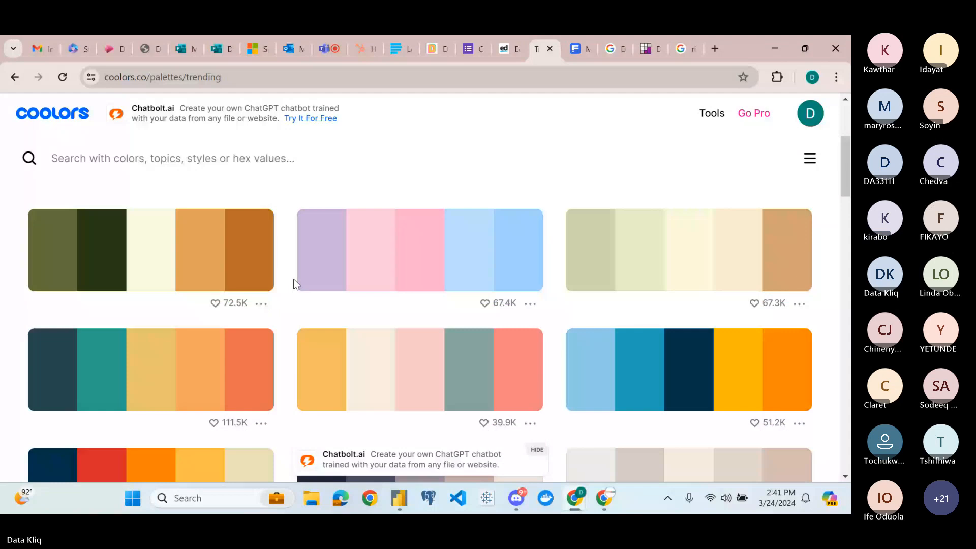
scroll(294, 279, down, 1)
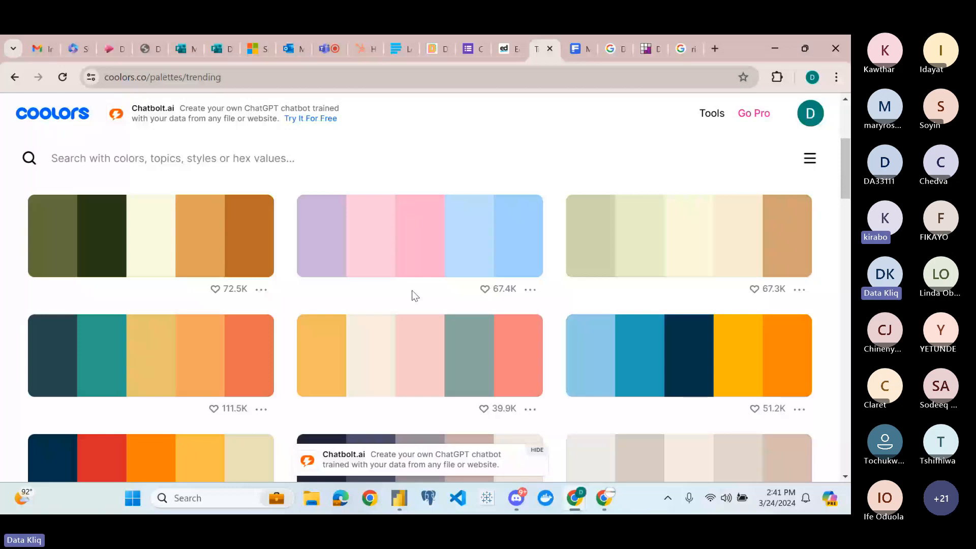
scroll(410, 290, up, 1)
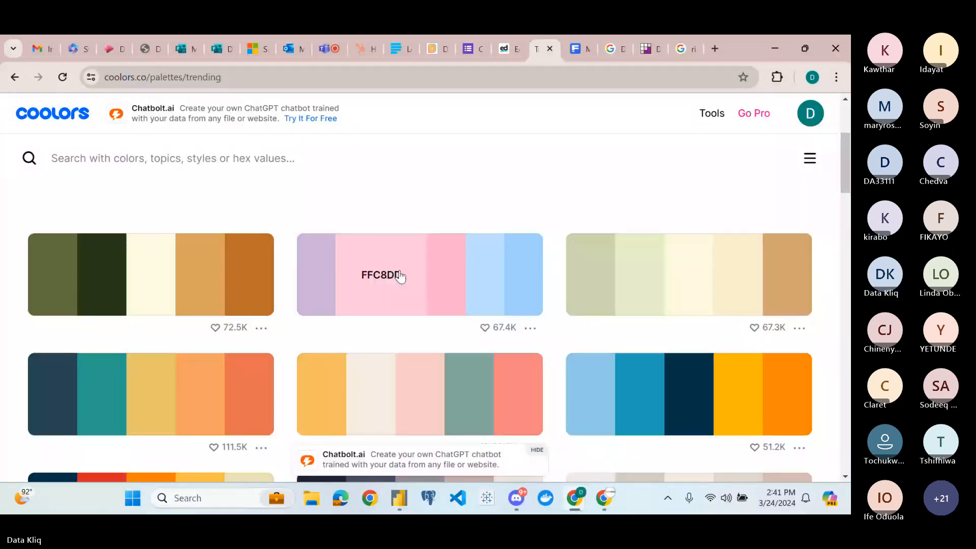
scroll(415, 278, down, 1)
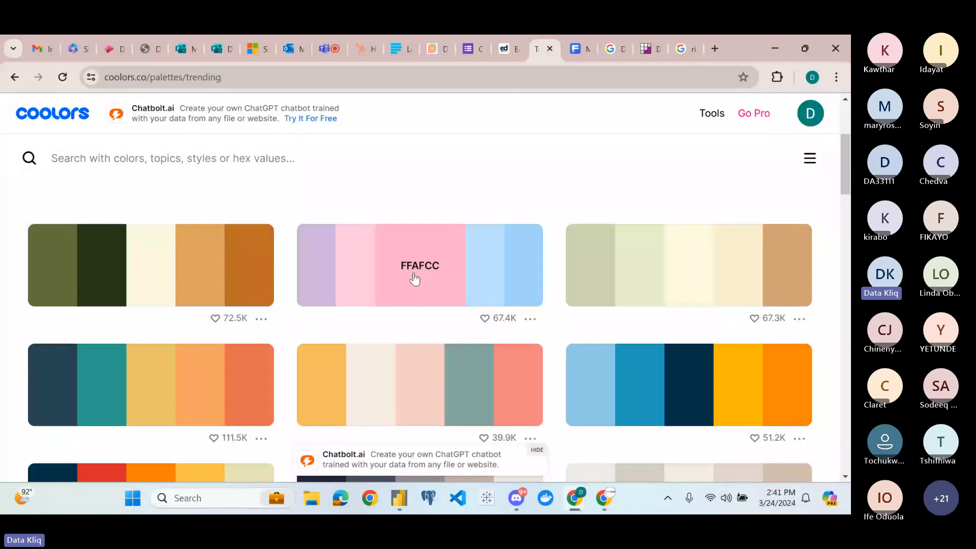
scroll(83, 277, up, 1)
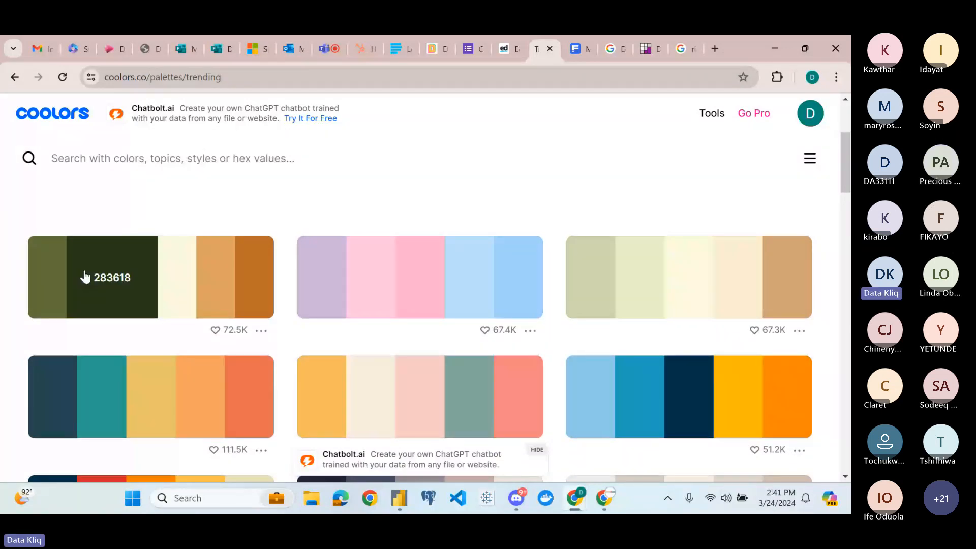
scroll(175, 294, up, 3)
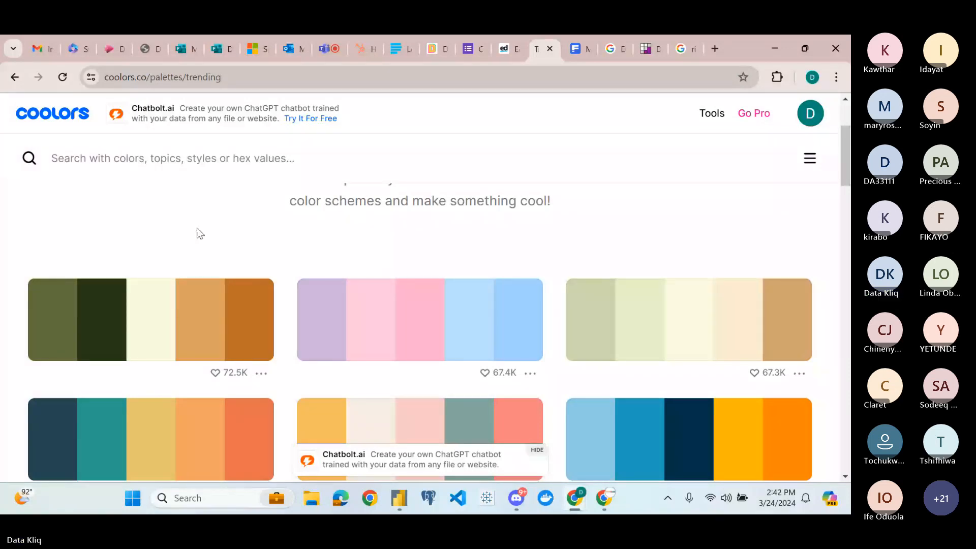
scroll(210, 235, down, 1)
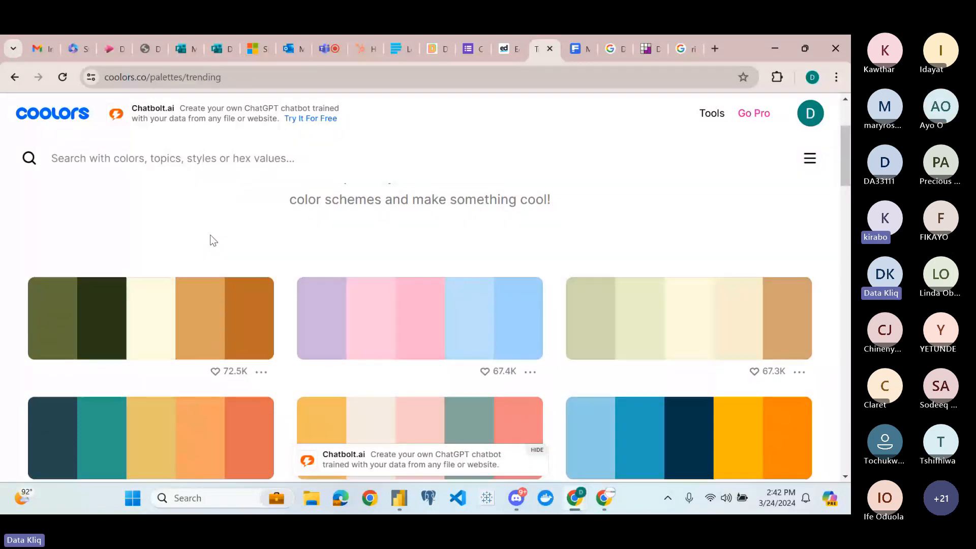
scroll(211, 238, down, 1)
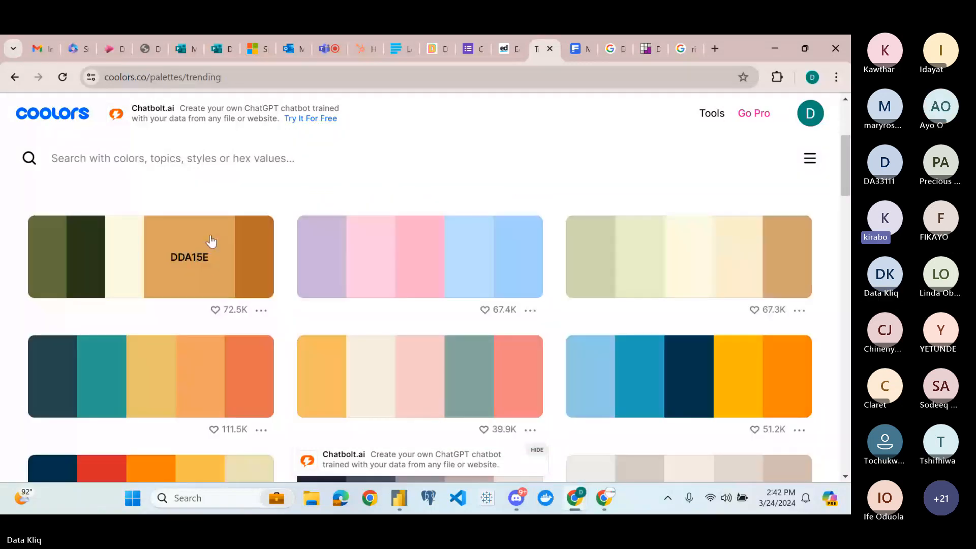
scroll(211, 241, up, 1)
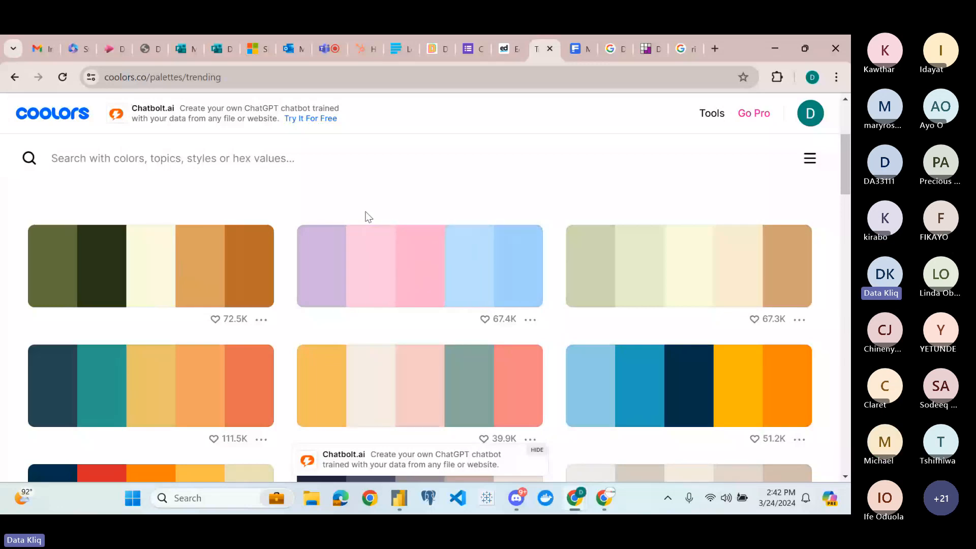
scroll(376, 211, down, 1)
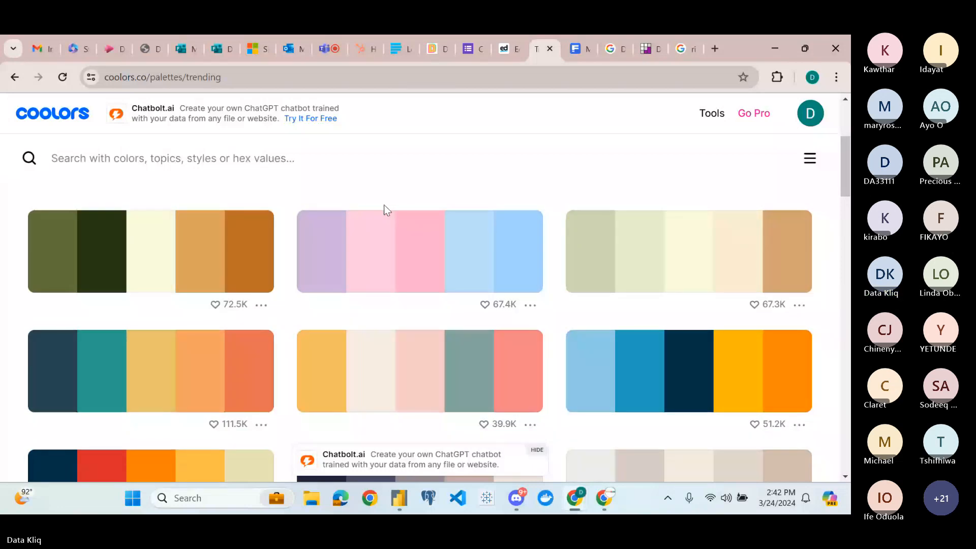
scroll(407, 224, down, 1)
scroll(417, 285, down, 1)
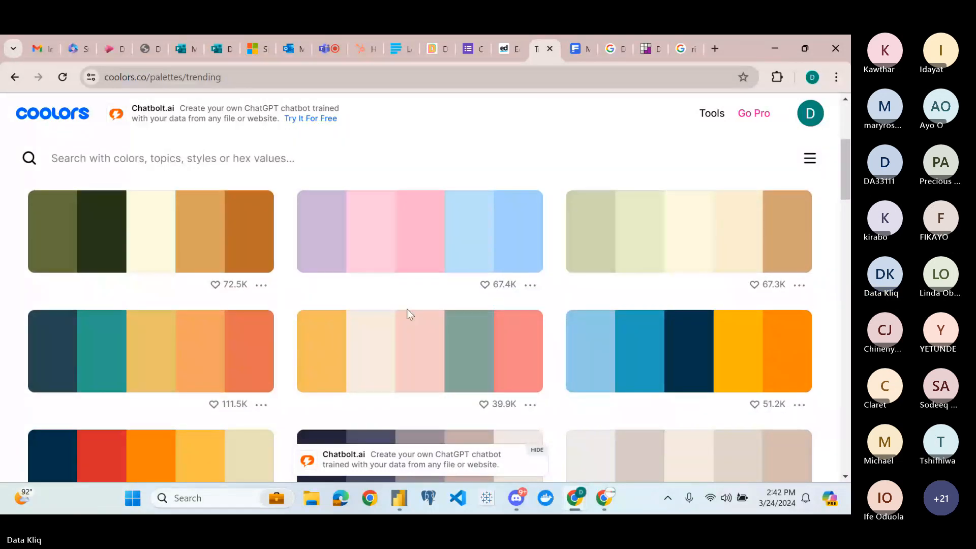
scroll(407, 309, down, 3)
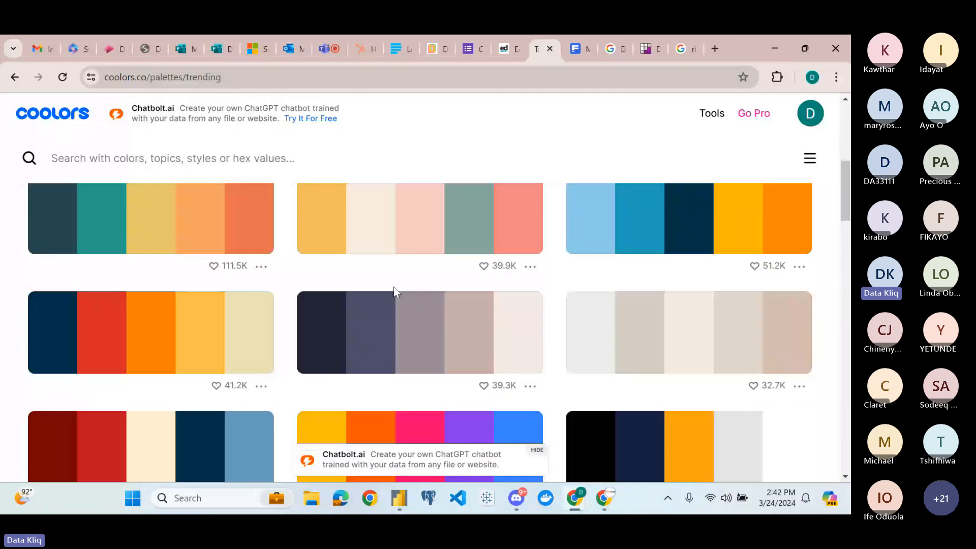
scroll(554, 292, up, 3)
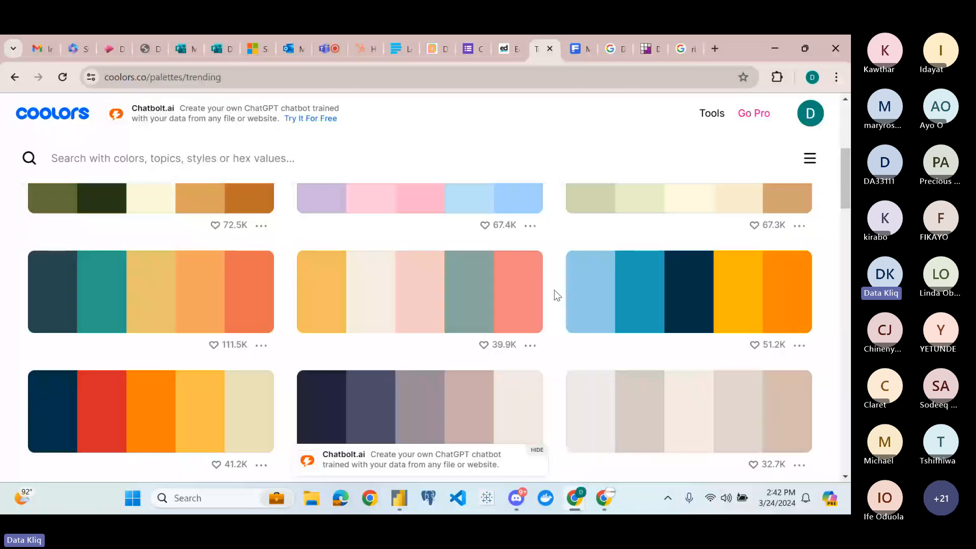
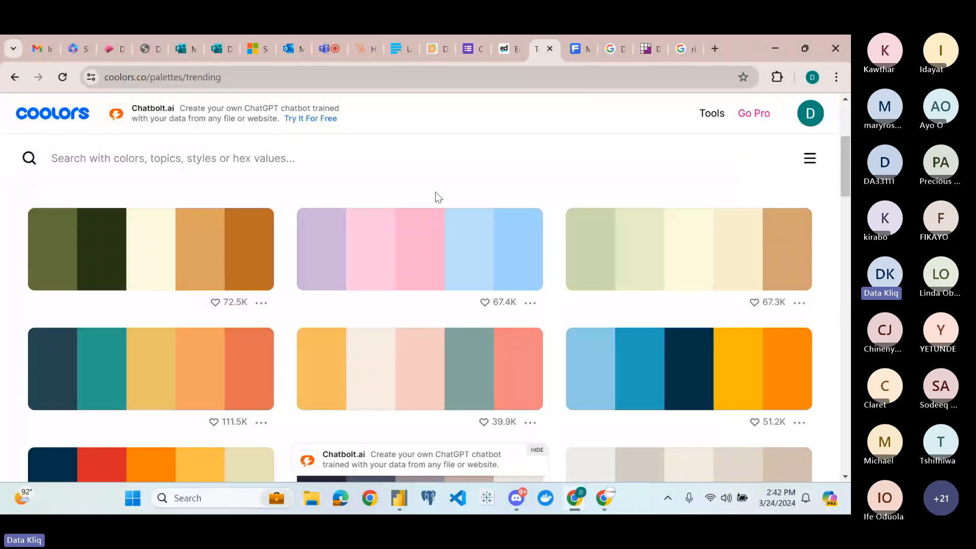
scroll(436, 196, up, 1)
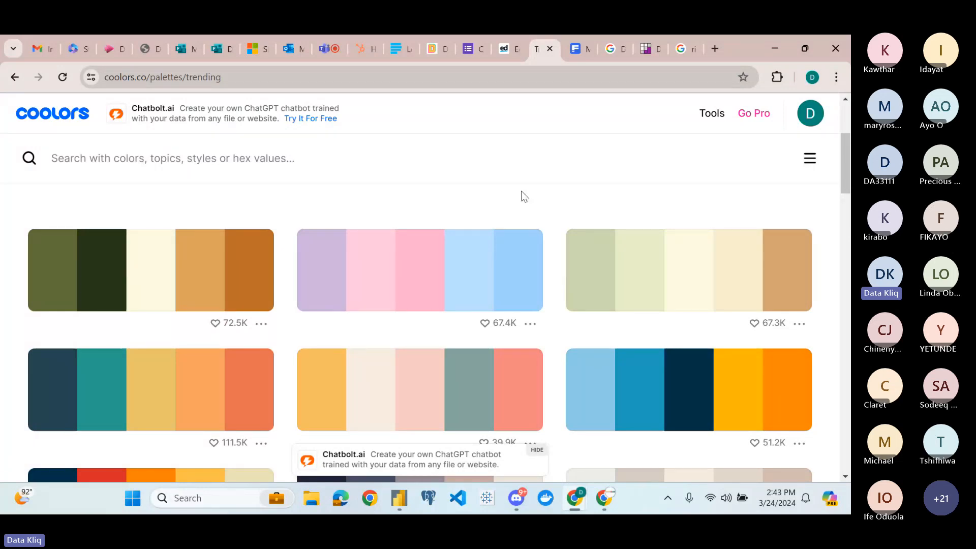
mouse_move(405, 508)
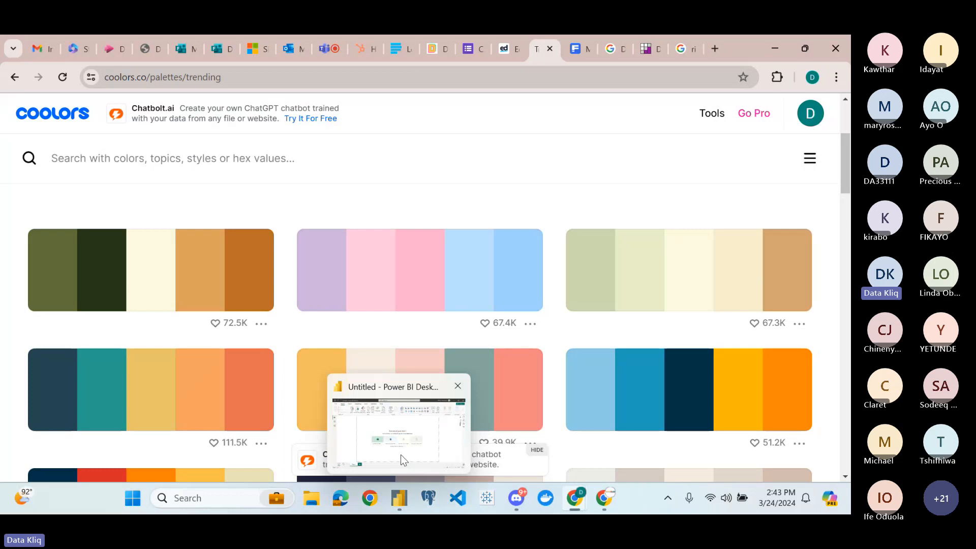
click(403, 460)
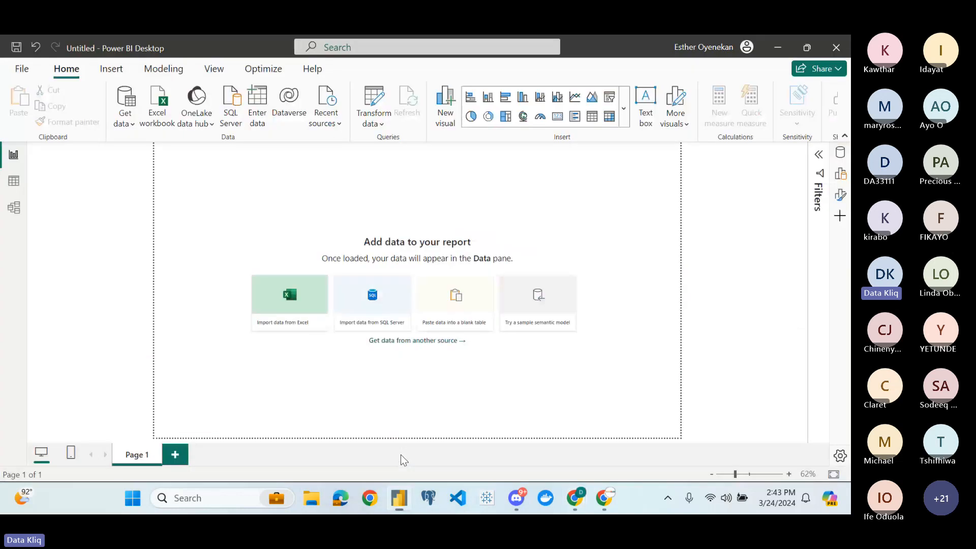
click(126, 104)
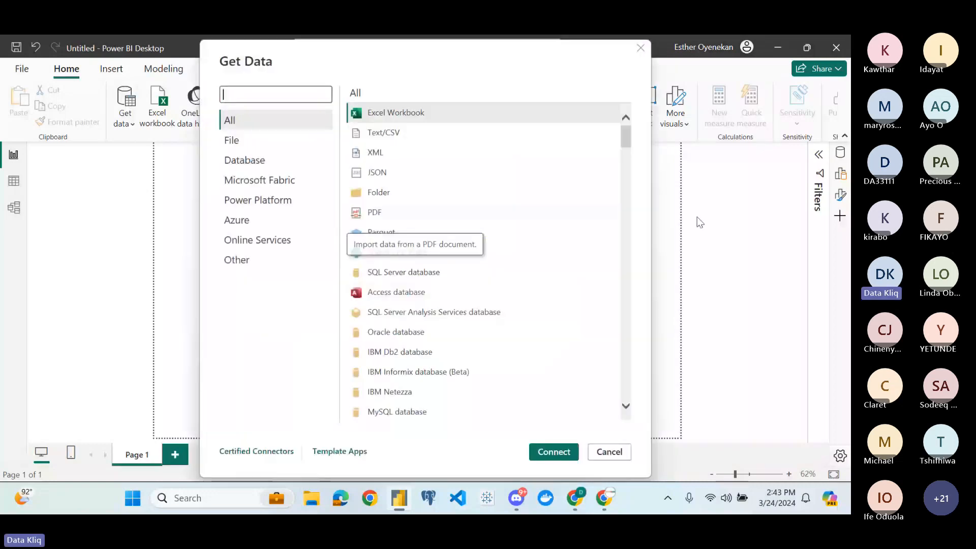
click(771, 47)
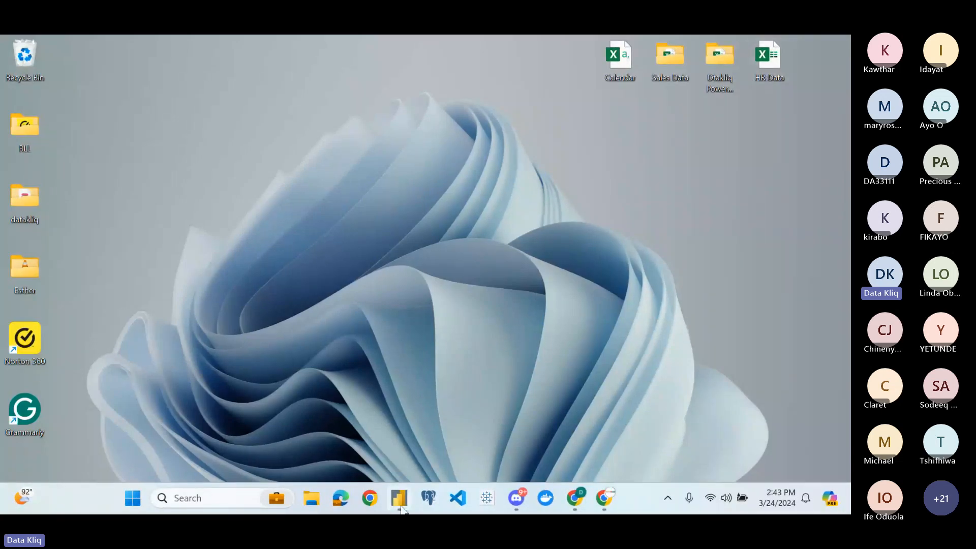
Switch to Power BI Desktop and connect to the HR Data Excel workbook on the Desktop as a data source
mouse_move(402, 508)
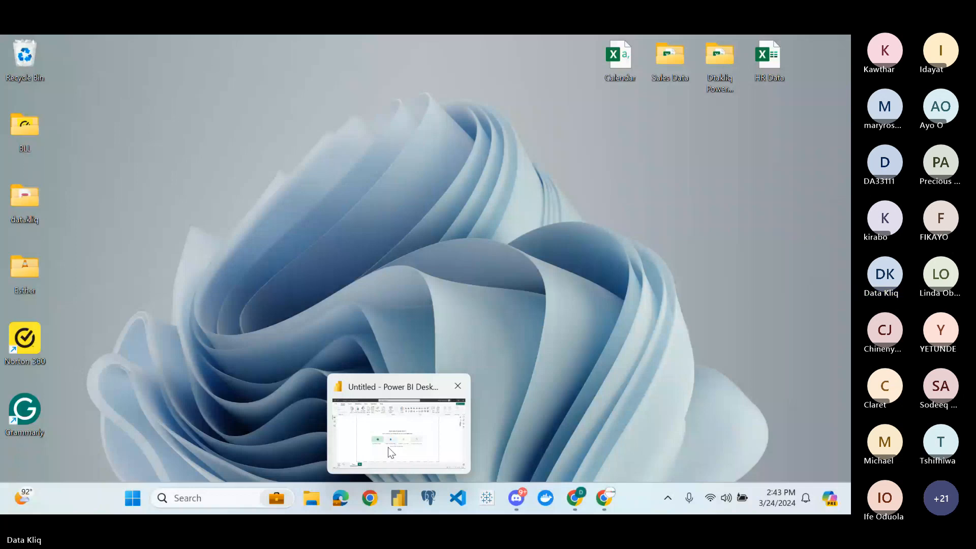
click(388, 447)
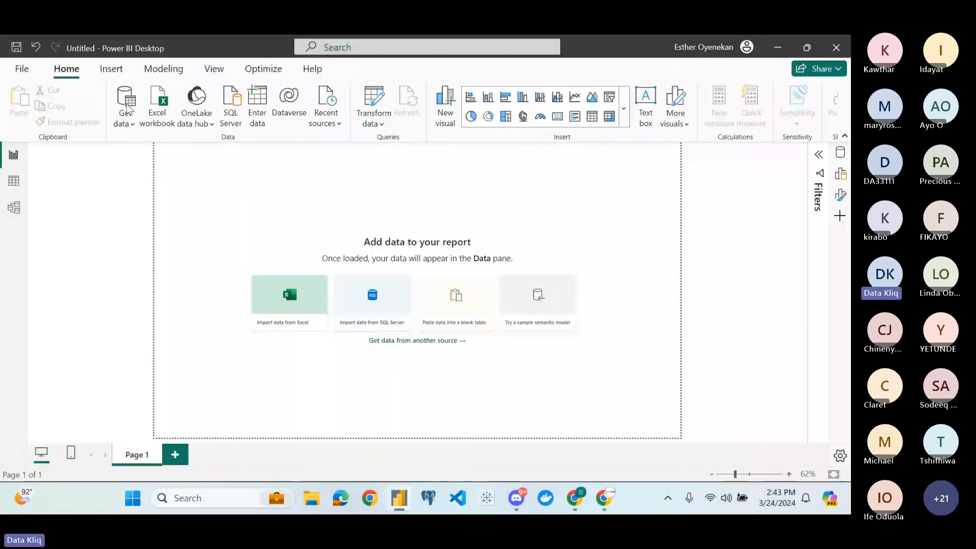
click(127, 109)
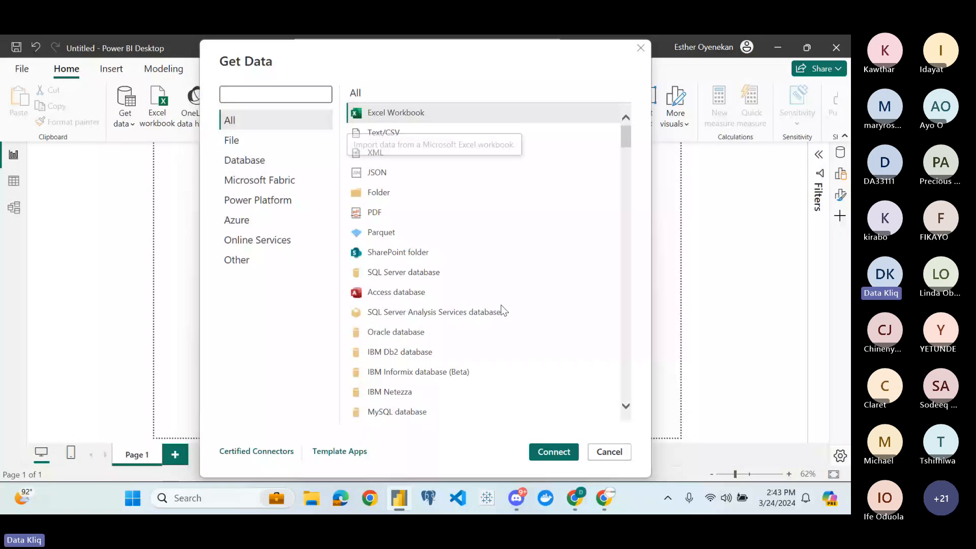
key(Return)
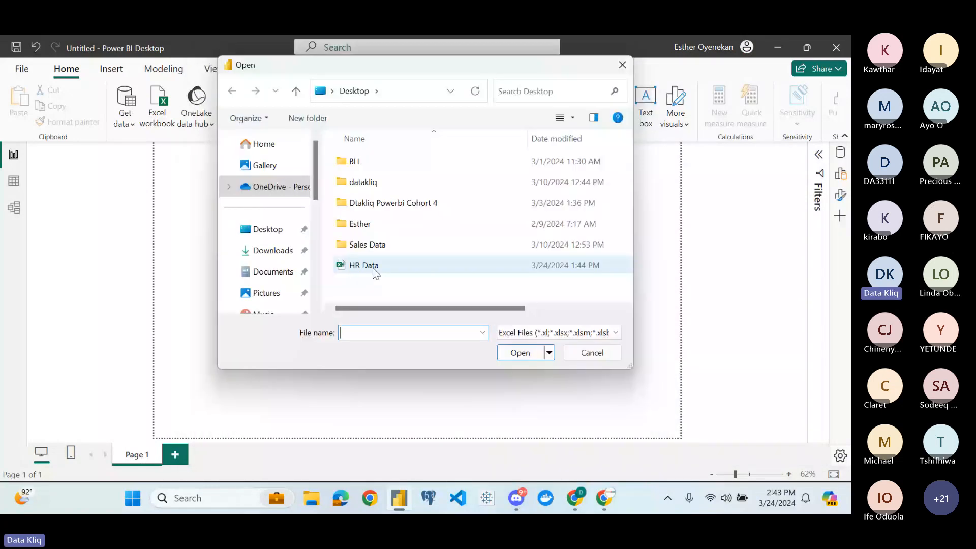
click(373, 267)
click(529, 351)
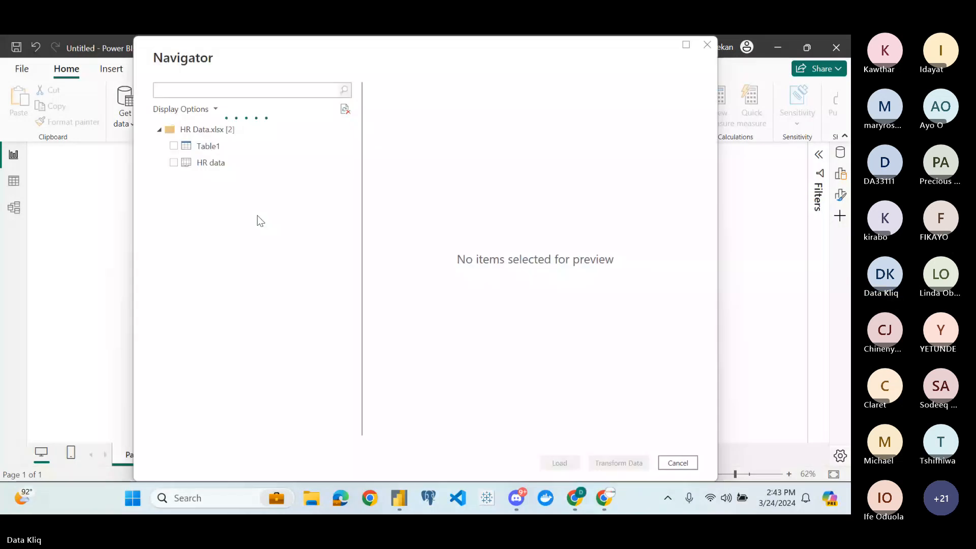
Preview the workbook's HR data sheet and Table1, and keep only Table1 selected for import
click(173, 163)
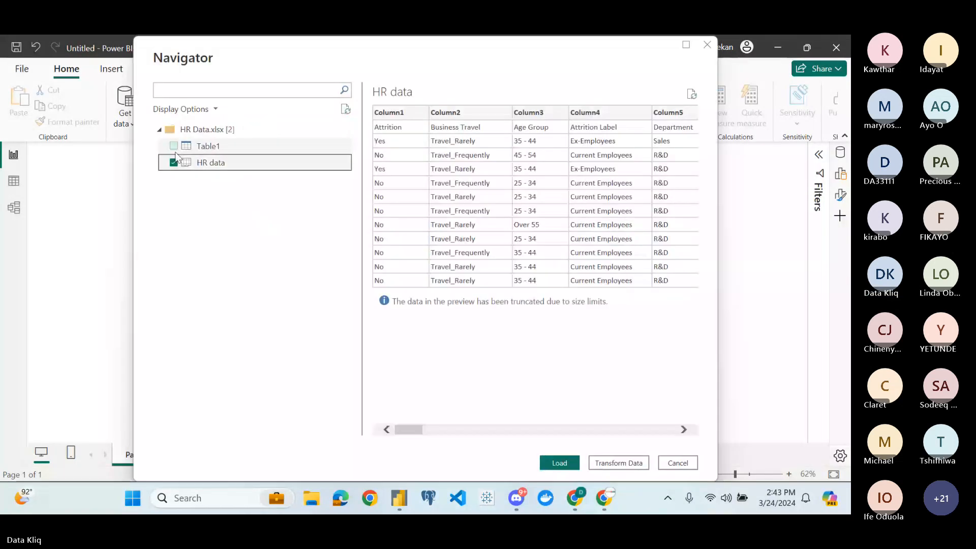
click(174, 146)
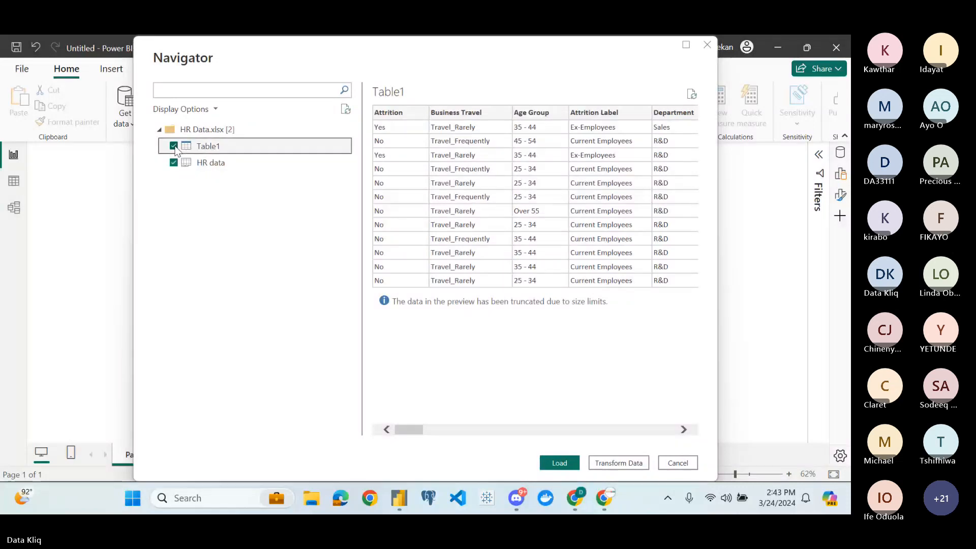
click(173, 162)
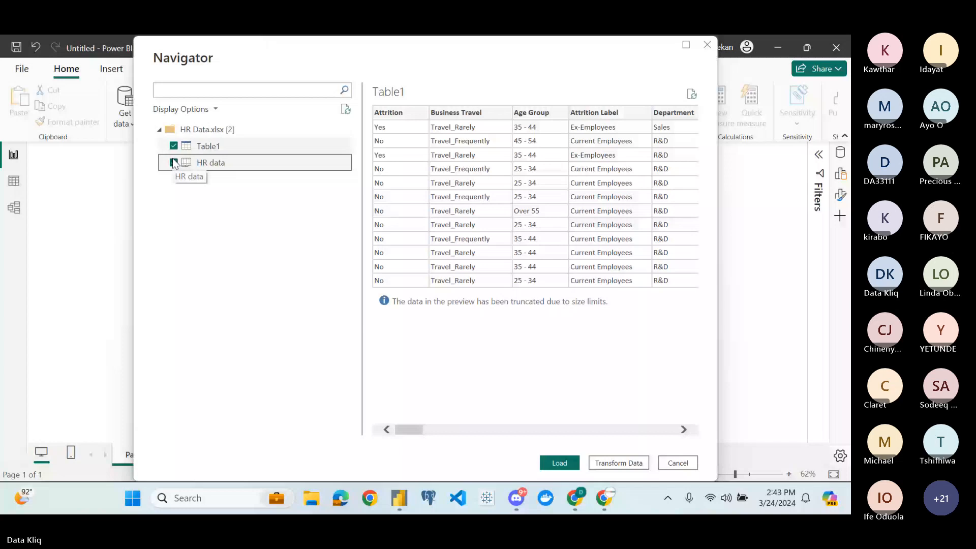
click(194, 147)
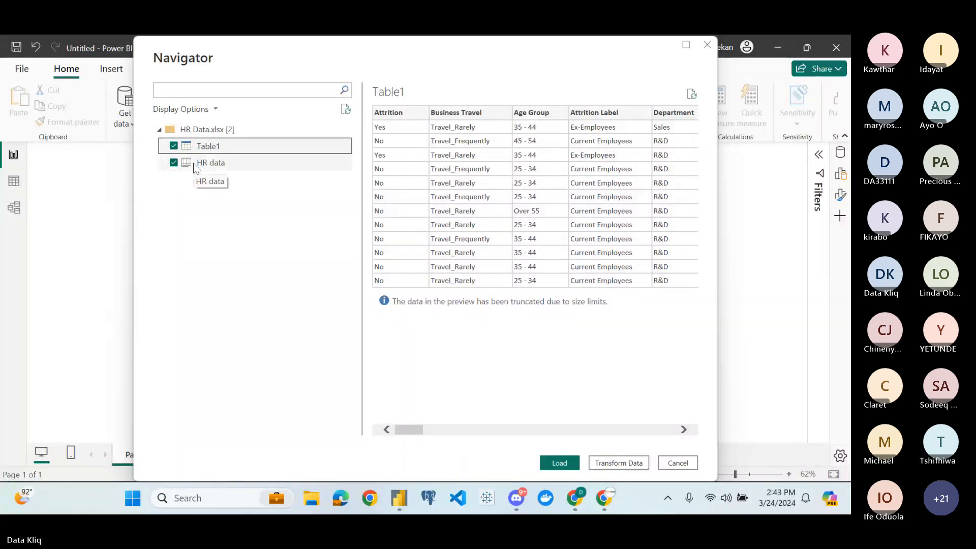
click(194, 163)
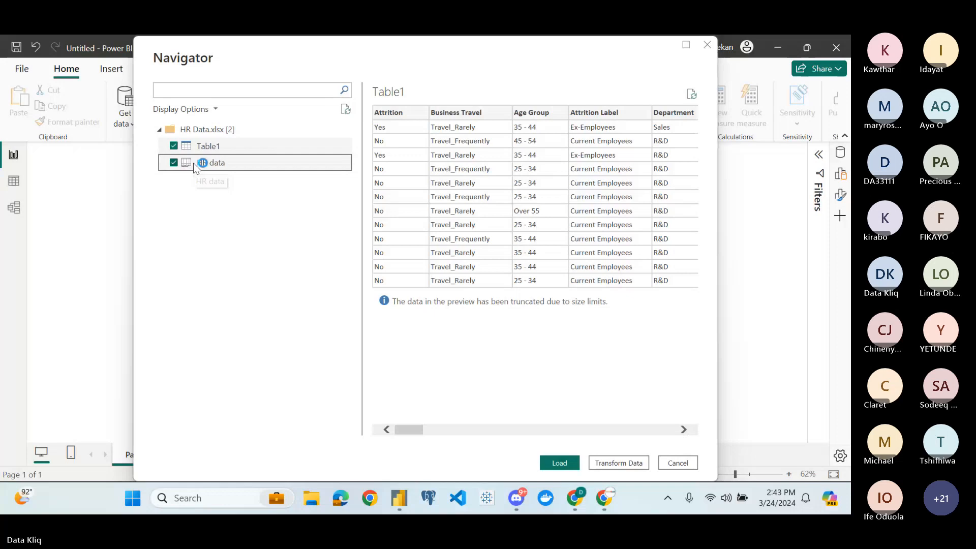
click(203, 147)
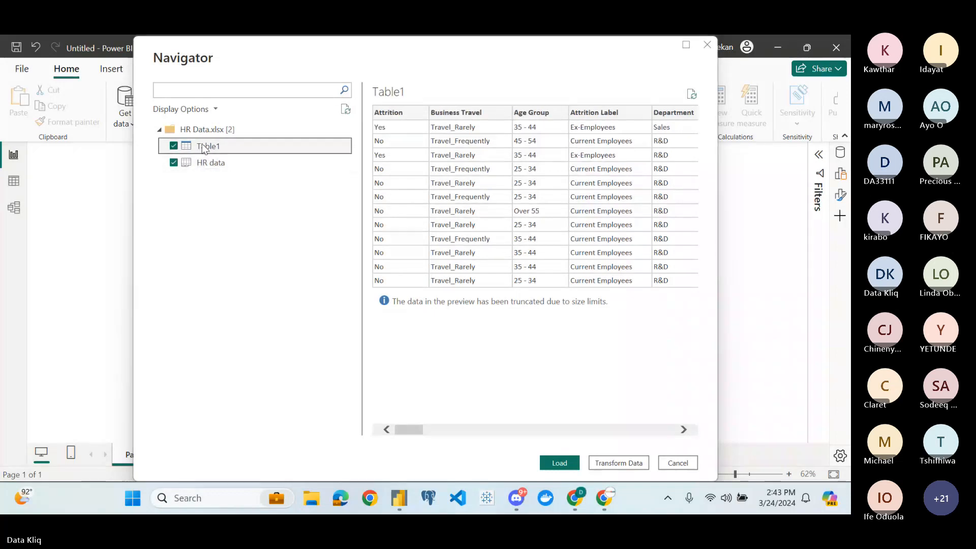
click(174, 163)
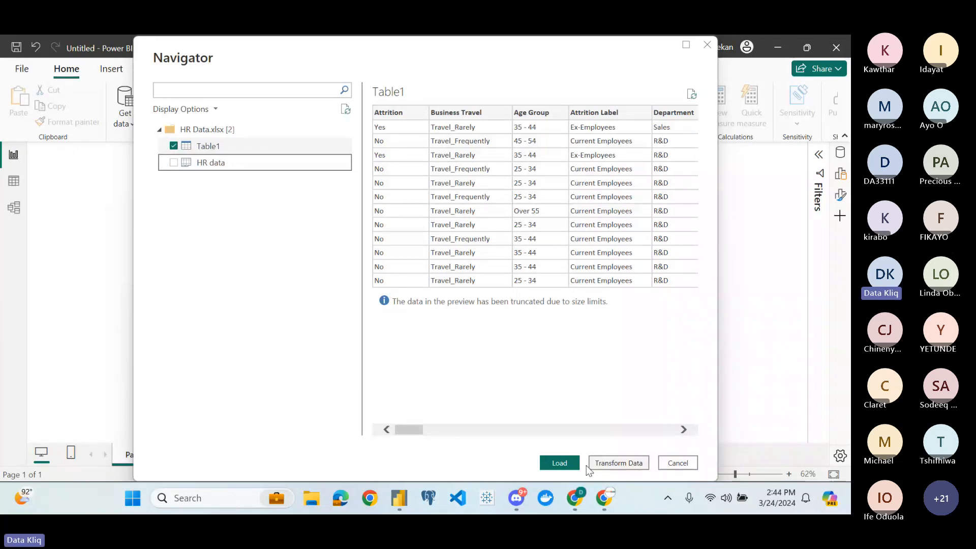
Bring Table1 into the Power Query Editor for transformation and apply the query to load it into the report
click(605, 463)
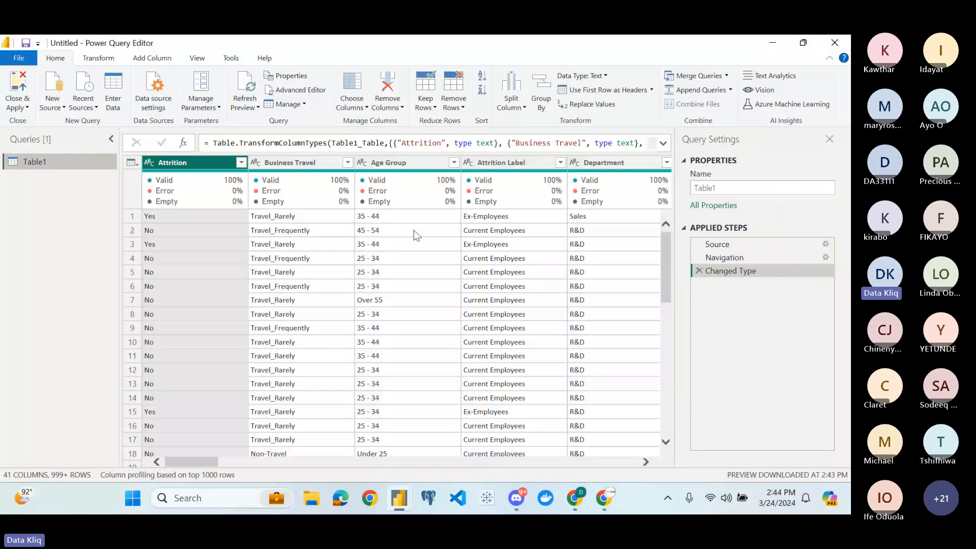
click(13, 86)
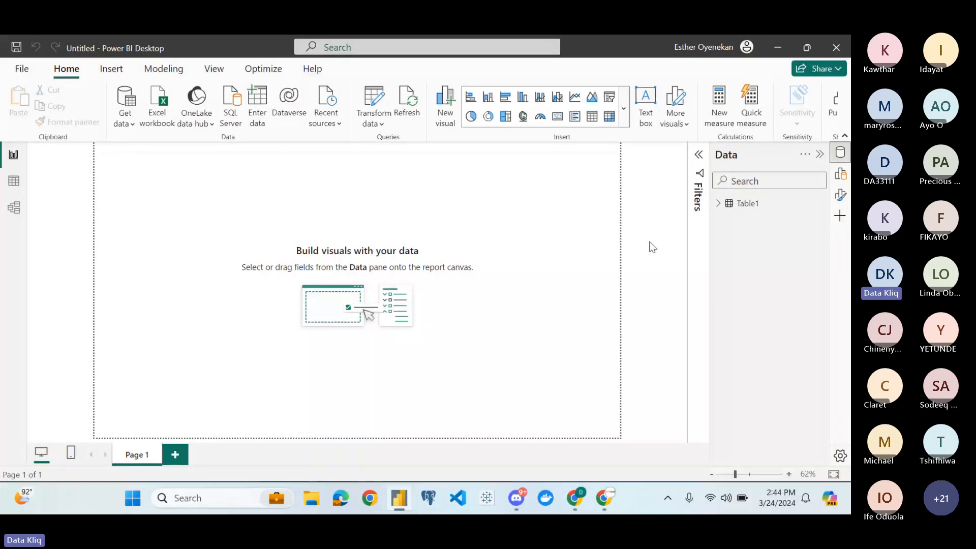
mouse_move(604, 498)
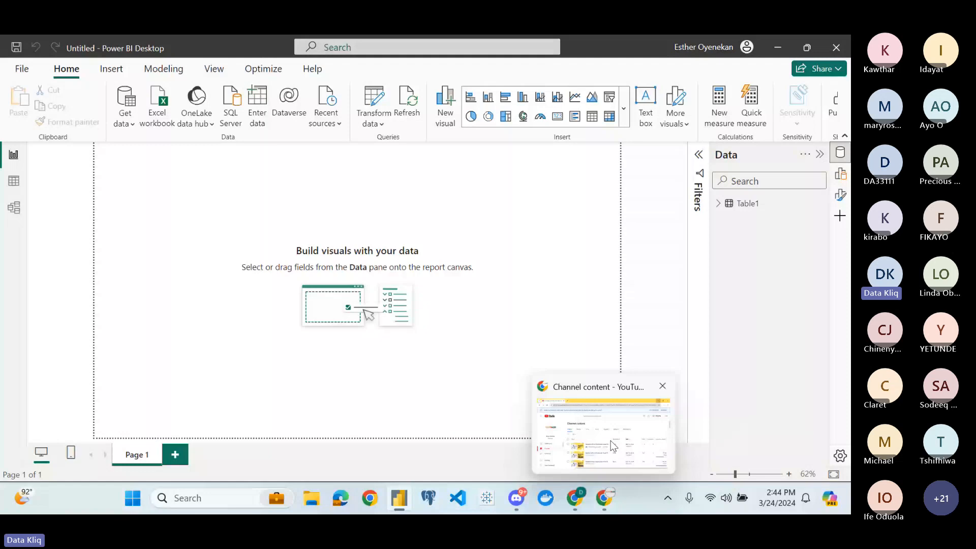
Examine the loaded Table1 rows in table view, looking across all columns from Attrition to the years-of-service fields
click(12, 183)
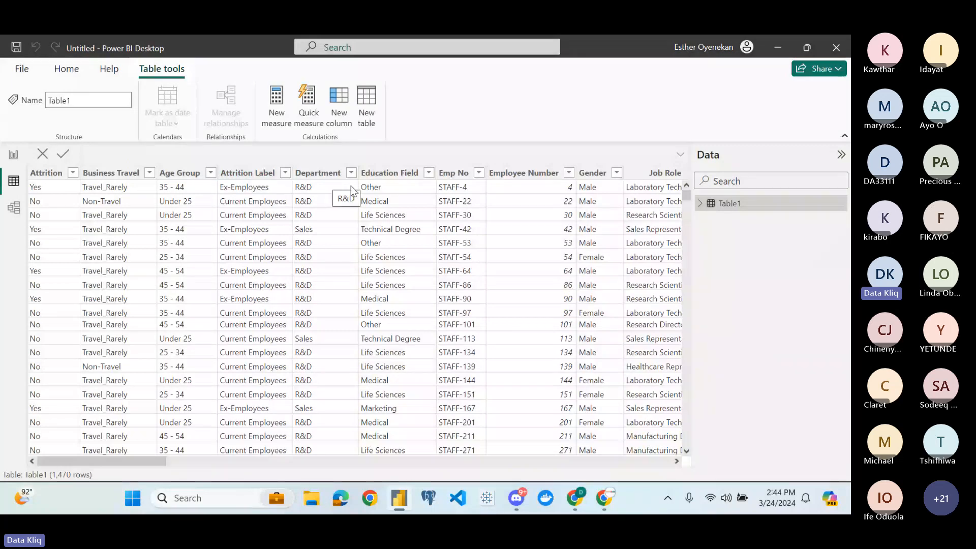
scroll(535, 223, right, 1)
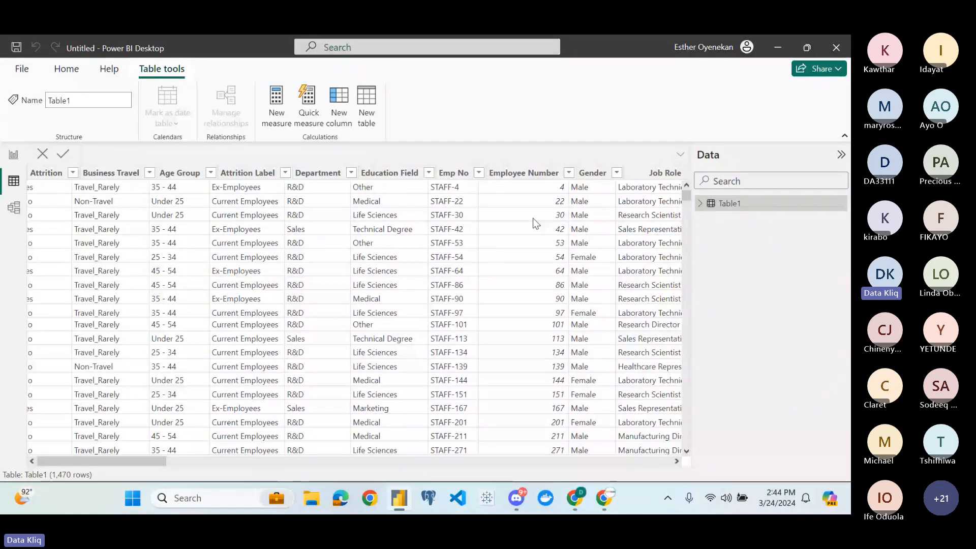
scroll(535, 223, right, 5)
scroll(535, 222, right, 10)
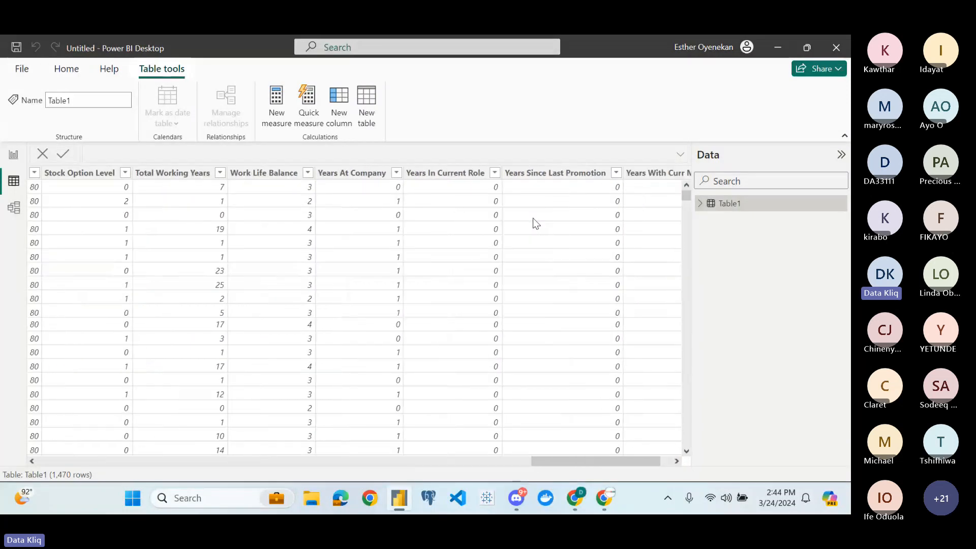
scroll(536, 224, left, 3)
scroll(536, 224, left, 5)
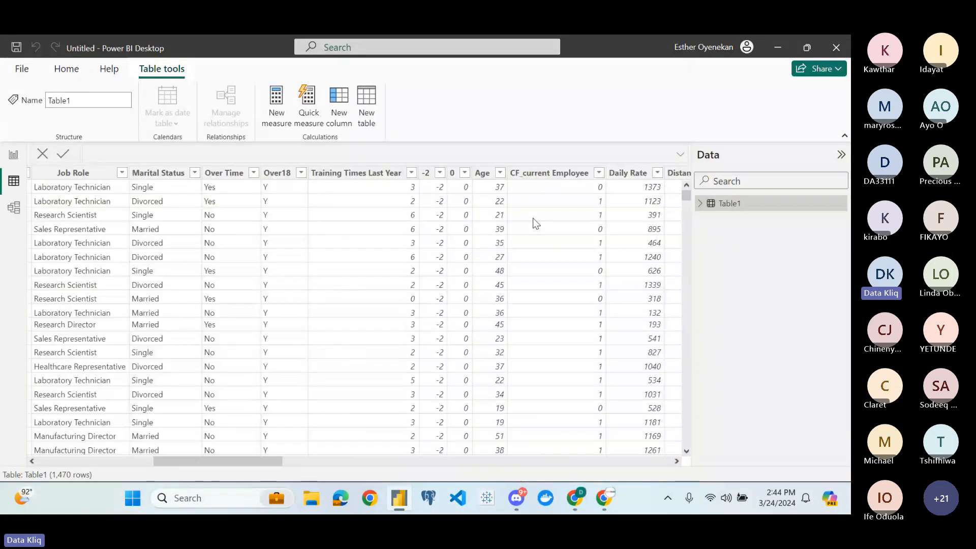
scroll(535, 223, left, 5)
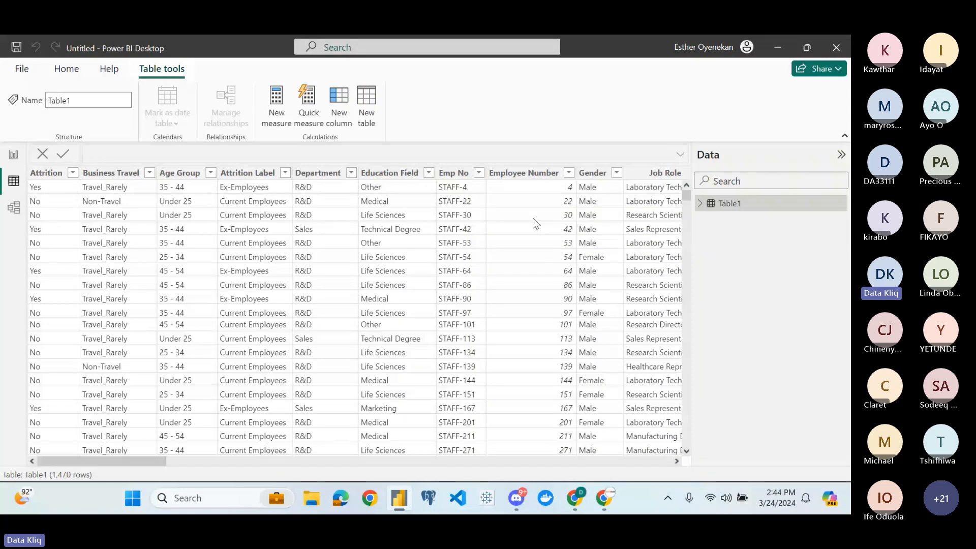
Return to the report canvas and look over the available visual types, the visual-building options and the page format settings
click(14, 155)
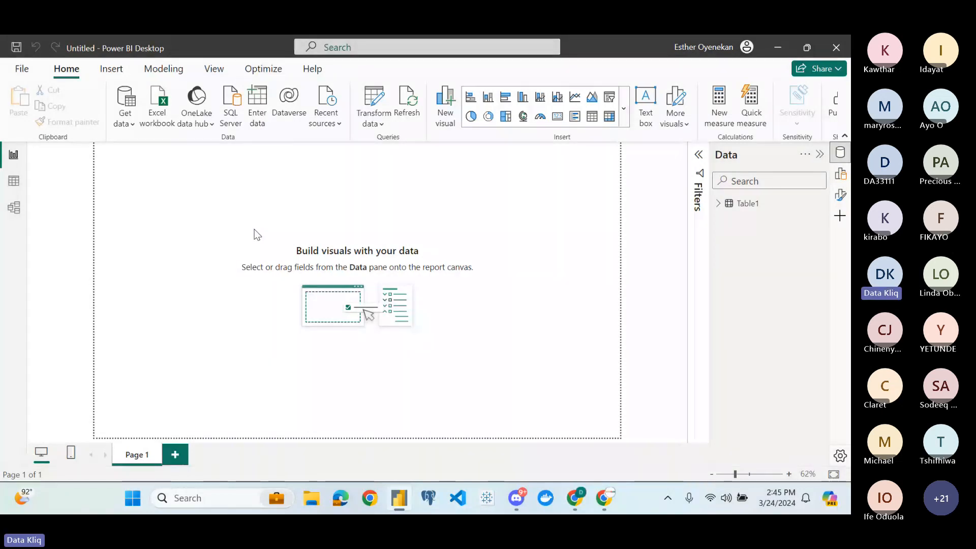
click(624, 110)
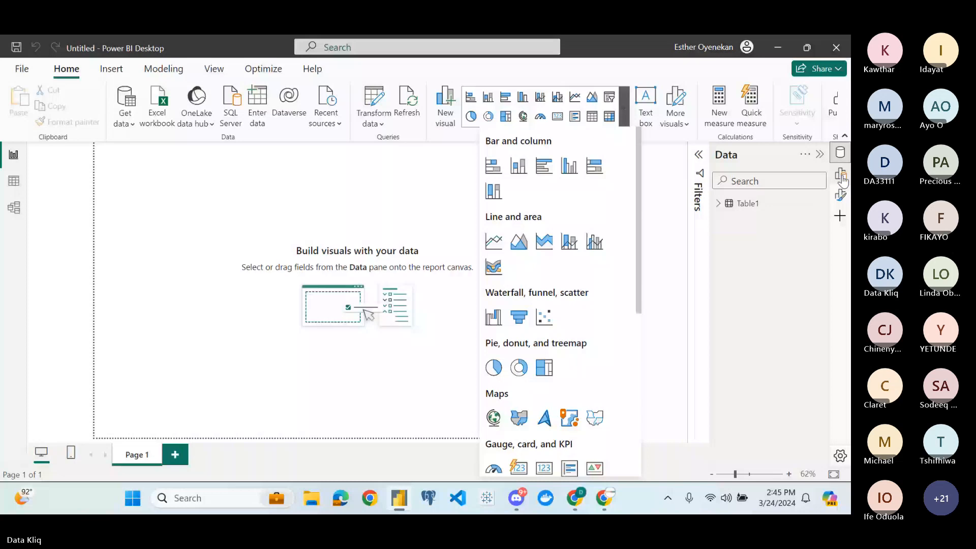
click(842, 179)
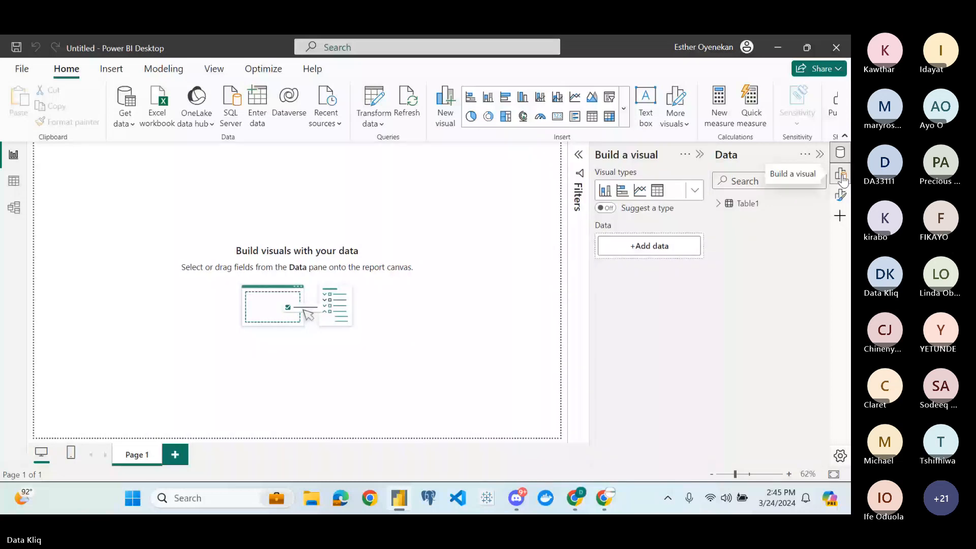
click(841, 195)
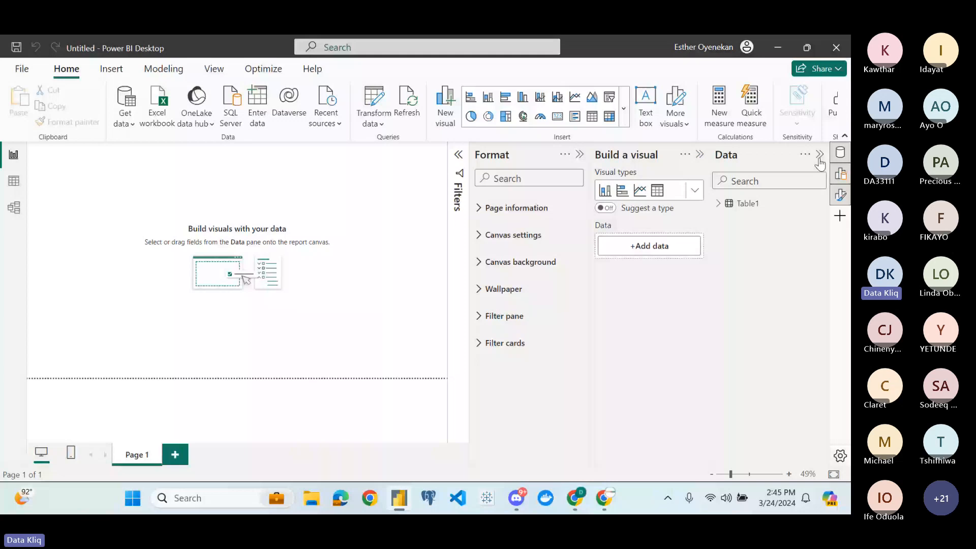
Expand Table1 and review its fields for the report, with the canvas enlarged to 70%
click(748, 203)
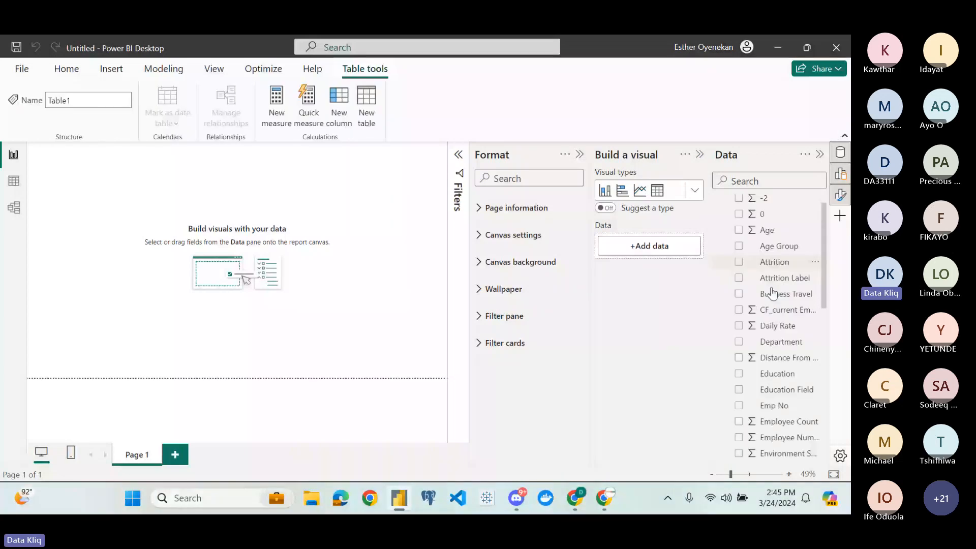
scroll(773, 293, down, 8)
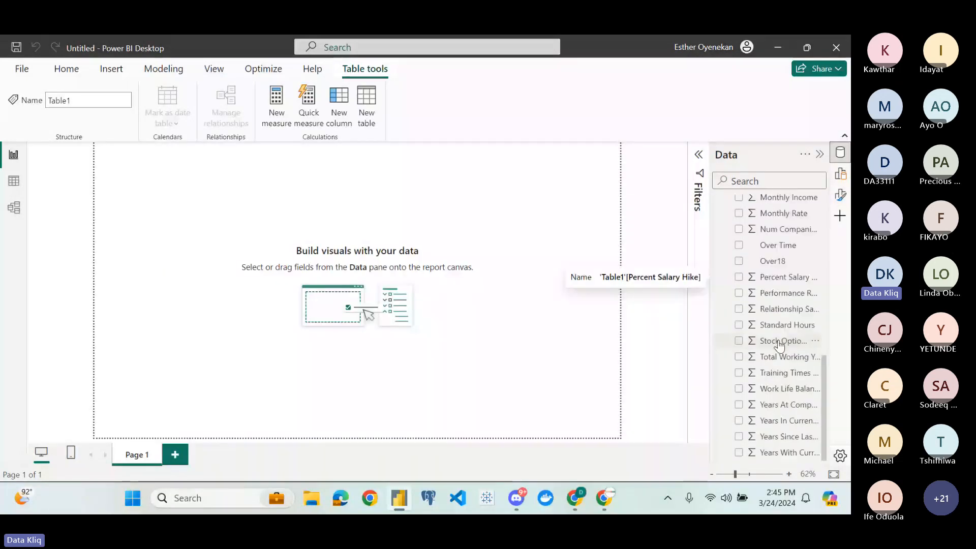
click(789, 474)
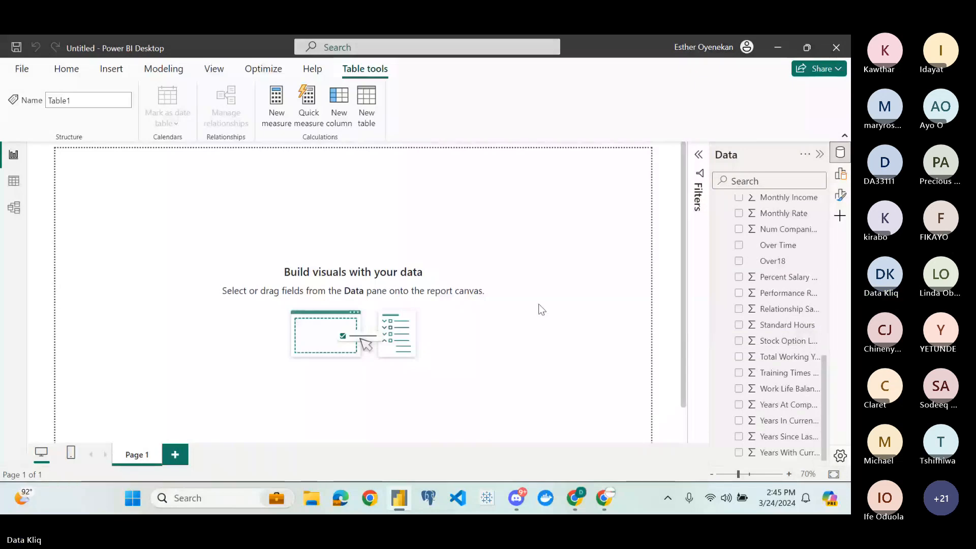
click(71, 72)
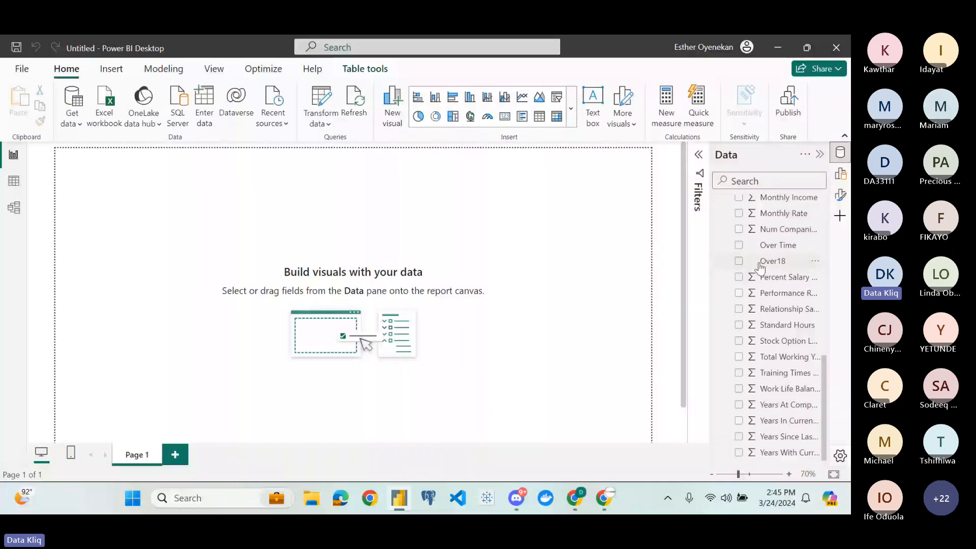
scroll(760, 267, up, 8)
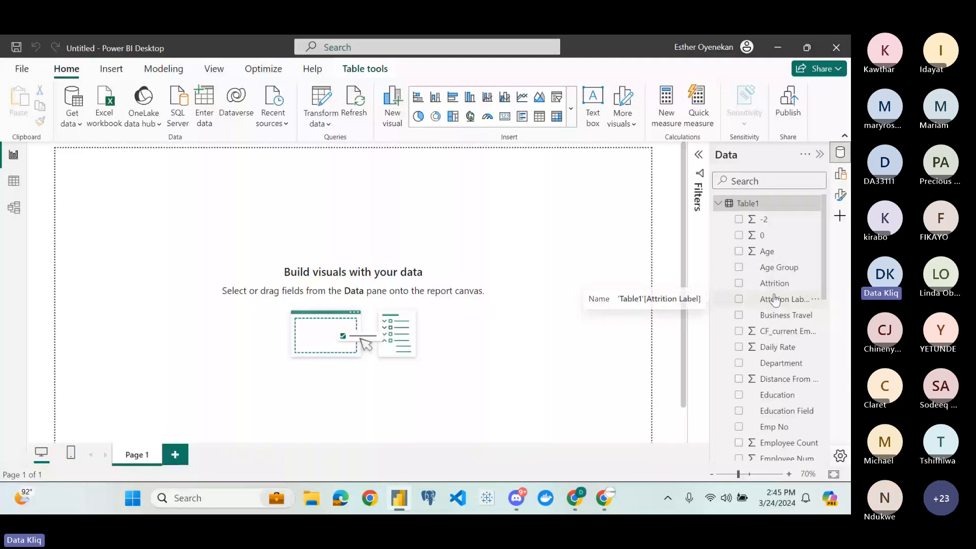
scroll(774, 300, down, 2)
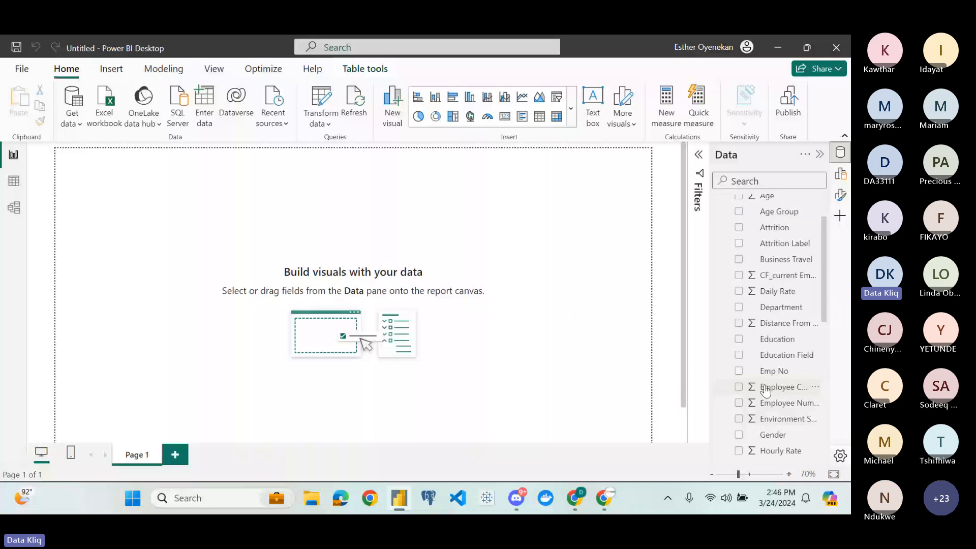
Insert a card visual on Page 1 and add the Employee Count field to it
click(571, 108)
scroll(497, 319, down, 2)
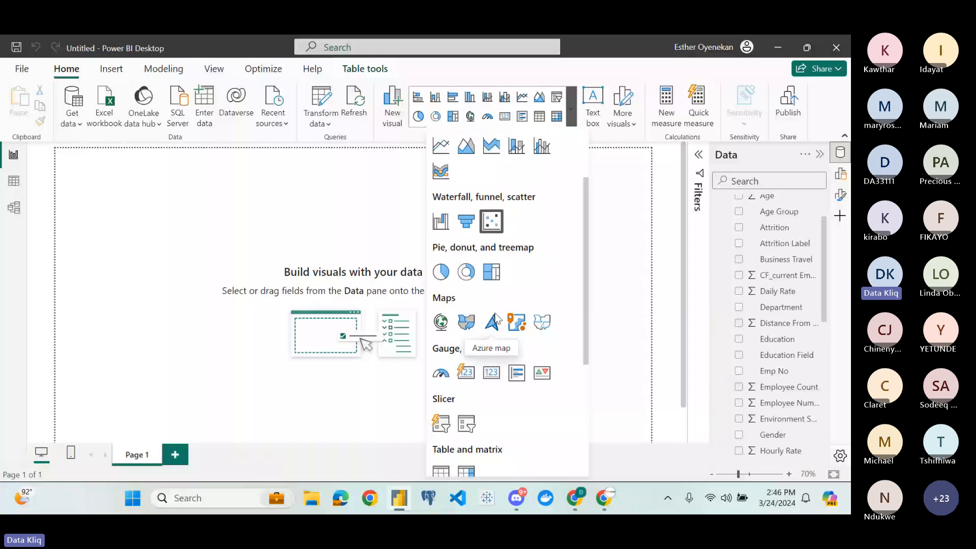
click(490, 373)
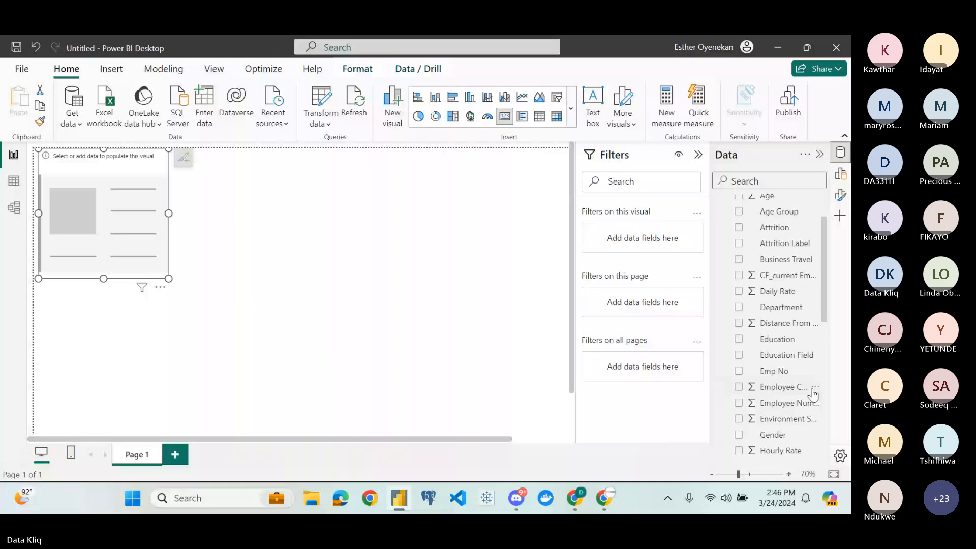
click(766, 389)
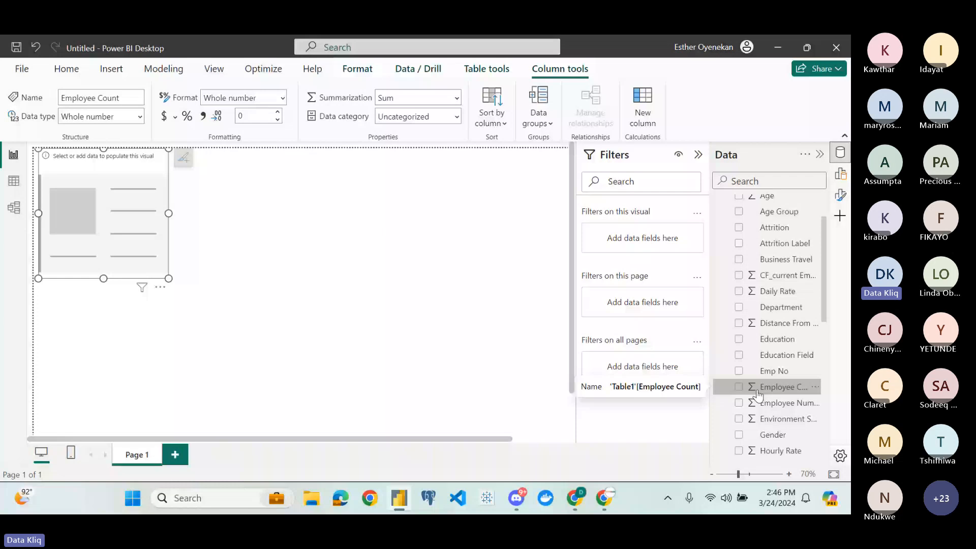
drag(758, 394, 131, 228)
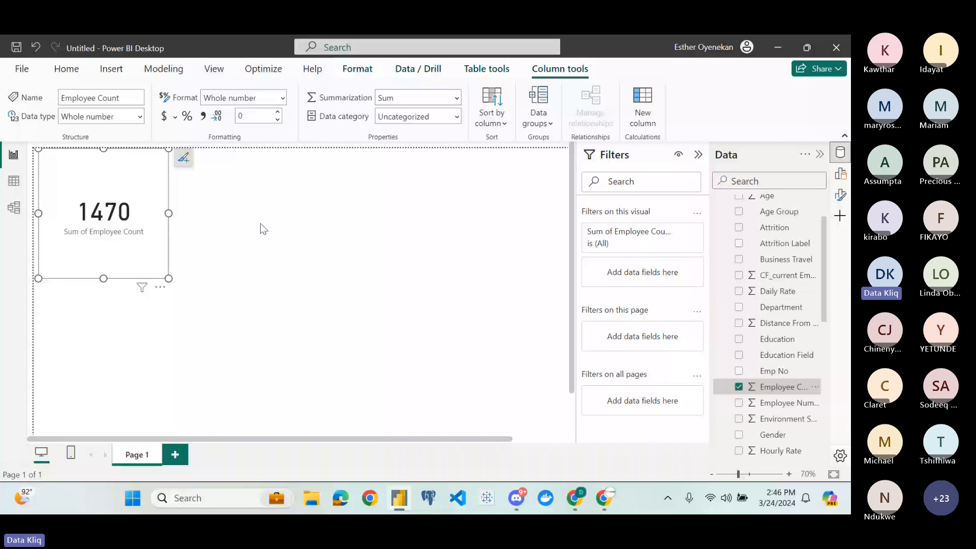
Turn on the employee-count card's title and set its text to "Total Employee"
click(185, 159)
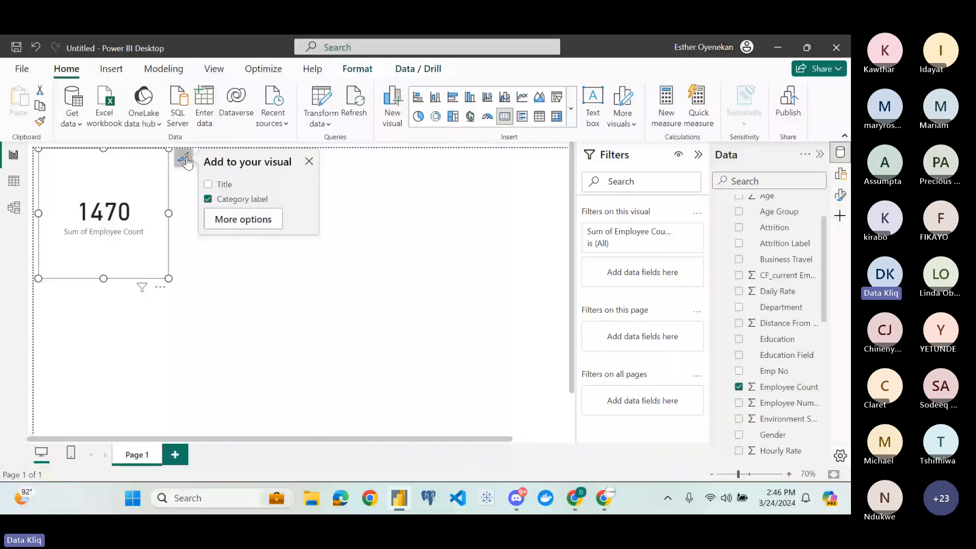
click(184, 160)
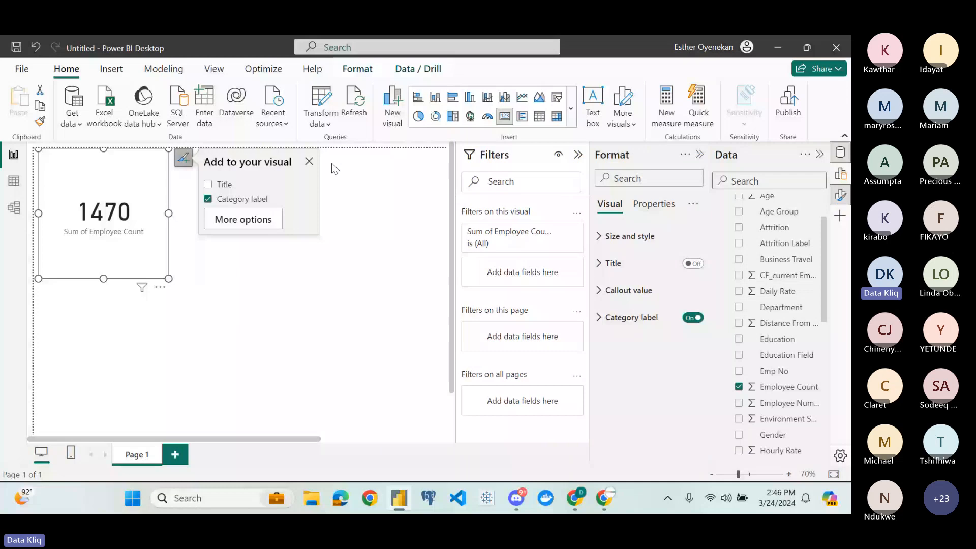
click(309, 161)
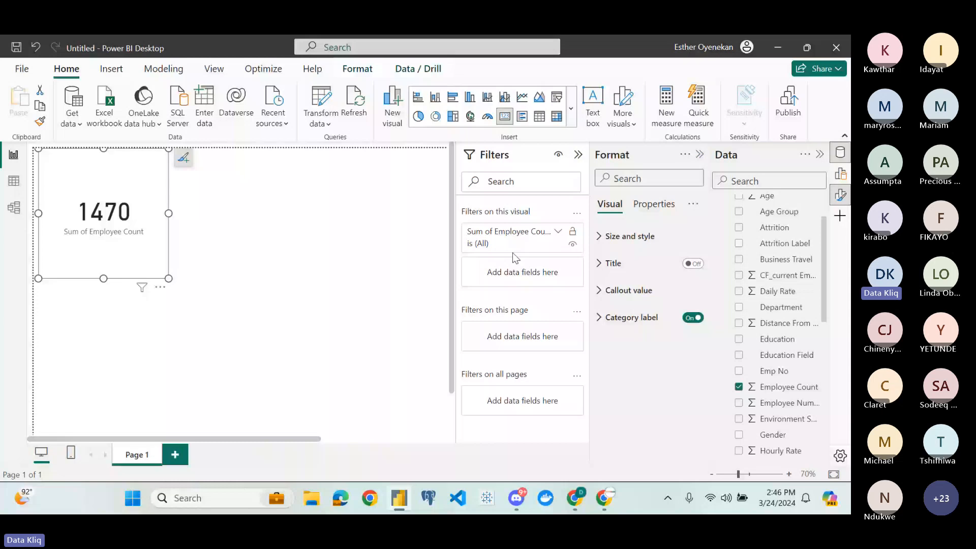
click(183, 158)
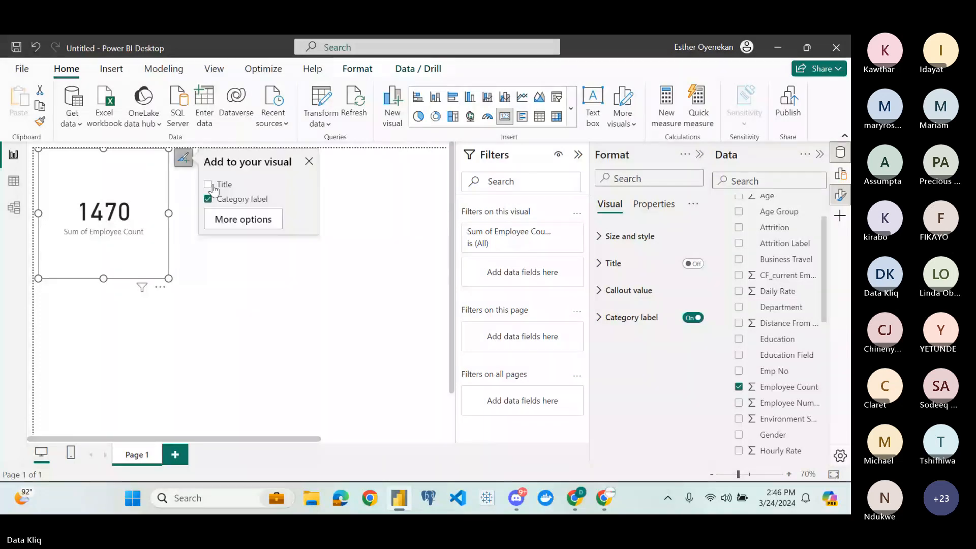
click(208, 184)
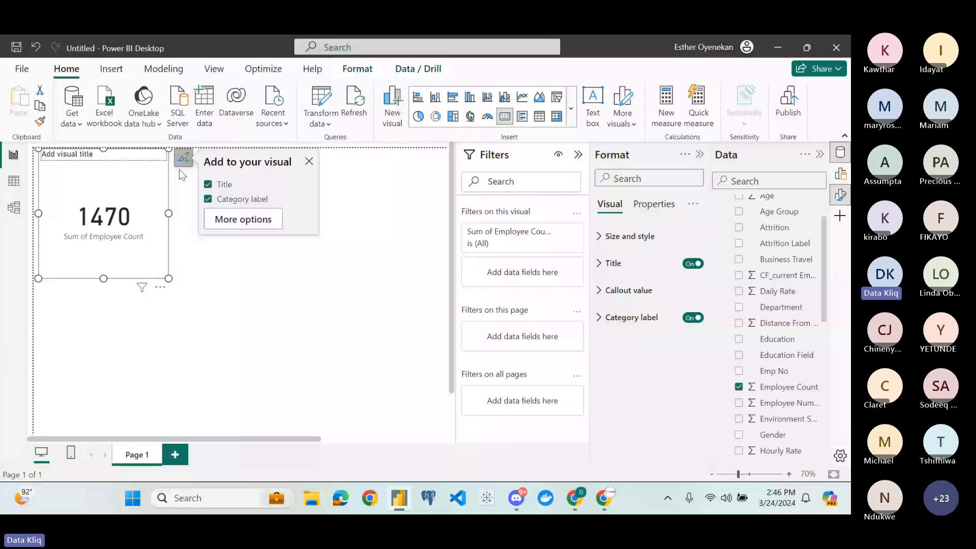
click(613, 263)
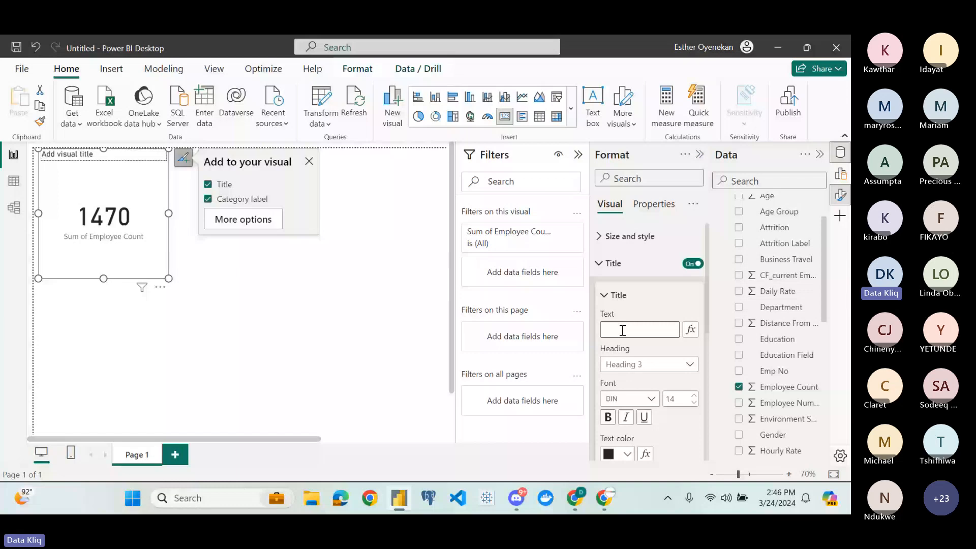
text(Total Employe)
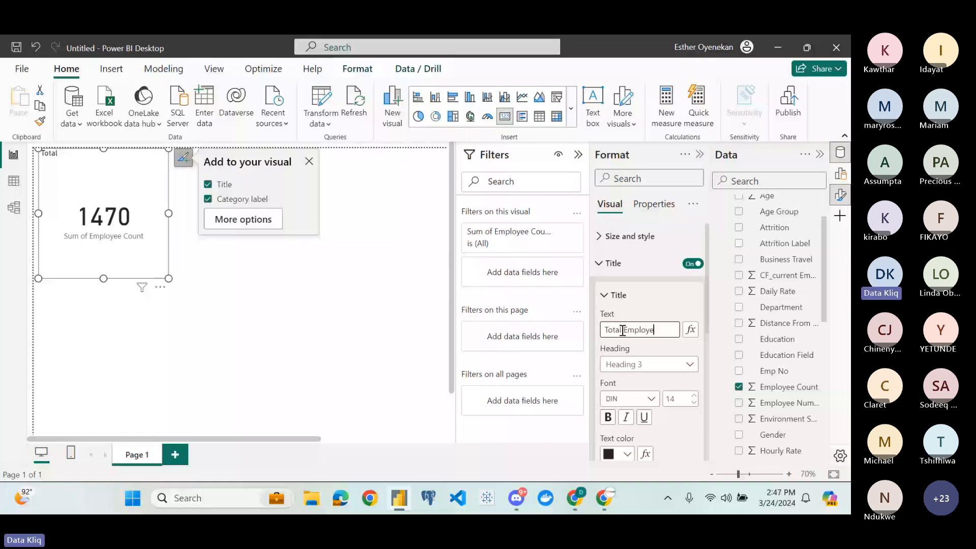
text(e)
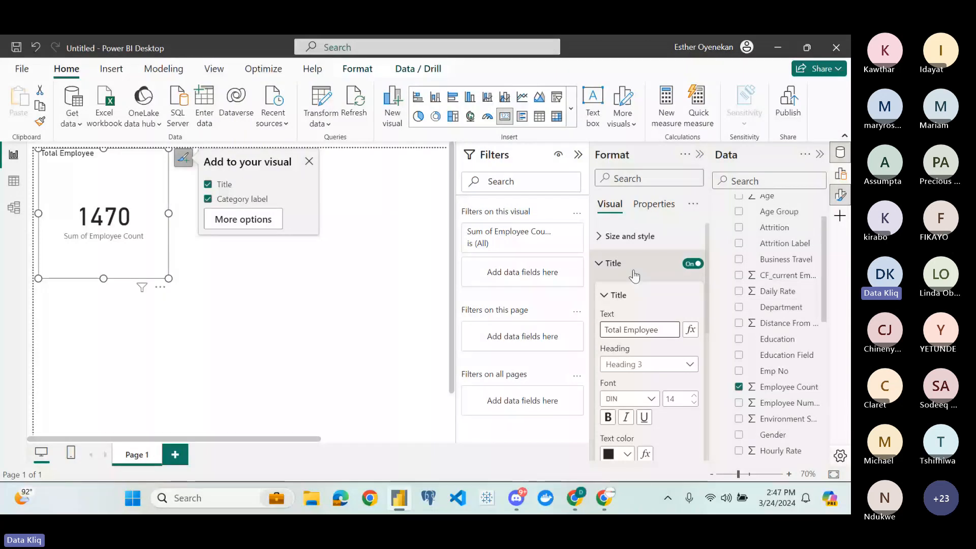
Center the card's title horizontally and resize the card to a slightly wider, much shorter box
scroll(631, 331, down, 2)
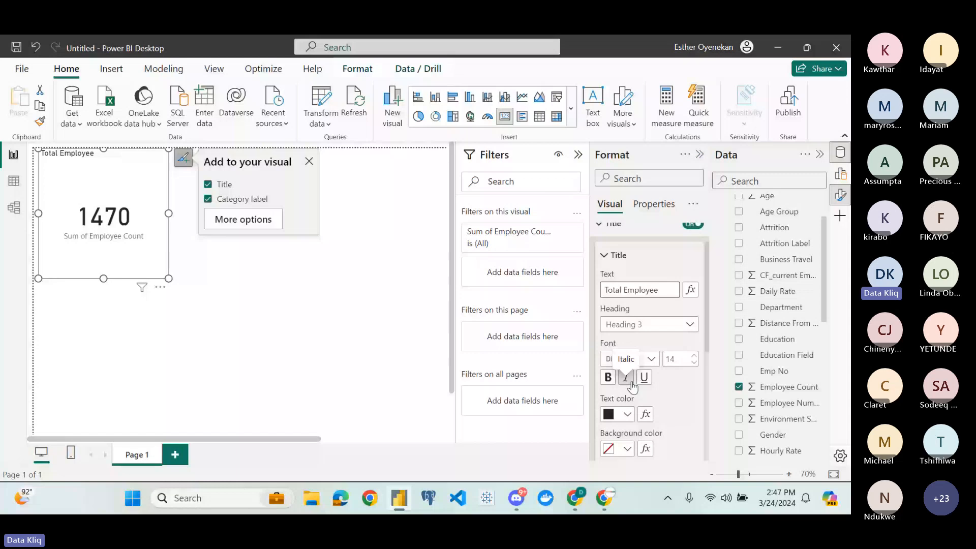
scroll(637, 311, down, 1)
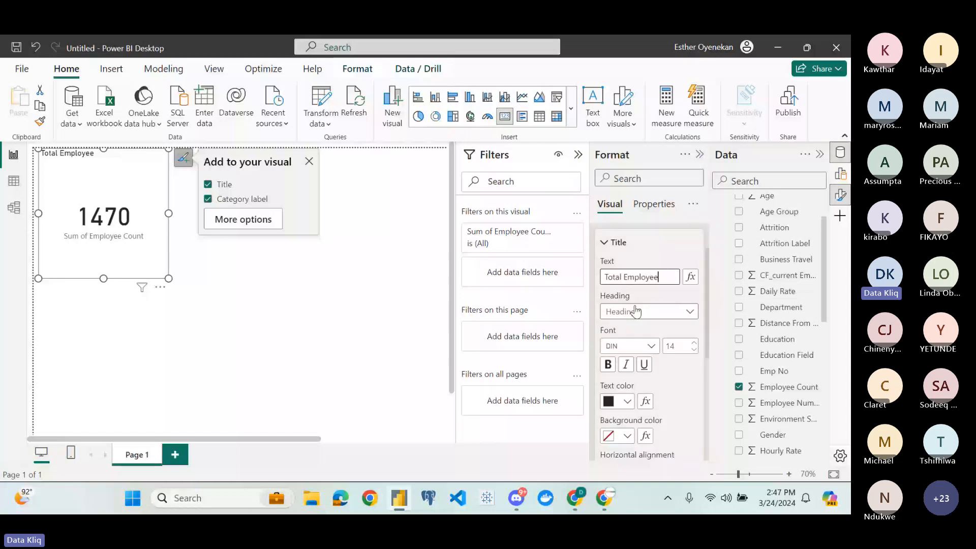
scroll(653, 300, down, 1)
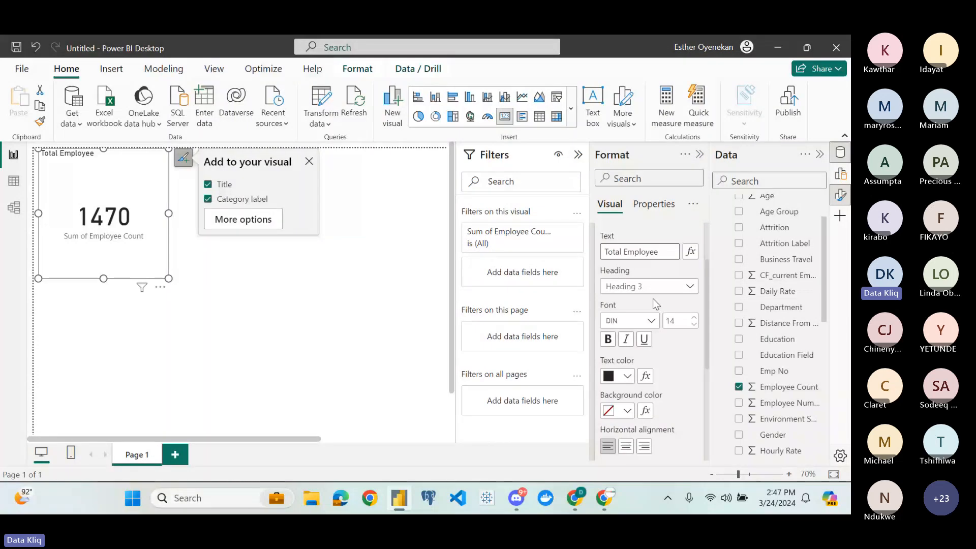
scroll(653, 298, down, 2)
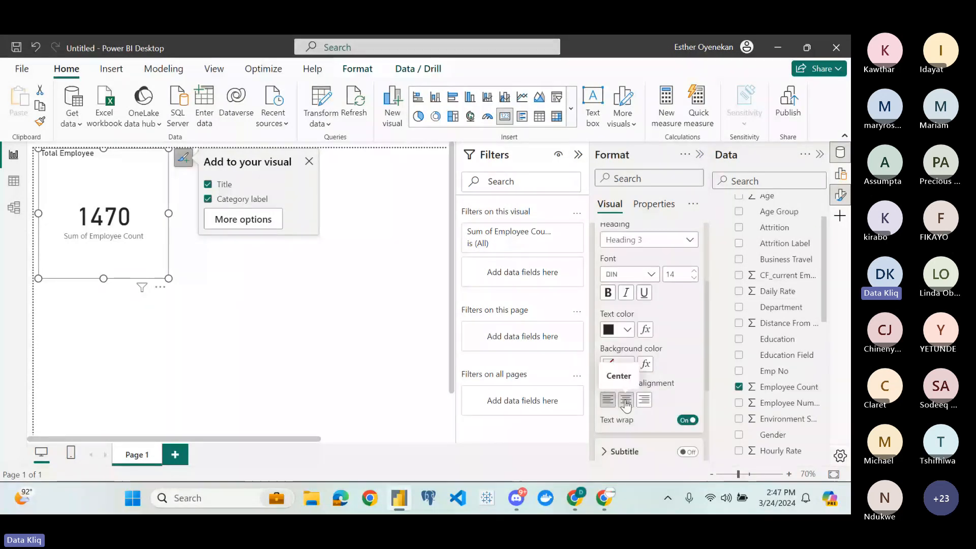
click(626, 400)
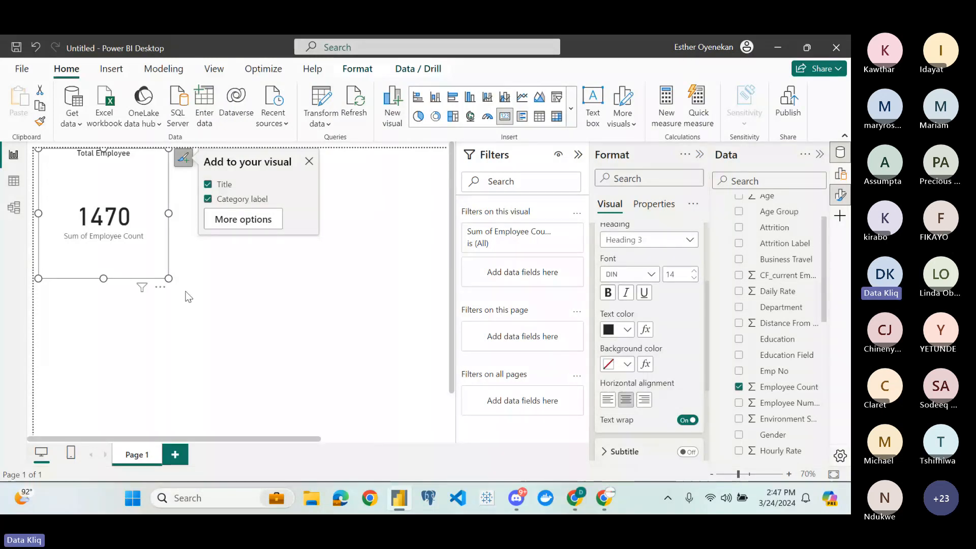
drag(168, 279, 195, 208)
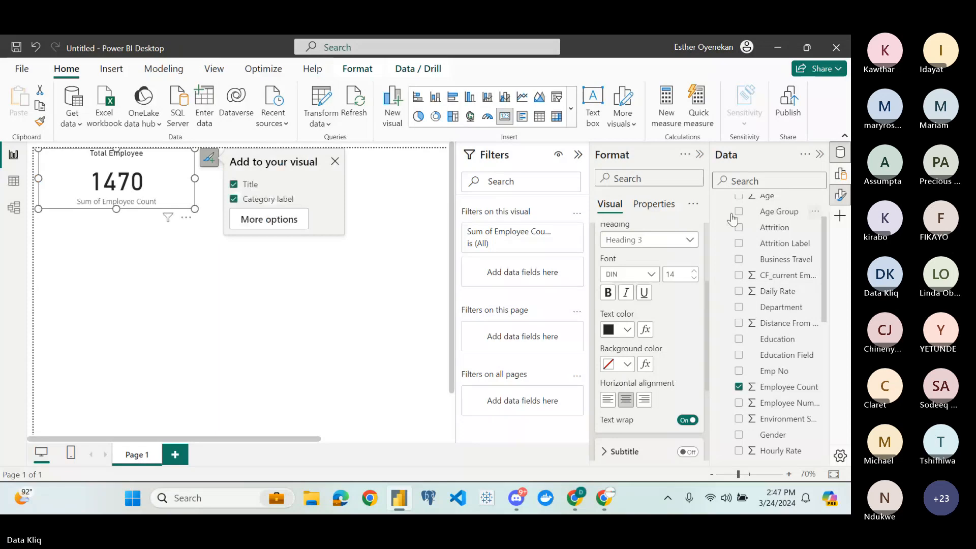
Look through the card title's format settings and the full list of available fonts
click(654, 204)
click(610, 204)
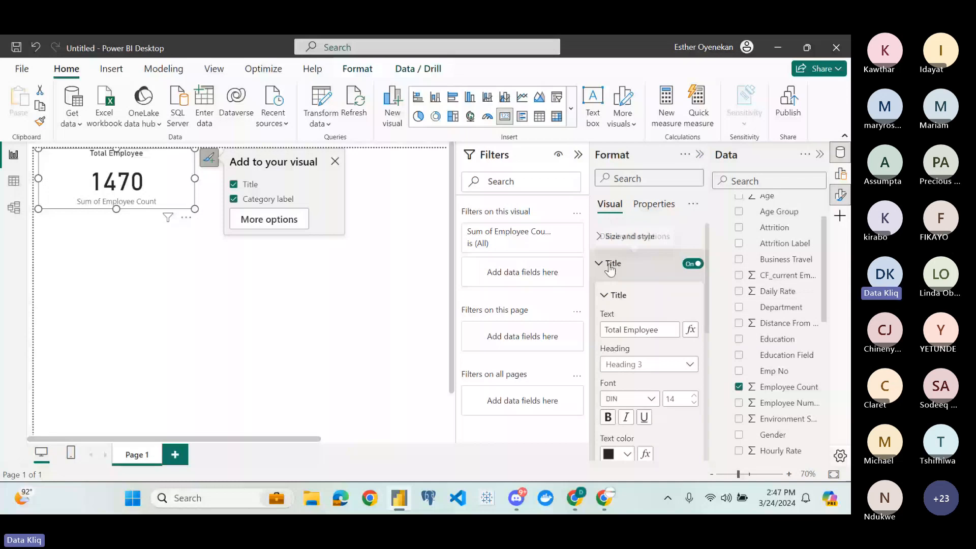
scroll(645, 303, down, 3)
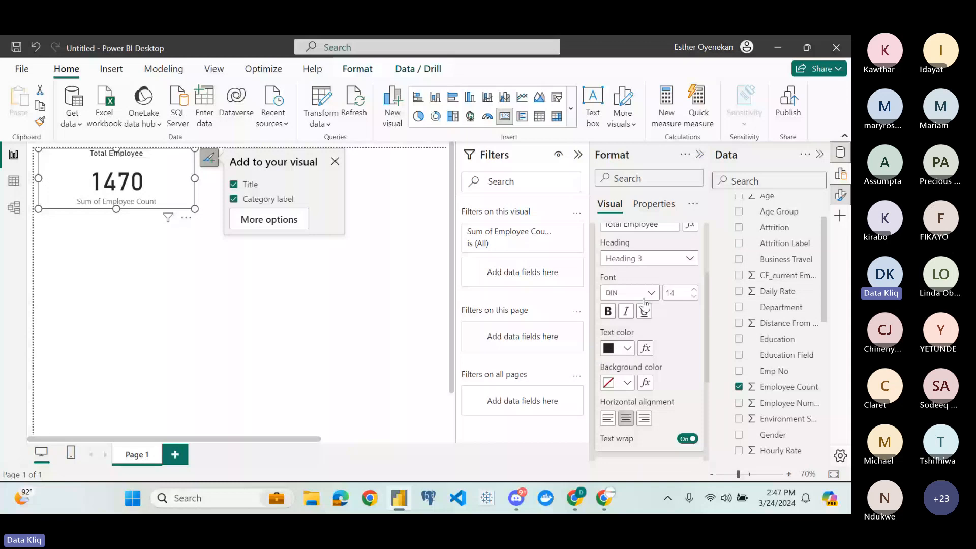
scroll(645, 304, up, 2)
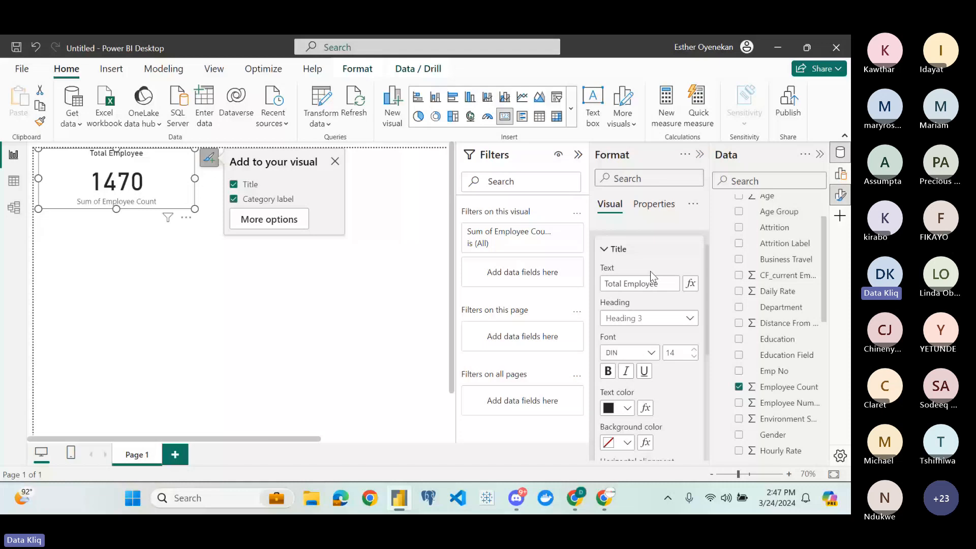
scroll(611, 257, up, 1)
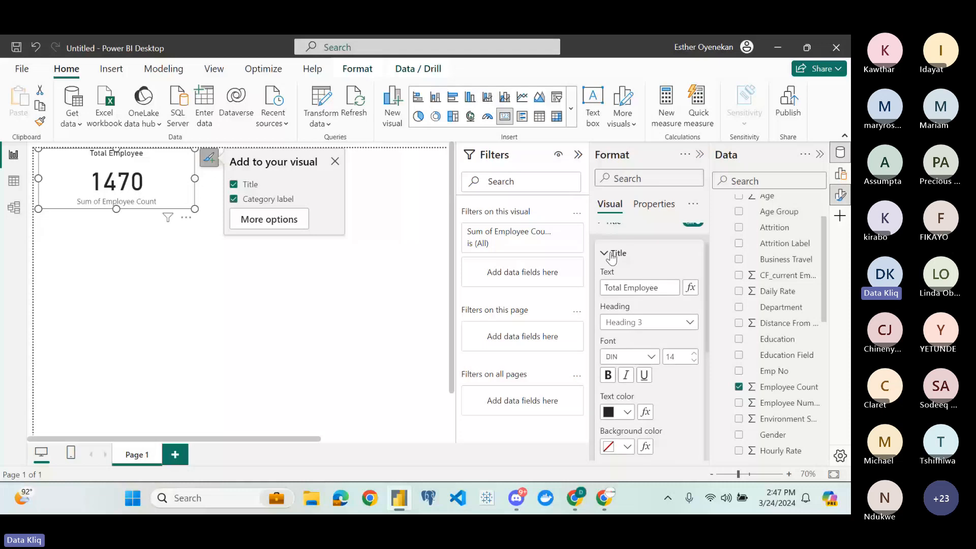
scroll(630, 285, down, 1)
click(653, 312)
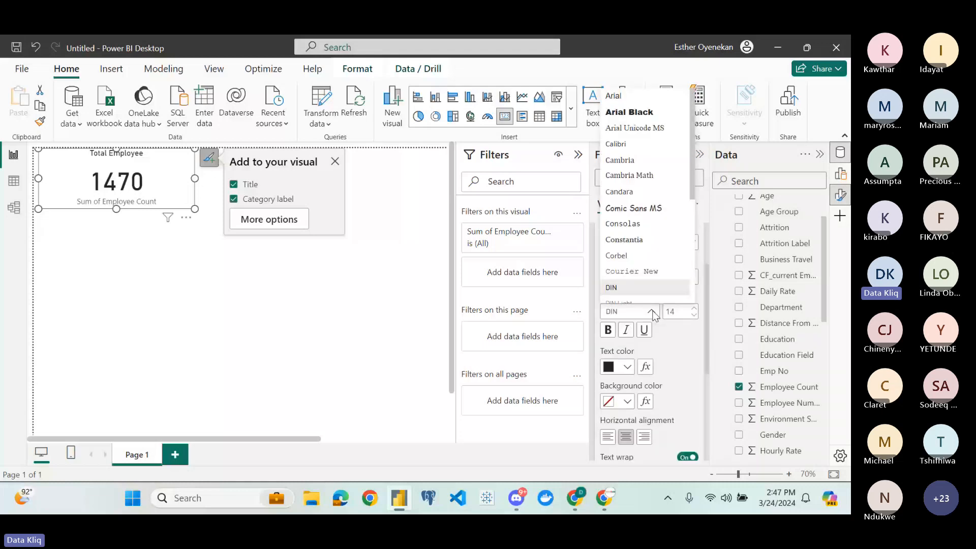
scroll(639, 242, down, 1)
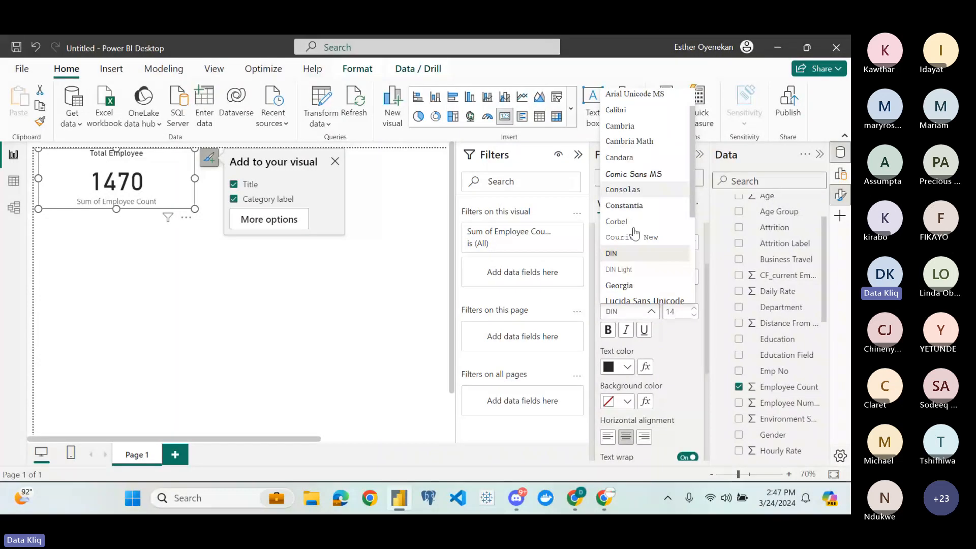
scroll(635, 232, down, 3)
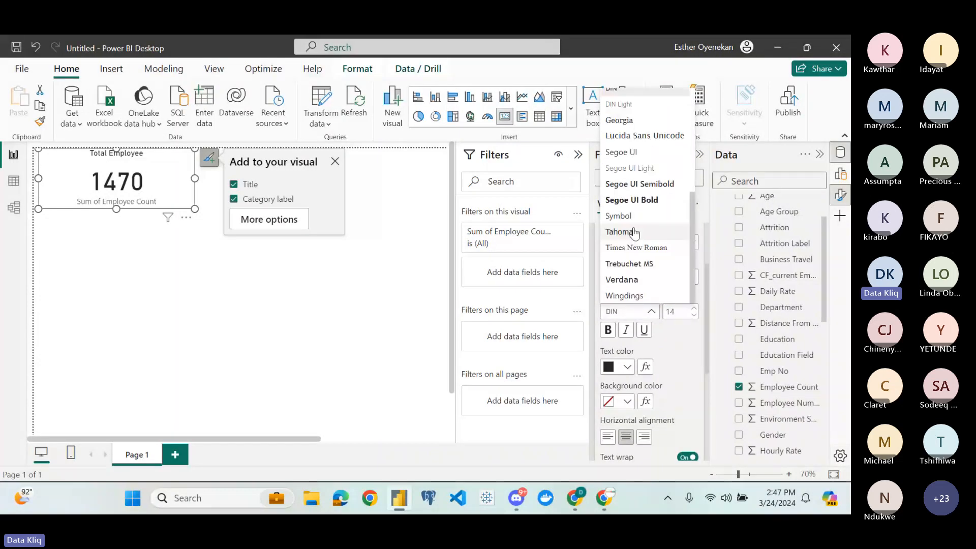
scroll(635, 233, up, 2)
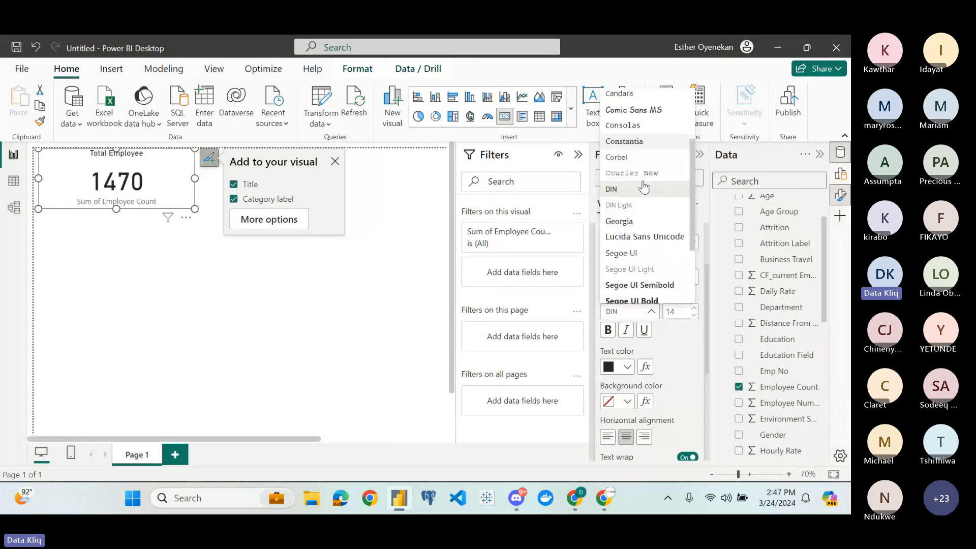
scroll(643, 188, down, 2)
scroll(644, 185, up, 4)
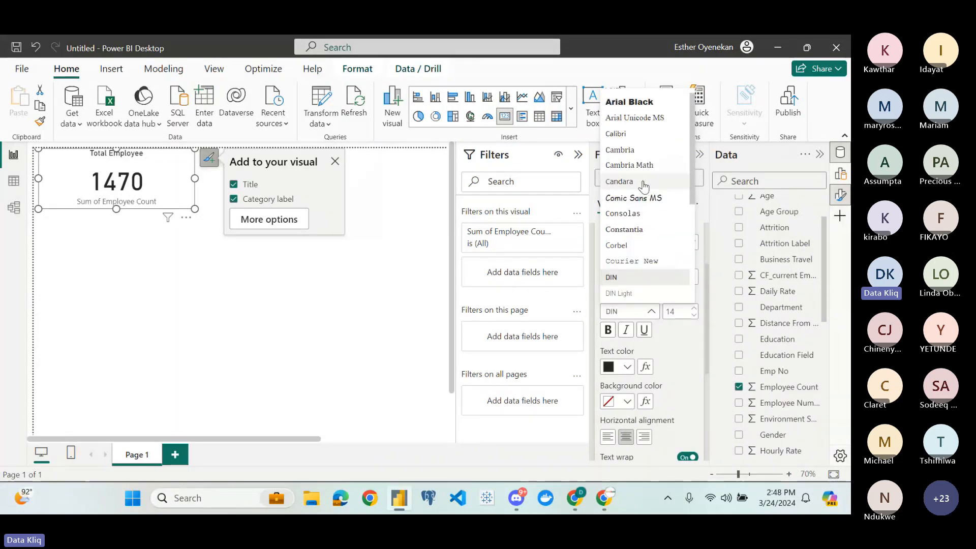
scroll(647, 213, down, 1)
scroll(649, 233, down, 2)
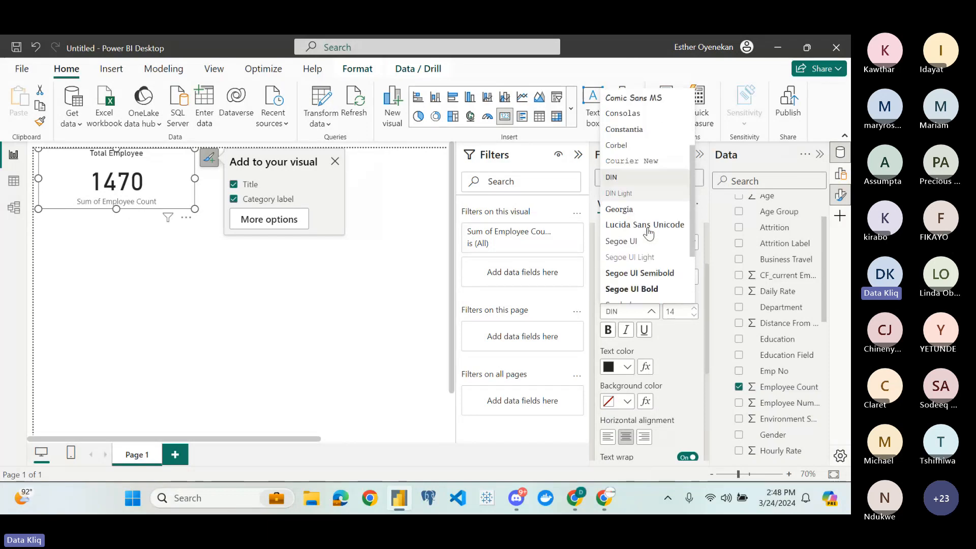
scroll(649, 233, down, 1)
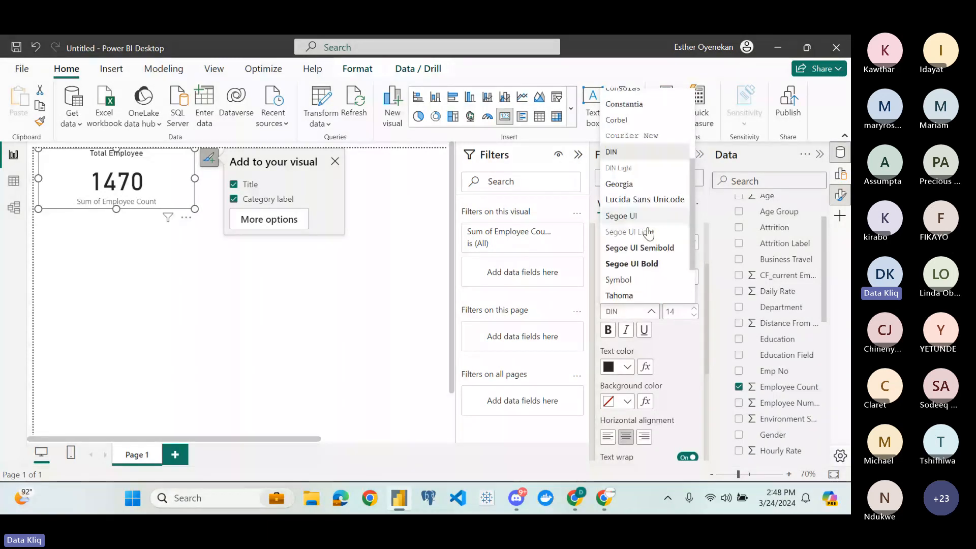
scroll(648, 233, down, 2)
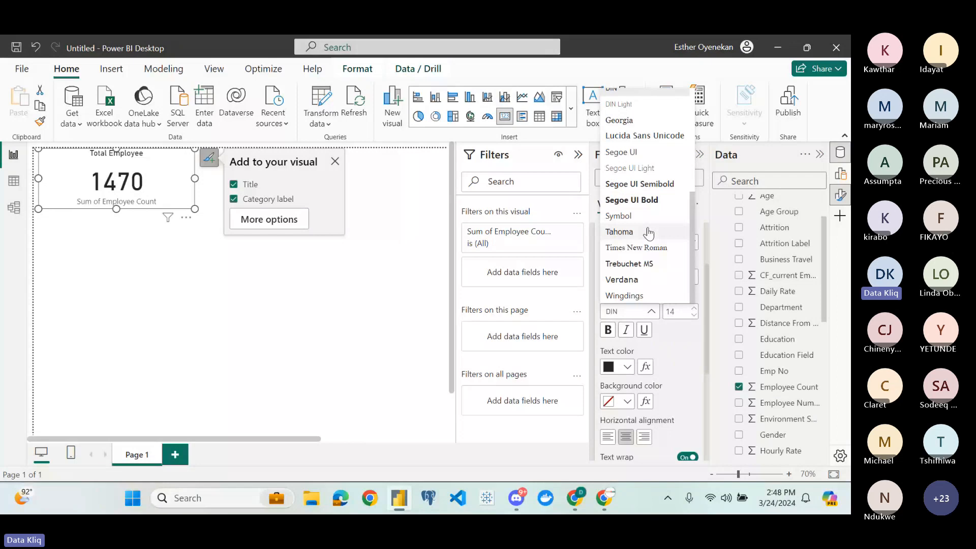
scroll(648, 233, up, 4)
scroll(649, 233, up, 1)
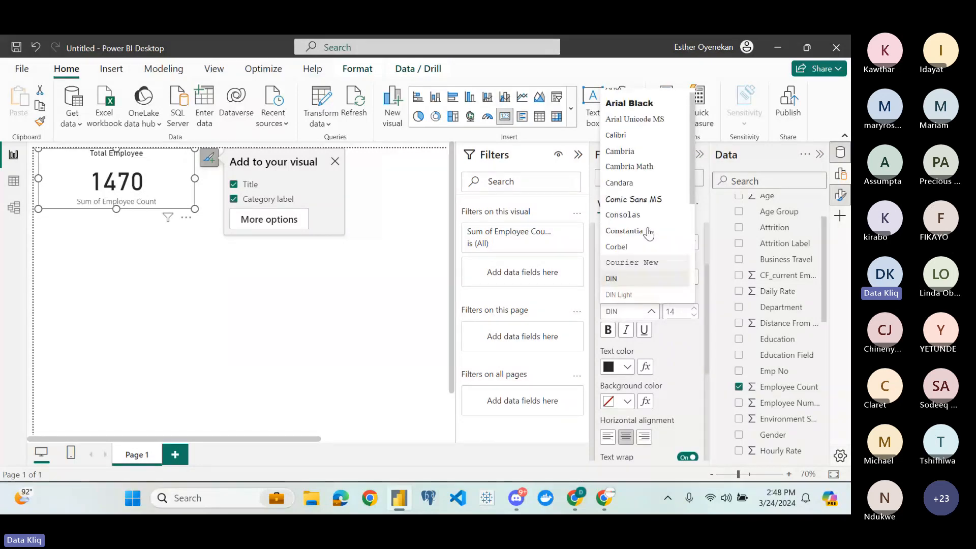
scroll(647, 230, up, 1)
click(706, 220)
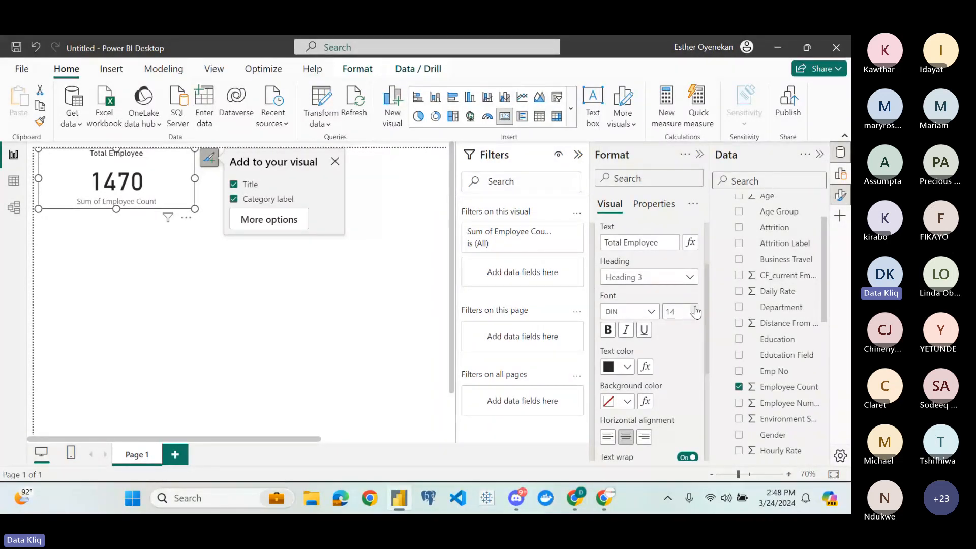
Try a font size of 16 on the card title and return it to 14
double_click(695, 308)
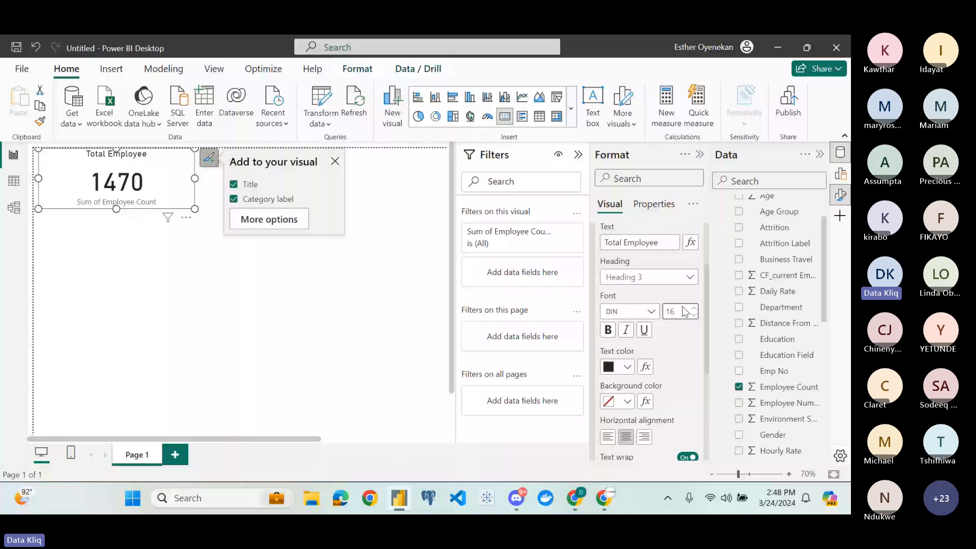
double_click(694, 315)
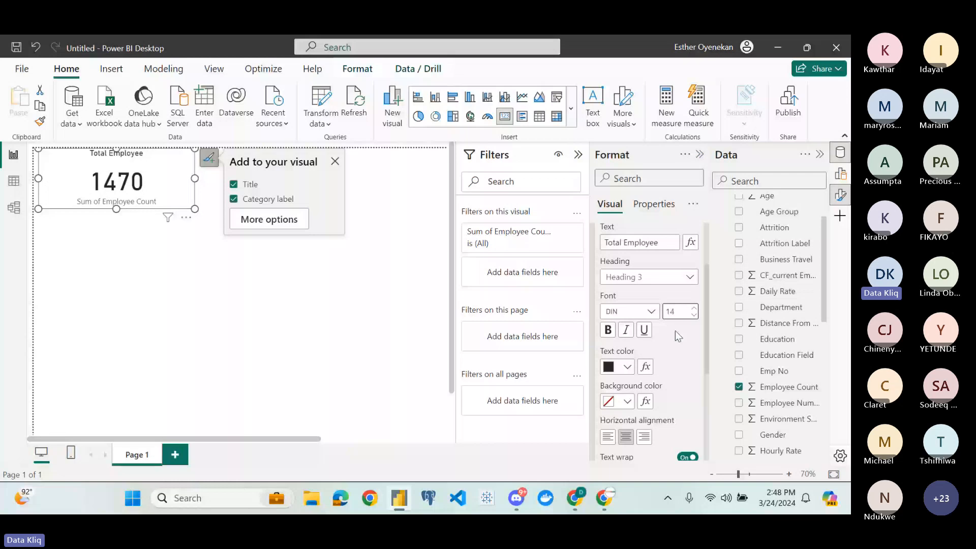
Try blue as the card title's text color, and set the color to black
scroll(675, 331, down, 1)
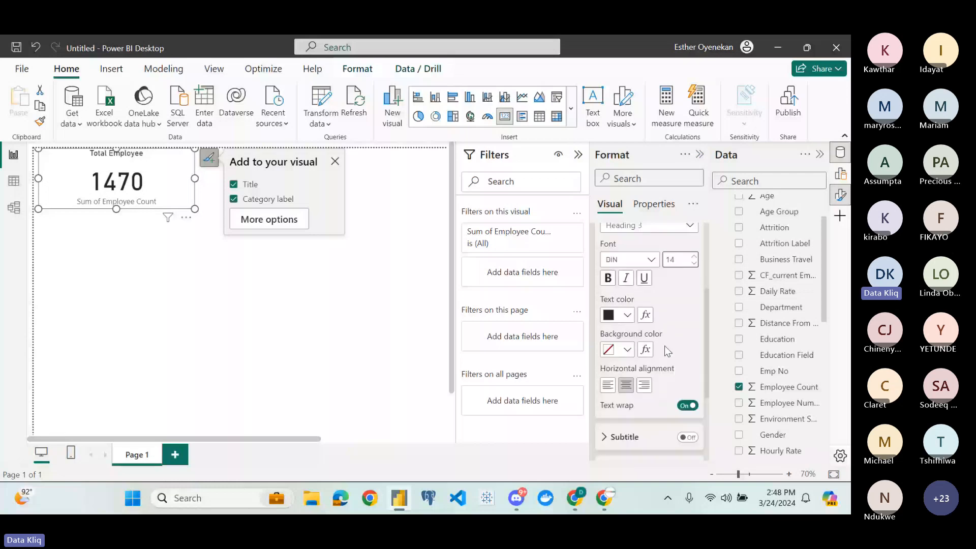
click(628, 315)
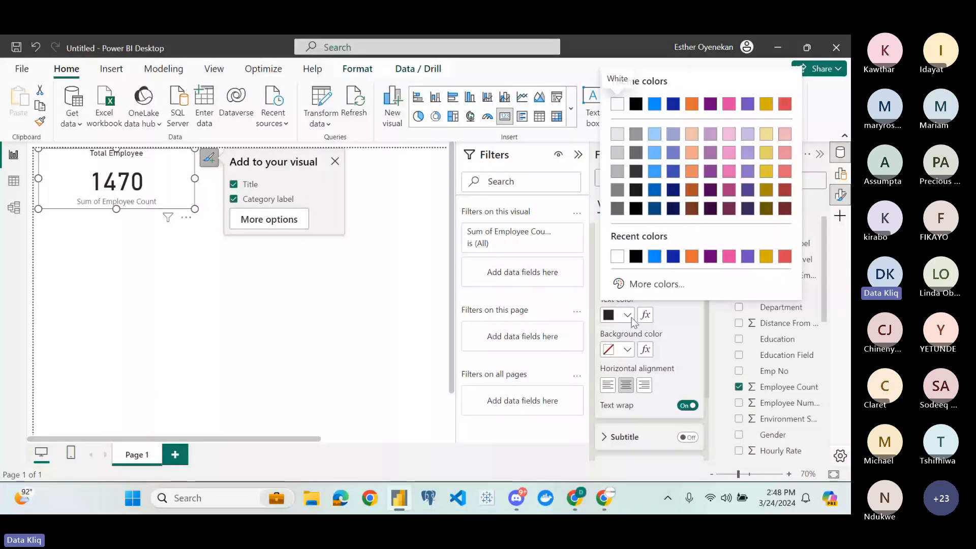
click(650, 255)
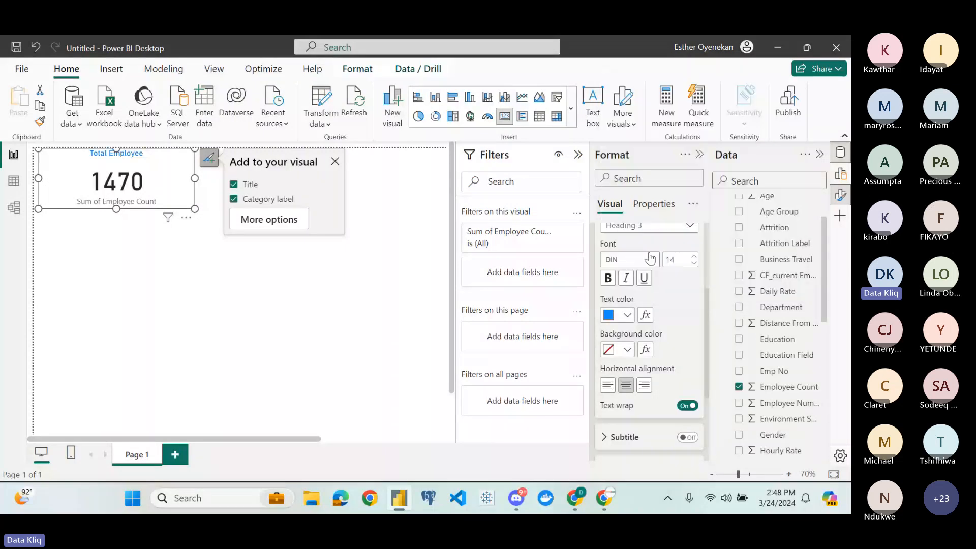
click(628, 315)
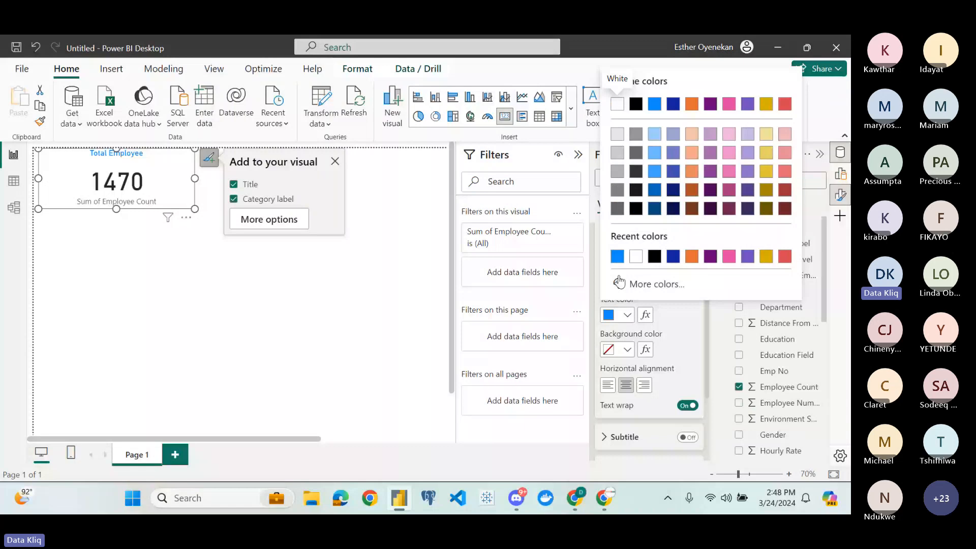
click(655, 256)
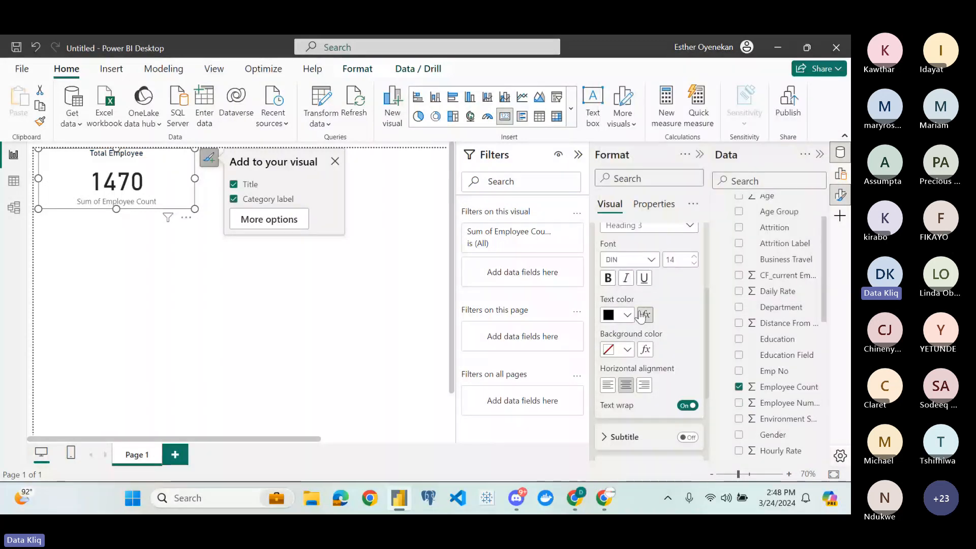
Try light pink as the card title's background color and return it to No Fill
click(628, 349)
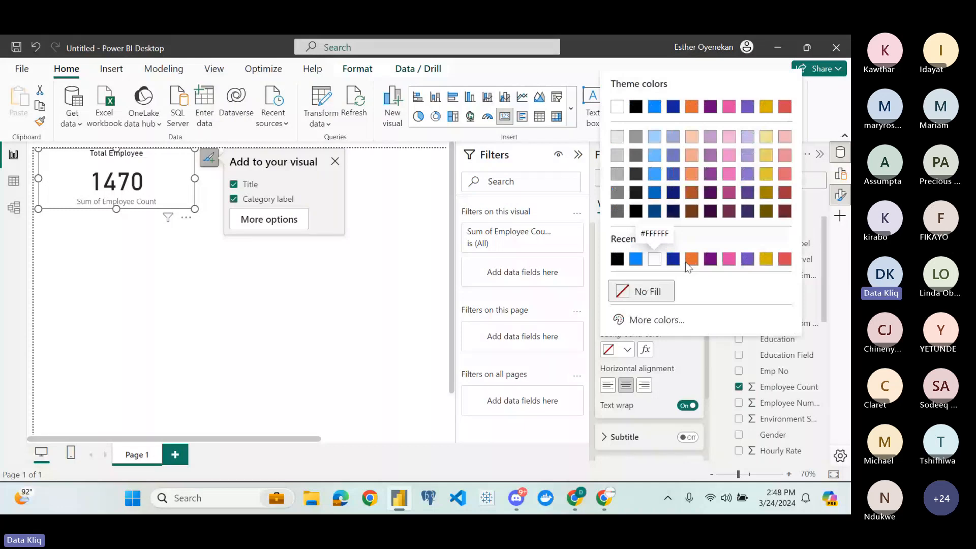
click(729, 155)
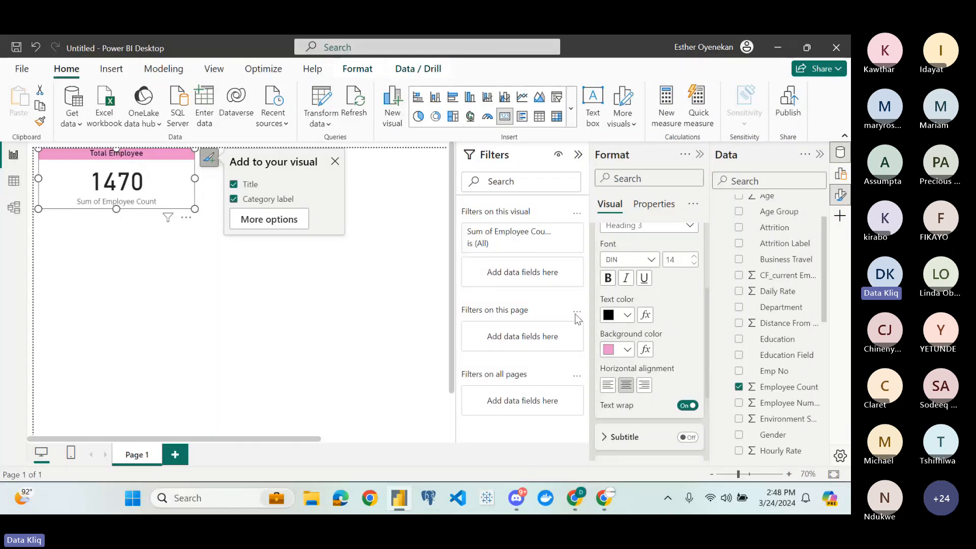
click(627, 349)
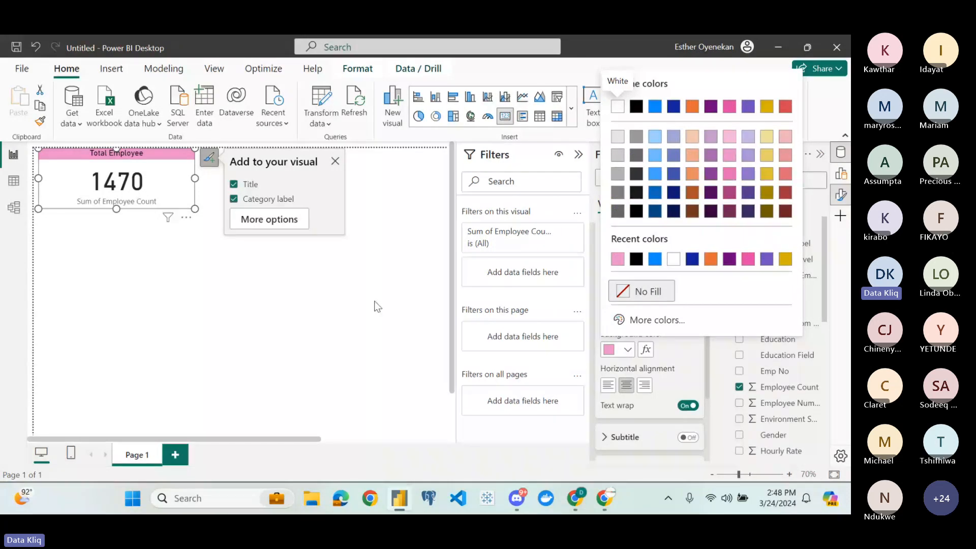
click(642, 291)
scroll(617, 254, up, 3)
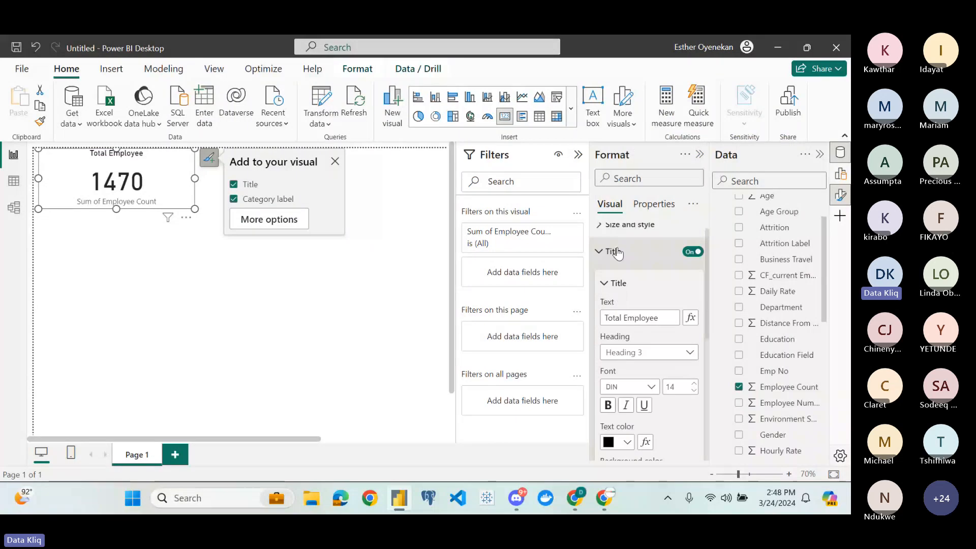
click(618, 254)
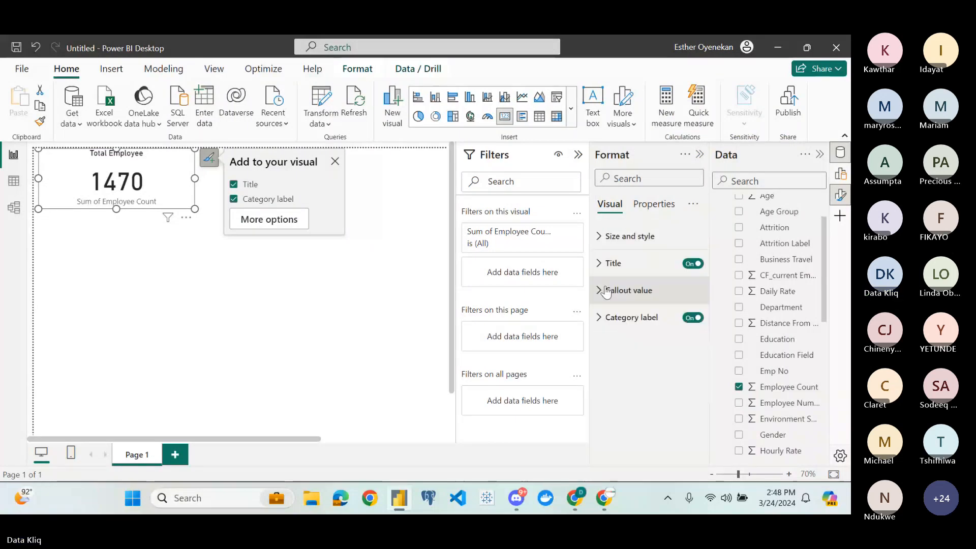
Check the callout value's display unit choices, try pink as its color, and set the color to black
click(607, 293)
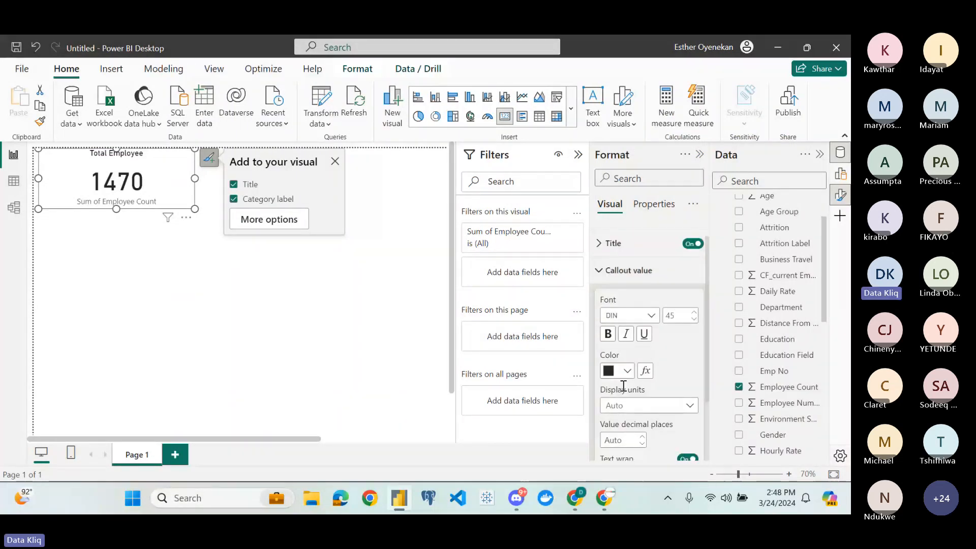
scroll(613, 386, down, 2)
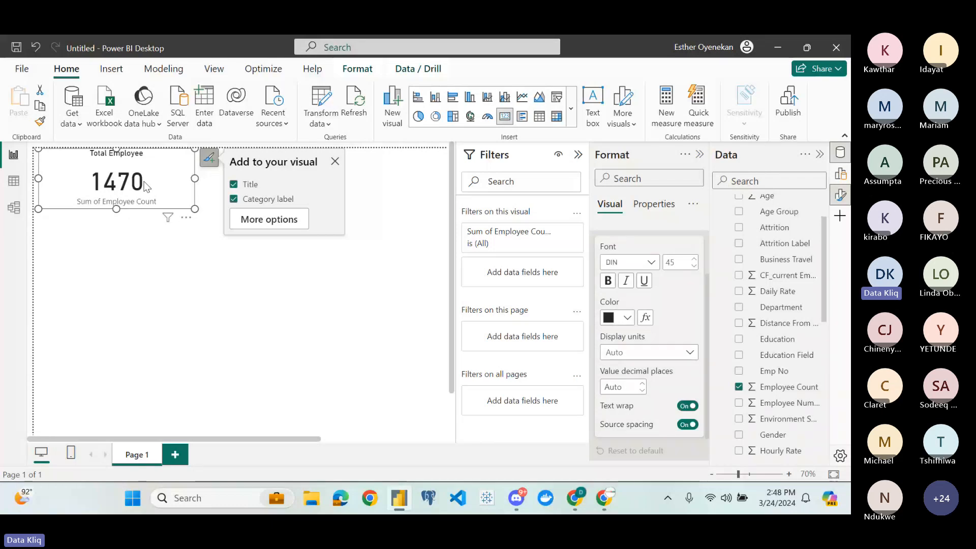
click(681, 353)
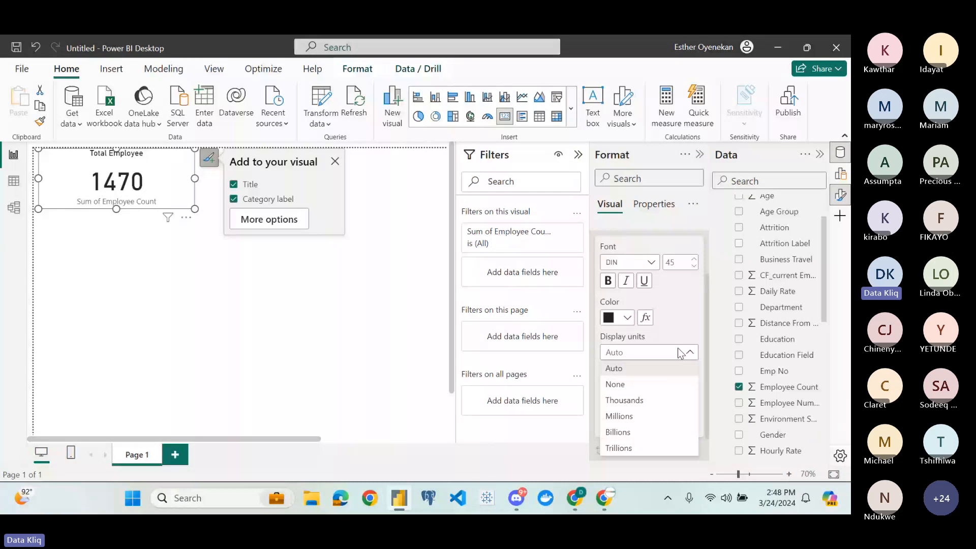
click(627, 317)
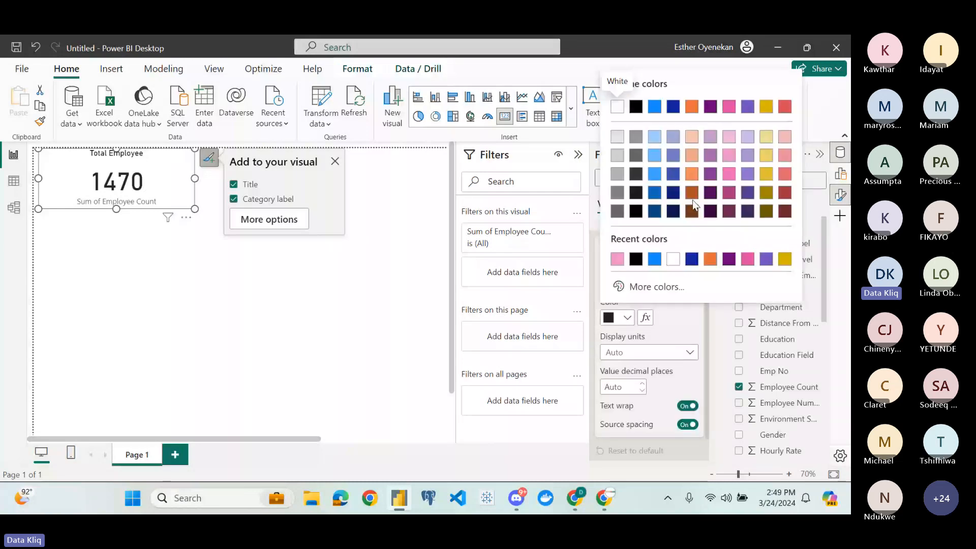
click(730, 176)
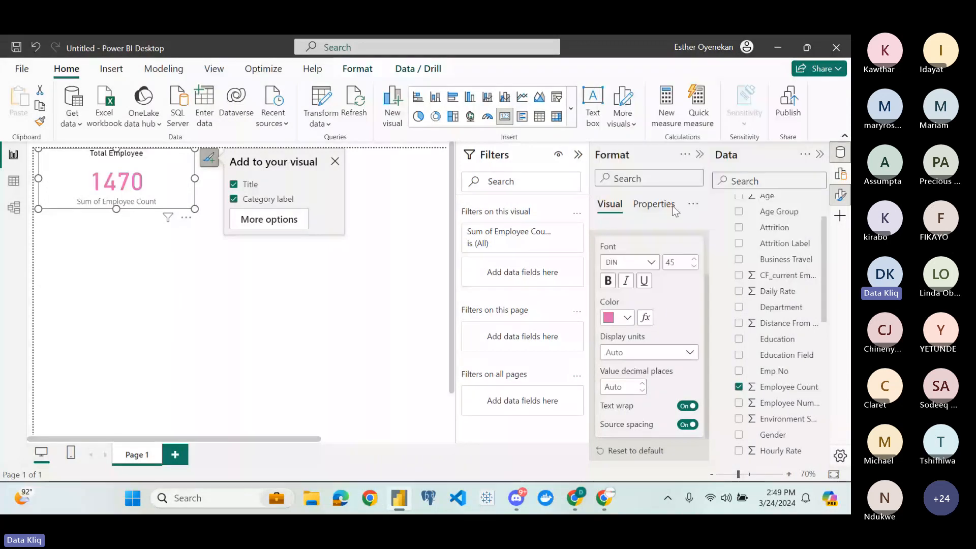
click(626, 318)
click(655, 259)
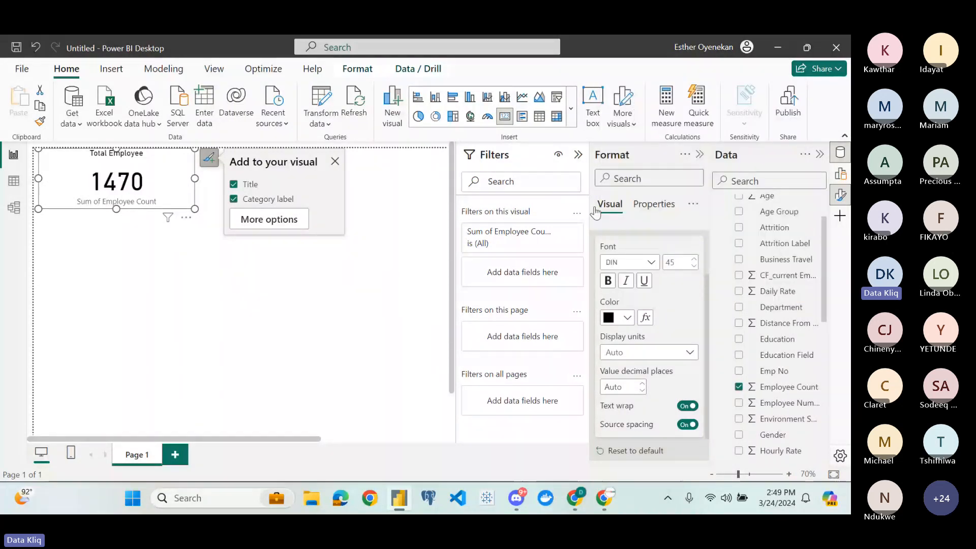
Try 1 decimal place on the card's callout value, and set the decimal places to 0
scroll(644, 377, down, 1)
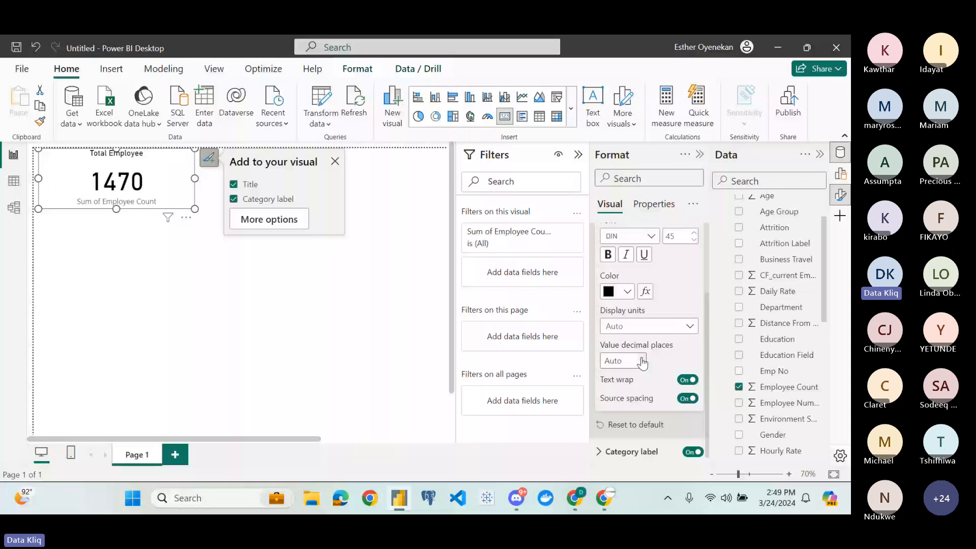
click(628, 360)
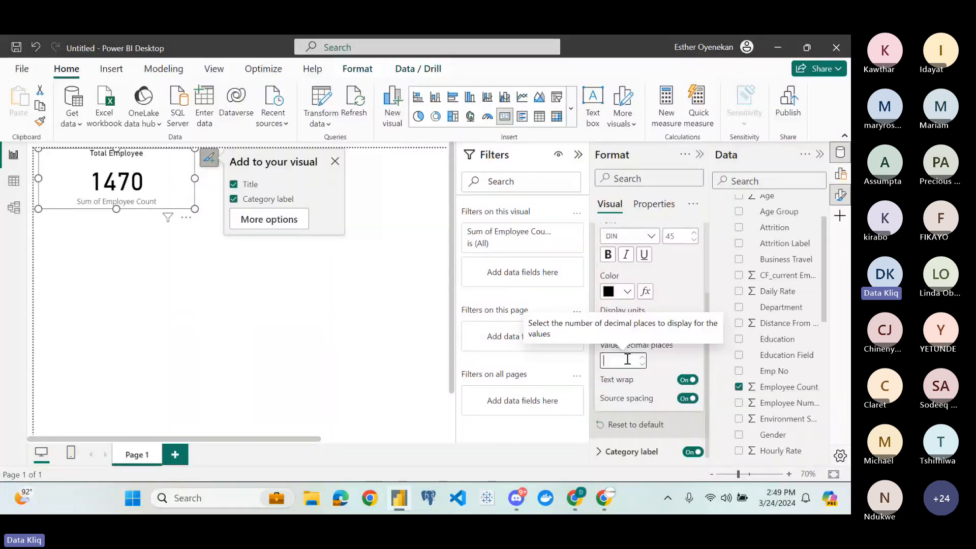
text(1)
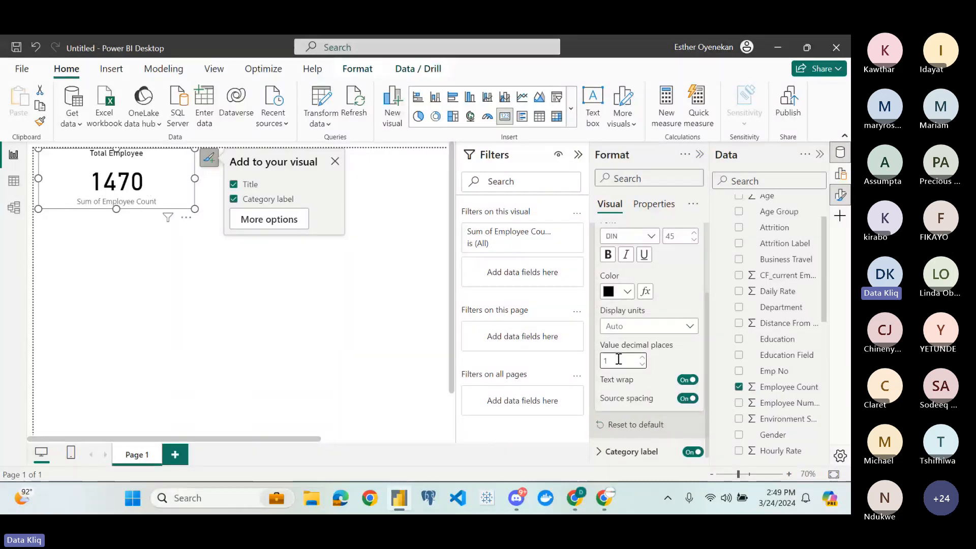
click(619, 359)
key(BackSpace)
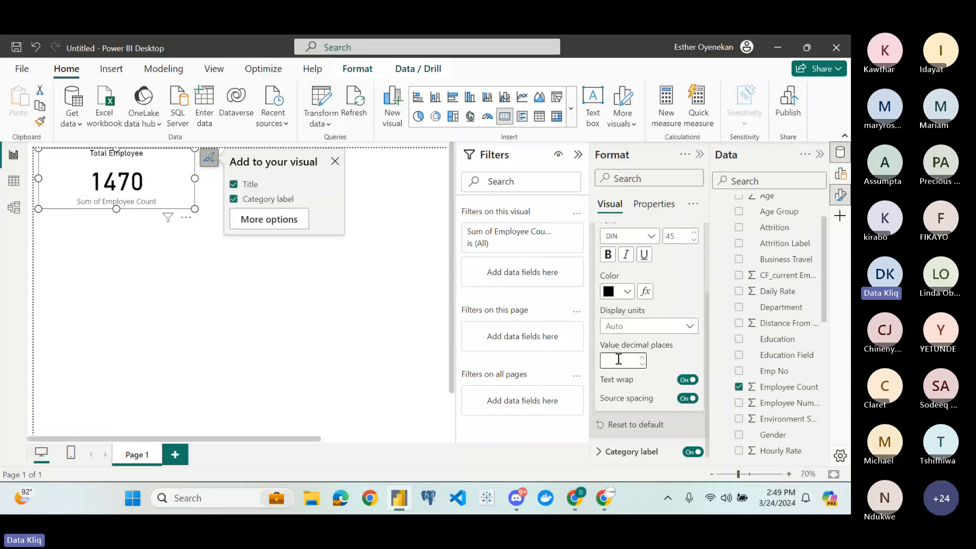
text(0)
scroll(664, 287, up, 2)
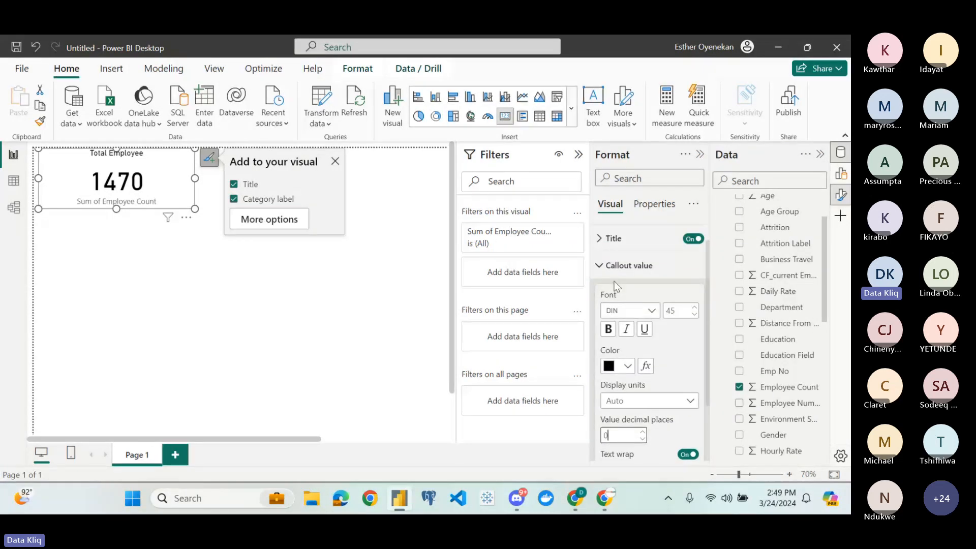
click(599, 266)
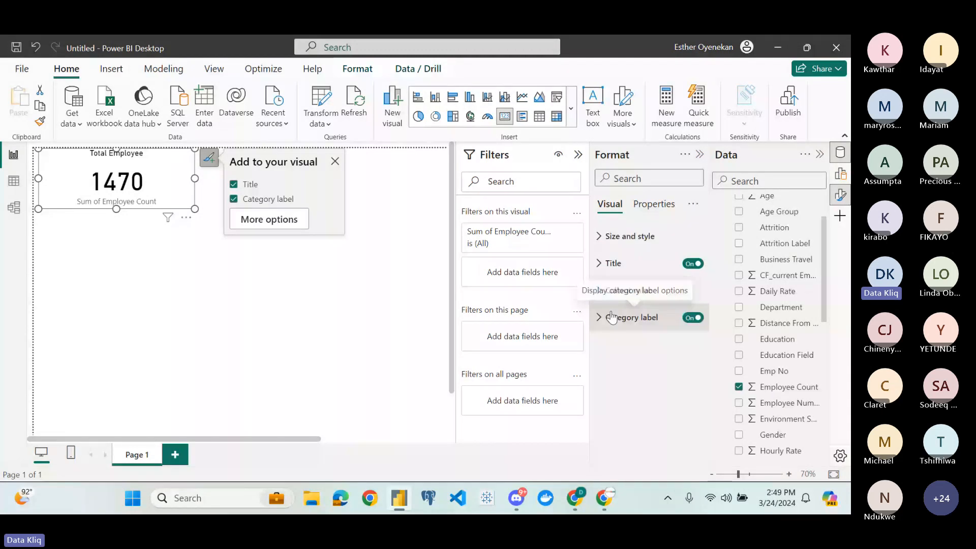
click(612, 317)
click(603, 320)
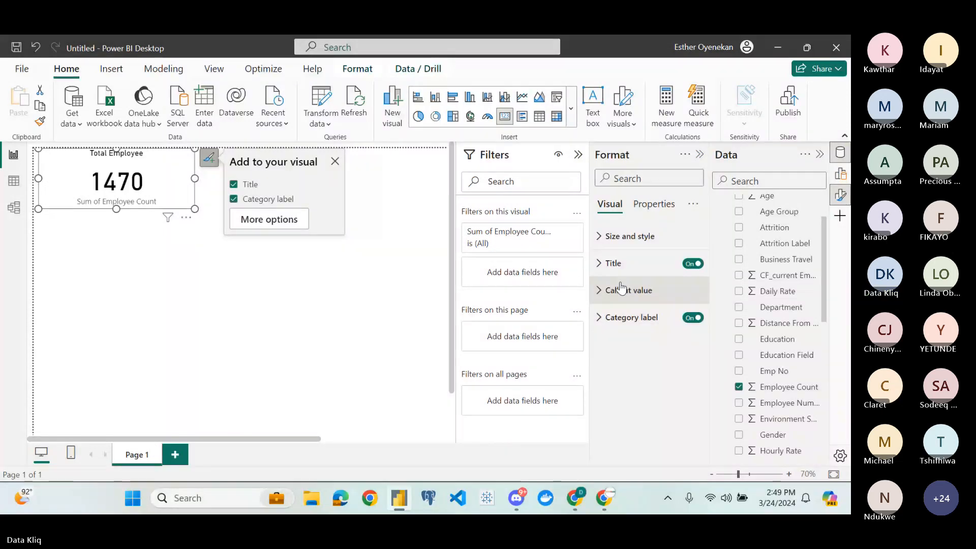
Try dark blue as the background color of the card's header icons and return it to white
click(662, 209)
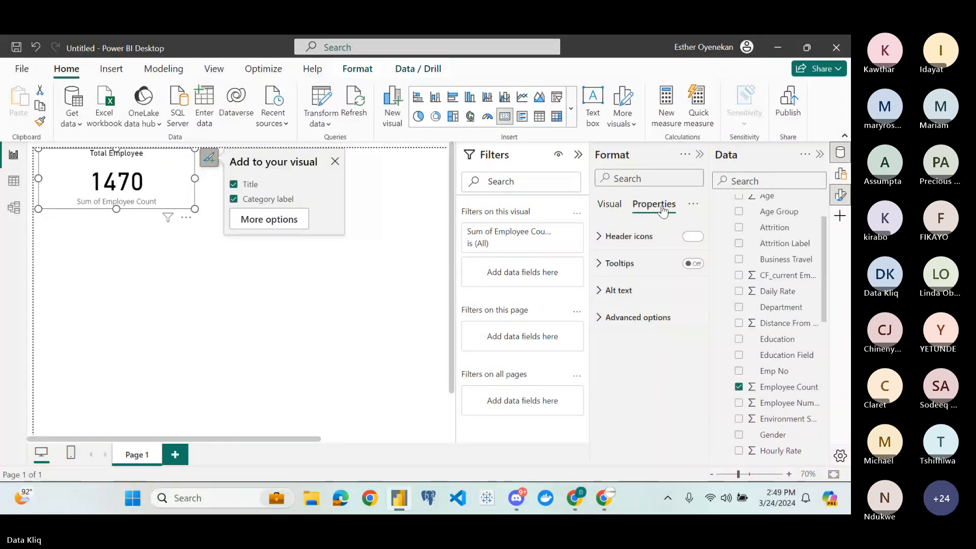
click(616, 237)
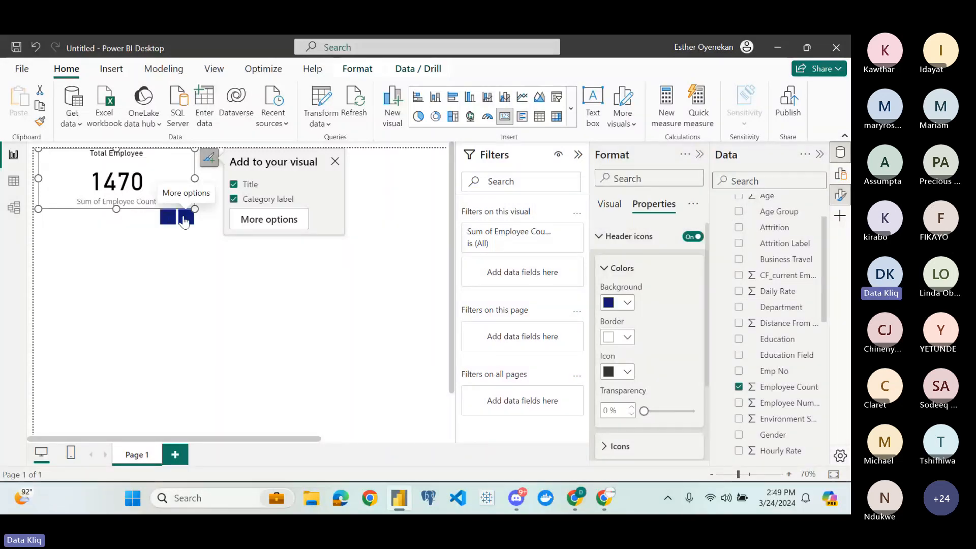
click(185, 219)
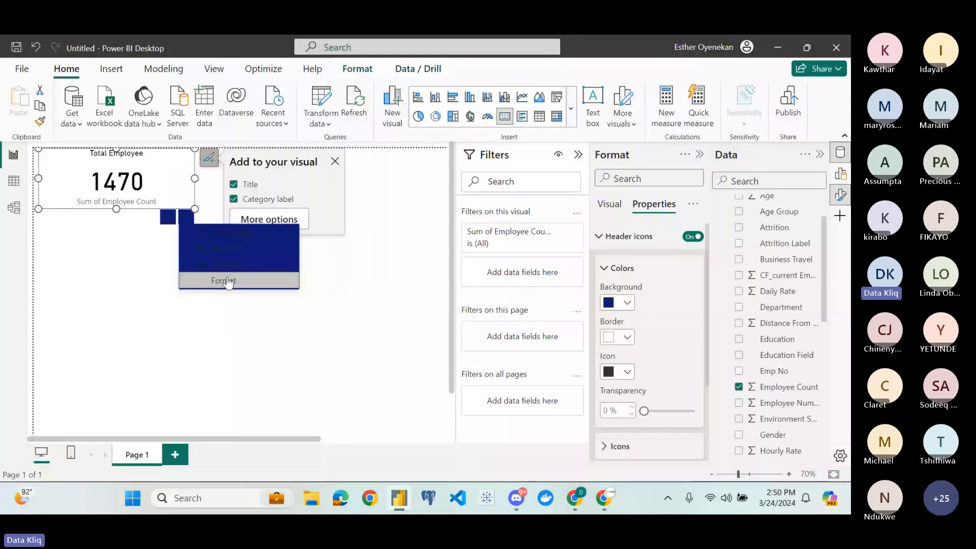
mouse_move(169, 228)
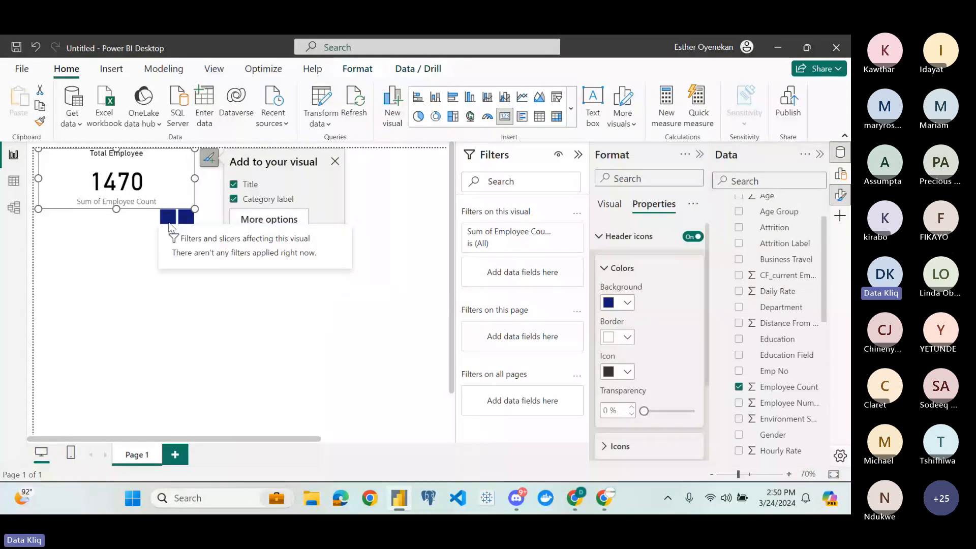
click(627, 303)
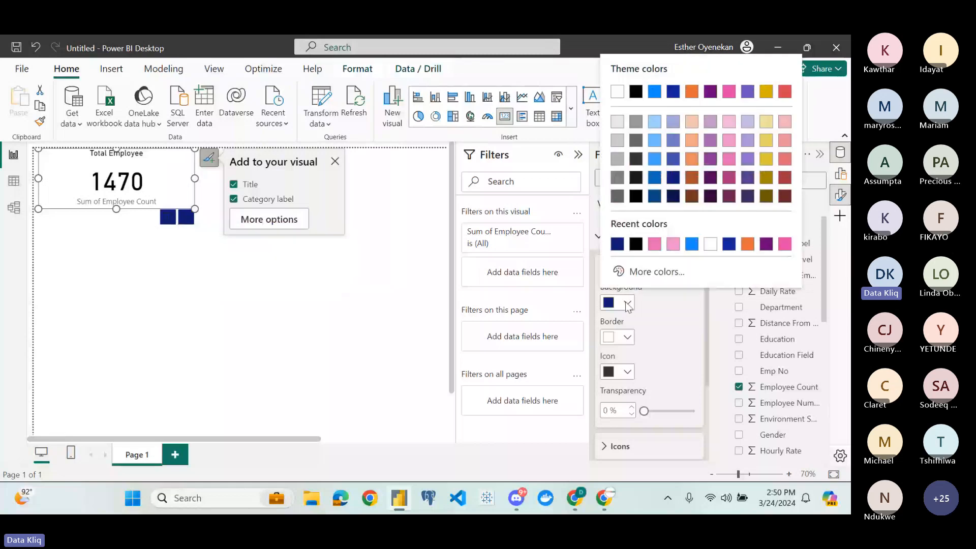
click(710, 245)
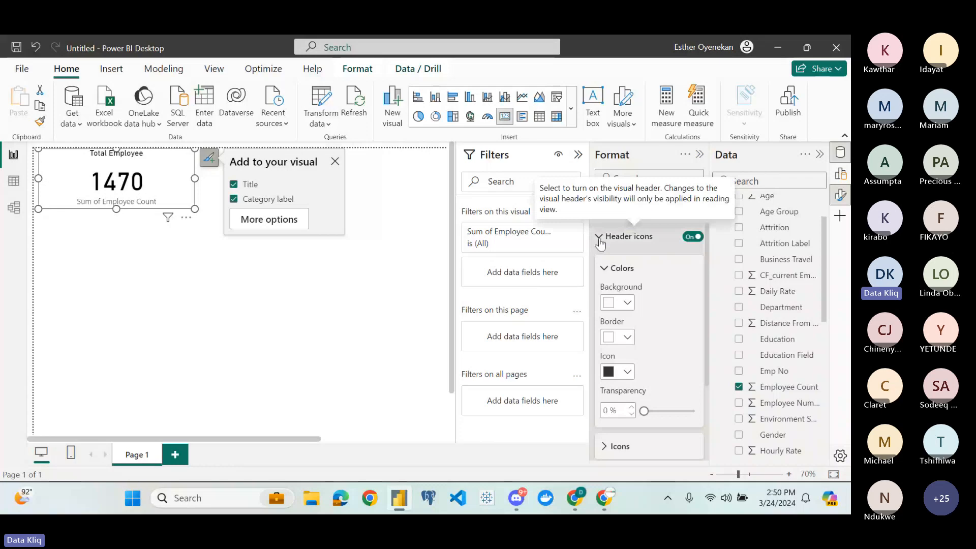
Look through the list of individual header icons that can be shown or hidden on the card
scroll(613, 406, down, 1)
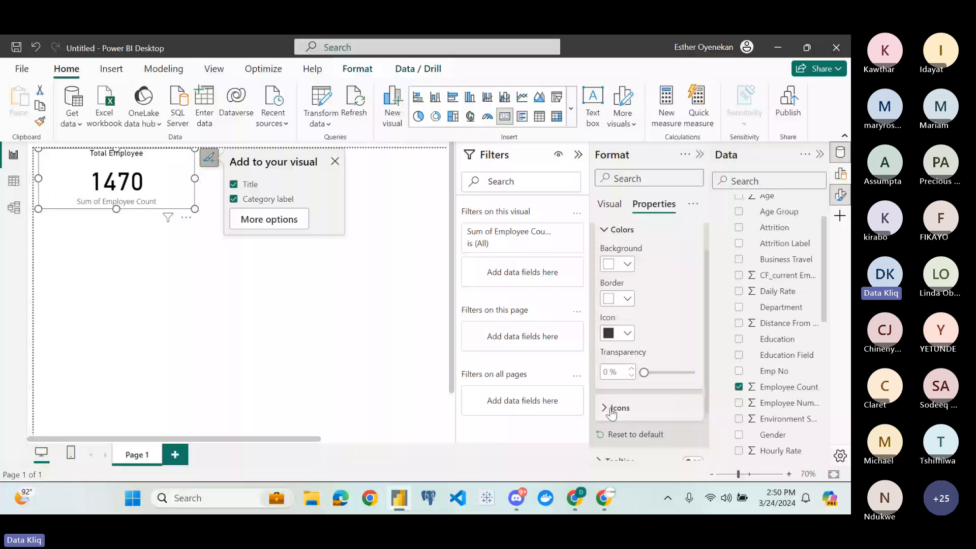
click(611, 413)
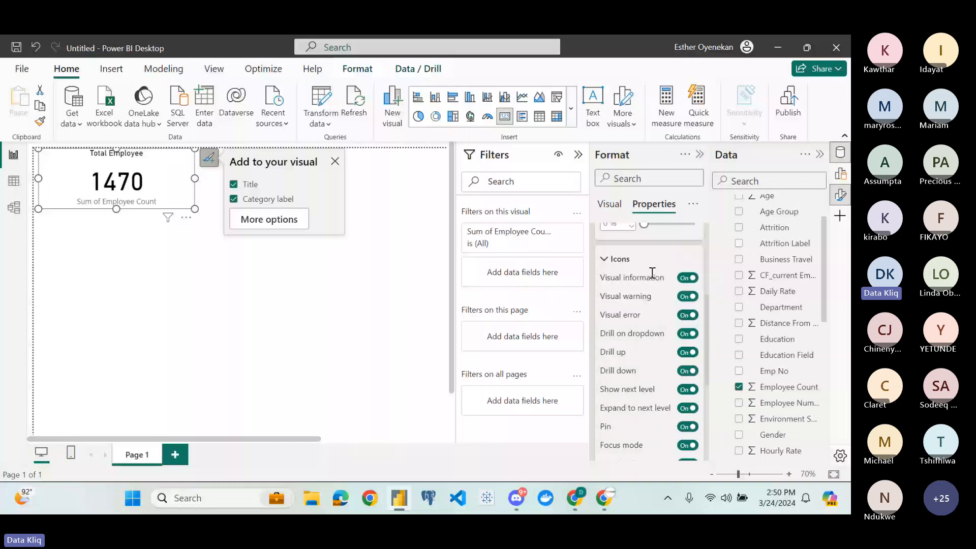
click(616, 259)
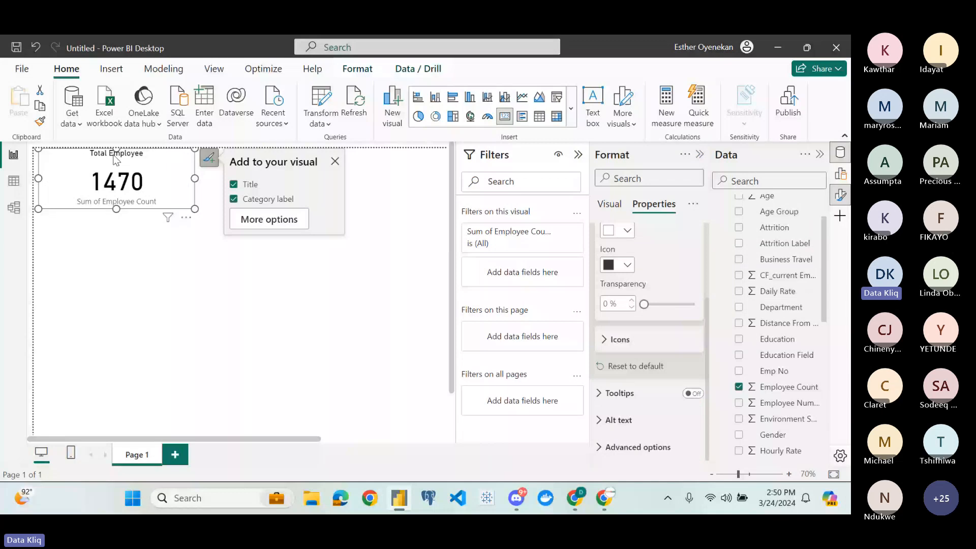
Give the card the alt text "Total employee count is 1470"
click(608, 422)
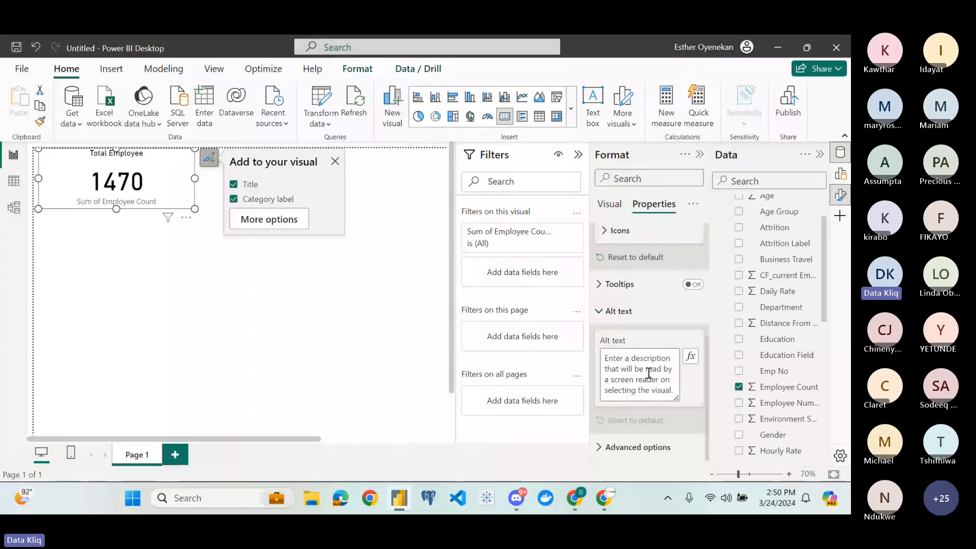
click(621, 359)
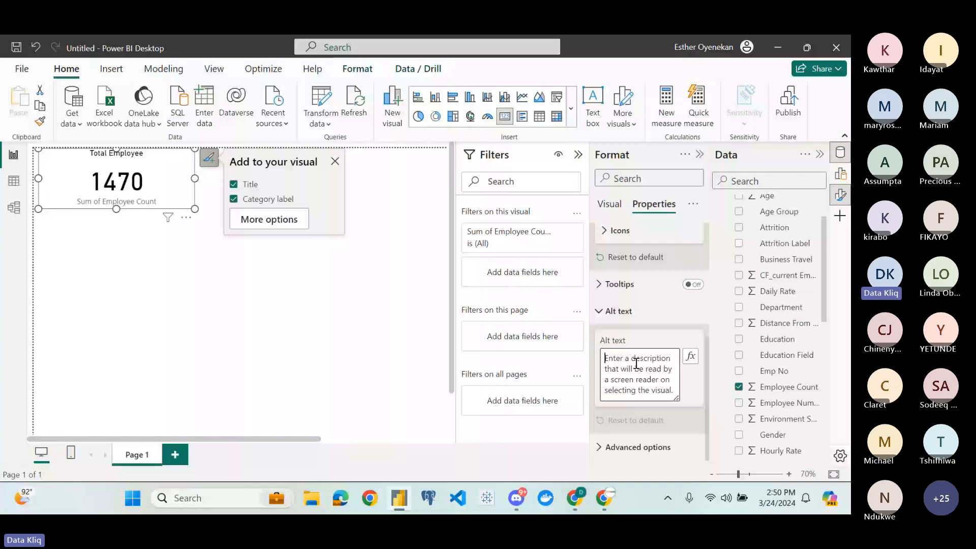
text(Tota)
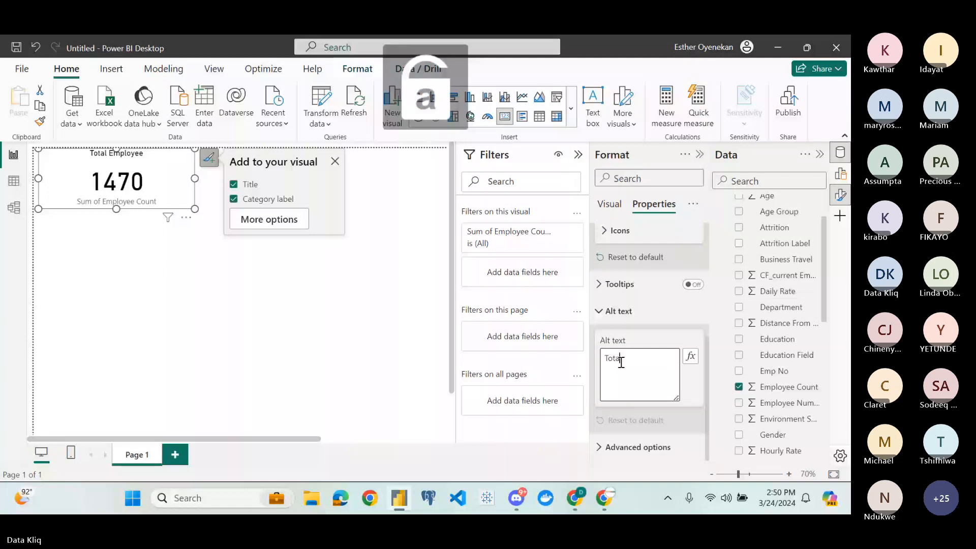
text(l employee co)
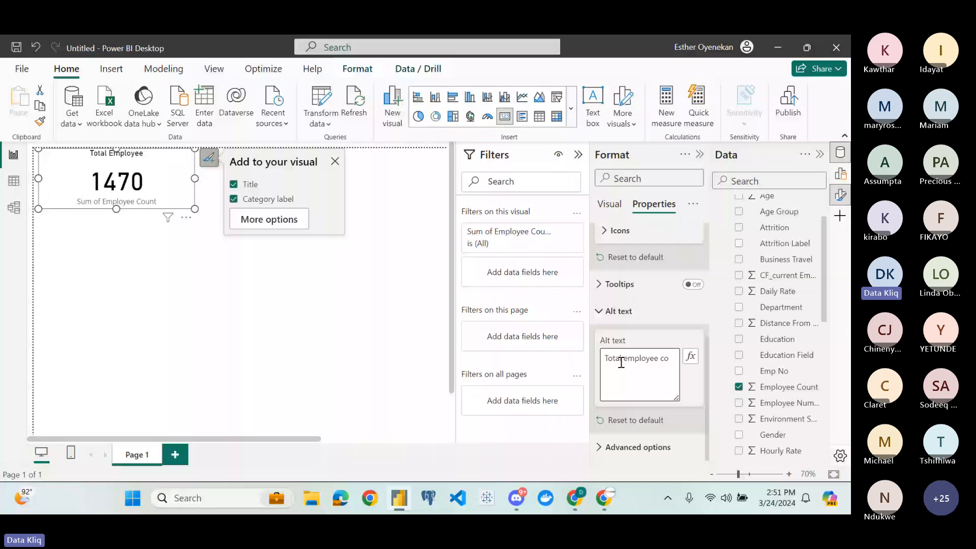
text(unt is 1470)
click(609, 316)
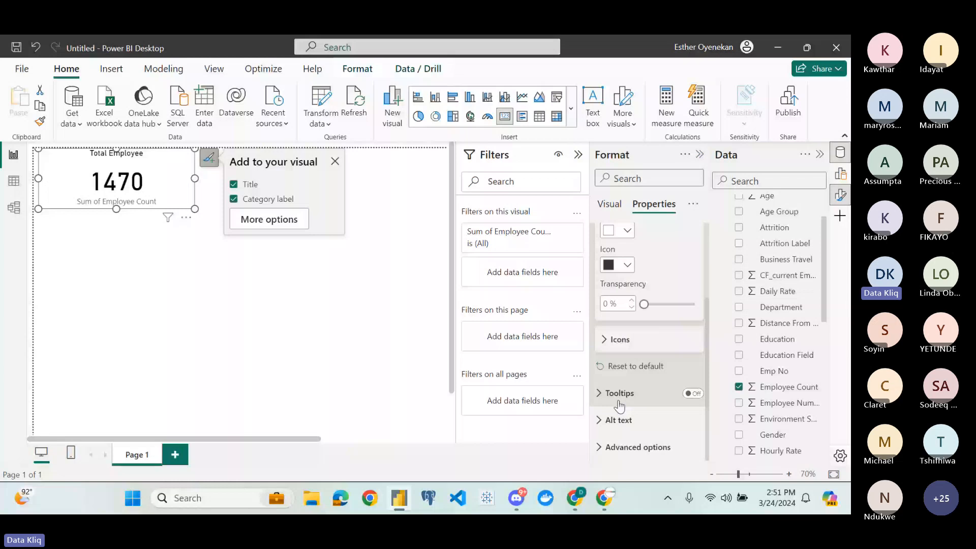
Examine the card's advanced options, including the layer order setting
click(638, 447)
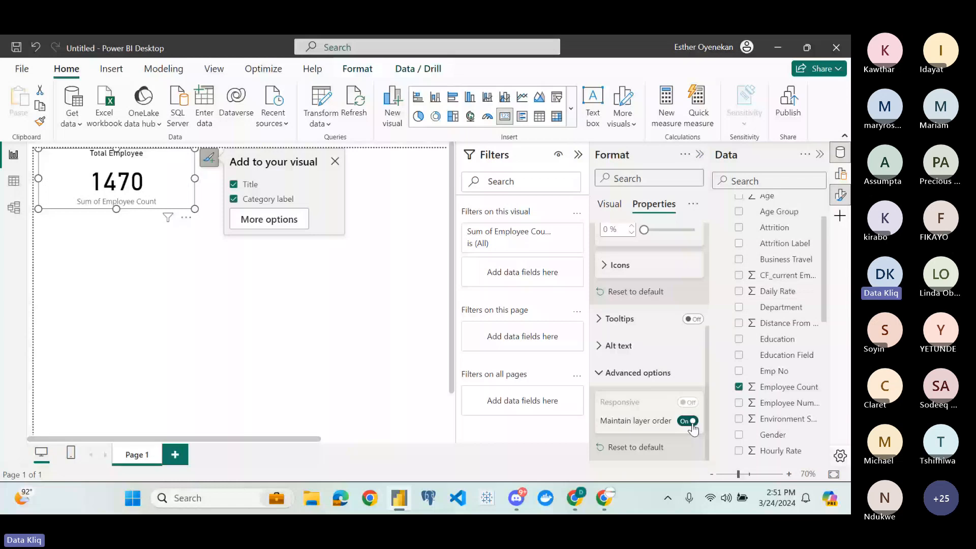
Collapse the expanded property sections and hide the Total Employee card's category label
click(605, 375)
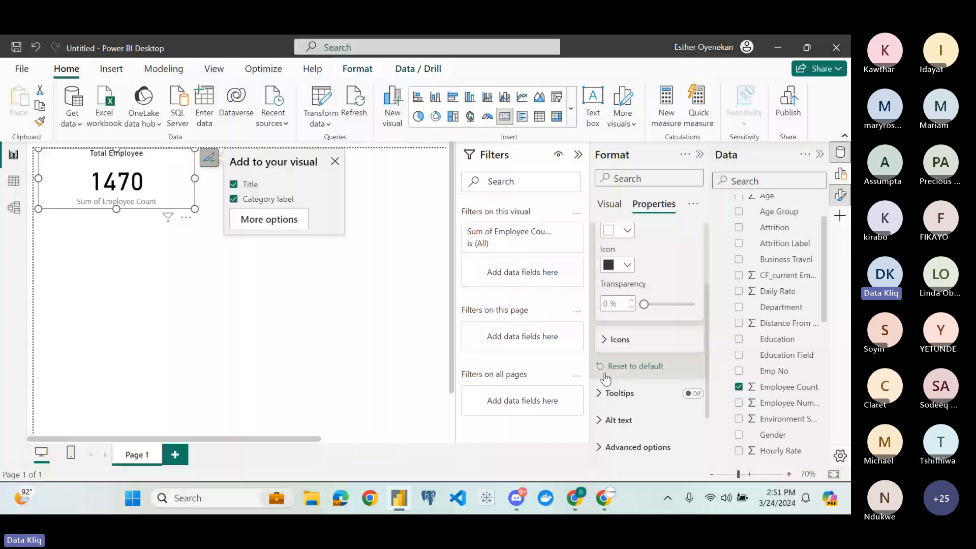
scroll(605, 379, up, 3)
click(600, 236)
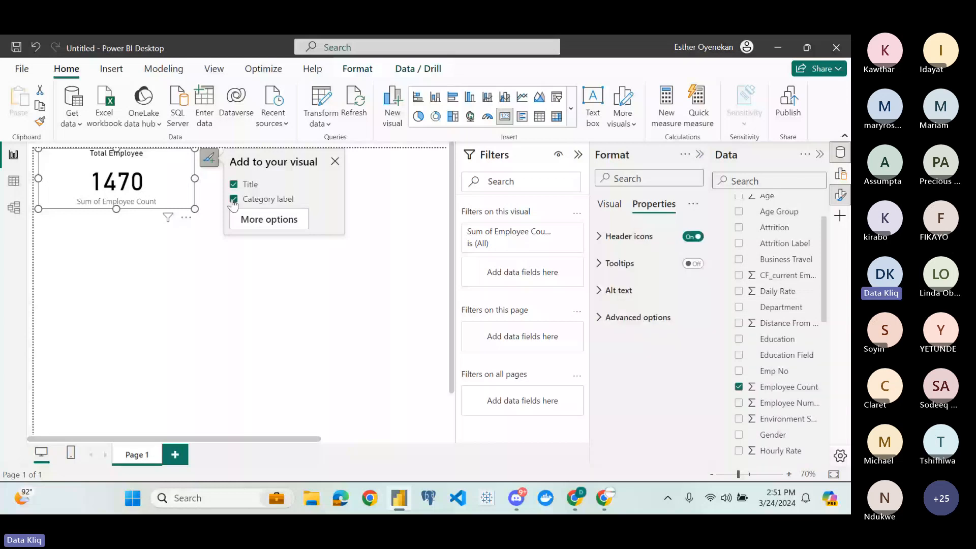
click(234, 199)
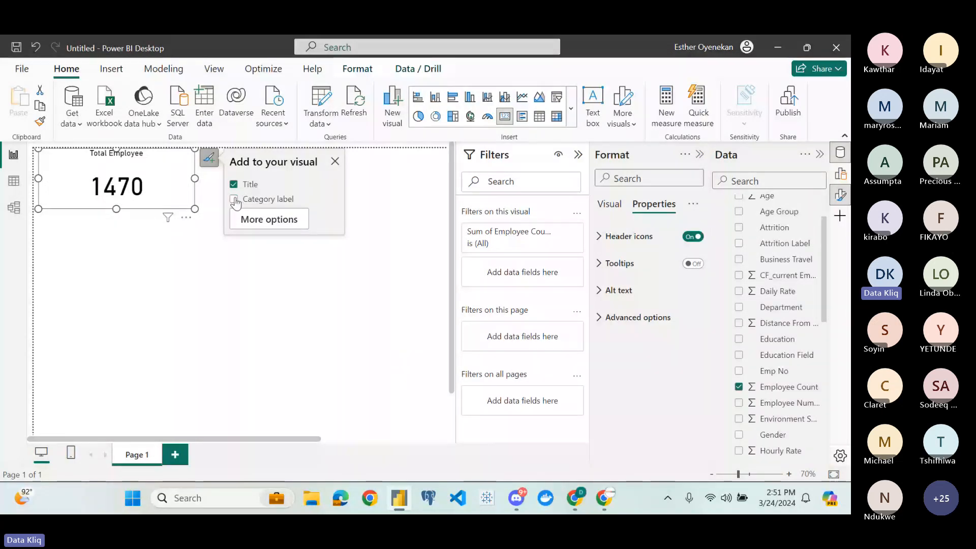
click(234, 199)
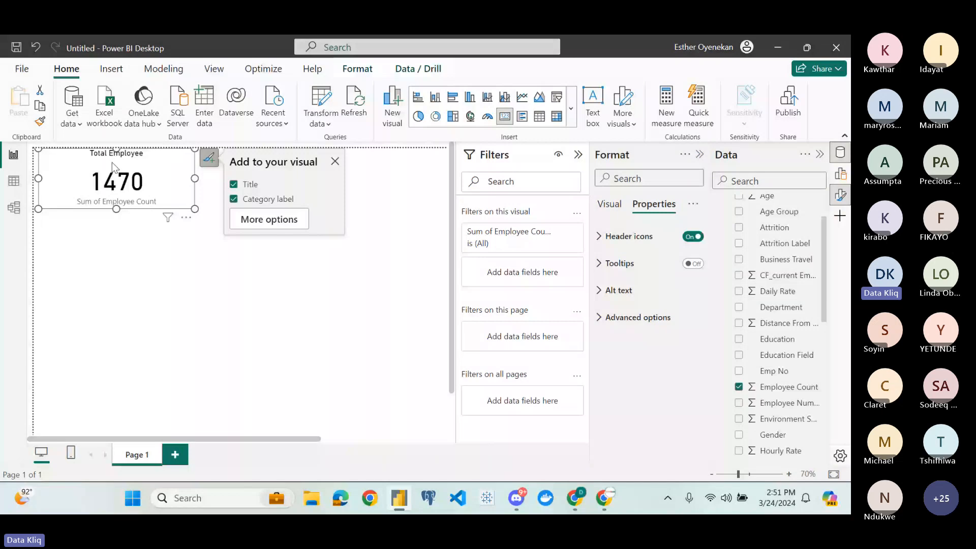
click(234, 200)
click(335, 162)
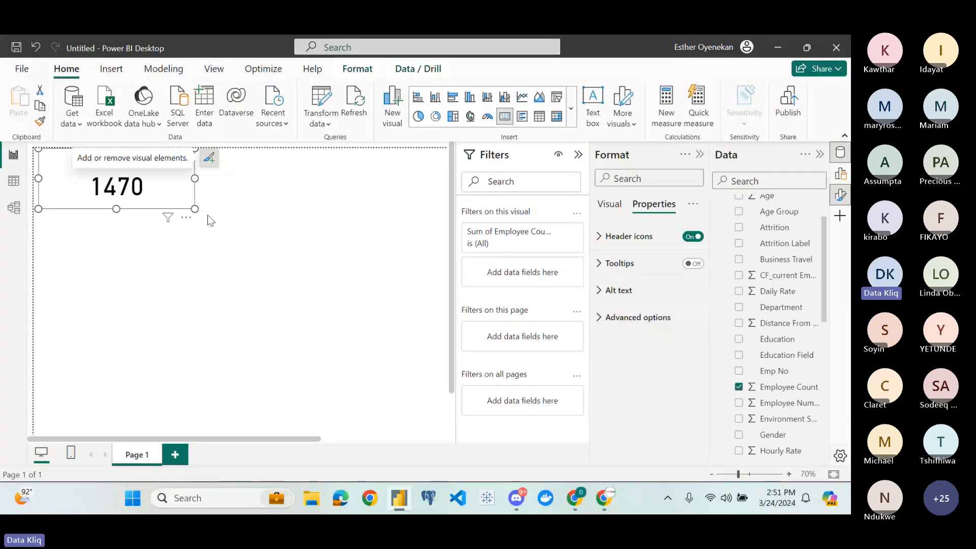
Collapse the Filters and Format panes, and resize the Total Employee card to about 280 by 144, placed slightly lower on the canvas
click(578, 155)
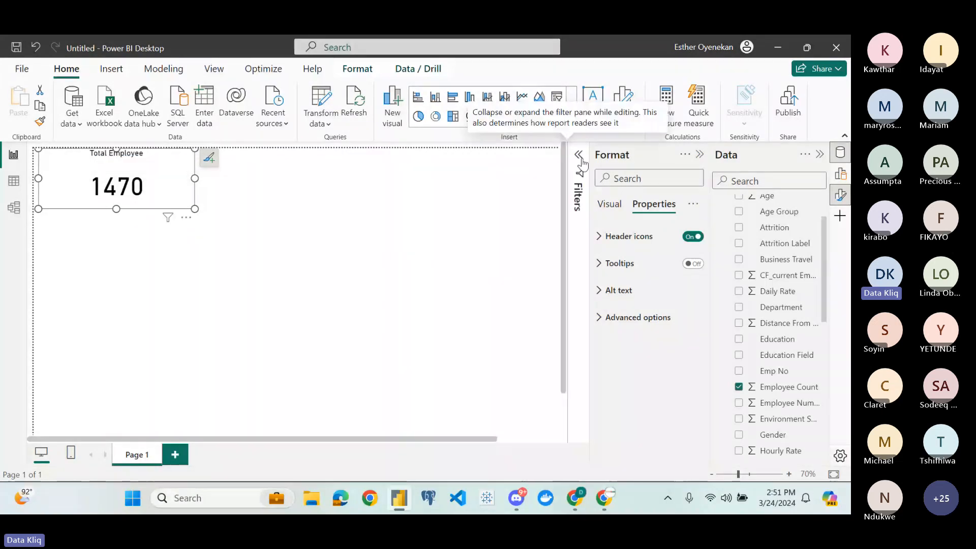
click(699, 155)
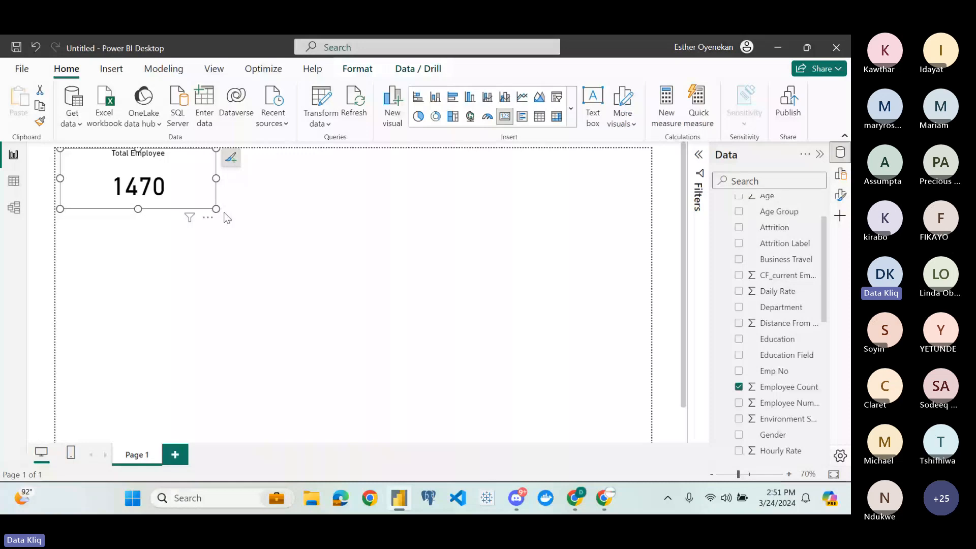
drag(217, 209, 192, 215)
drag(171, 174, 171, 197)
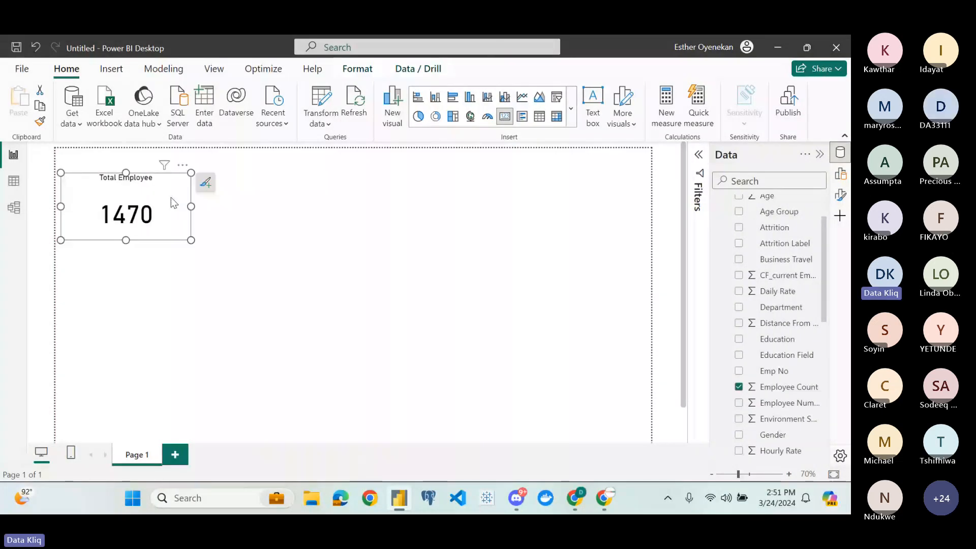
click(219, 232)
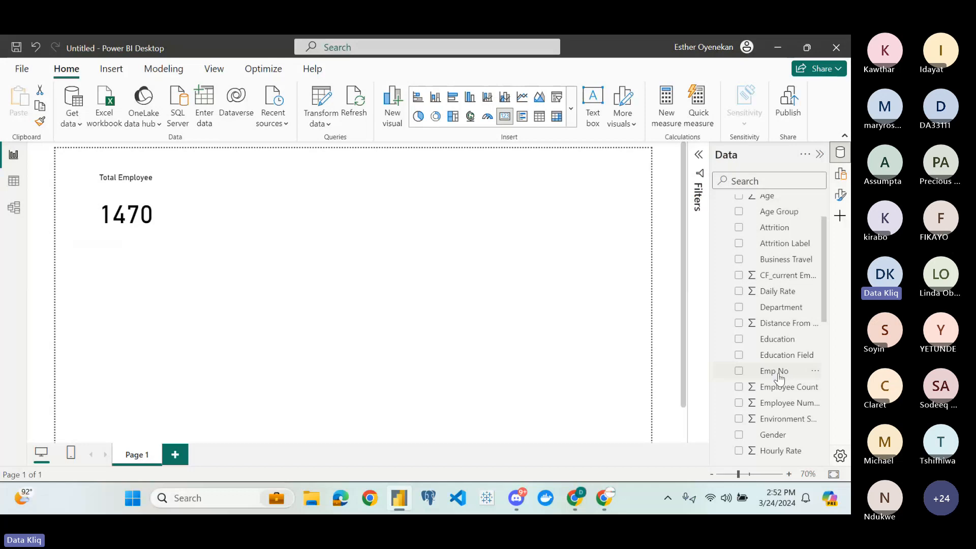
scroll(780, 377, down, 5)
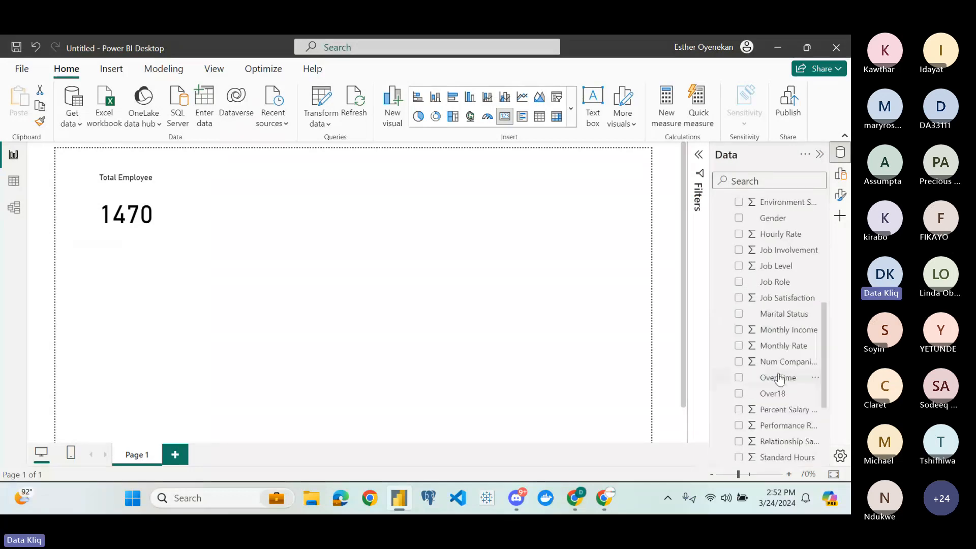
scroll(779, 379, down, 3)
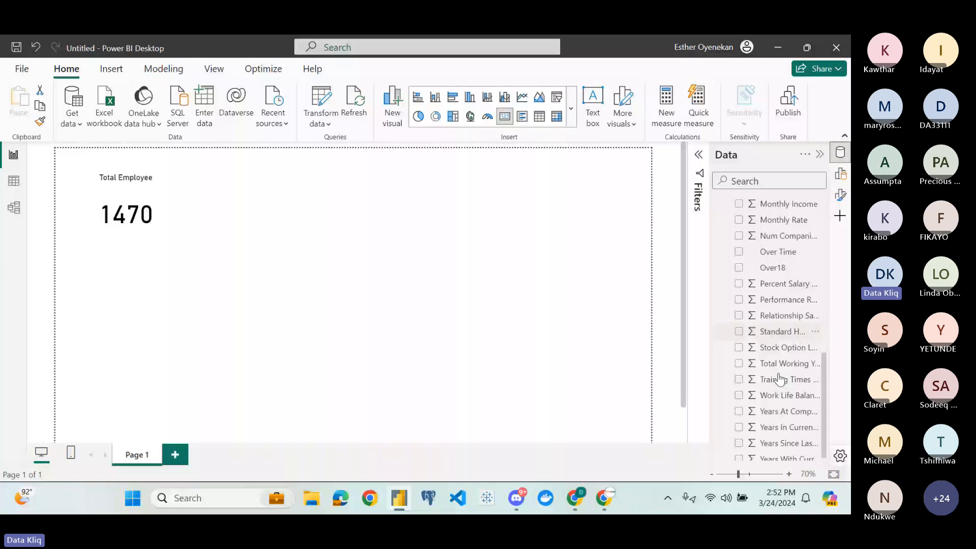
scroll(779, 379, up, 10)
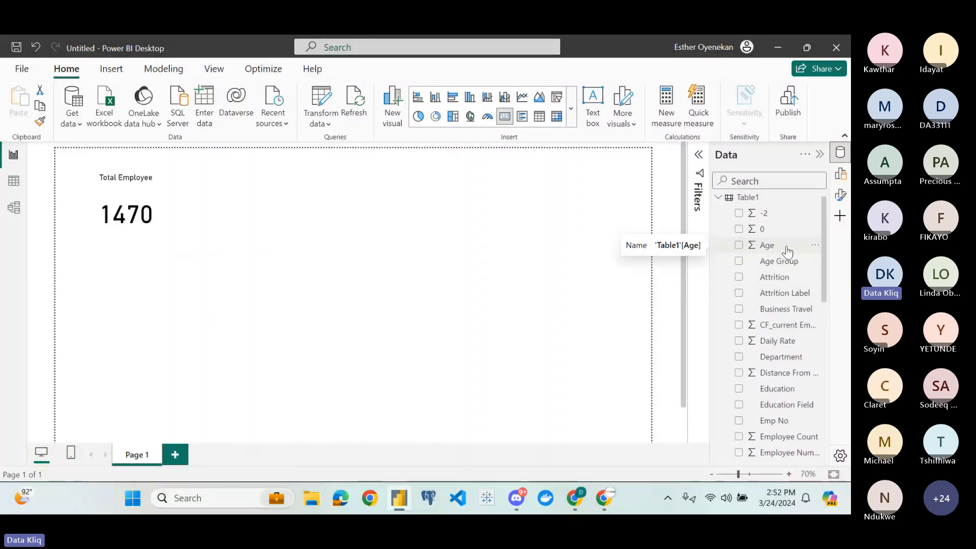
Examine the Total Employee card's visual formatting categories, its build options and its header icon color settings
click(164, 189)
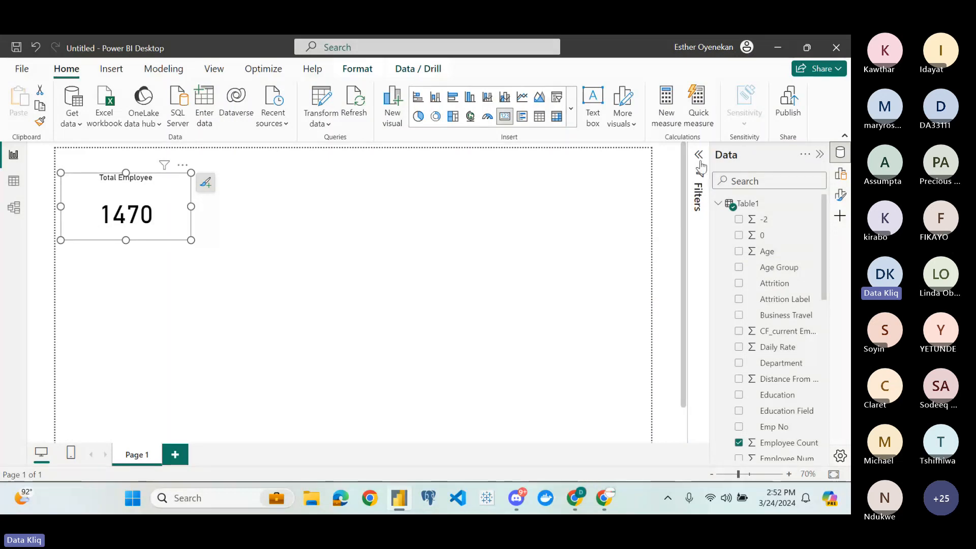
click(841, 195)
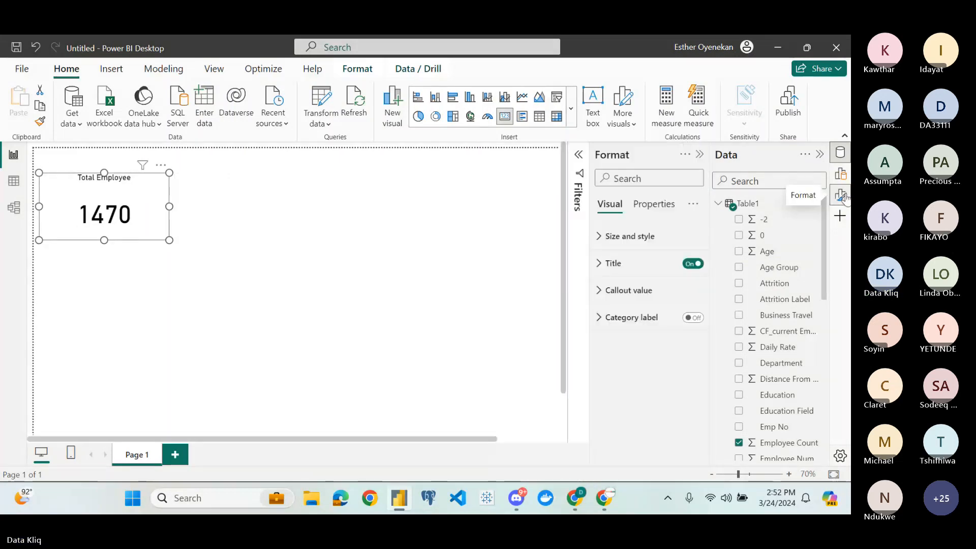
click(656, 206)
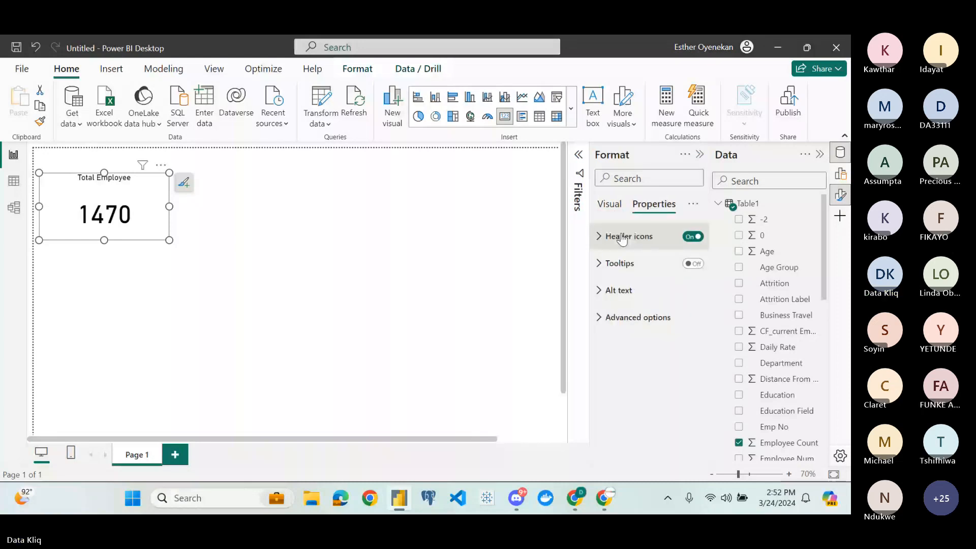
click(609, 204)
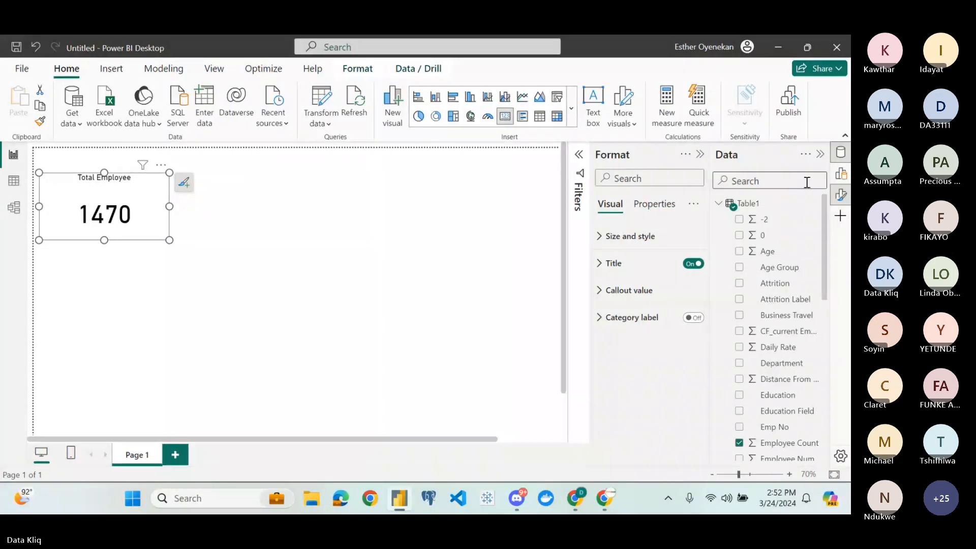
click(841, 173)
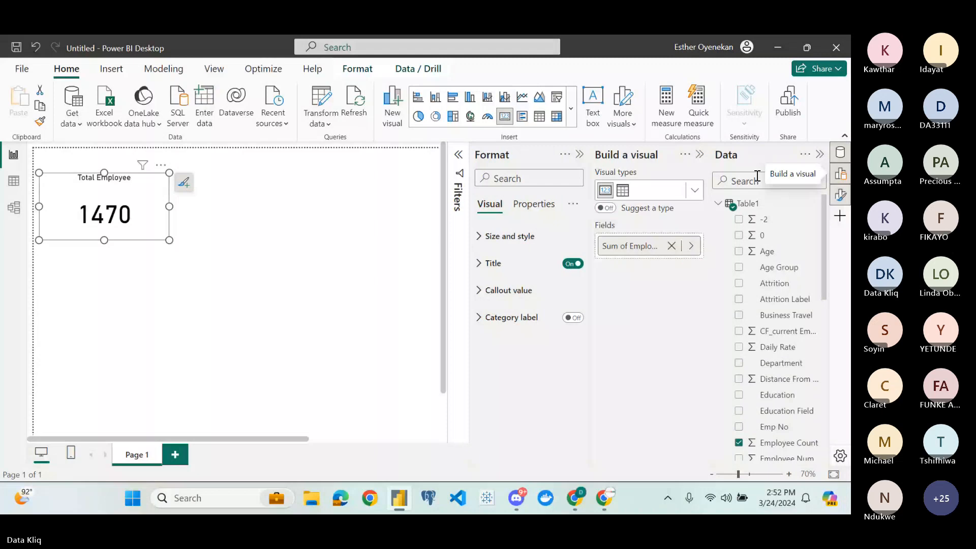
click(699, 154)
click(654, 204)
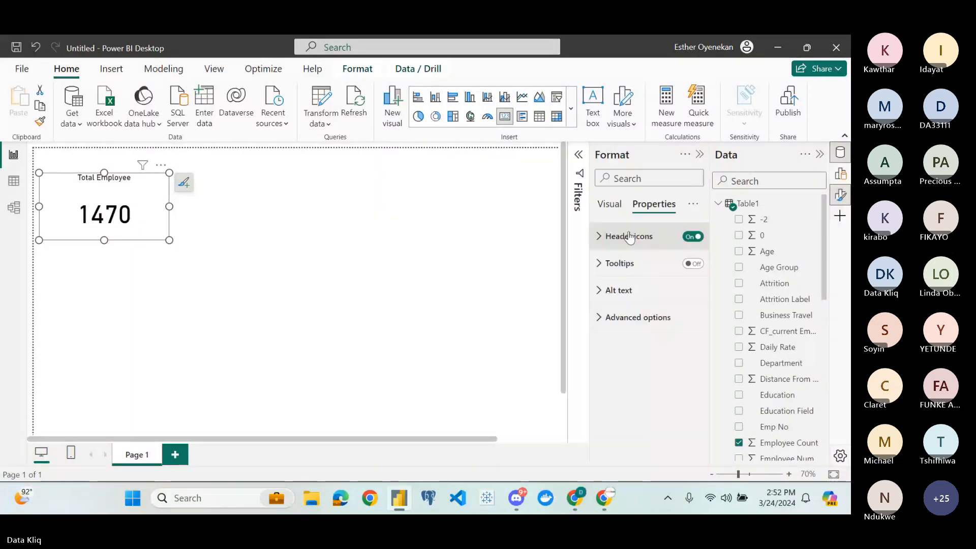
click(631, 237)
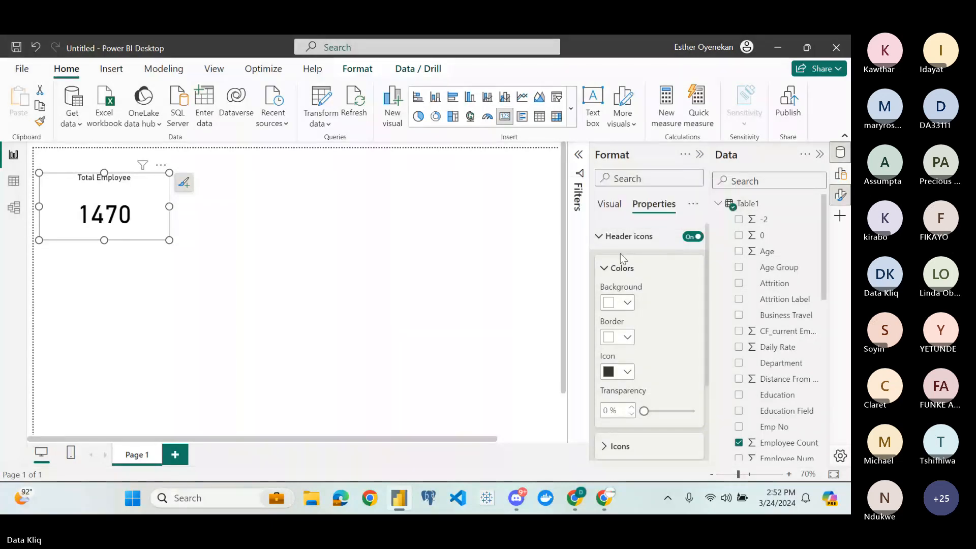
click(607, 248)
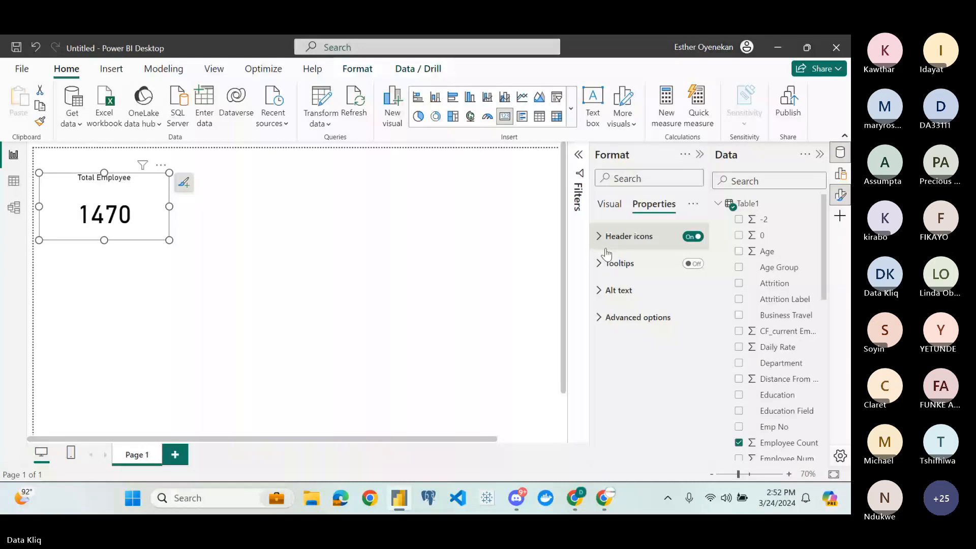
Set the Total Employee card's tooltip background color to No Fill
click(609, 265)
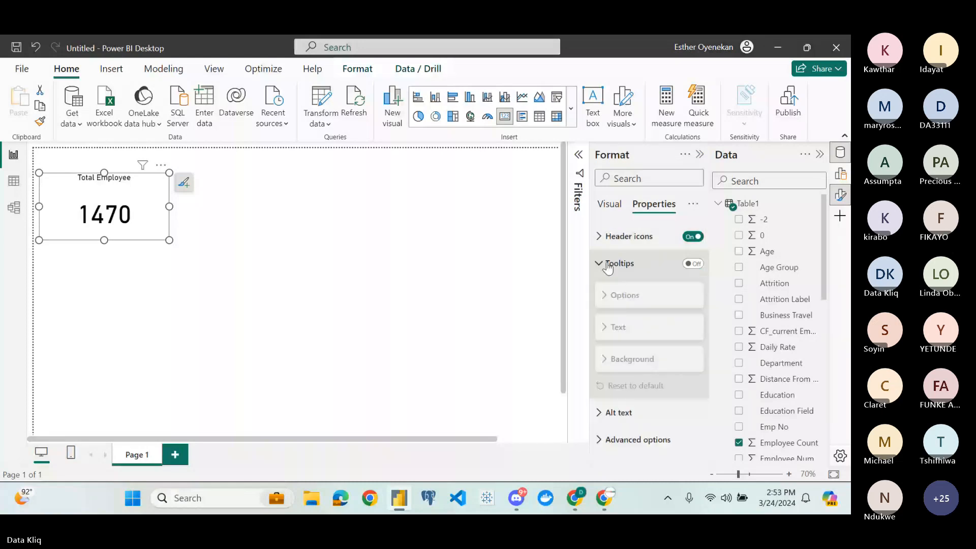
click(612, 295)
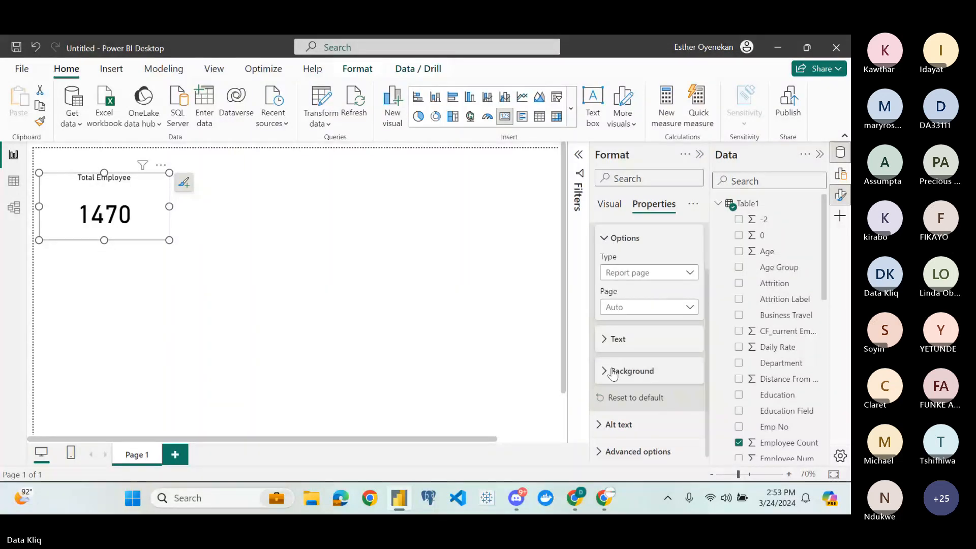
click(612, 372)
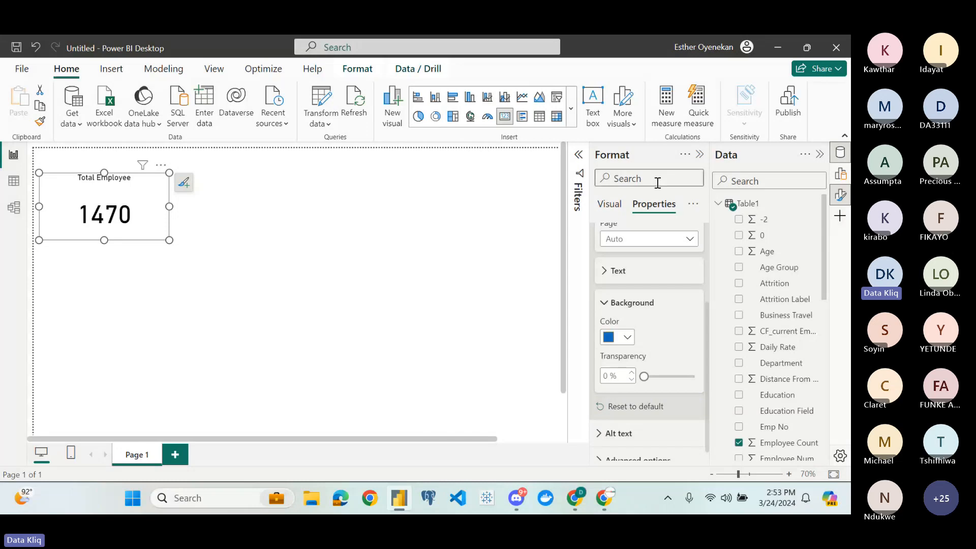
click(626, 337)
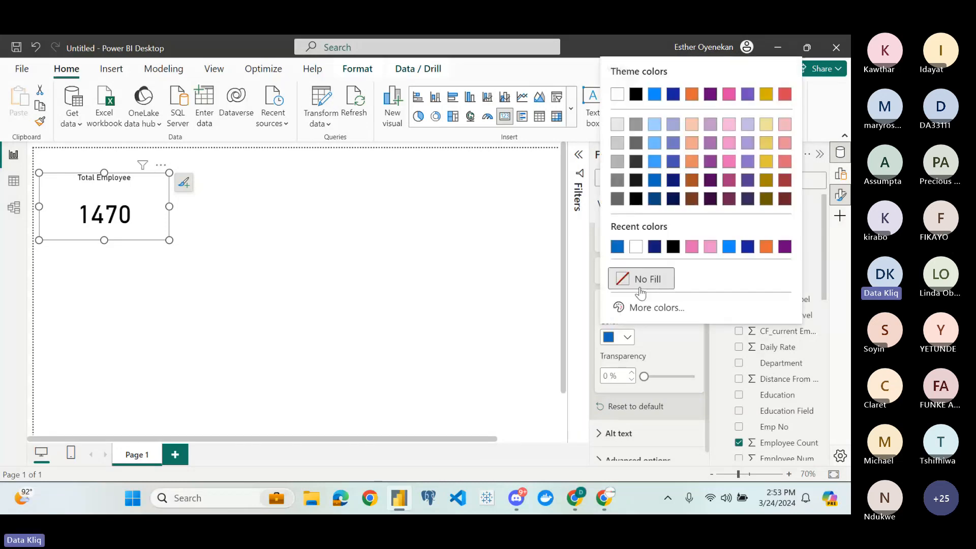
click(640, 284)
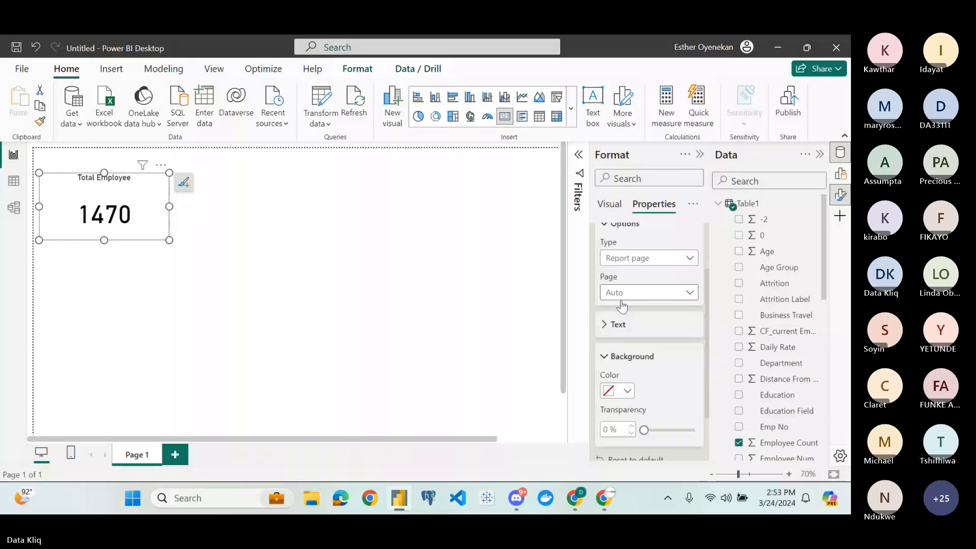
Turn on the visual border in the Total Employee card's size and style settings
click(613, 206)
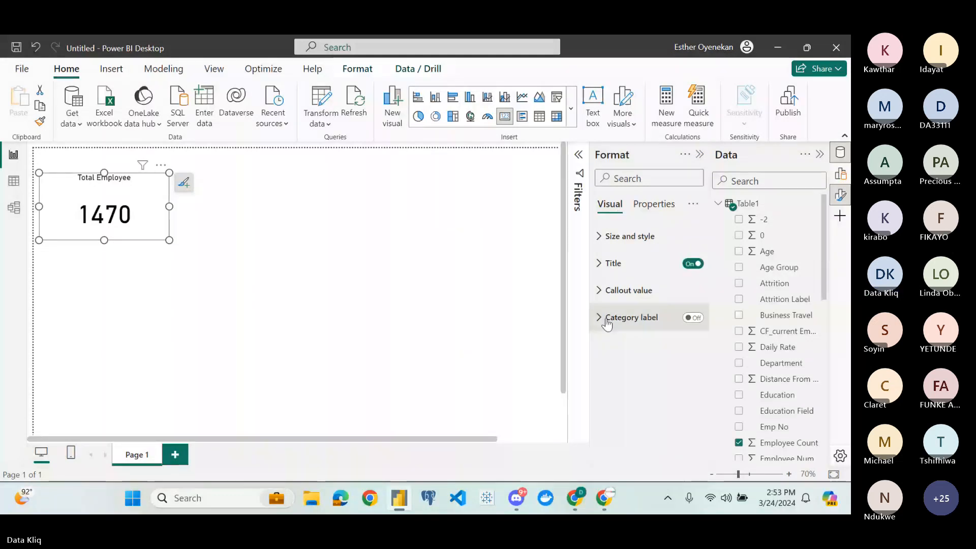
click(618, 236)
scroll(643, 333, down, 5)
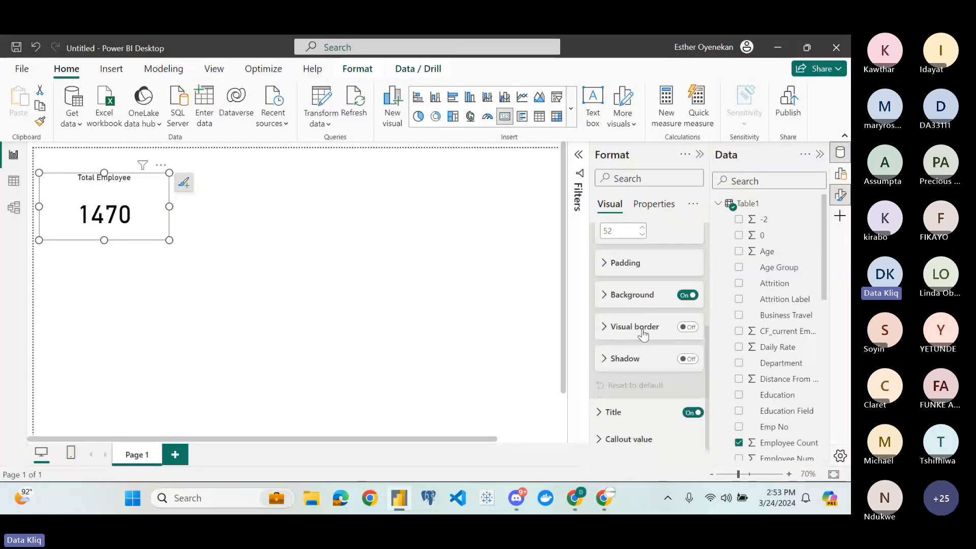
scroll(642, 282, up, 3)
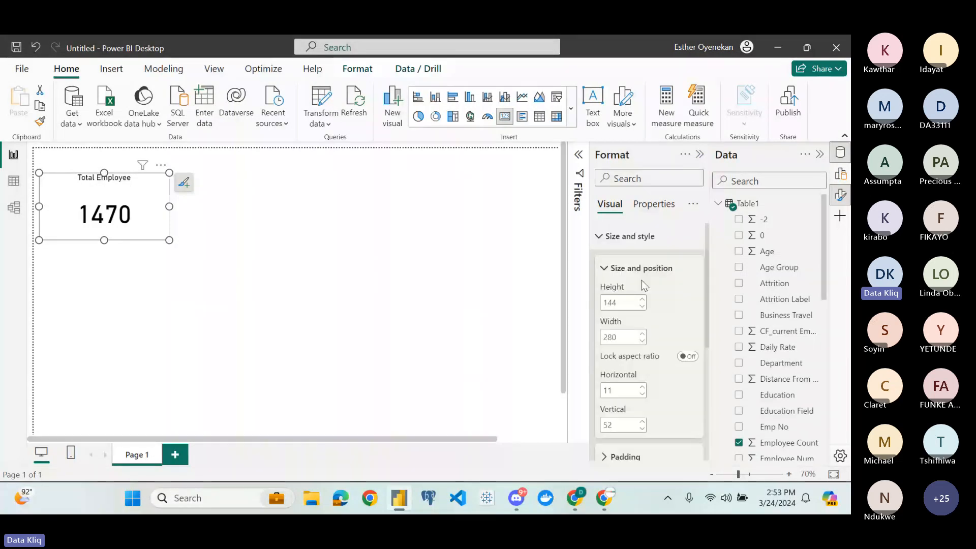
scroll(641, 289, down, 3)
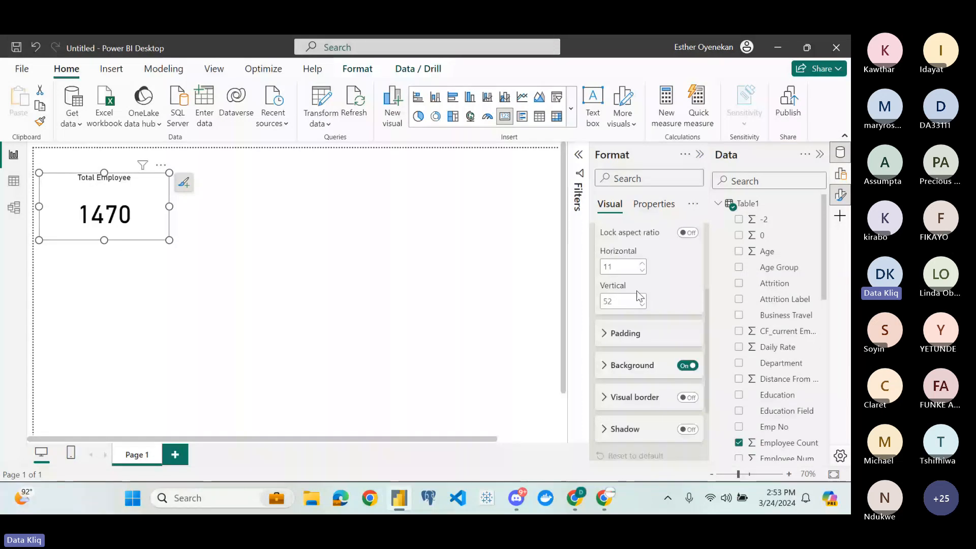
click(683, 343)
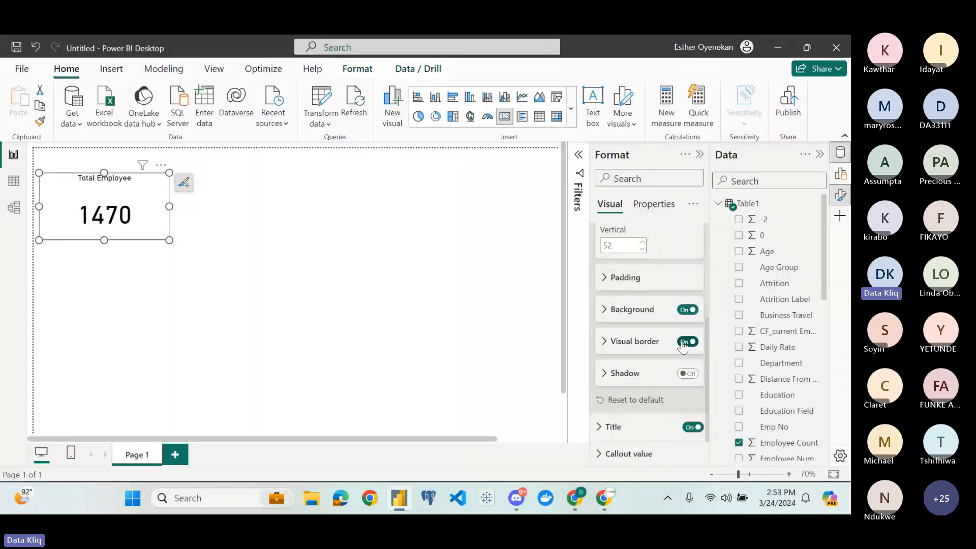
click(244, 238)
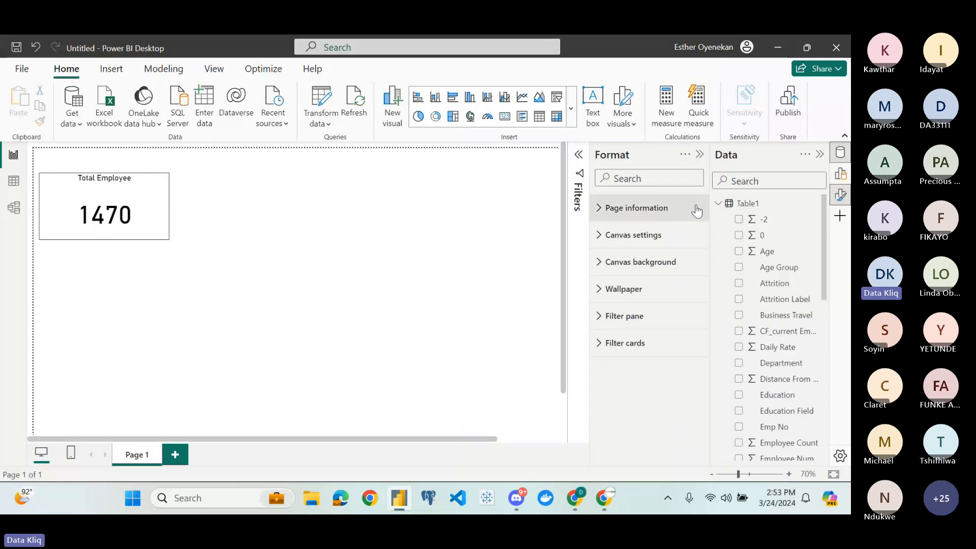
Set the rounded corners of the Total Employee card's visual border to 5 px
click(142, 200)
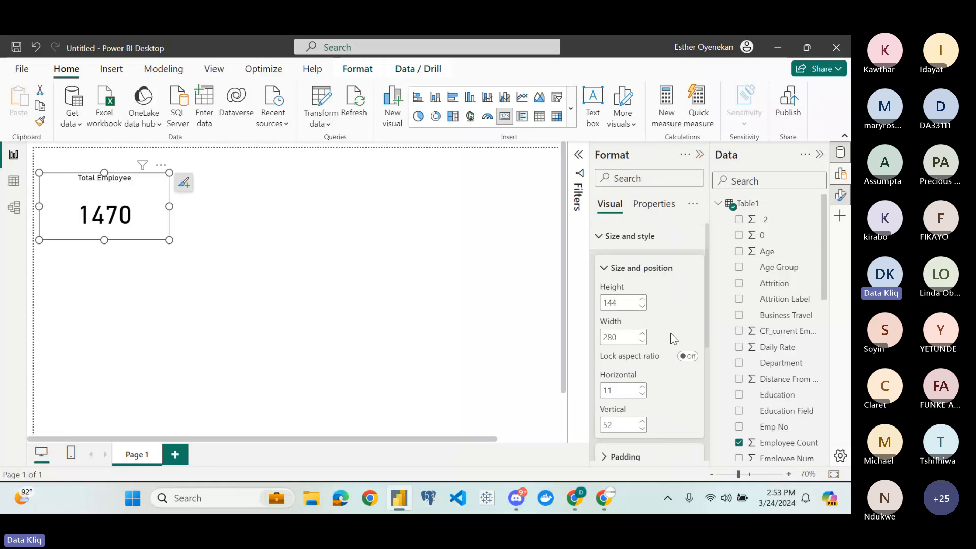
scroll(670, 334, down, 3)
scroll(640, 394, down, 1)
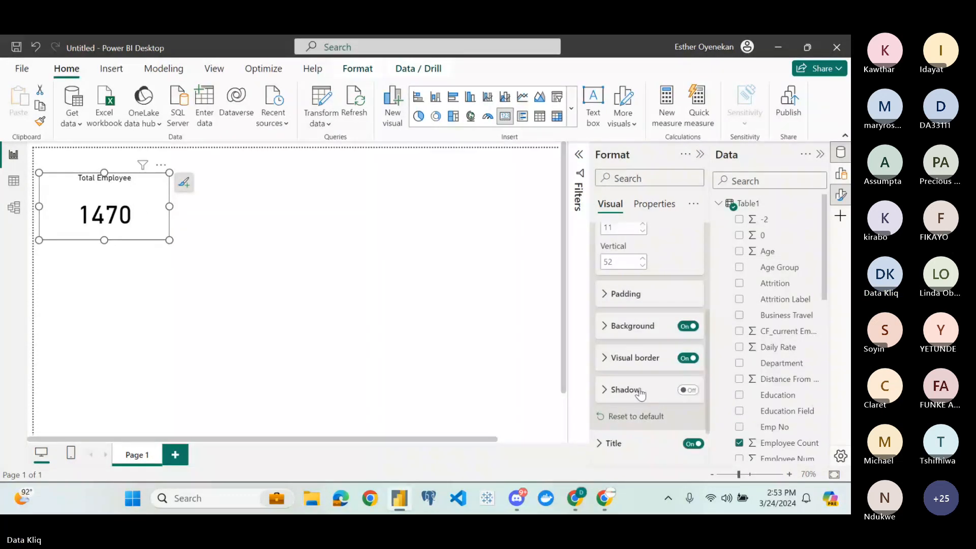
scroll(617, 303, down, 1)
scroll(609, 325, down, 1)
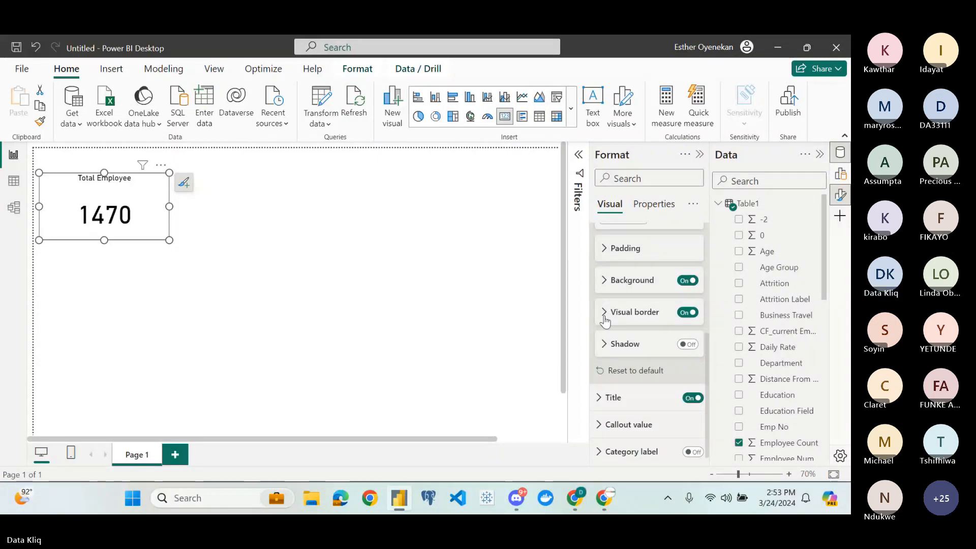
scroll(610, 311, down, 1)
scroll(617, 302, up, 3)
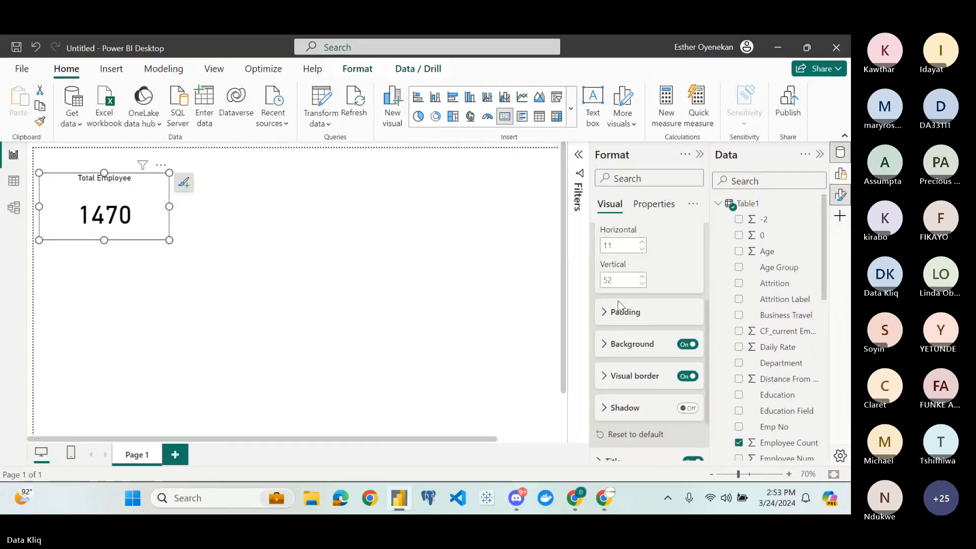
scroll(618, 300, down, 1)
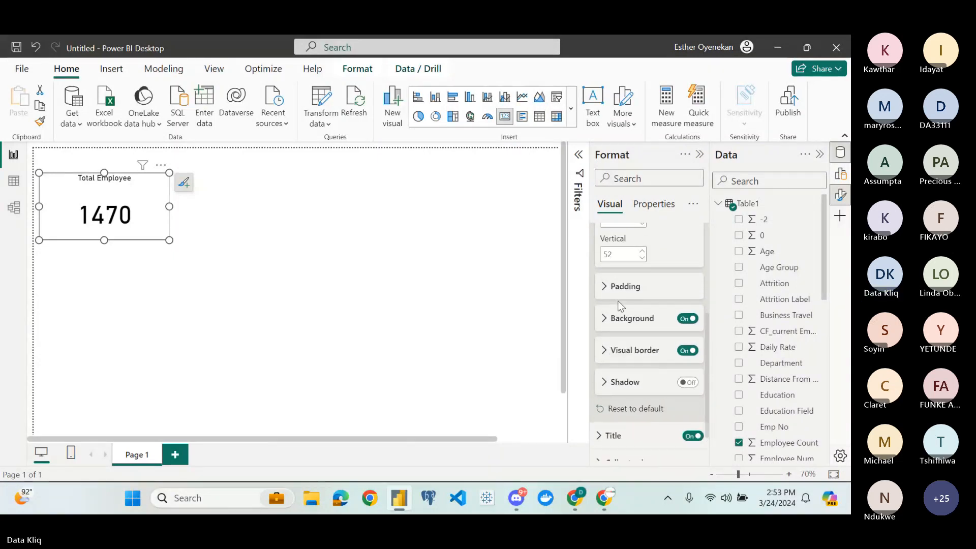
click(611, 349)
scroll(606, 344, down, 3)
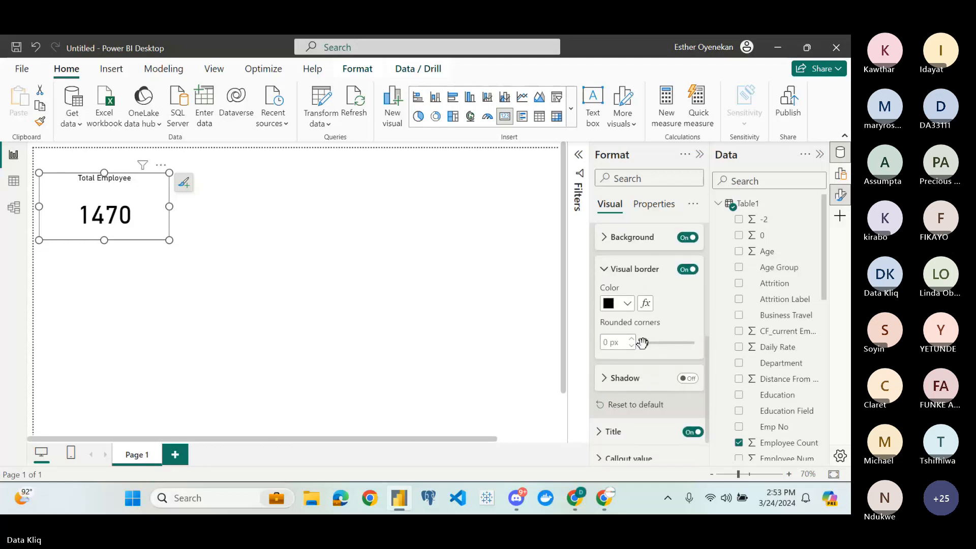
click(611, 342)
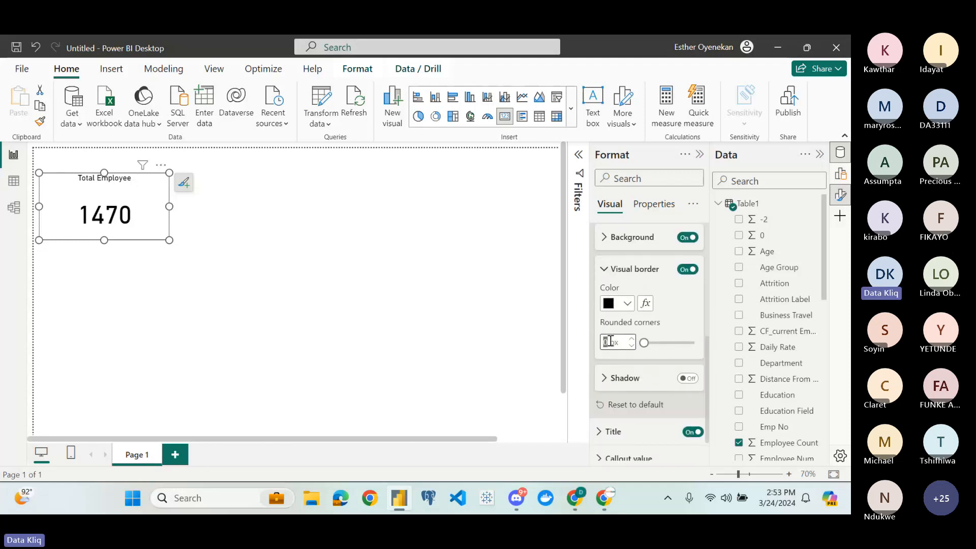
text(5)
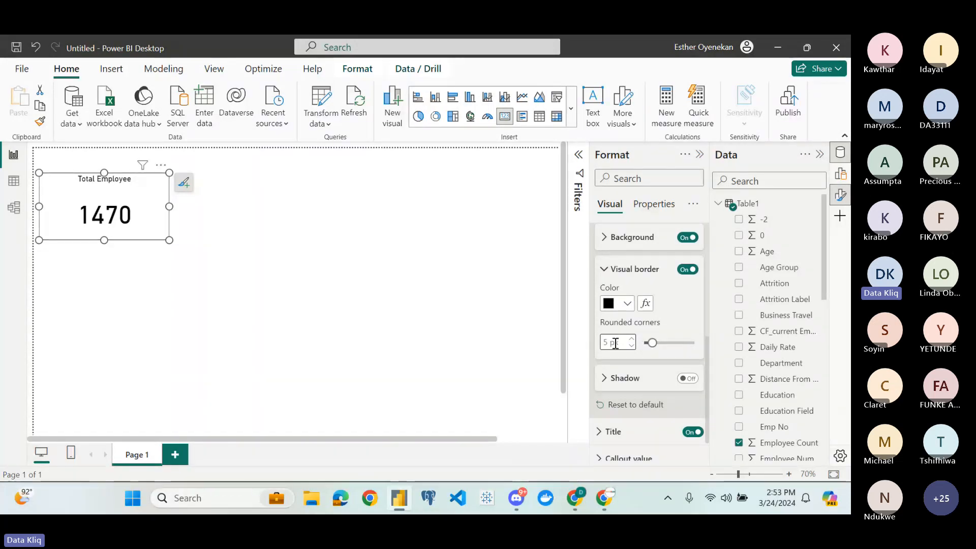
Turn on the Total Employee card's shadow and set the shadow color to white, after trying pink and purple
click(688, 378)
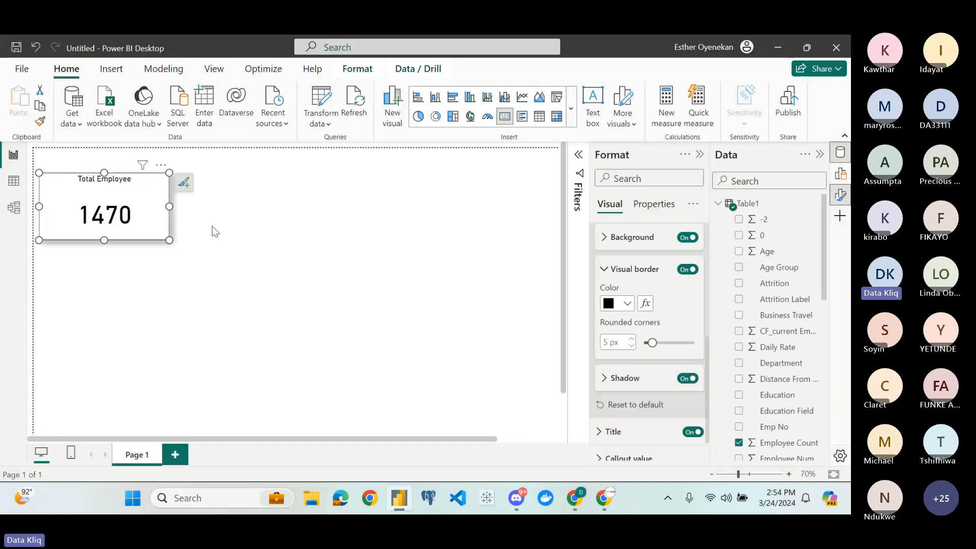
click(667, 383)
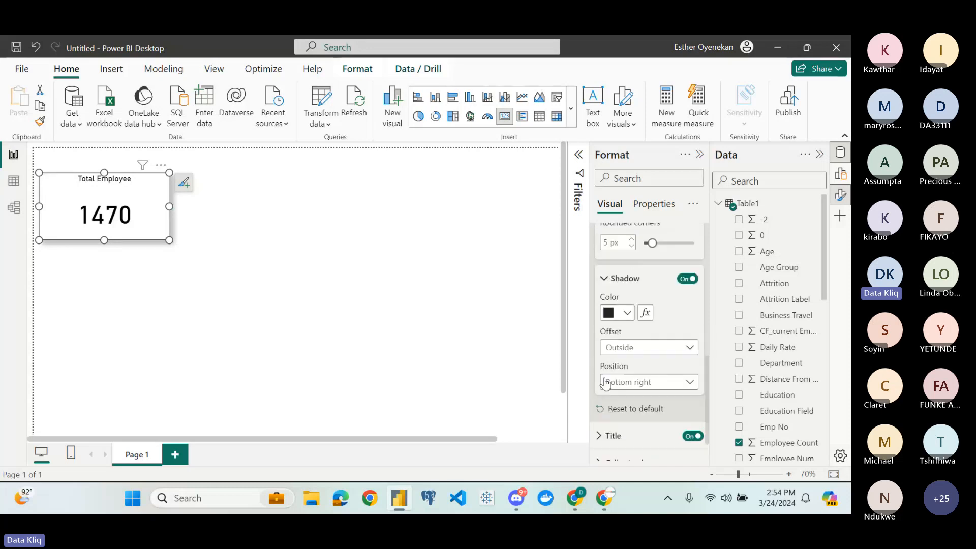
click(627, 313)
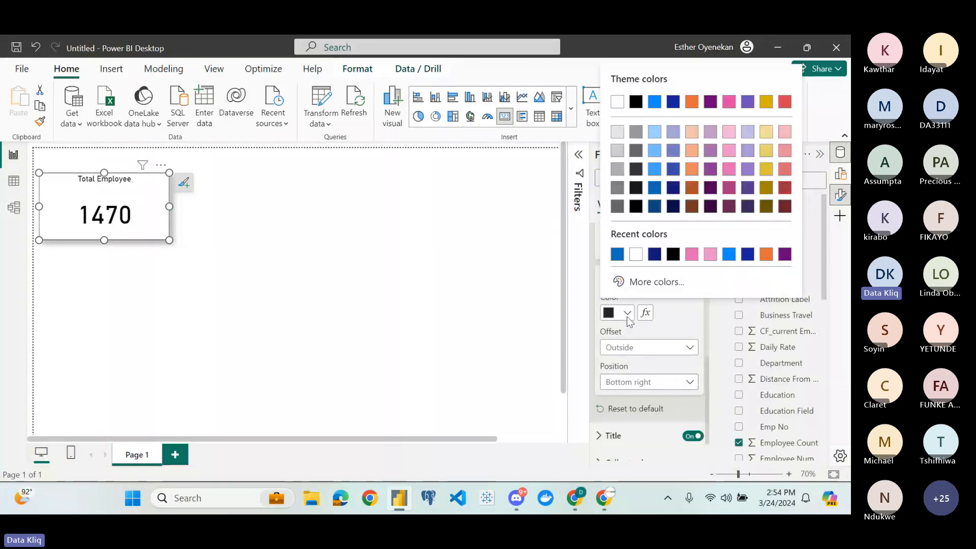
click(693, 254)
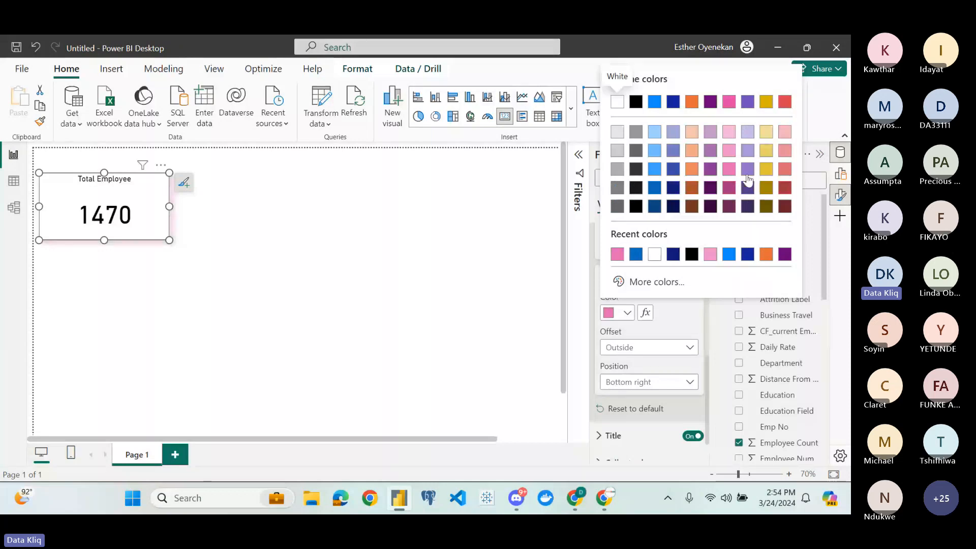
click(747, 187)
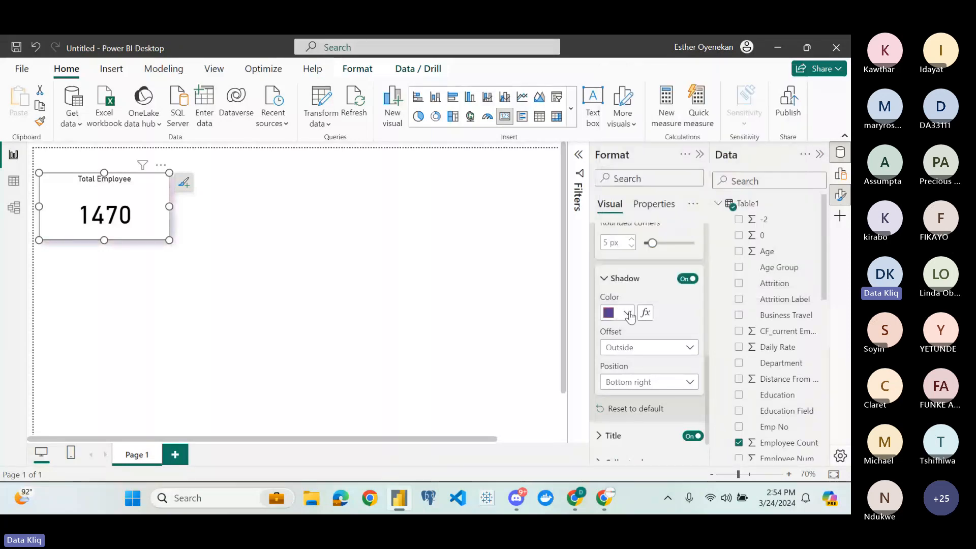
click(629, 314)
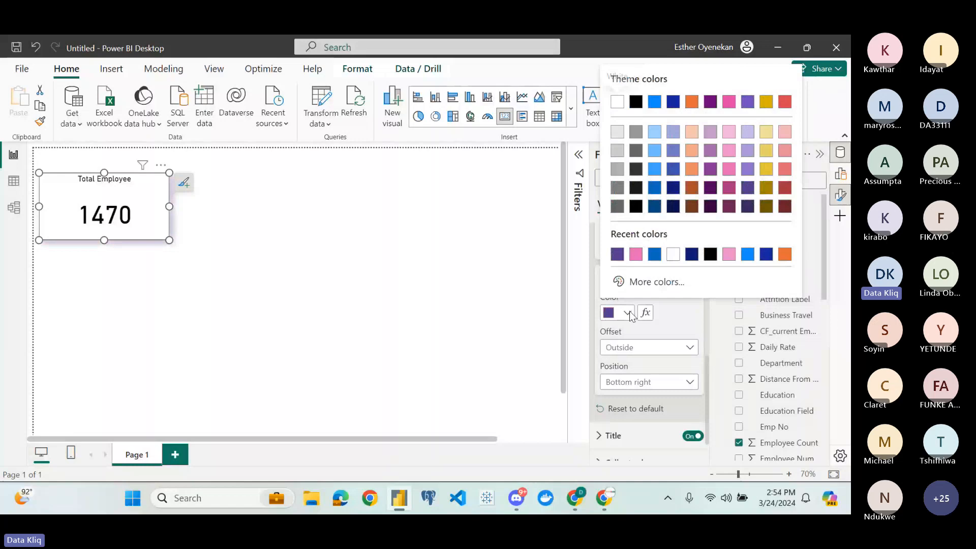
click(674, 254)
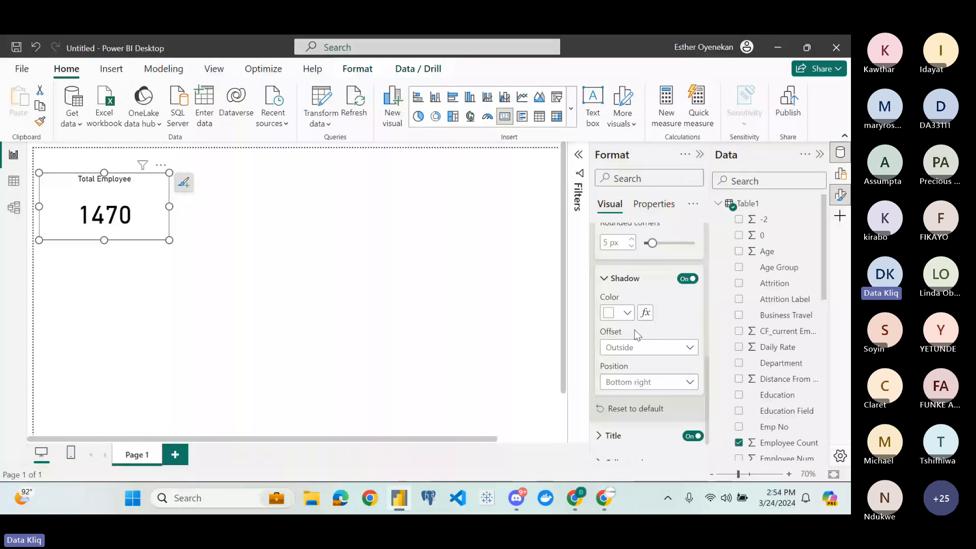
Collapse the card's shadow, visual border and size and position settings, and open the data in Power Query Editor
click(605, 278)
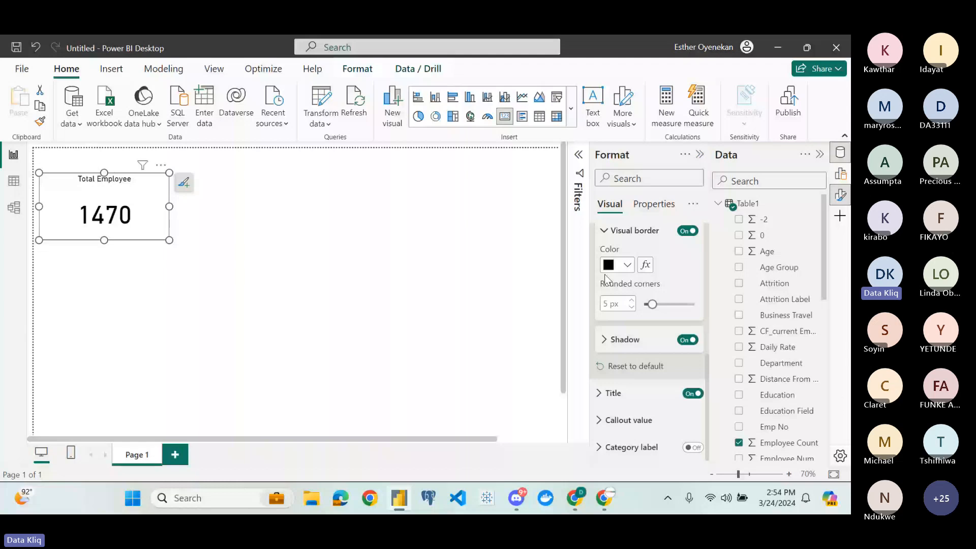
click(605, 232)
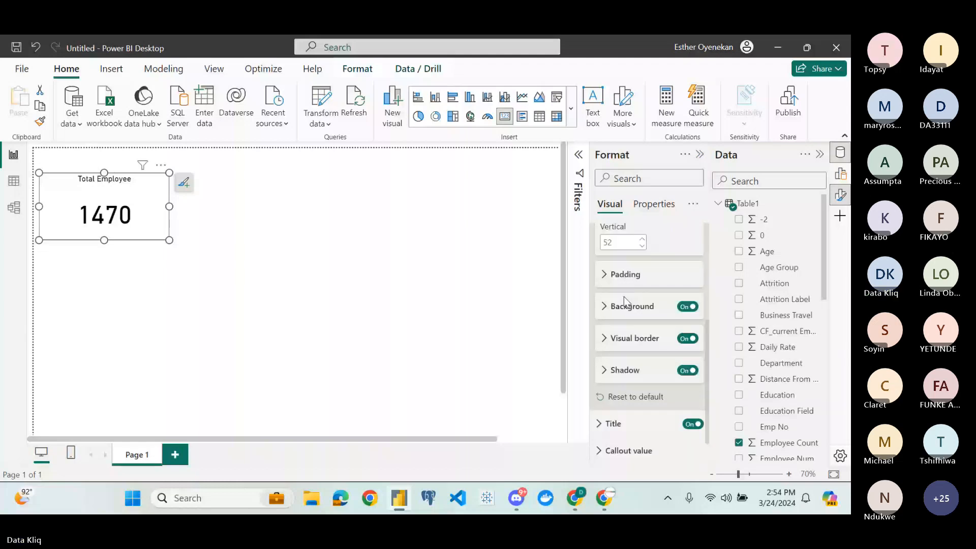
scroll(624, 297, up, 3)
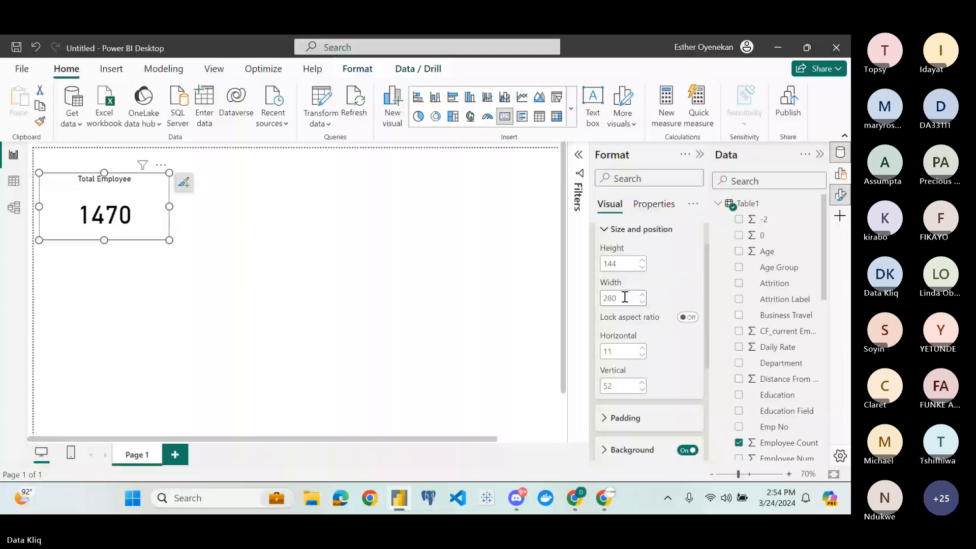
click(609, 233)
scroll(610, 237, up, 1)
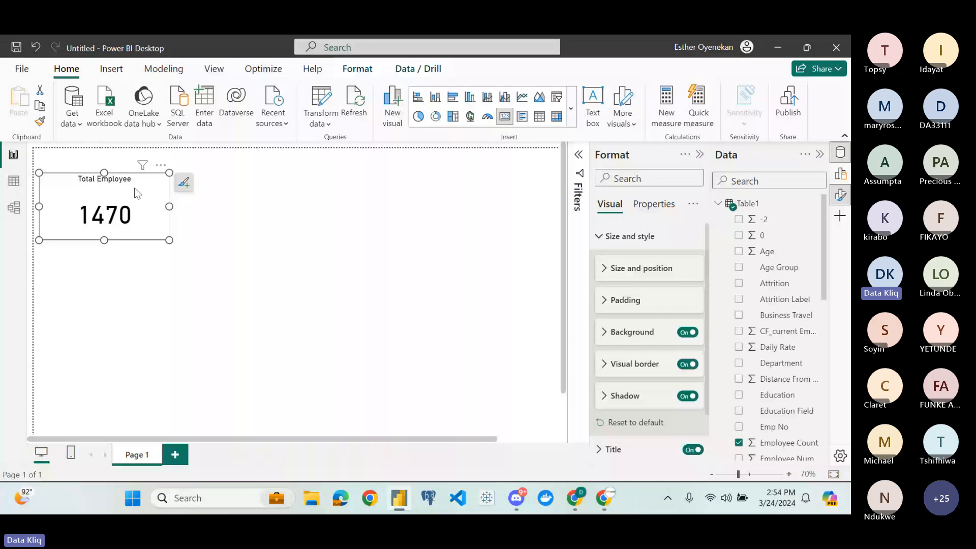
click(324, 104)
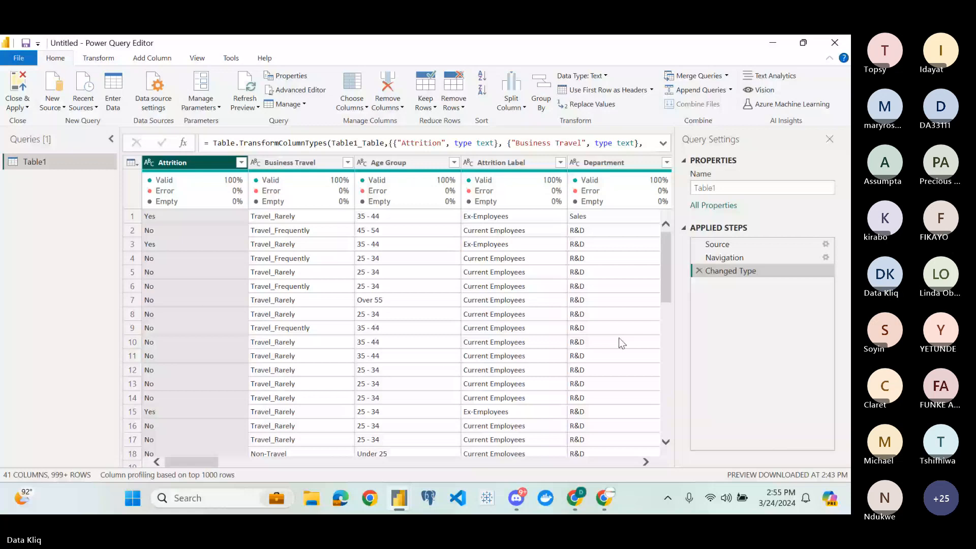
Switch to the Teams meeting in Chrome, allow the microphones of attendees with raised hands, and return to Power Query Editor
click(576, 499)
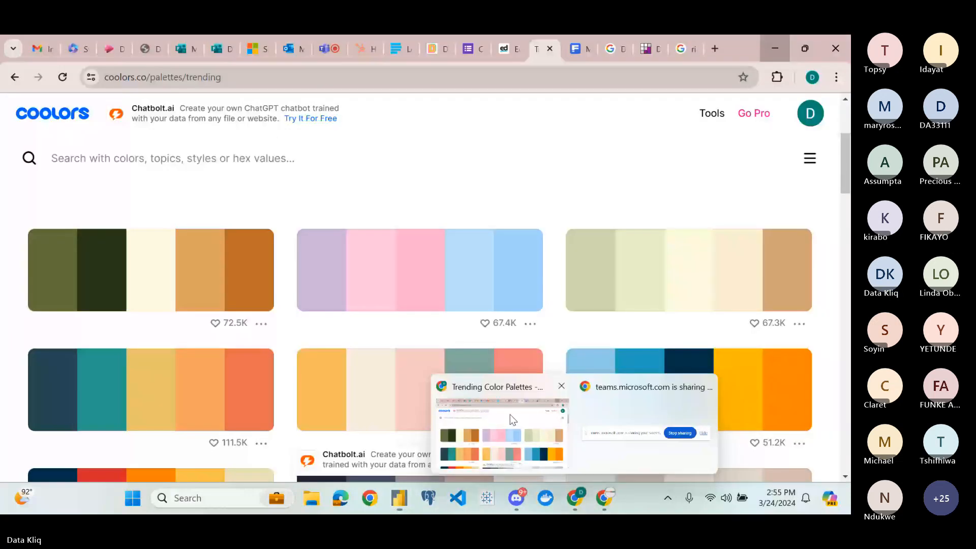
click(331, 50)
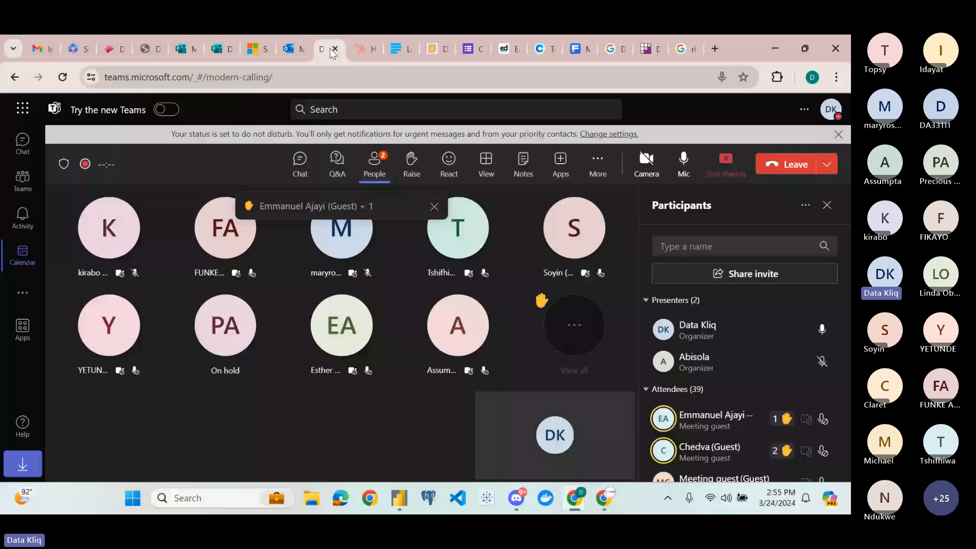
scroll(738, 328, down, 2)
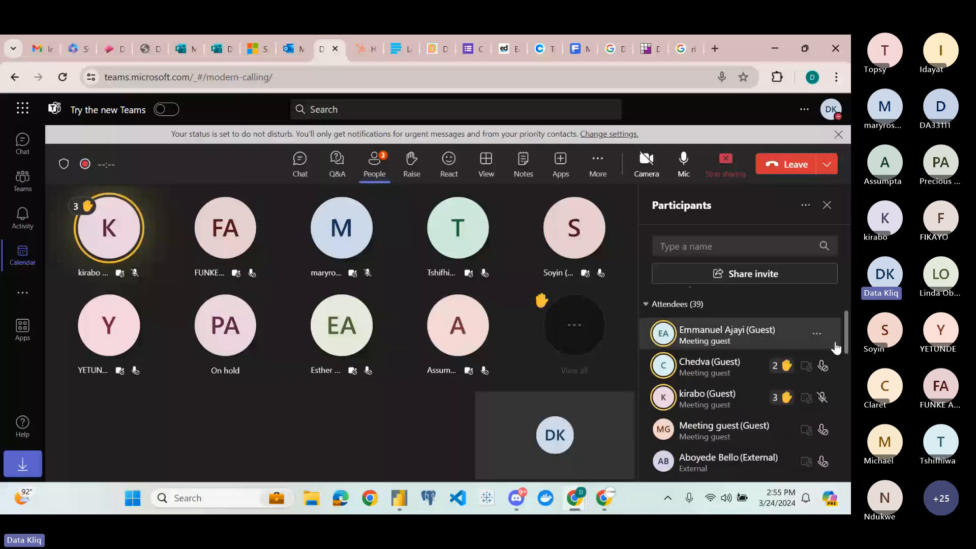
click(817, 365)
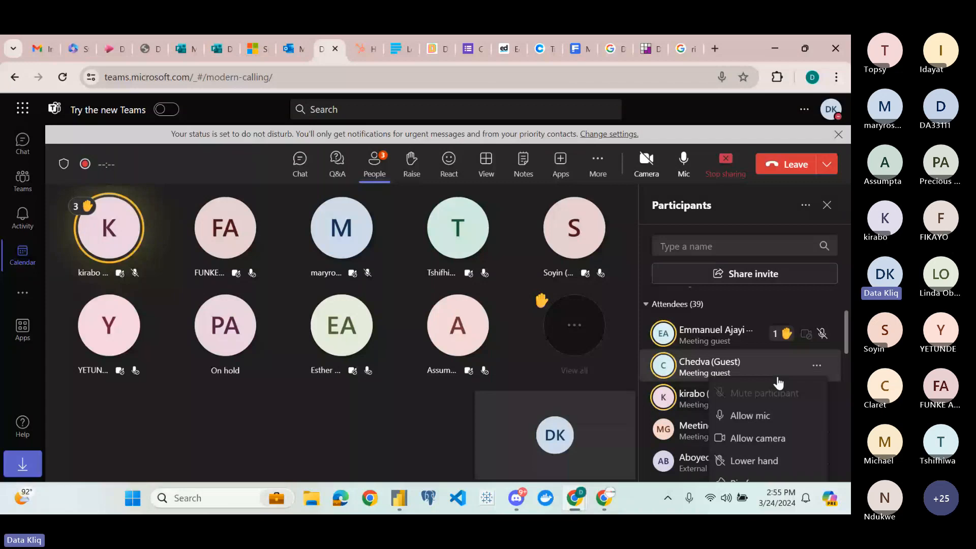
scroll(731, 324, up, 2)
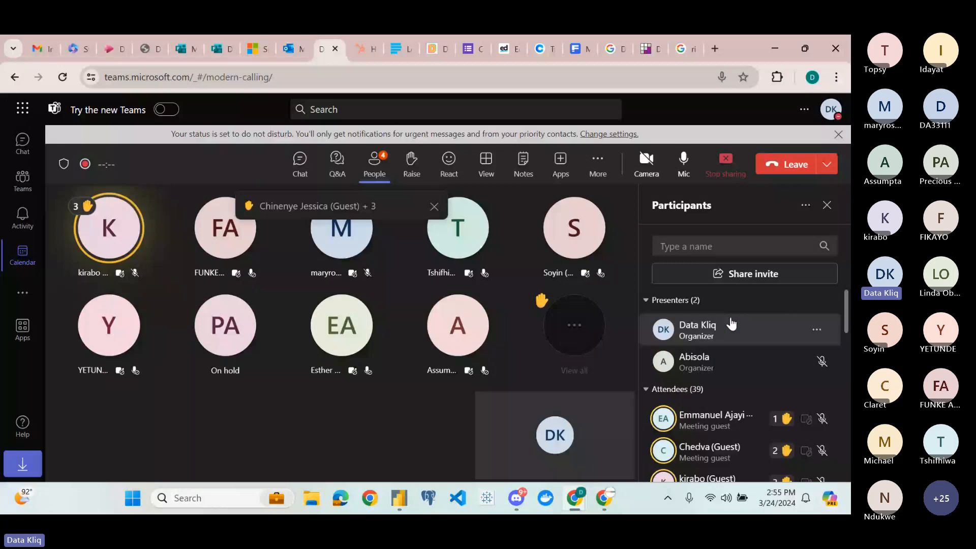
key(alt+Tab)
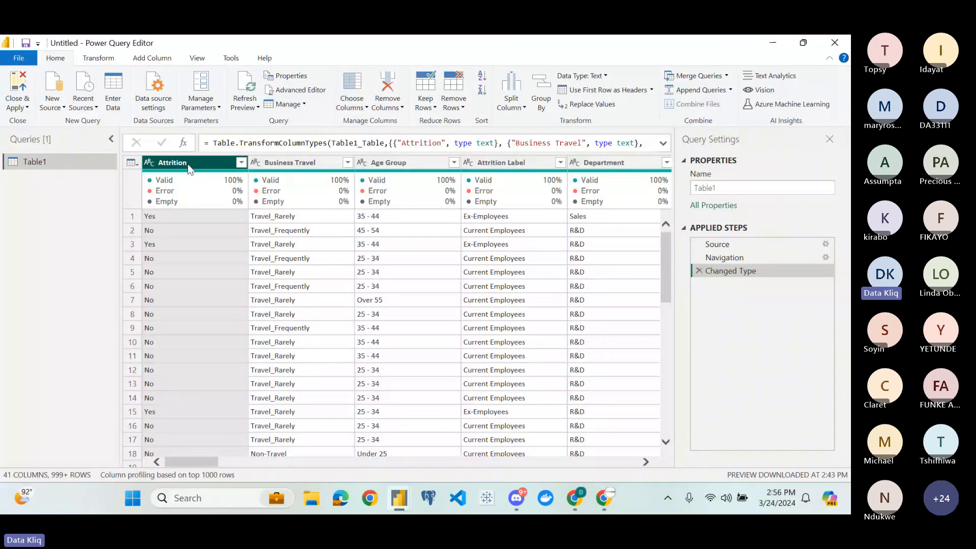
Examine Table1's Attrition column and the commands available for splitting, adding and transforming columns
scroll(373, 247, right, 1)
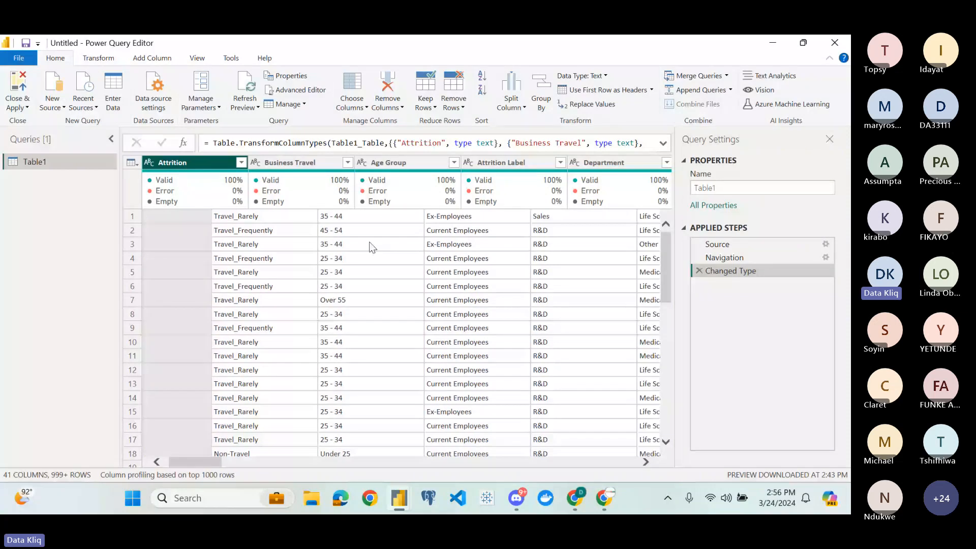
scroll(373, 247, left, 1)
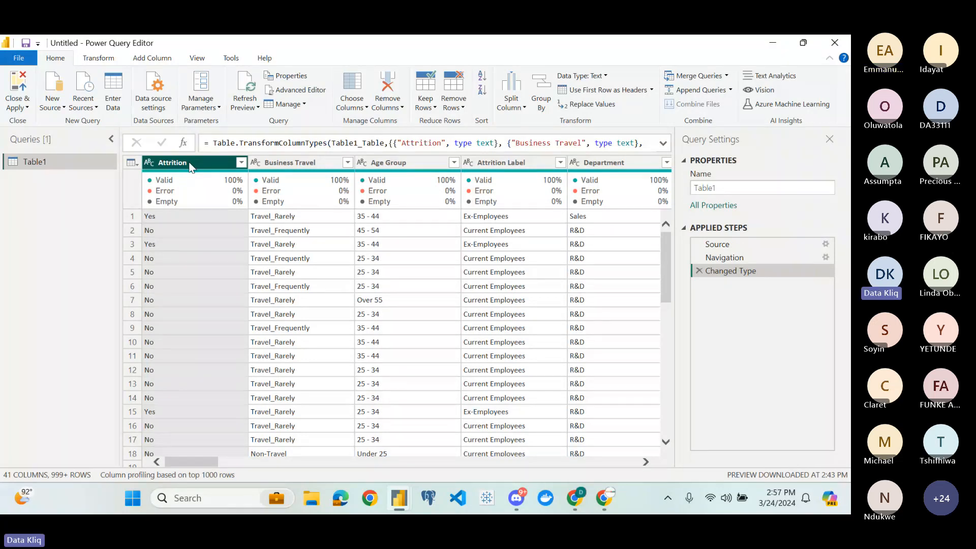
click(519, 107)
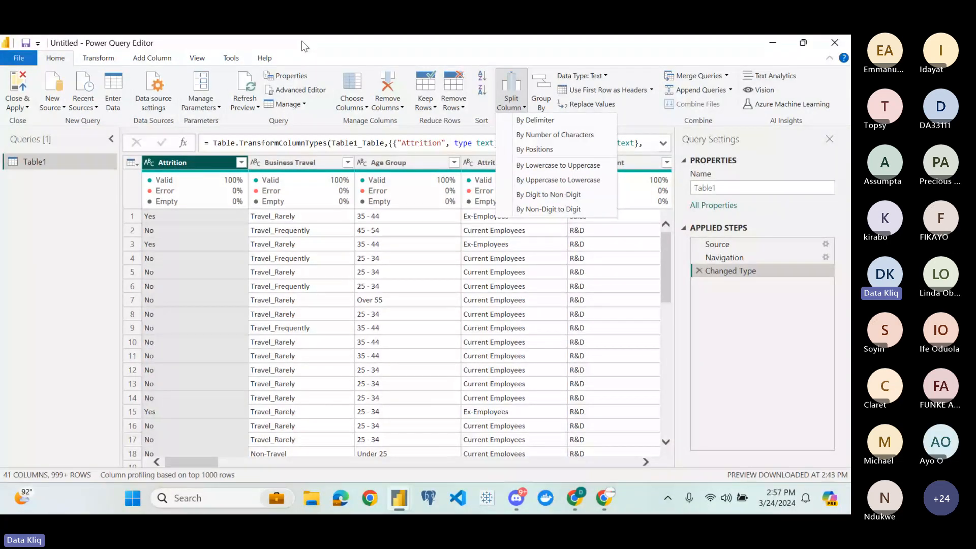
click(152, 58)
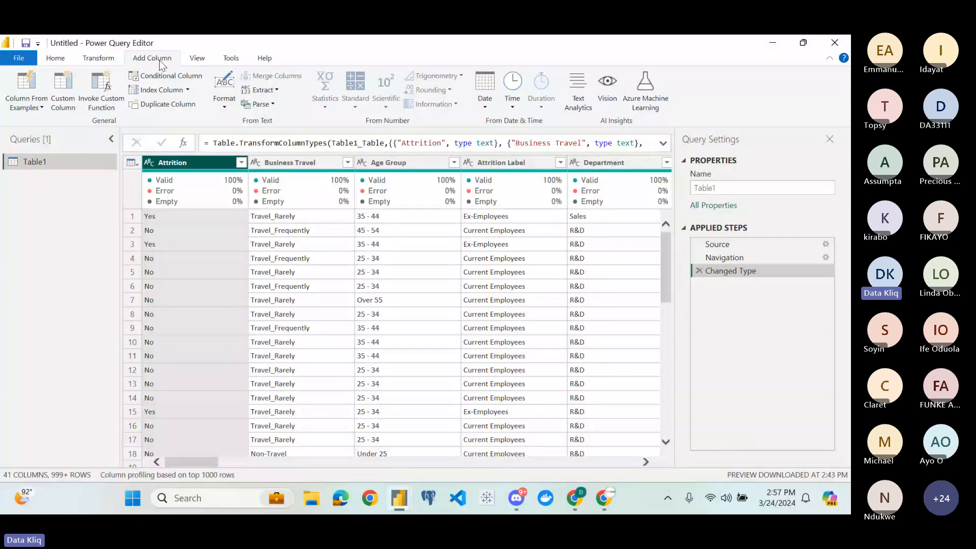
click(98, 58)
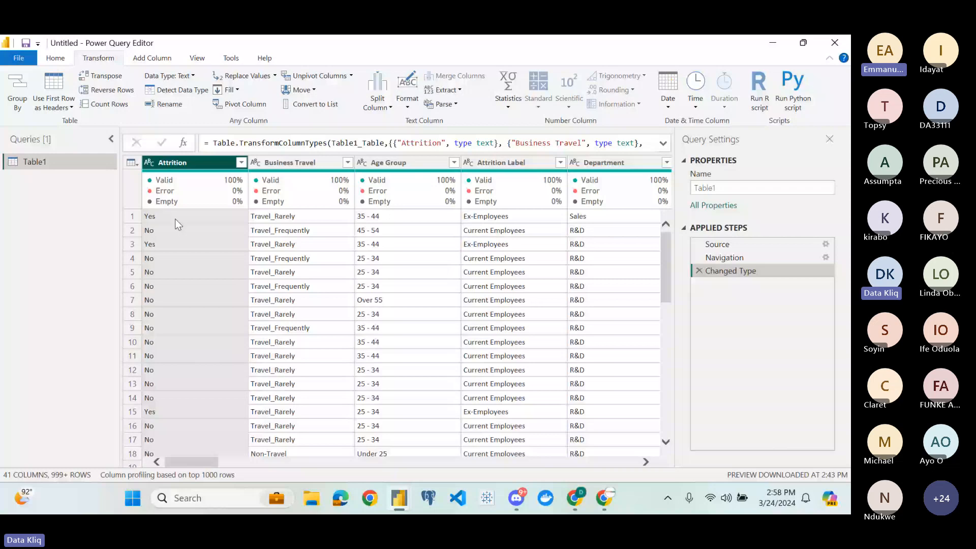
Start a conditional column named Attrition Count in Table1, with its condition based on the Attrition column
click(159, 59)
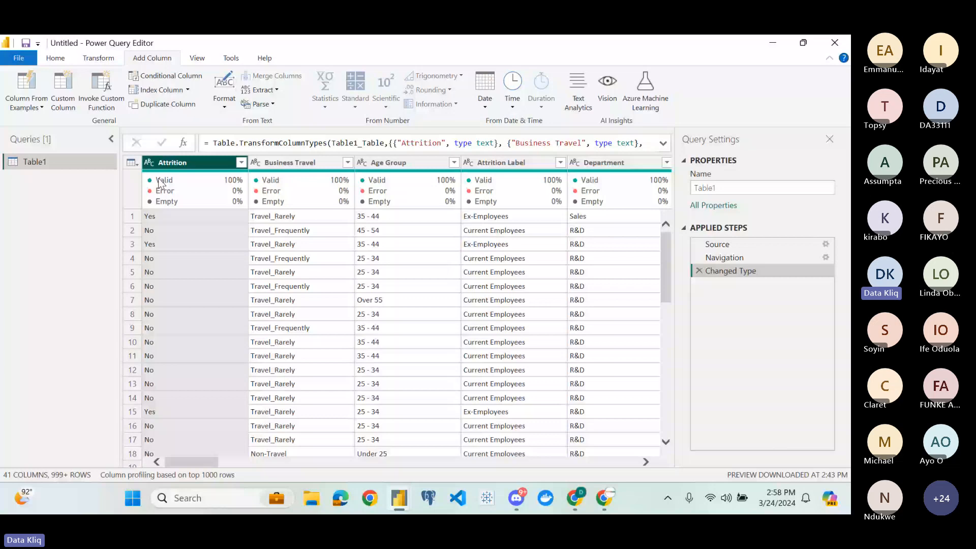
click(167, 78)
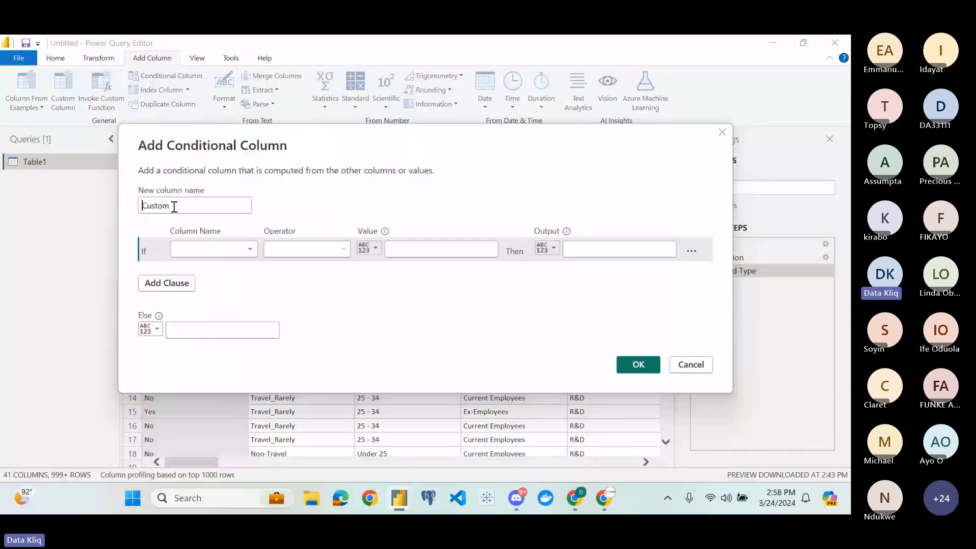
double_click(174, 206)
key(BackSpace)
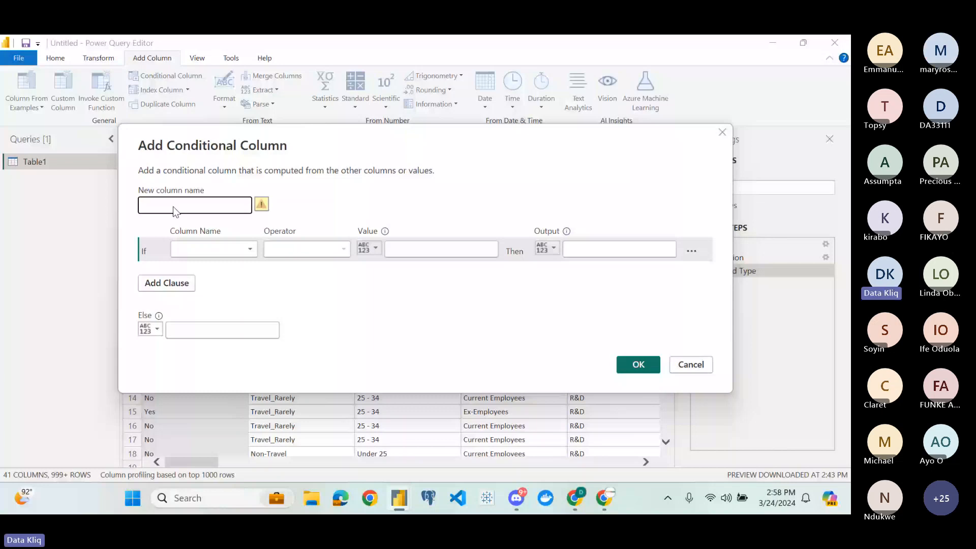
text(Attrition Count)
click(213, 249)
click(191, 265)
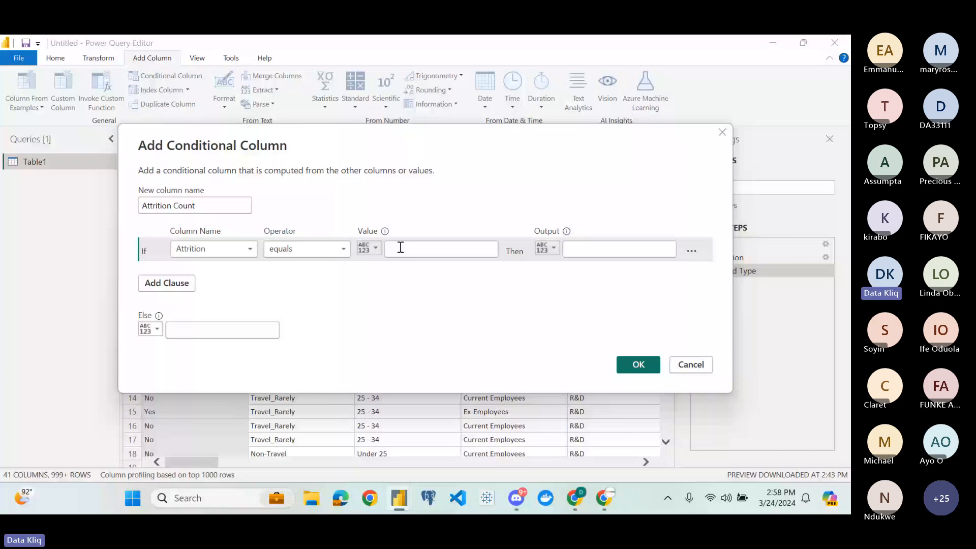
Make the column return 1 when Attrition equals Yes and 0 otherwise, and create it
click(400, 247)
text(Yes)
click(581, 249)
text(1)
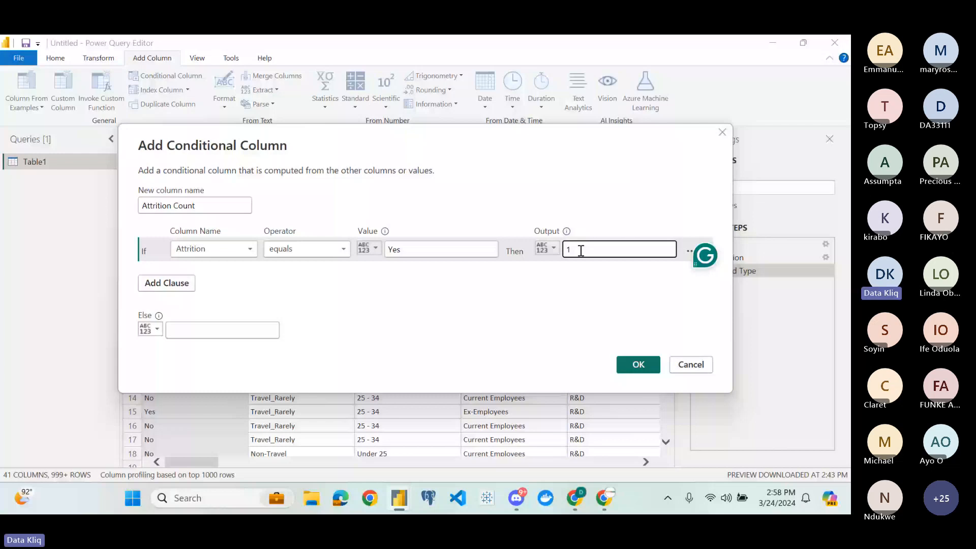
click(207, 331)
text(0)
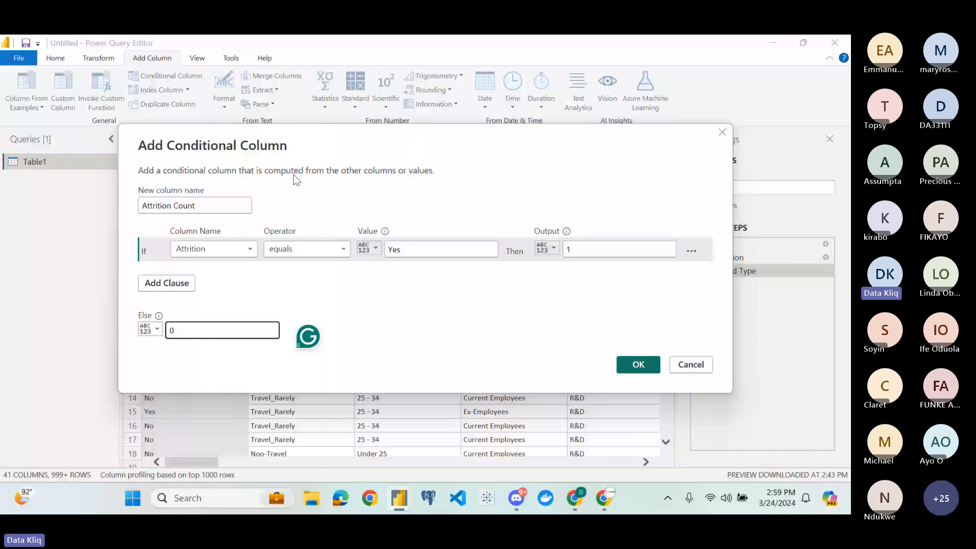
click(302, 248)
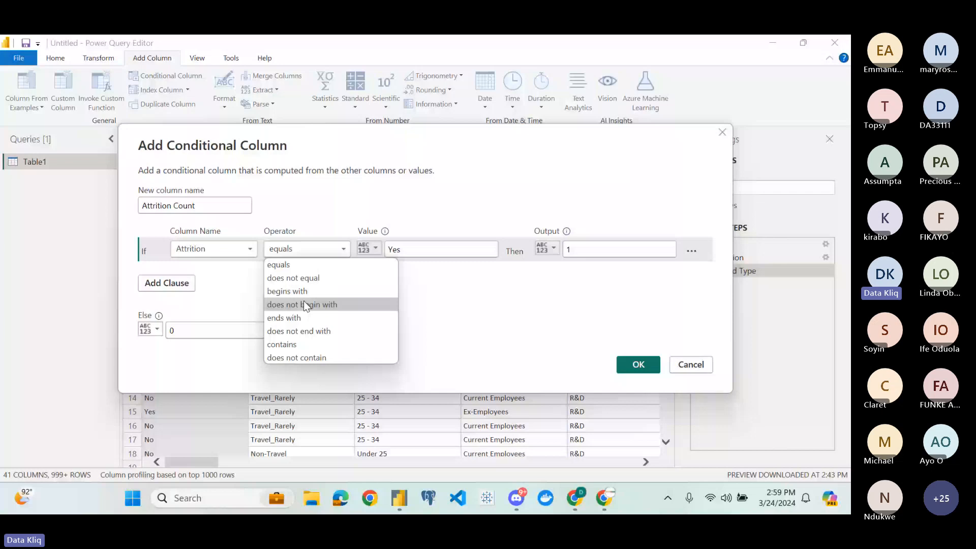
click(187, 290)
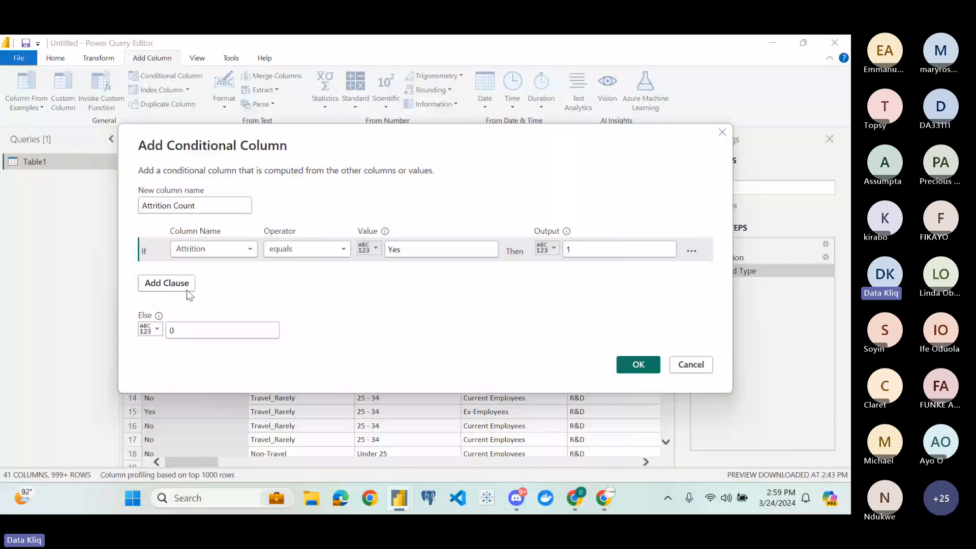
key(Return)
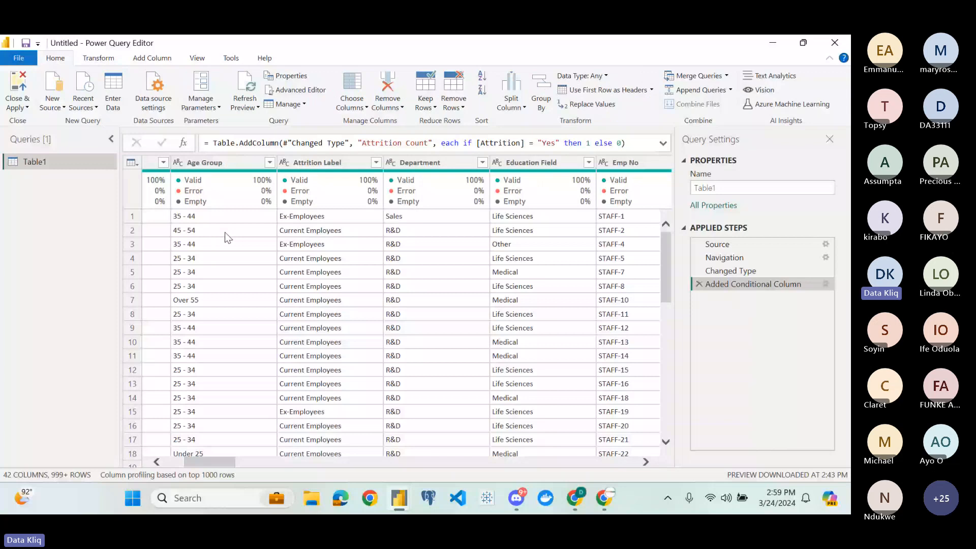
Check Table1's Attrition column, then close Power Query Editor and apply the changes to the report
scroll(225, 232, left, 2)
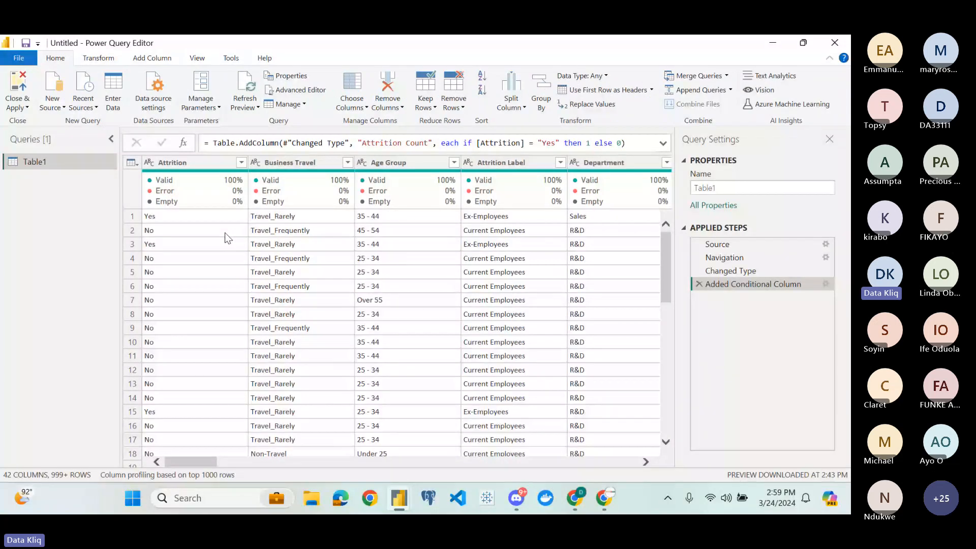
mouse_move(205, 179)
click(19, 83)
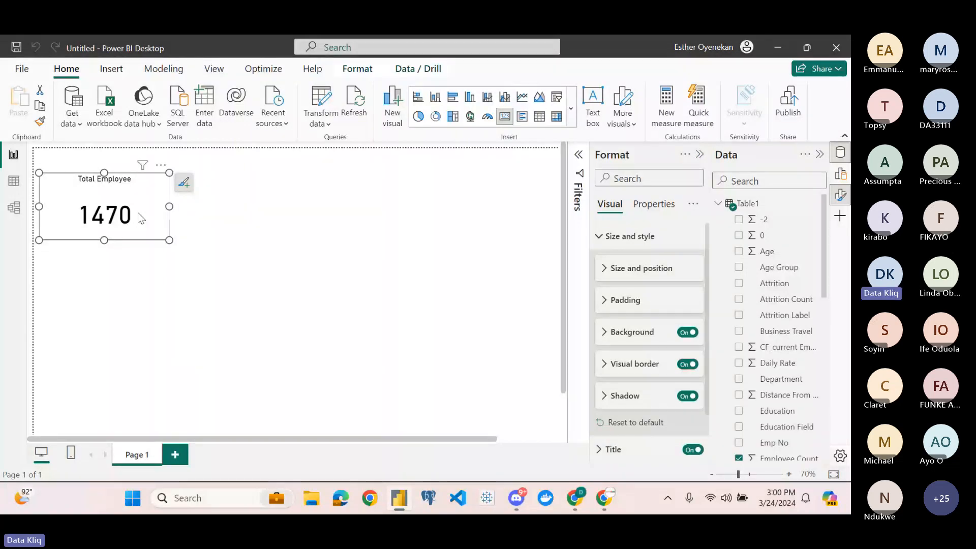
Duplicate the Total Employee card and place the copy beside the original, aligned at the same height
key(ctrl+c)
key(ctrl+v)
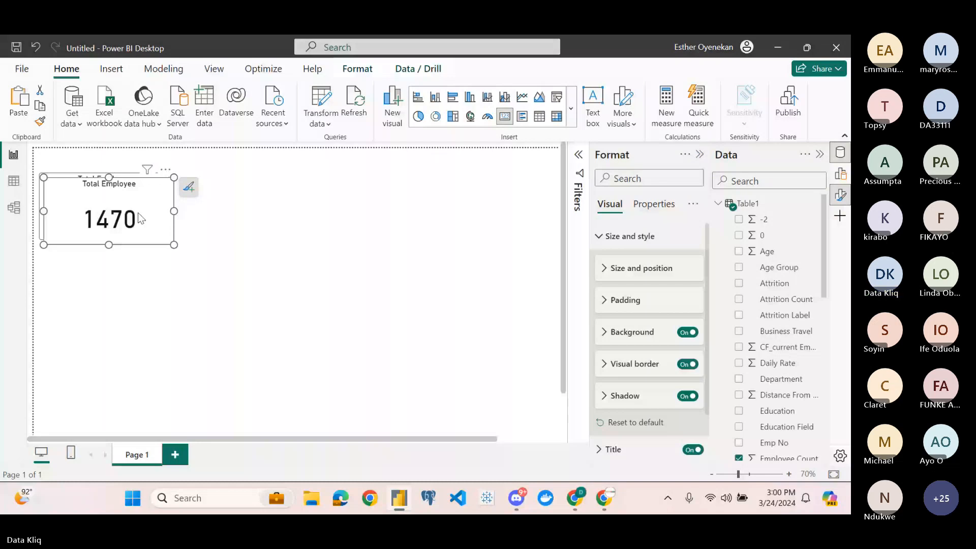
drag(139, 213, 149, 209)
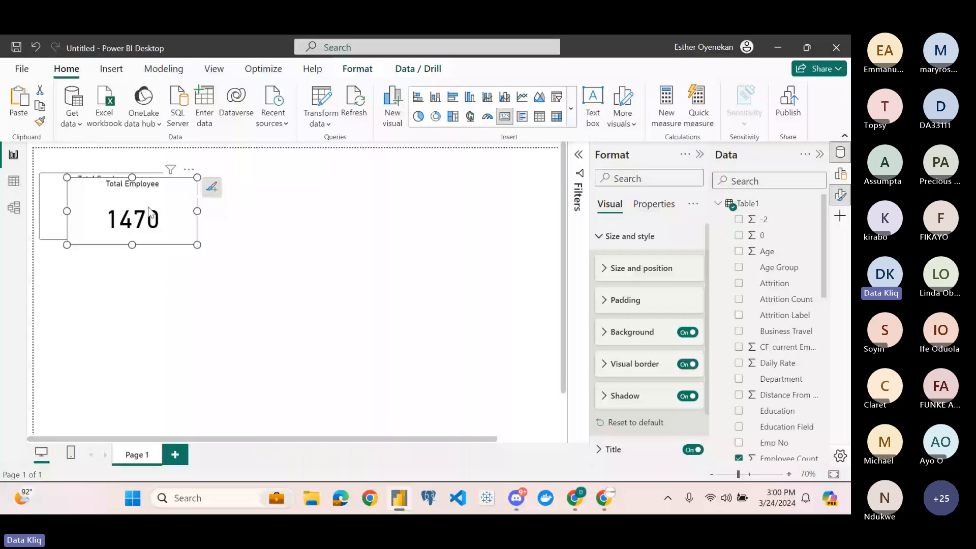
drag(150, 211, 257, 199)
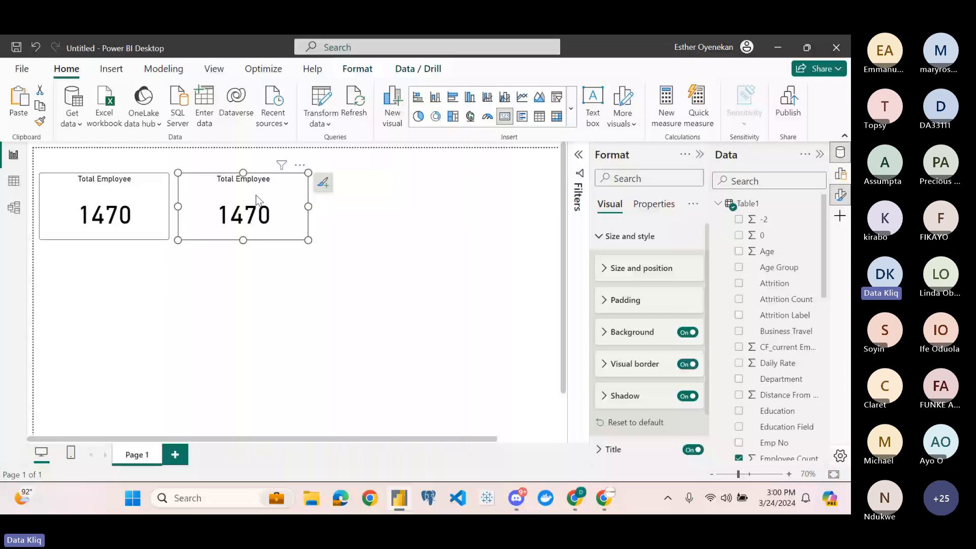
Replace the Employee Count field with Attrition Count on the copied card
scroll(783, 241, down, 3)
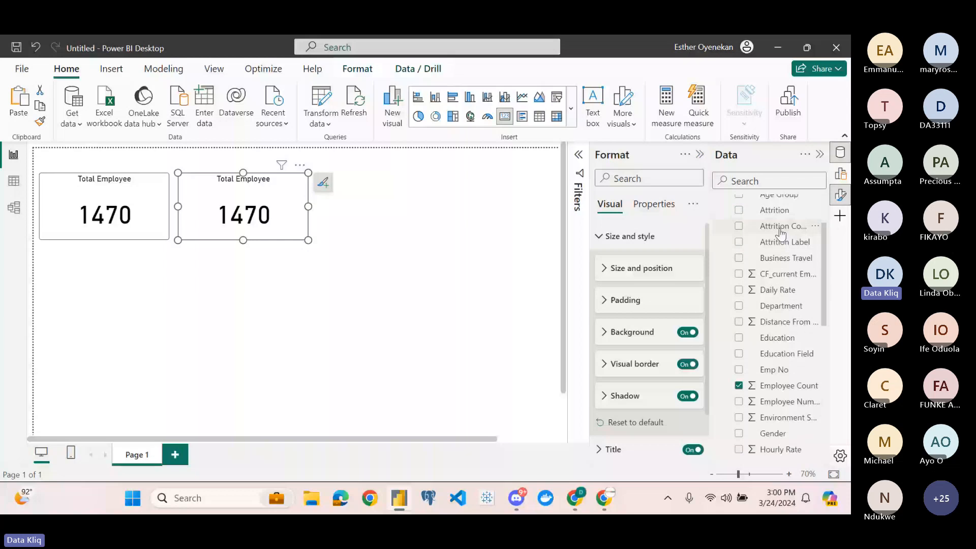
click(739, 387)
click(739, 226)
scroll(780, 304, up, 1)
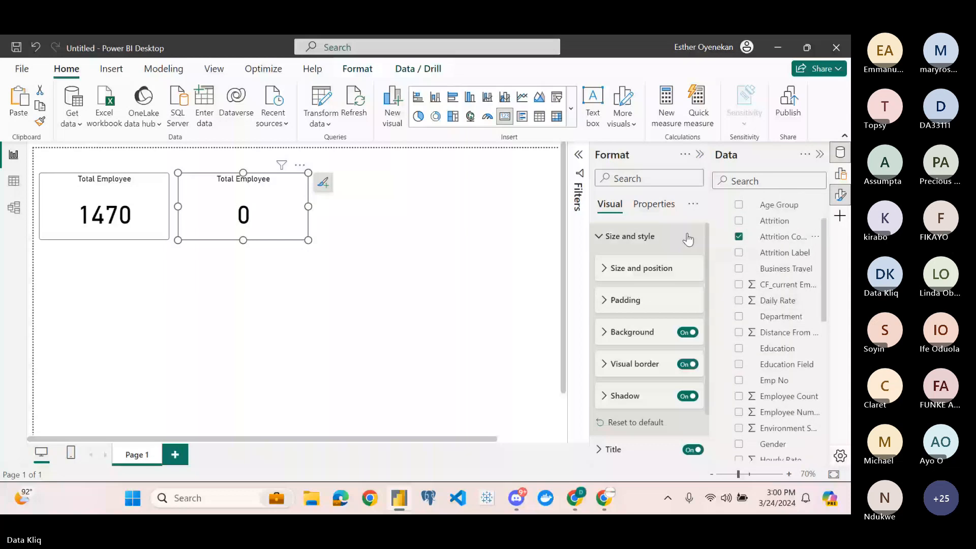
Open the filters and inspect the First Attrition Count filter options for the copied card
click(579, 155)
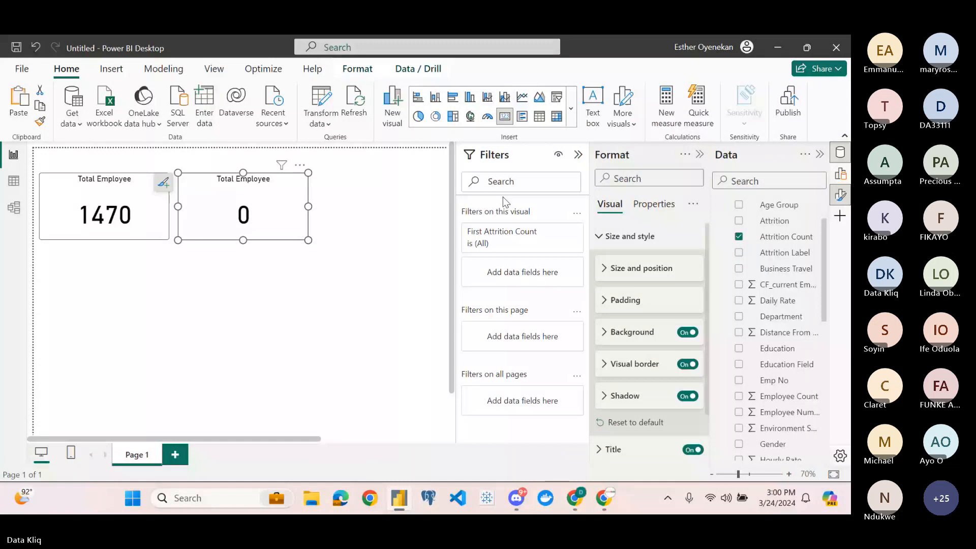
click(559, 231)
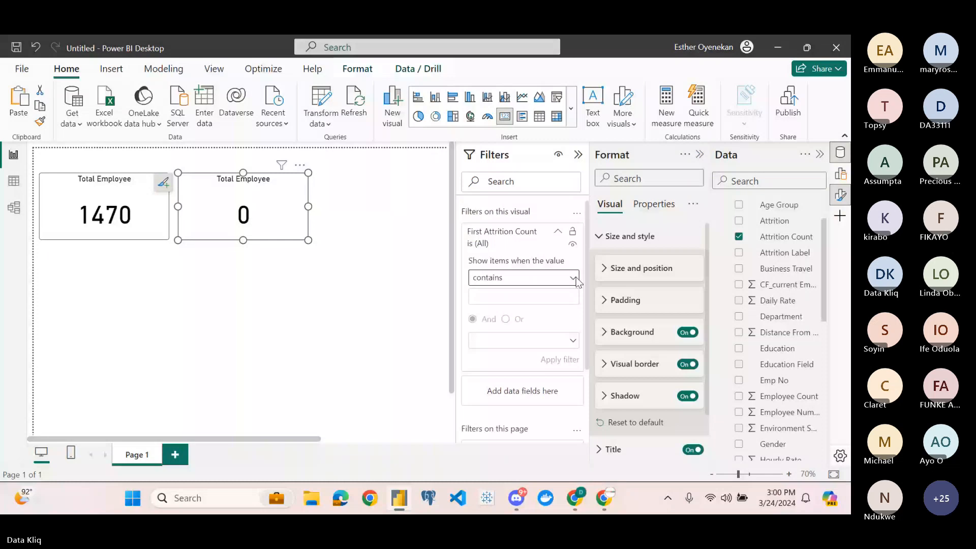
click(558, 232)
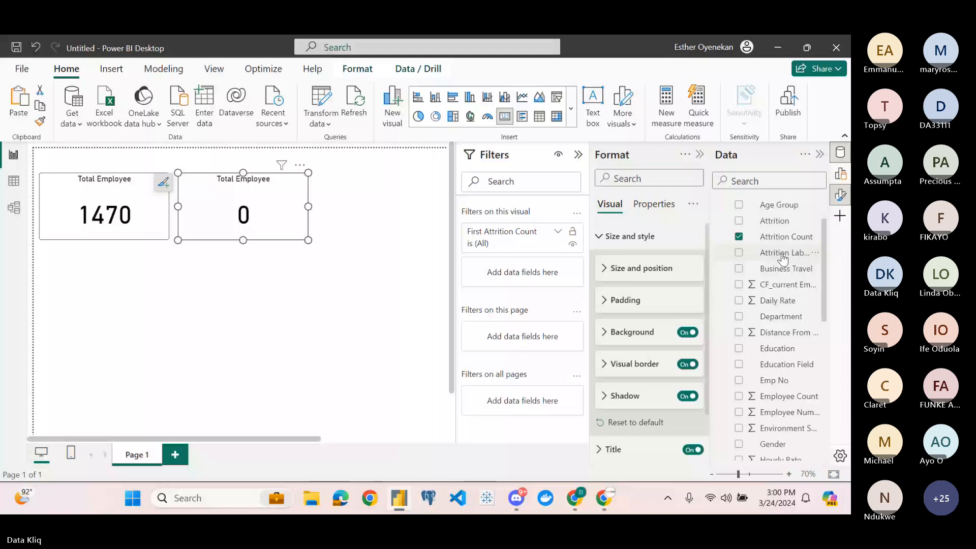
Delete the copied card after switching it back to Employee Count and trying to add Attrition Count to it again
scroll(783, 258, down, 5)
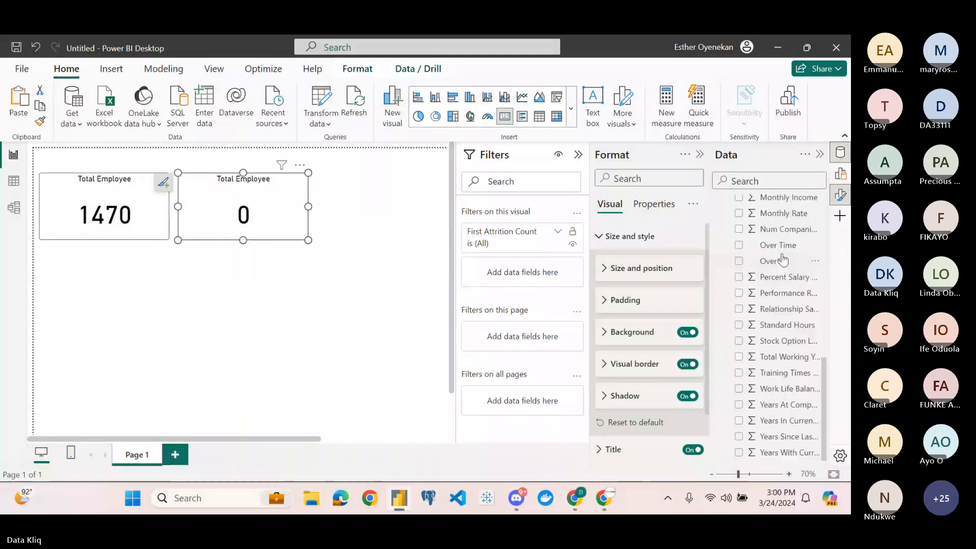
scroll(778, 300, up, 5)
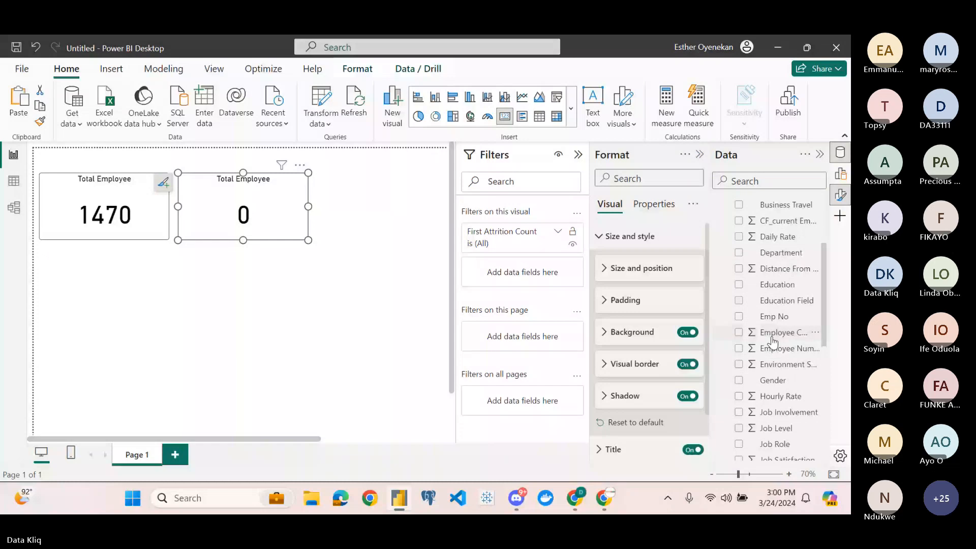
click(739, 333)
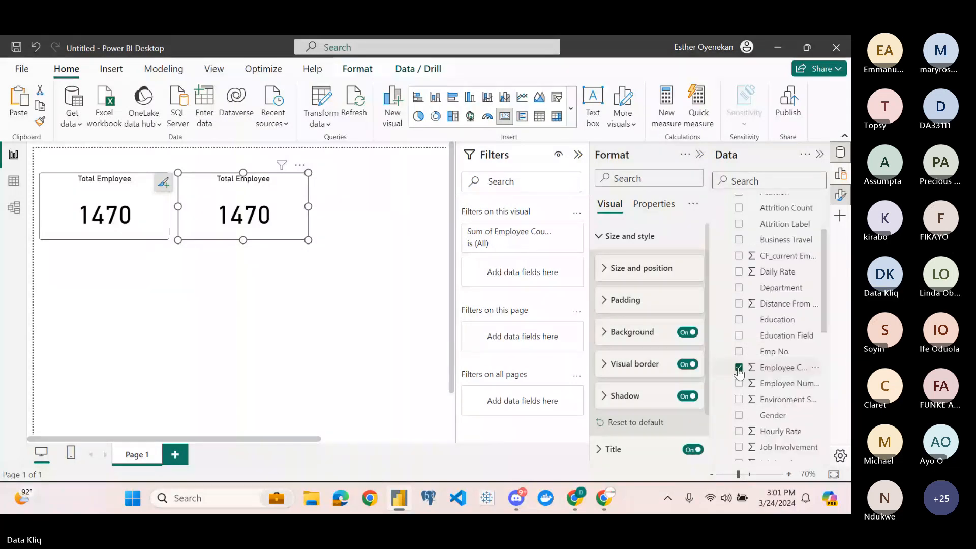
scroll(761, 324, up, 1)
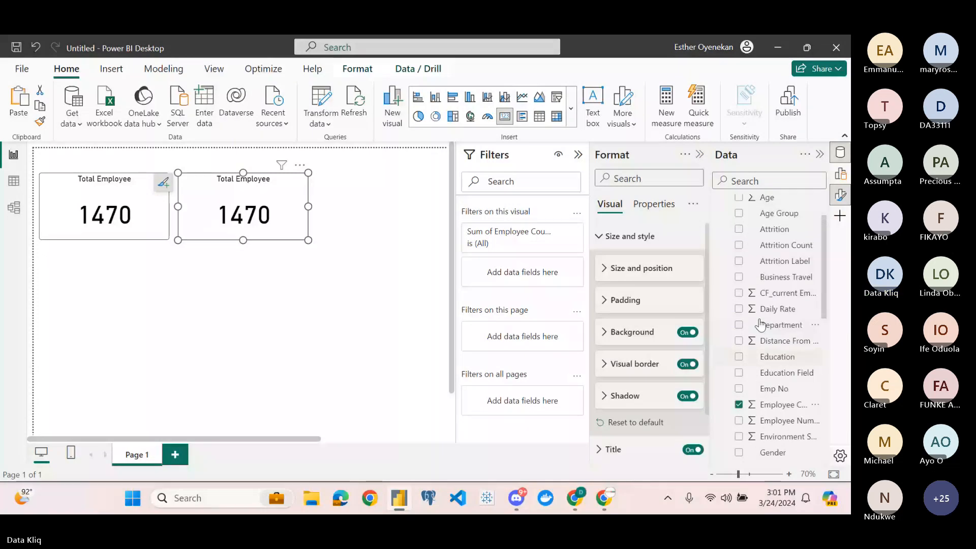
scroll(761, 324, up, 2)
drag(778, 299, 266, 220)
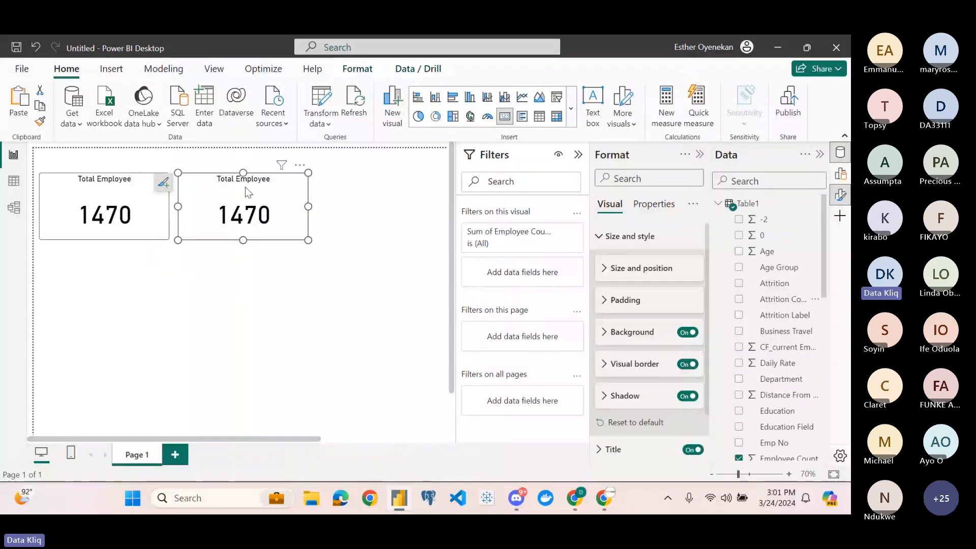
key(Delete)
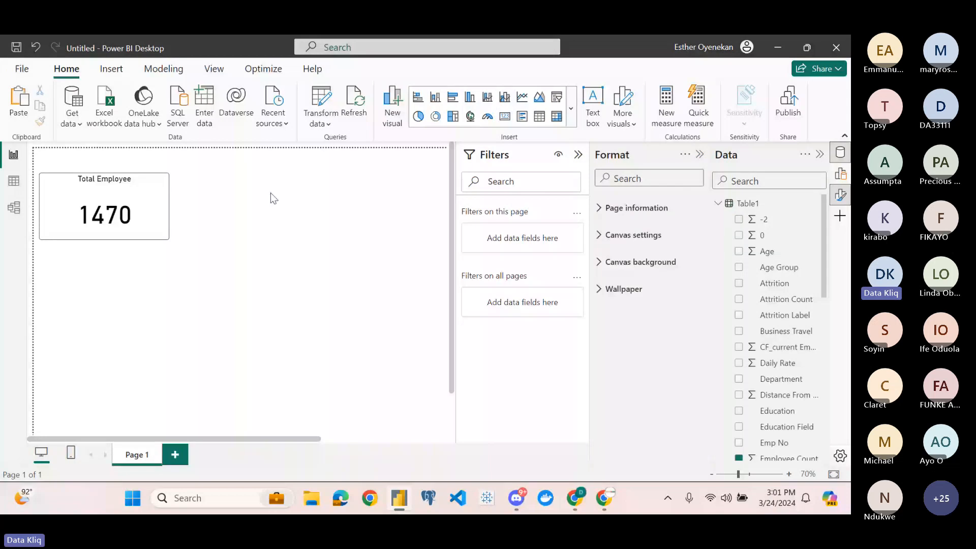
Insert a new card below the Total Employee card and assign the Attrition Count field to it
click(504, 116)
drag(761, 301, 187, 382)
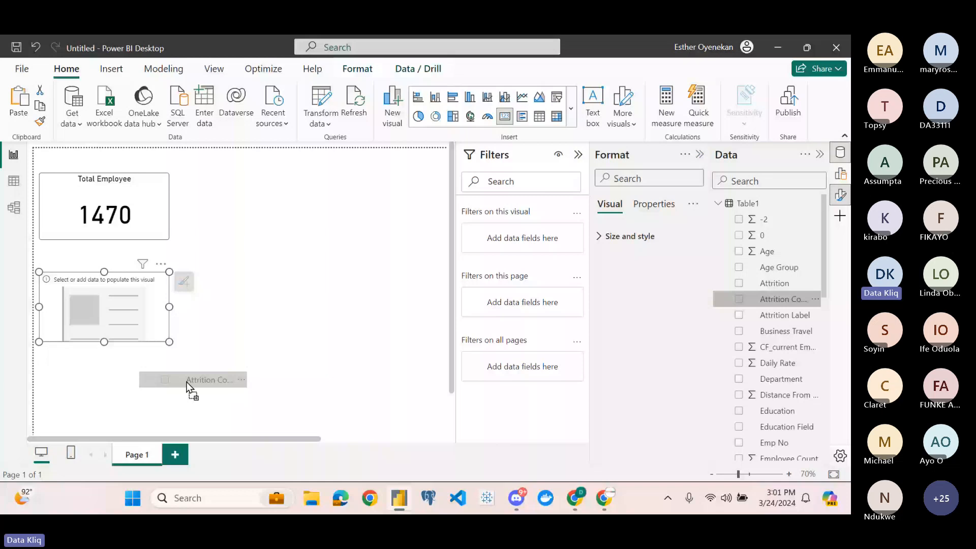
drag(188, 385, 135, 314)
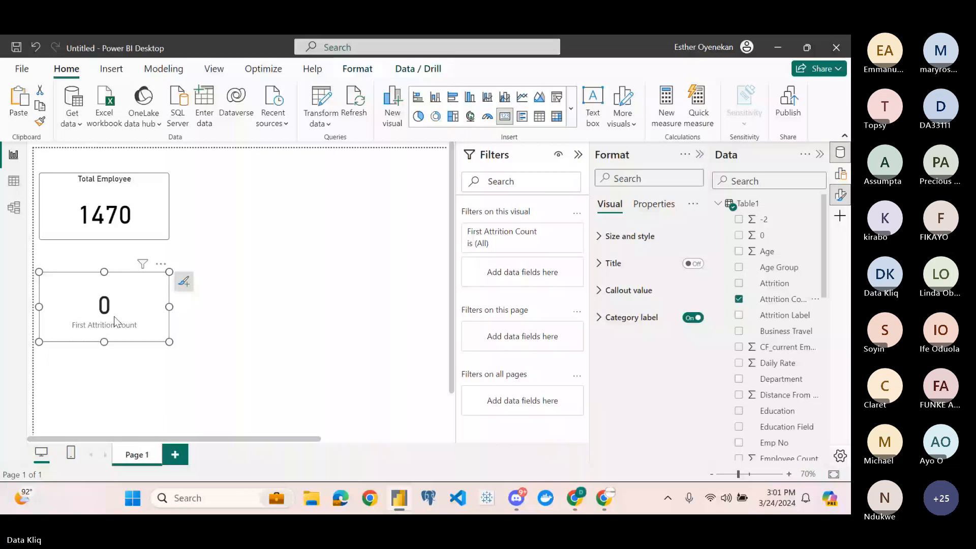
Examine the visual elements and format options available for the Attrition Count card
click(184, 281)
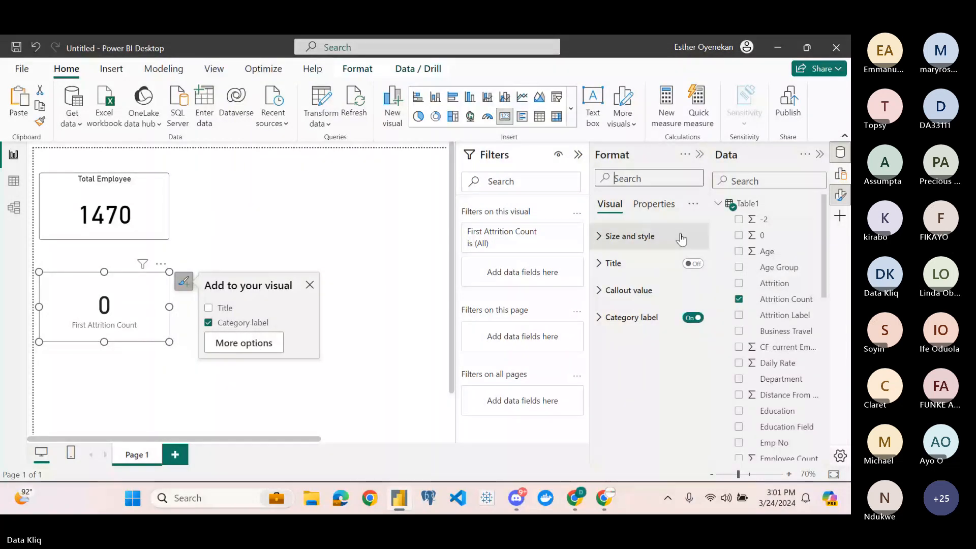
click(656, 210)
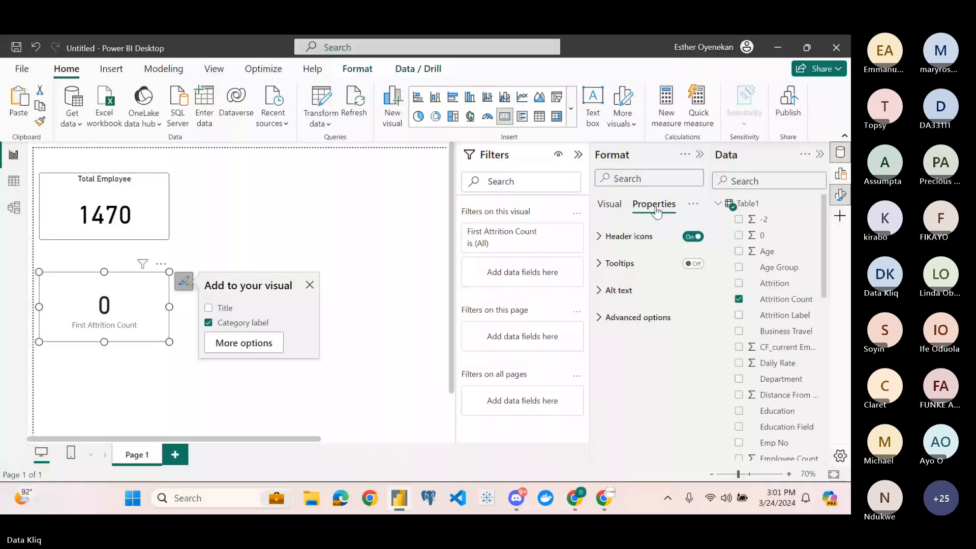
click(610, 206)
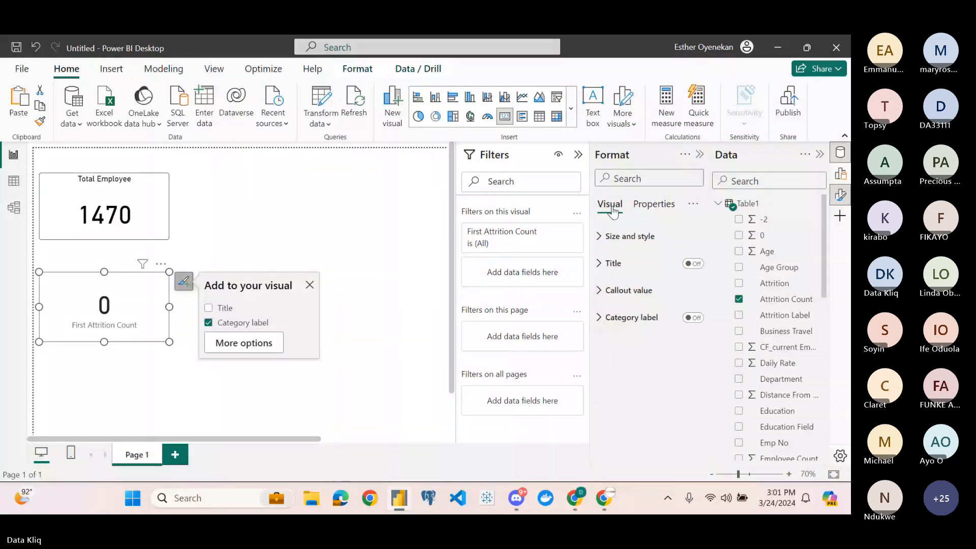
scroll(764, 354, down, 1)
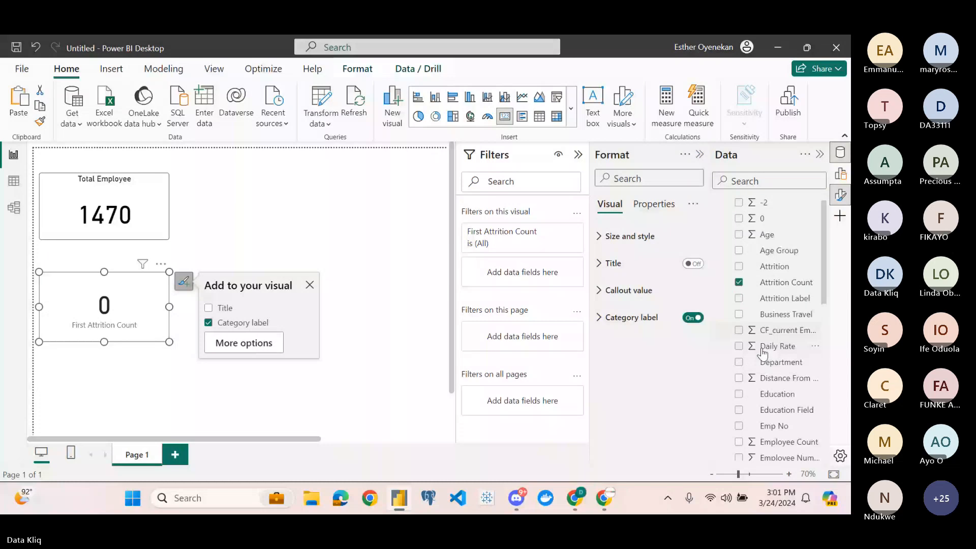
scroll(763, 352, down, 1)
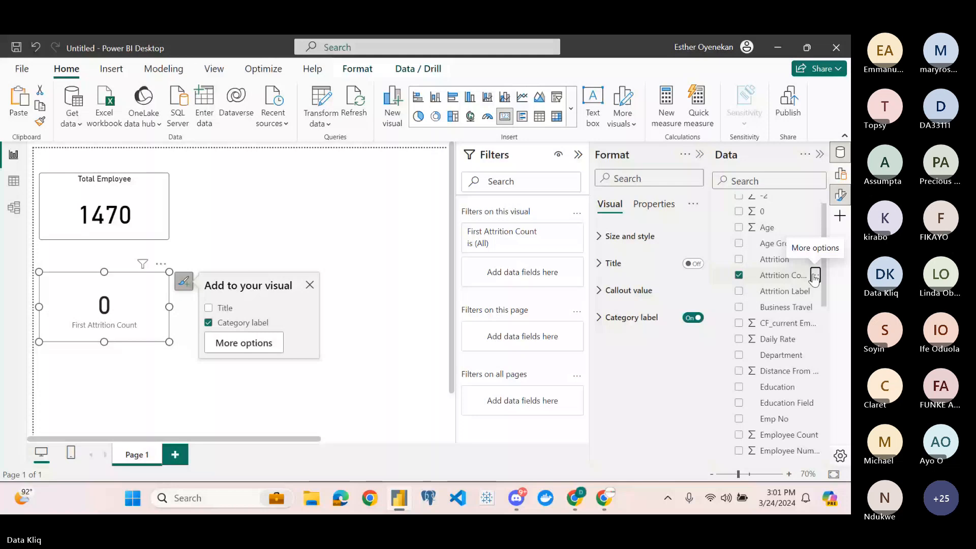
click(777, 339)
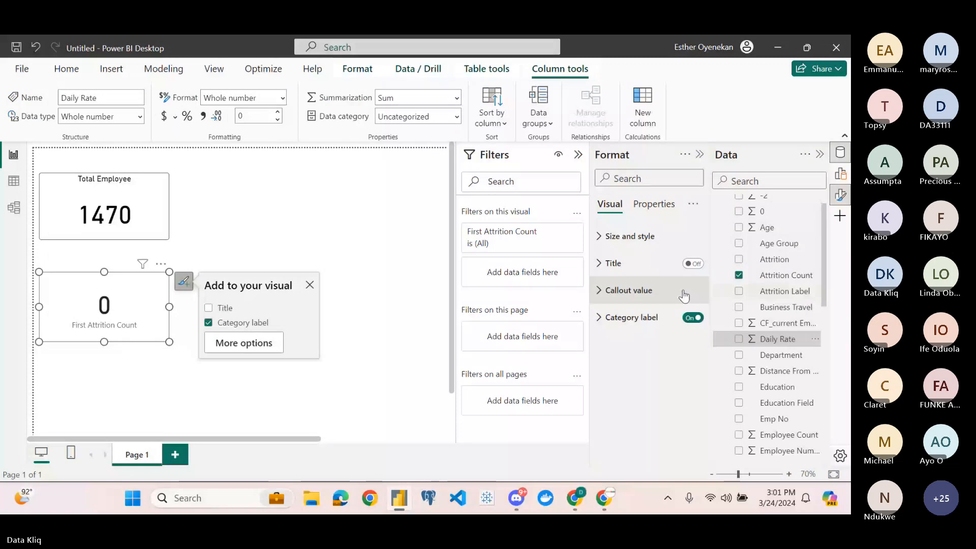
click(184, 287)
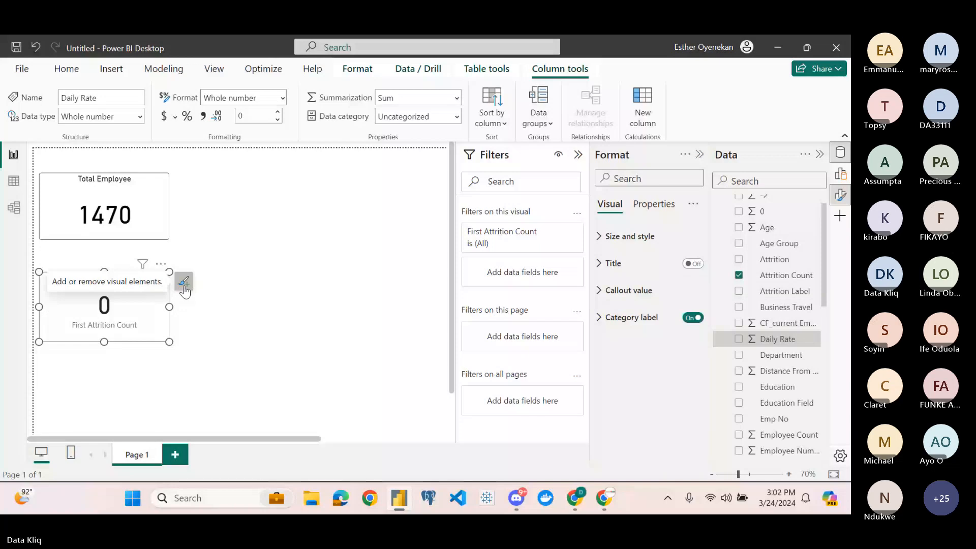
click(184, 285)
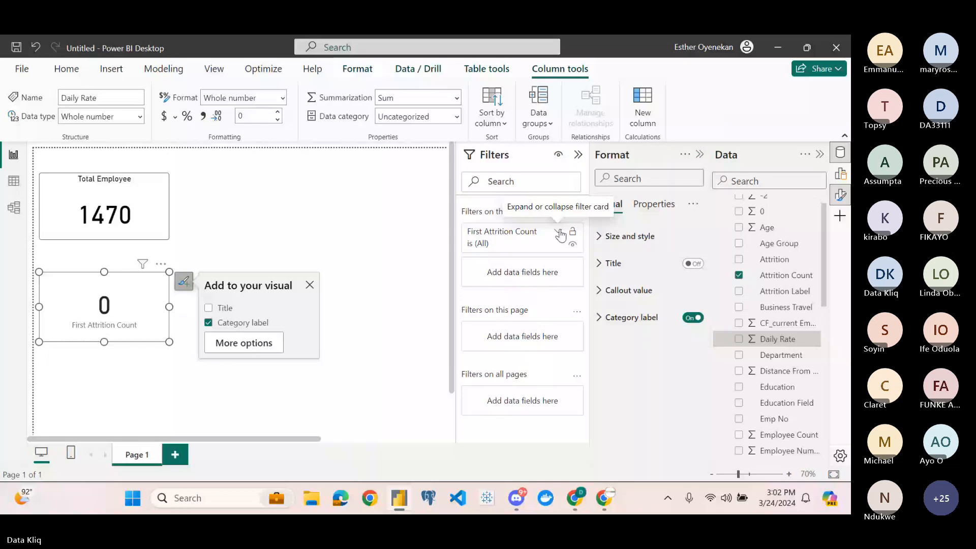
Inspect the First Attrition Count filter options and the card's header icons, alt text and advanced properties
click(561, 235)
click(654, 204)
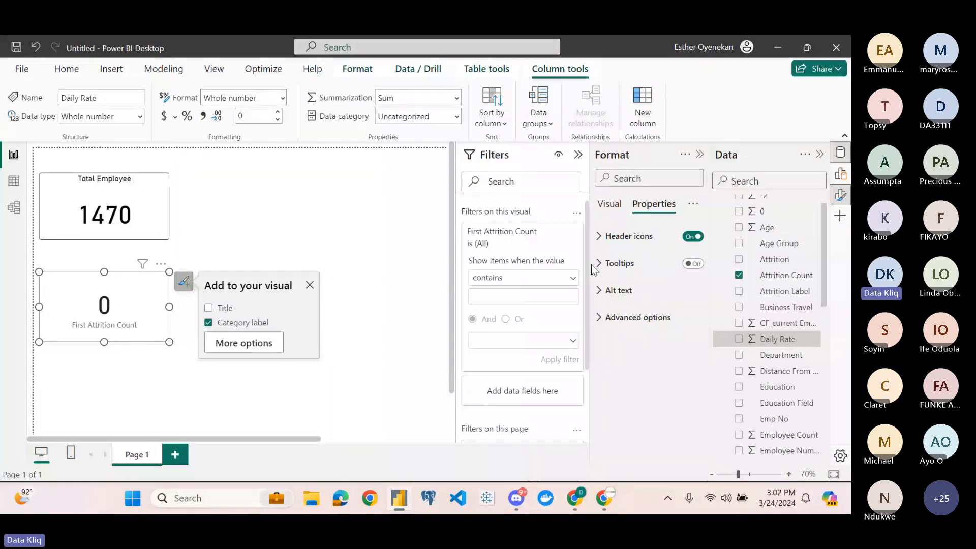
click(612, 241)
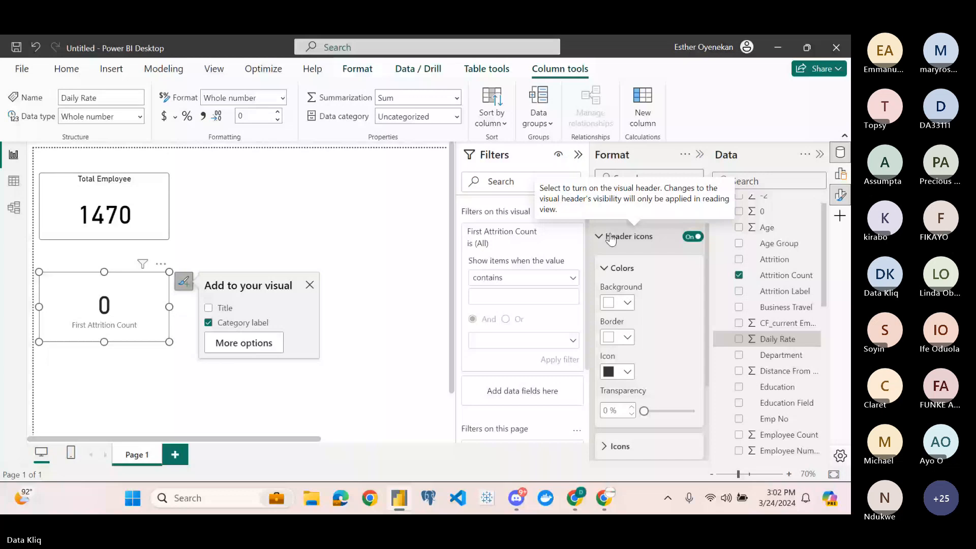
click(612, 240)
click(622, 319)
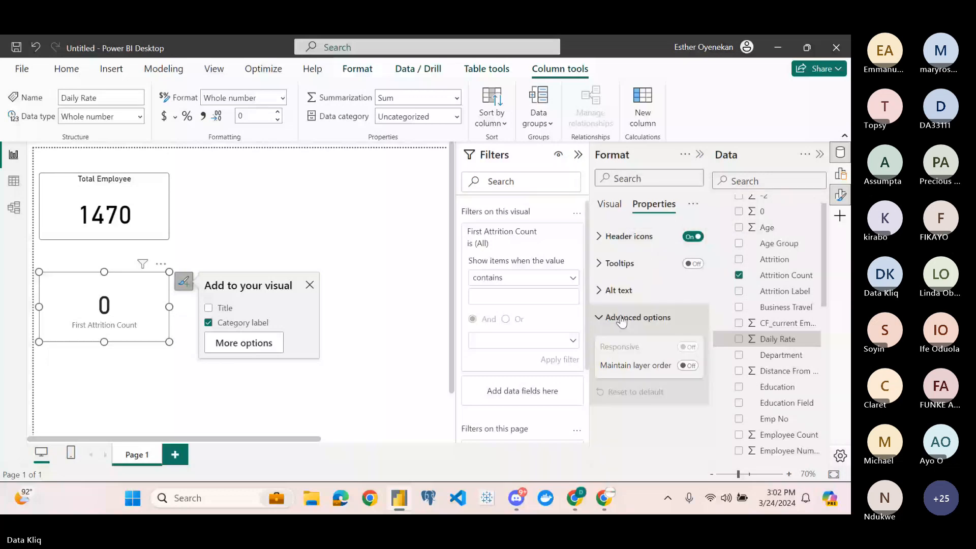
click(618, 292)
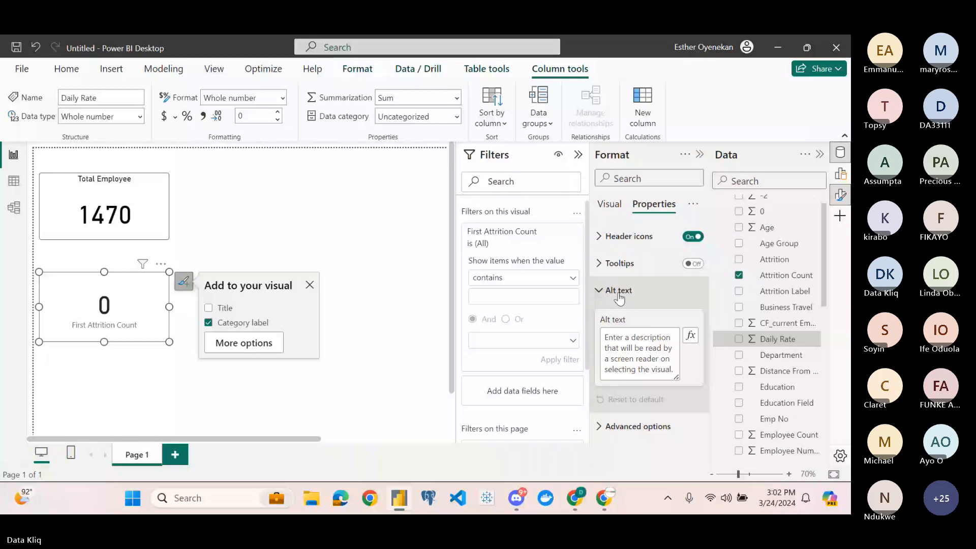
click(619, 295)
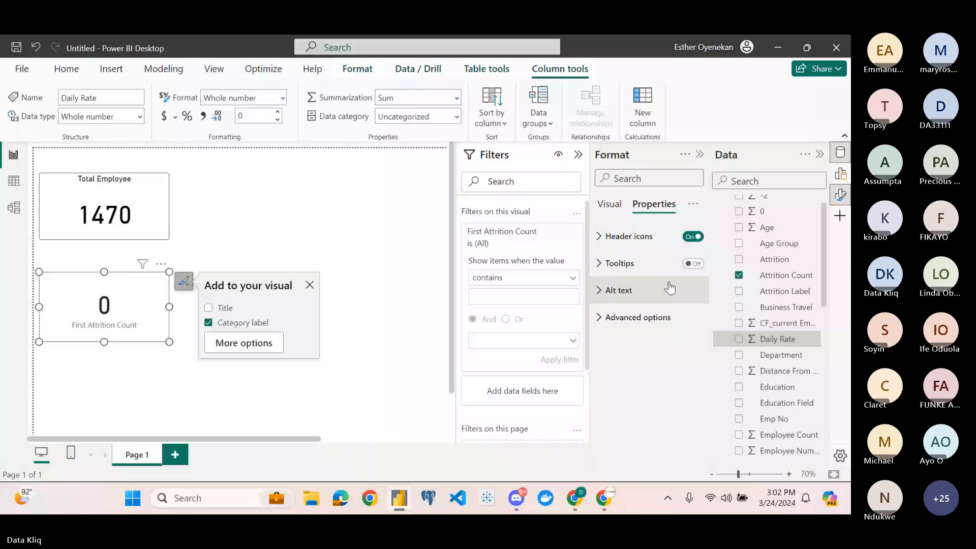
Collapse the filters and open the field and aggregation settings for Attrition Count on the card
click(578, 155)
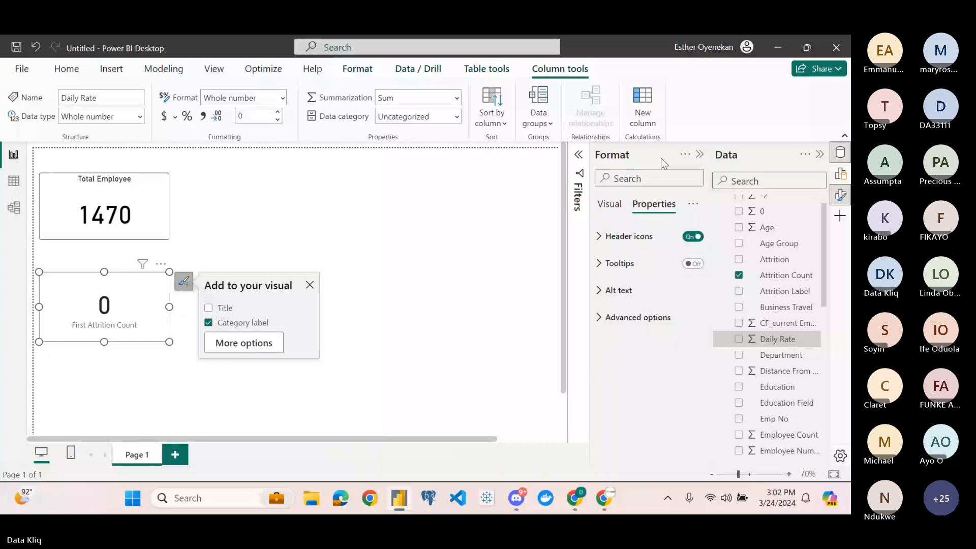
click(700, 155)
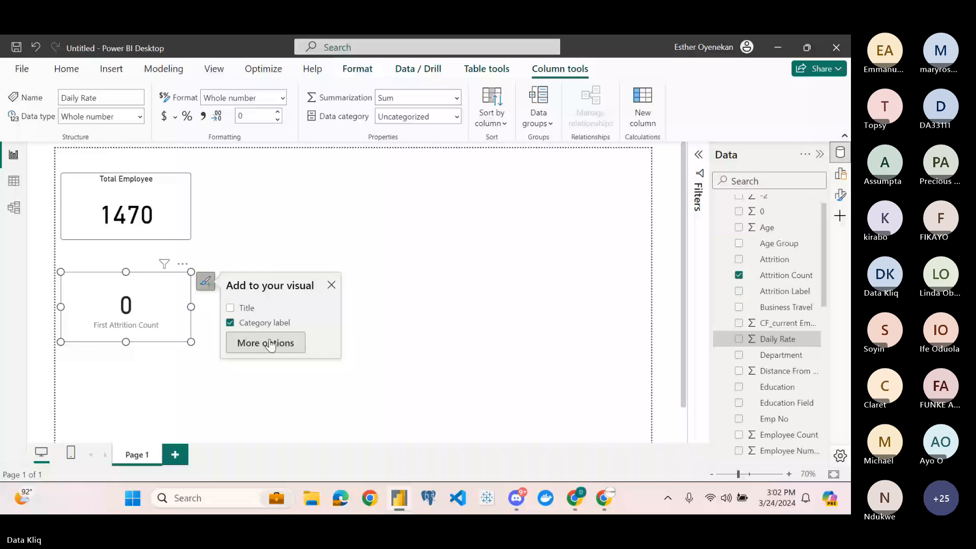
click(269, 343)
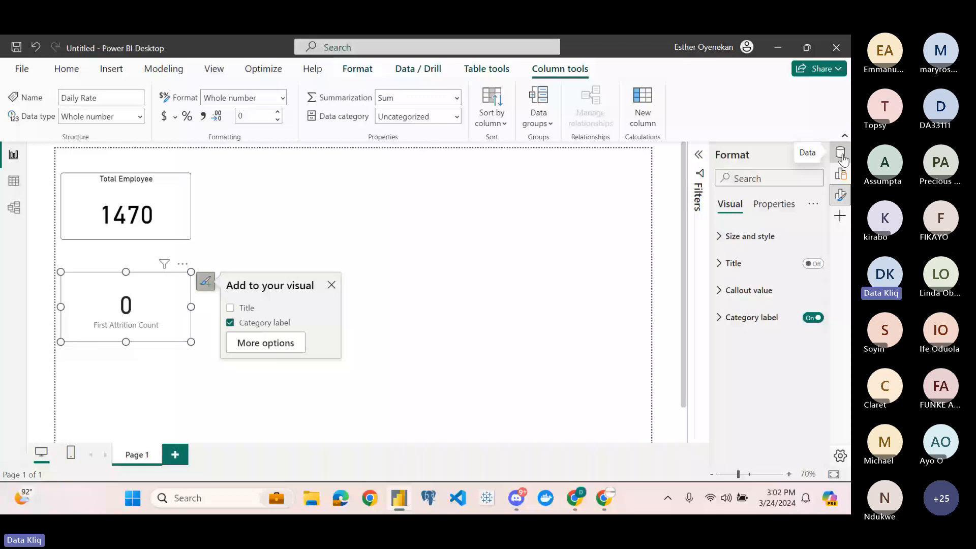
click(841, 155)
click(692, 246)
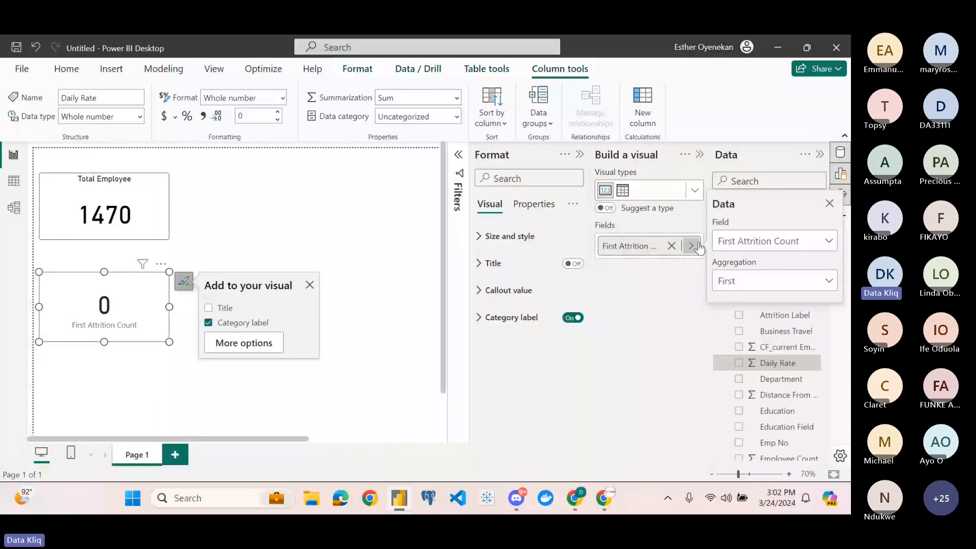
Try the Count (Distinct) and Count aggregations for Attrition Count on the card
click(775, 280)
click(745, 347)
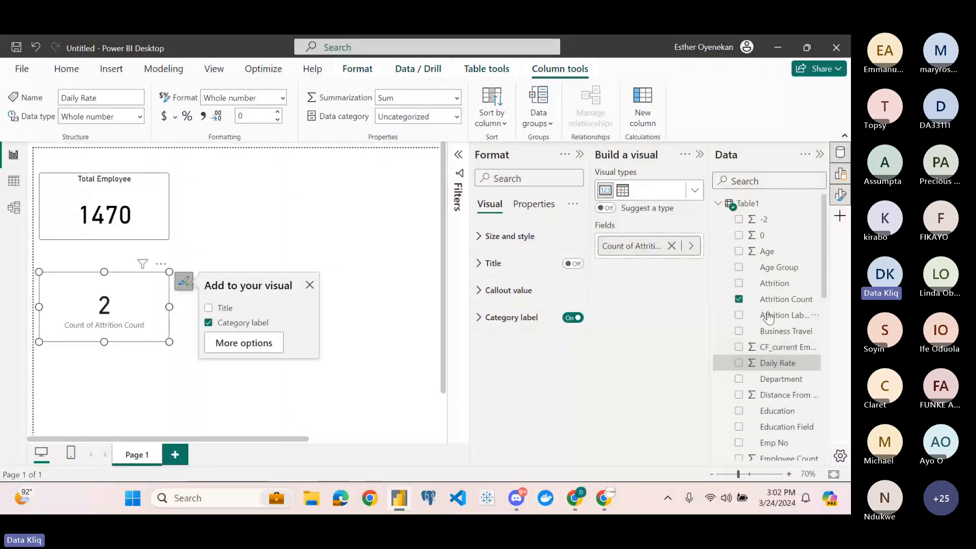
click(691, 246)
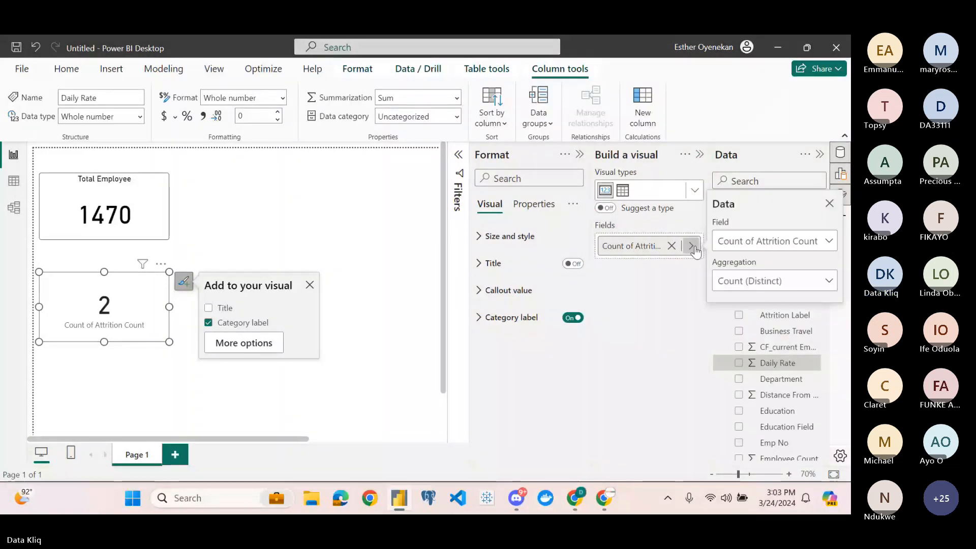
click(775, 280)
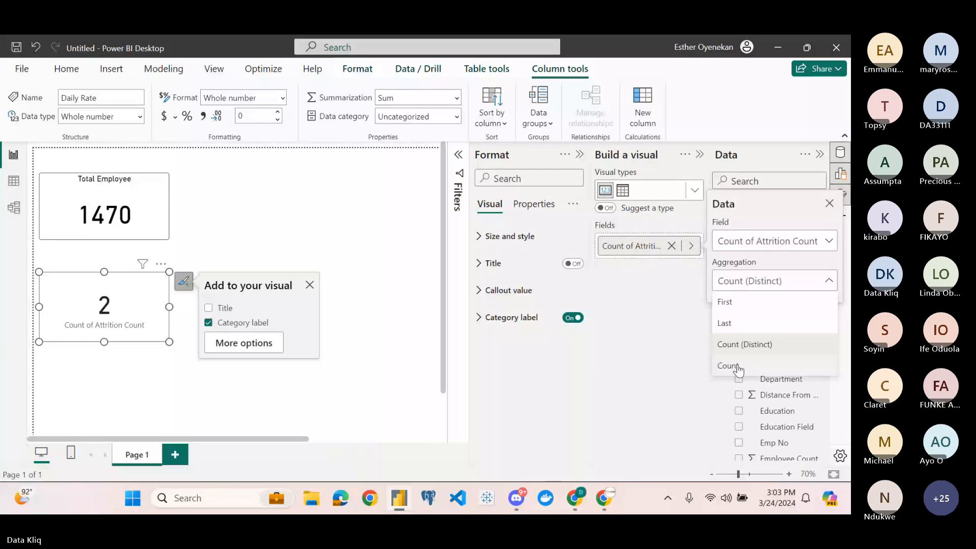
click(738, 366)
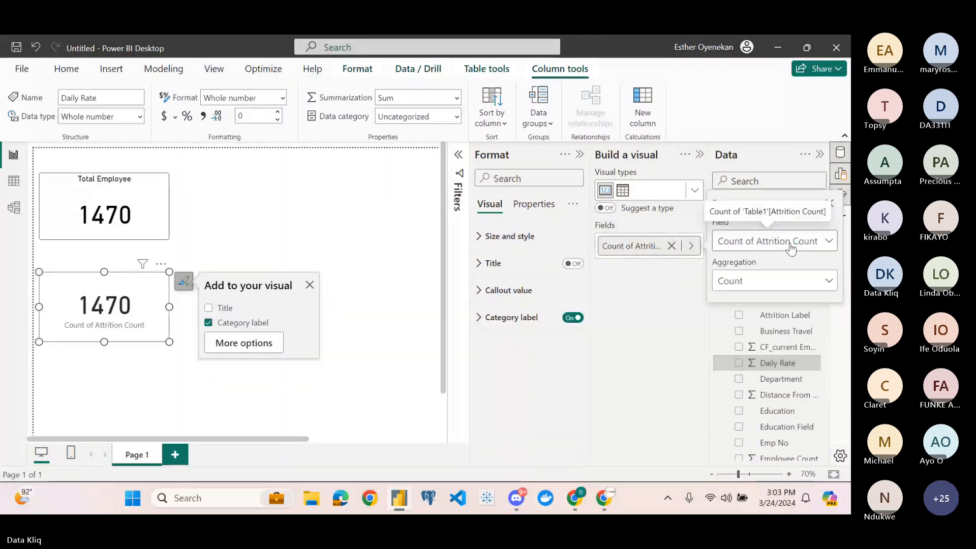
click(791, 242)
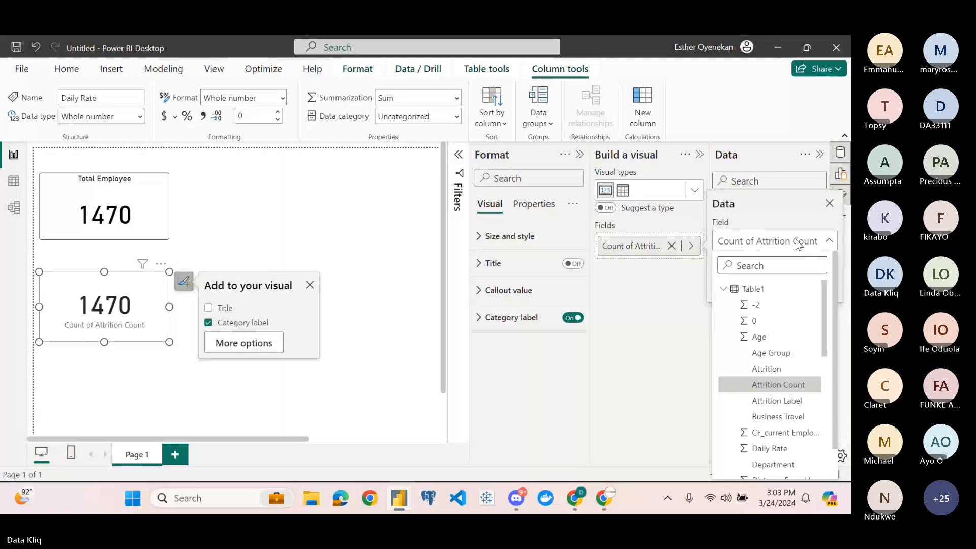
click(695, 250)
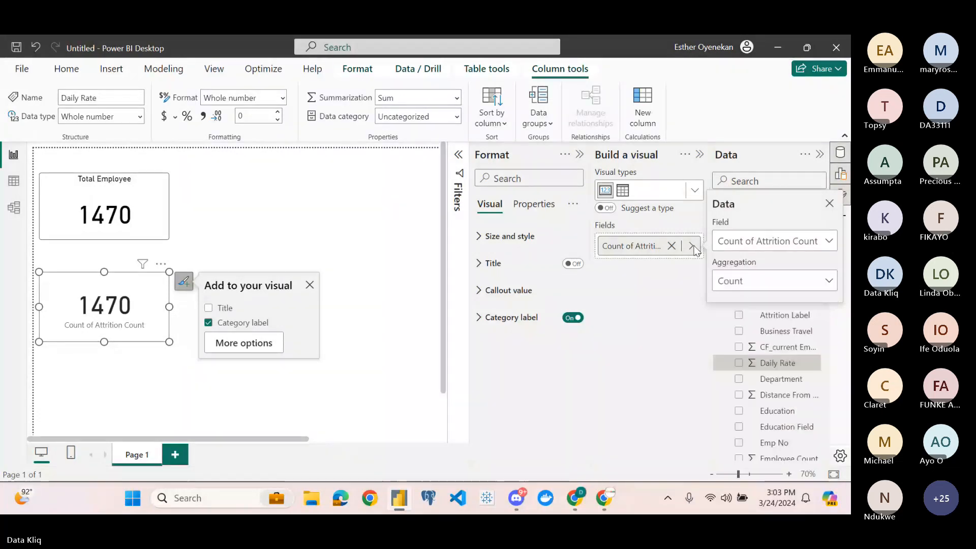
Switch the card's Attrition Count aggregation back to Count (Distinct) and check its field choices
click(757, 290)
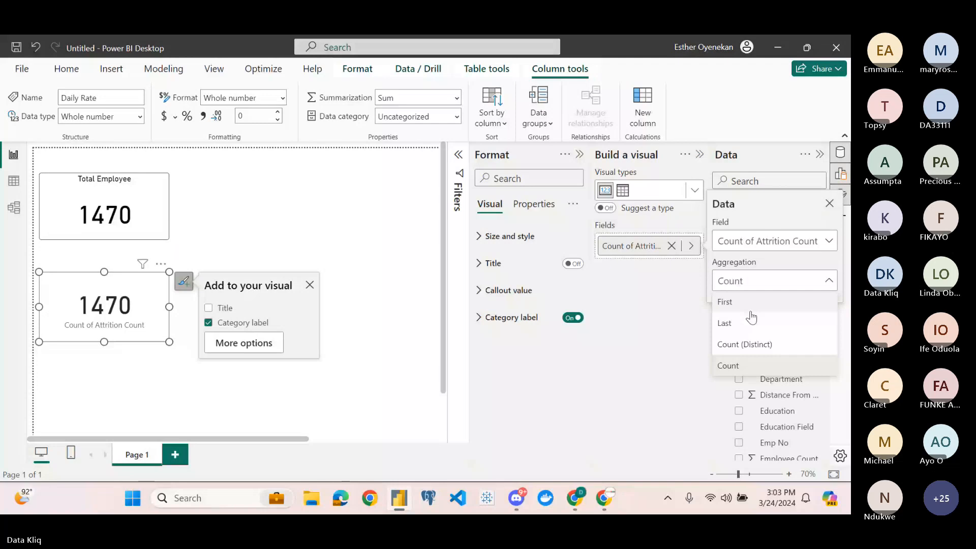
click(752, 318)
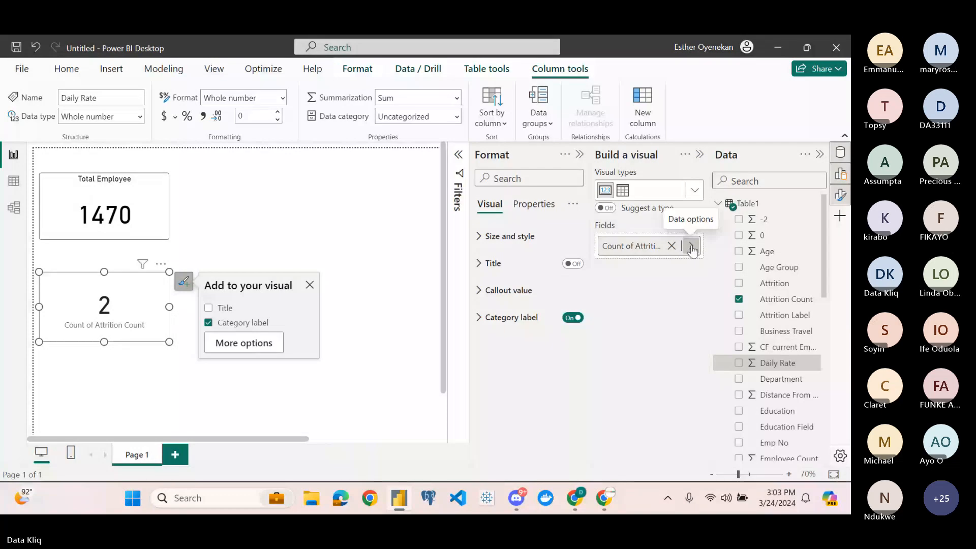
click(691, 246)
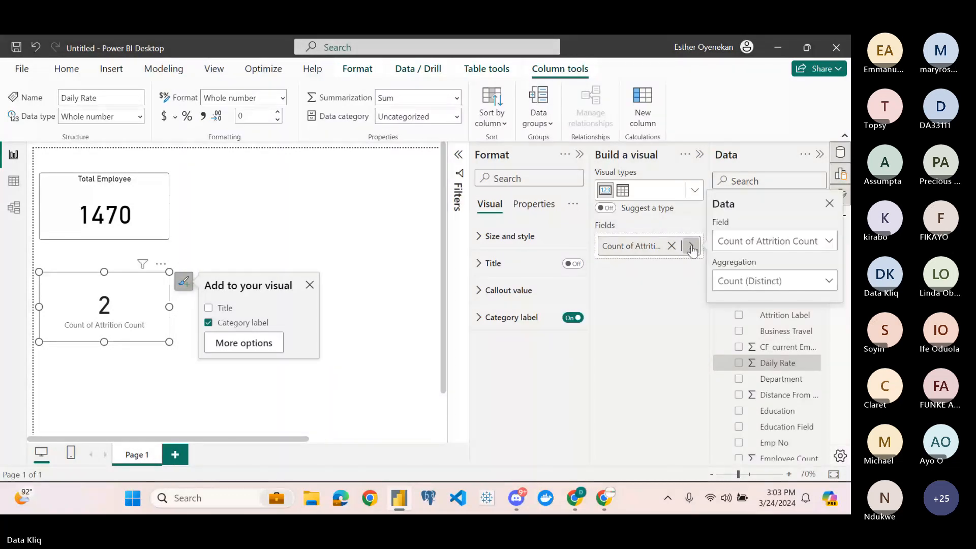
click(734, 245)
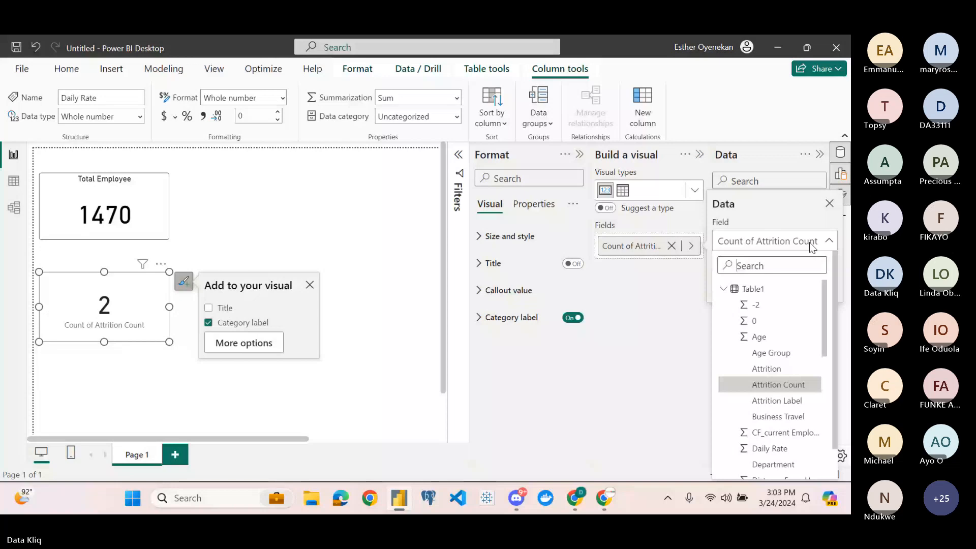
click(637, 248)
click(637, 247)
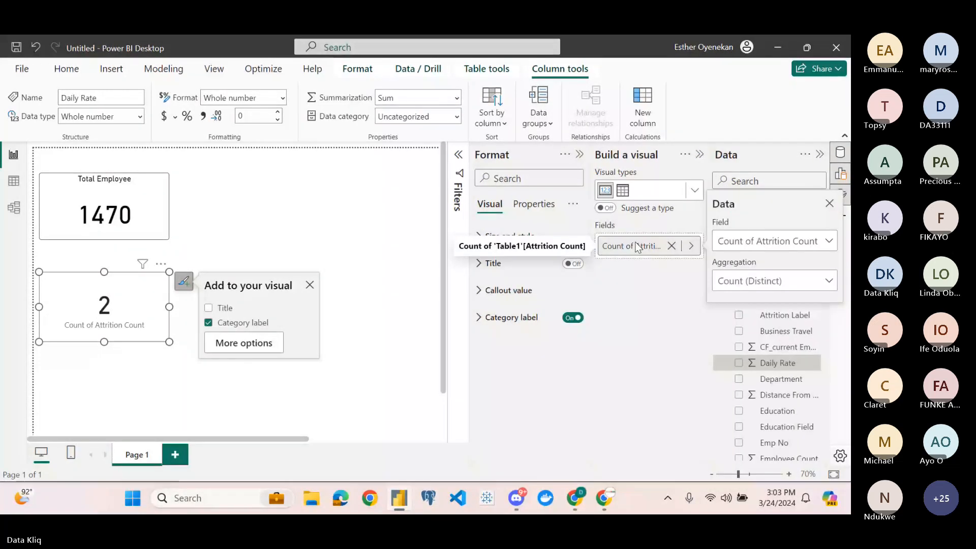
Reselect Attrition Count as the card's field, then remove it and add it to the card again
click(748, 245)
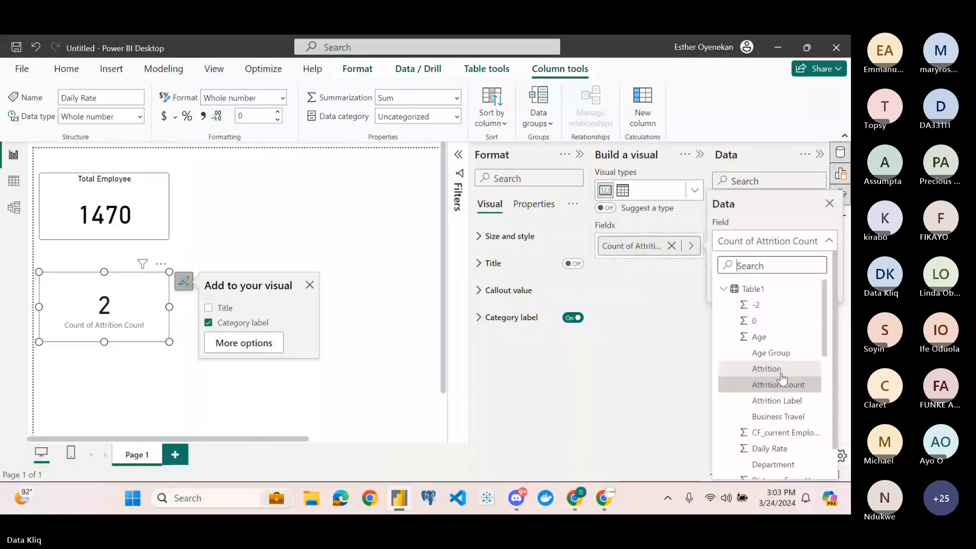
click(781, 384)
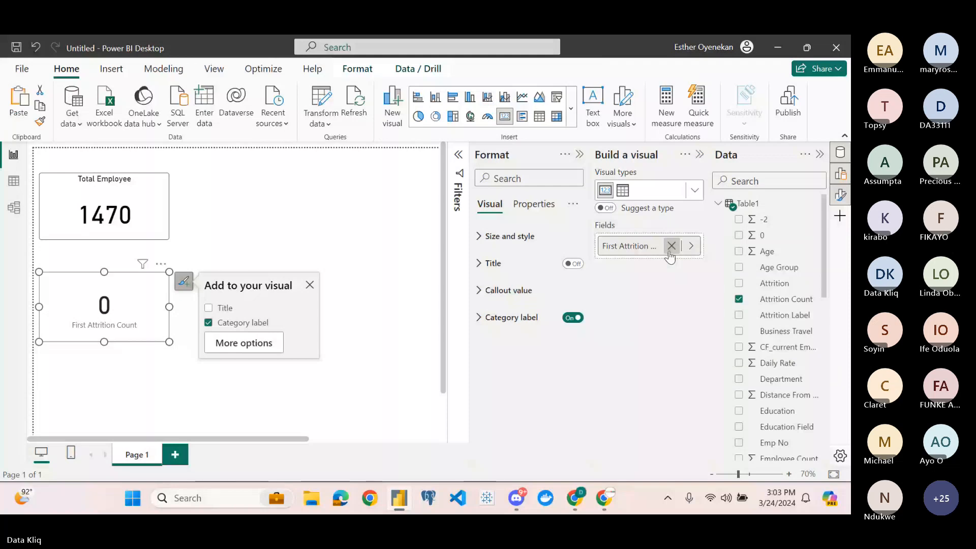
click(671, 249)
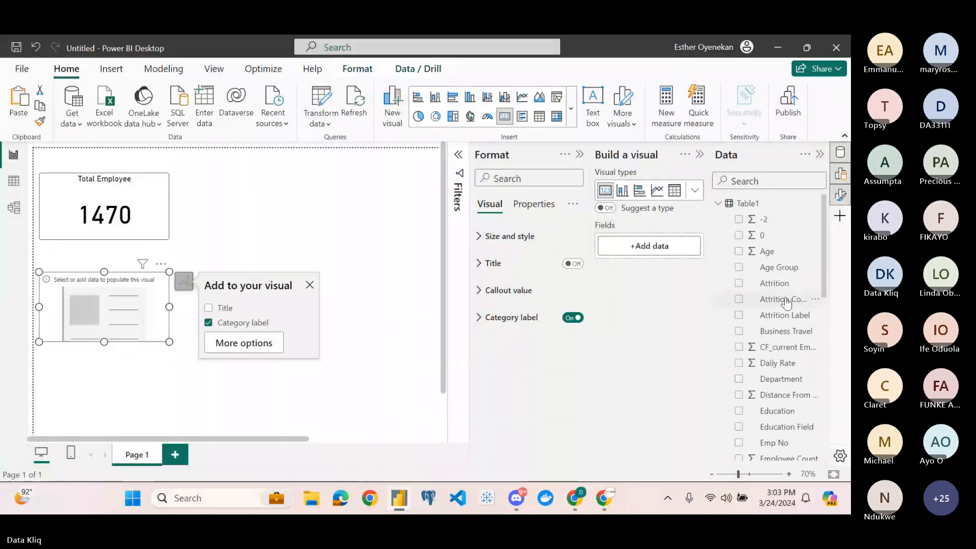
drag(787, 302, 662, 250)
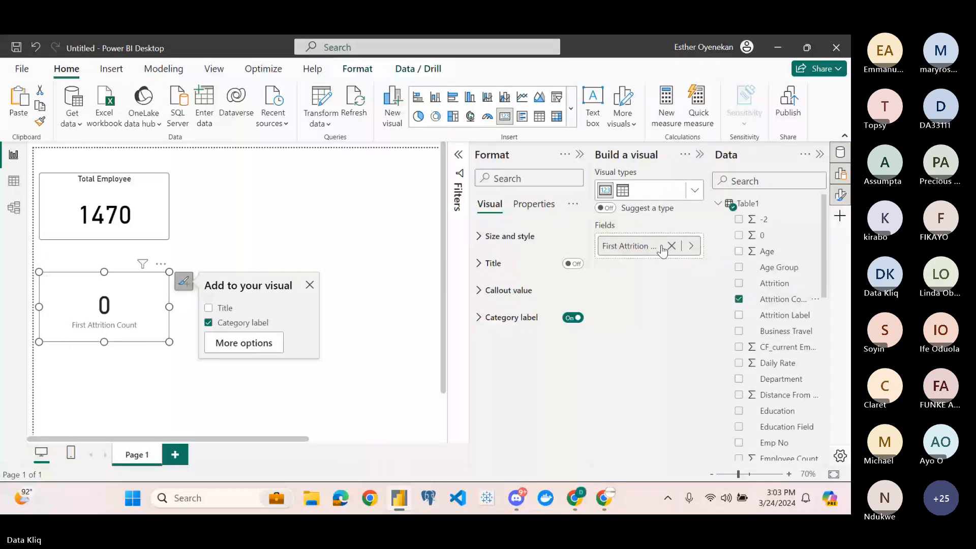
Set the aggregation of the Attrition Count field on the card to Last
click(662, 249)
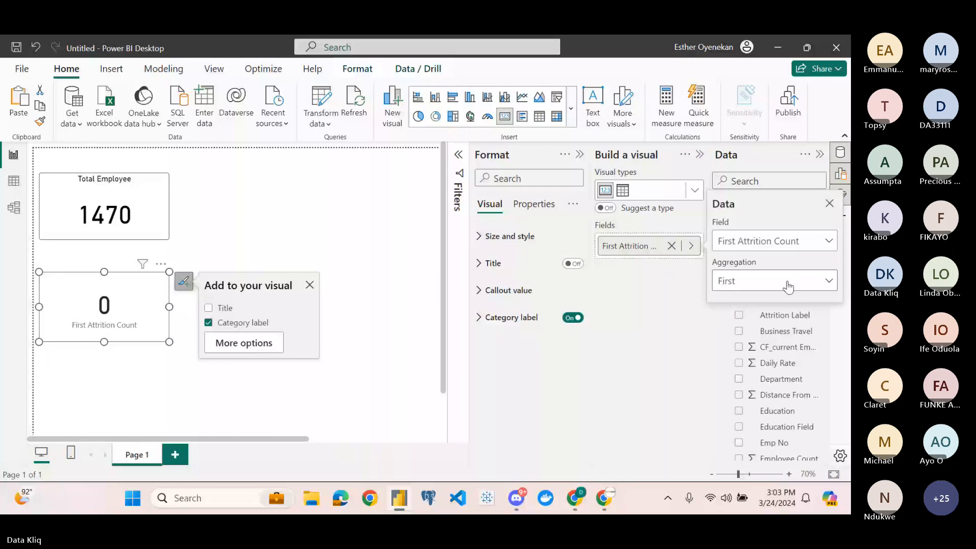
click(788, 287)
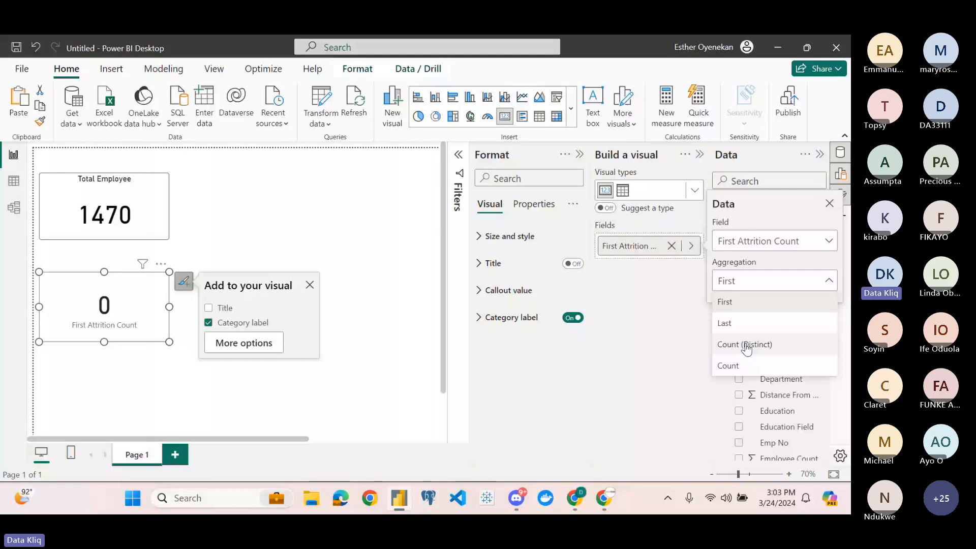
click(743, 323)
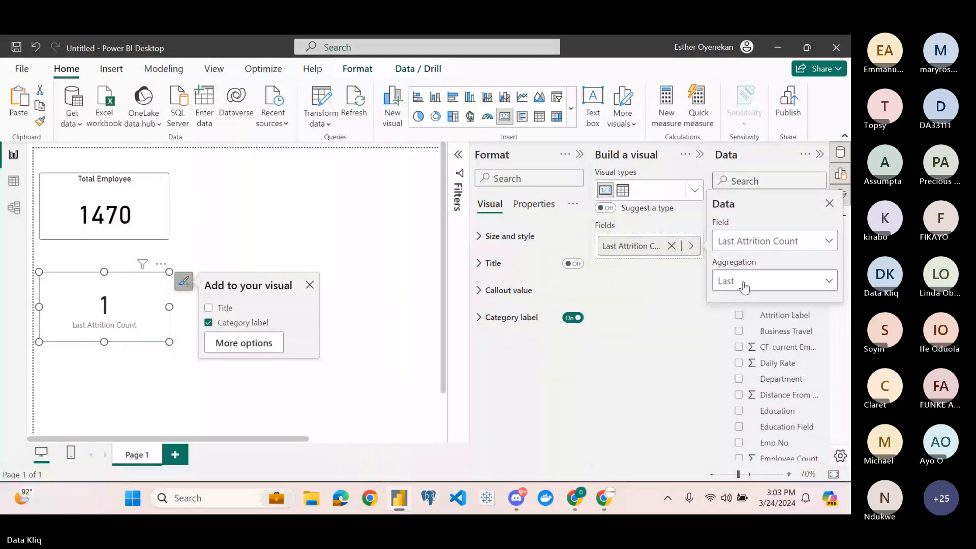
Try Count (Distinct) and then Count as the aggregation of the second card's Attrition Count field
click(743, 285)
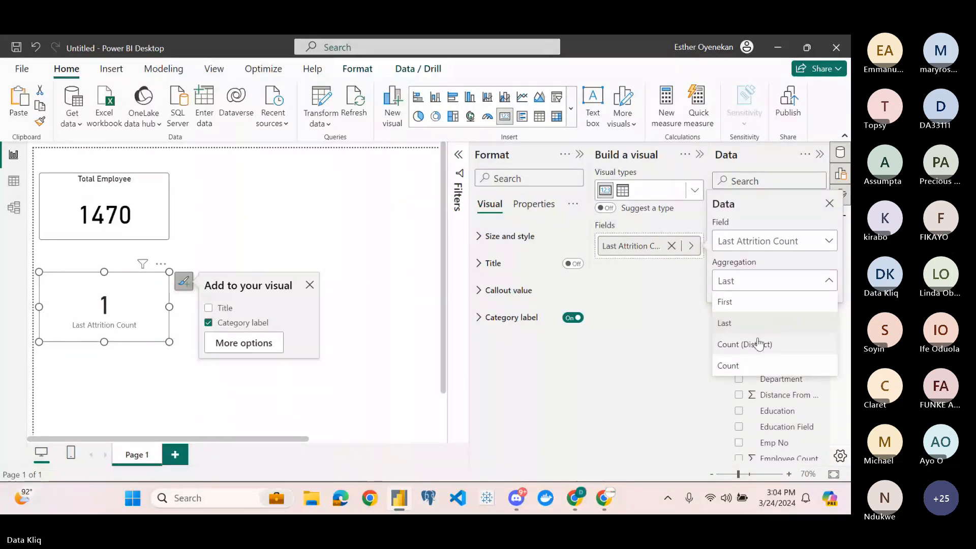
click(759, 344)
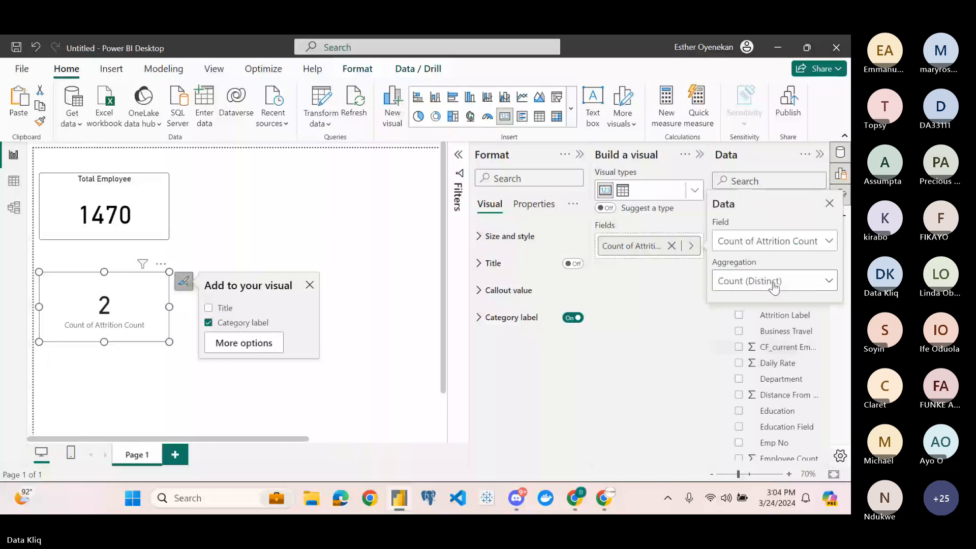
click(775, 286)
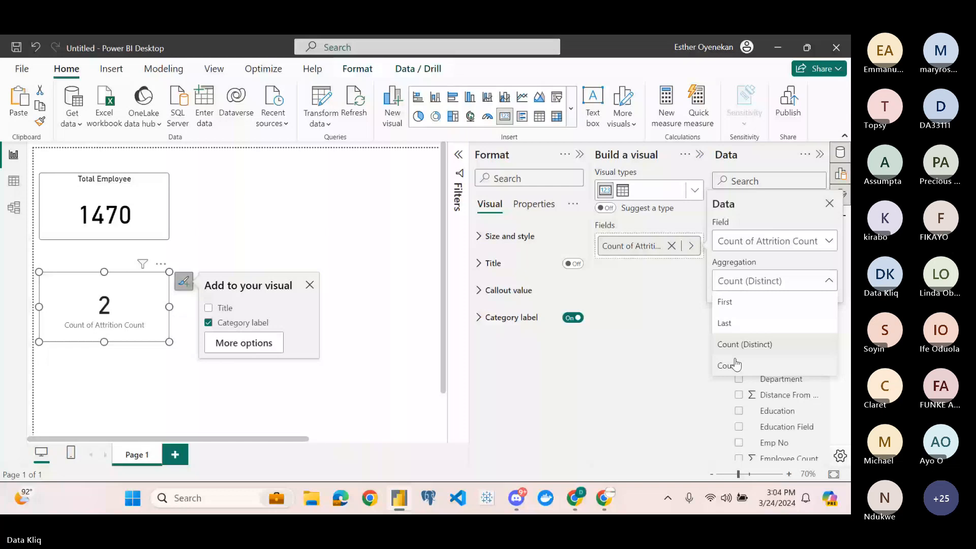
click(735, 364)
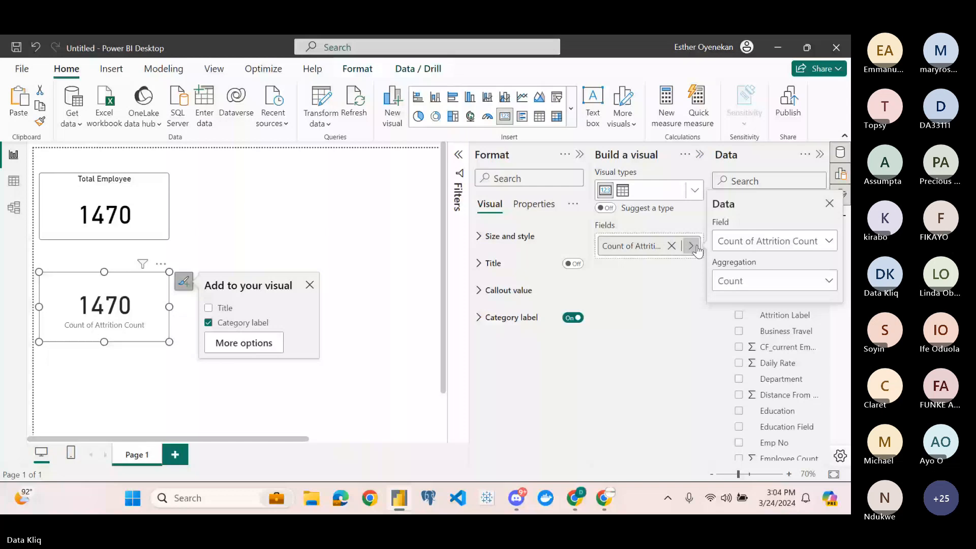
Check the field choices for the Attrition Count card and set its aggregation back to Count (Distinct)
click(793, 243)
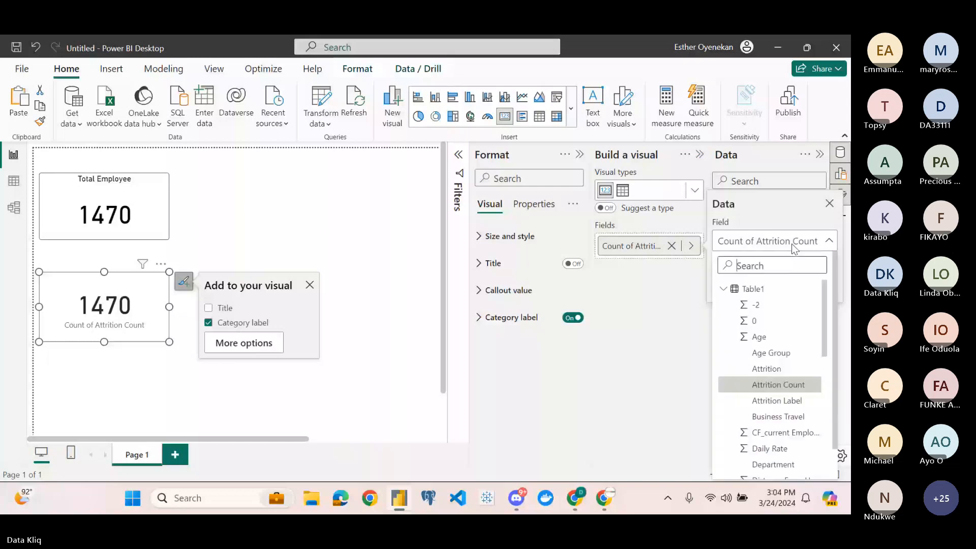
click(792, 243)
click(773, 279)
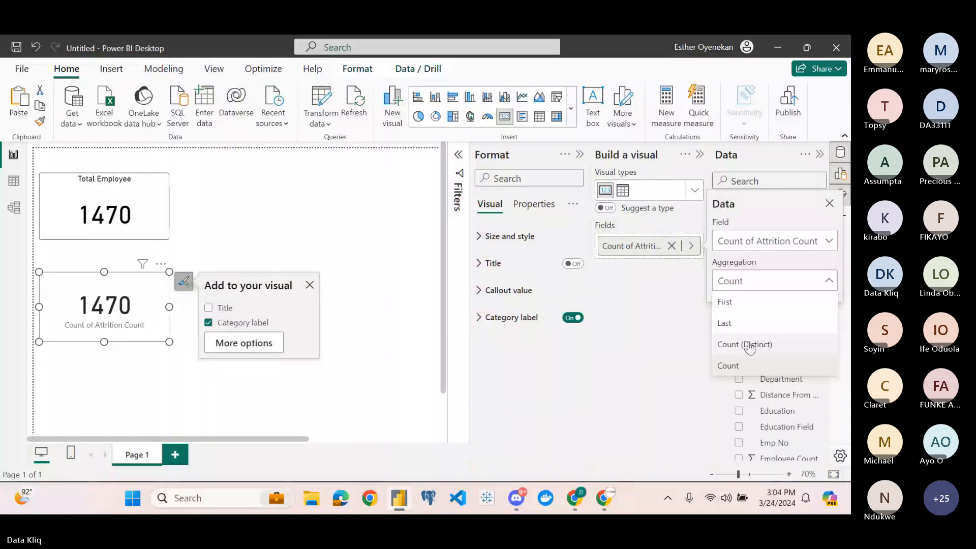
click(746, 343)
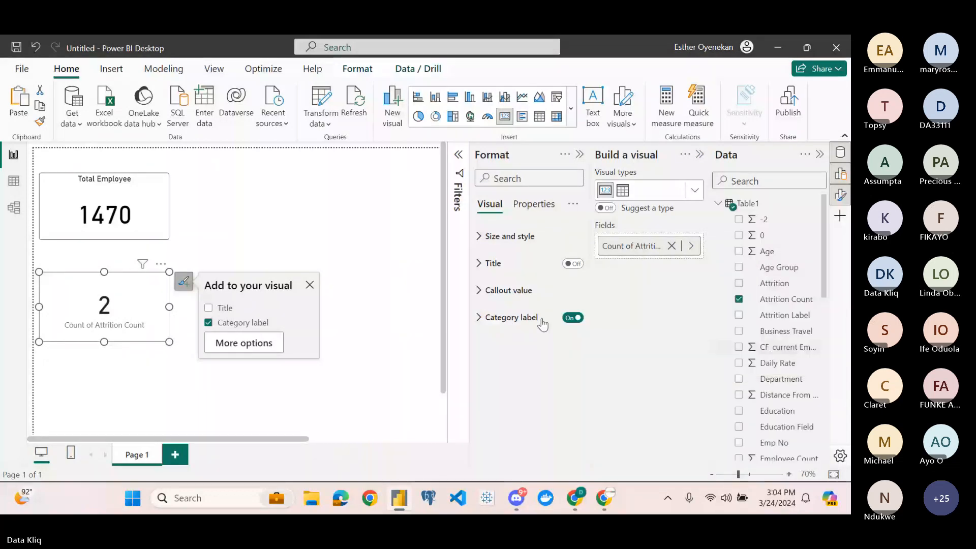
Turn off the category label of the Attrition Count card and delete the card from the page
click(209, 324)
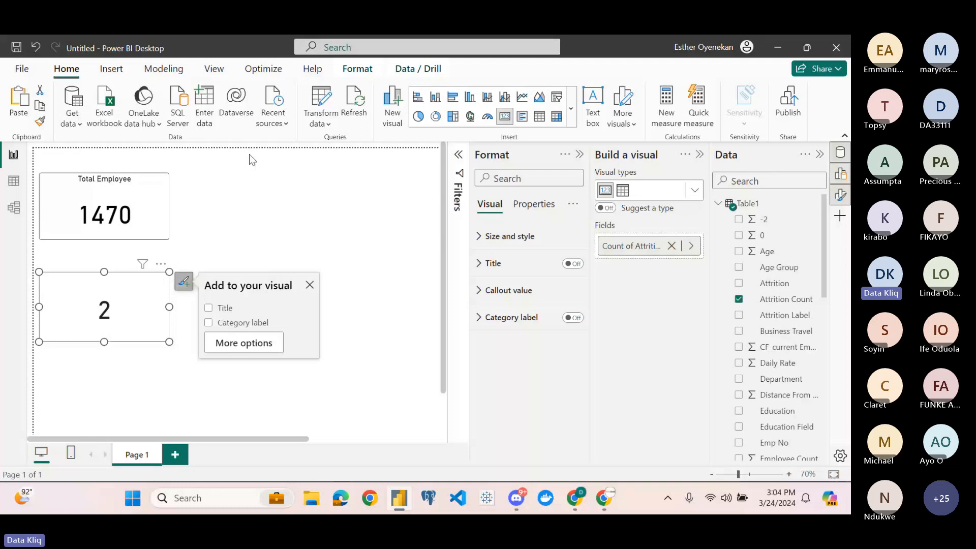
click(310, 286)
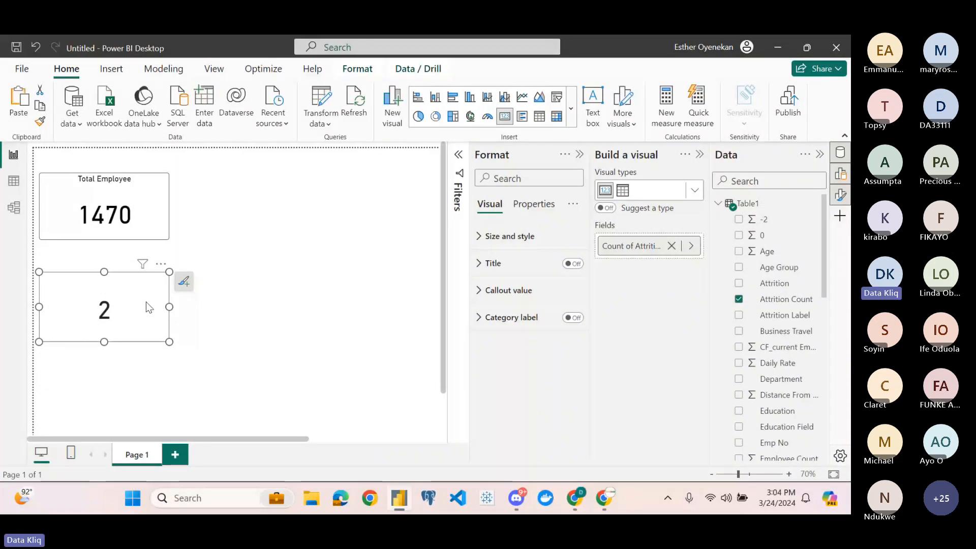
key(Delete)
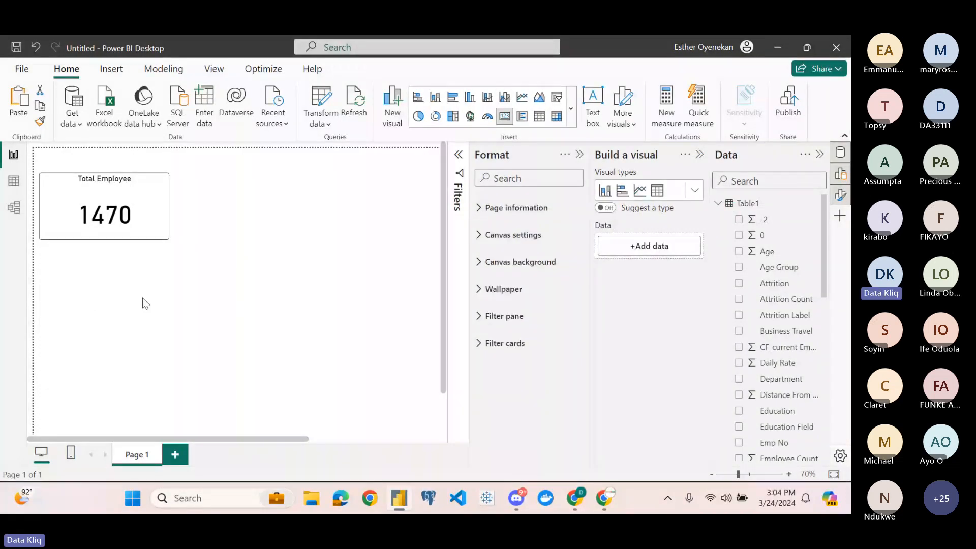
Review Table1 and the column-adding options in the Power Query Editor, closing it with Close & Apply
click(316, 108)
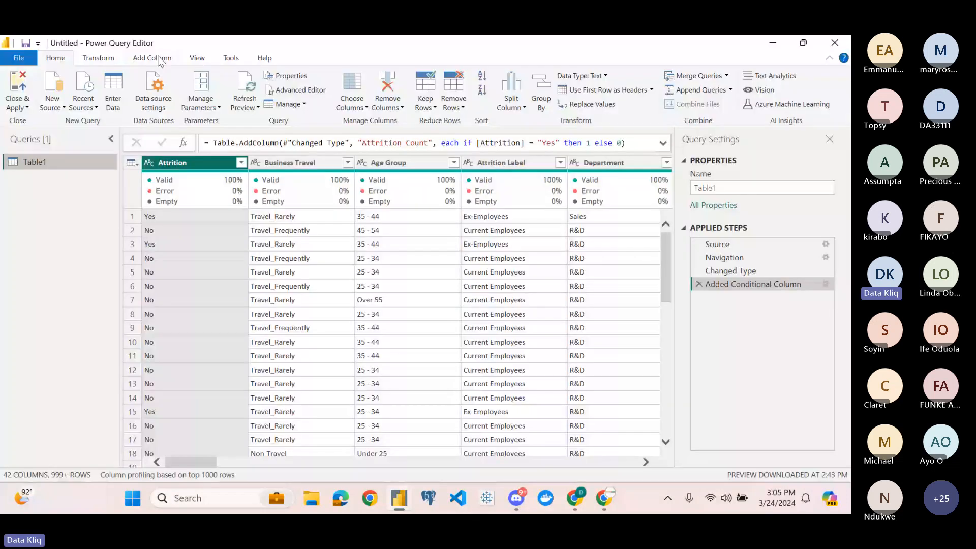
click(152, 58)
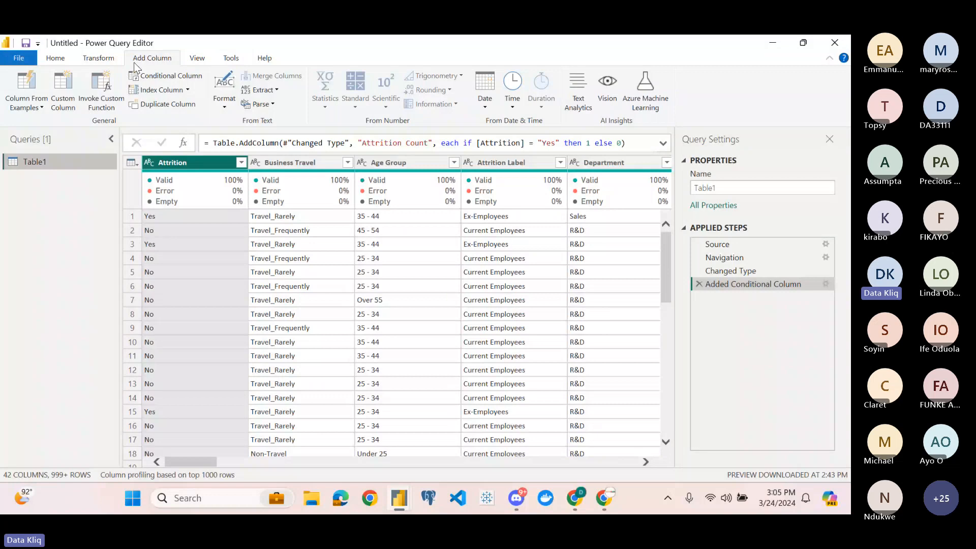
click(53, 58)
click(18, 86)
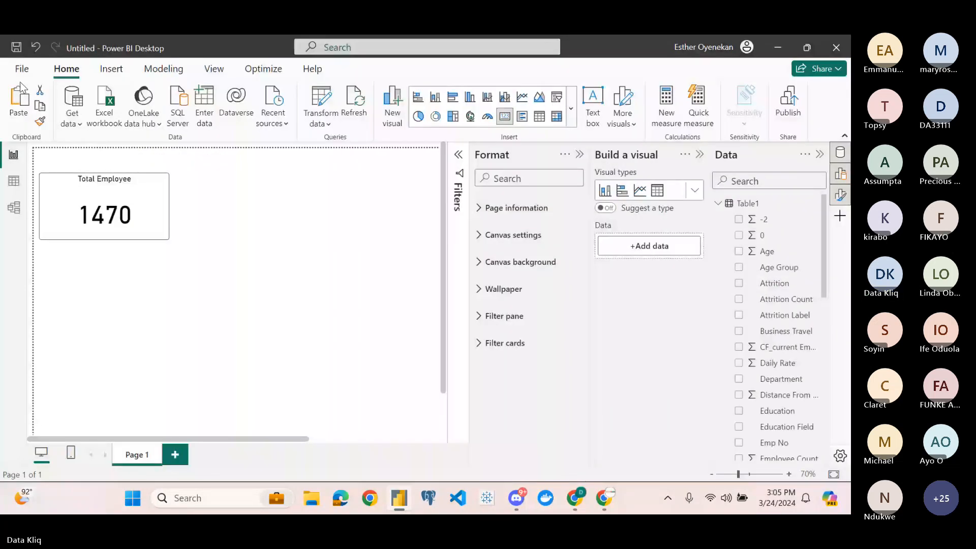
Collapse the Format and Build a visual panes and place a copy of the Total Employee card beside the original
click(580, 154)
click(700, 154)
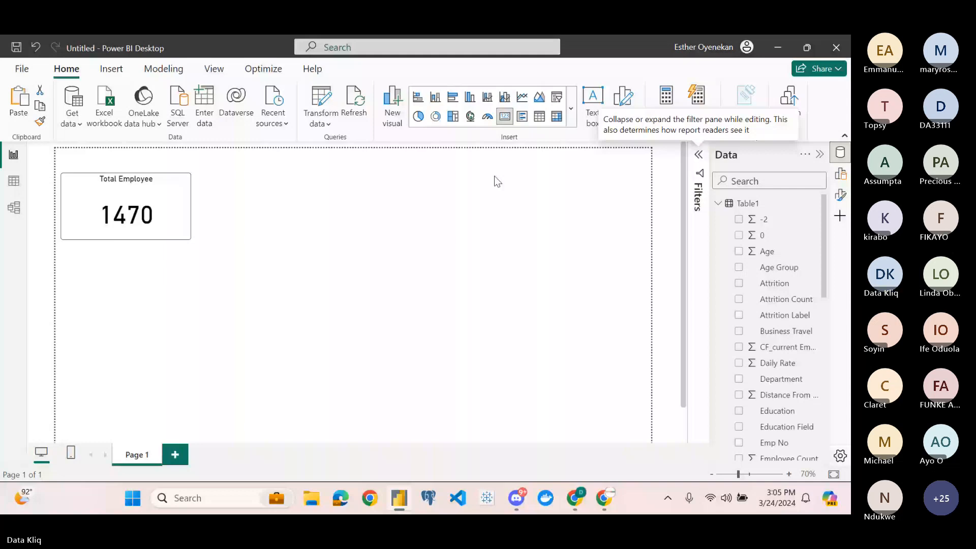
click(190, 221)
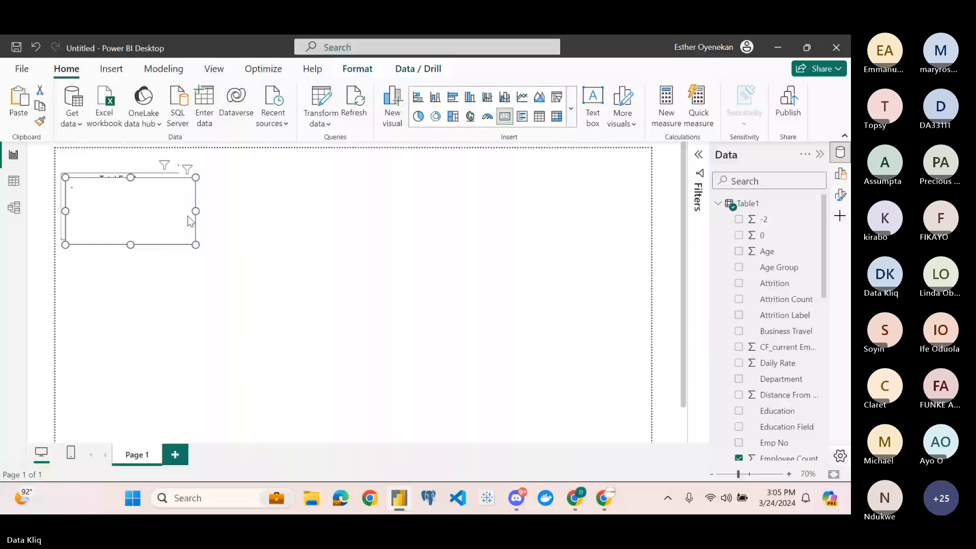
key(ctrl+v)
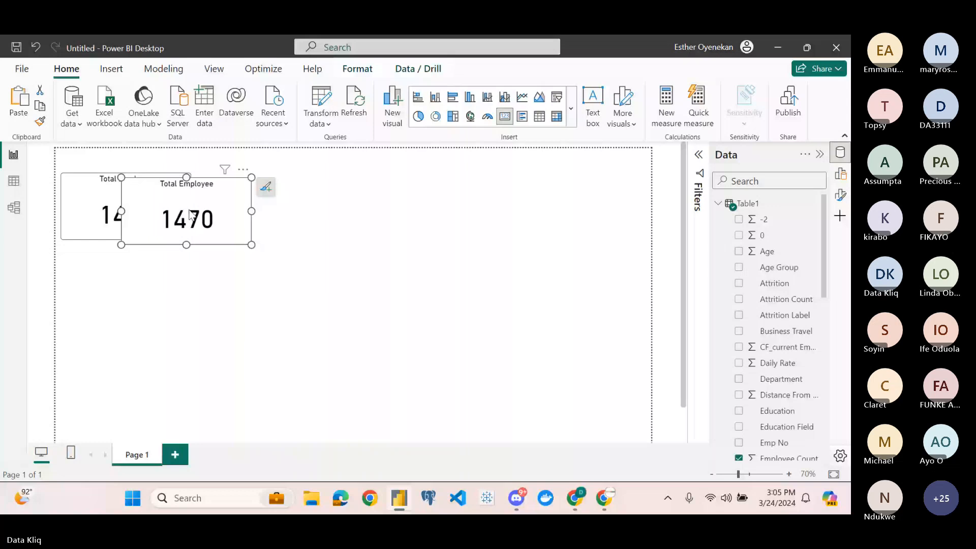
drag(191, 214, 271, 210)
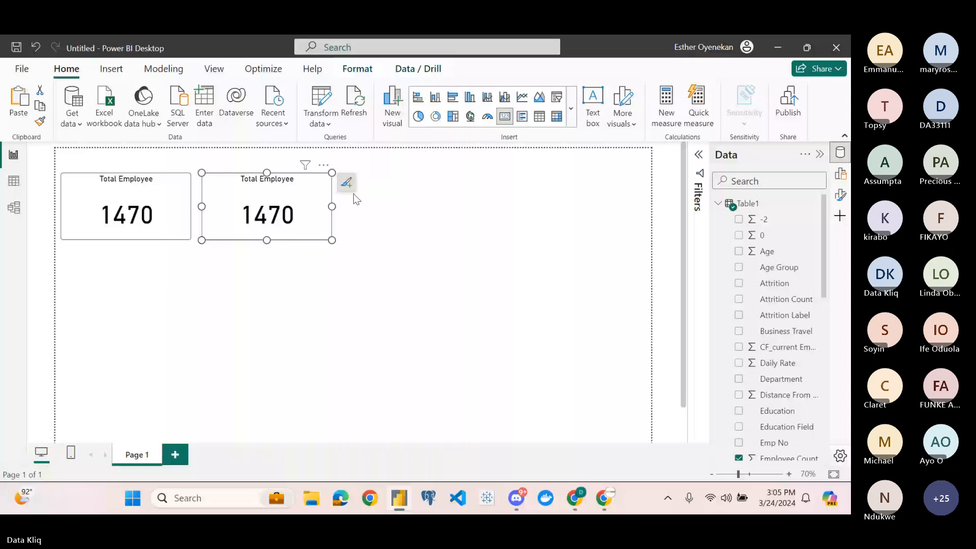
Start a new measure in Table1 with the formula Attrition rate = sum(Table1[Attrition Count])
click(748, 203)
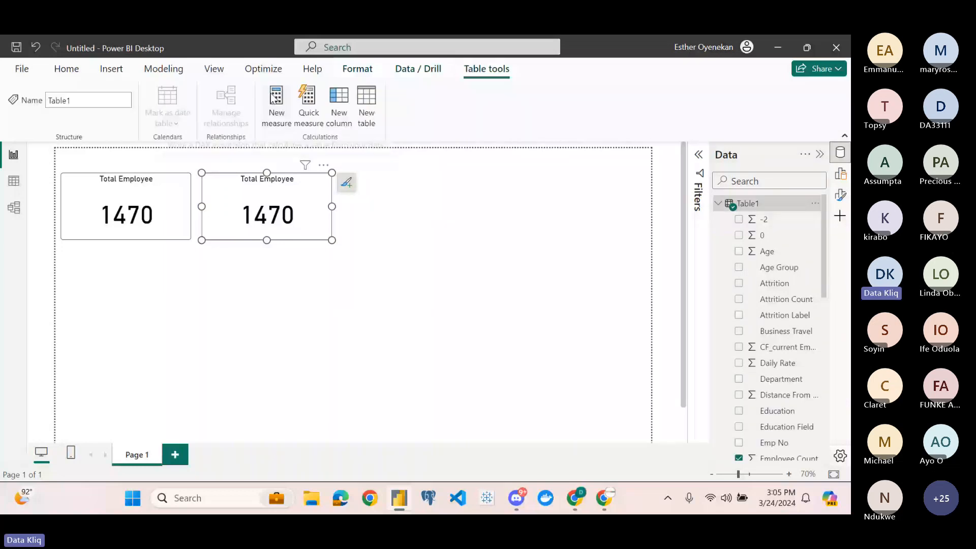
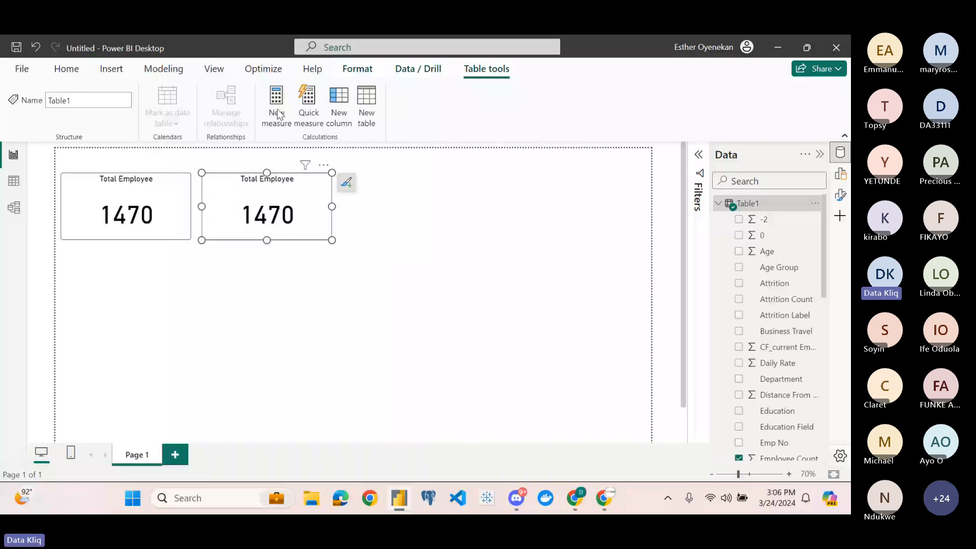
click(277, 114)
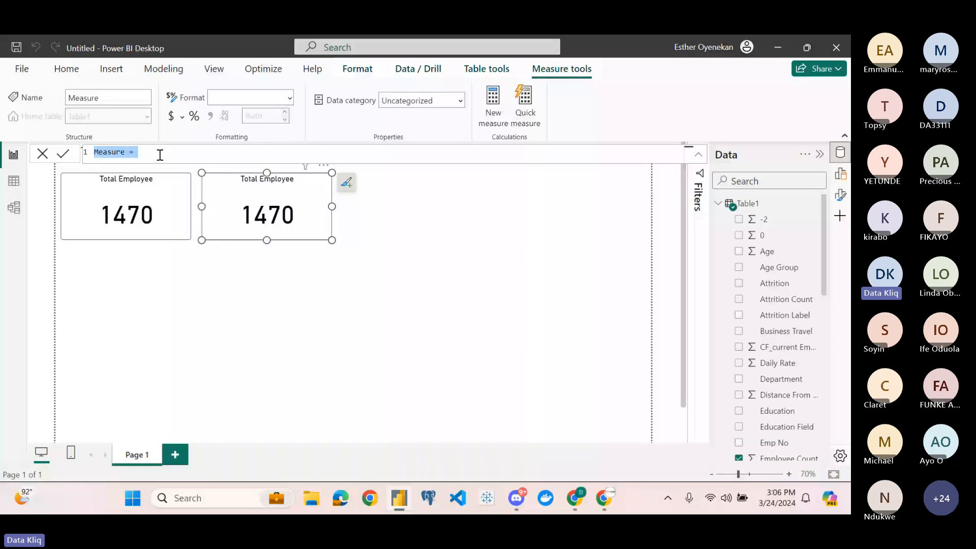
key(BackSpace)
text(Attriti)
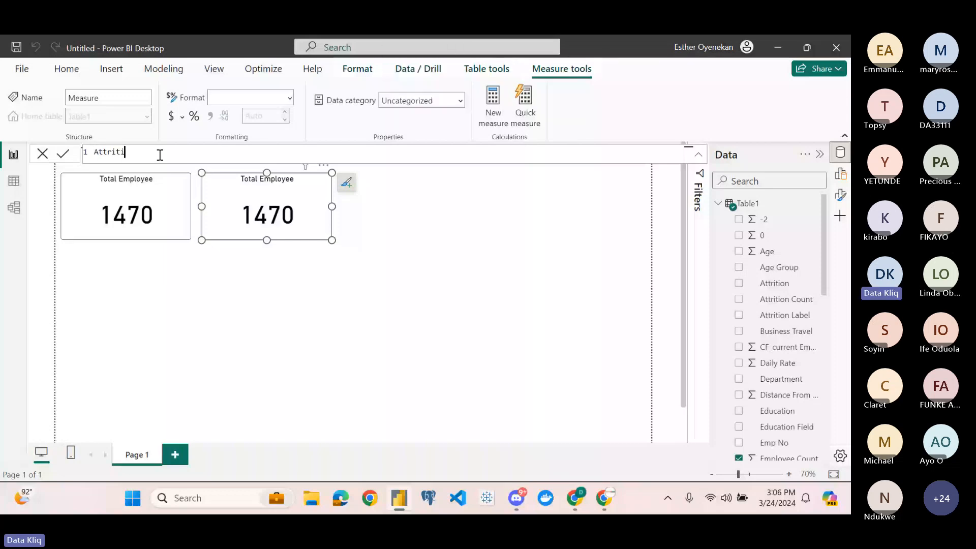
text(on rate = sum)
text(()
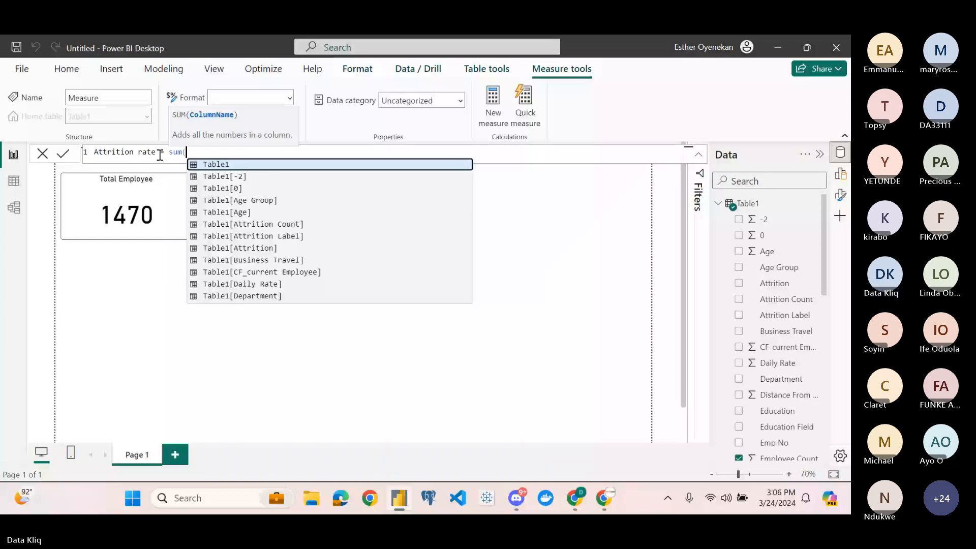
click(254, 224)
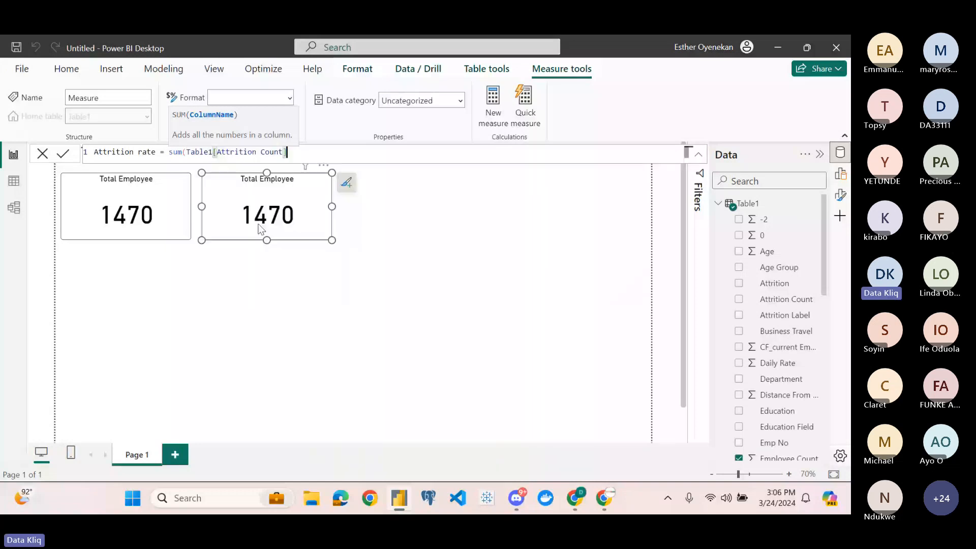
text())
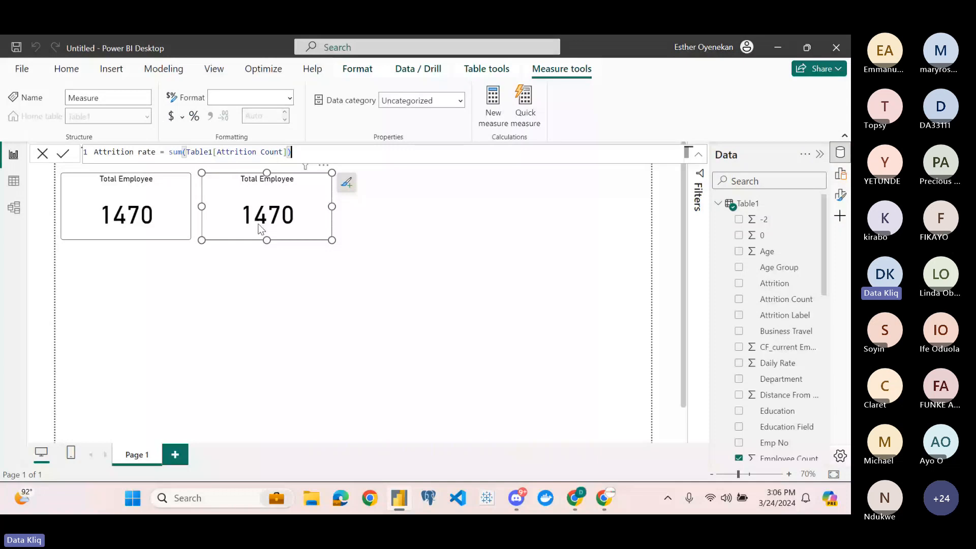
Divide the Attrition rate formula by SUM(Table1[Employee Count]) and commit the measure
text(/)
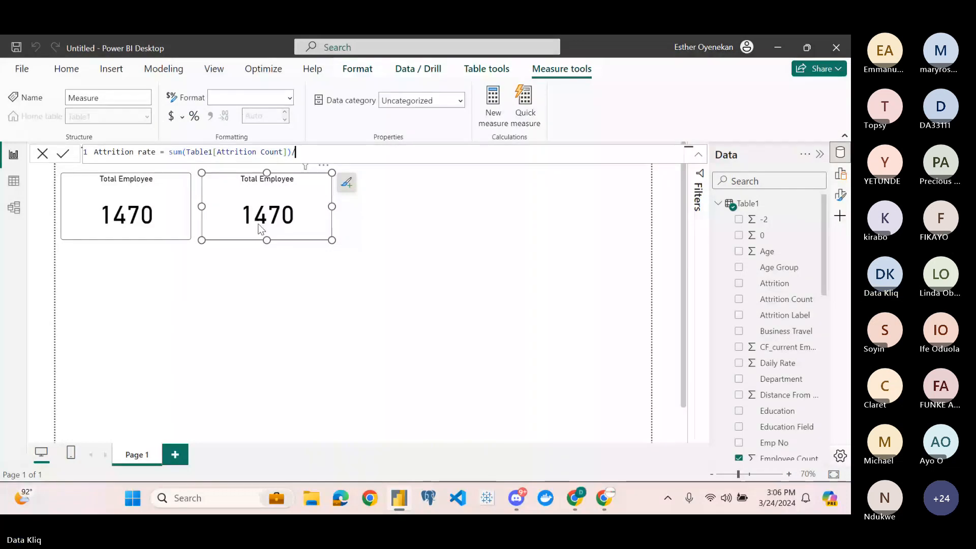
text(em)
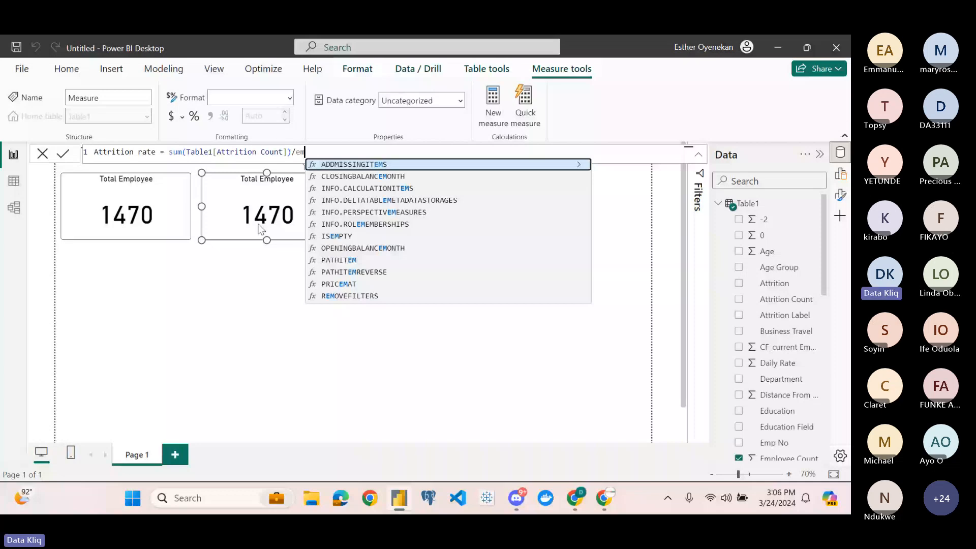
key(BackSpace)
key(BackSpace)
text(SUM()
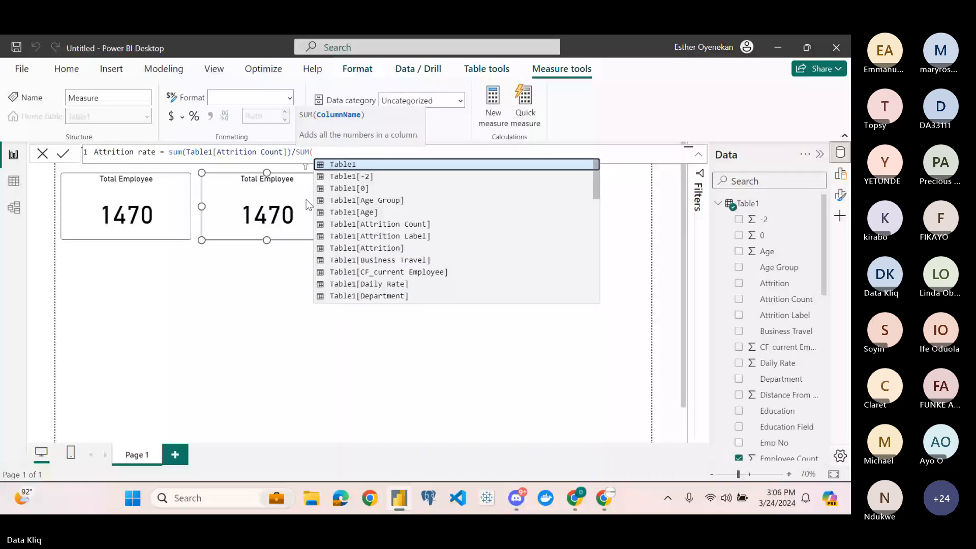
scroll(400, 264, down, 2)
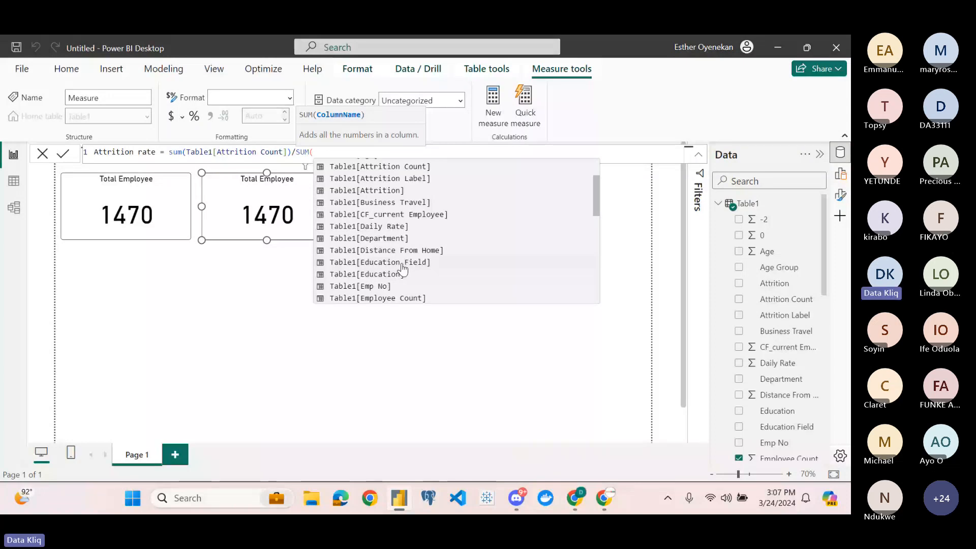
click(377, 298)
text())
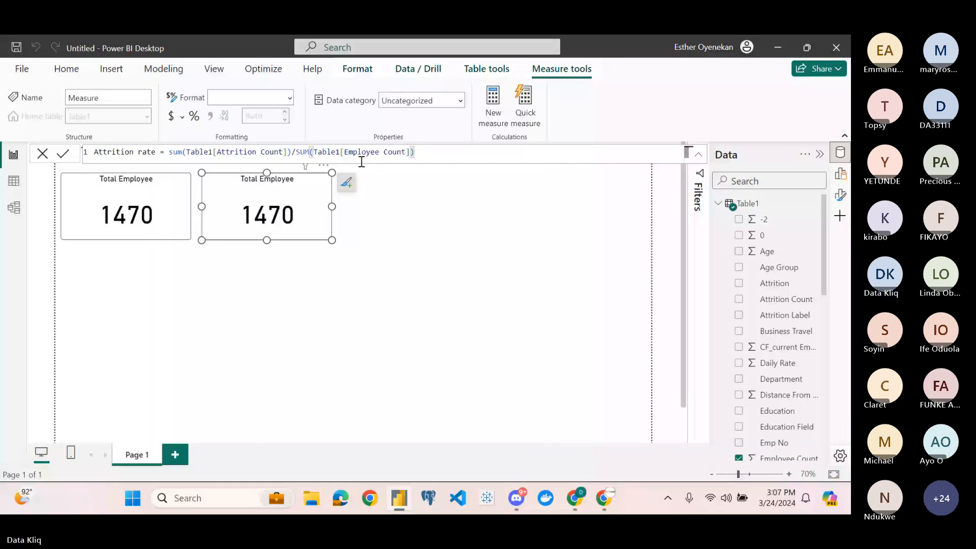
key(Return)
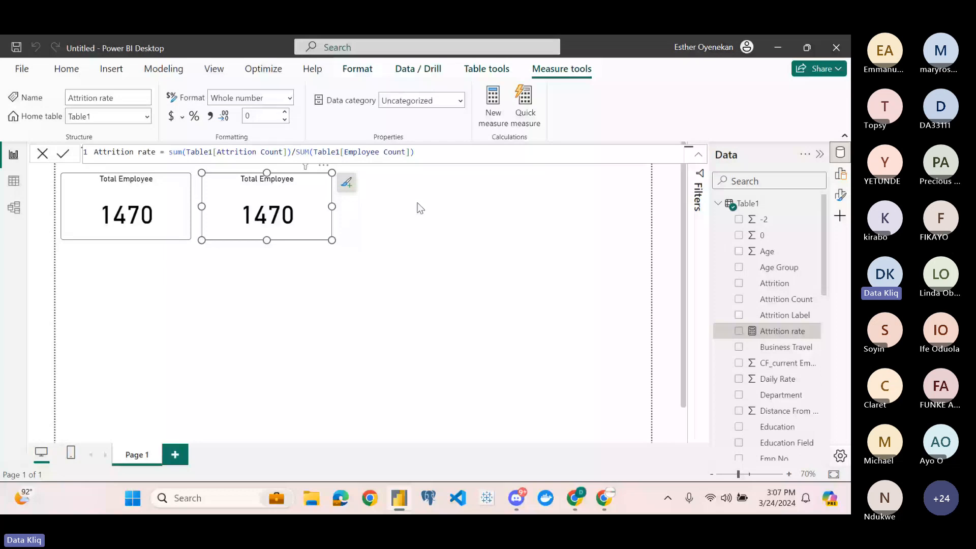
Paste another copy of the Total Employee card and align it as the third card in the row
click(420, 208)
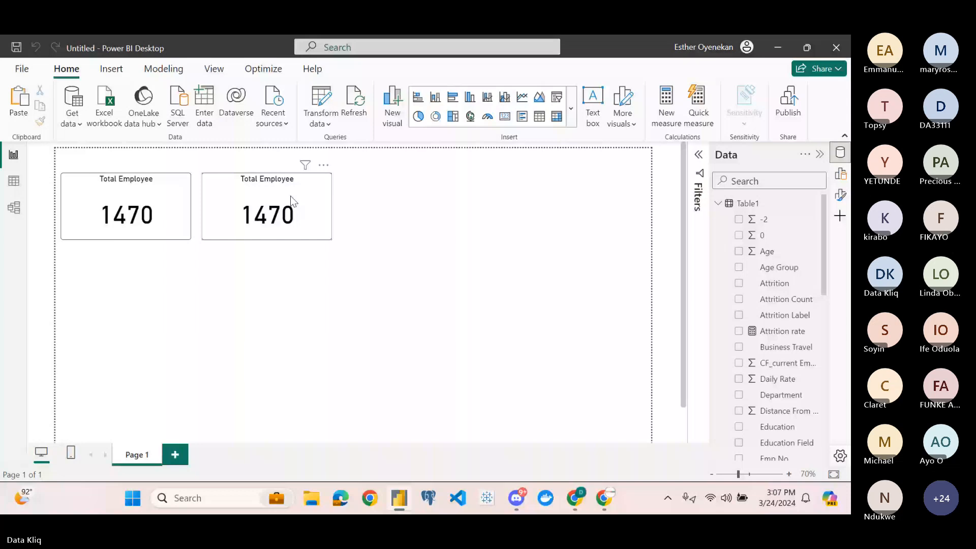
key(ctrl+v)
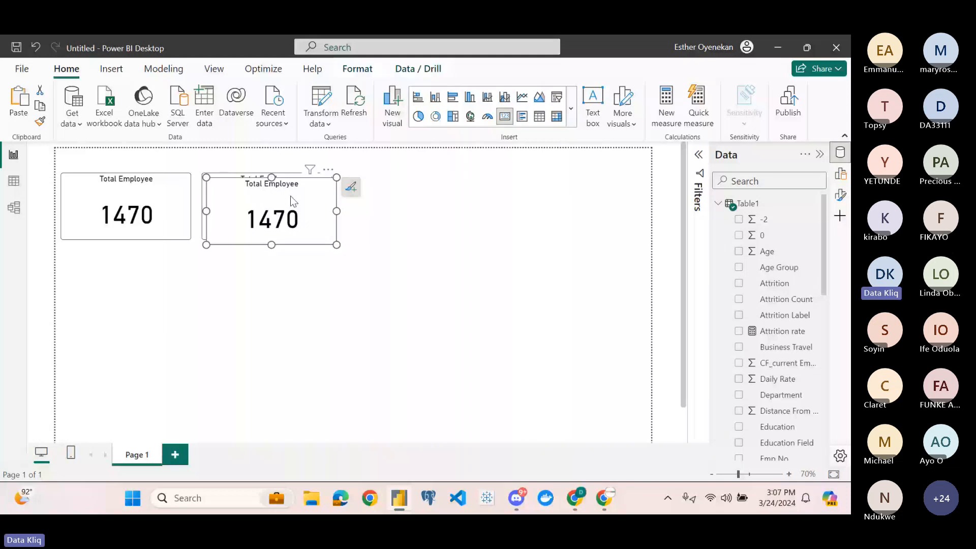
drag(291, 197, 426, 192)
Replace the third card's Employee Count field with the Attrition rate measure and open the visual's error details
scroll(744, 388, down, 2)
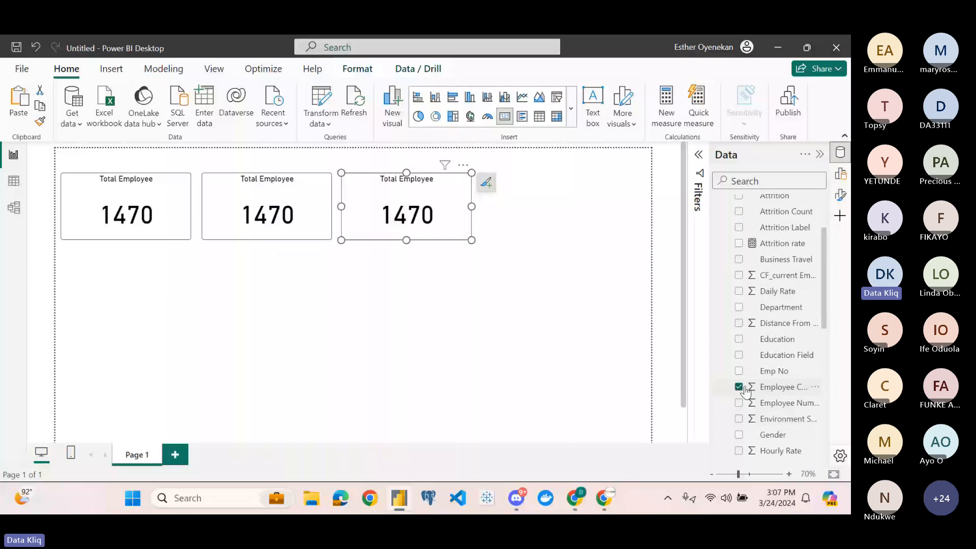
drag(782, 243, 418, 202)
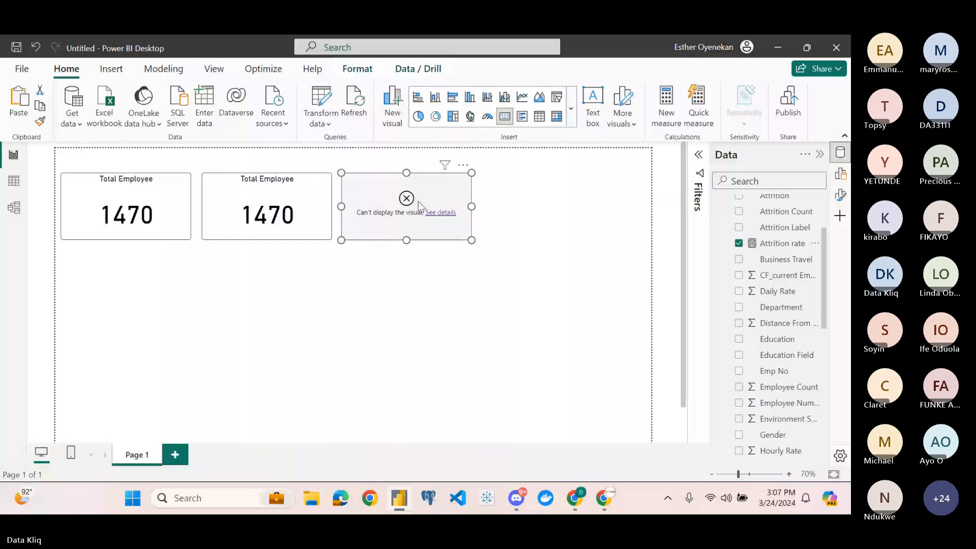
click(440, 212)
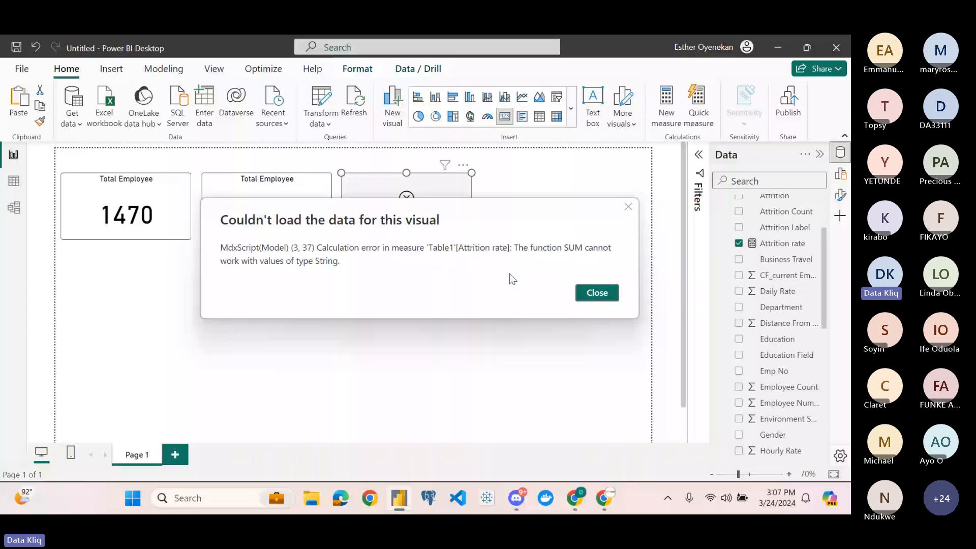
Close the error details, change the Attrition Count column's data type to Whole number in the table data, and return to the report
key(Escape)
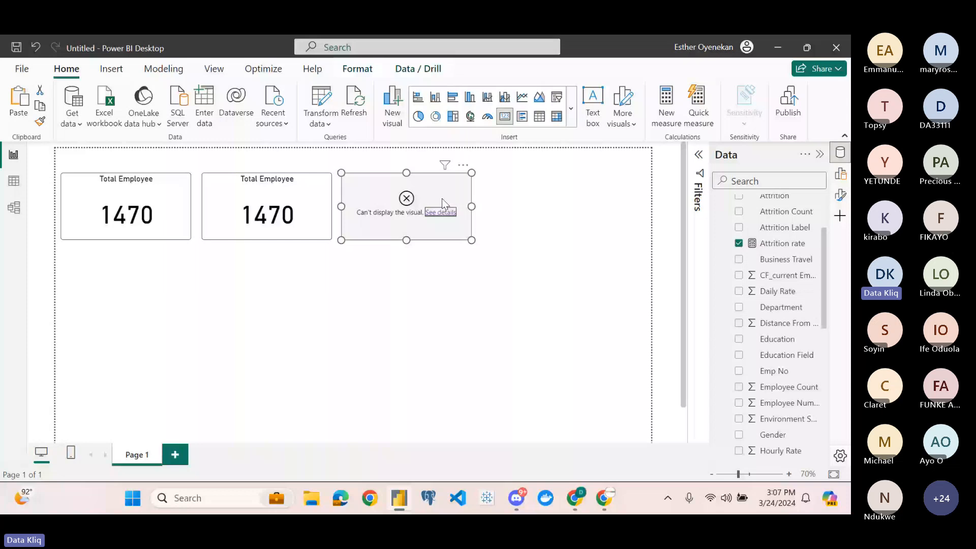
click(14, 181)
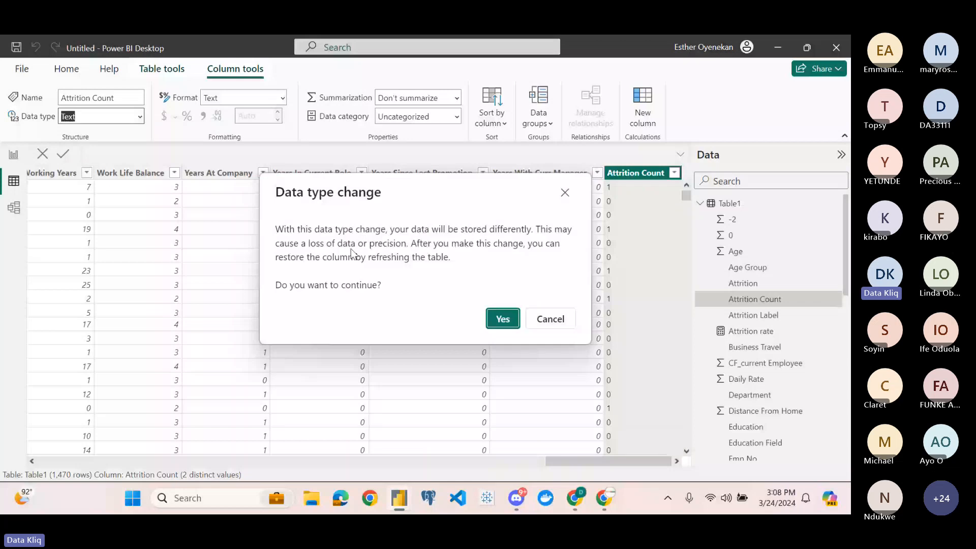
key(Return)
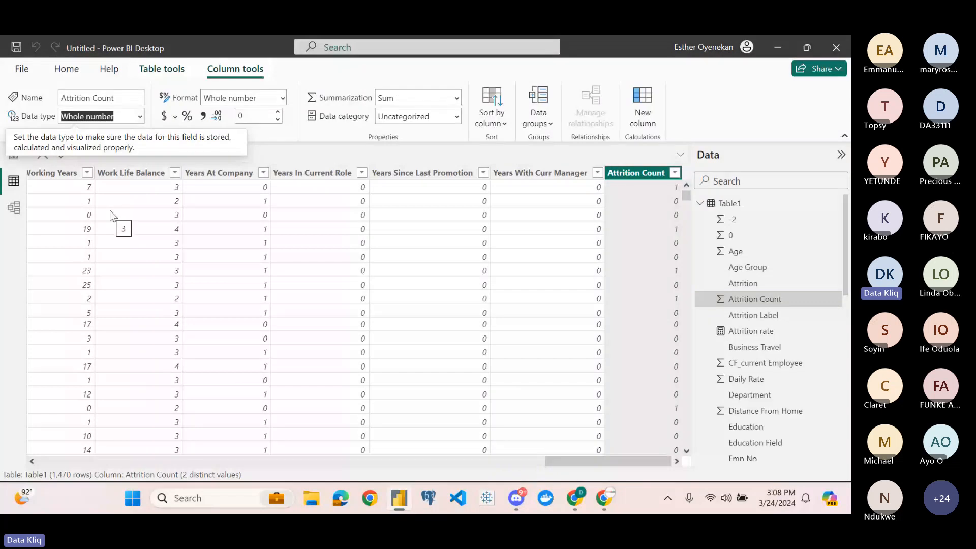
click(14, 155)
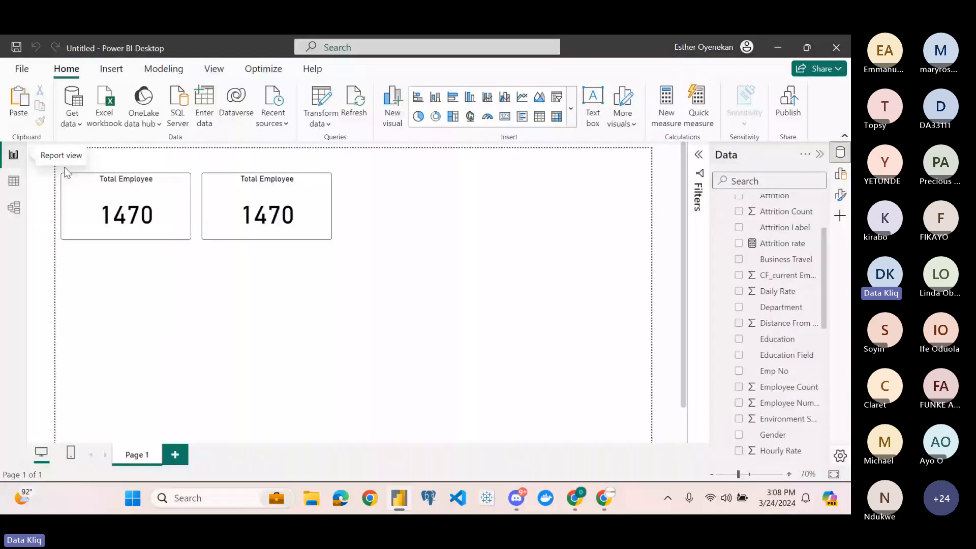
Replace the Employee Count field on the second card with Attrition Count
click(267, 219)
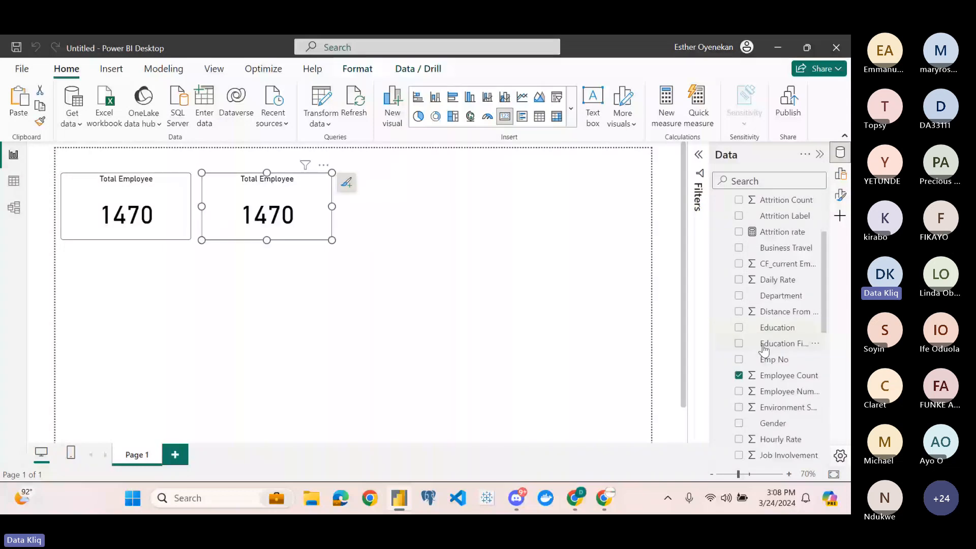
scroll(765, 350, down, 1)
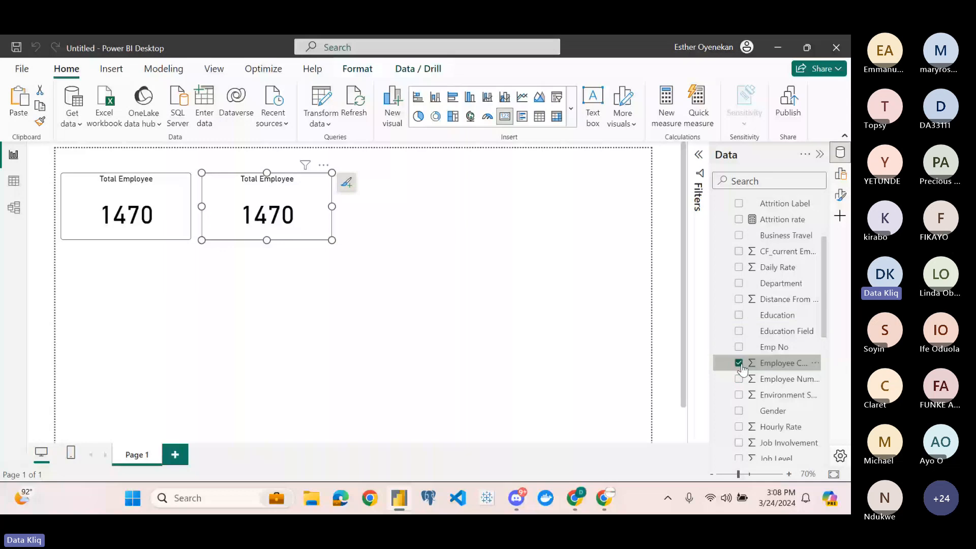
click(740, 364)
scroll(787, 271, up, 3)
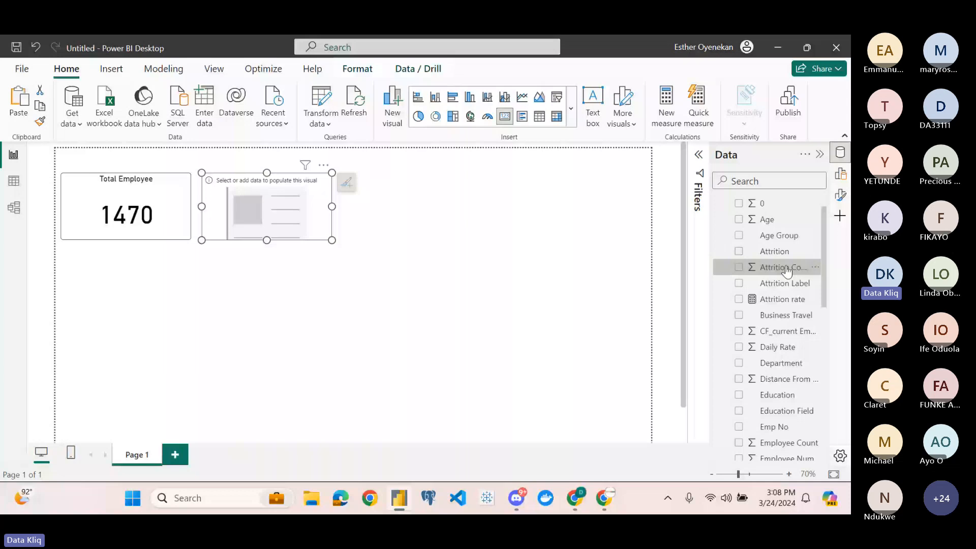
drag(788, 271, 275, 209)
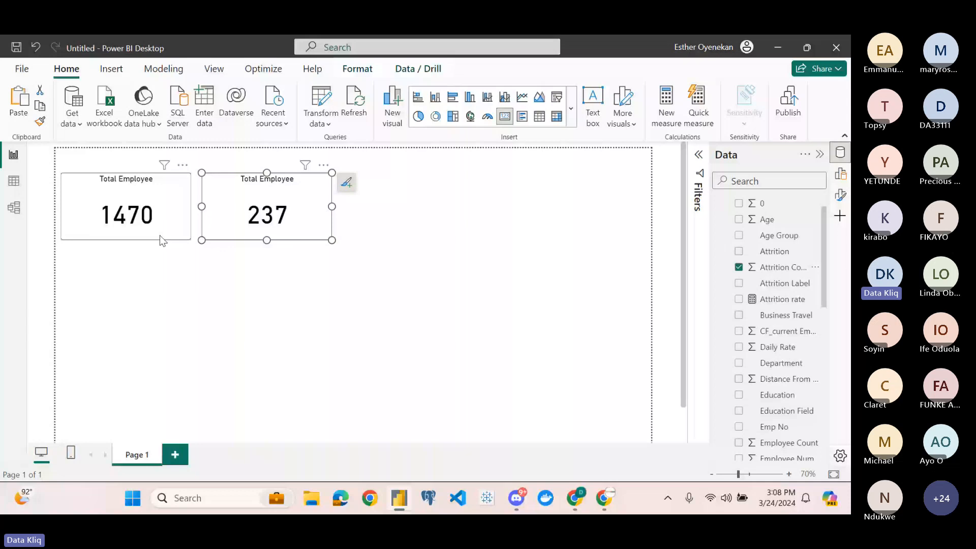
Set the second card's title text to Total Attrition and deselect the card
click(840, 195)
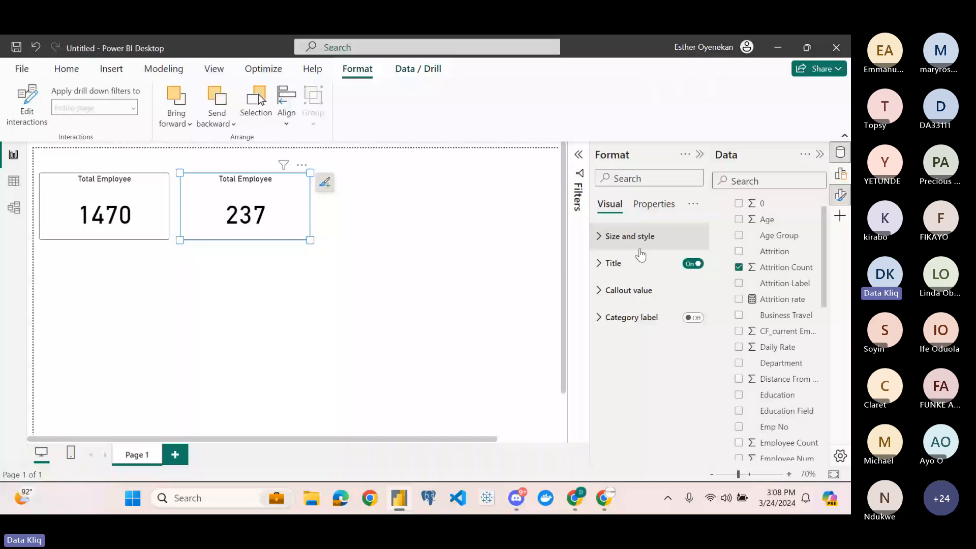
click(643, 263)
click(661, 332)
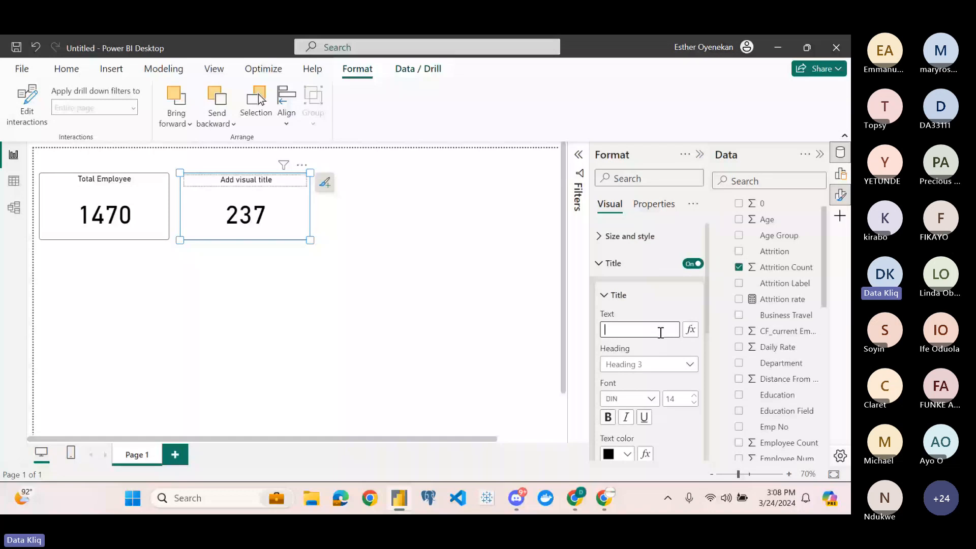
key(Caps_Lock)
text(Tot)
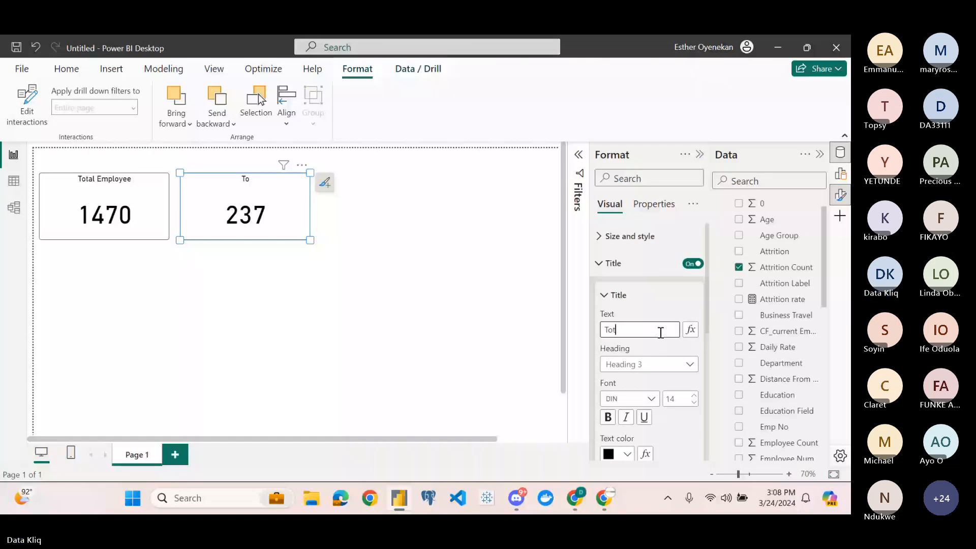
text(al)
key(Caps_Lock)
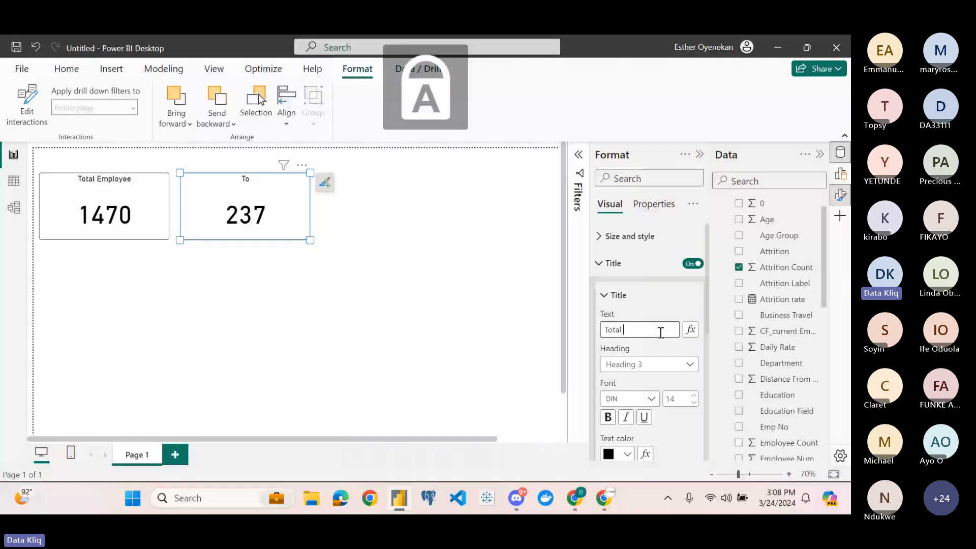
text(Attrition)
click(463, 247)
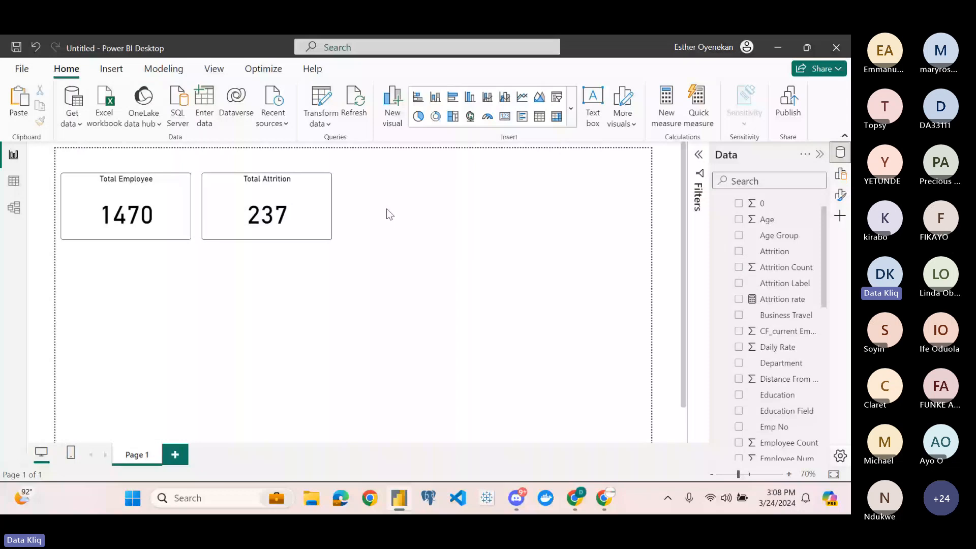
Try a copy of the Total Attrition card as the third card showing the Attrition rate measure instead of Attrition Count, and delete it
drag(312, 203, 450, 204)
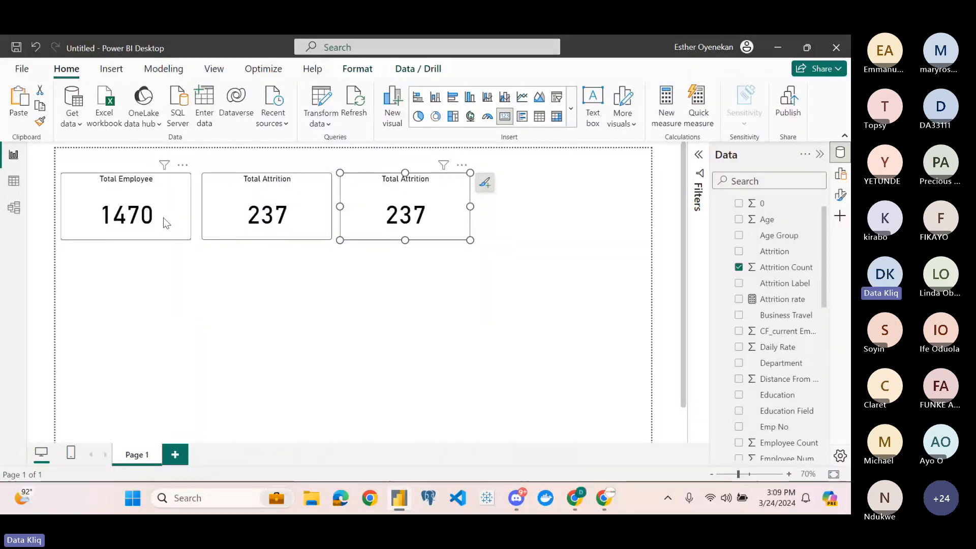
click(740, 268)
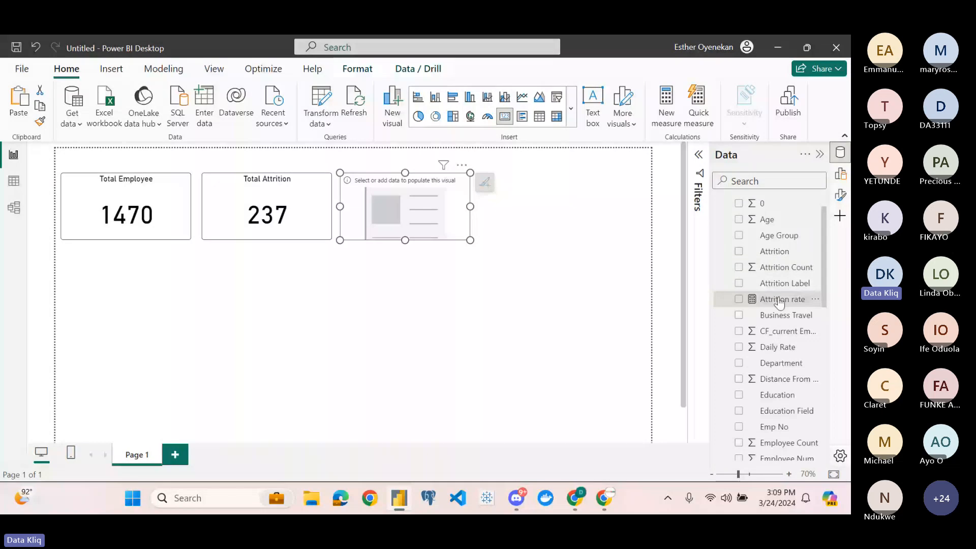
click(779, 300)
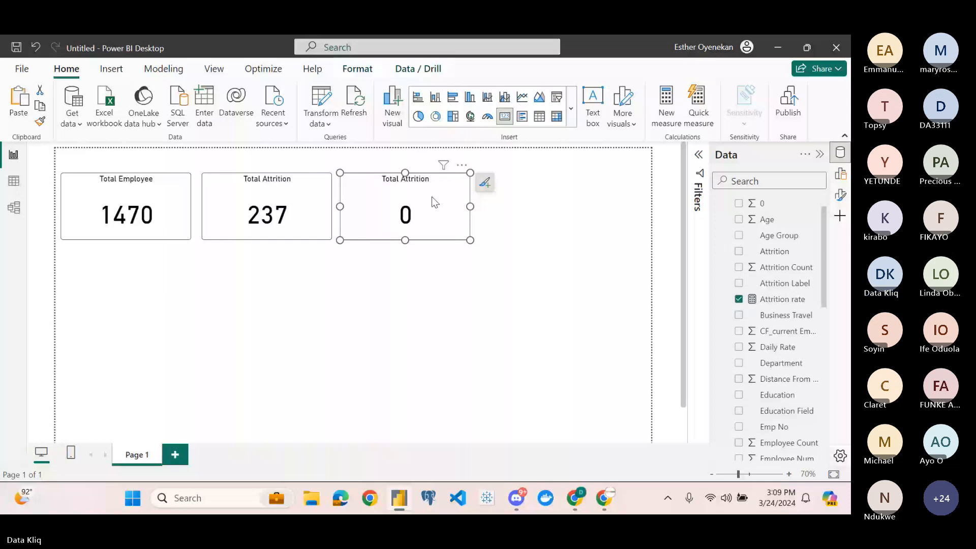
key(Delete)
Delete the existing Attrition rate measure from the data model
click(819, 299)
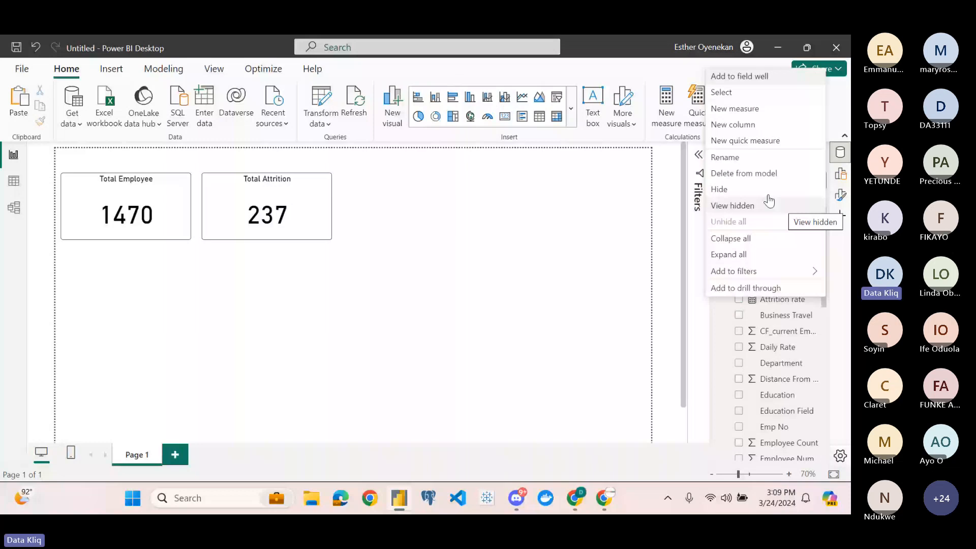
click(769, 204)
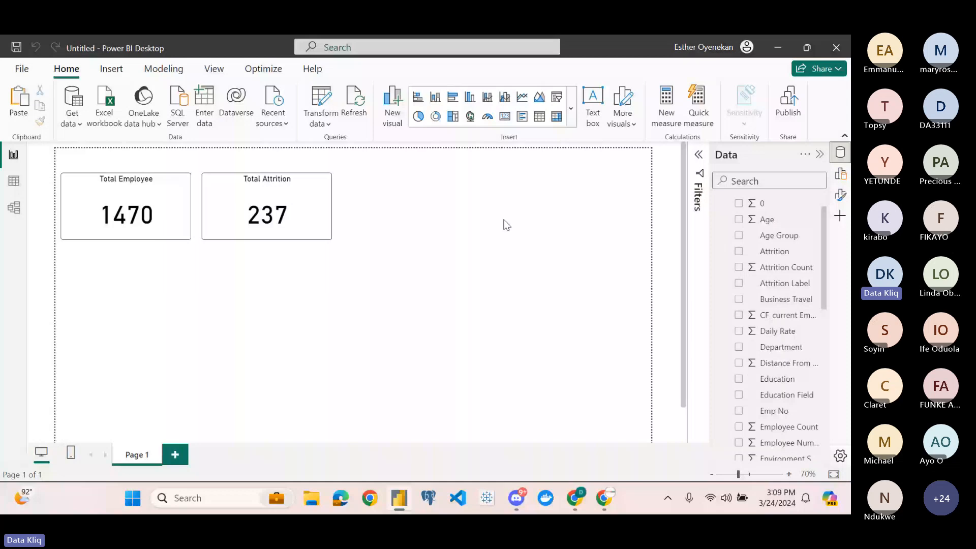
Start a new measure in Table1 with the formula Attrition Rate = SUM(Table1[Attrition Count])/
scroll(783, 265, up, 1)
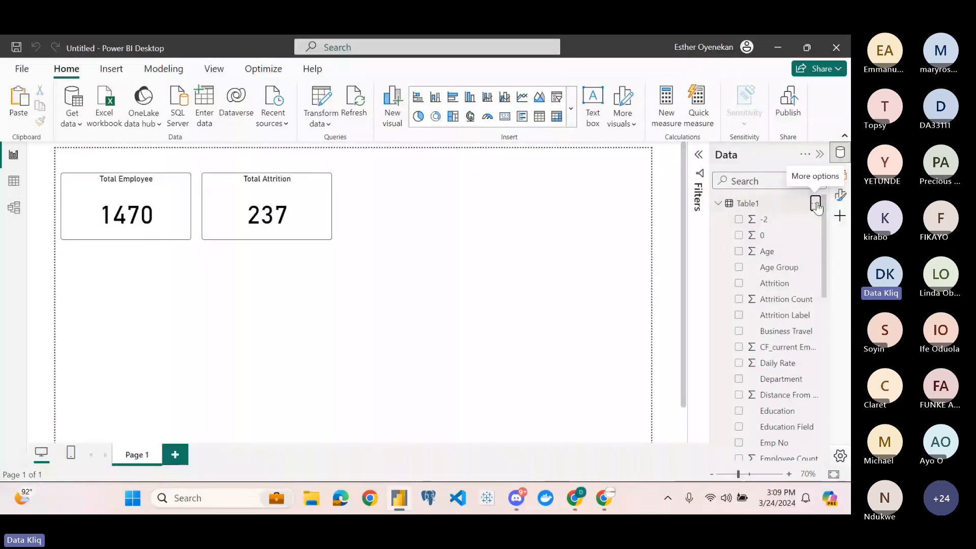
click(816, 205)
key(Escape)
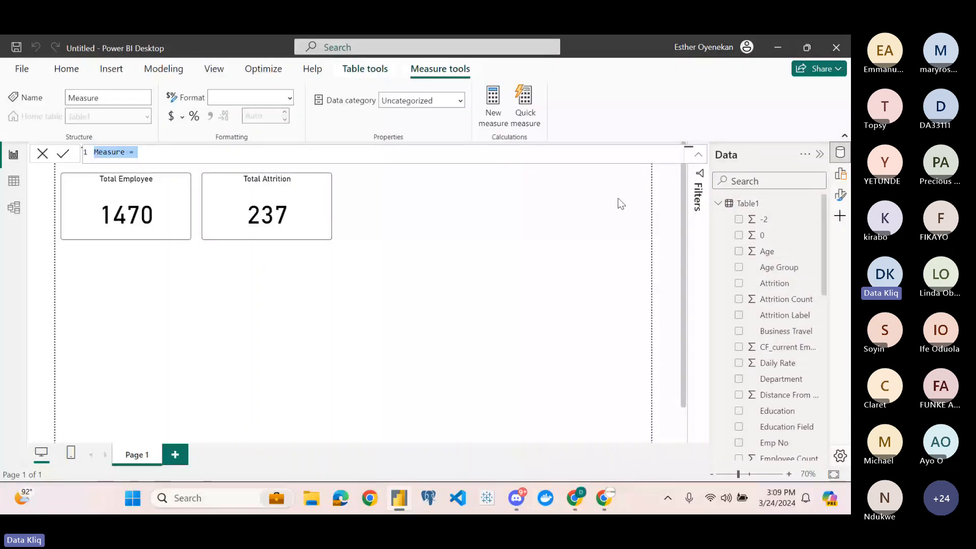
key(BackSpace)
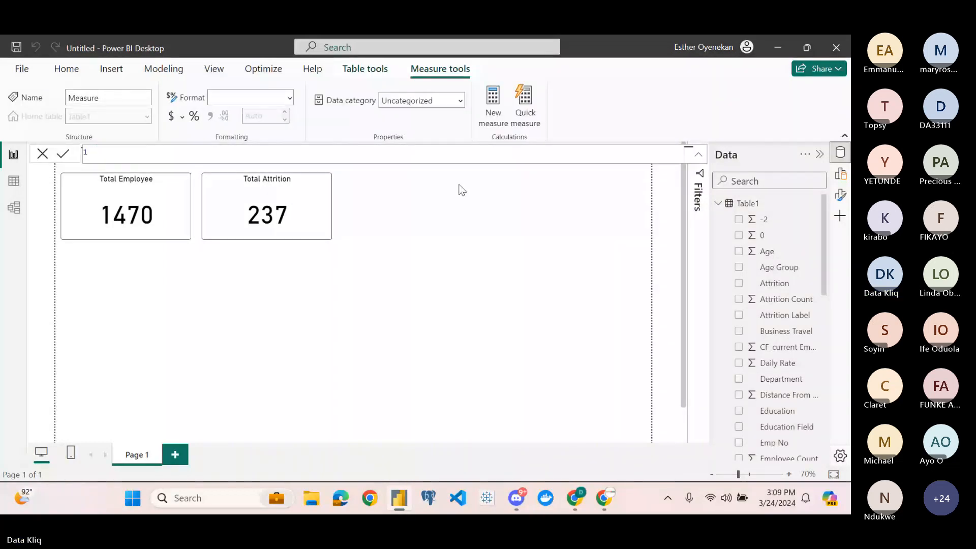
text(Attri)
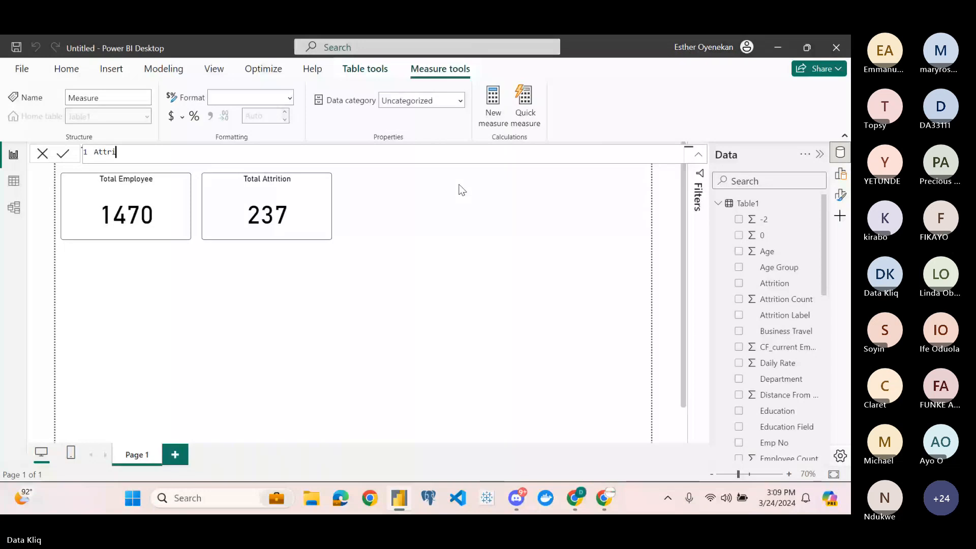
text(tion Rate =)
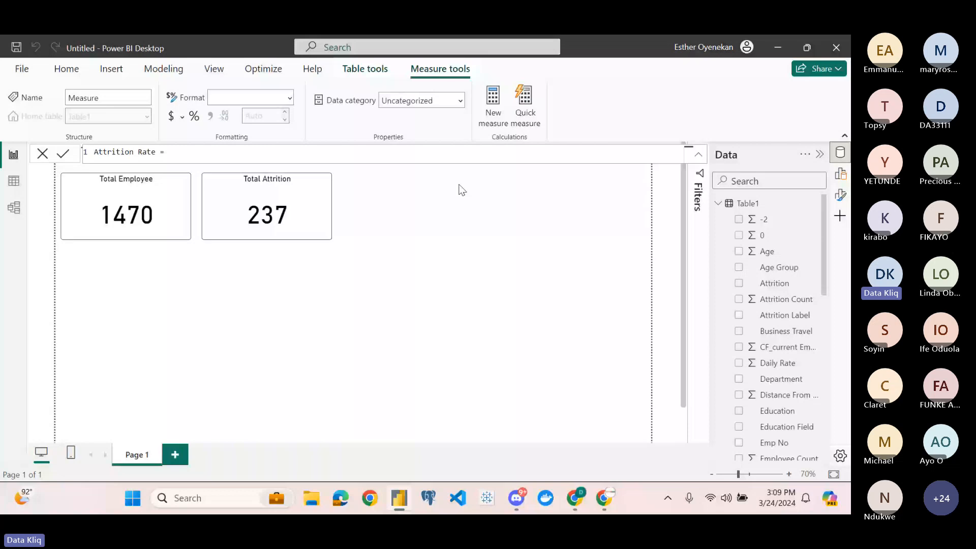
text(SUM()
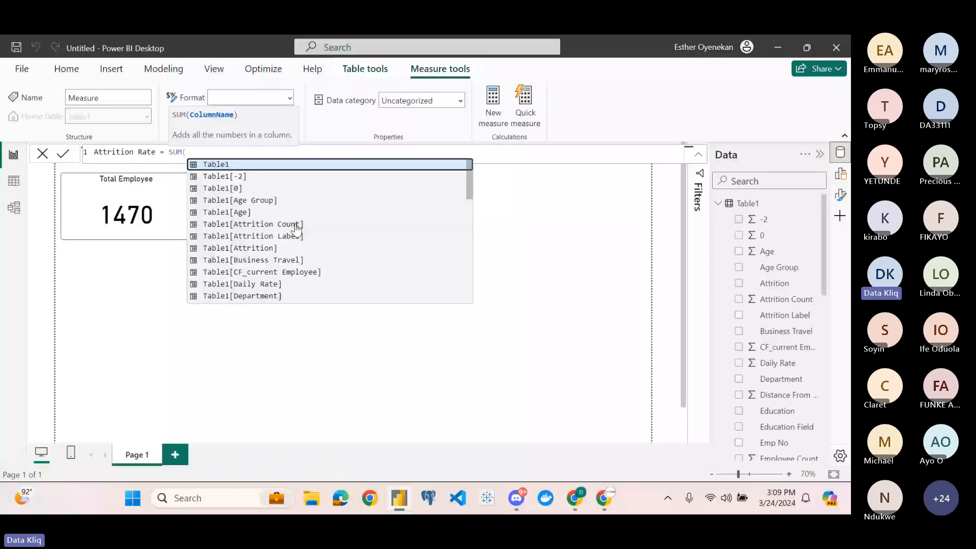
double_click(297, 224)
text()/)
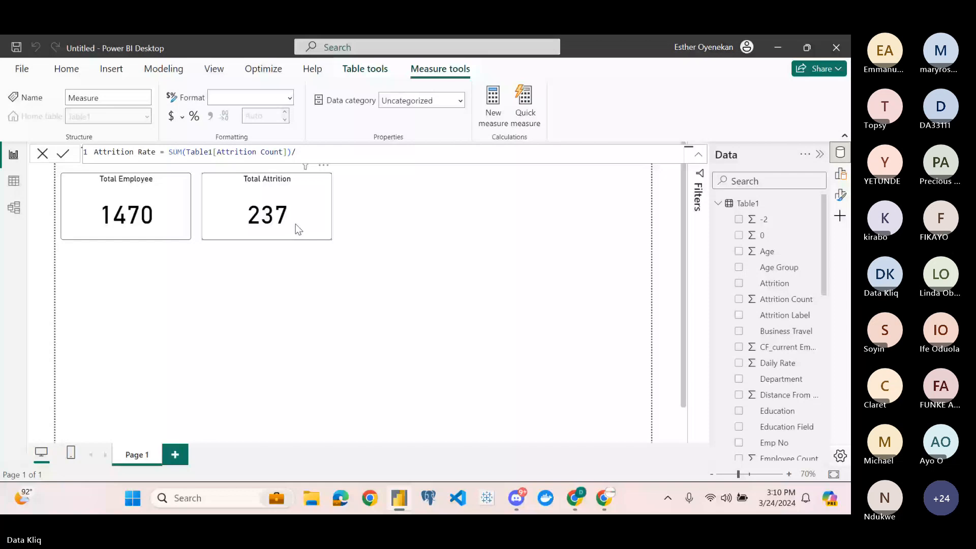
Complete the Attrition Rate formula with SUM(Table1[Employee Count]) as the divisor and commit the measure
text(SUM()
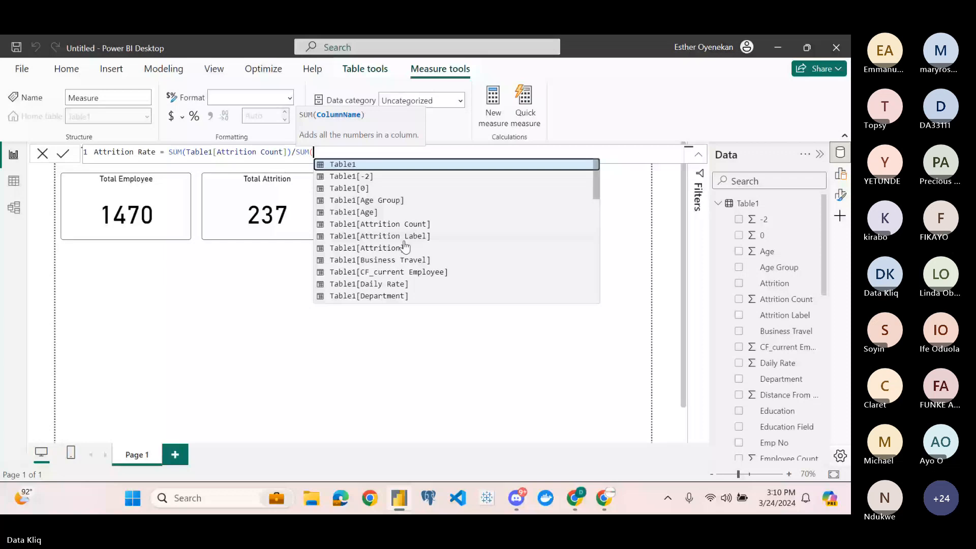
scroll(405, 248, down, 2)
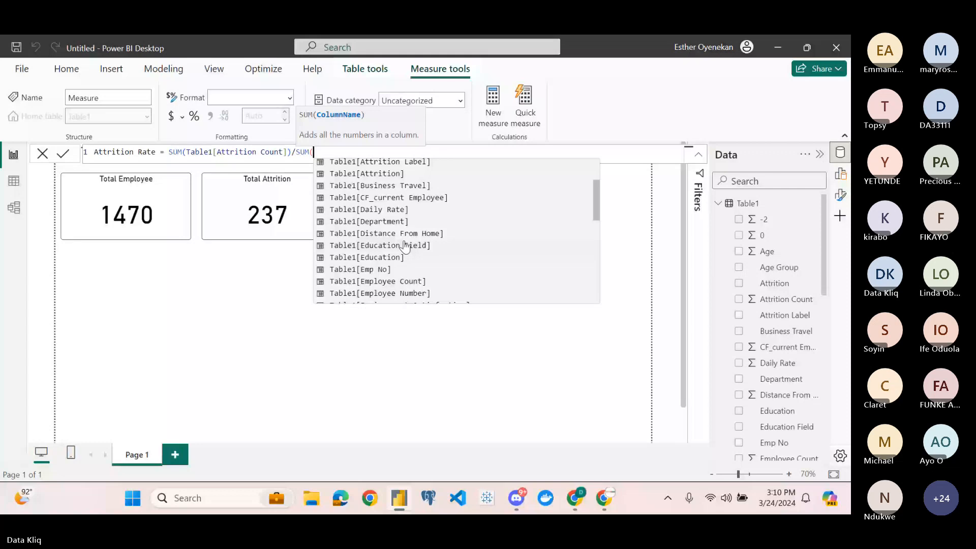
click(377, 281)
text())
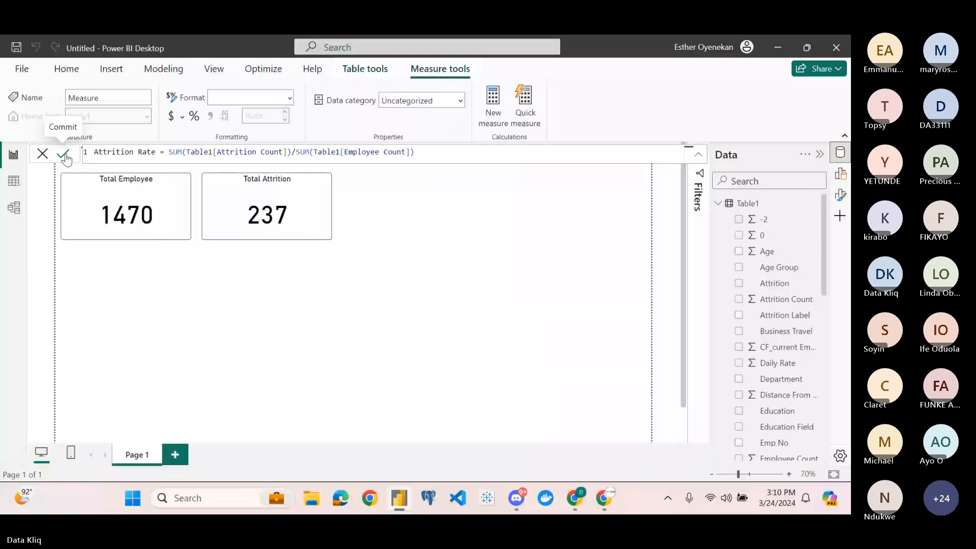
click(63, 154)
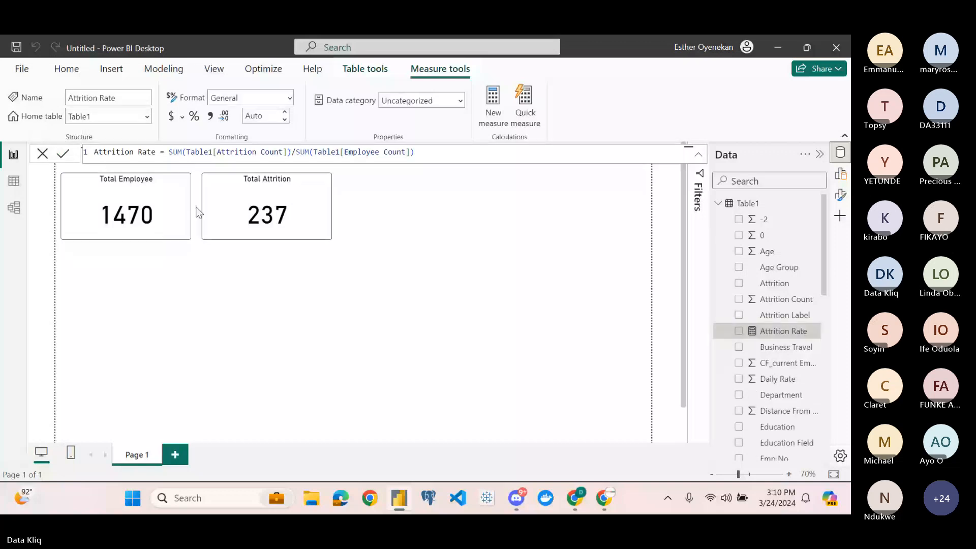
Paste a copy of the Total Attrition card as the third card in the row and remove its Attrition Count field
click(257, 213)
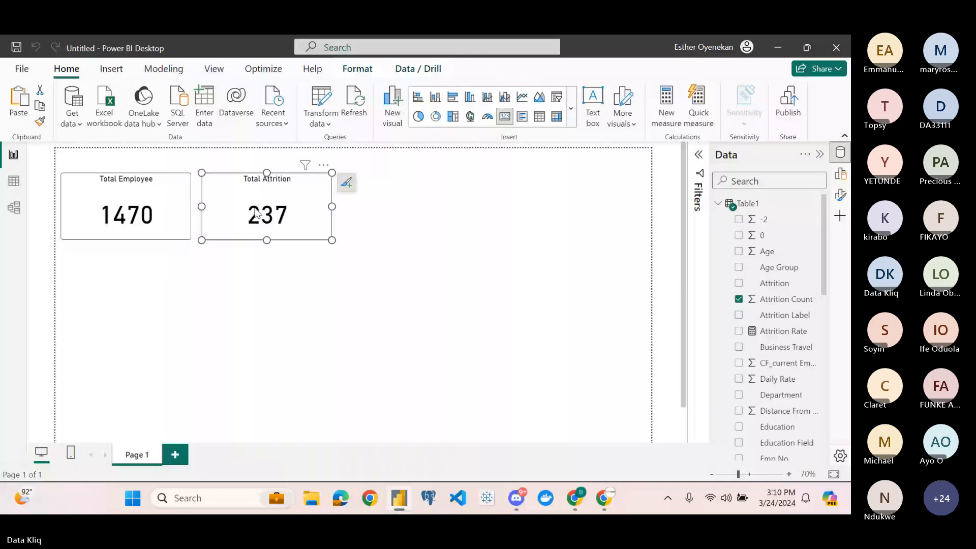
key(ctrl+v)
drag(256, 209, 403, 196)
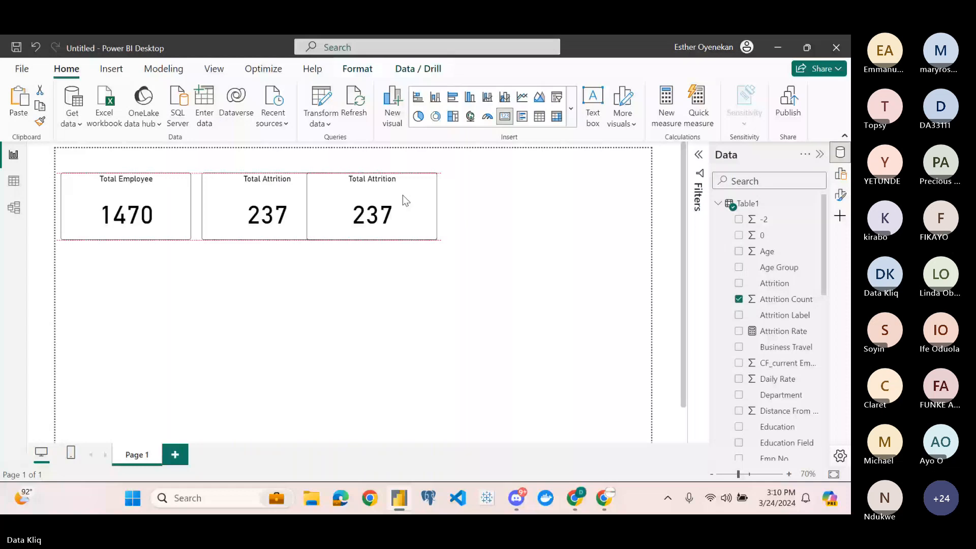
drag(403, 194, 434, 195)
scroll(768, 290, down, 3)
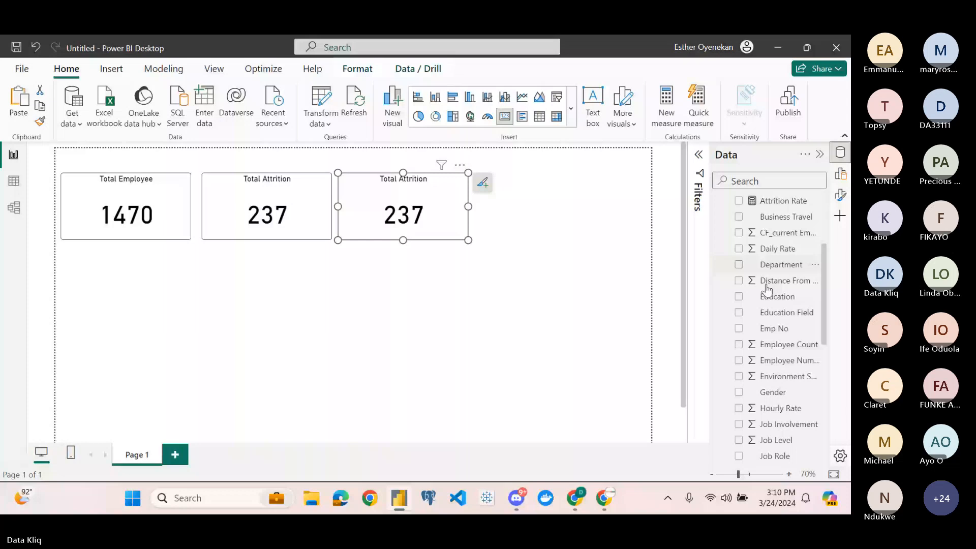
scroll(768, 288, up, 3)
click(740, 299)
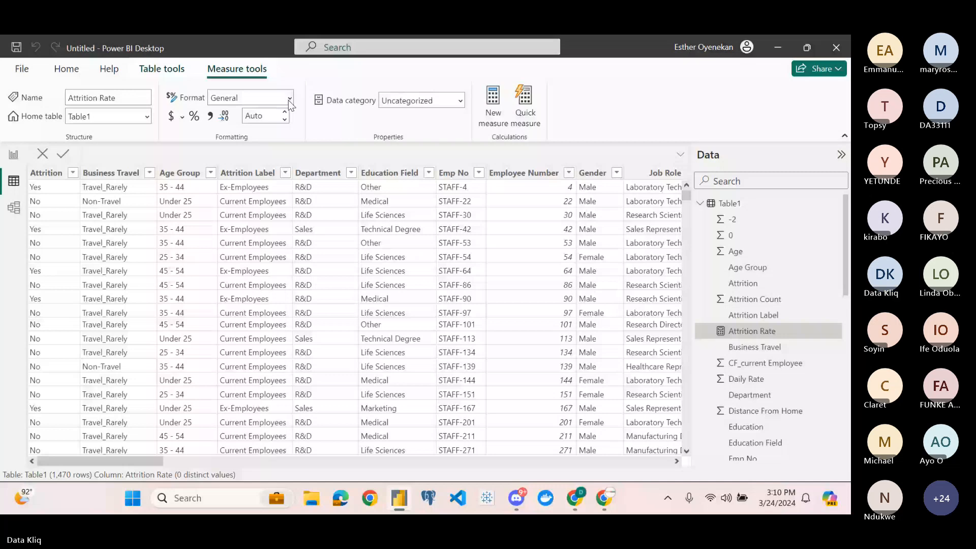
Format the Attrition Rate measure as Percentage and return to the report page
click(290, 100)
click(281, 198)
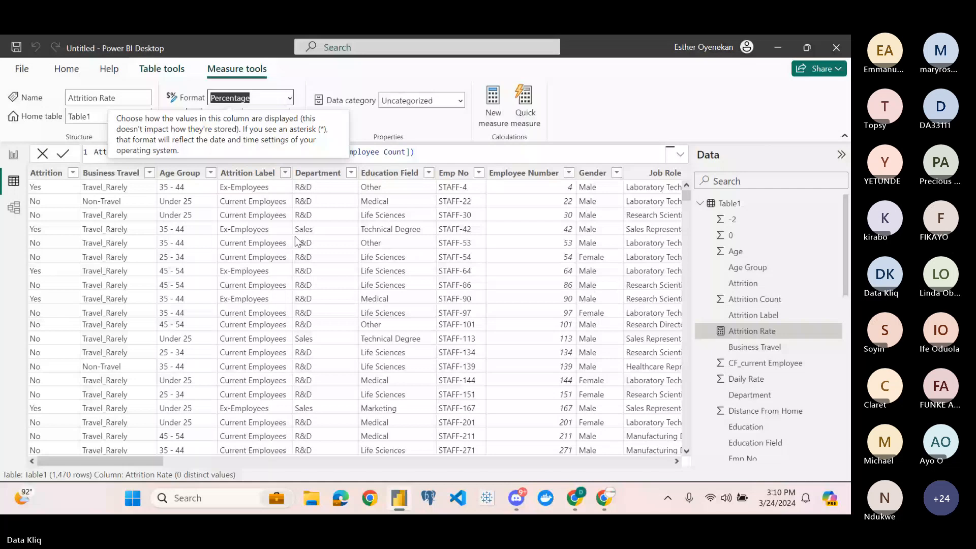
click(14, 154)
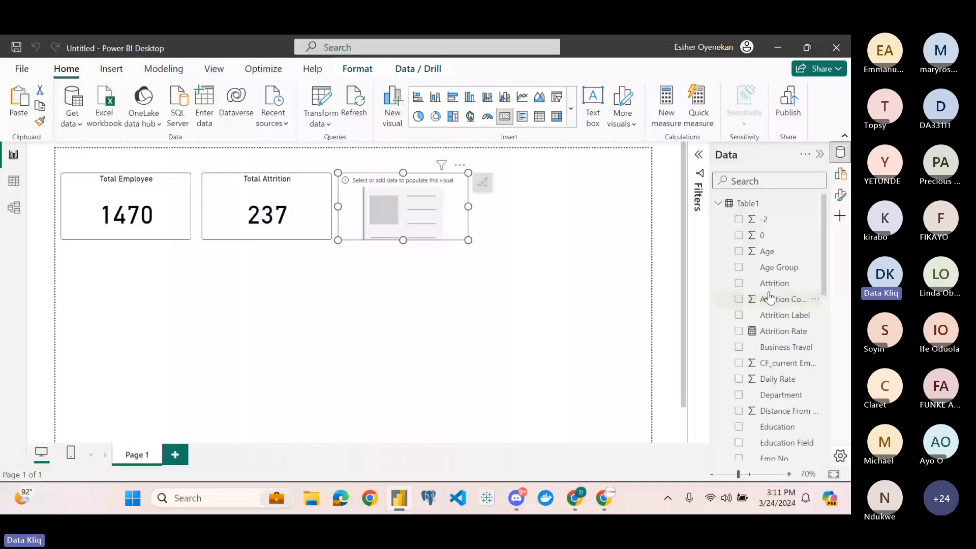
Add the Attrition Rate measure to the empty third card and change the card's title to Attrition Rate
click(739, 331)
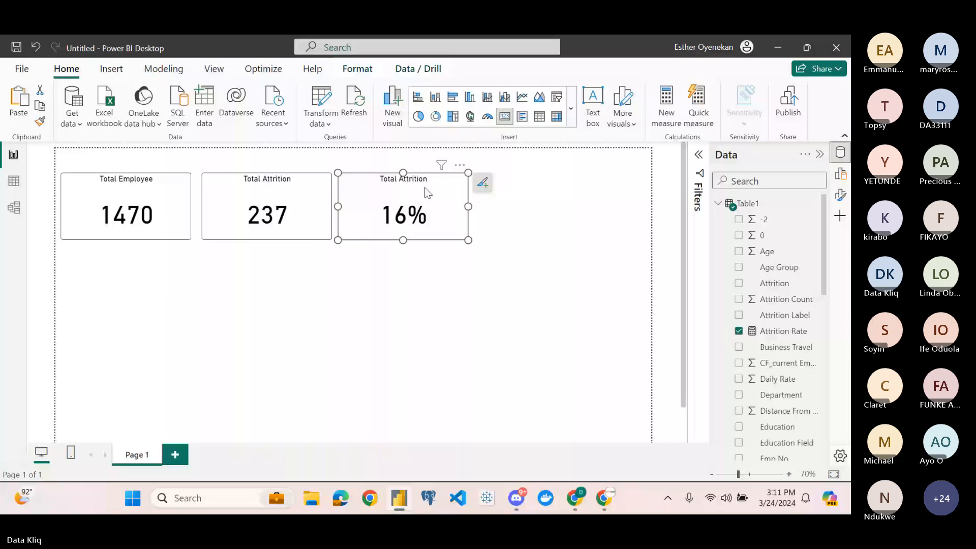
click(483, 182)
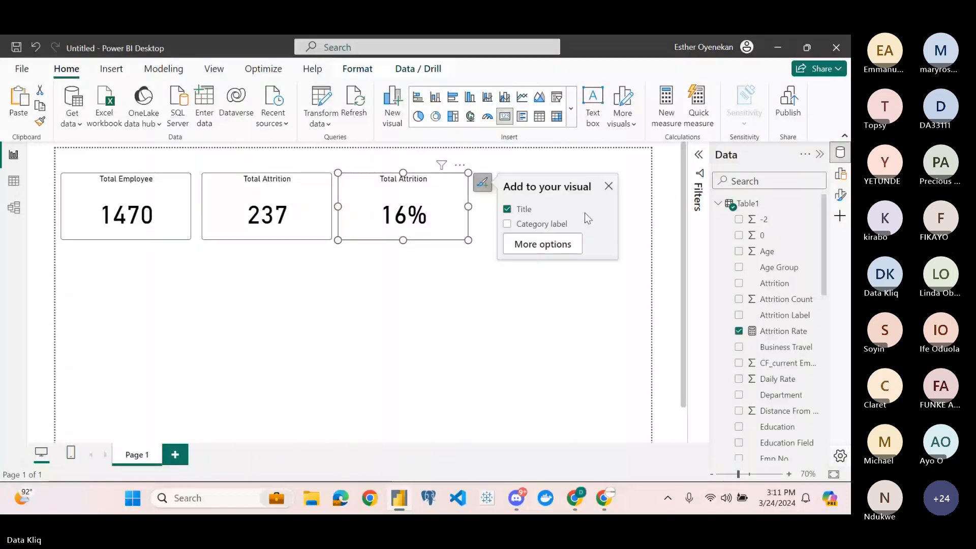
click(840, 174)
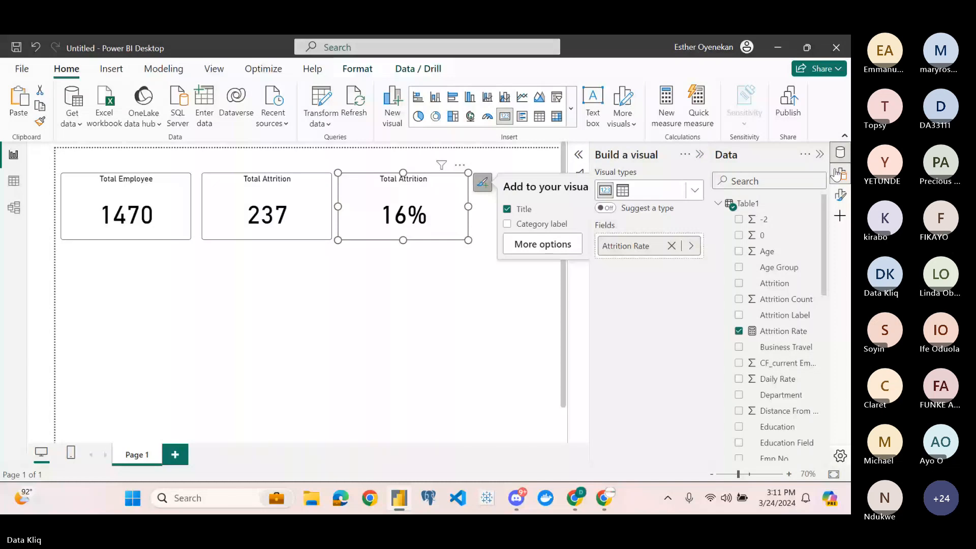
click(543, 244)
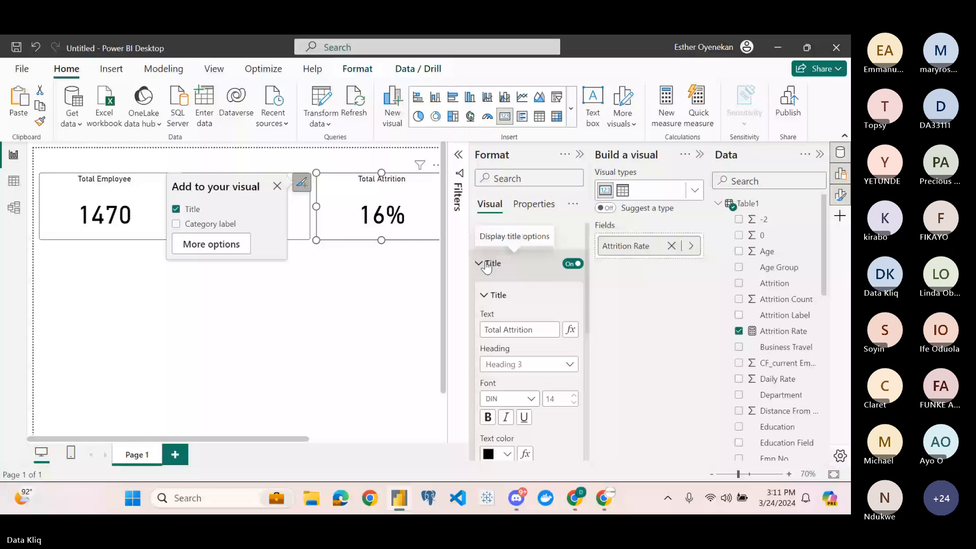
triple_click(525, 329)
text(Attrition )
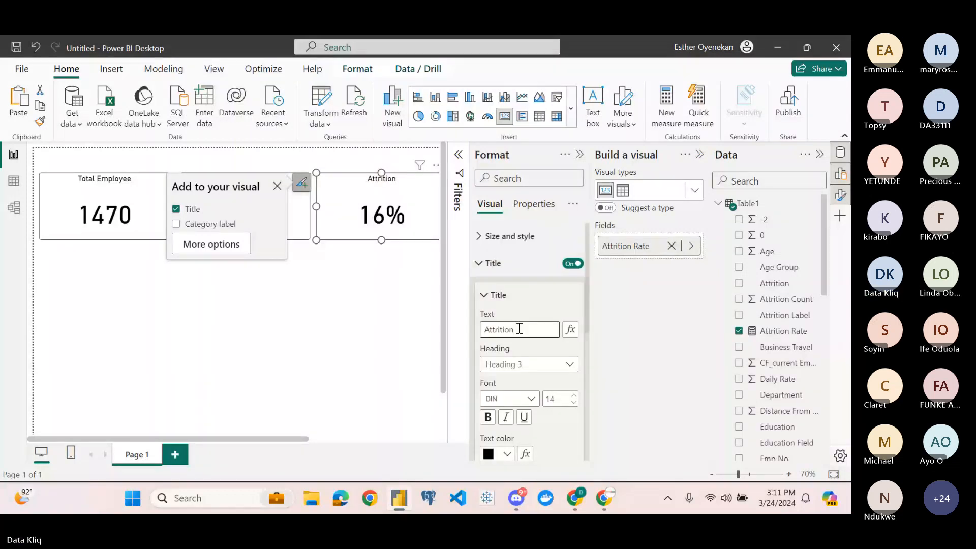
text(Rate)
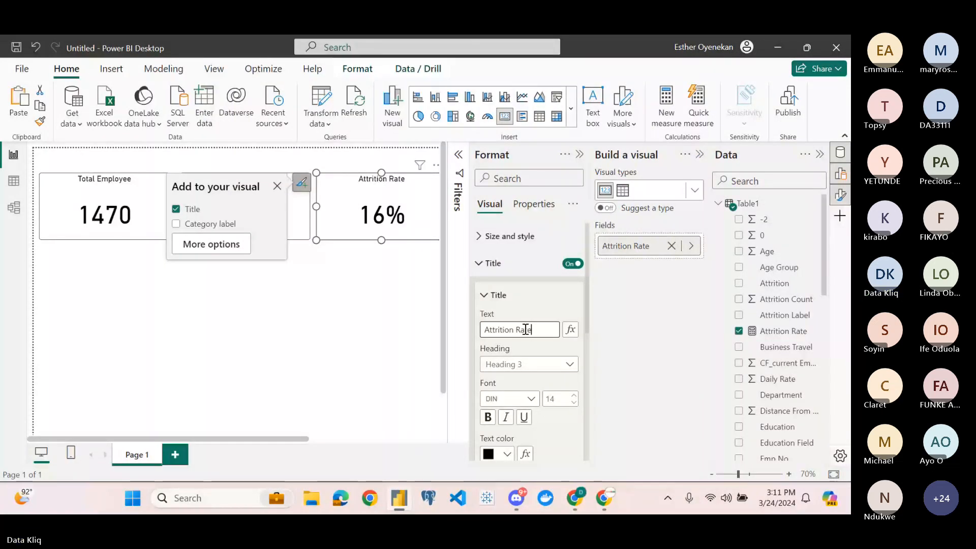
click(701, 155)
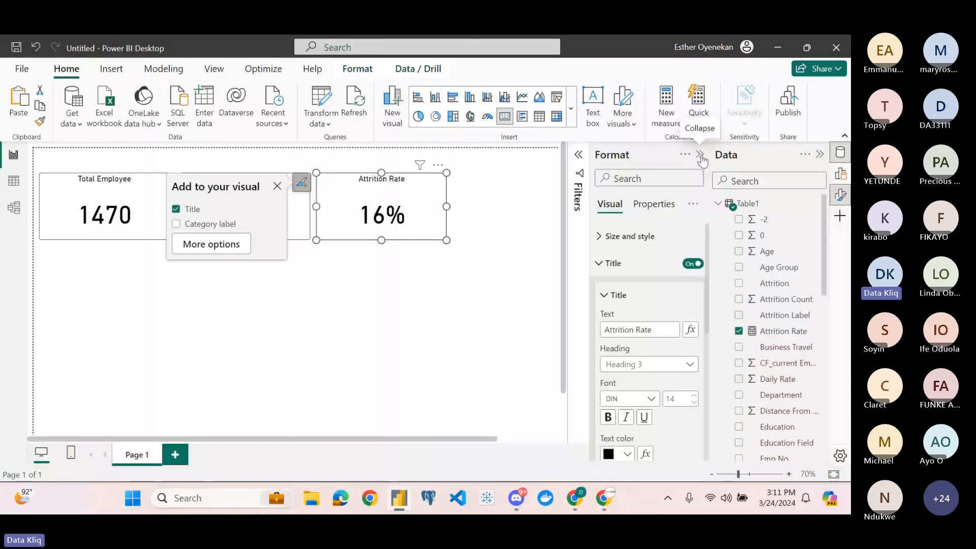
click(701, 155)
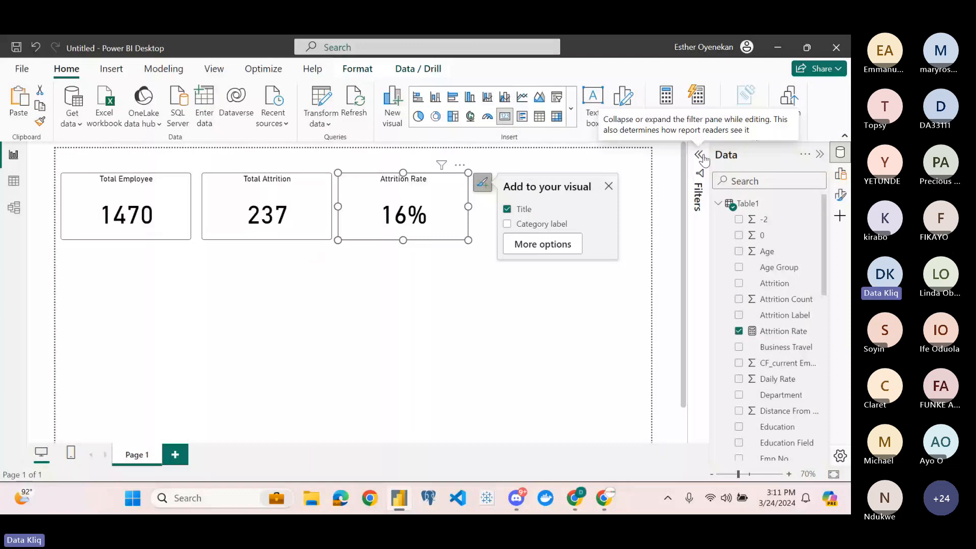
click(447, 283)
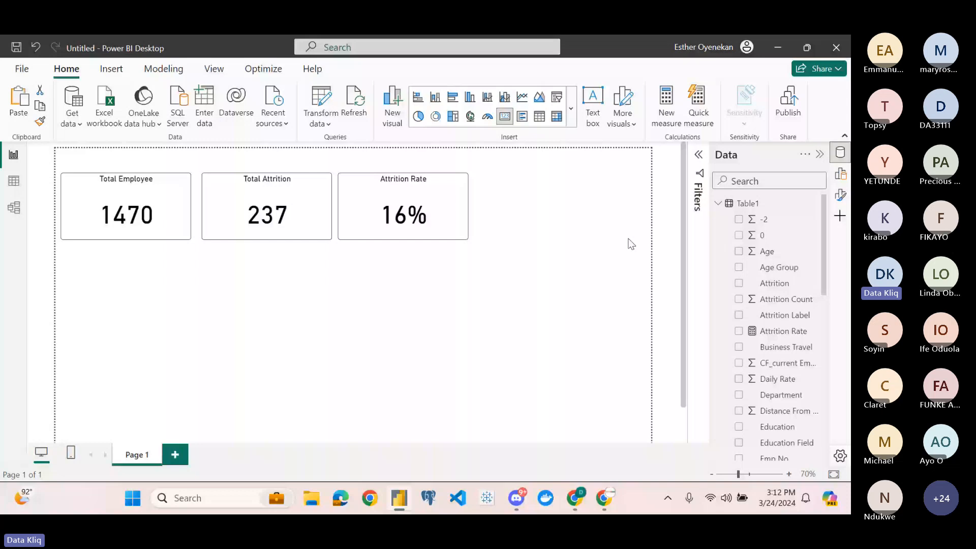
Start a new measure in Table1 named Active Employee
scroll(775, 288, down, 1)
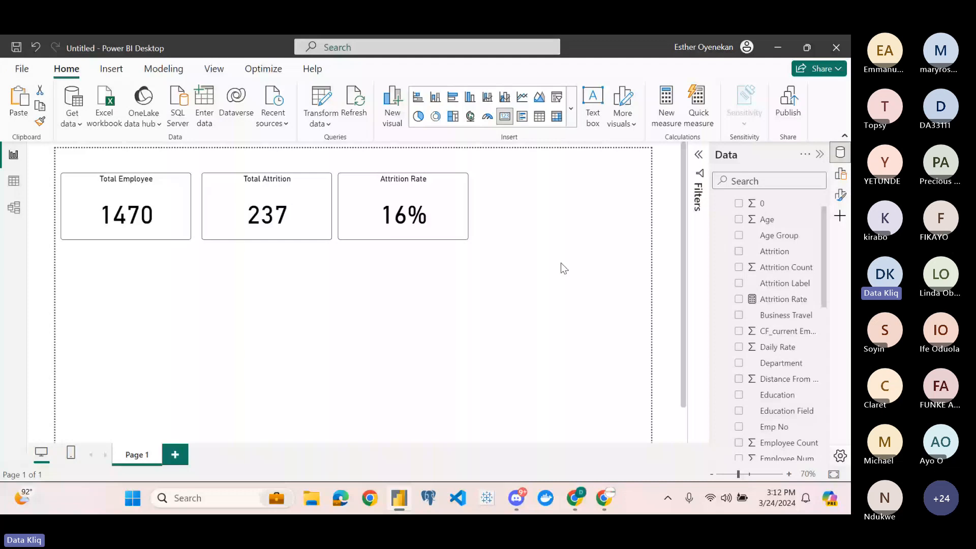
scroll(815, 208, up, 1)
click(815, 205)
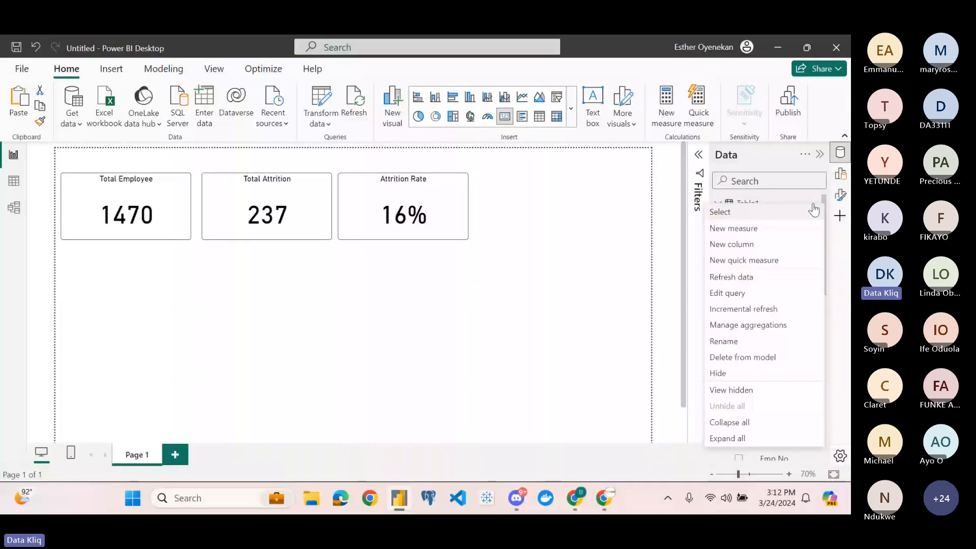
click(750, 232)
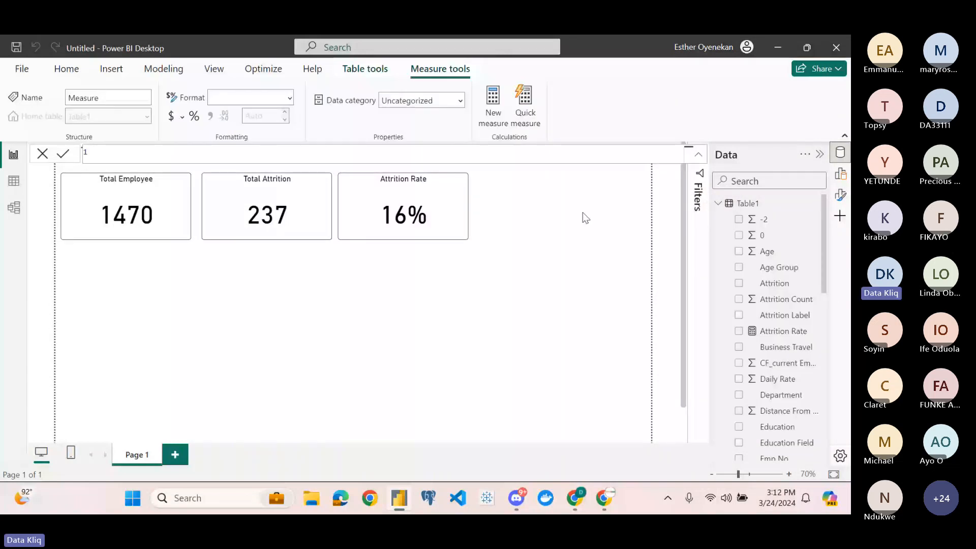
key(Caps_Lock)
text(Active)
key(Caps_Lock)
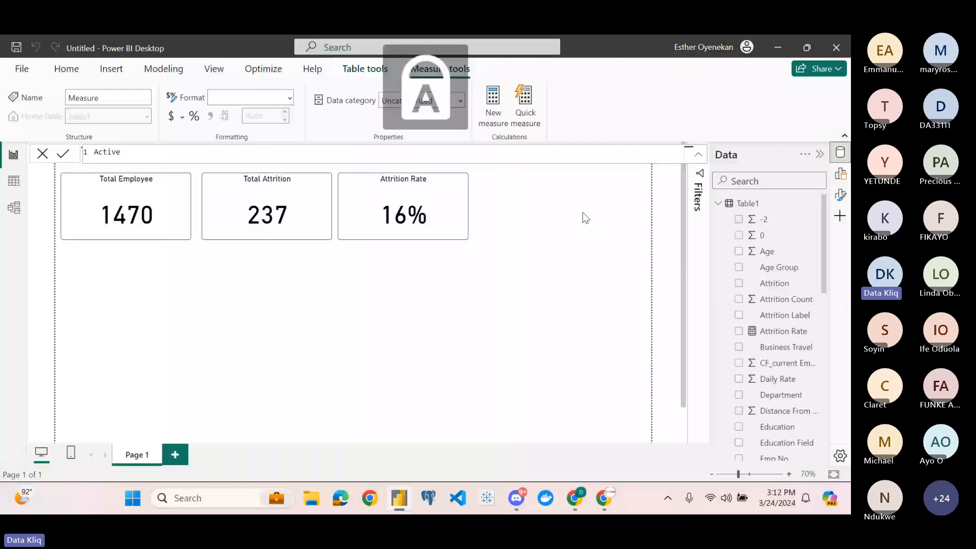
text(Employee)
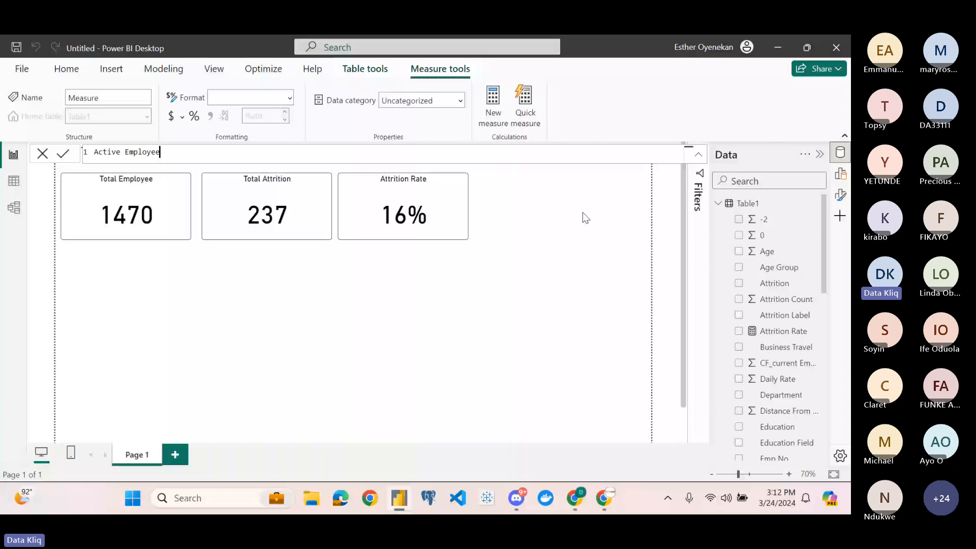
text( = )
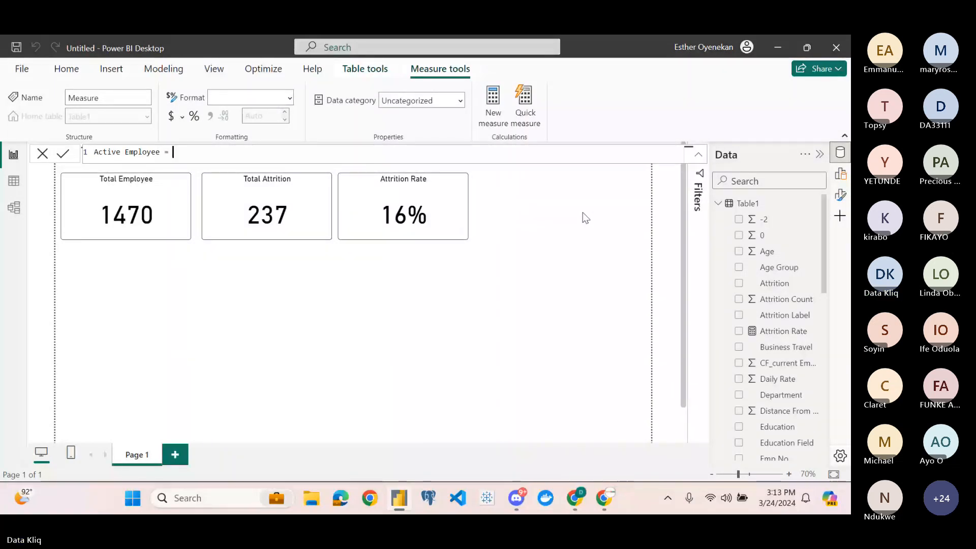
Define Active Employee as SUM(Table1[Employee Count])-SUM(Table1[Attrition Count]) and commit the measure
text(SUM()
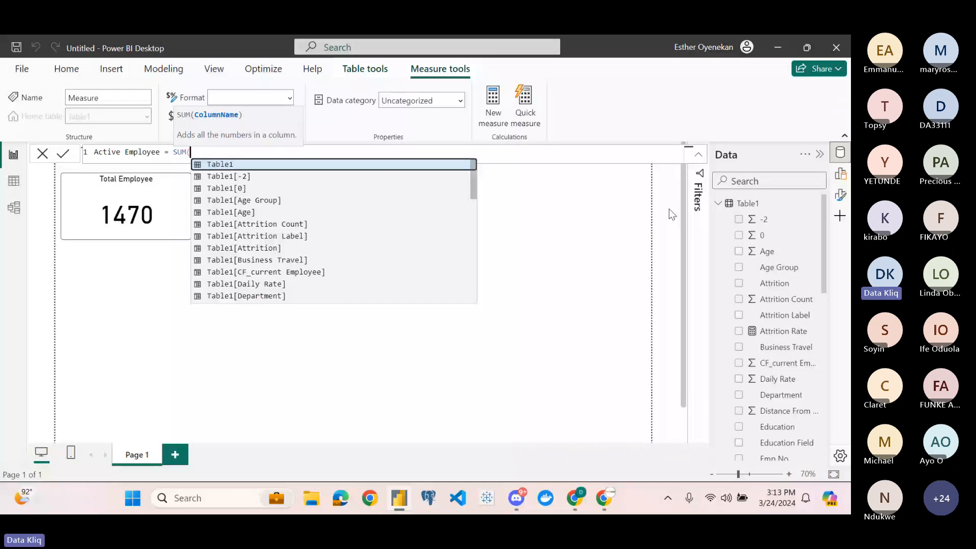
text(Table1[Employee Count])
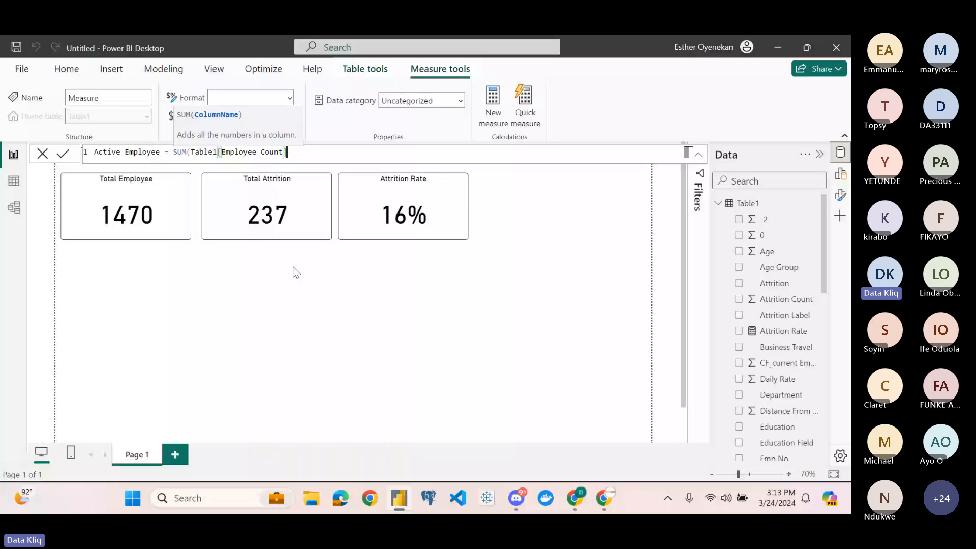
text()-)
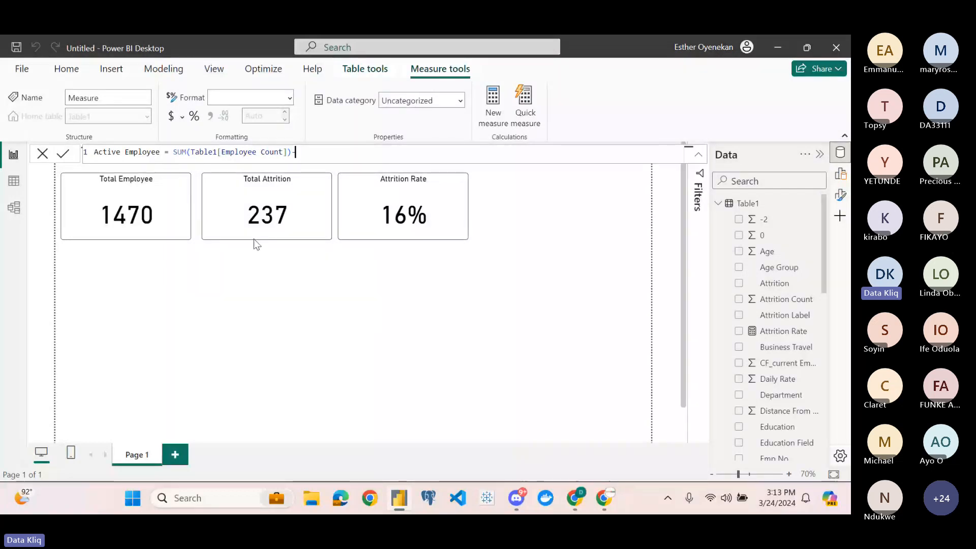
mouse_move(153, 209)
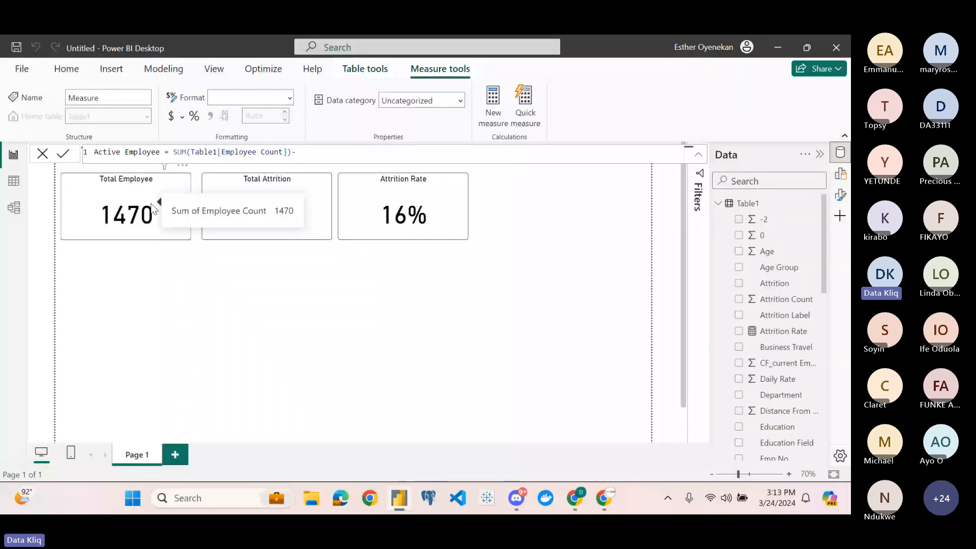
text(sum)
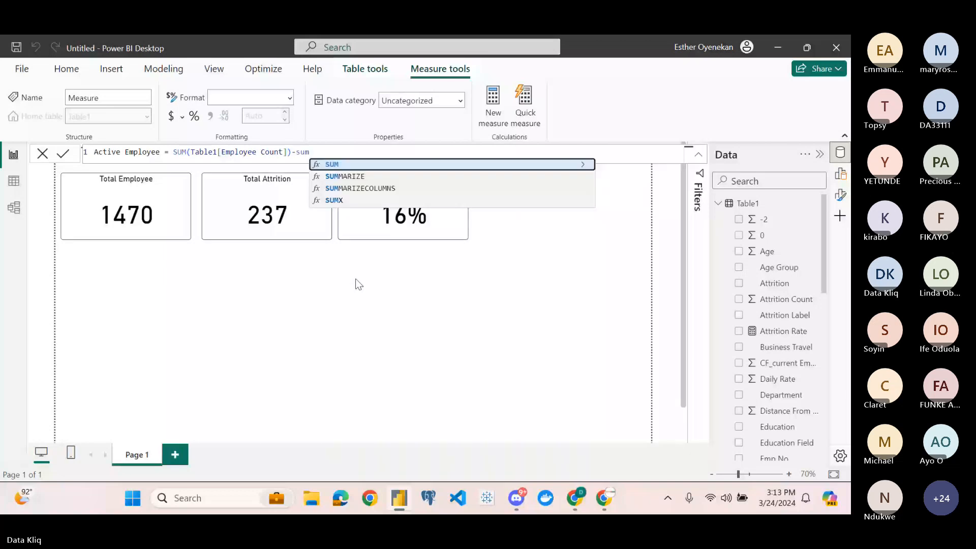
key(Tab)
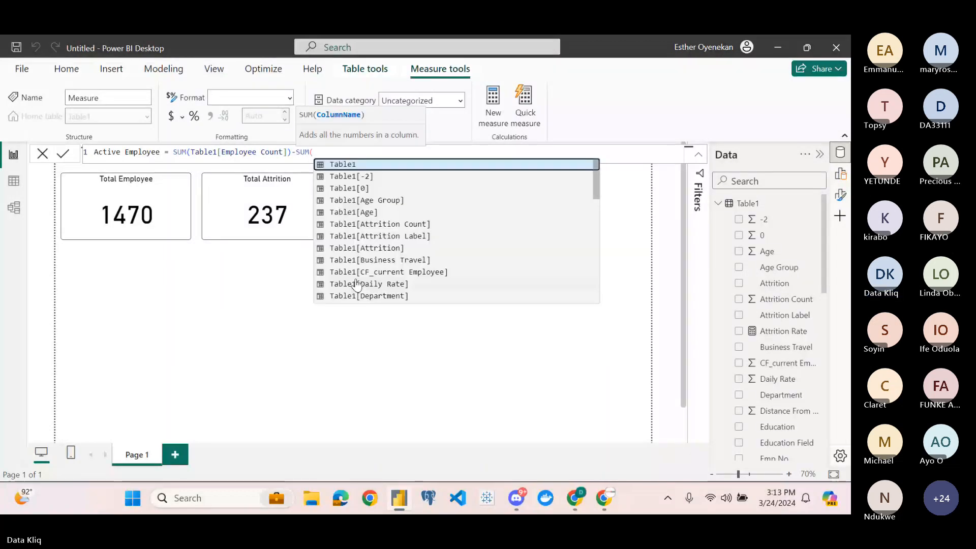
click(403, 225)
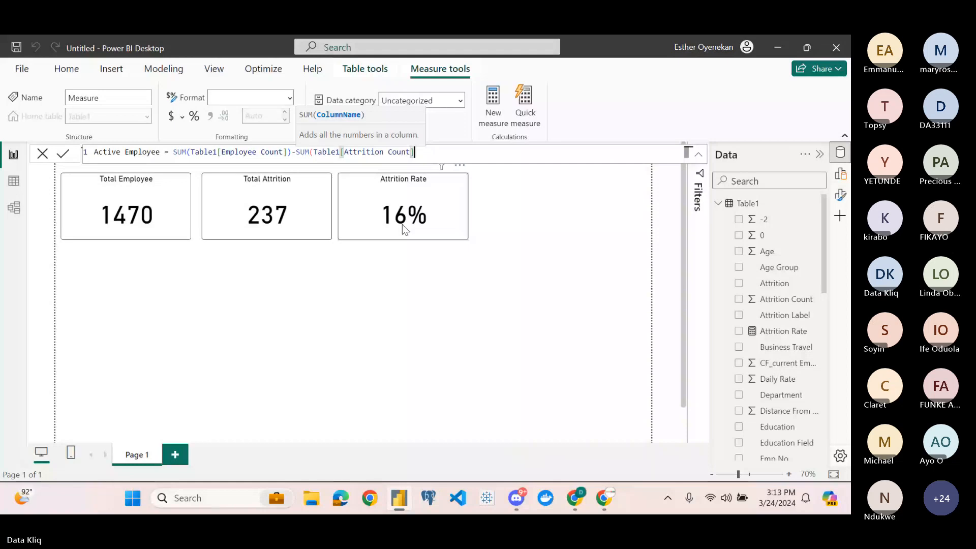
click(63, 154)
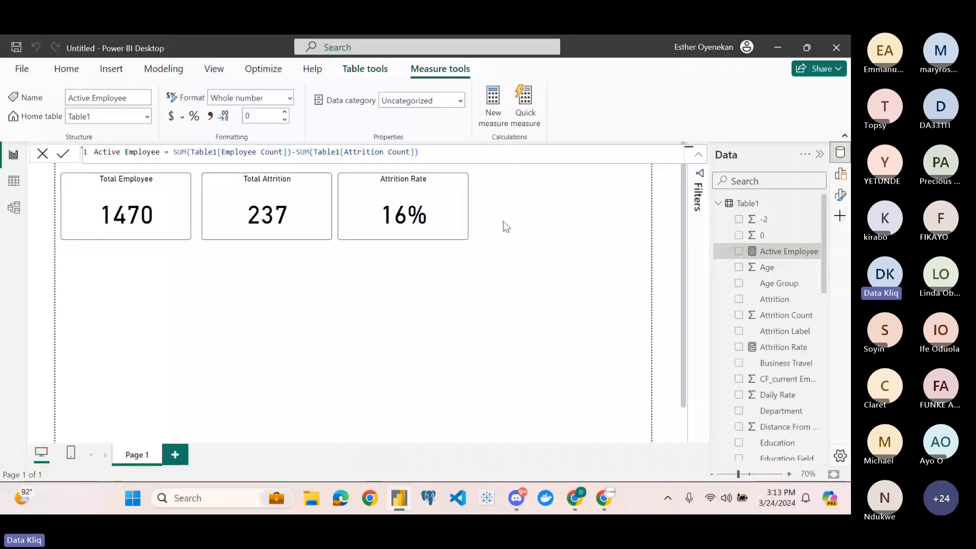
Duplicate the Attrition Rate card as the fourth card in the row and replace its field with Active Employee
click(448, 217)
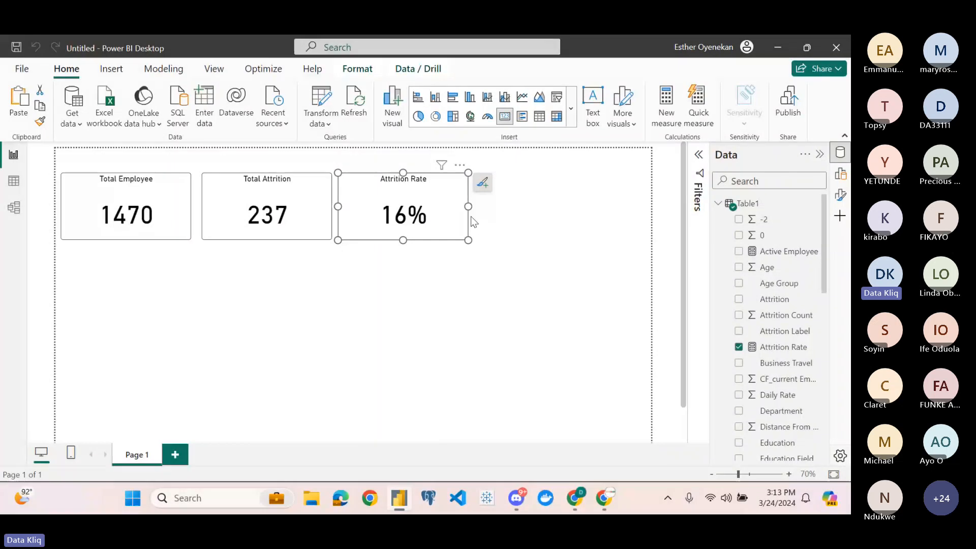
key(ctrl+c)
key(ctrl+v)
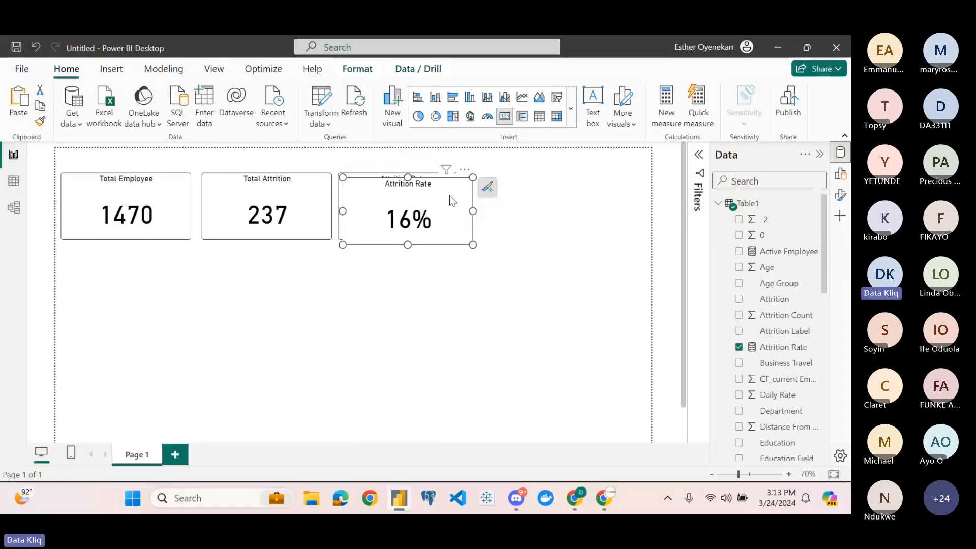
drag(450, 196, 584, 191)
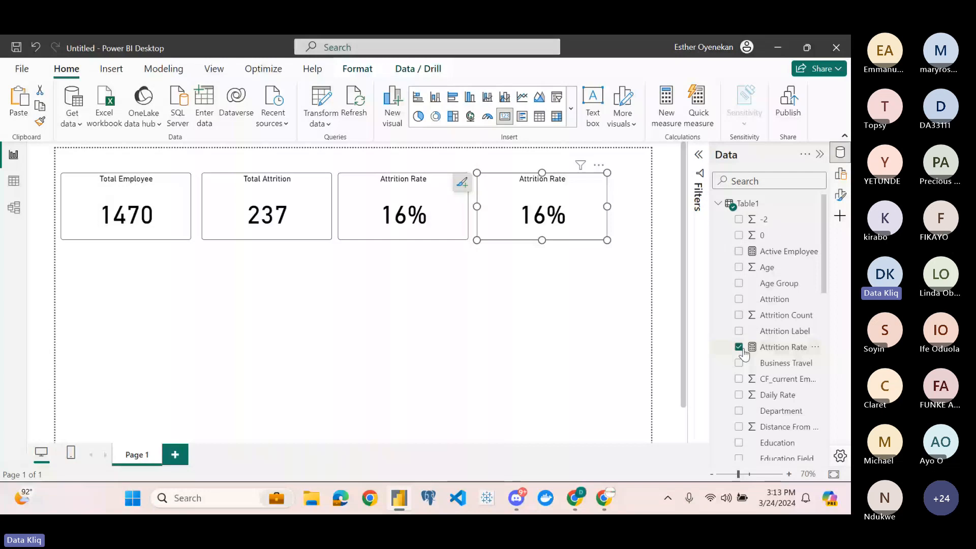
drag(784, 252, 529, 224)
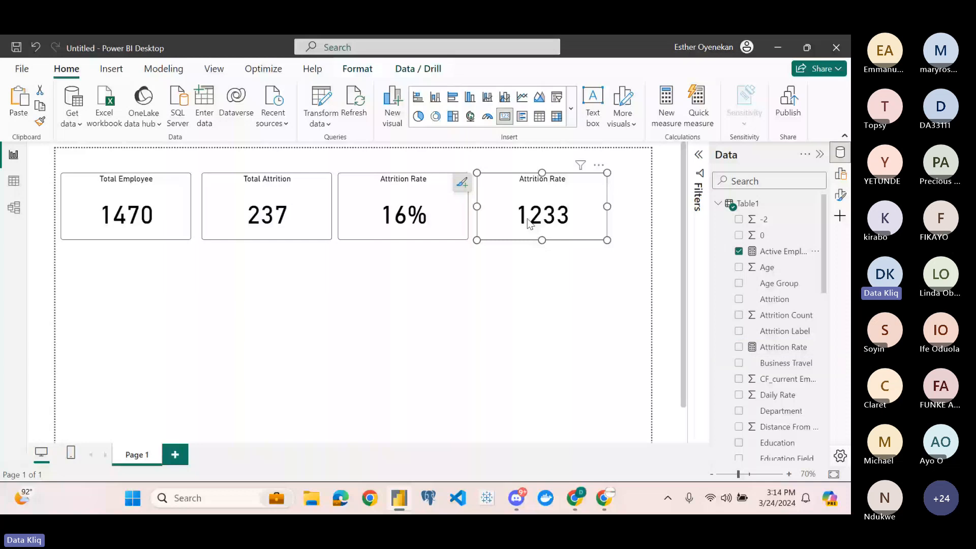
Change the fourth card's title to Active Employee and collapse the Data and Format panes
click(840, 173)
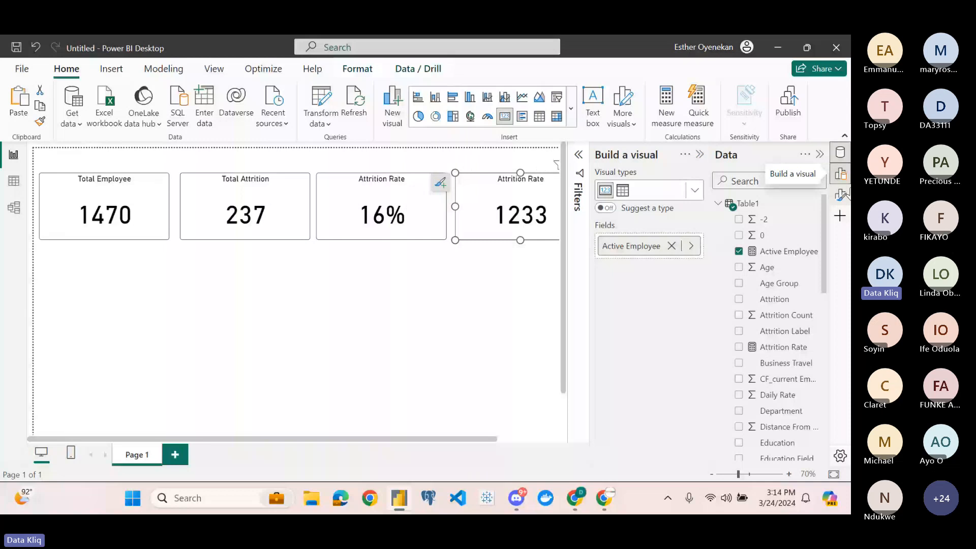
click(841, 195)
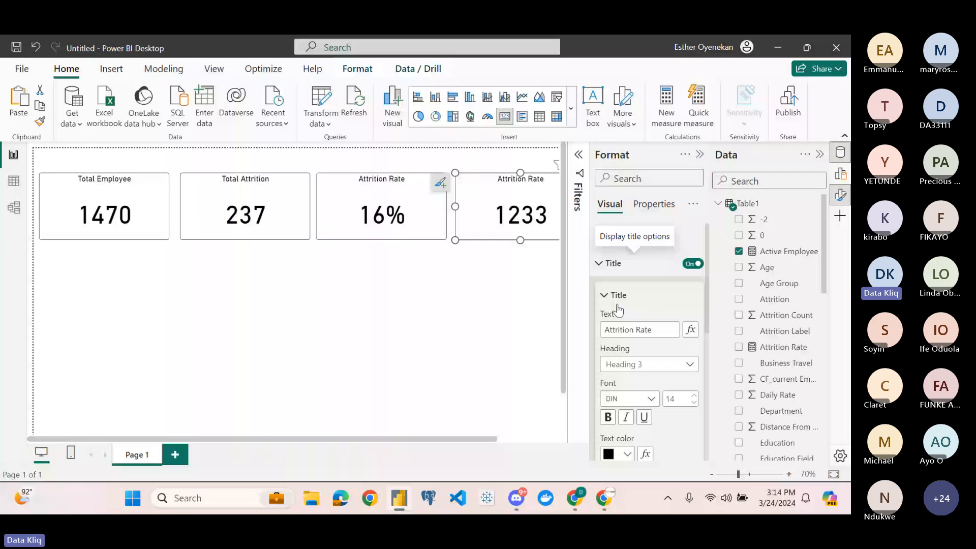
click(653, 330)
key(ctrl+a)
text(Active Emp)
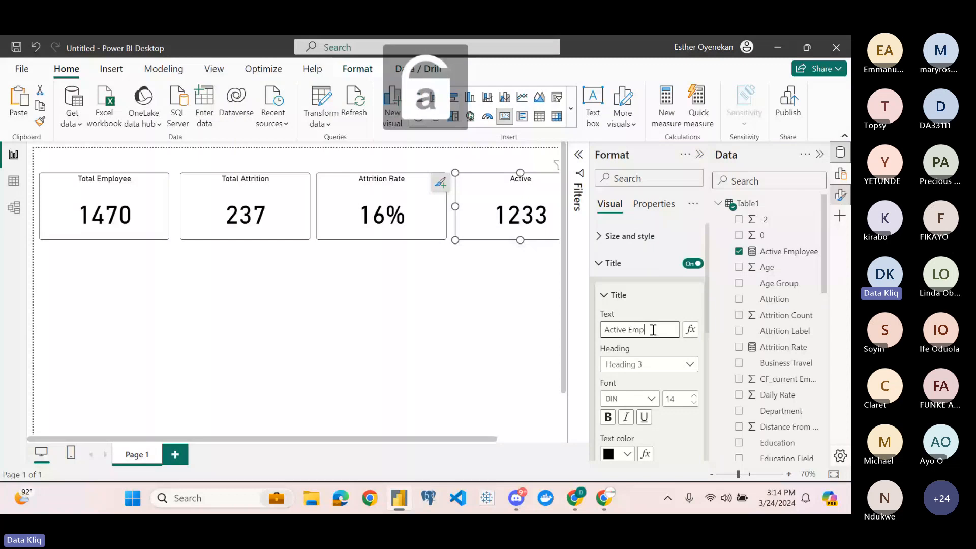
text(loyee)
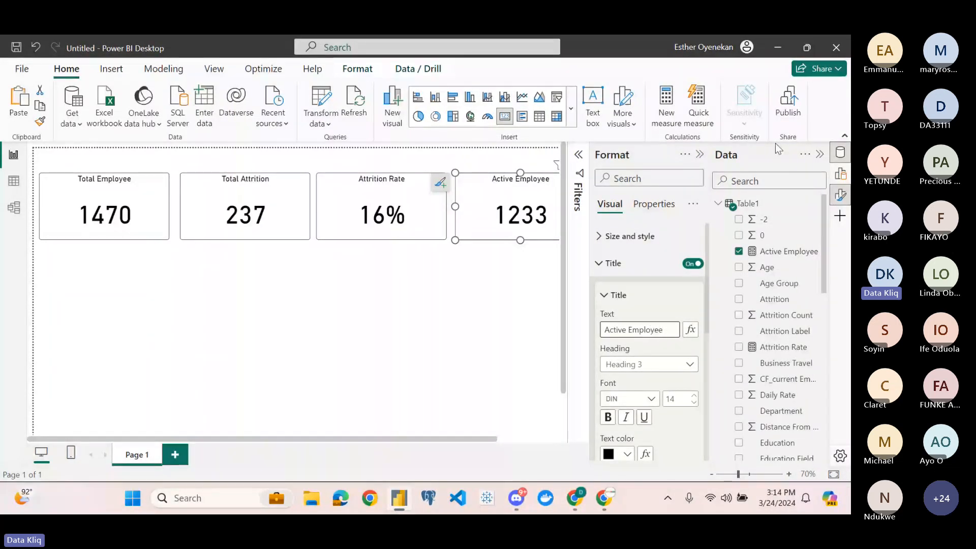
click(820, 154)
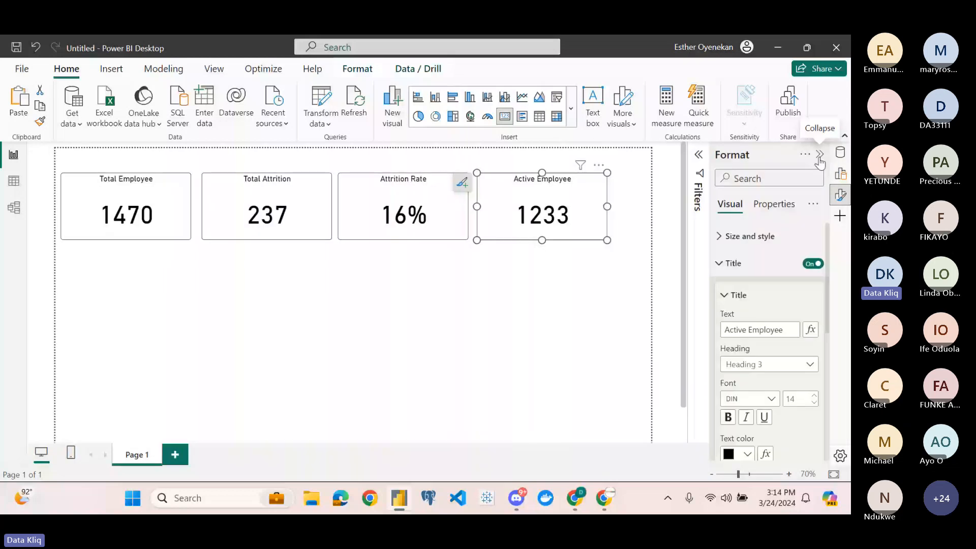
click(819, 154)
Narrow the Total Employee, Total Attrition and Attrition Rate cards to matching widths and close the gaps between them
click(230, 202)
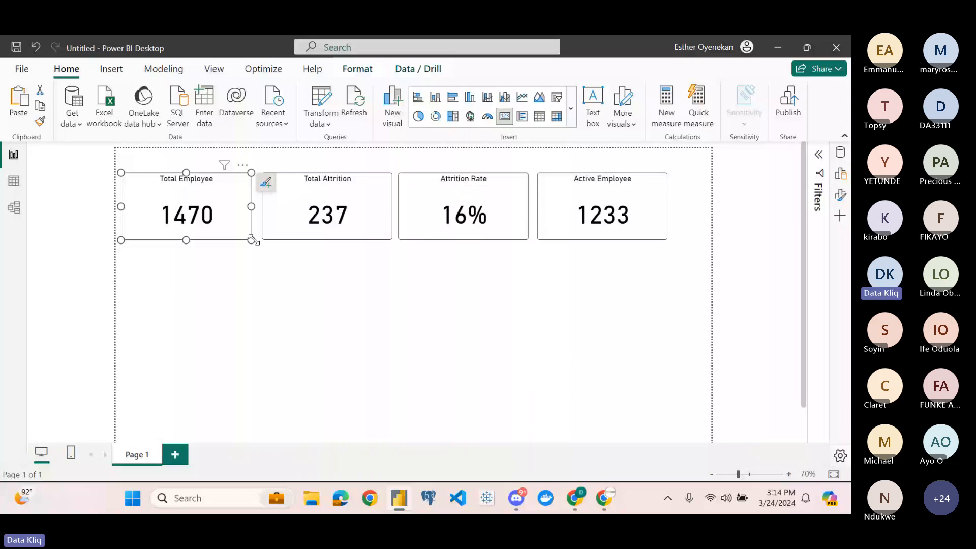
drag(254, 240, 226, 240)
drag(360, 220, 334, 240)
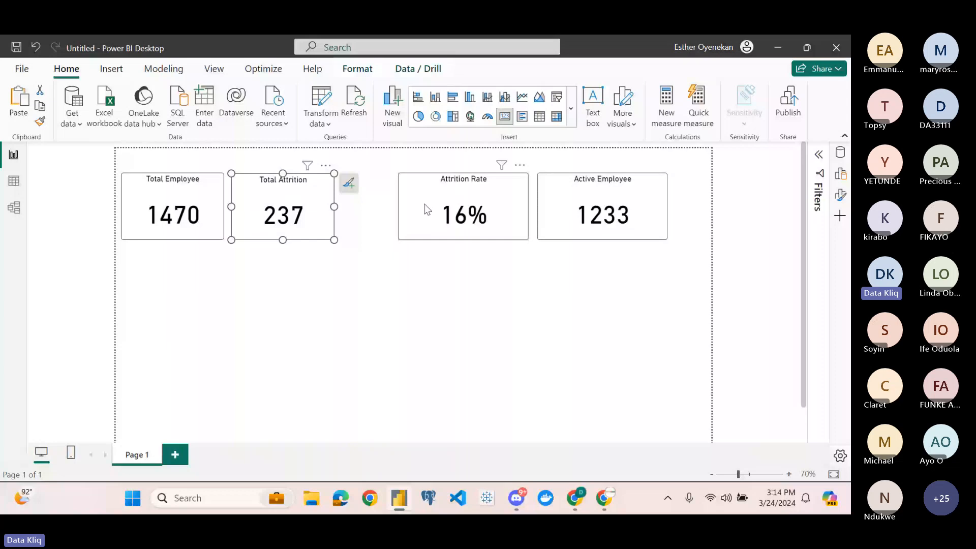
drag(427, 209, 372, 210)
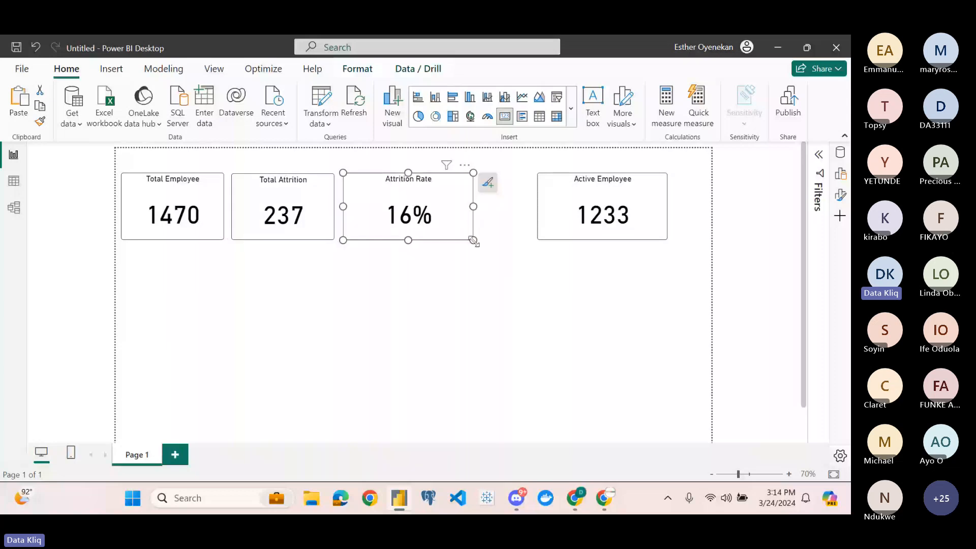
drag(474, 241, 446, 240)
Move the Active Employee card next to Attrition Rate, level with the row, and narrow it to match the other cards
drag(553, 196, 534, 209)
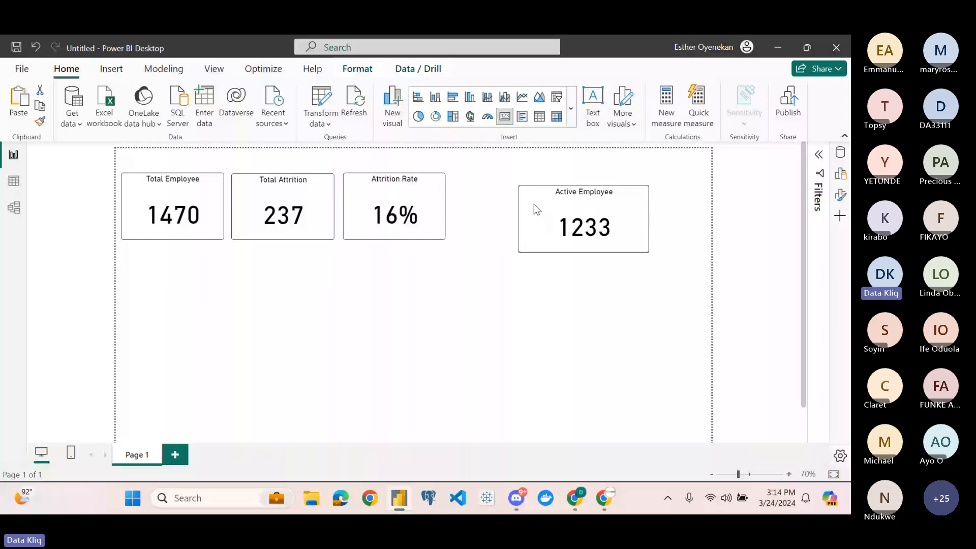
drag(534, 204, 481, 192)
drag(596, 241, 564, 239)
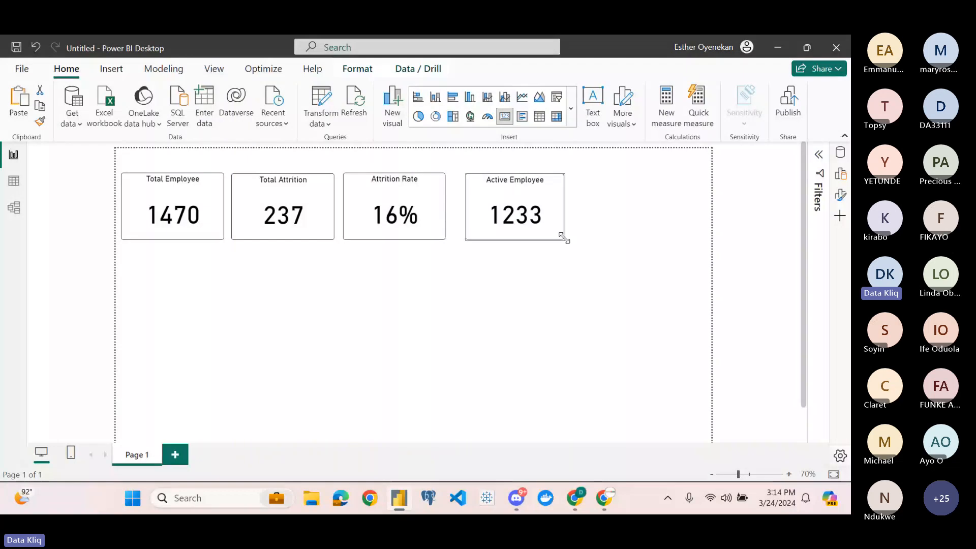
Duplicate the Active Employee card as the fifth card in the row, slightly widening and spacing both copies
drag(503, 187, 645, 197)
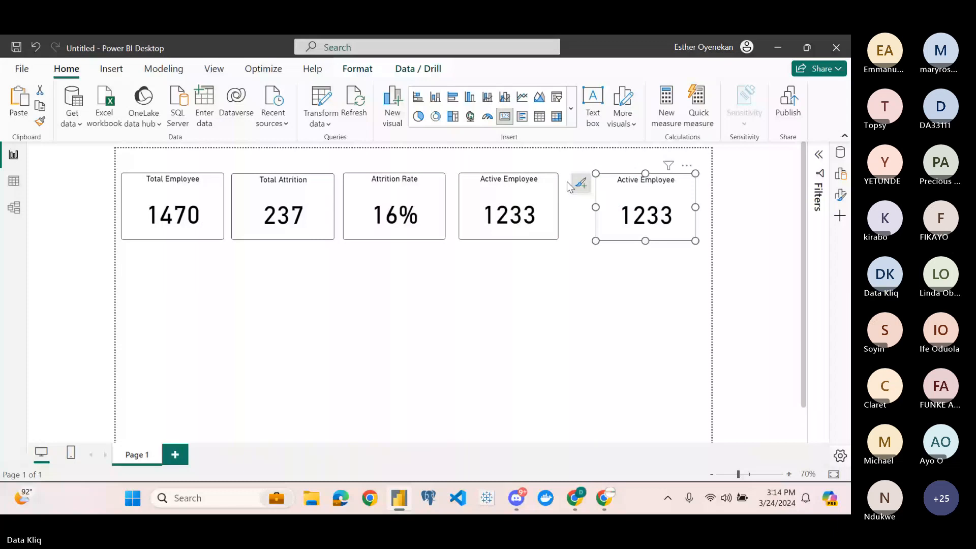
drag(595, 240, 575, 237)
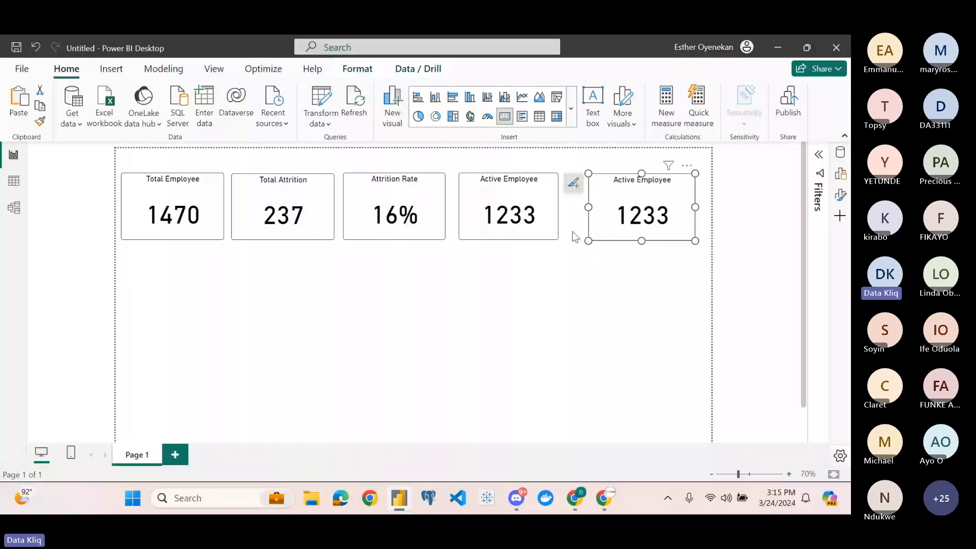
click(555, 224)
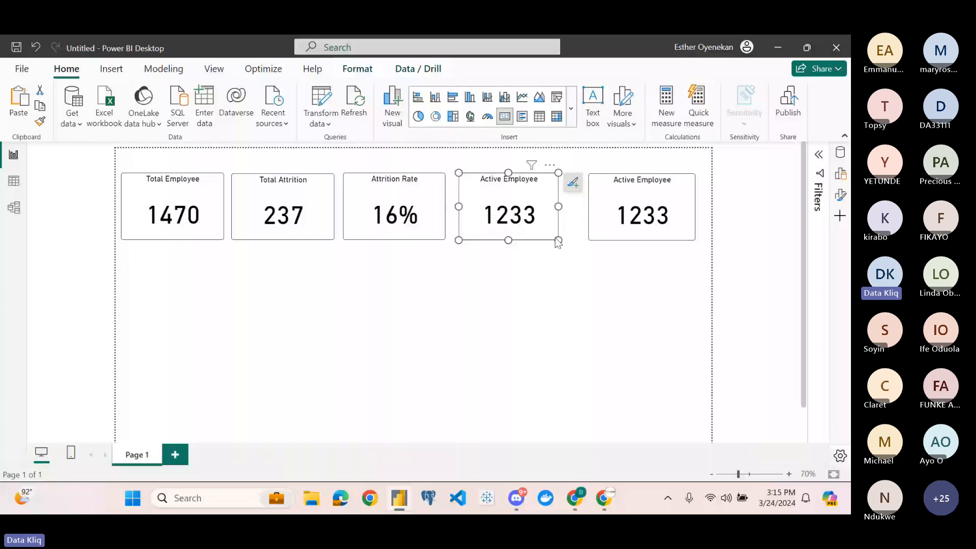
drag(521, 199, 537, 200)
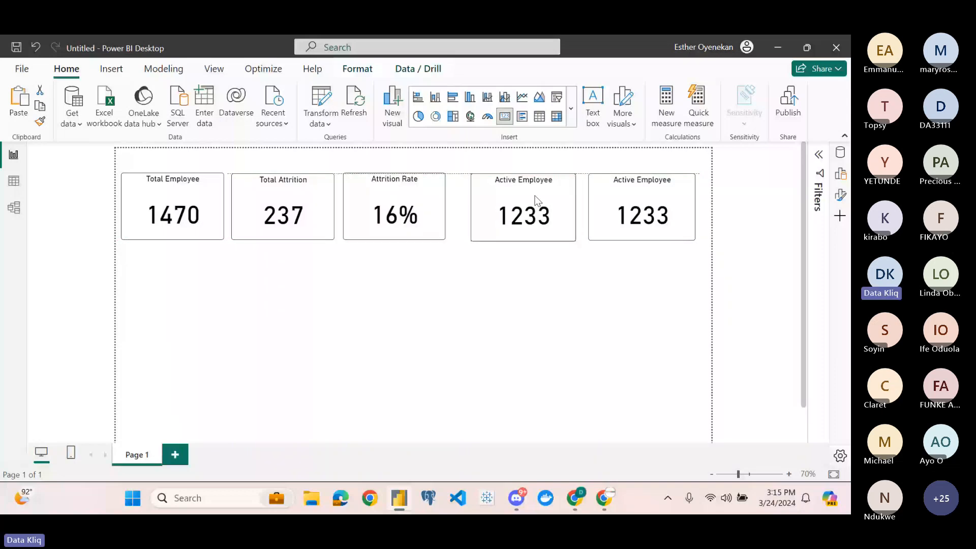
drag(536, 199, 535, 199)
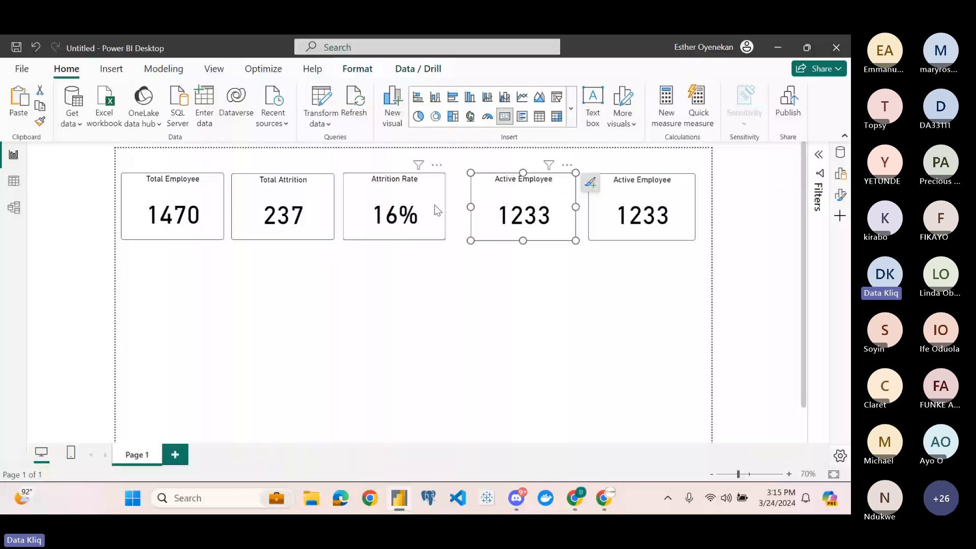
Slightly widen the Attrition Rate, Total Attrition and Total Employee cards and shift Attrition Rate towards the Active Employee card
click(443, 206)
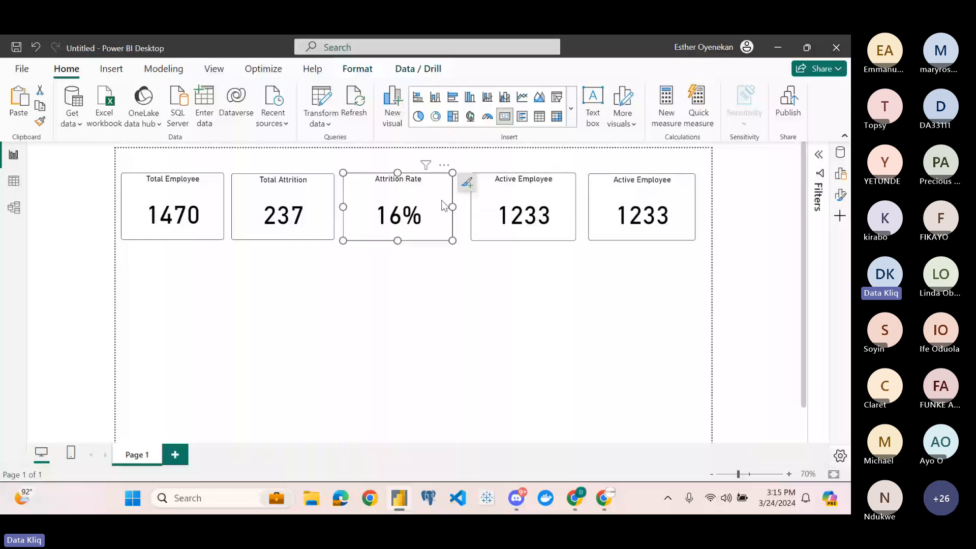
drag(443, 203, 449, 208)
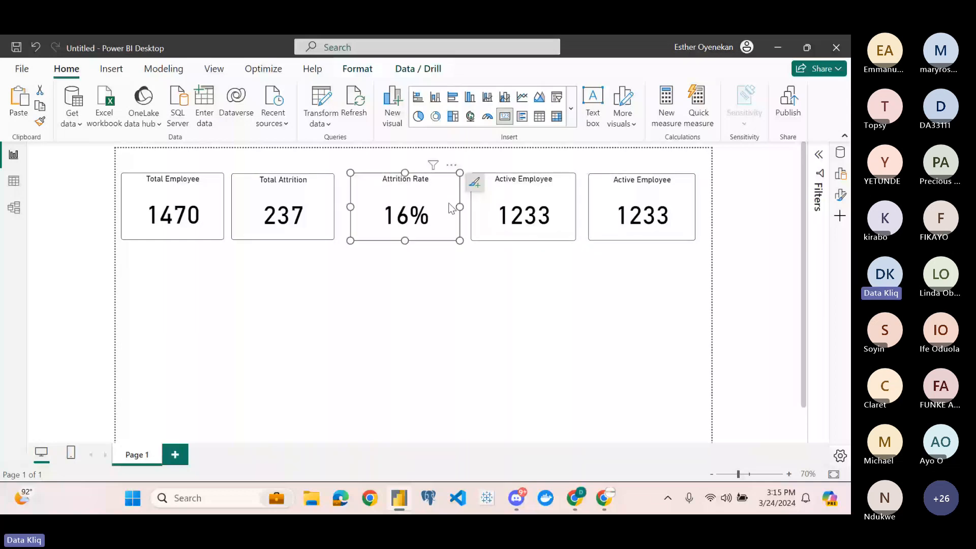
click(331, 233)
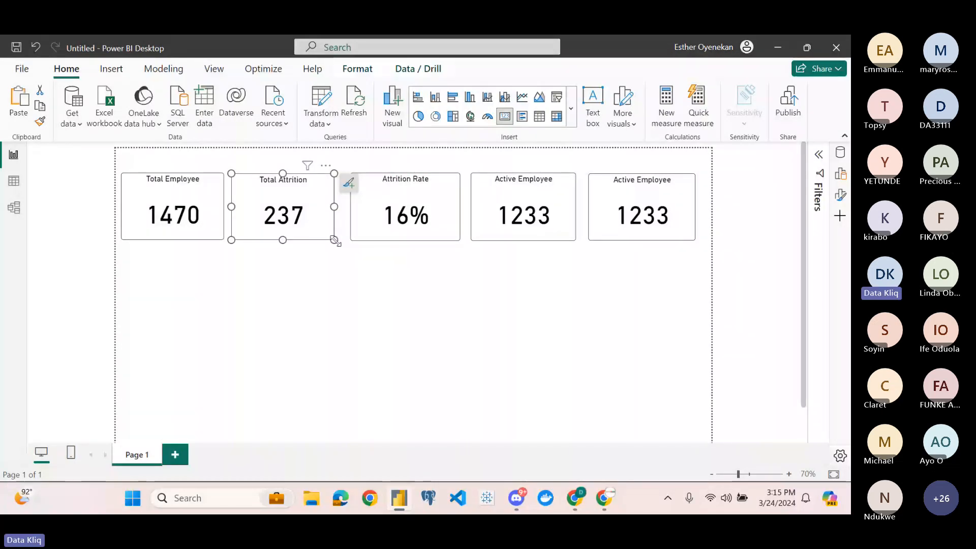
drag(335, 240, 332, 201)
click(215, 228)
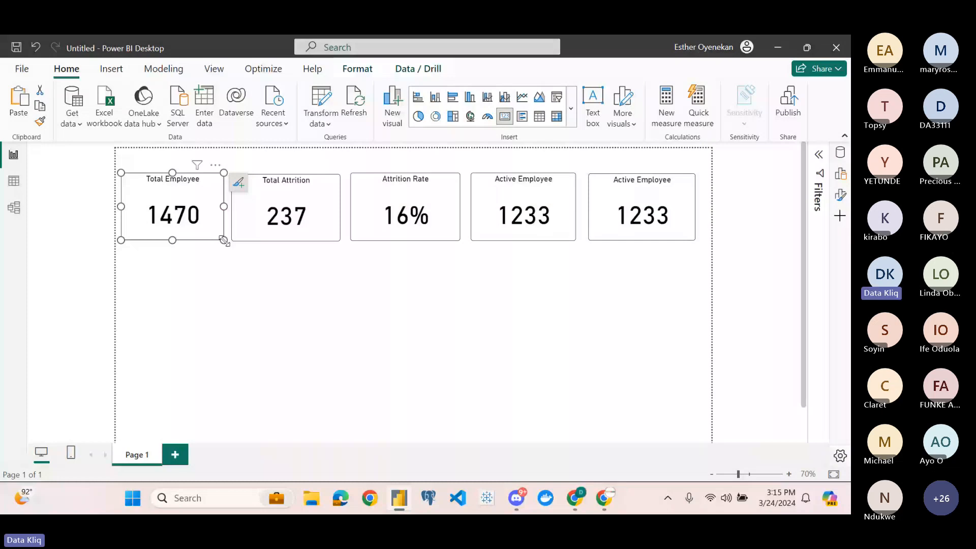
Shift the second to fifth cards so the row is evenly spaced across the page width
drag(631, 194, 642, 194)
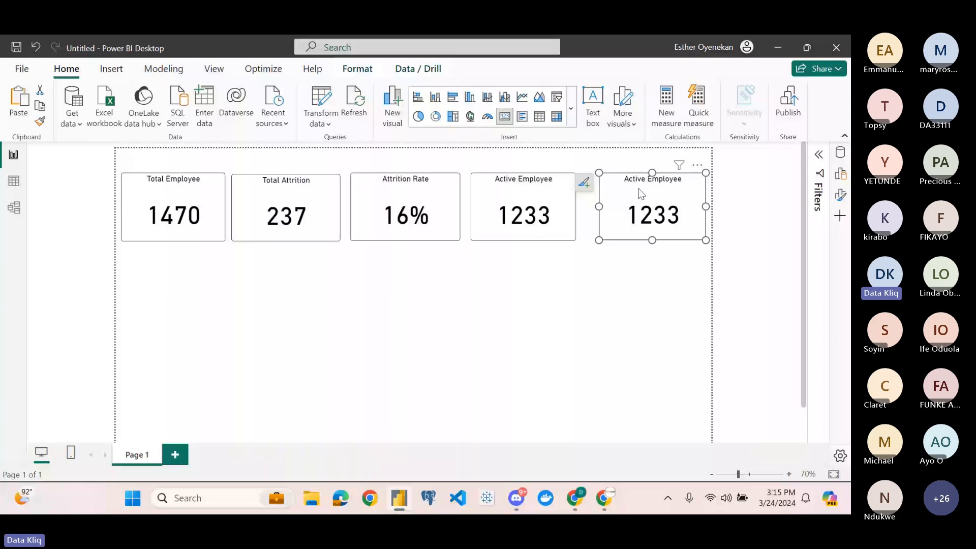
drag(559, 197, 571, 197)
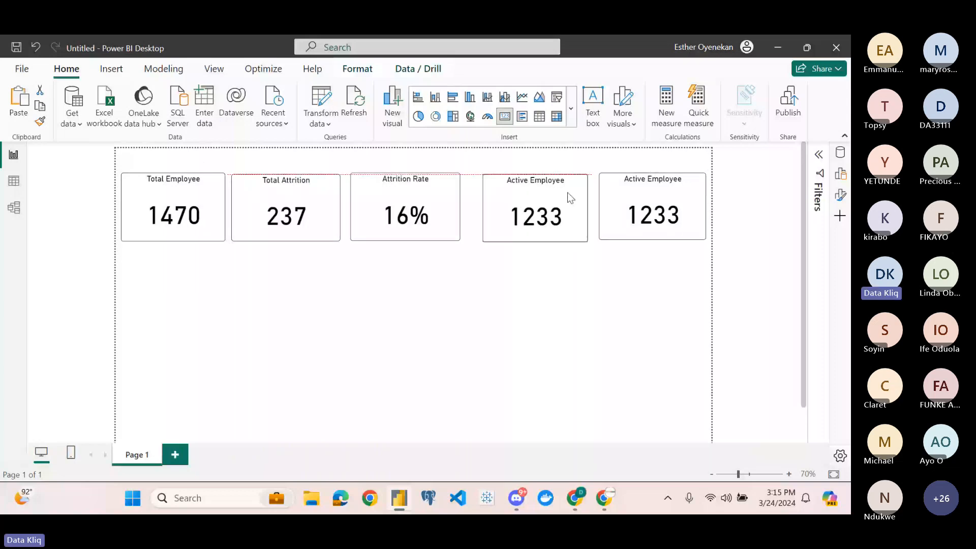
drag(567, 193, 565, 190)
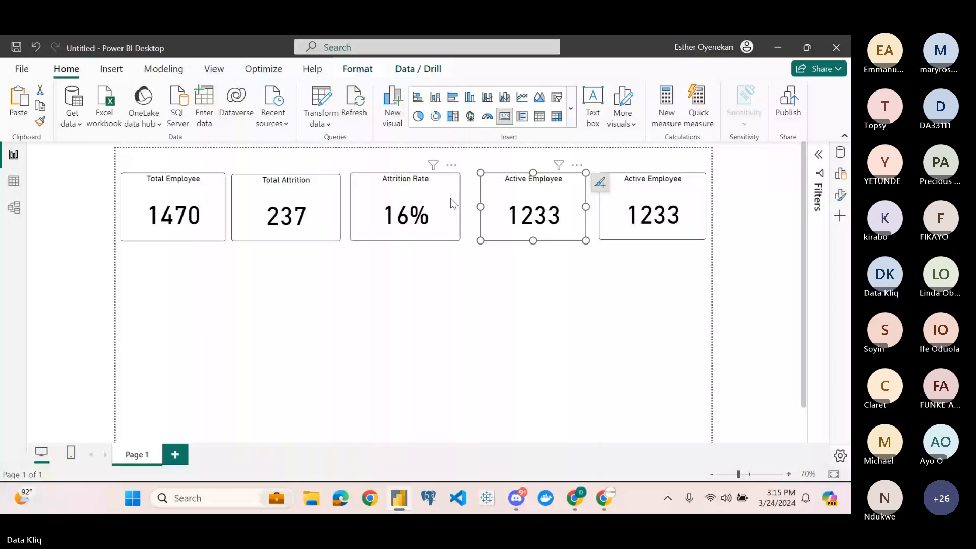
click(453, 204)
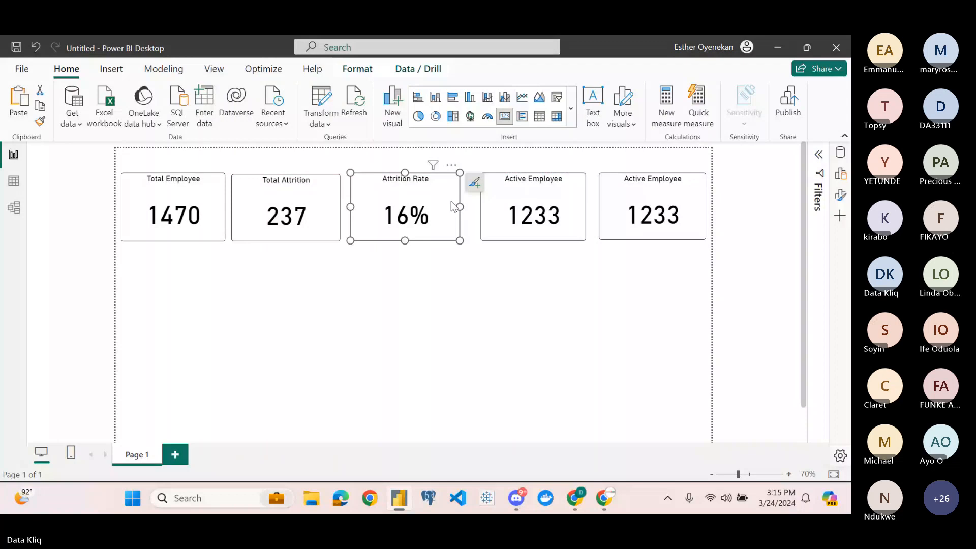
drag(451, 202, 460, 202)
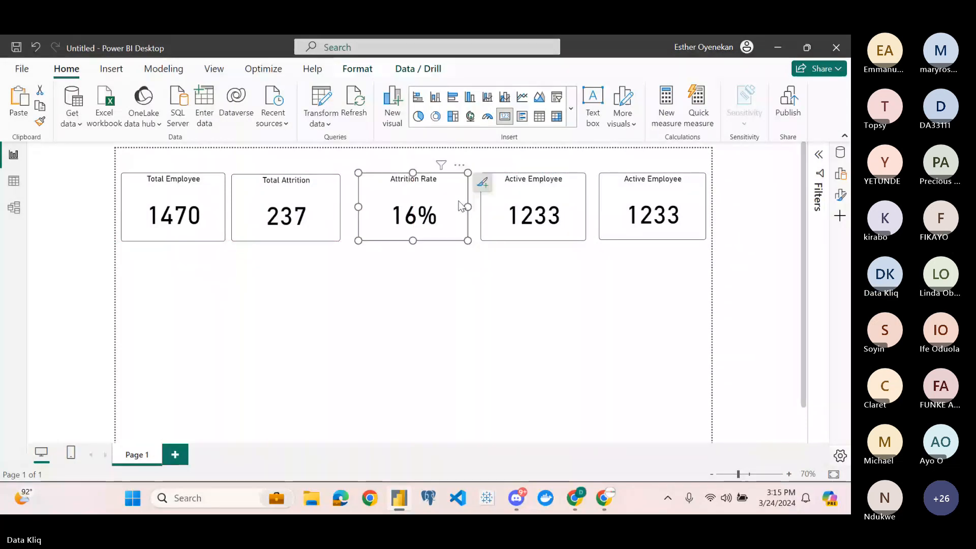
drag(329, 185, 334, 185)
click(375, 269)
Replace the Active Employee field on the fifth card with Age from Table1
click(634, 183)
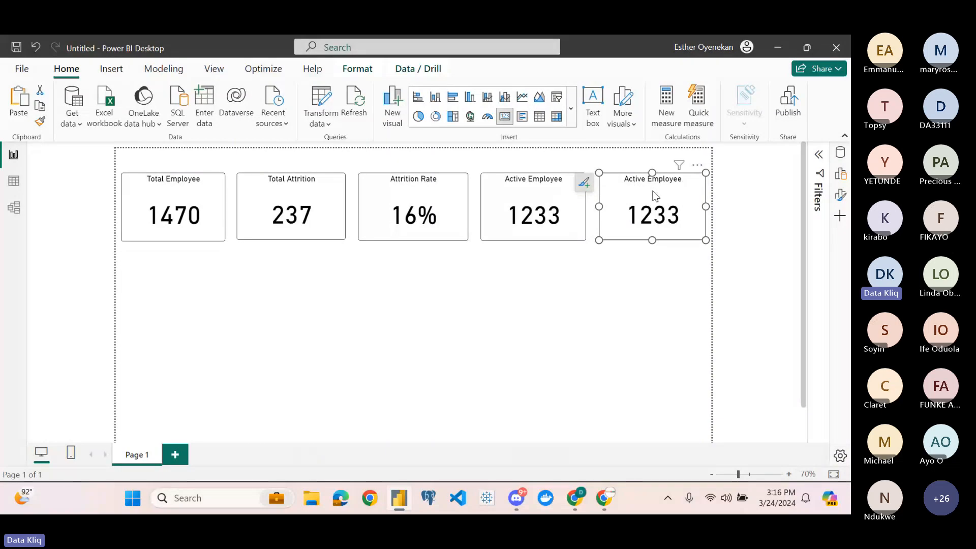
click(841, 196)
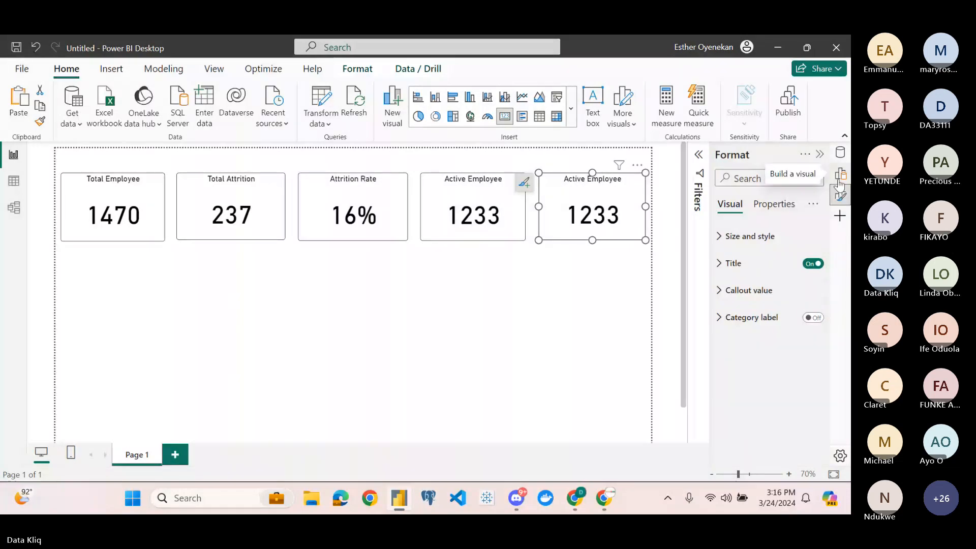
click(840, 178)
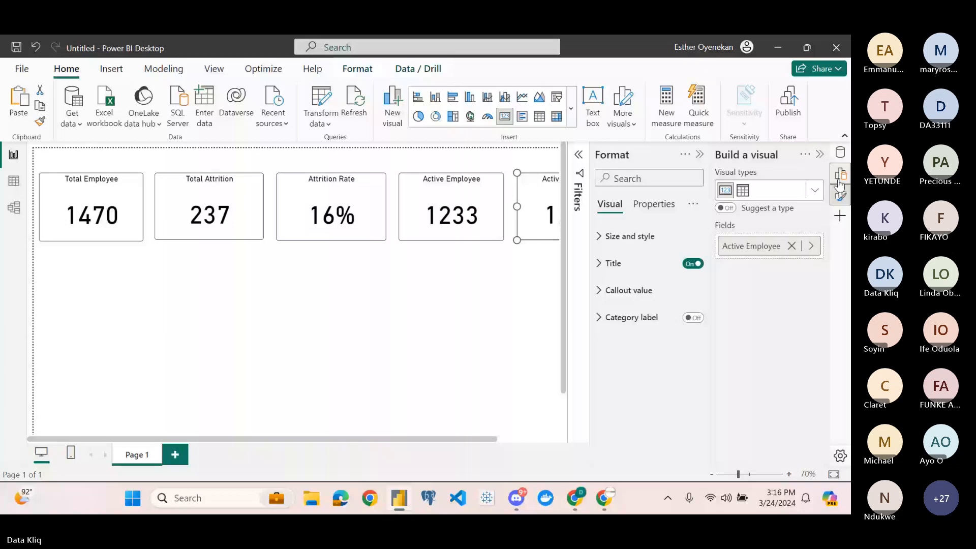
click(841, 152)
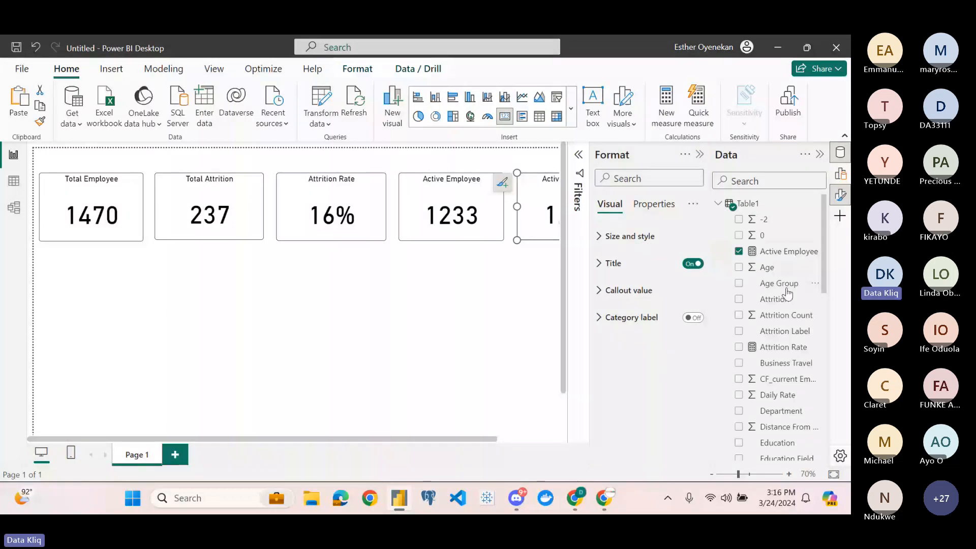
scroll(789, 385, down, 1)
scroll(789, 386, up, 1)
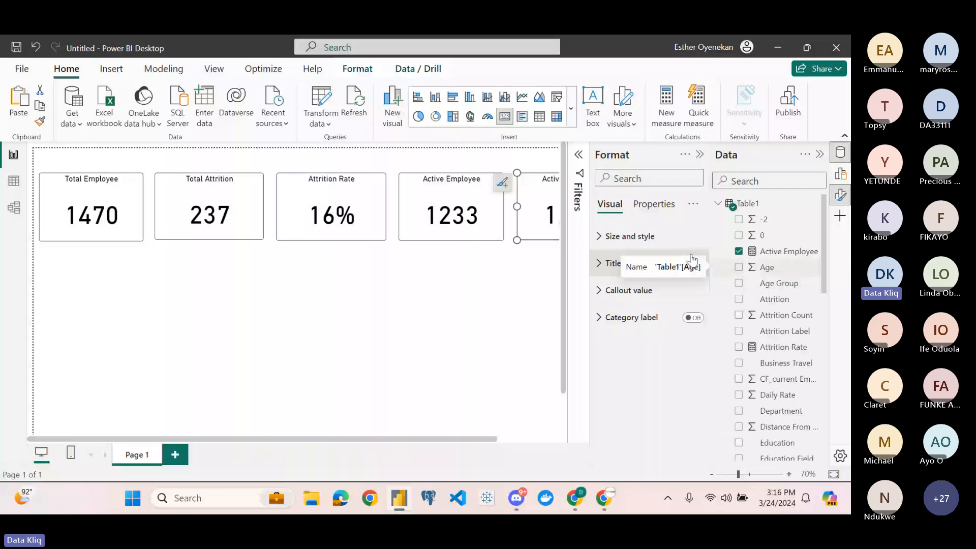
click(700, 154)
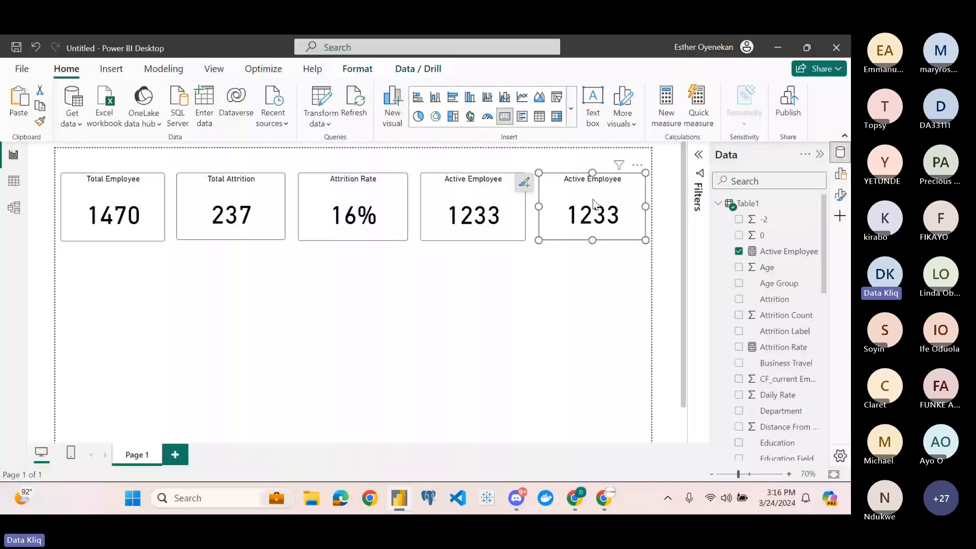
drag(767, 267, 593, 205)
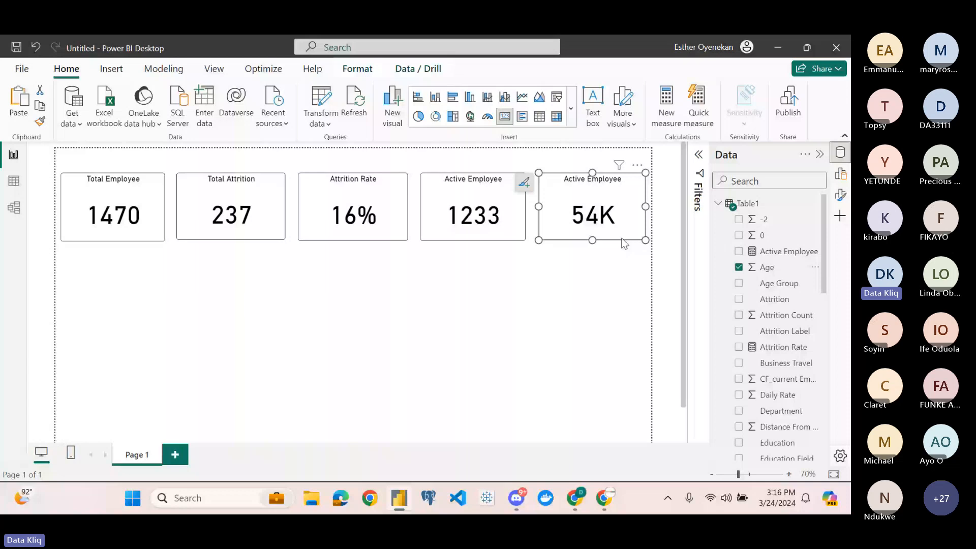
Change the aggregation of Age on the fifth card to Minimum and after that to Maximum, and collapse the Build a visual pane
click(840, 197)
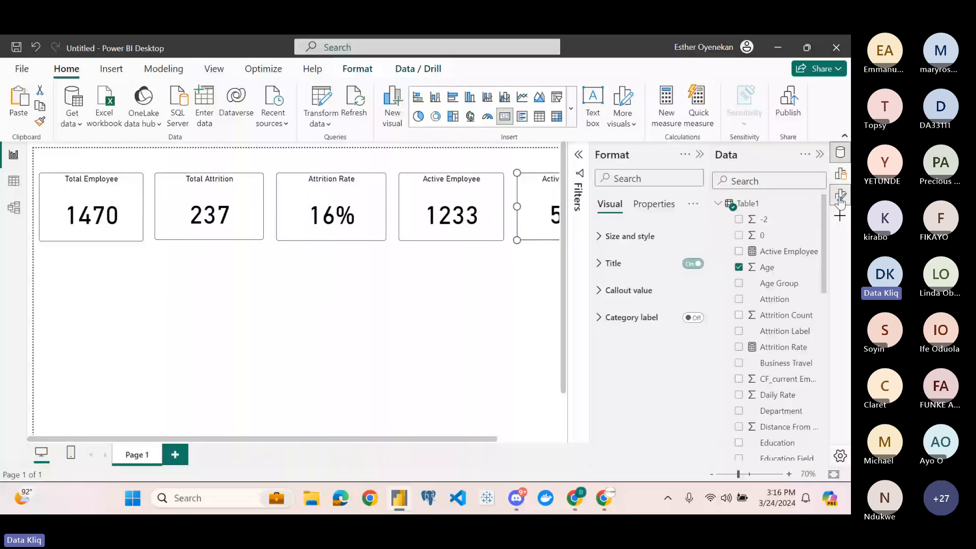
click(700, 155)
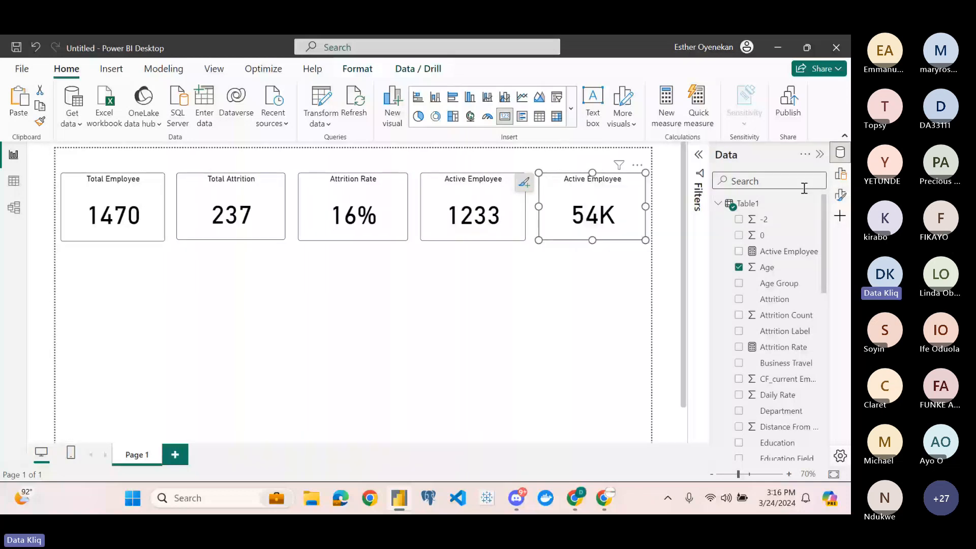
click(840, 174)
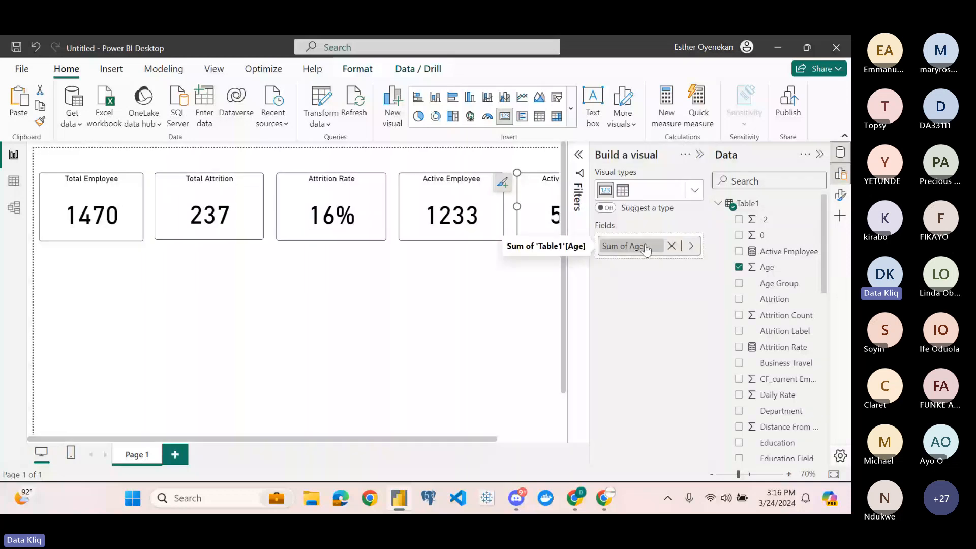
click(691, 247)
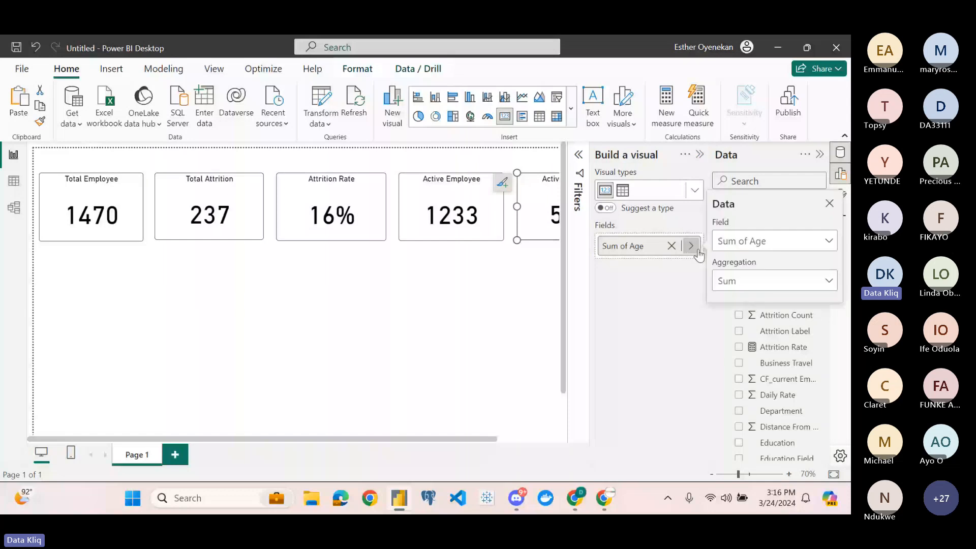
click(773, 281)
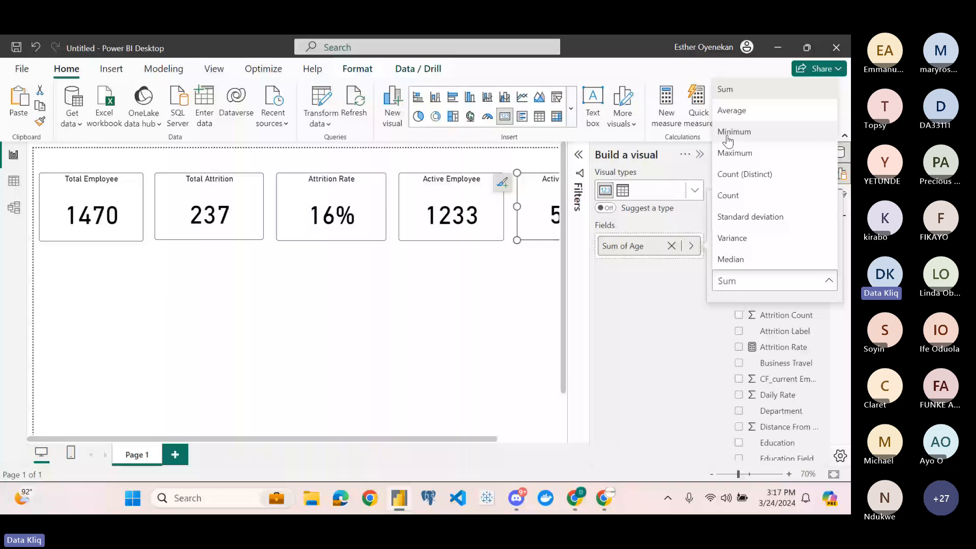
click(729, 133)
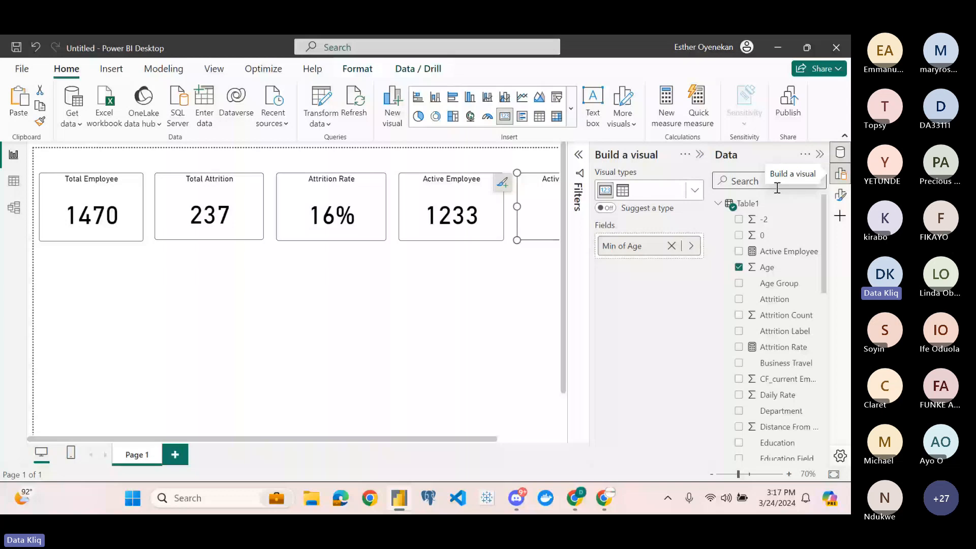
click(700, 155)
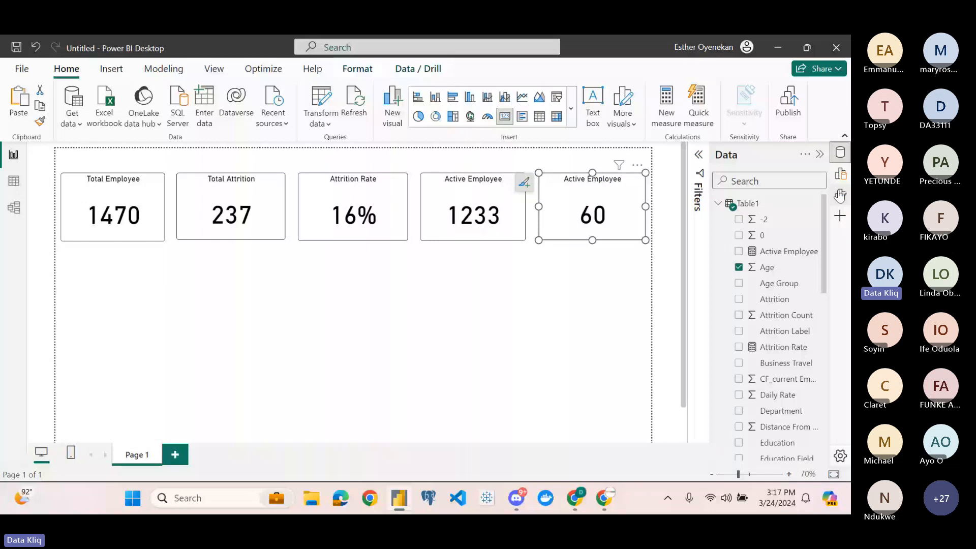
Set the aggregation of Age on the fifth card to Average and close the visual's field settings
click(841, 175)
click(691, 246)
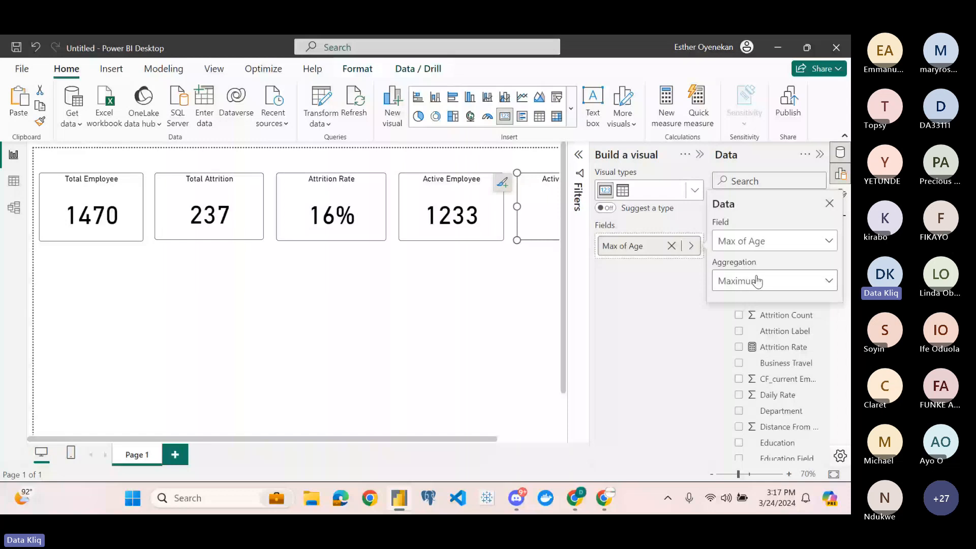
click(758, 282)
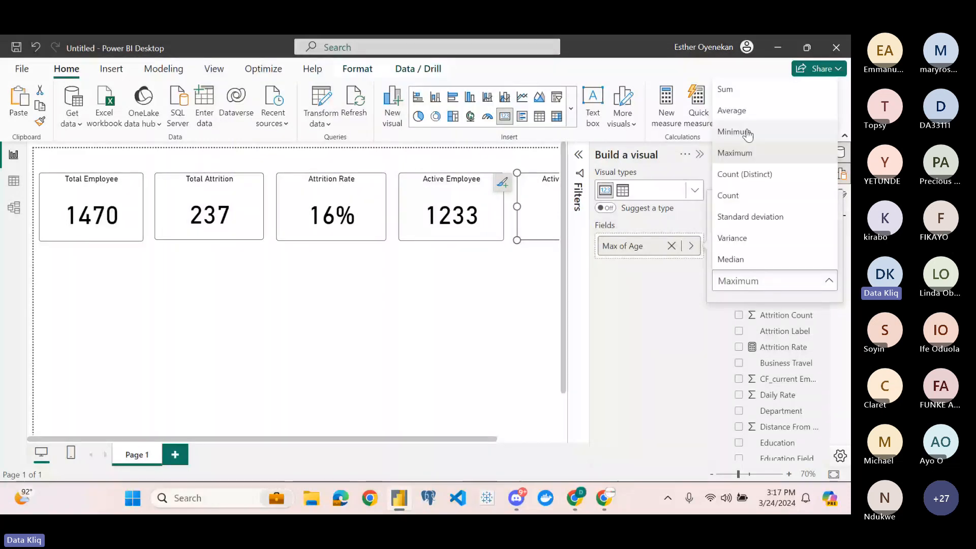
click(732, 111)
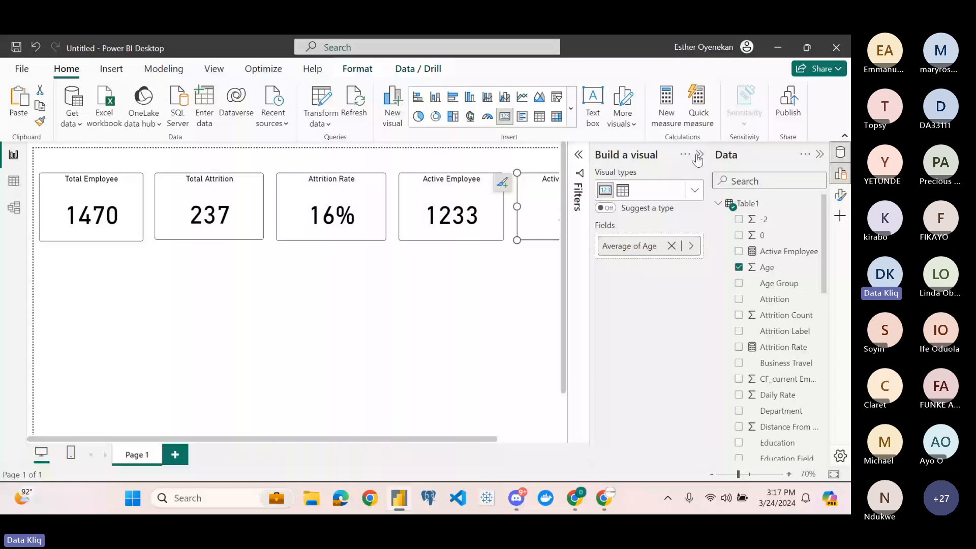
click(699, 155)
click(622, 248)
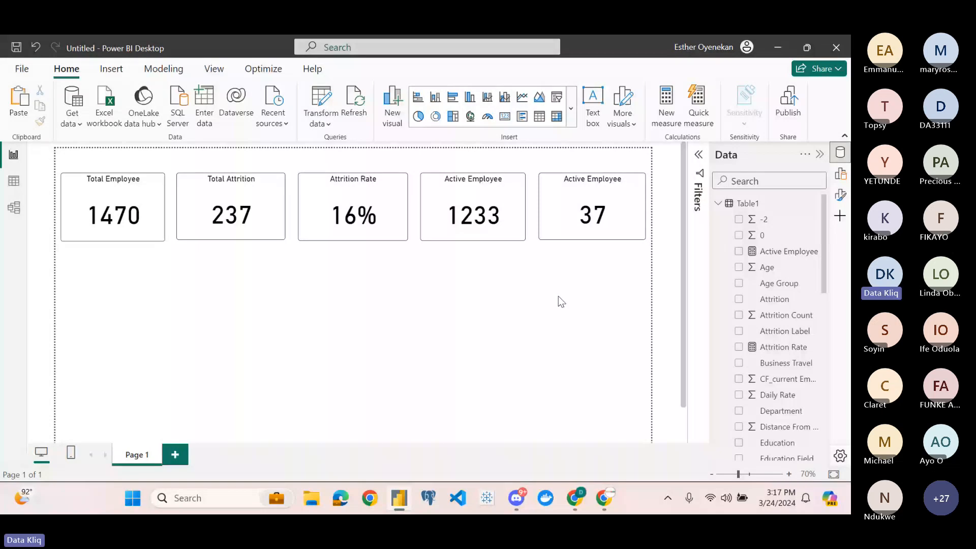
Change the fifth card's title text to "Average Age" and collapse the formatting and data panes
click(605, 196)
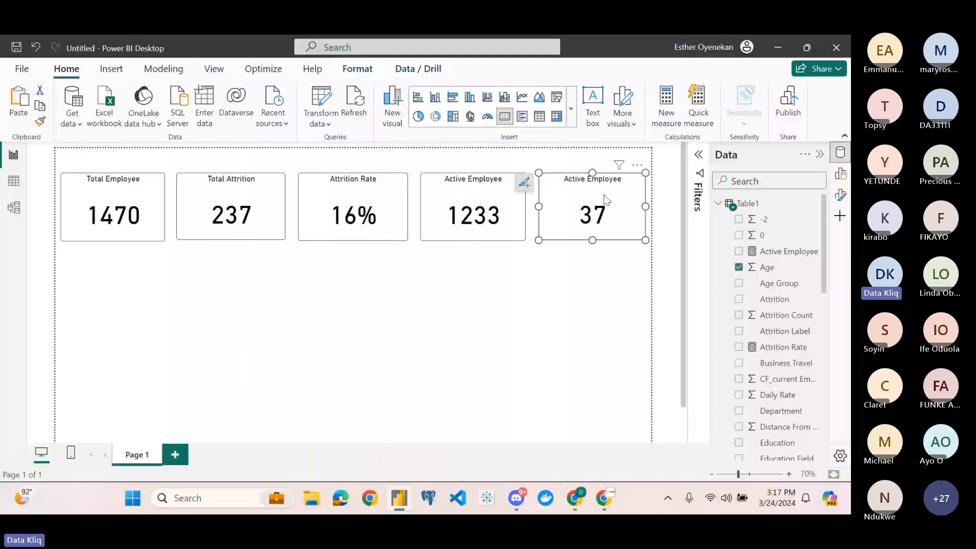
double_click(605, 196)
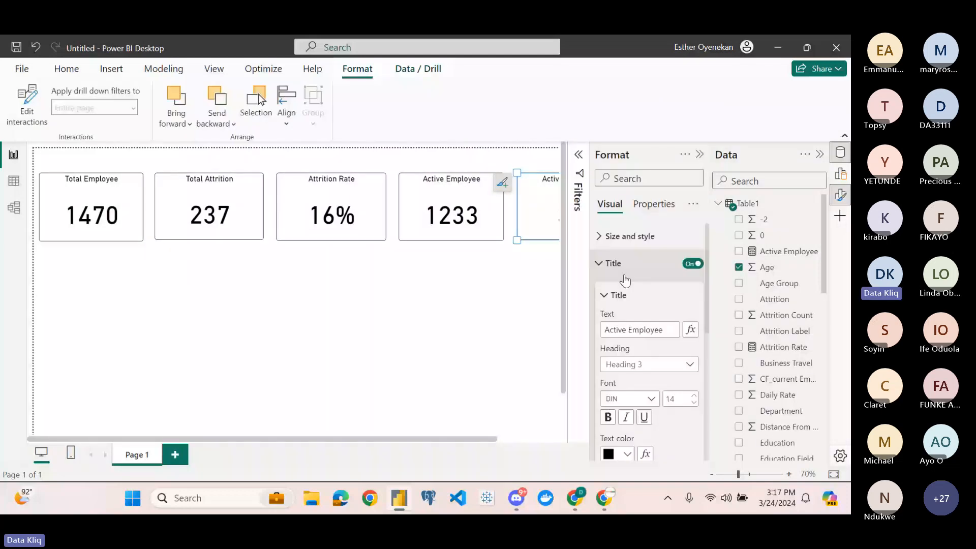
triple_click(634, 330)
text(Averag)
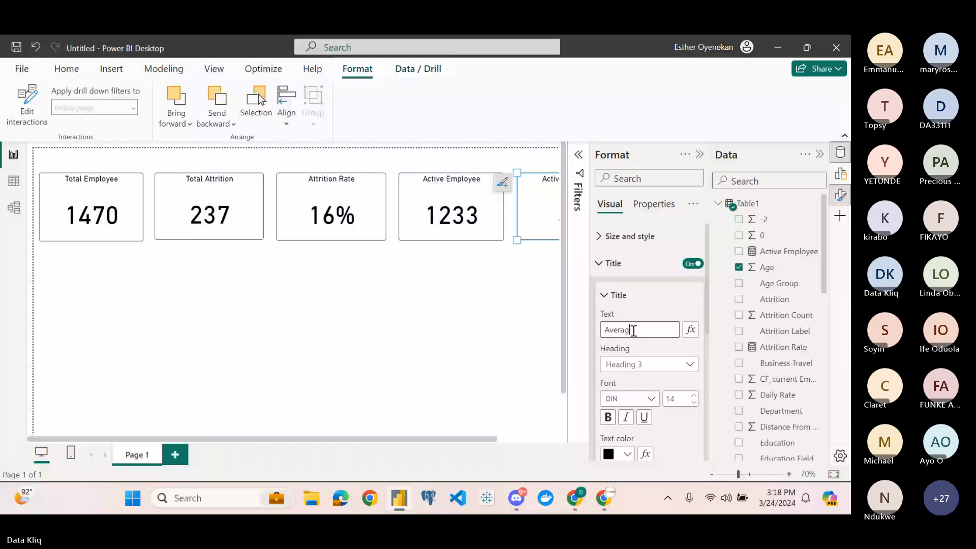
text(e Age)
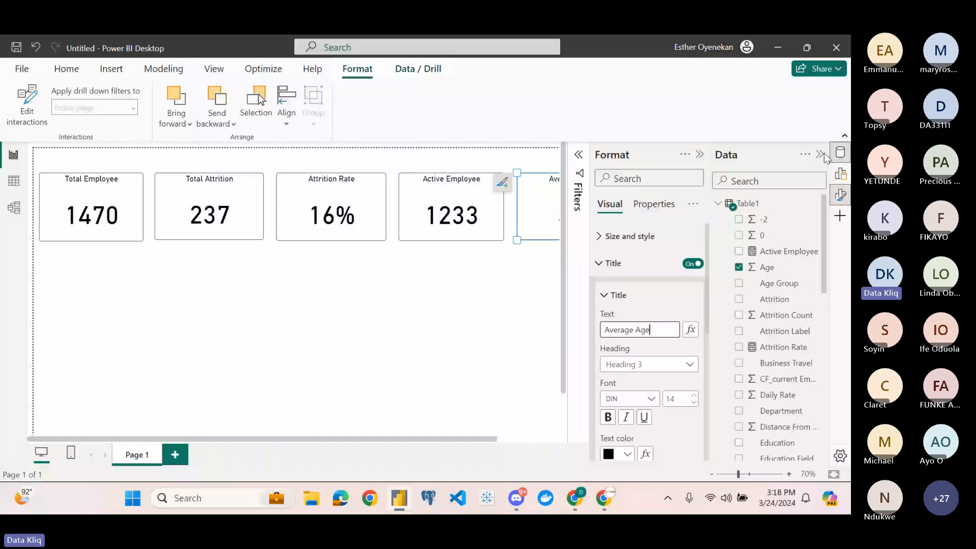
click(820, 154)
click(583, 277)
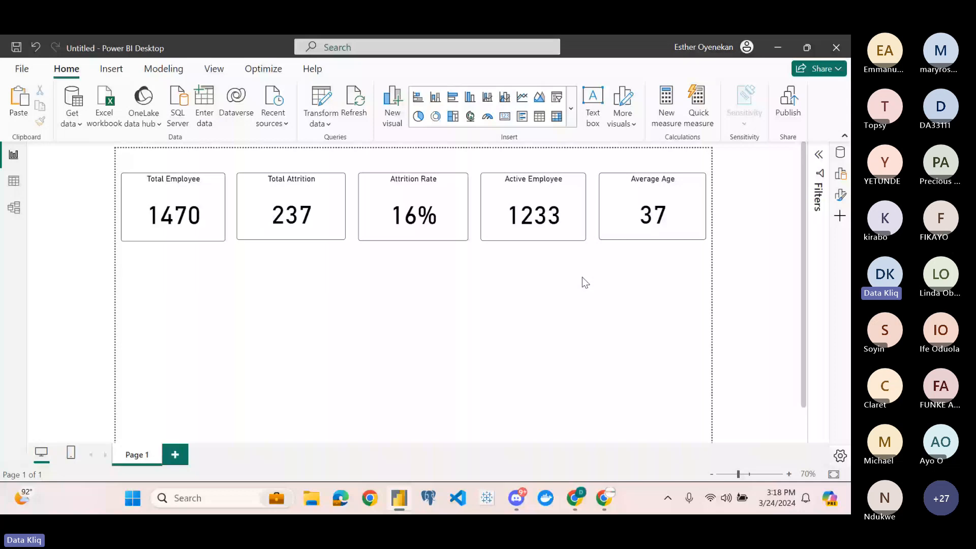
Resize the Total Employee card slightly so its lower edge lines up with the neighbouring cards
scroll(582, 277, down, 1)
scroll(625, 255, up, 1)
scroll(433, 300, down, 1)
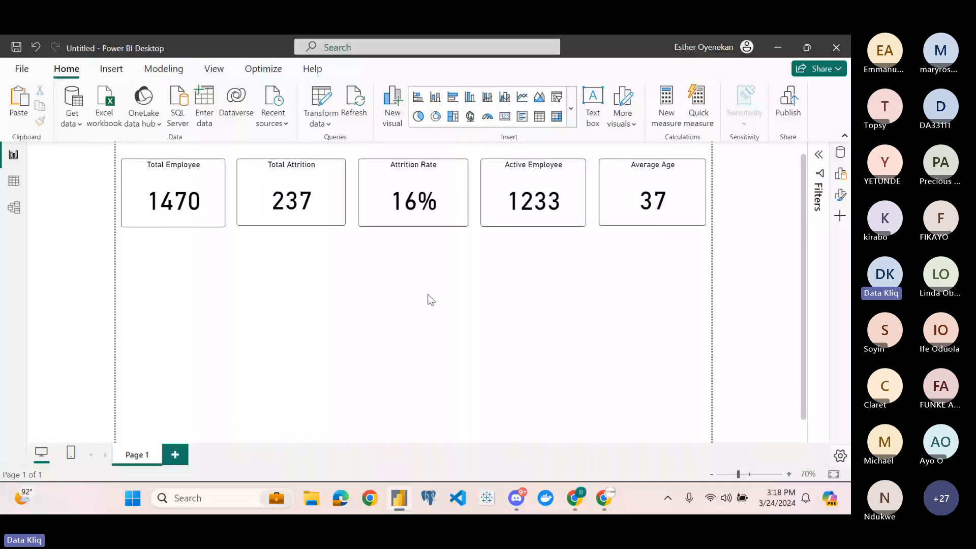
scroll(431, 300, up, 1)
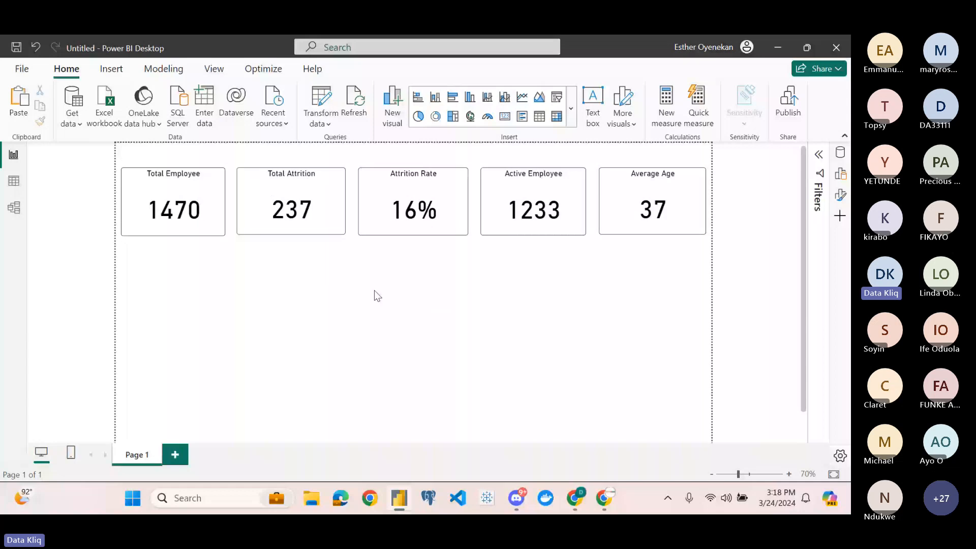
drag(226, 235, 230, 237)
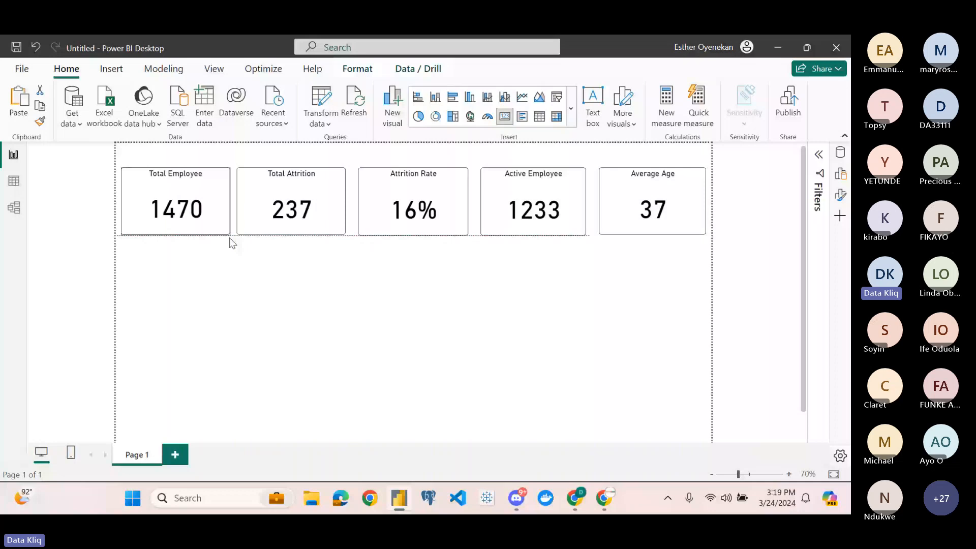
click(246, 267)
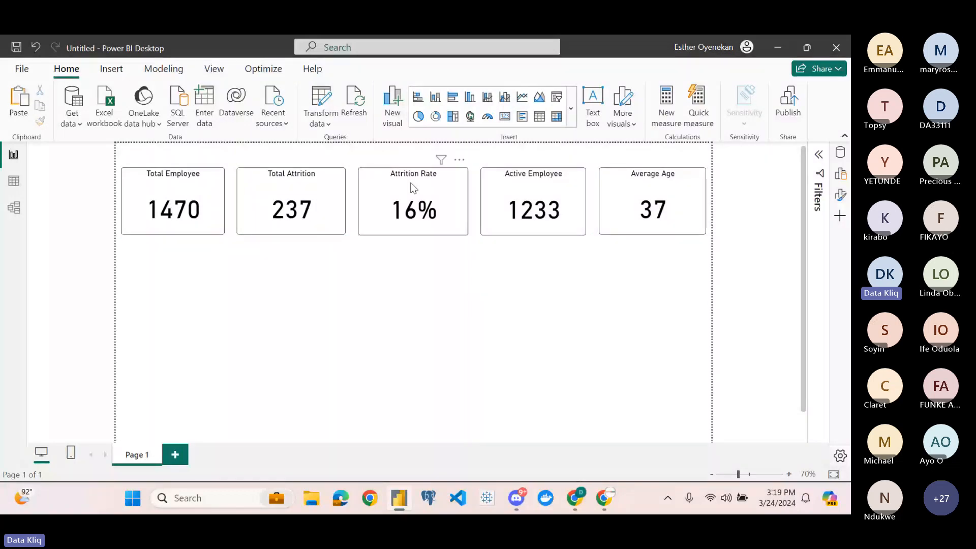
Insert a pie chart and fit it just below the Total Employee and Total Attrition cards, spanning their combined width
click(418, 117)
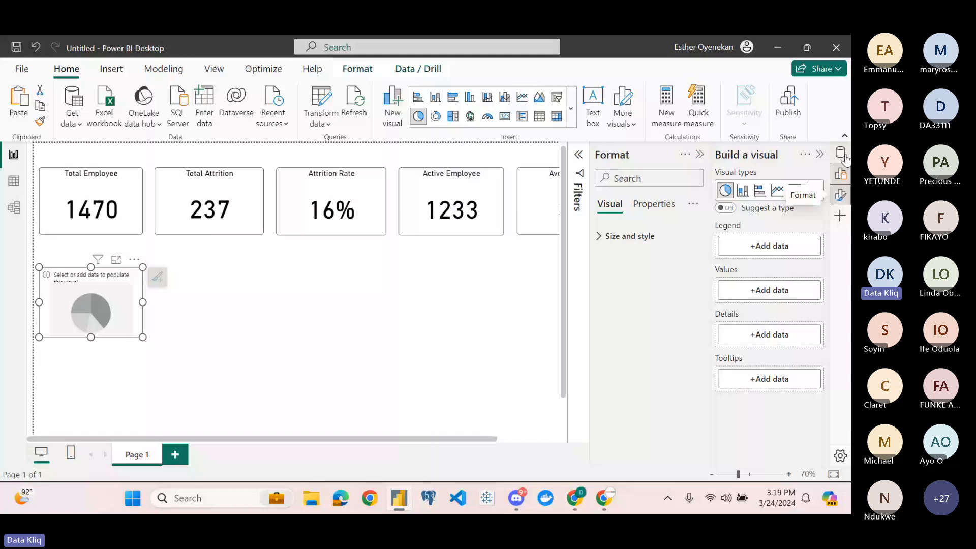
click(842, 153)
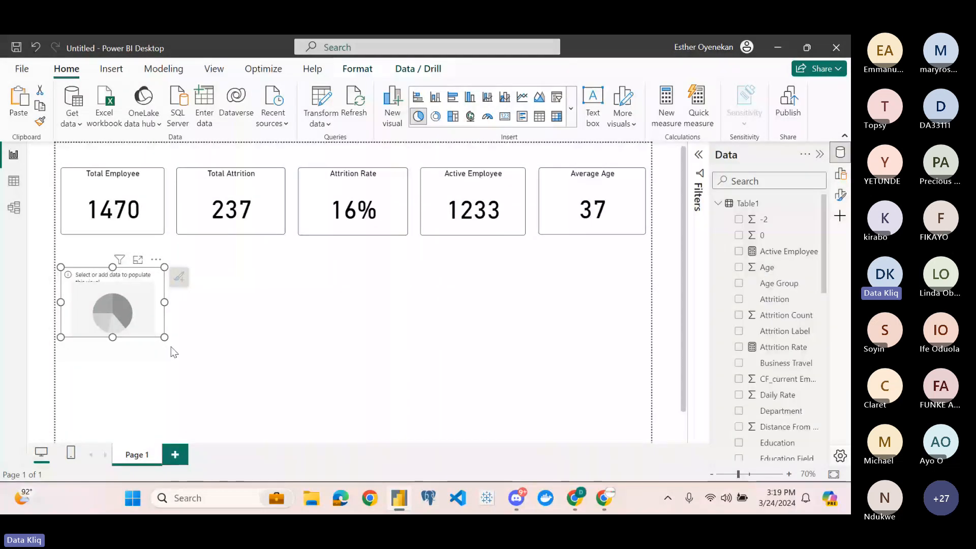
drag(164, 337, 285, 378)
mouse_move(248, 299)
mouse_down()
mouse_move(248, 281)
mouse_move(253, 288)
mouse_up()
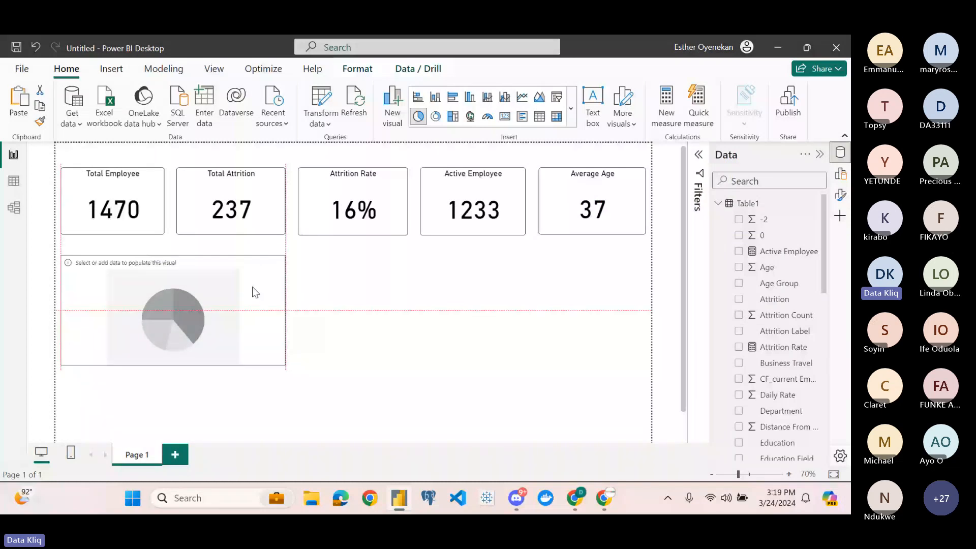
drag(255, 293, 255, 303)
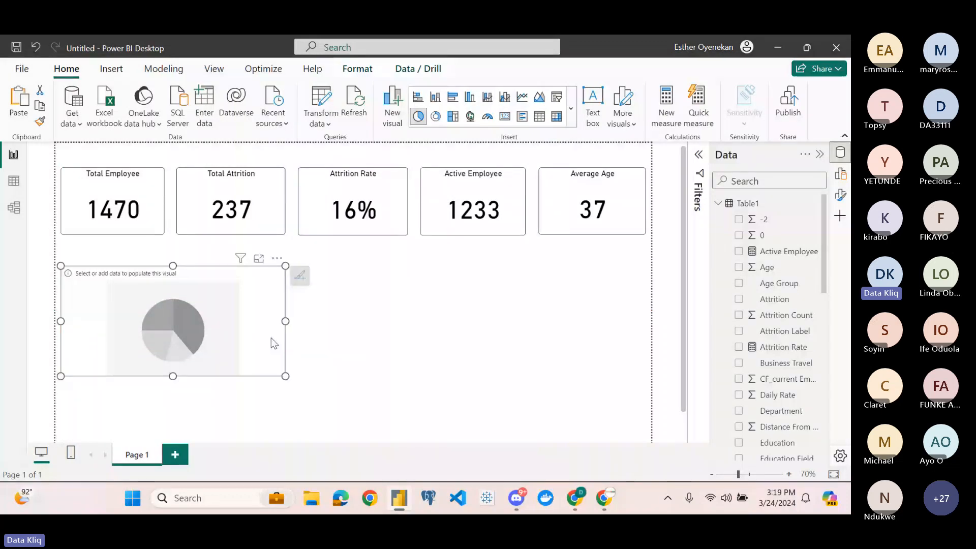
drag(285, 376, 299, 379)
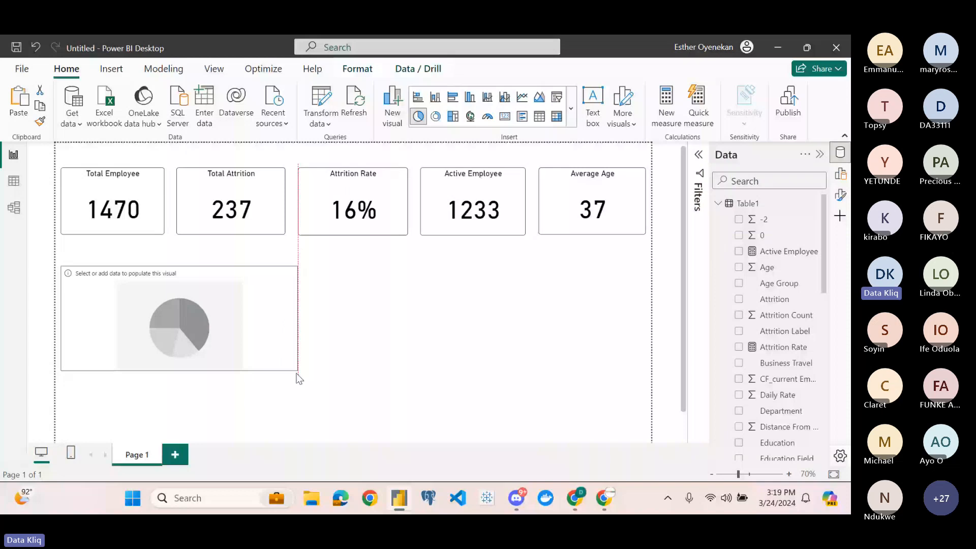
drag(296, 374, 285, 381)
drag(272, 295, 271, 283)
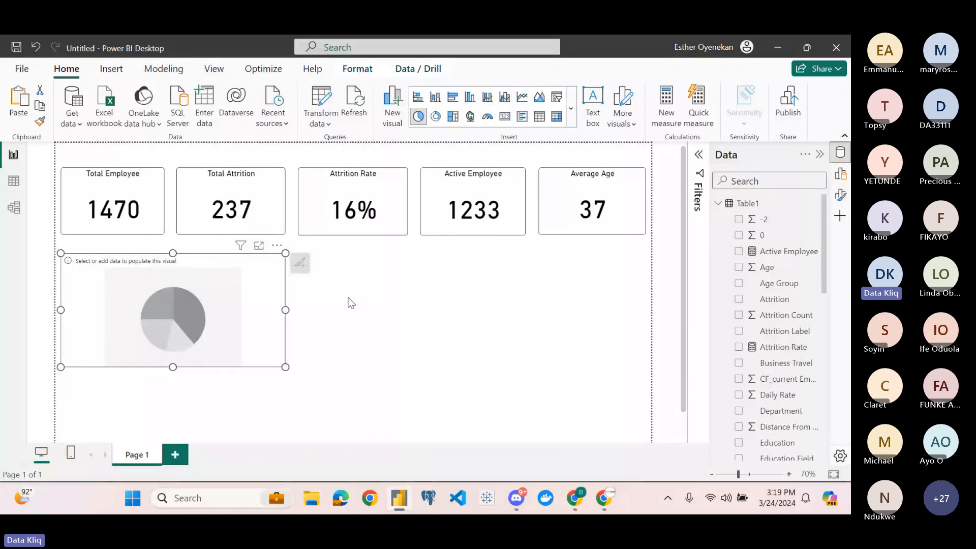
Show the gridlines on the report page and hide them again
click(213, 70)
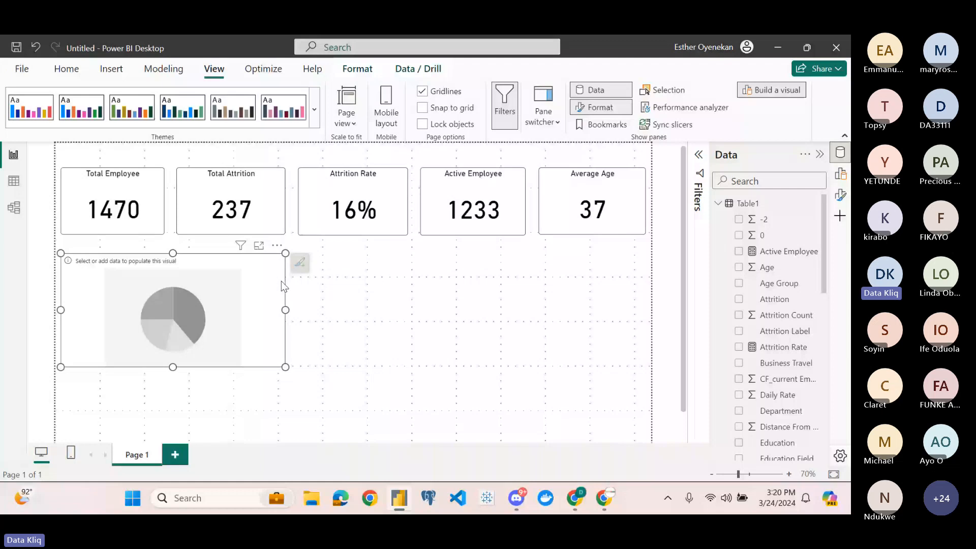
click(423, 96)
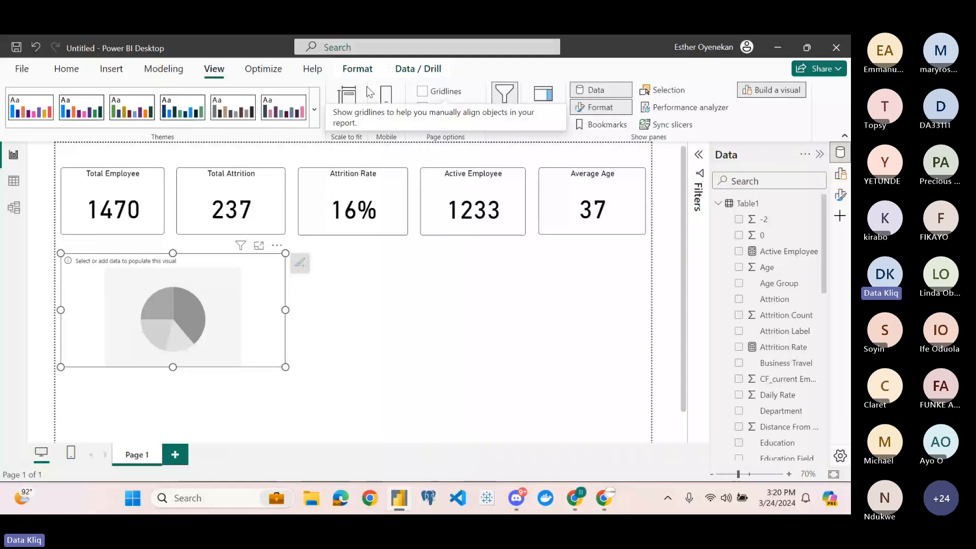
click(67, 69)
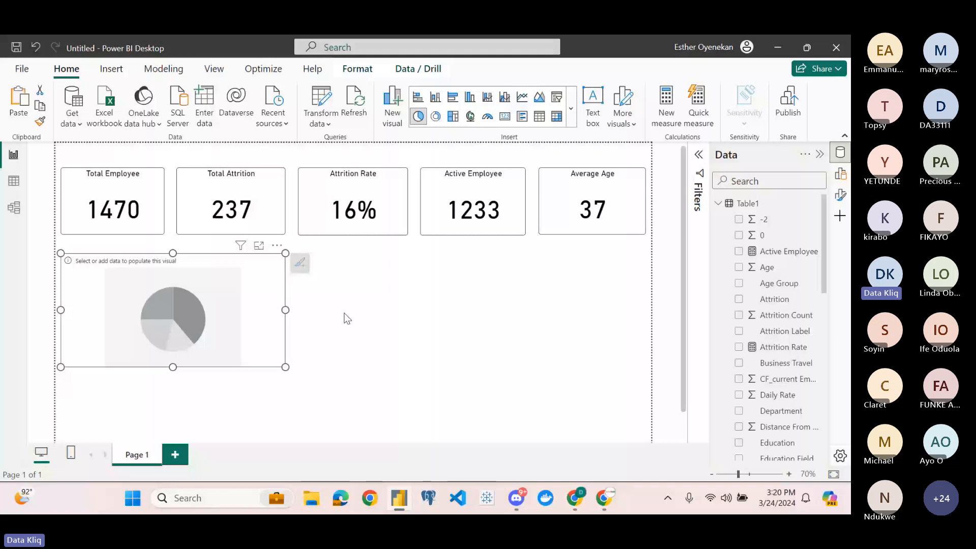
Assign Department to the pie chart's legend and Attrition Count to its values, and deselect the chart
click(840, 175)
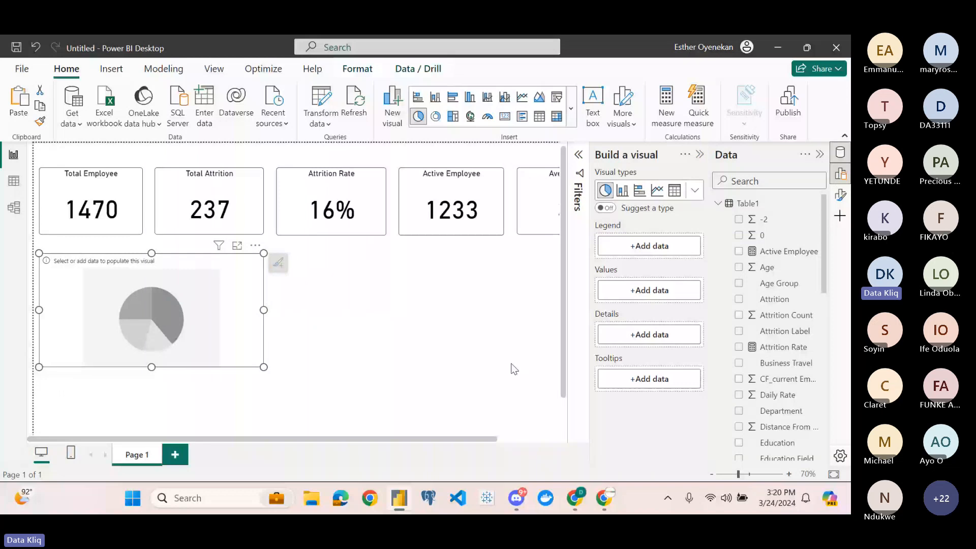
scroll(781, 368, down, 1)
drag(781, 368, 656, 243)
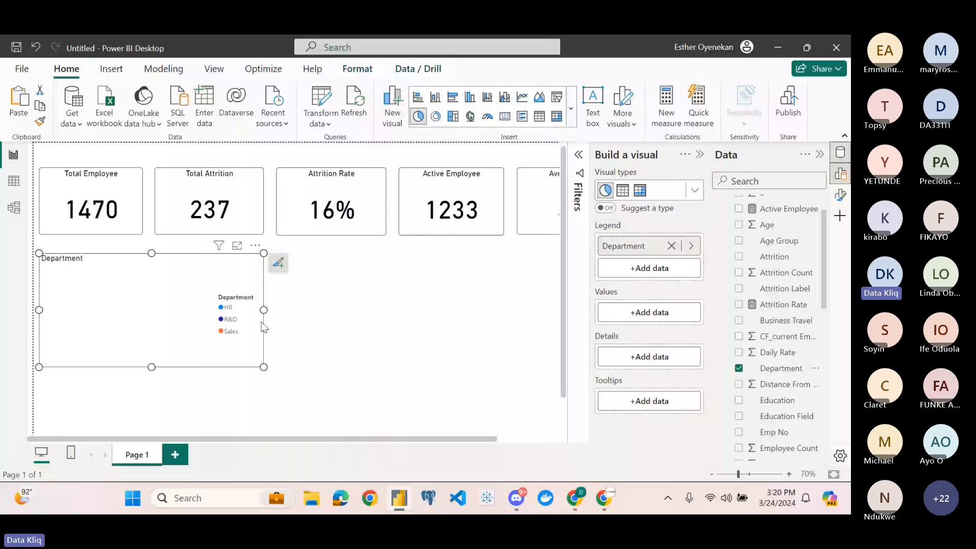
drag(778, 305, 761, 301)
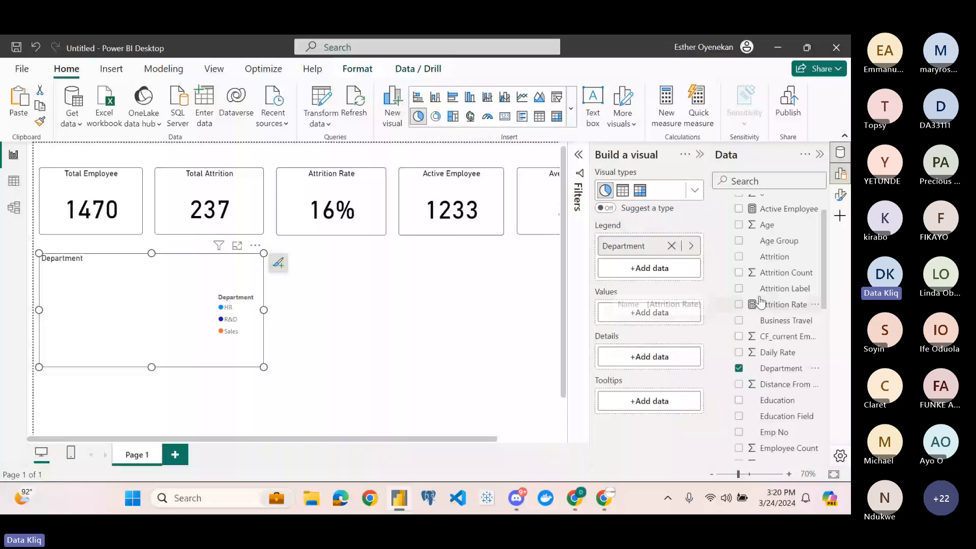
scroll(761, 301, up, 1)
drag(779, 298, 660, 313)
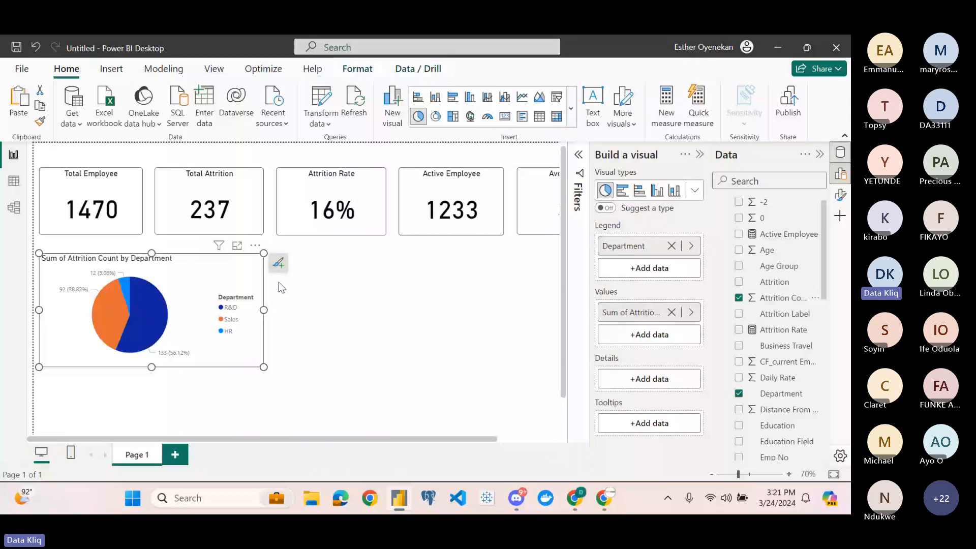
click(369, 282)
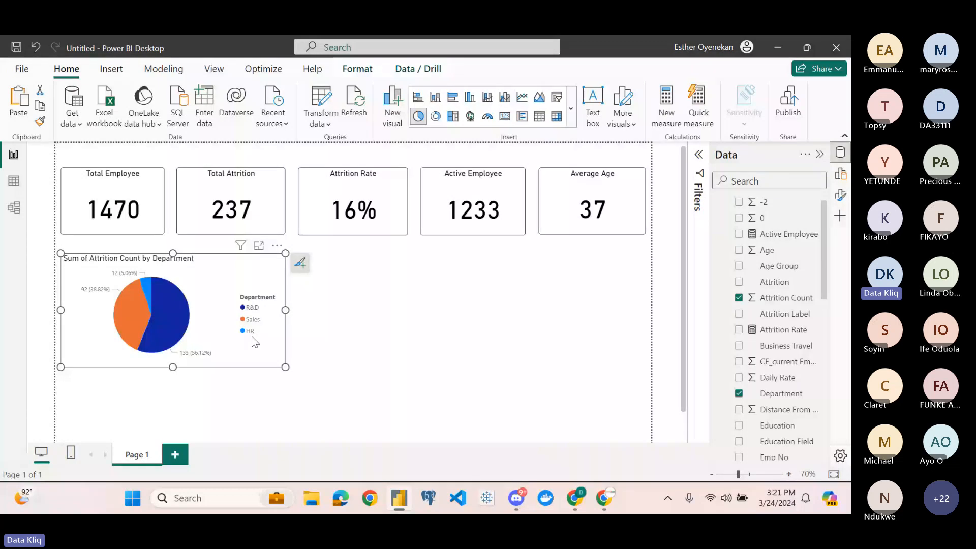
click(383, 325)
scroll(387, 311, down, 1)
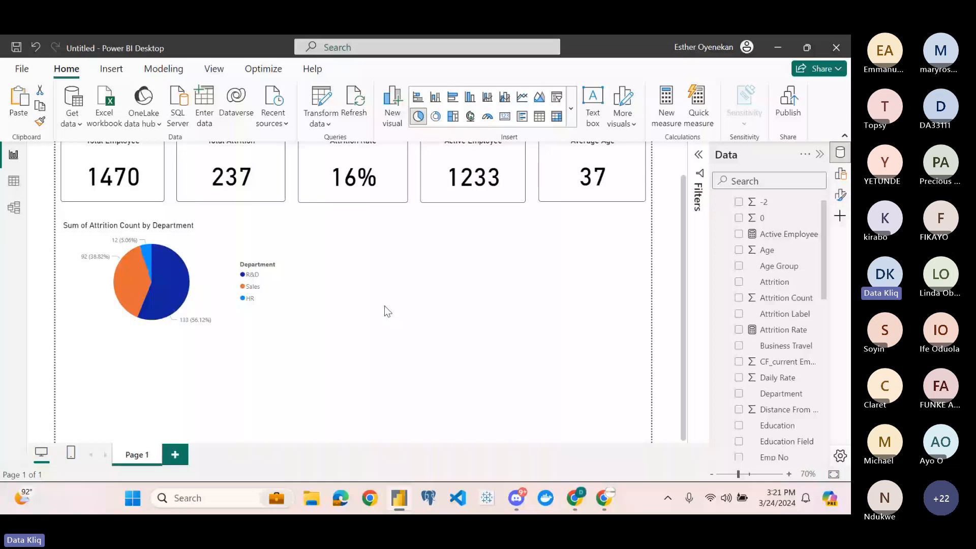
scroll(384, 306, up, 1)
Turn on the visual border of the Attrition Count by Department pie chart
click(229, 290)
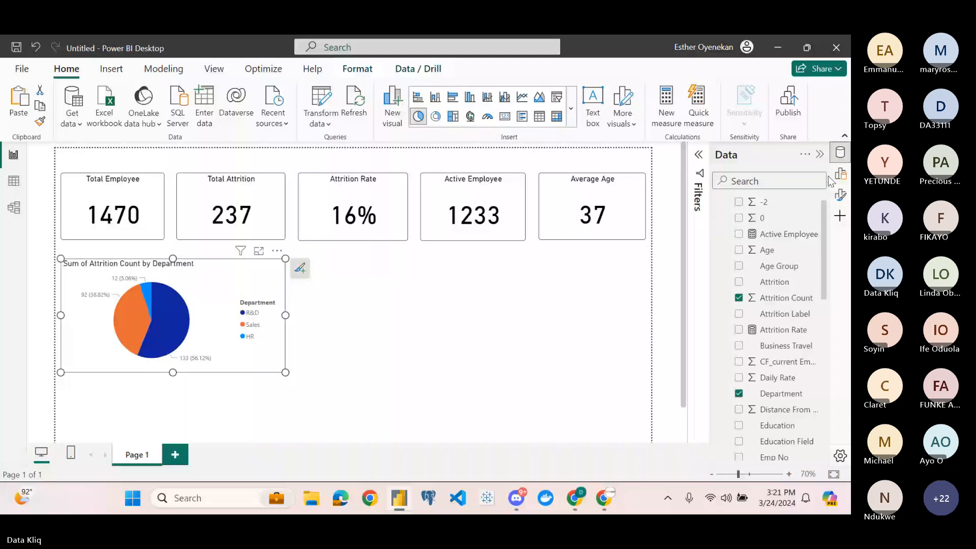
click(841, 194)
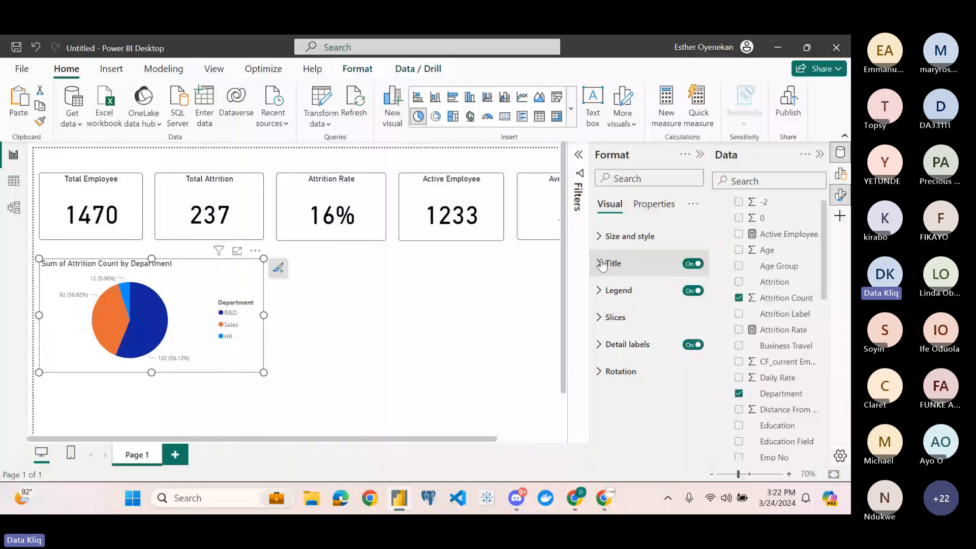
click(600, 237)
scroll(646, 325, down, 3)
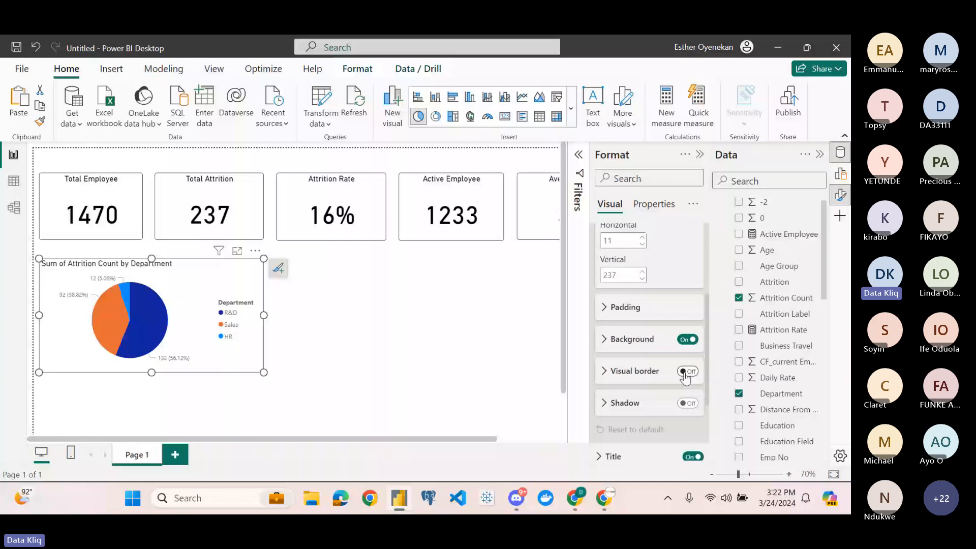
click(394, 335)
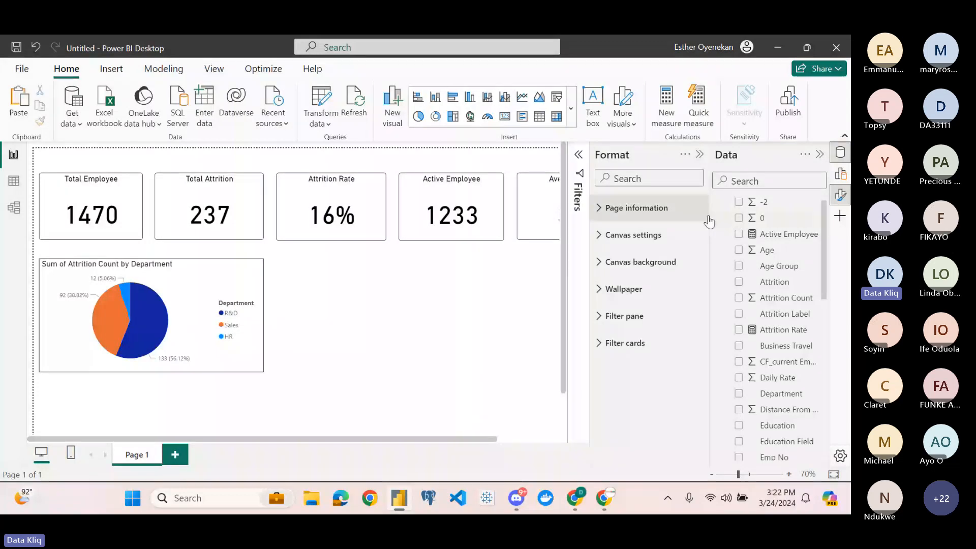
Insert a stacked column chart about 488 wide and 244 high beside the pie chart and show its data field settings
click(435, 98)
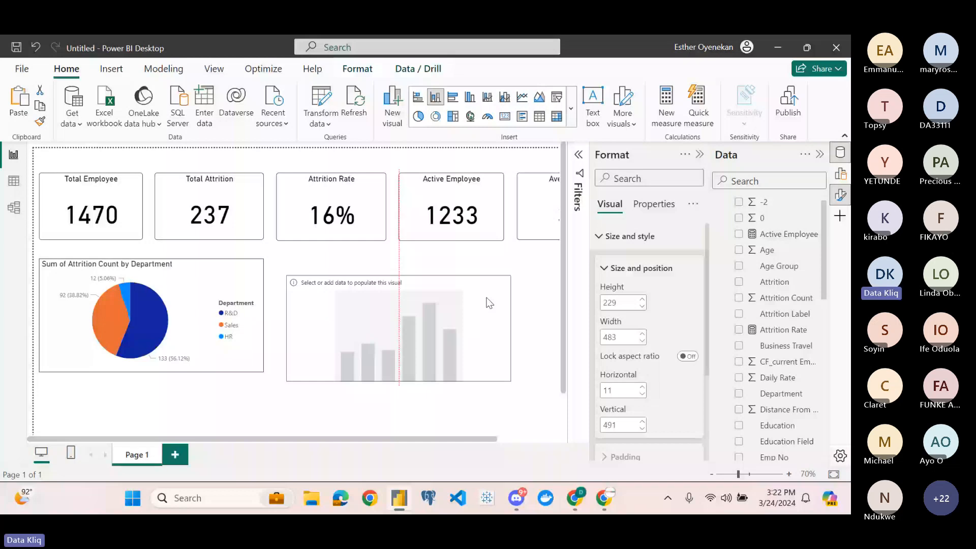
drag(489, 303, 508, 375)
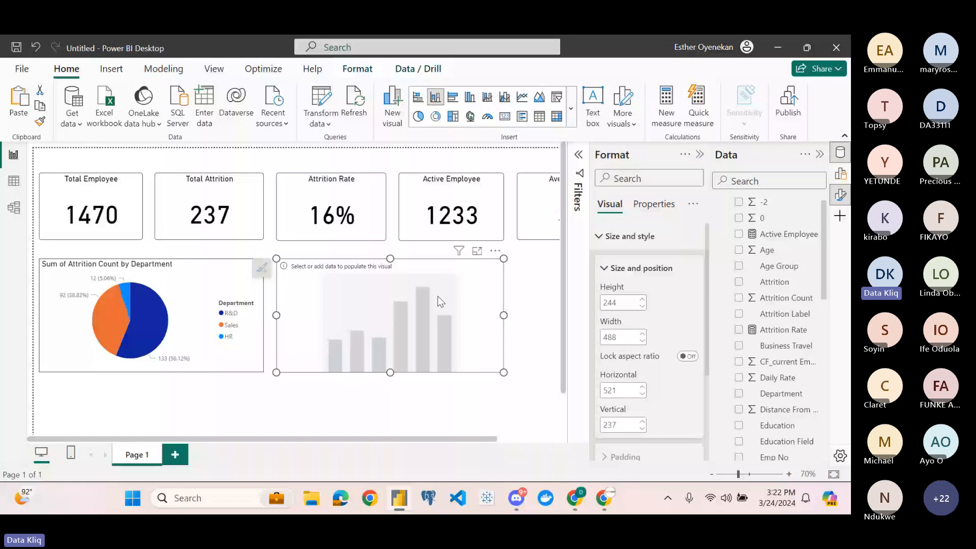
click(840, 173)
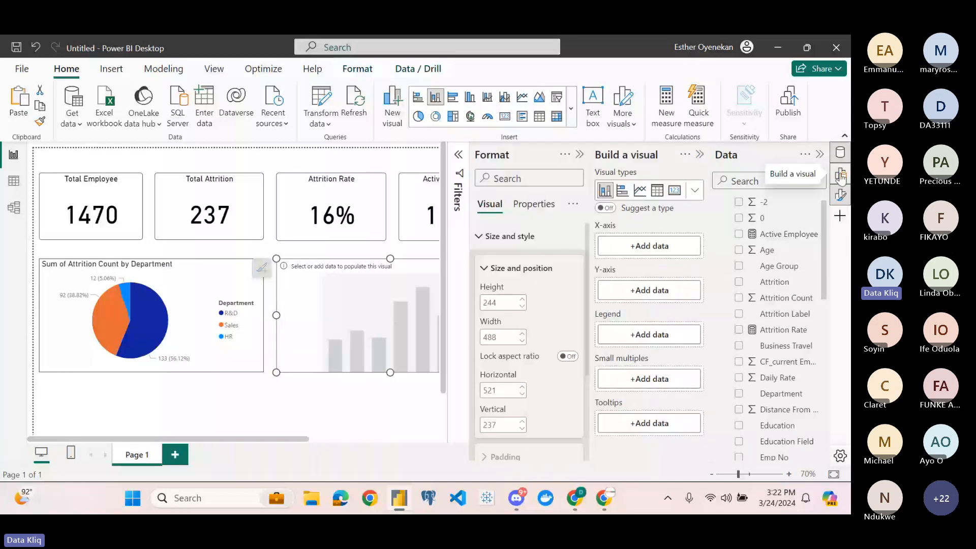
Assign Age Group to the stacked column chart's X-axis and Employee Count to its Y-axis
click(582, 154)
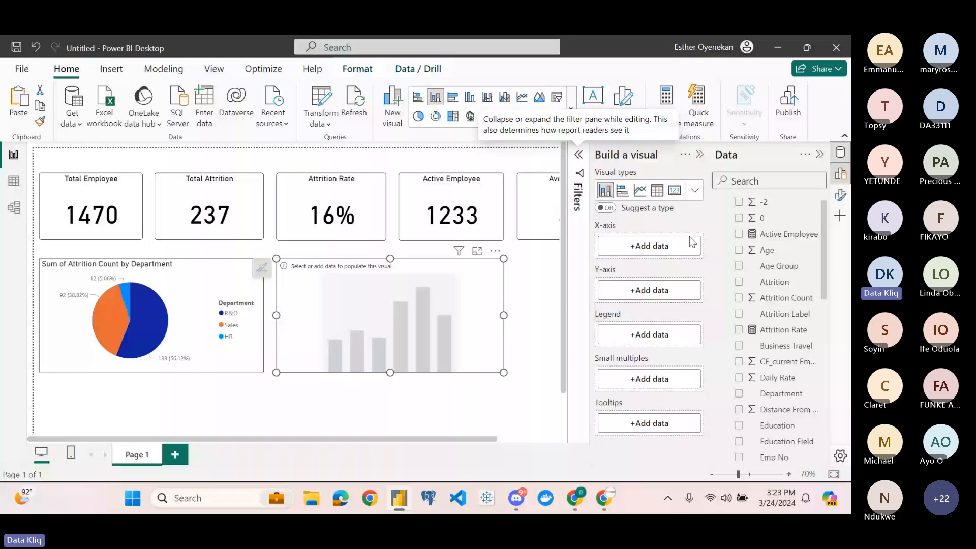
click(739, 266)
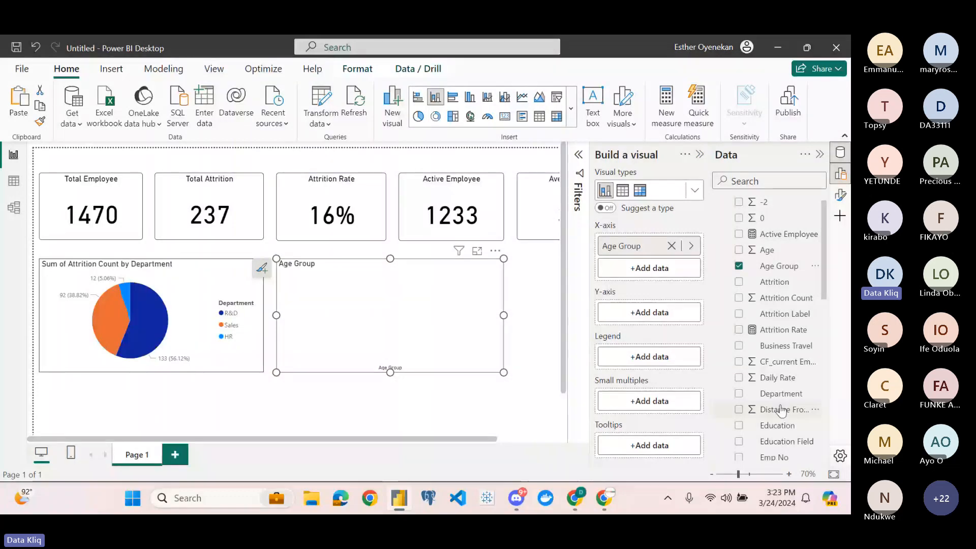
scroll(782, 410, down, 3)
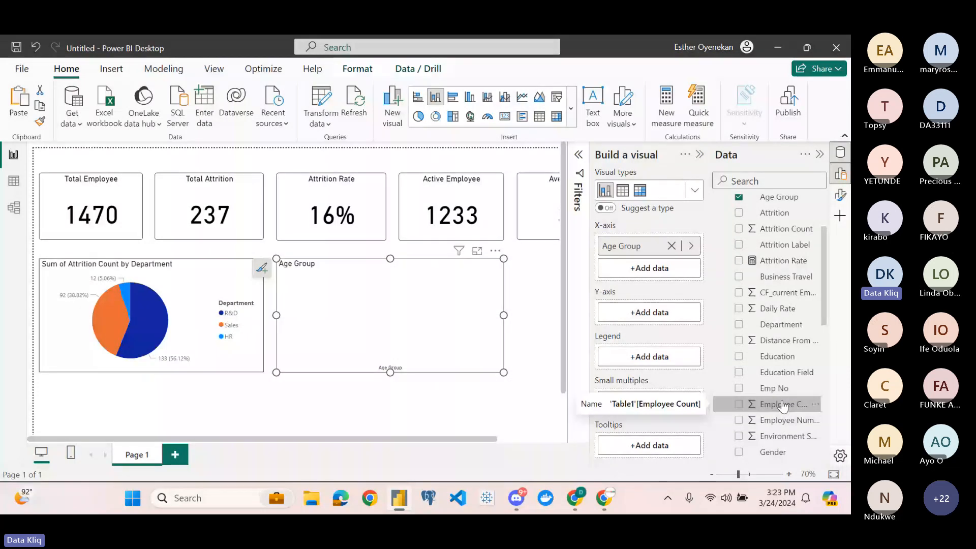
drag(783, 406, 670, 313)
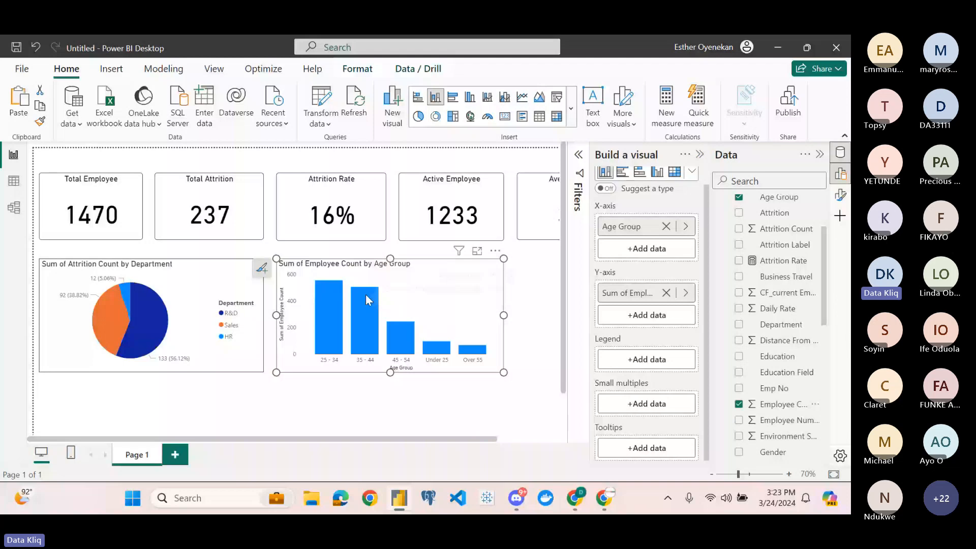
mouse_move(367, 314)
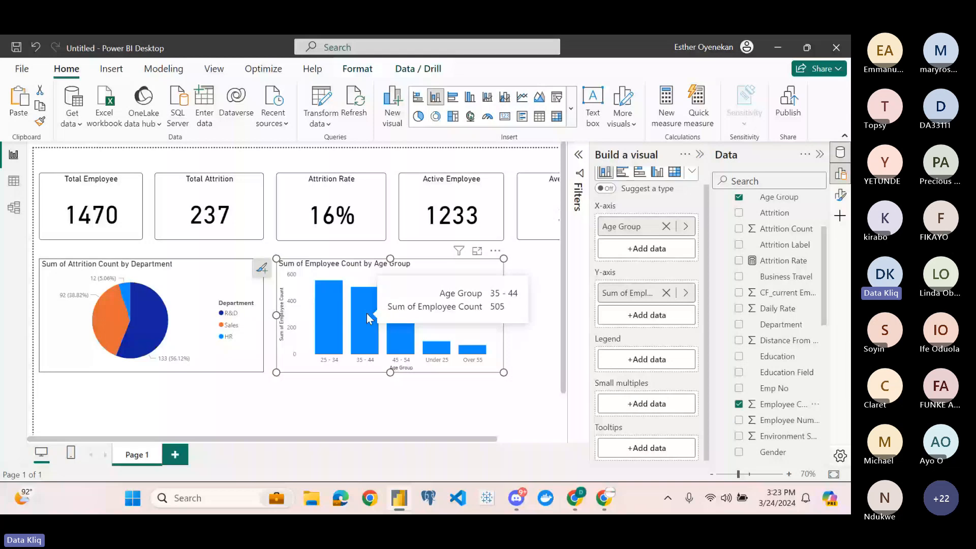
mouse_move(334, 349)
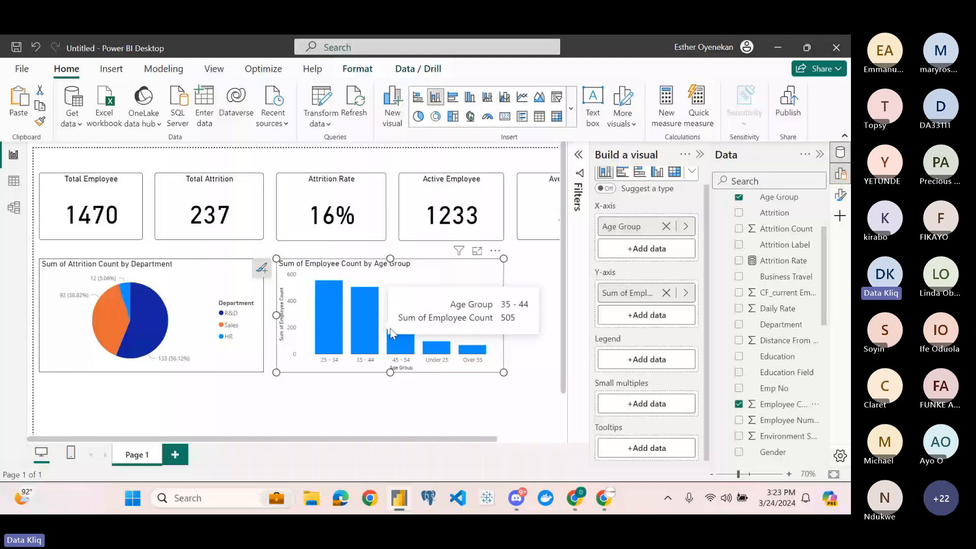
mouse_move(398, 337)
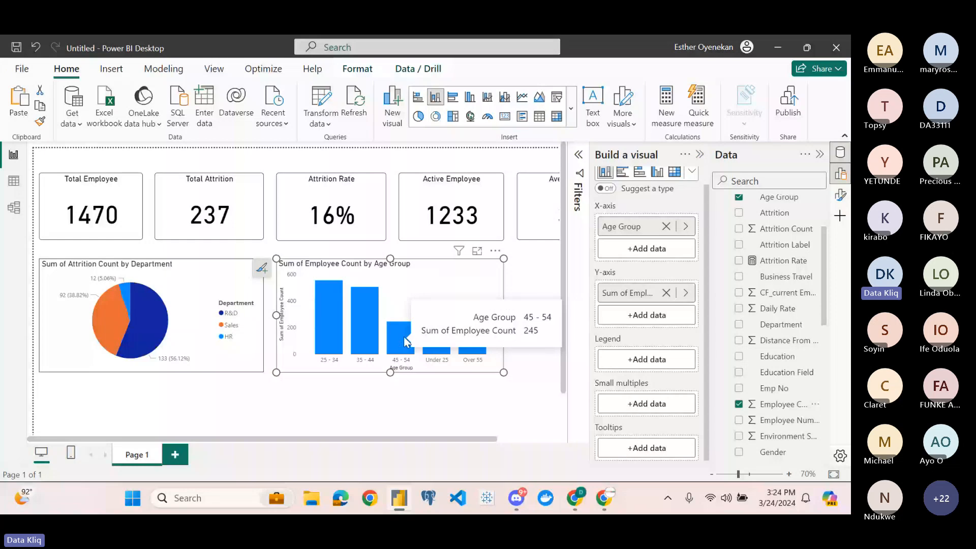
mouse_move(479, 358)
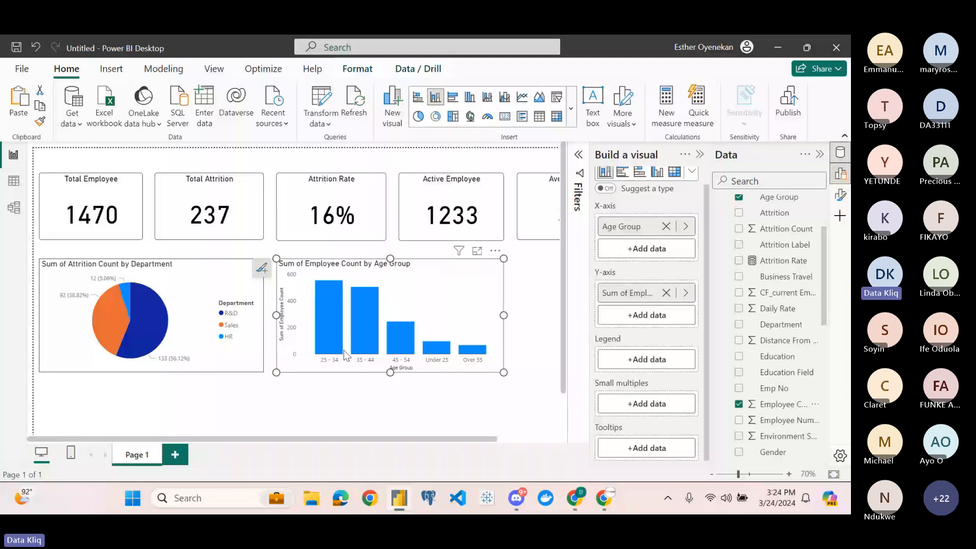
click(700, 154)
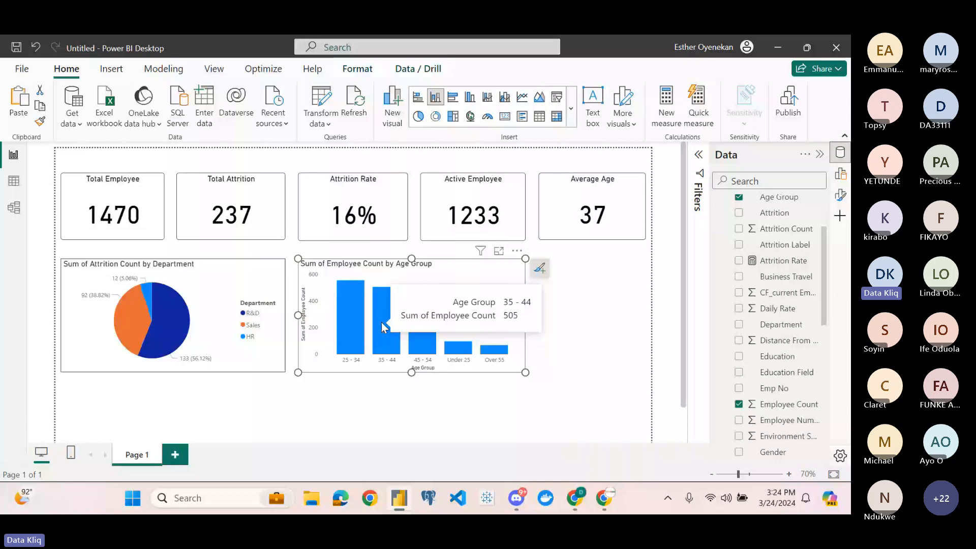
Split the age group columns by gender by assigning the Gender field to the chart's legend
click(840, 174)
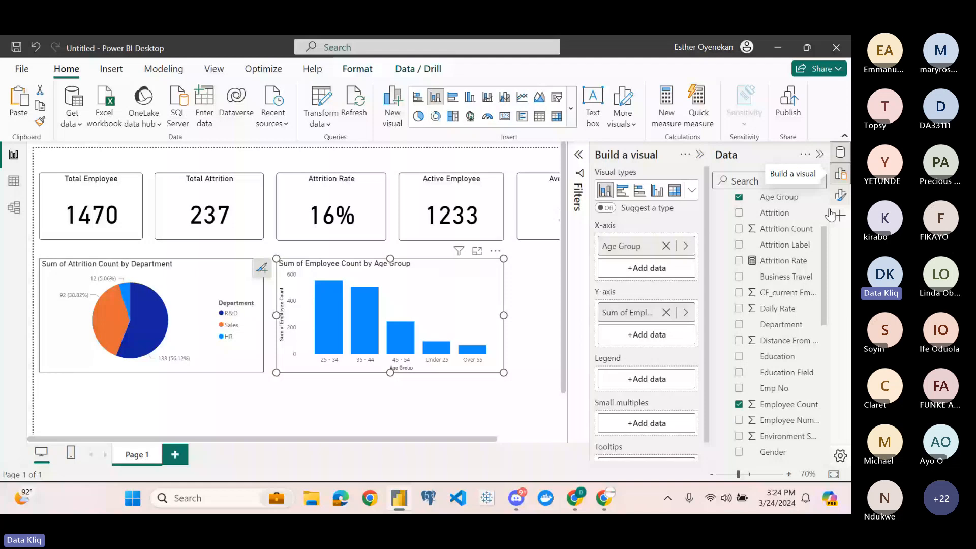
scroll(774, 370, down, 3)
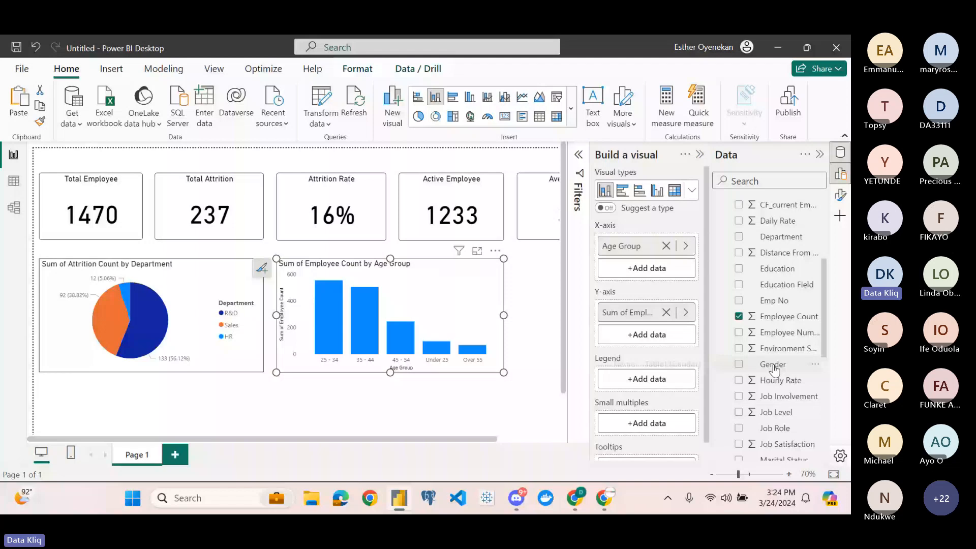
drag(774, 370, 616, 362)
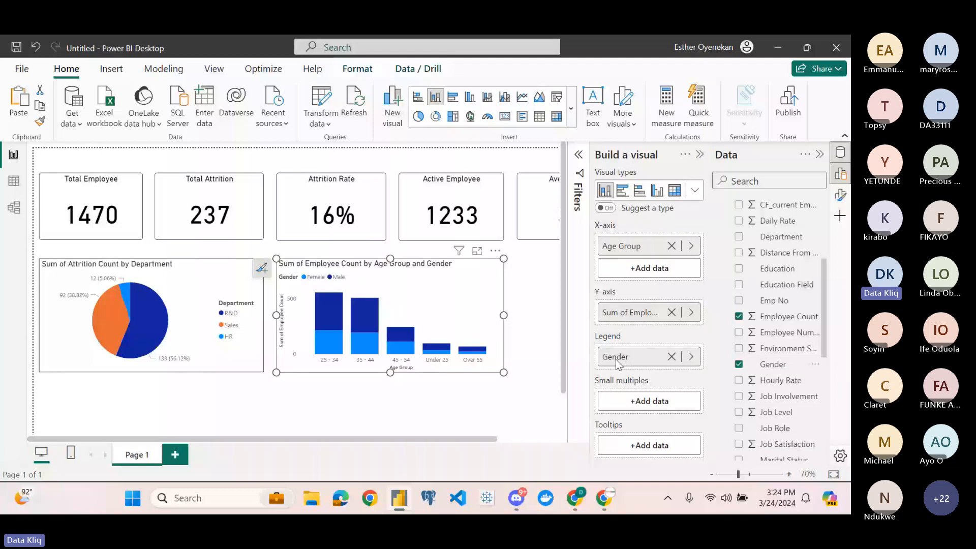
mouse_move(331, 301)
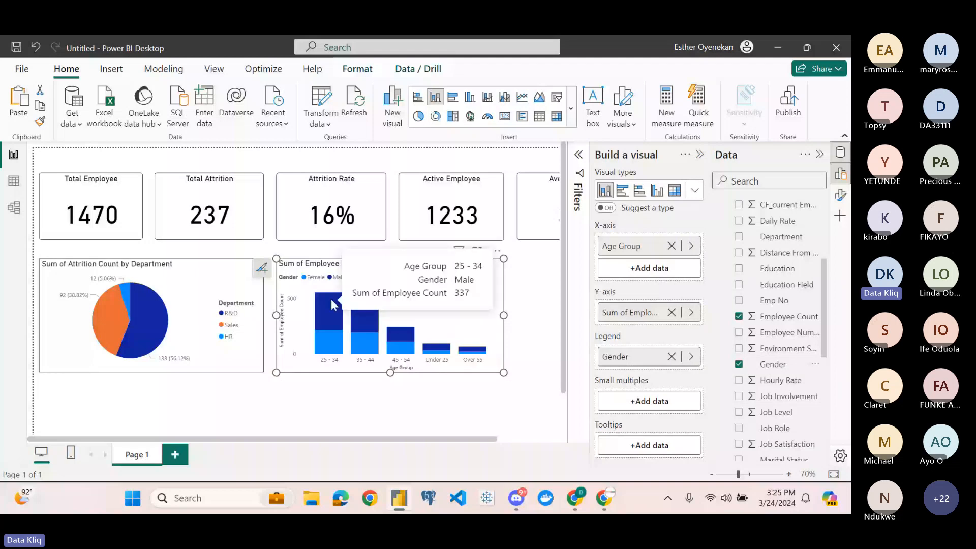
mouse_move(334, 333)
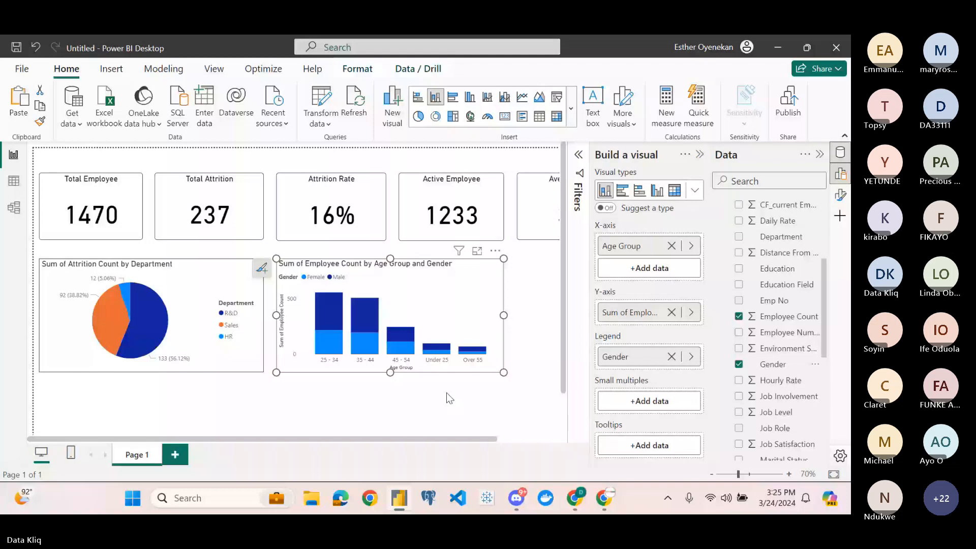
Show the data labels on the Employee Count by Age Group and Gender chart and hide them again
click(840, 195)
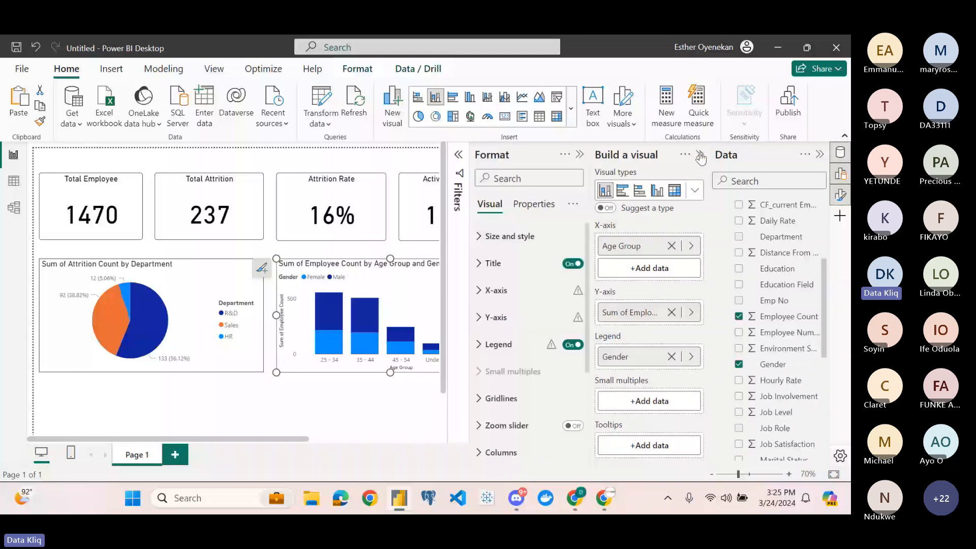
click(701, 158)
scroll(644, 365, down, 2)
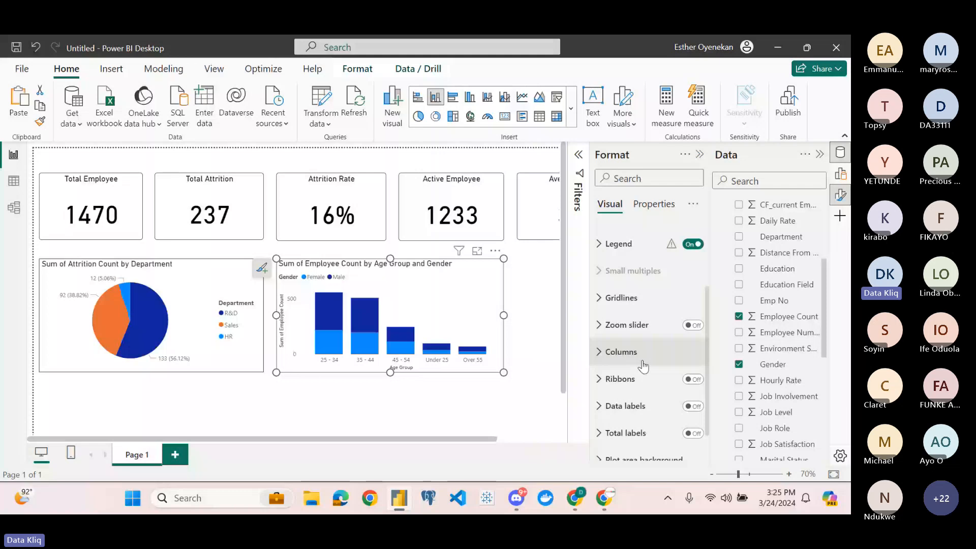
scroll(643, 366, down, 1)
click(692, 367)
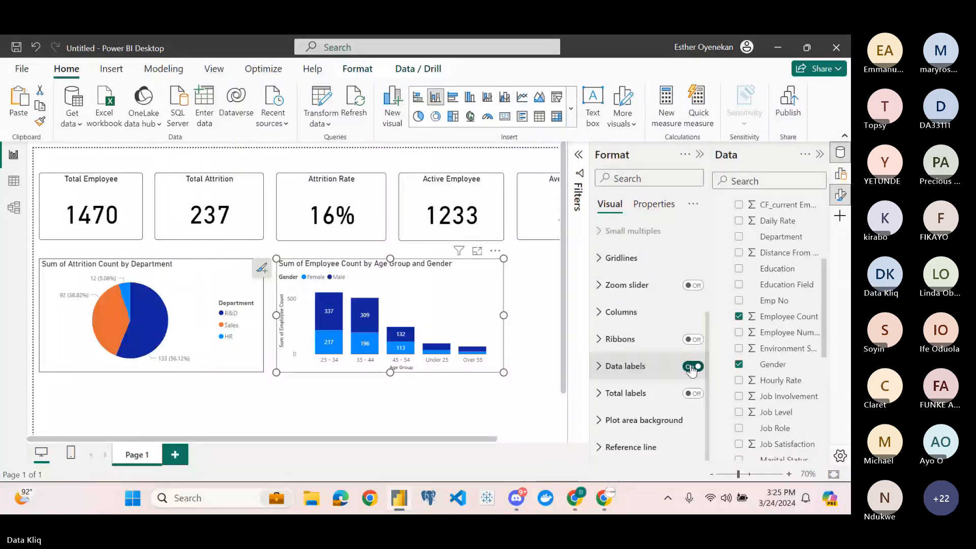
click(692, 367)
Turn on the visual border of the Employee Count by Age Group and Gender chart and deselect it
scroll(658, 327, up, 1)
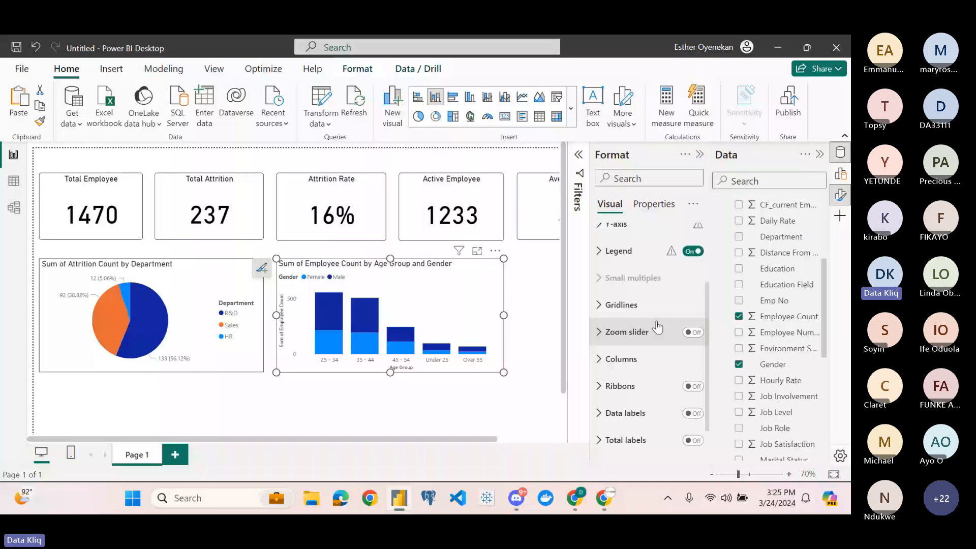
click(688, 363)
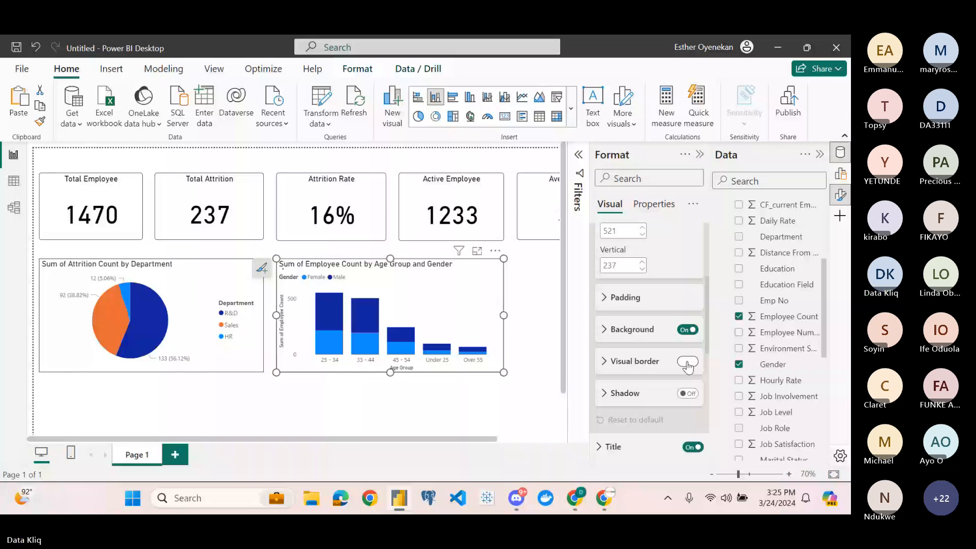
click(688, 363)
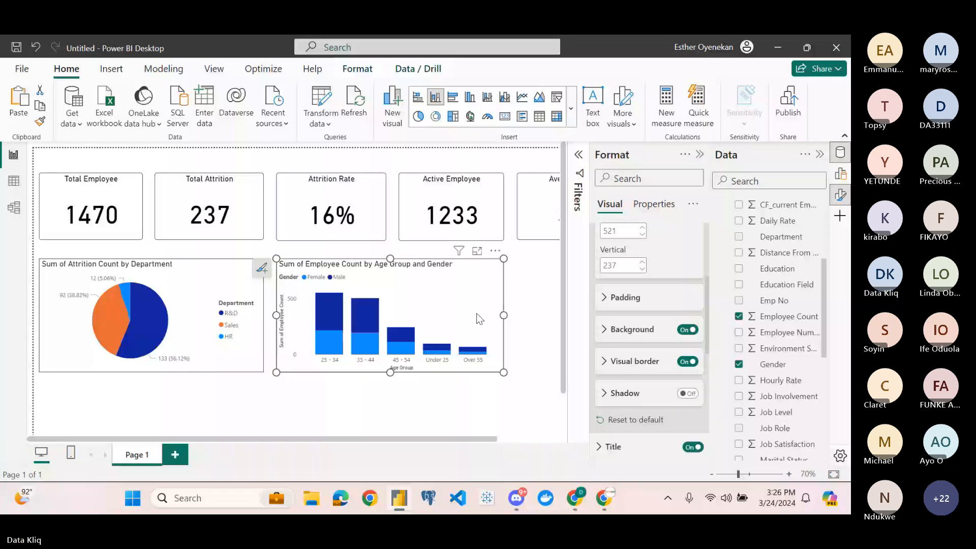
click(574, 386)
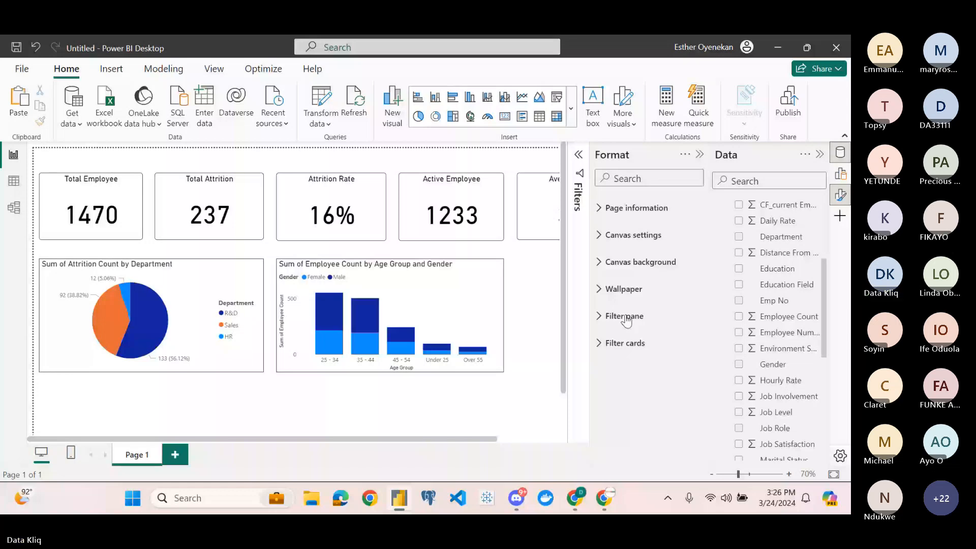
Shrink the pie chart and the column chart to equal height, moving the column chart closer to the pie chart at horizontal position about 452
click(259, 366)
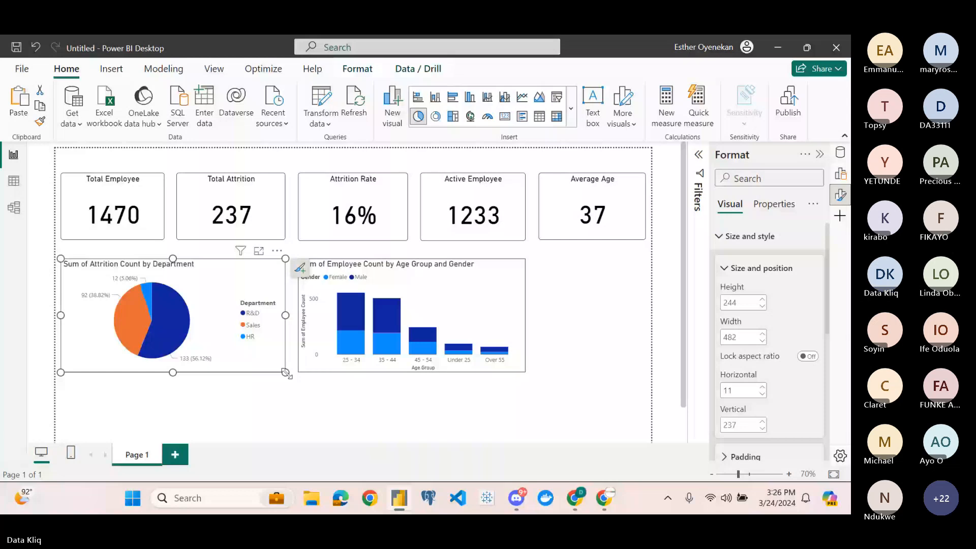
drag(286, 374, 248, 367)
drag(424, 285, 391, 286)
drag(495, 372, 466, 366)
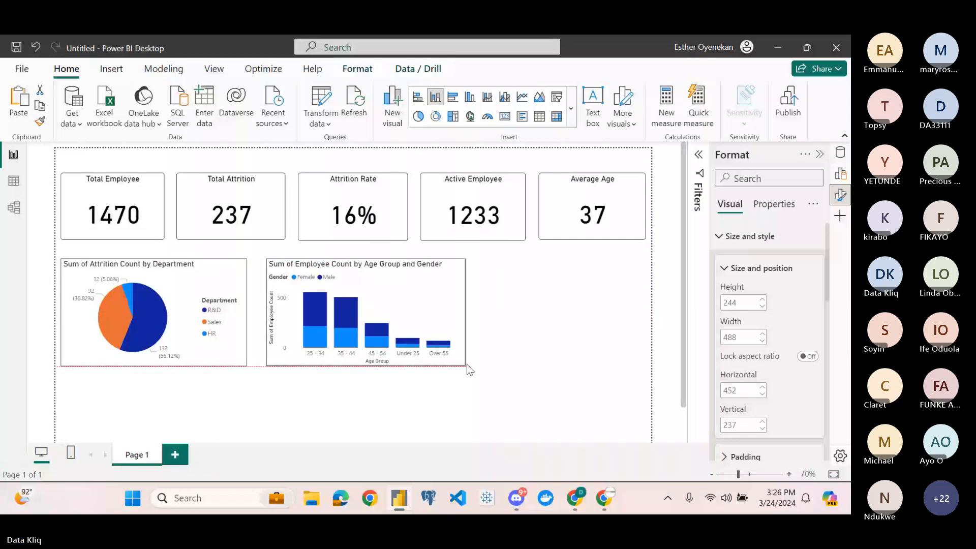
click(563, 304)
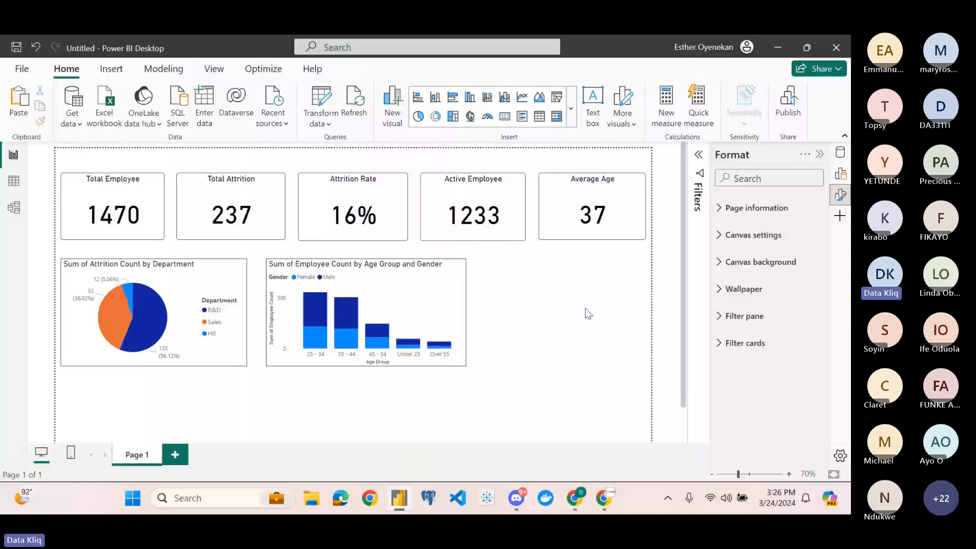
Insert a matrix about 400 wide and 230 high beside the column chart and even out the spacing of the three visuals
scroll(588, 313, down, 1)
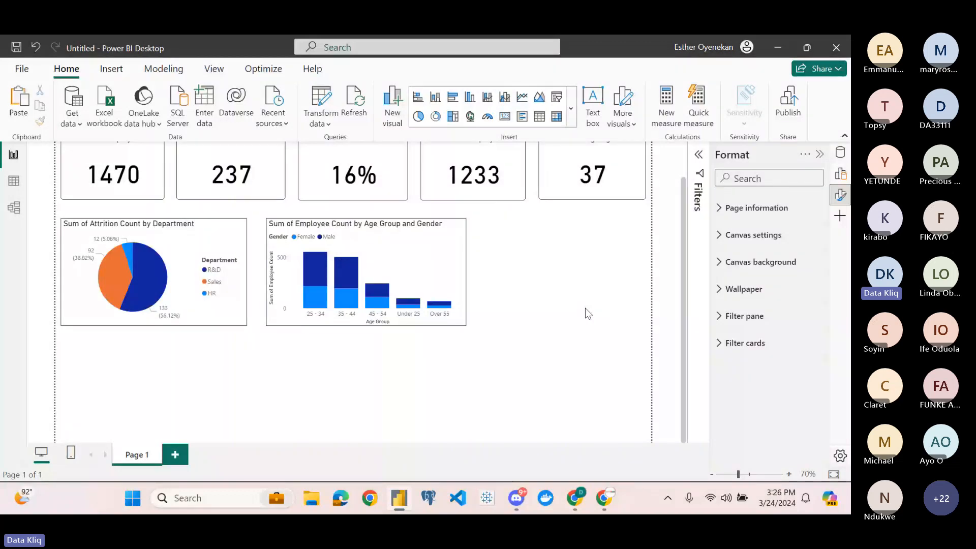
scroll(588, 314, up, 1)
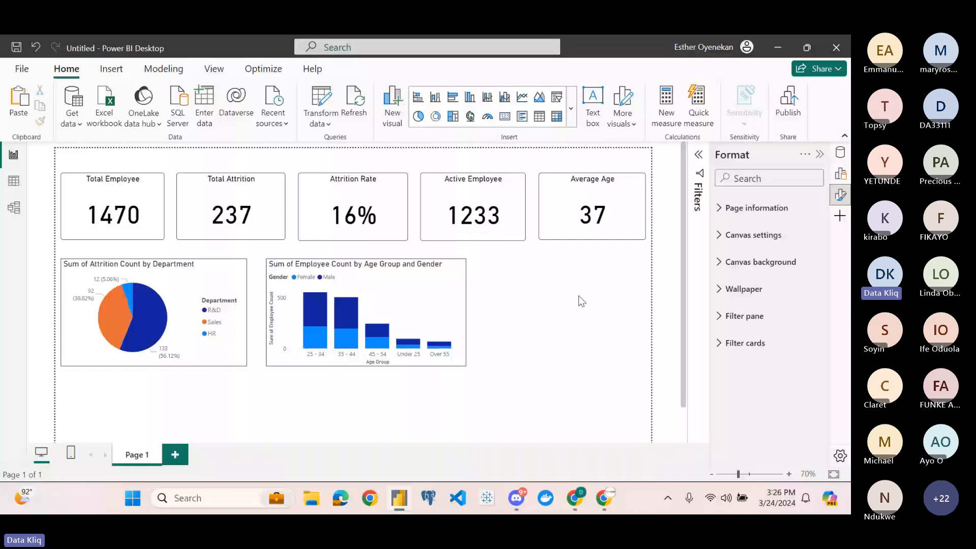
click(557, 117)
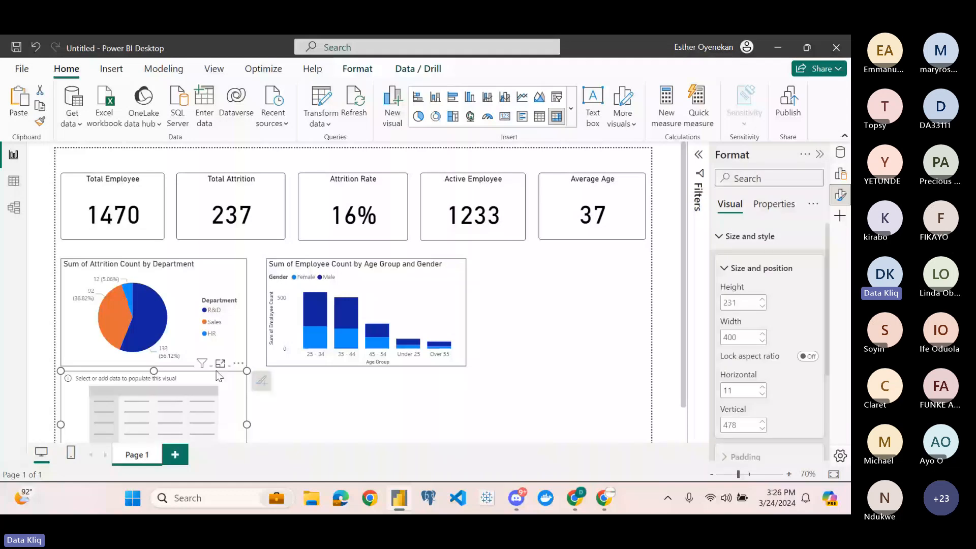
drag(219, 376, 628, 276)
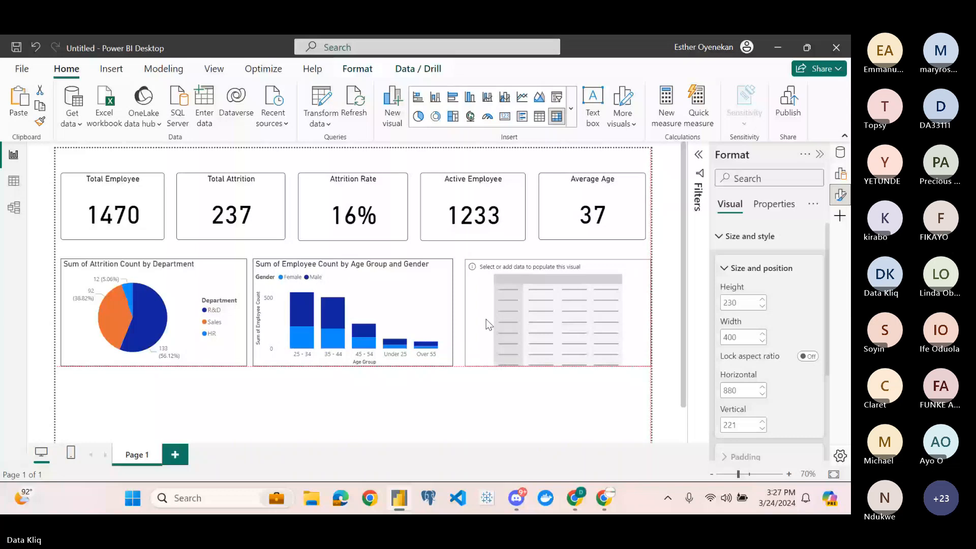
drag(488, 324, 483, 322)
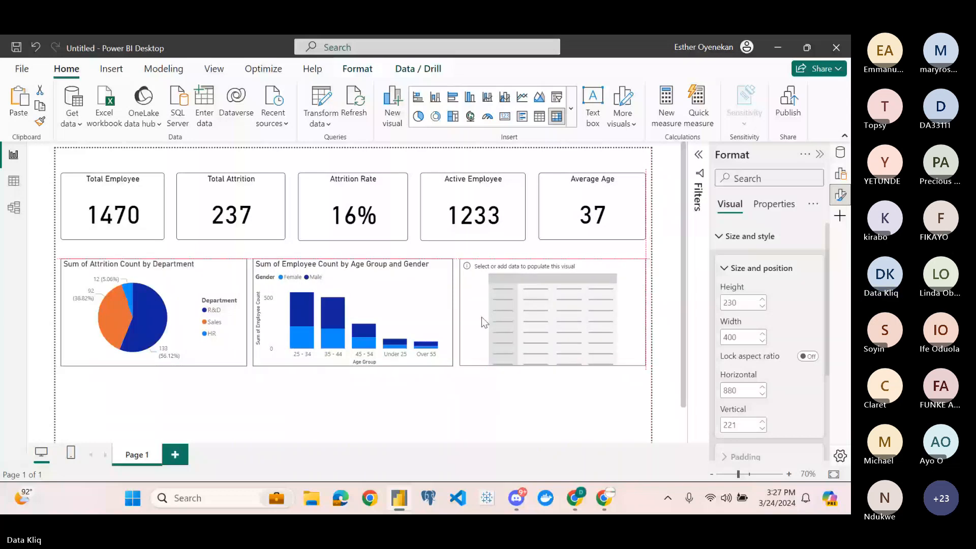
click(403, 407)
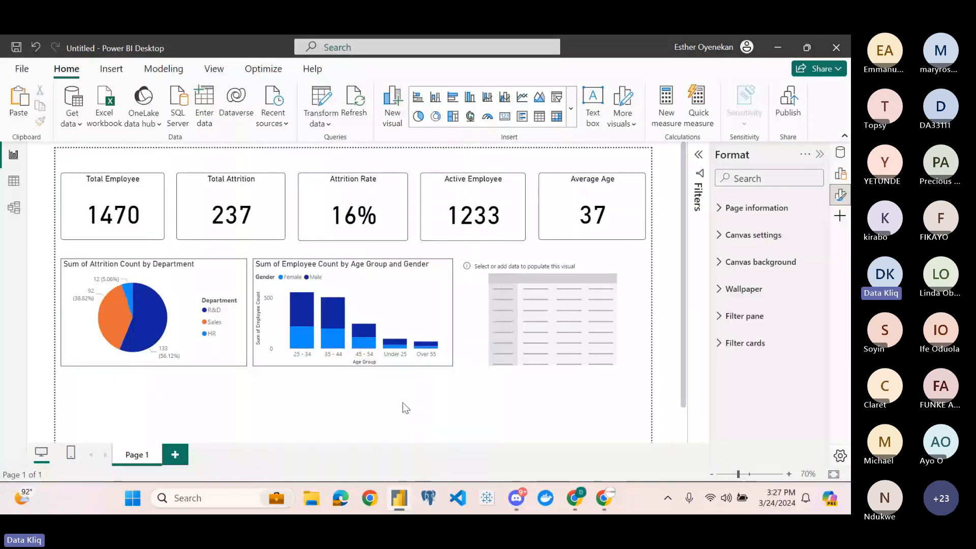
Select the empty matrix and assign Job Role to its rows
click(482, 283)
click(841, 173)
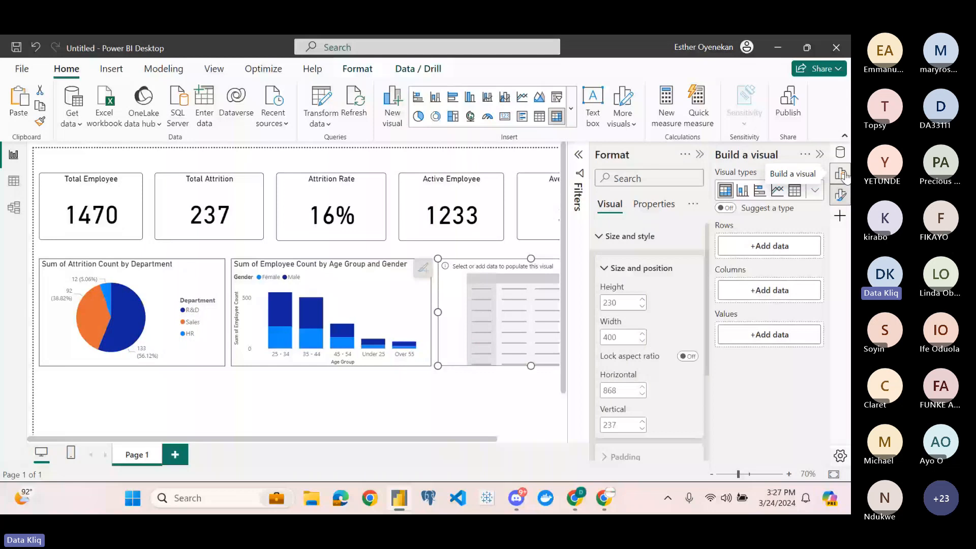
click(700, 154)
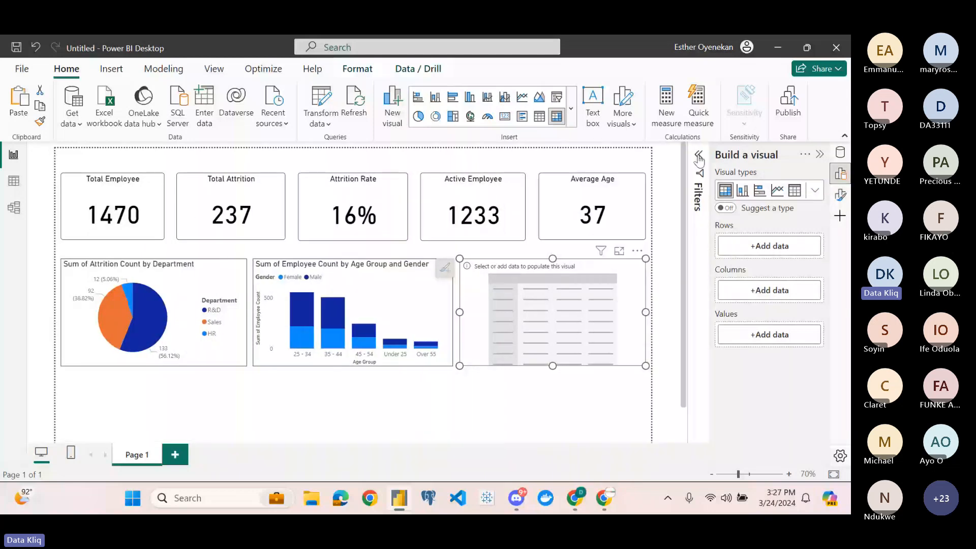
click(840, 153)
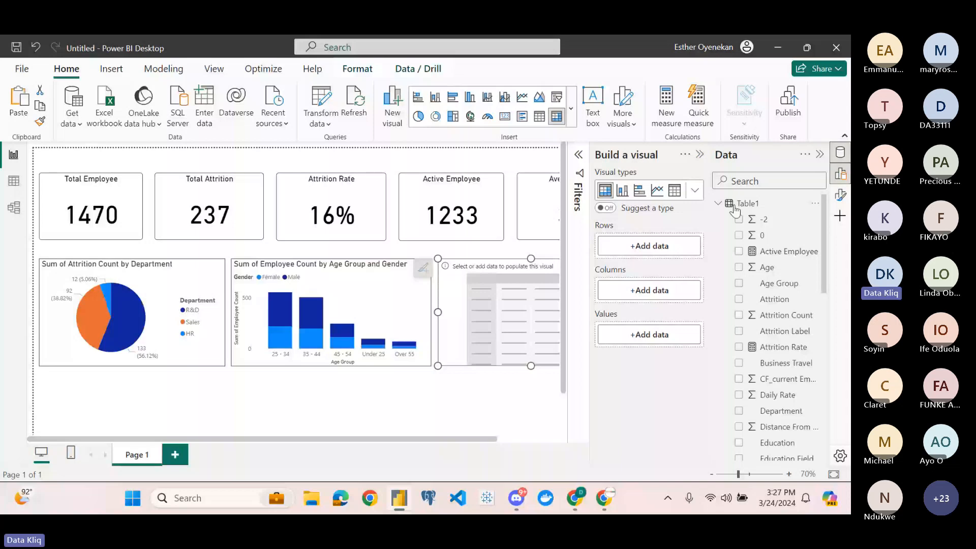
scroll(795, 342, down, 5)
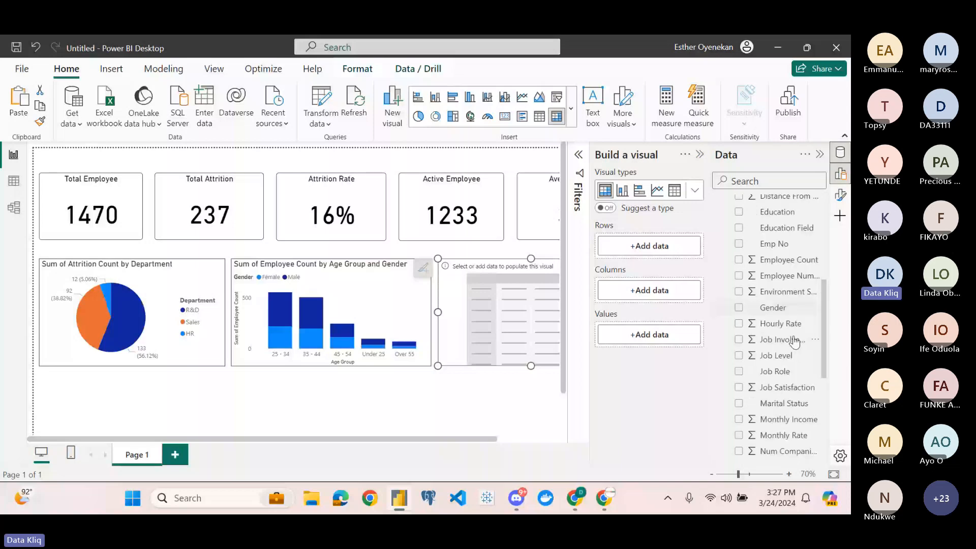
click(778, 371)
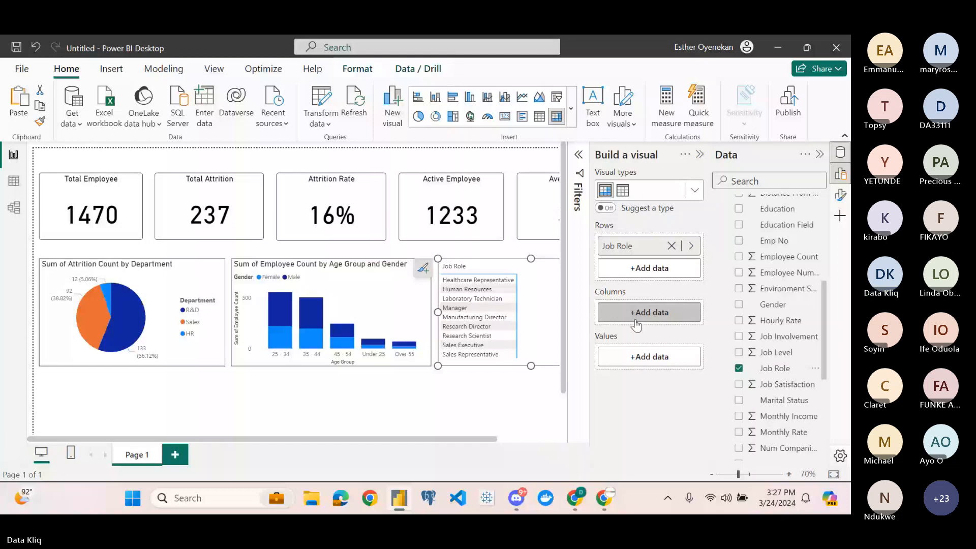
Assign Job Satisfaction to the job-role matrix's columns and Employee Count to its values
scroll(778, 356, down, 1)
drag(783, 359, 670, 312)
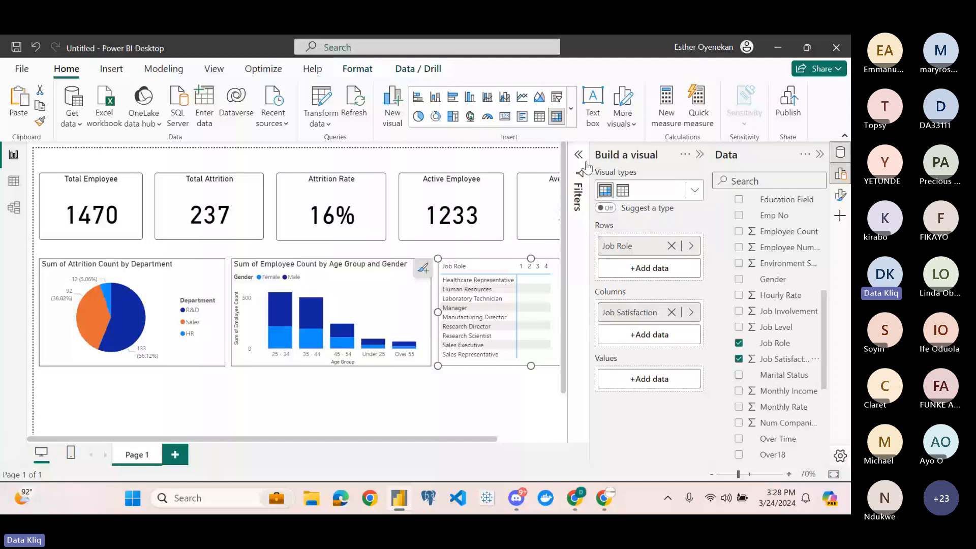
scroll(454, 273, right, 2)
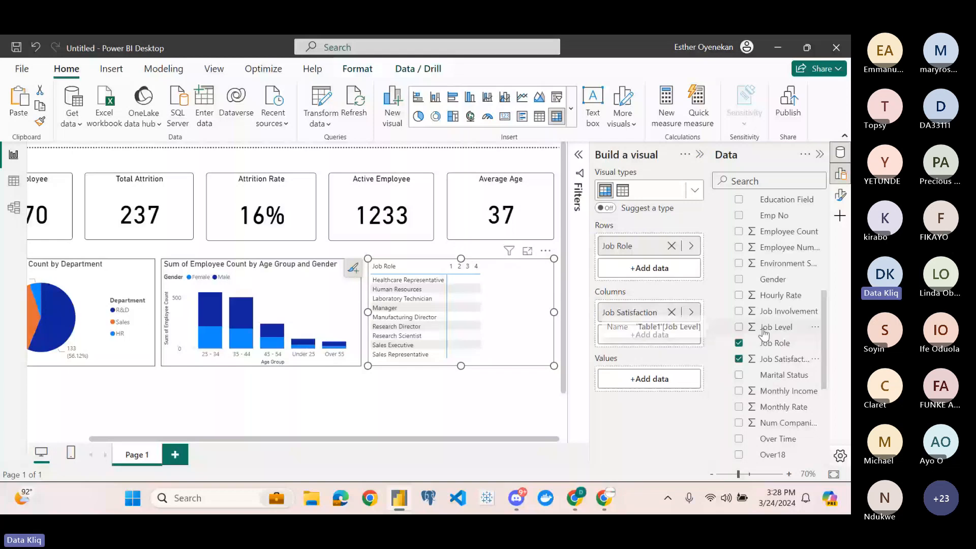
scroll(776, 293, up, 1)
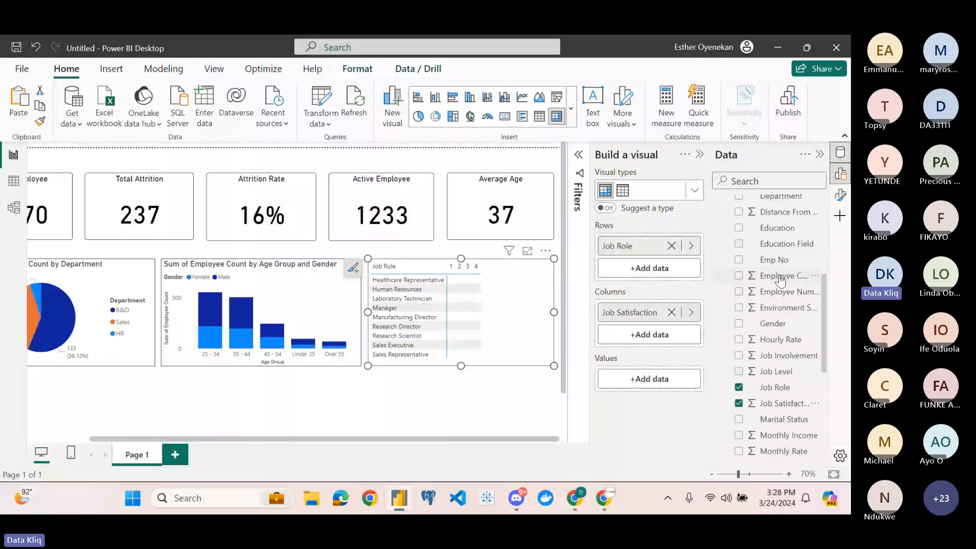
click(780, 279)
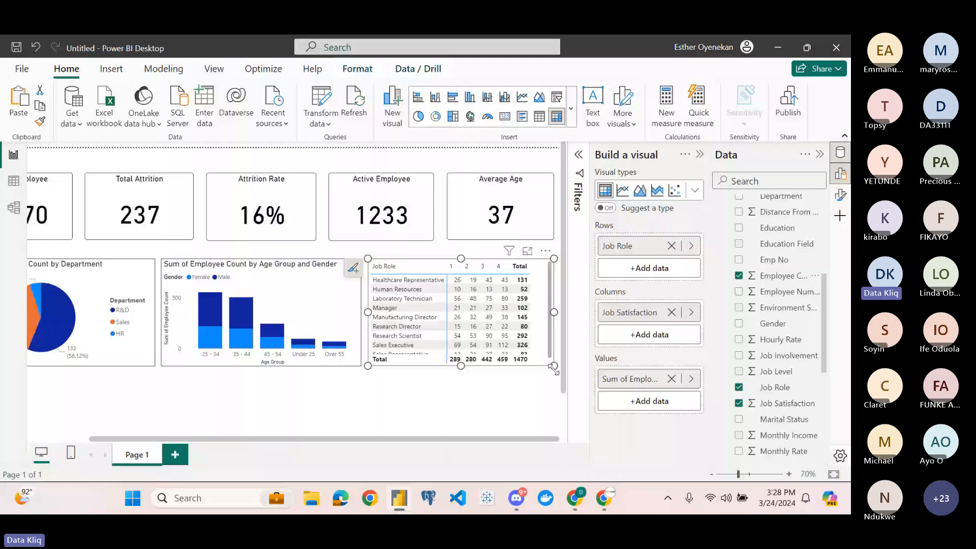
Make the matrix slightly taller to fit all job roles and extend the column chart and pie chart to the same height
click(358, 362)
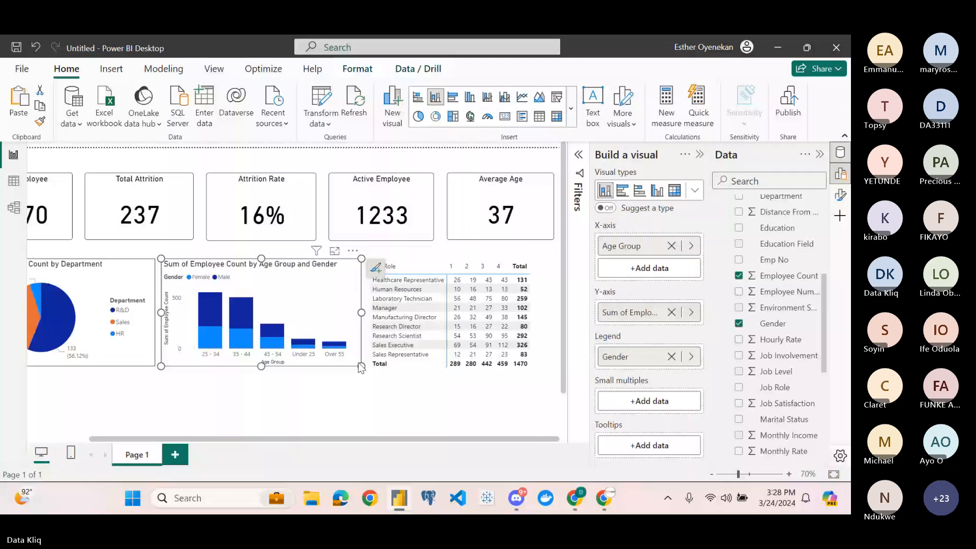
click(153, 363)
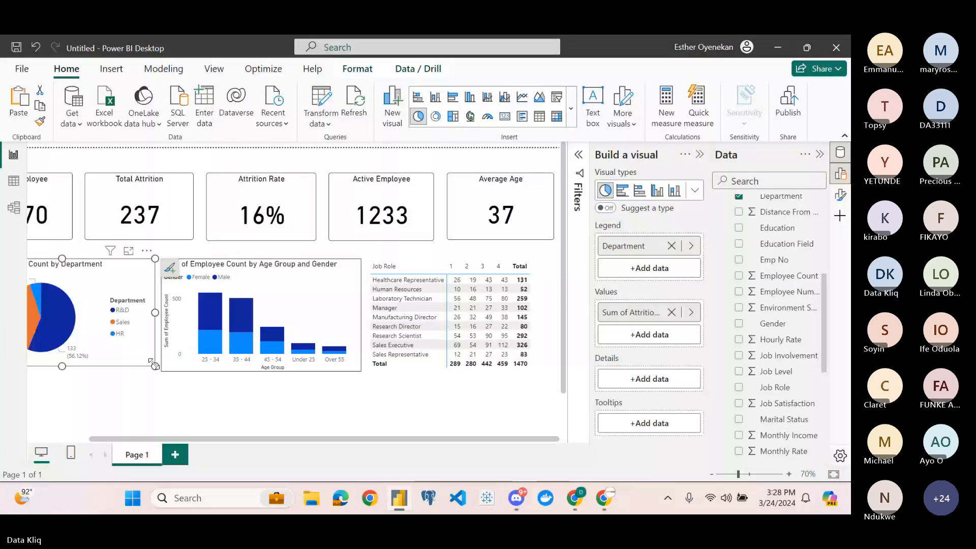
Enlarge the department pie chart to align with the bottom of the neighbouring bar chart, and turn on the Job Role matrix's visual border
drag(154, 364, 153, 366)
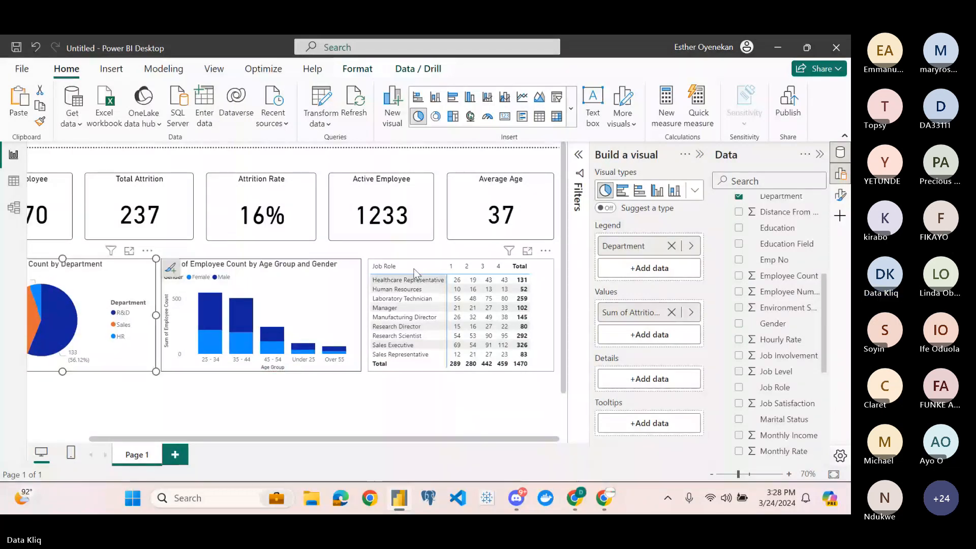
click(545, 310)
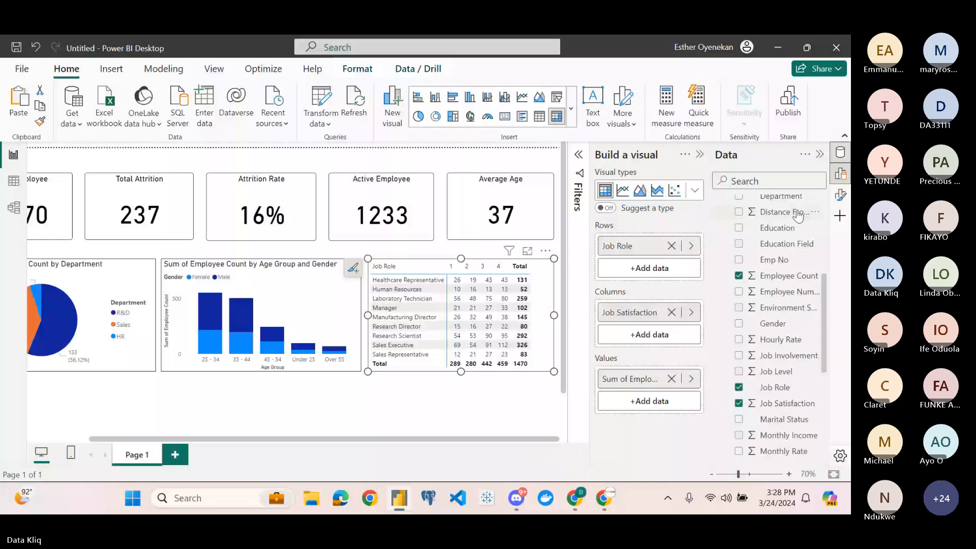
click(842, 197)
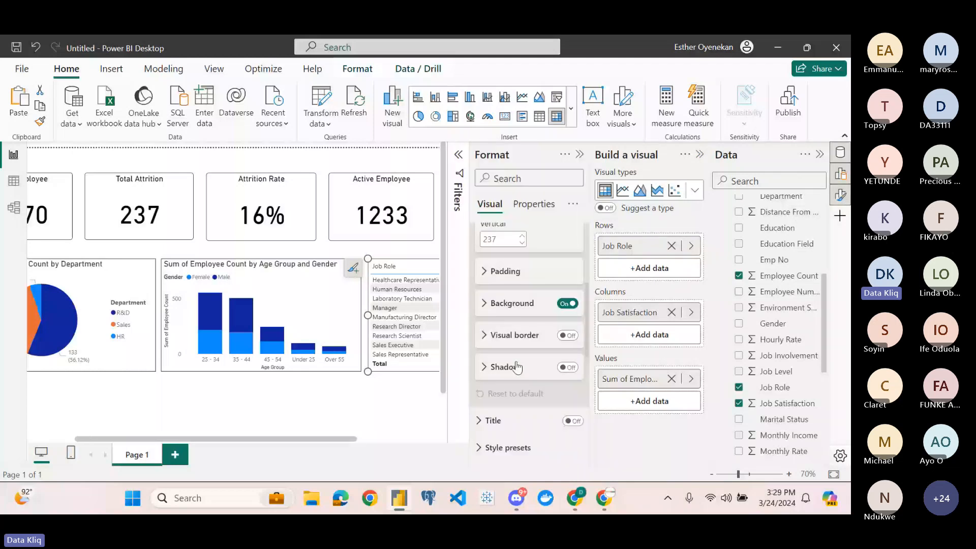
click(568, 336)
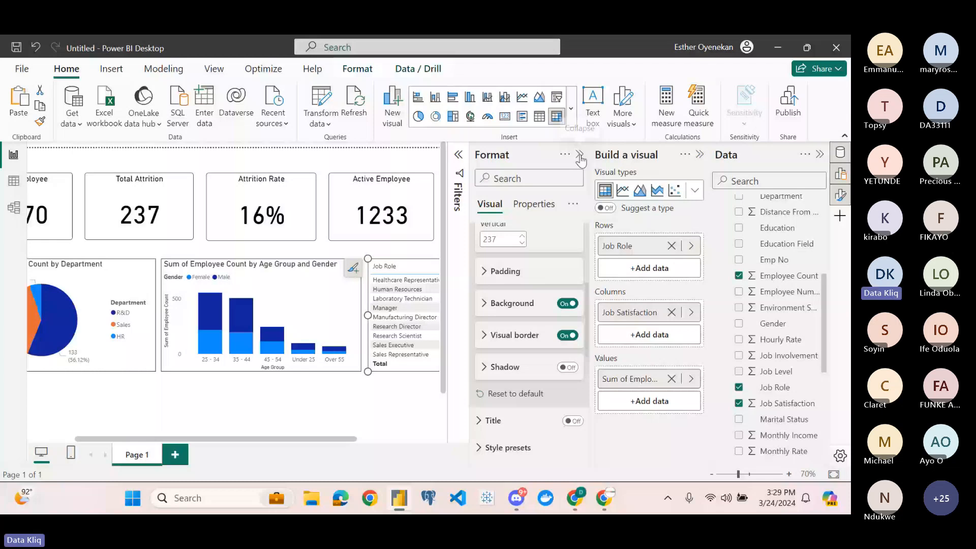
click(579, 157)
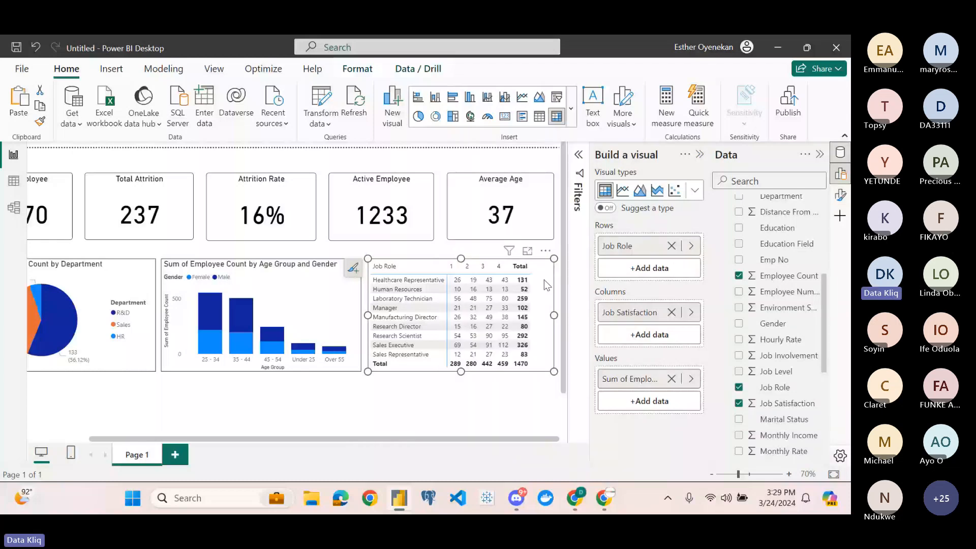
Open the cell elements formatting options for the Job Role matrix
double_click(544, 281)
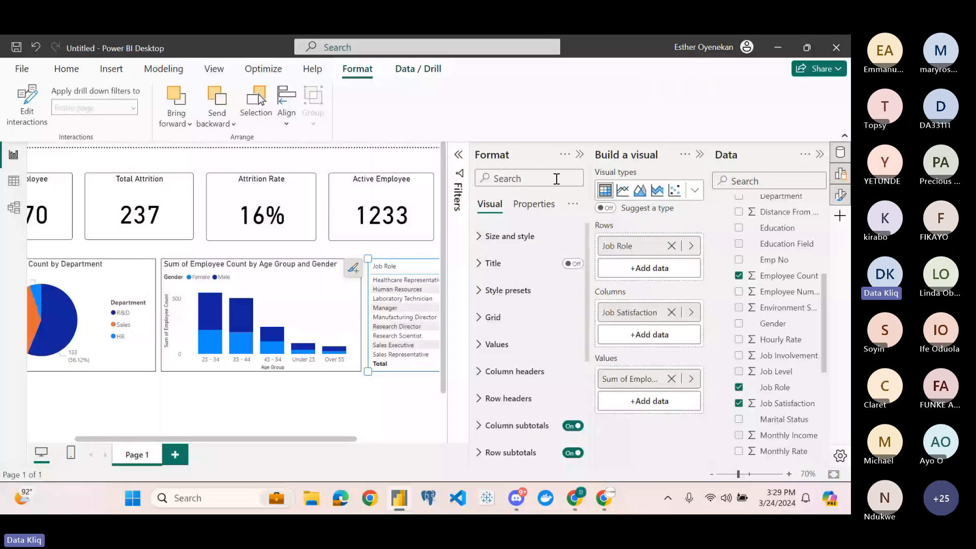
click(580, 156)
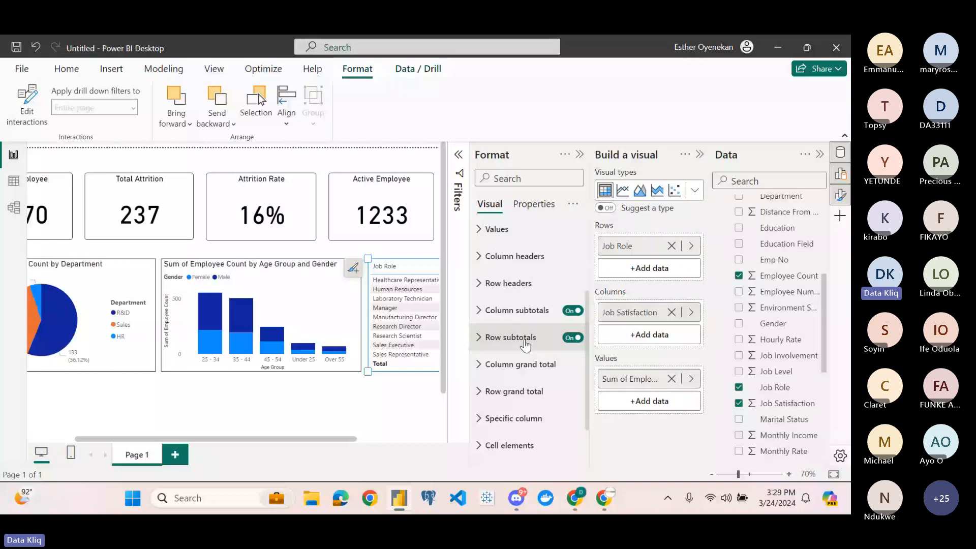
scroll(526, 346, down, 2)
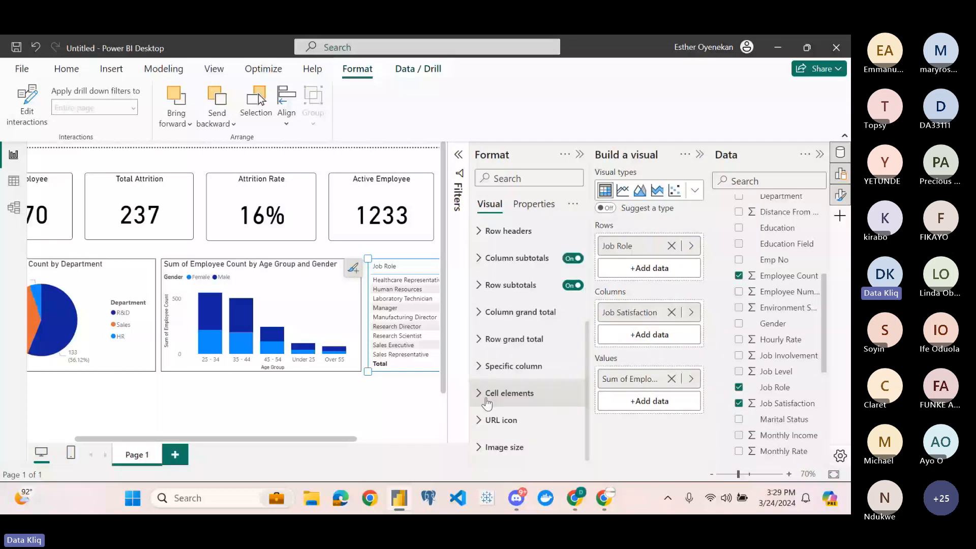
click(503, 394)
scroll(539, 387, down, 2)
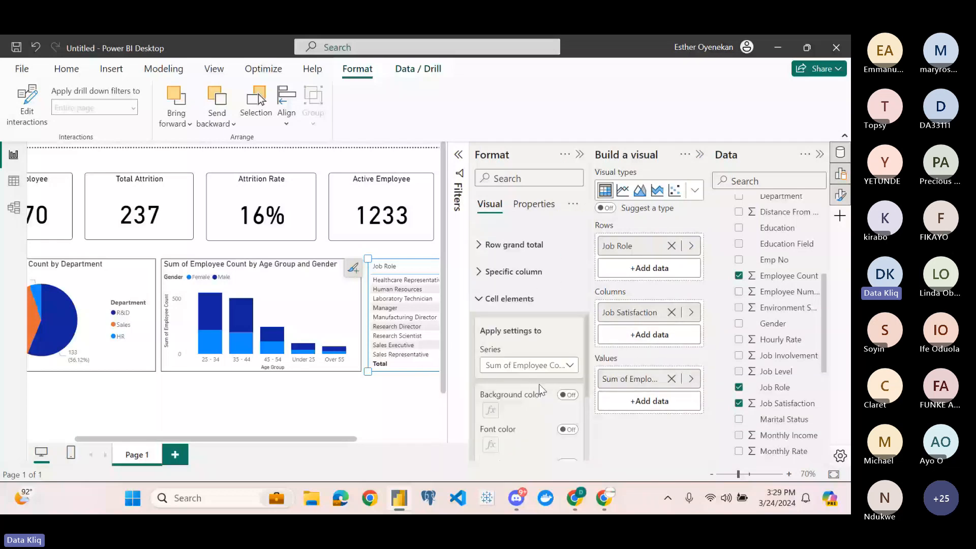
scroll(540, 376, down, 1)
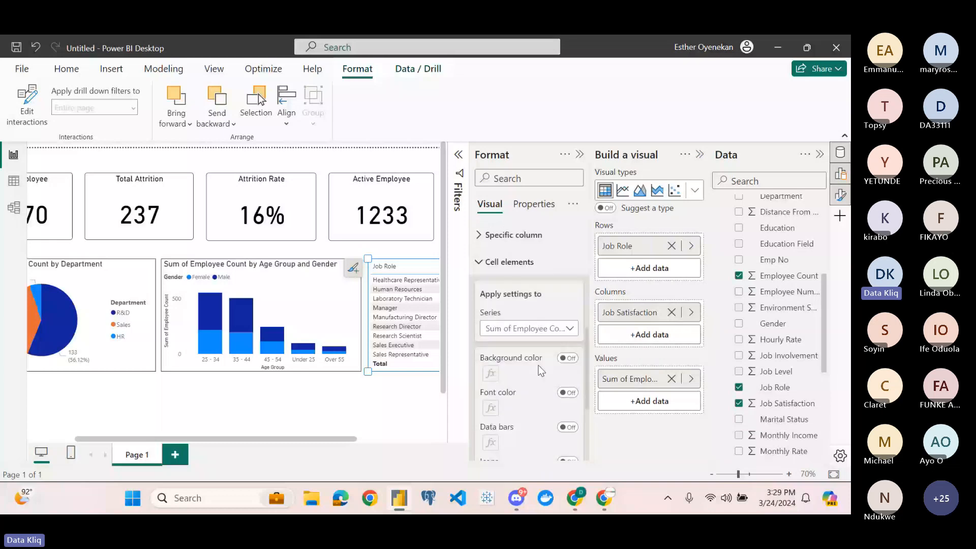
Try the default background color on the matrix's employee count cells and switch it off again
click(567, 358)
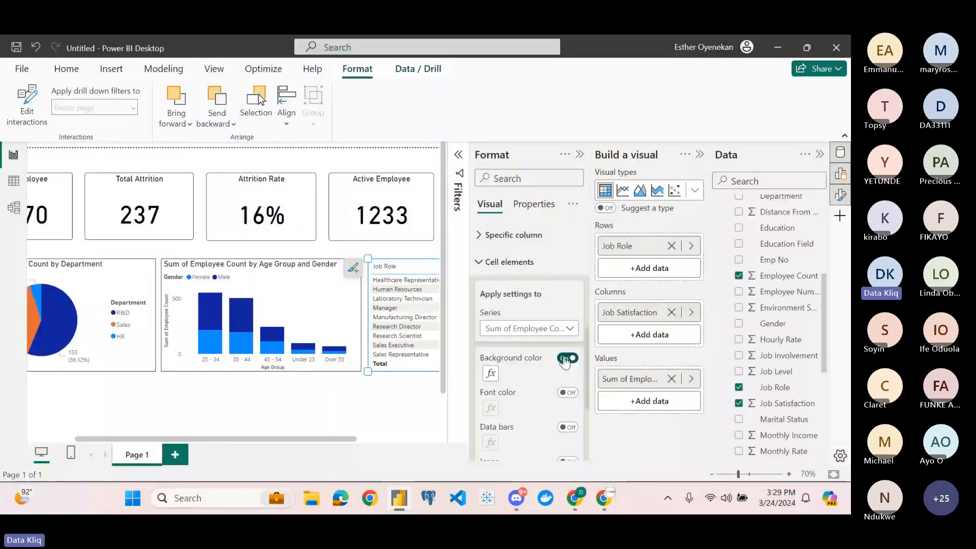
scroll(374, 326, right, 3)
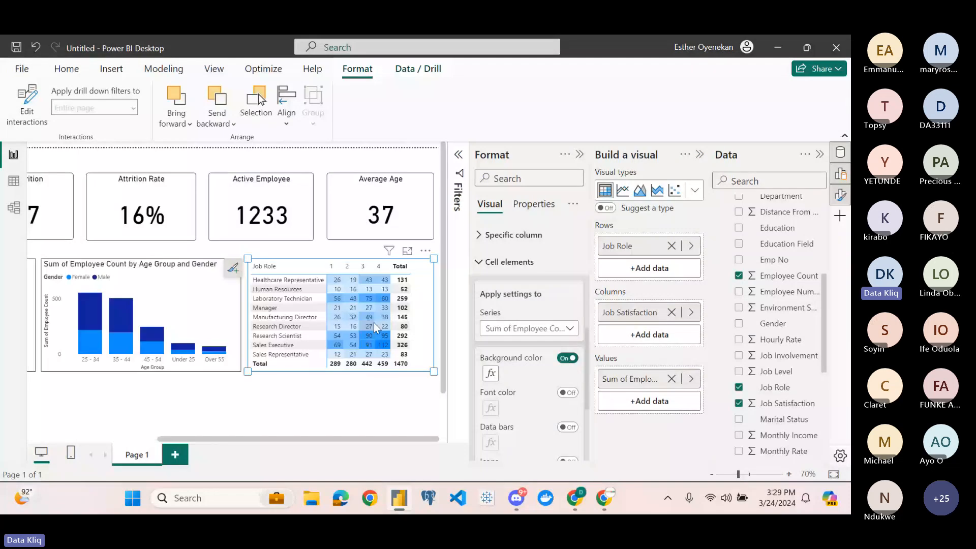
click(567, 358)
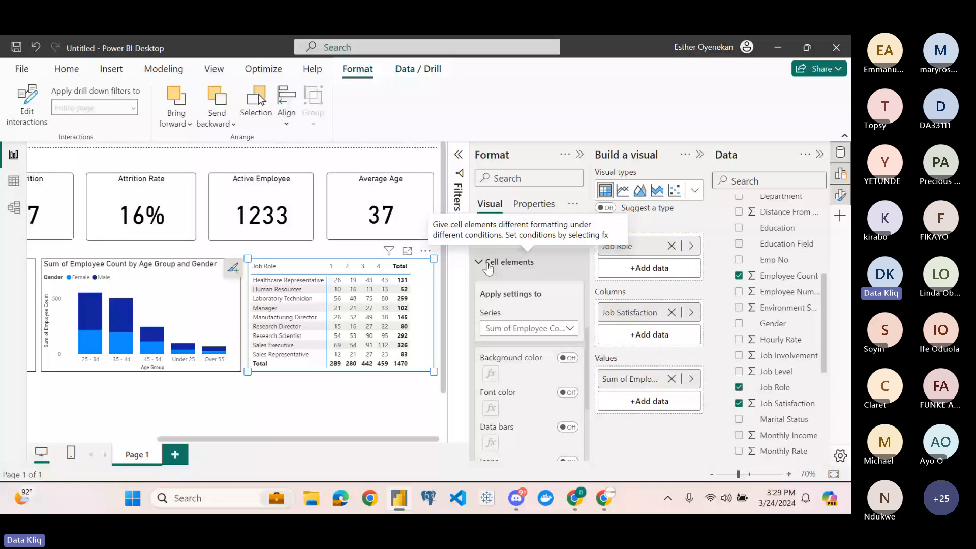
Apply a conditional background color gradient with an added middle color to the matrix's Sum of Employee Count values
scroll(495, 267, up, 1)
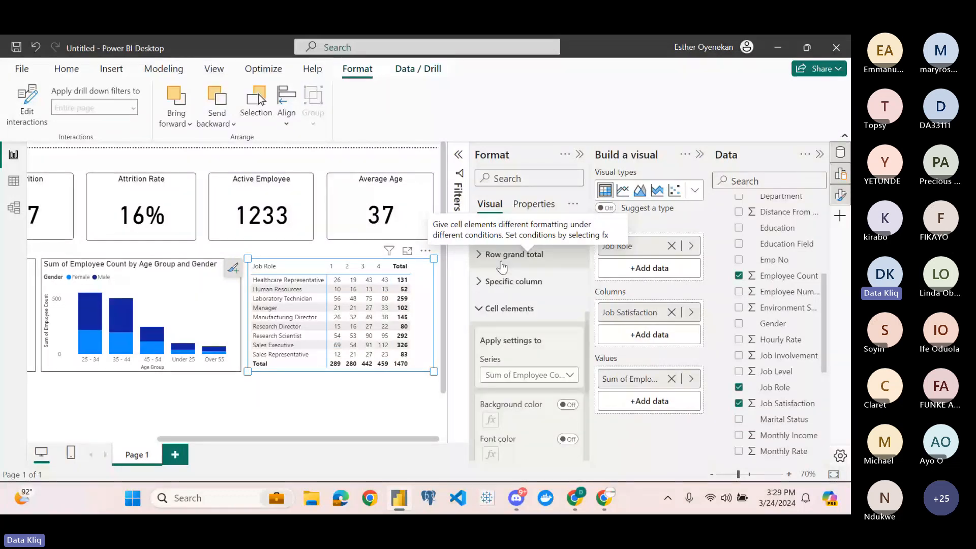
scroll(502, 266, up, 3)
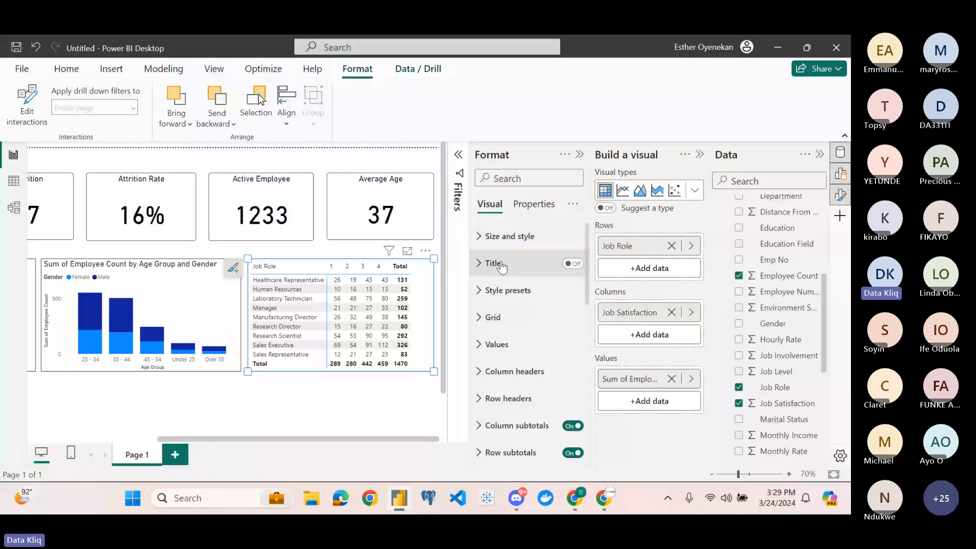
scroll(556, 344, down, 6)
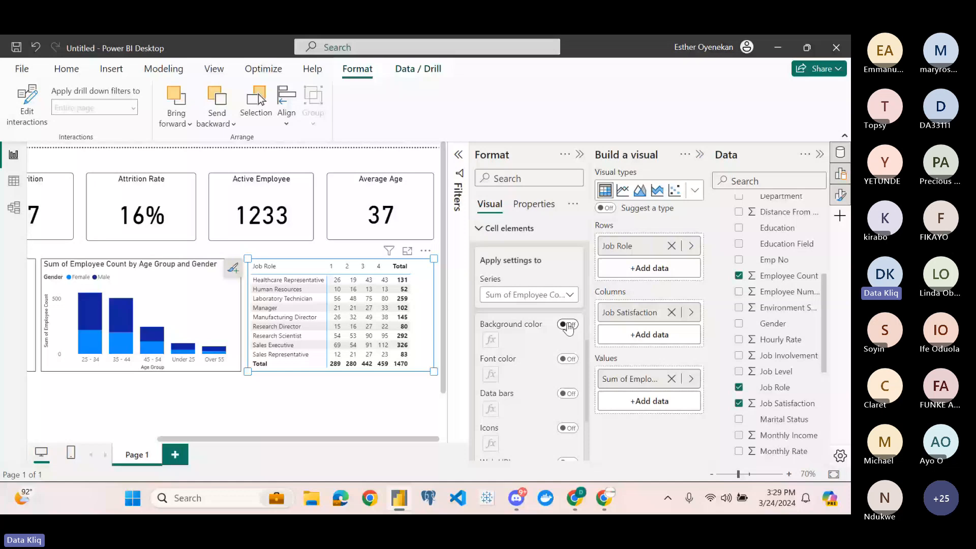
click(567, 325)
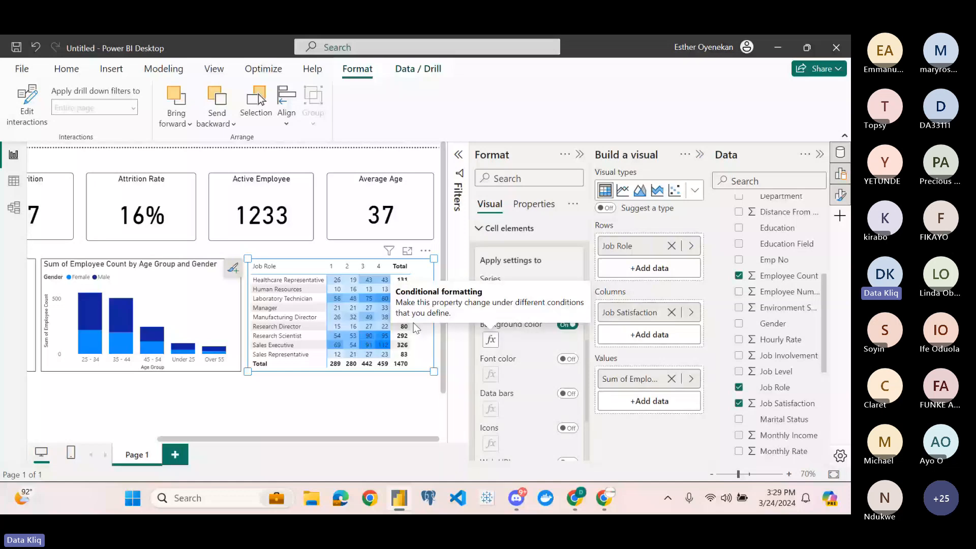
click(491, 341)
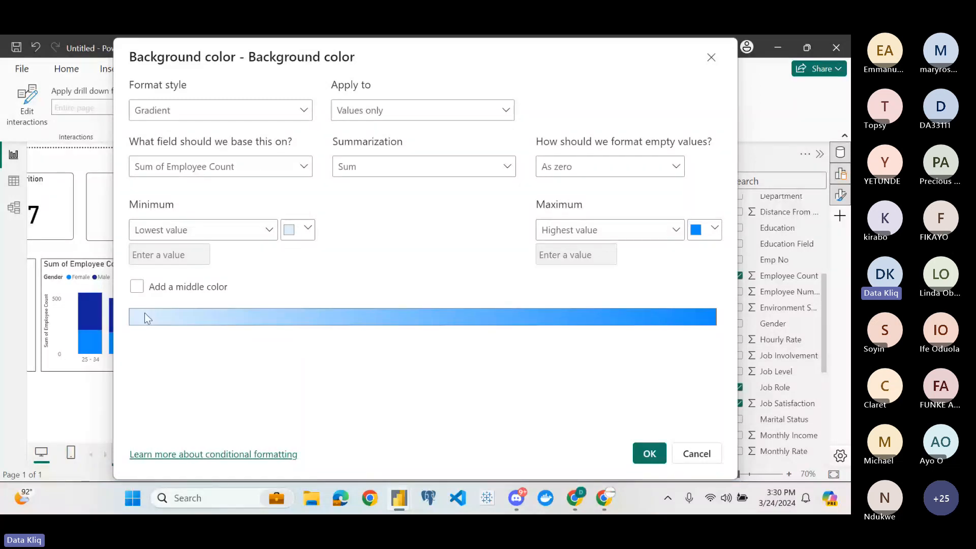
click(141, 288)
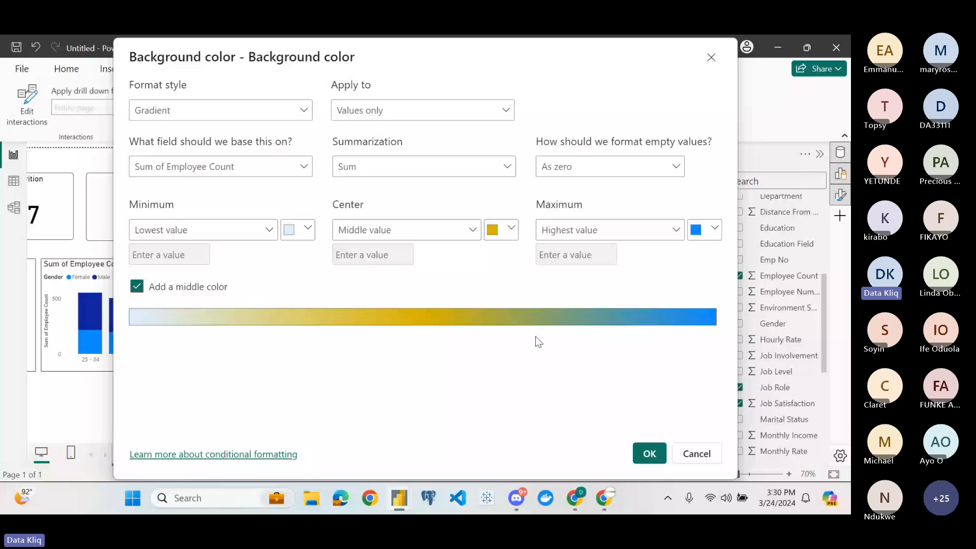
click(650, 453)
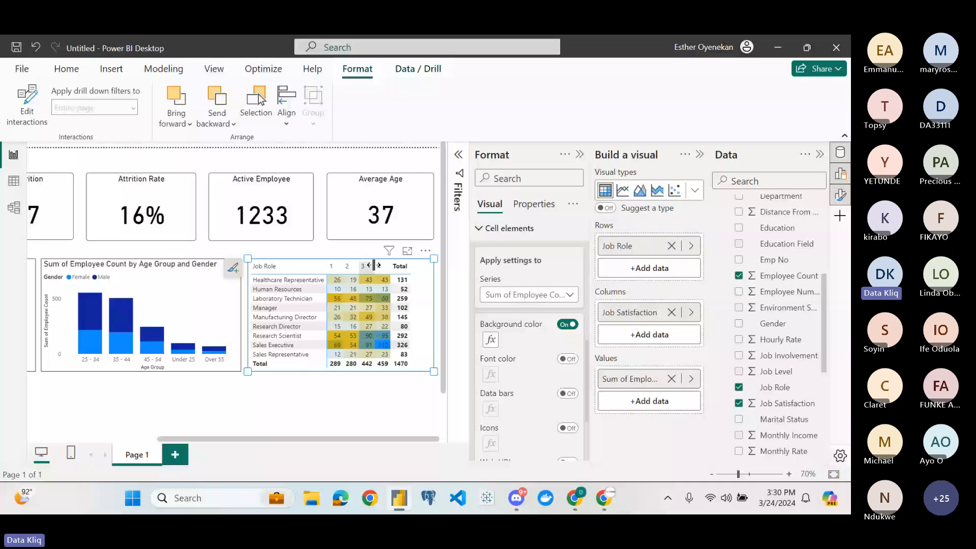
Widen the matrix's Total column and job satisfaction column 4, and sort the rows by Total in ascending order
drag(374, 265, 429, 264)
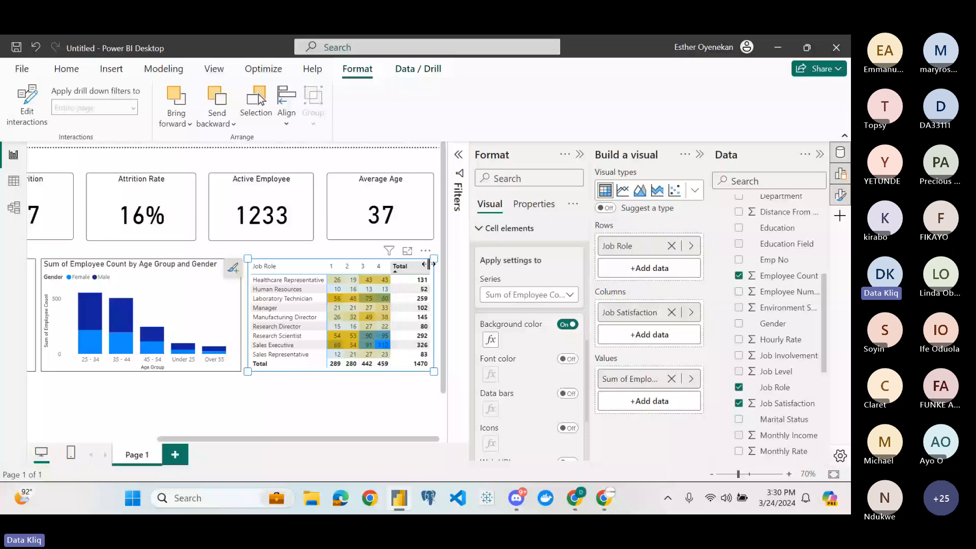
click(392, 265)
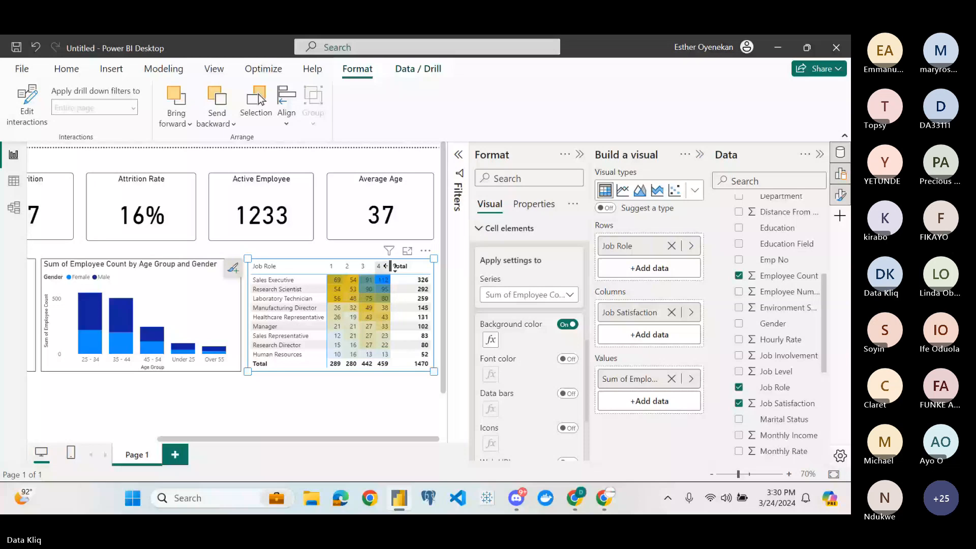
drag(391, 265, 396, 266)
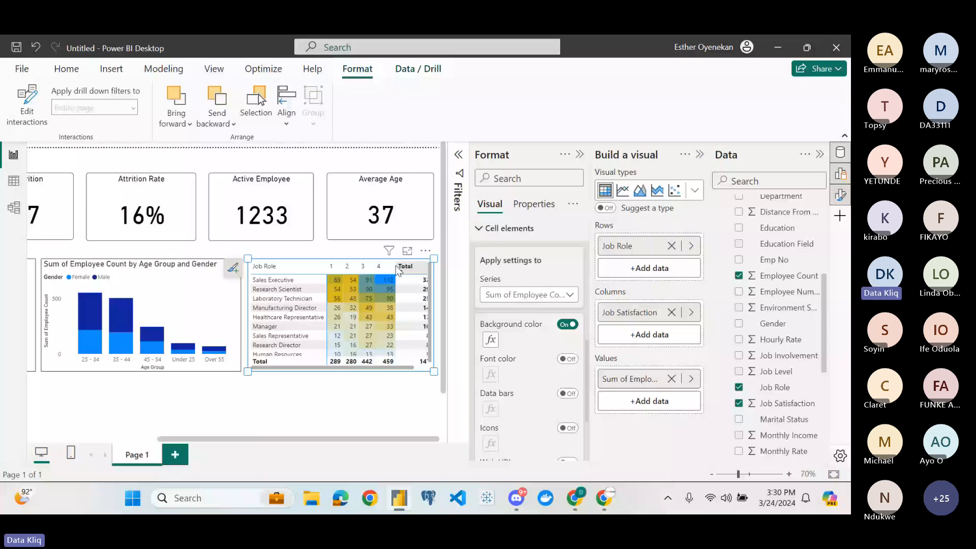
click(397, 266)
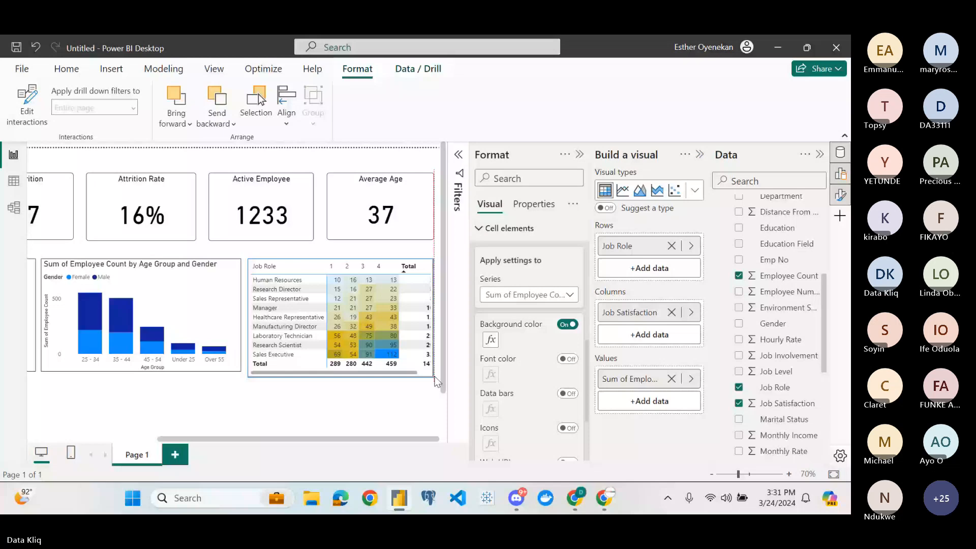
Try narrowing job satisfaction column 4 in the matrix, and undo the last column width change
drag(434, 377, 434, 372)
drag(399, 268, 386, 268)
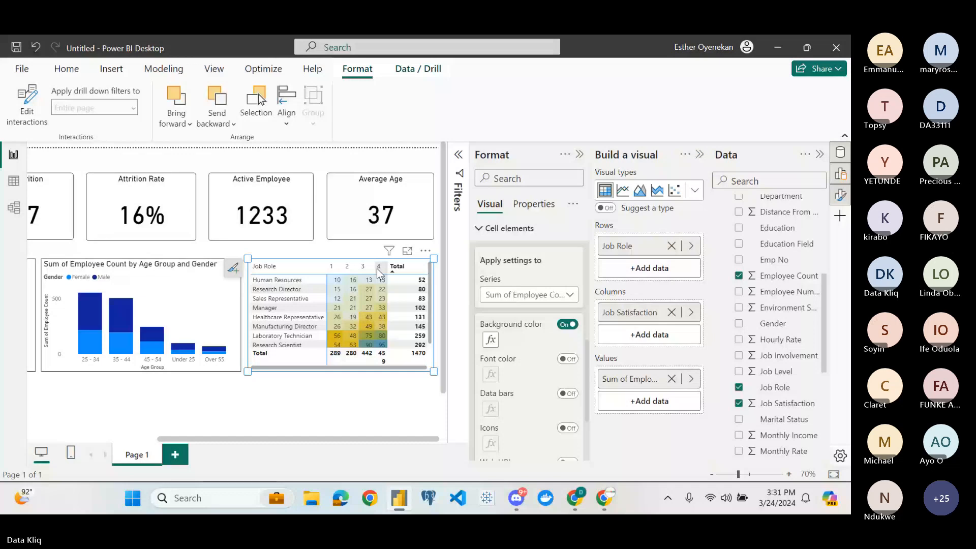
drag(377, 269, 392, 271)
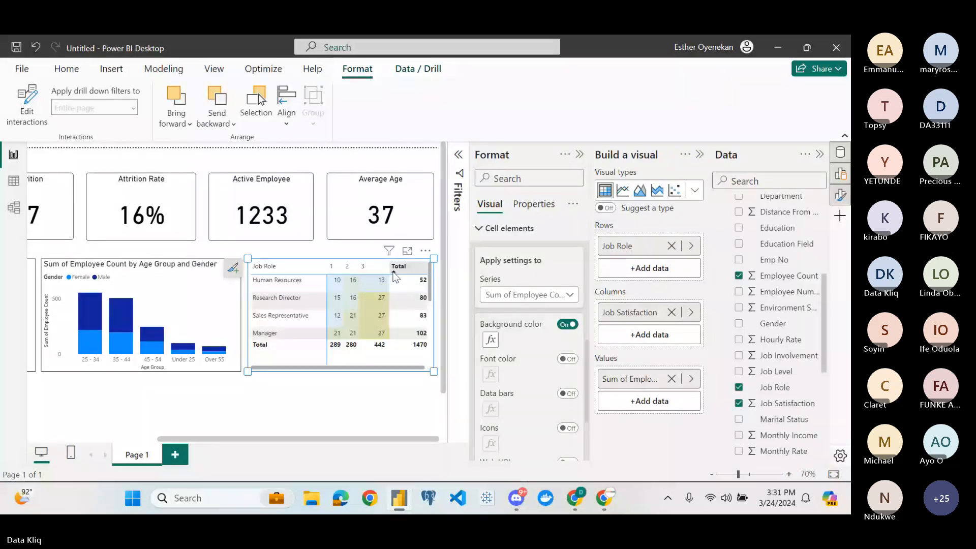
key(ctrl+z)
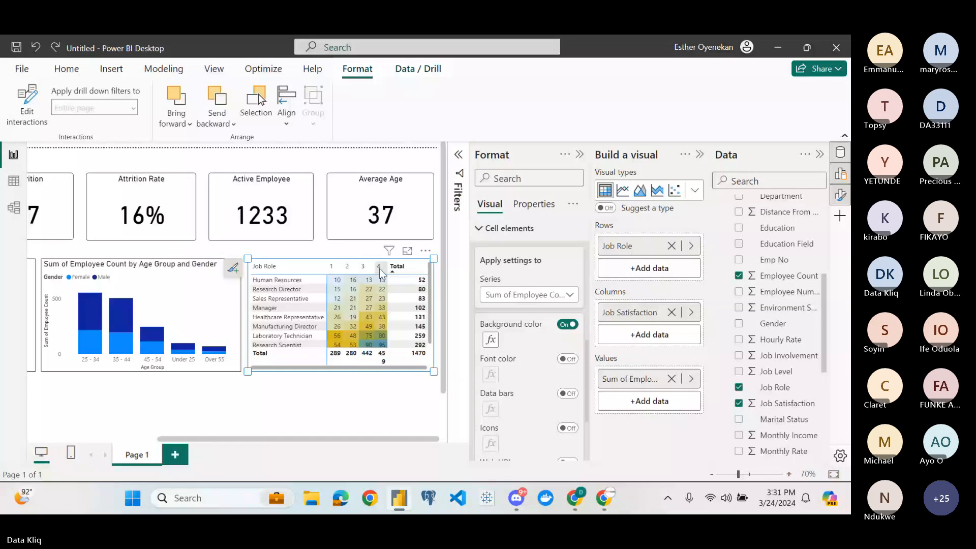
Adjust the widths of job satisfaction columns 1 to 4 in the matrix to space them more evenly
drag(434, 372, 442, 378)
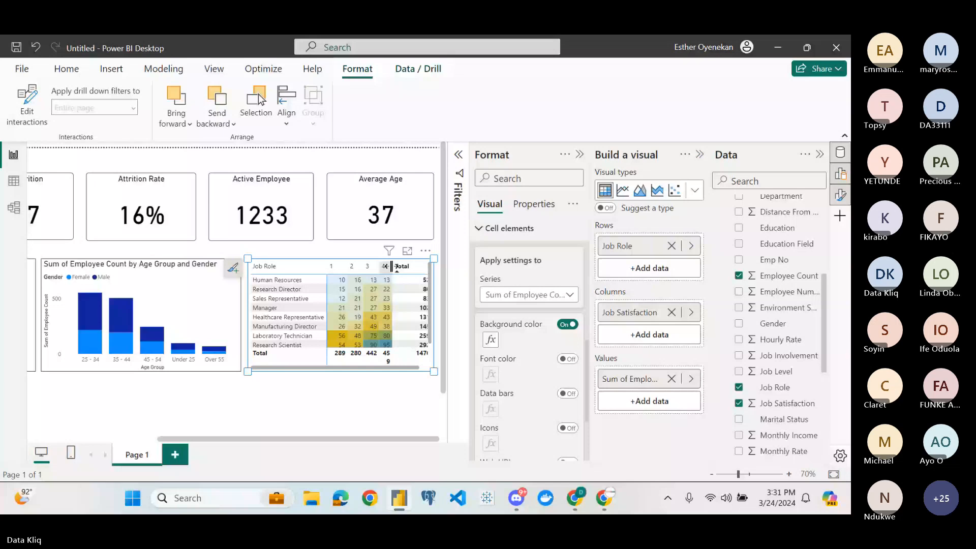
drag(392, 265, 399, 267)
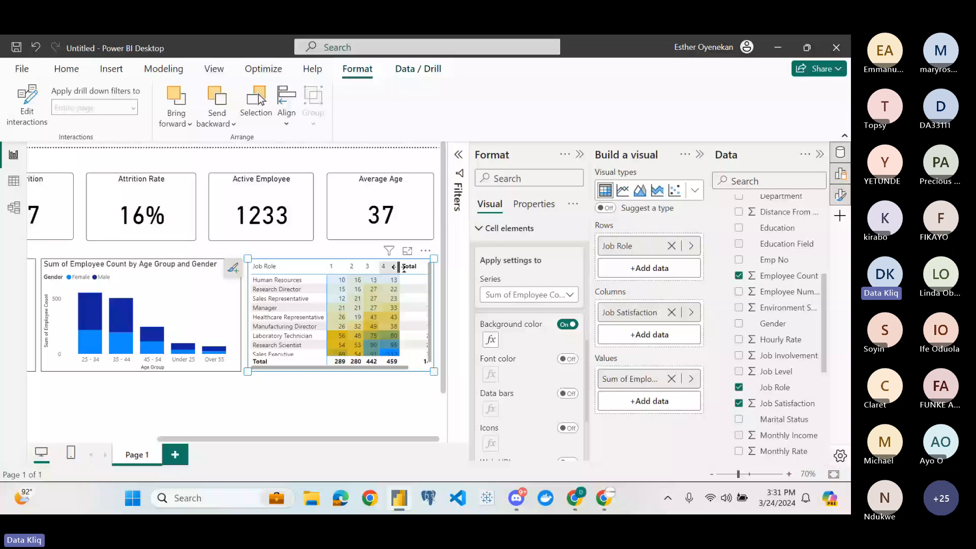
drag(379, 265, 381, 265)
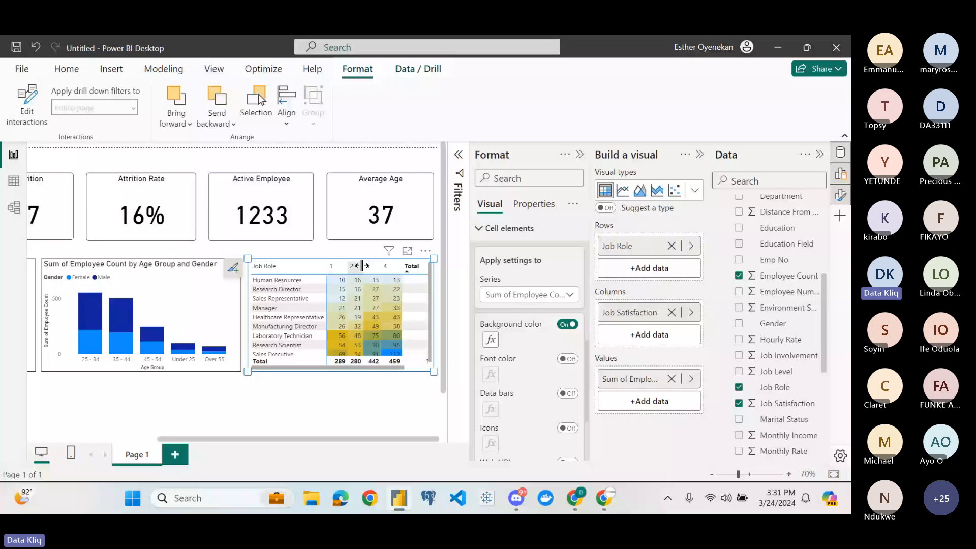
drag(362, 266, 364, 266)
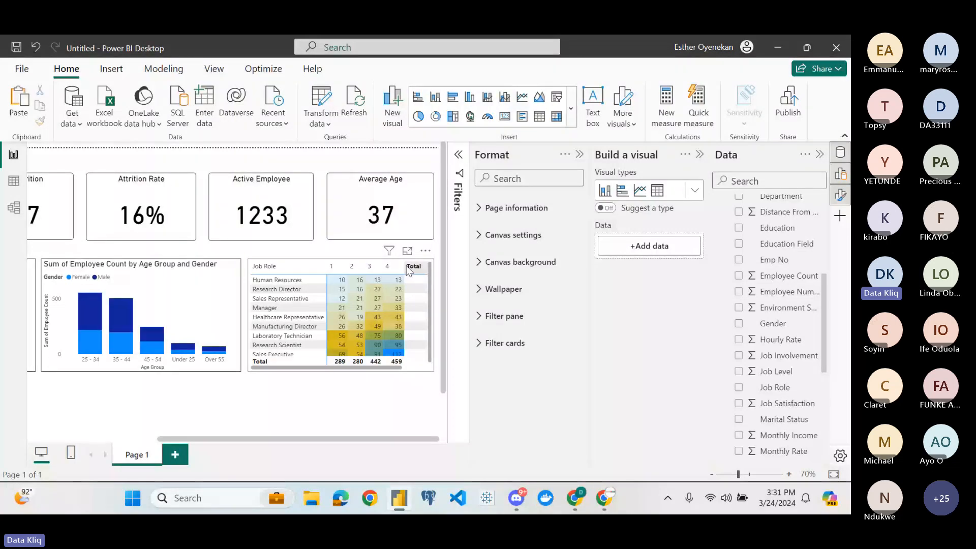
Sort the matrix by Total in descending order and narrow the Total column to fit within the visual
click(407, 265)
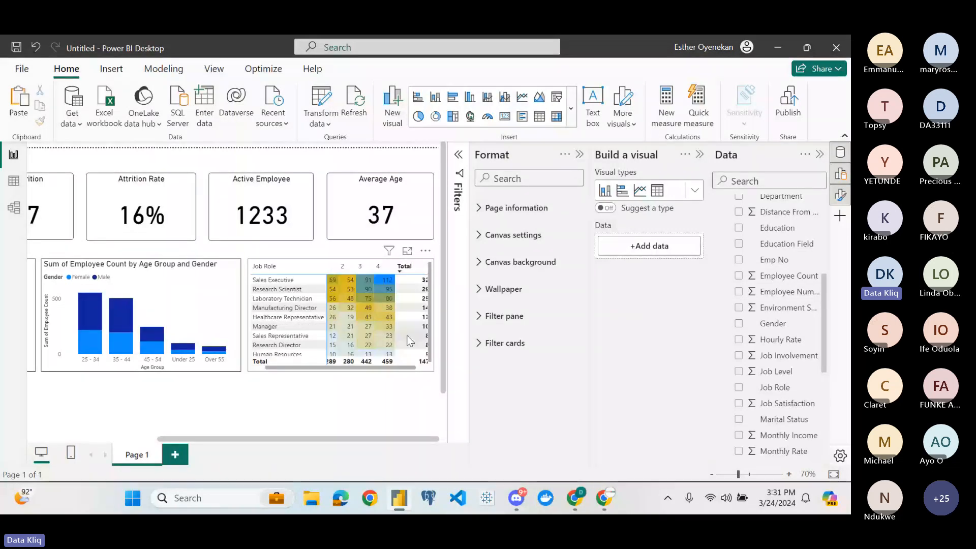
scroll(408, 341, right, 1)
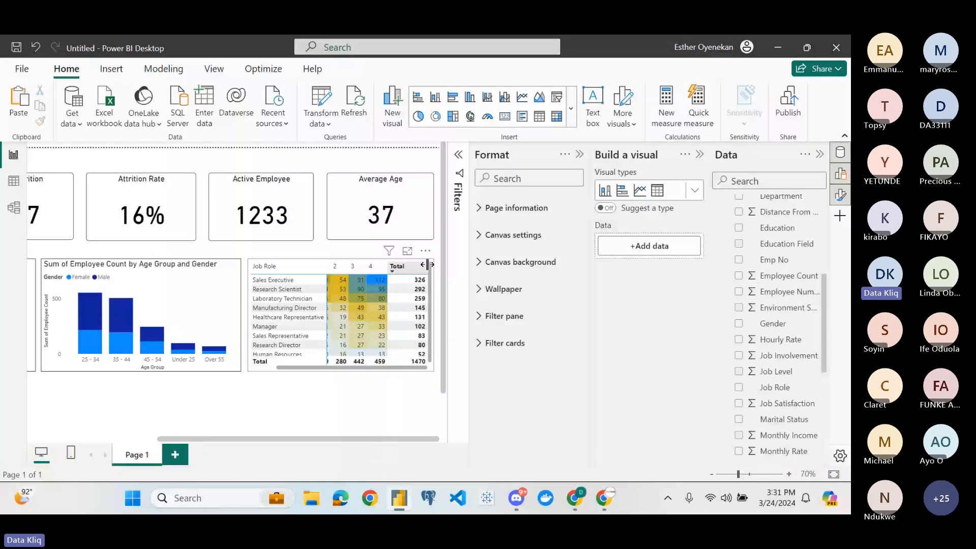
drag(427, 265, 414, 270)
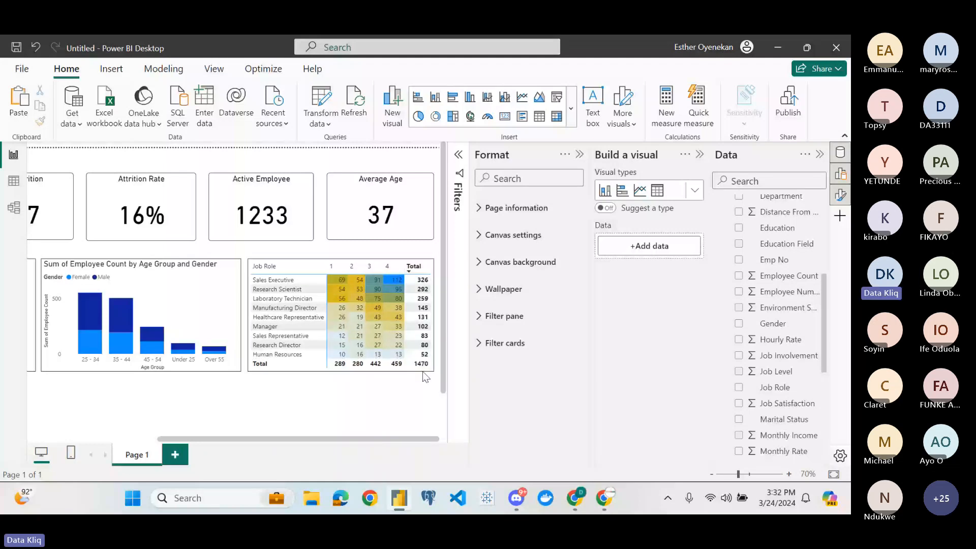
click(373, 269)
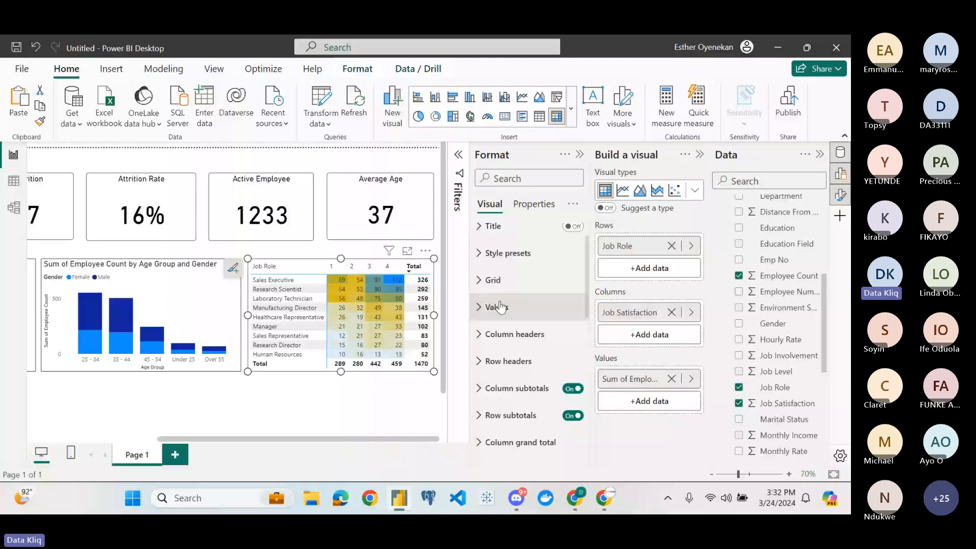
Try the Bold header and Minimal style presets on the matrix, and reset its style to default
scroll(501, 307, up, 1)
click(508, 289)
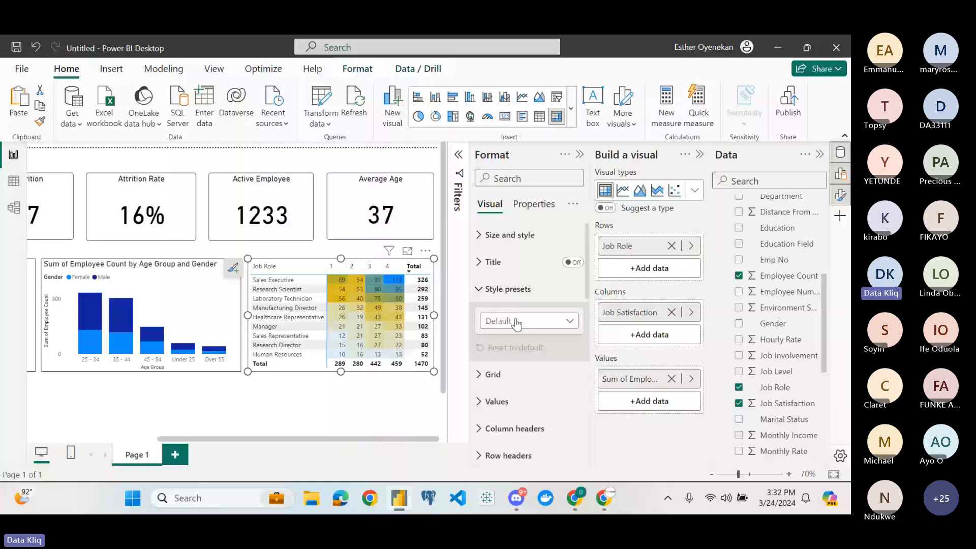
click(516, 325)
click(509, 368)
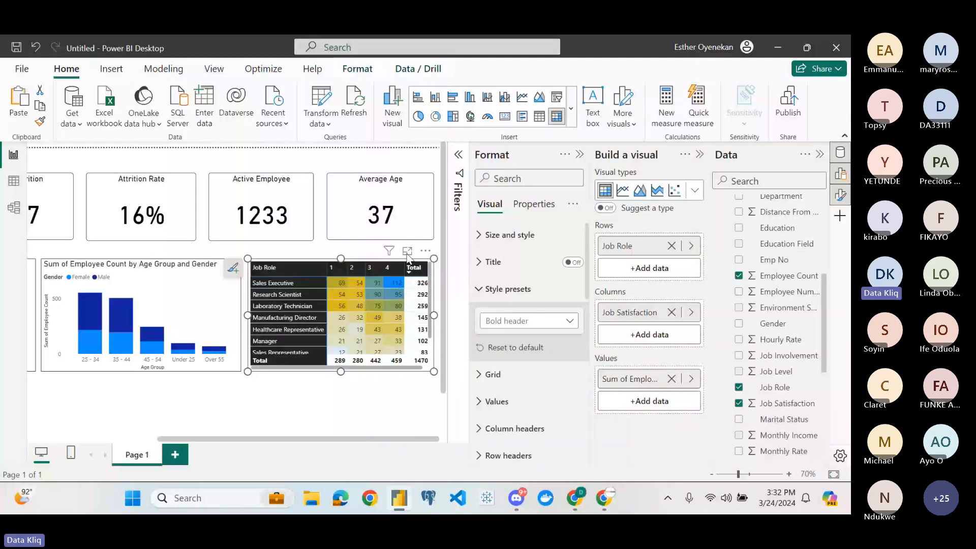
click(522, 325)
click(500, 193)
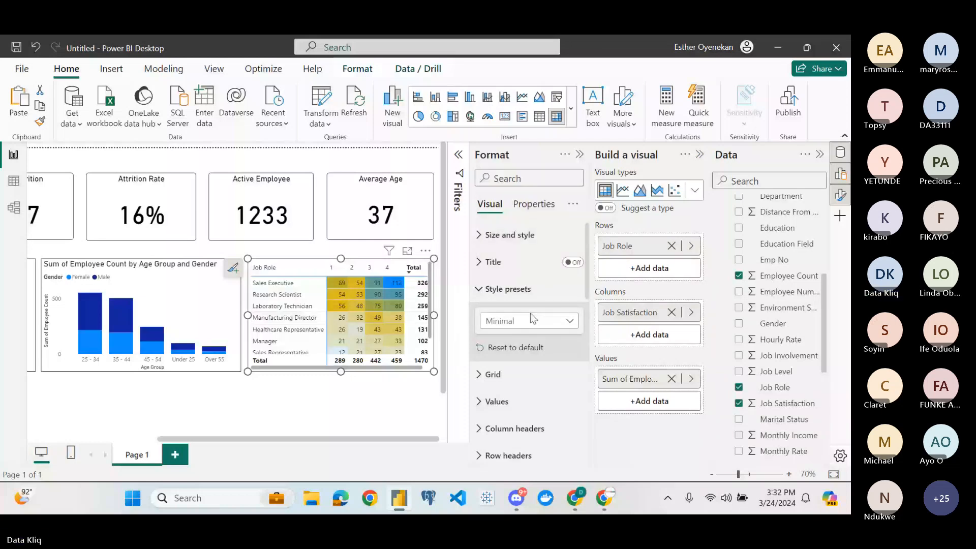
click(516, 348)
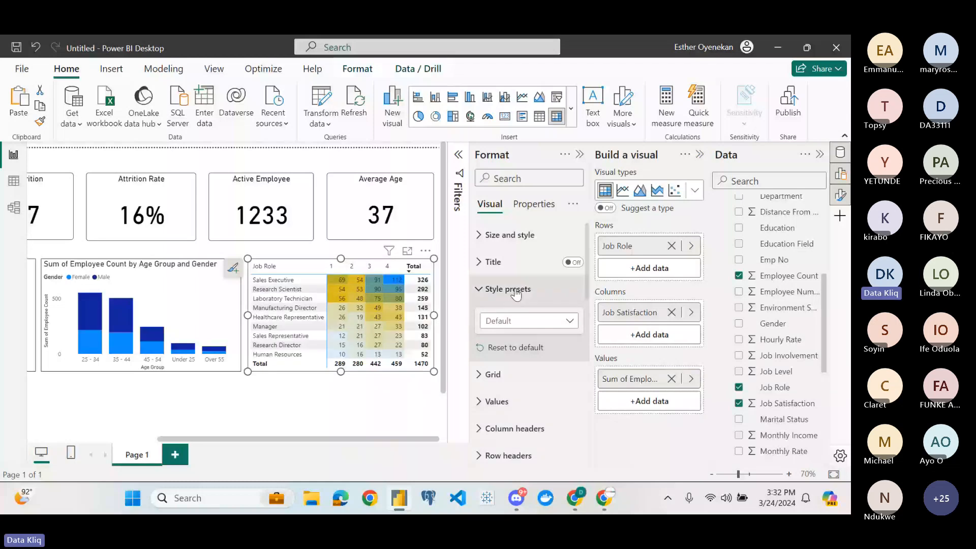
scroll(516, 294, down, 4)
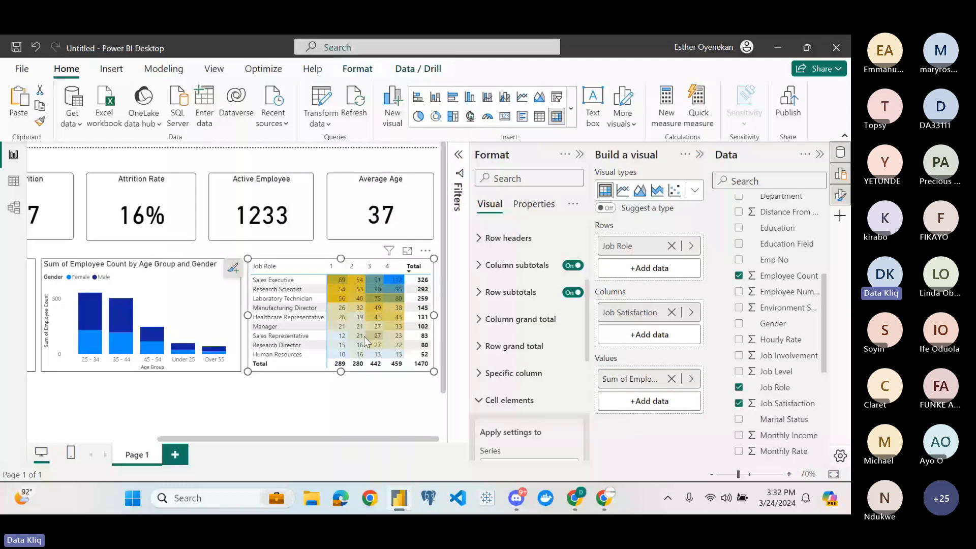
click(316, 431)
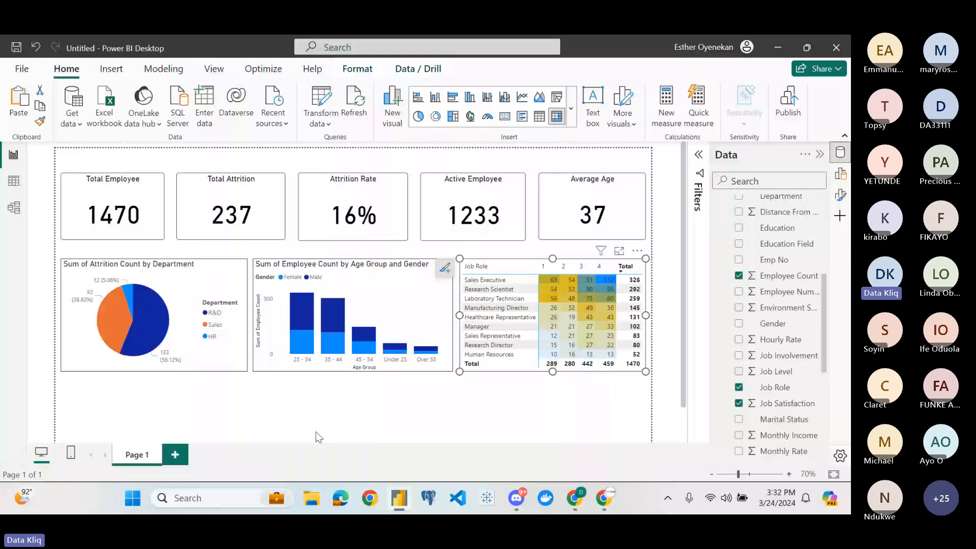
Switch to the Teams meeting, allow the microphone for the first attendee with a raised hand, and return to Power BI Desktop
mouse_move(575, 498)
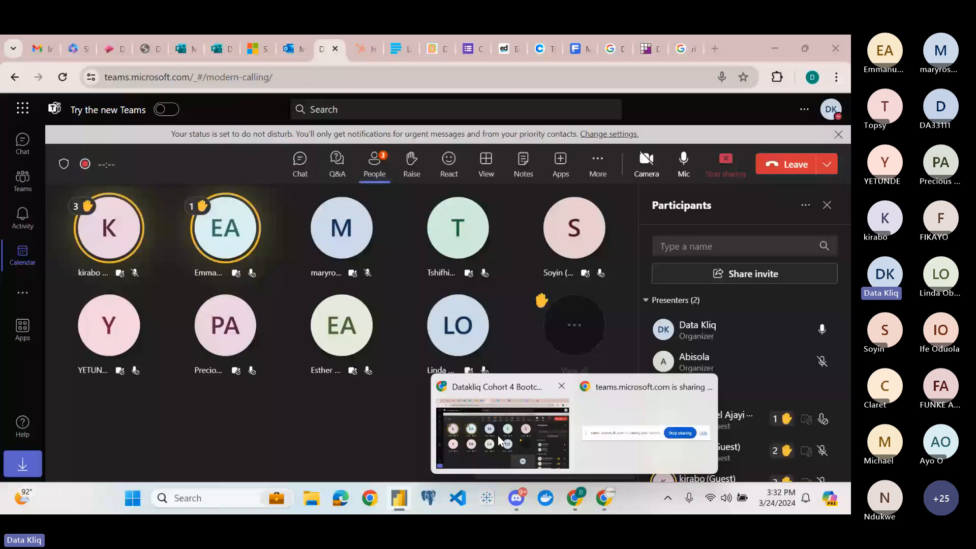
click(500, 441)
scroll(823, 330, down, 2)
click(821, 330)
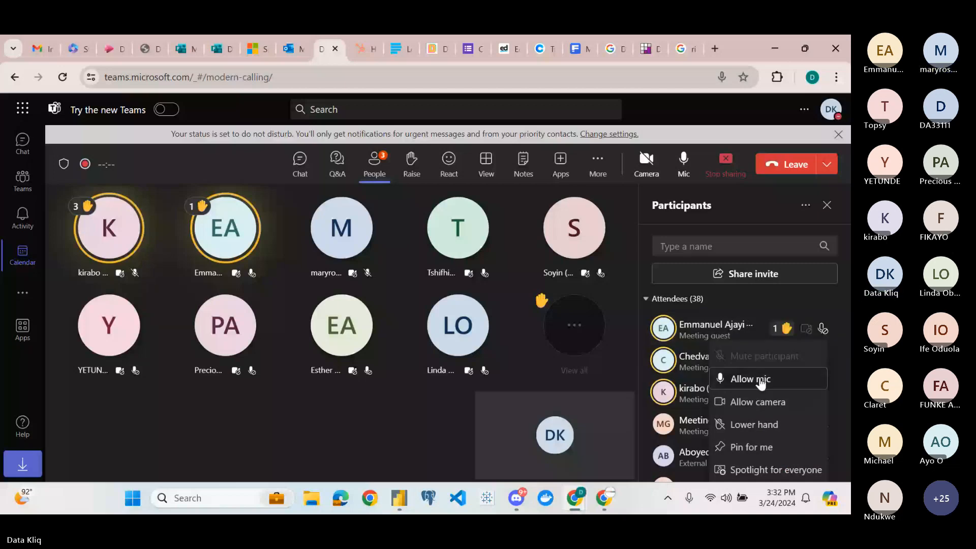
click(761, 379)
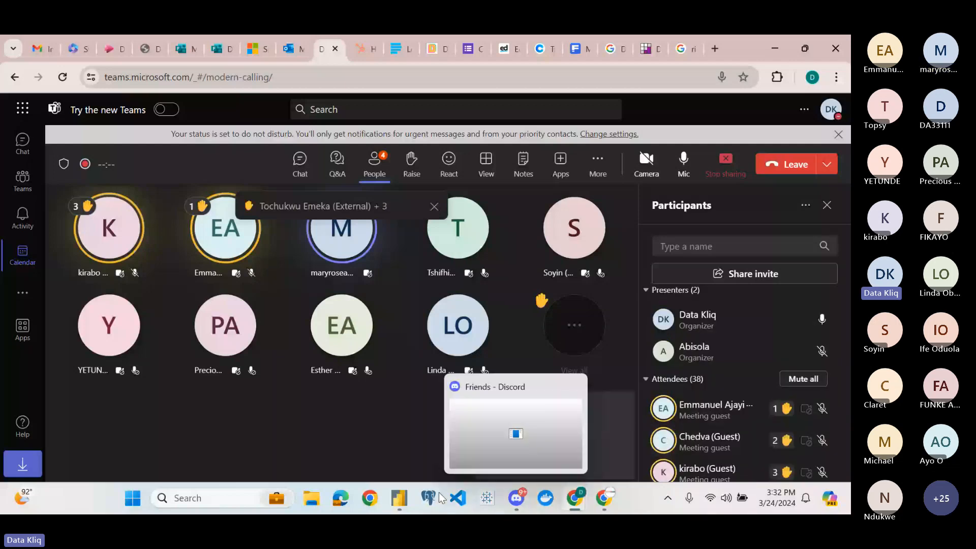
mouse_move(399, 497)
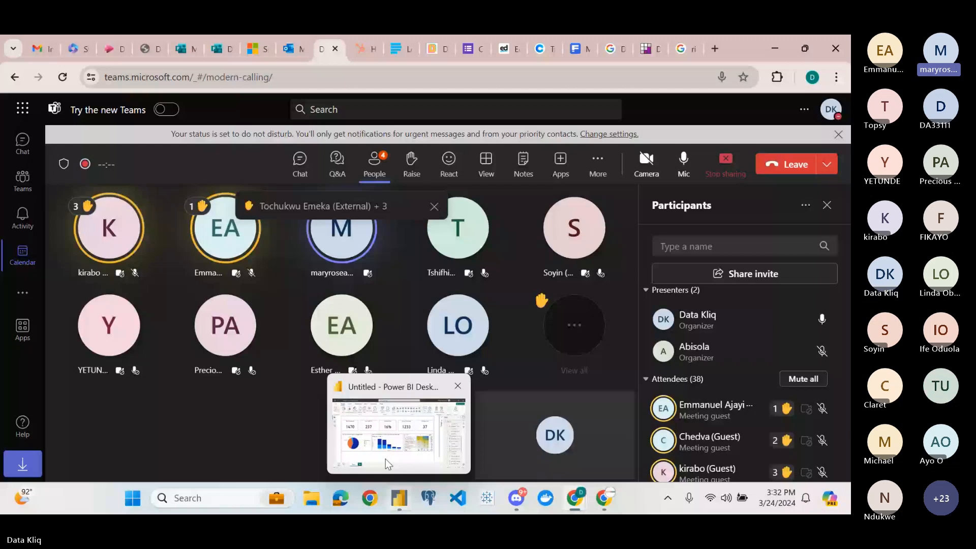
click(385, 459)
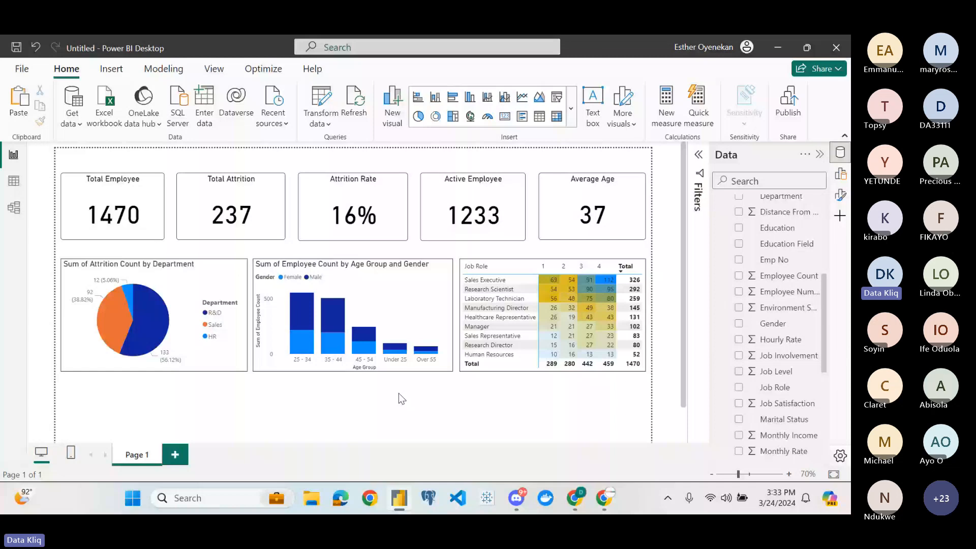
Open the conditional background color settings for the Sum of Employee Count values in the Job Role matrix
mouse_move(636, 252)
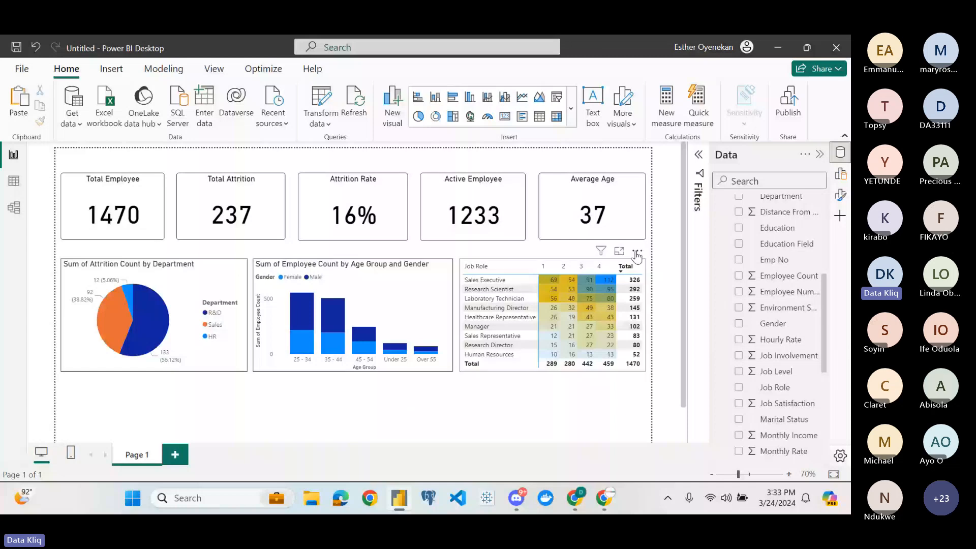
click(841, 197)
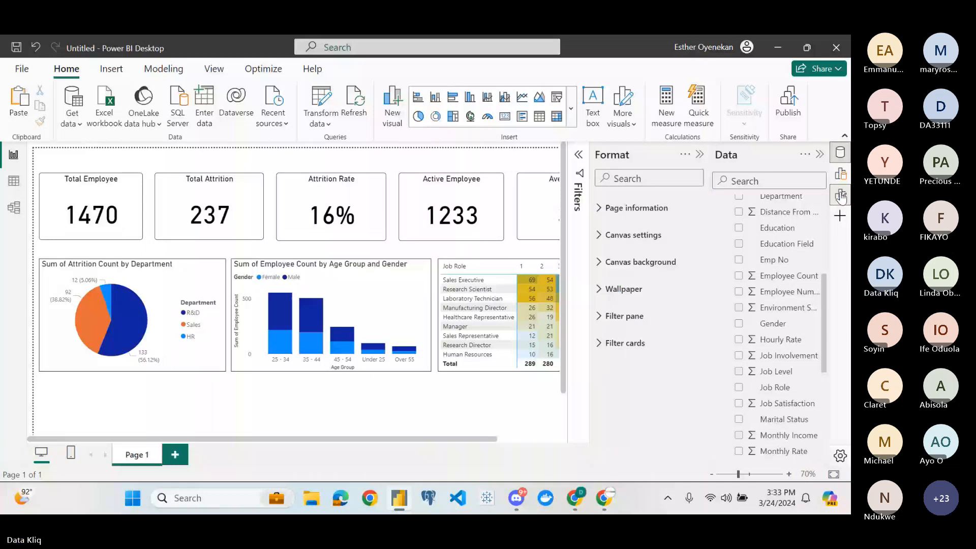
click(842, 197)
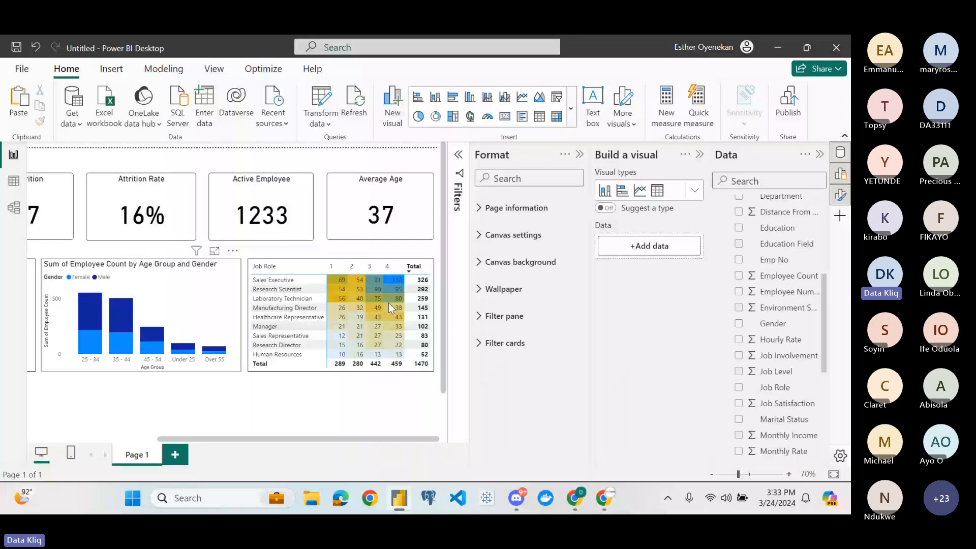
click(426, 251)
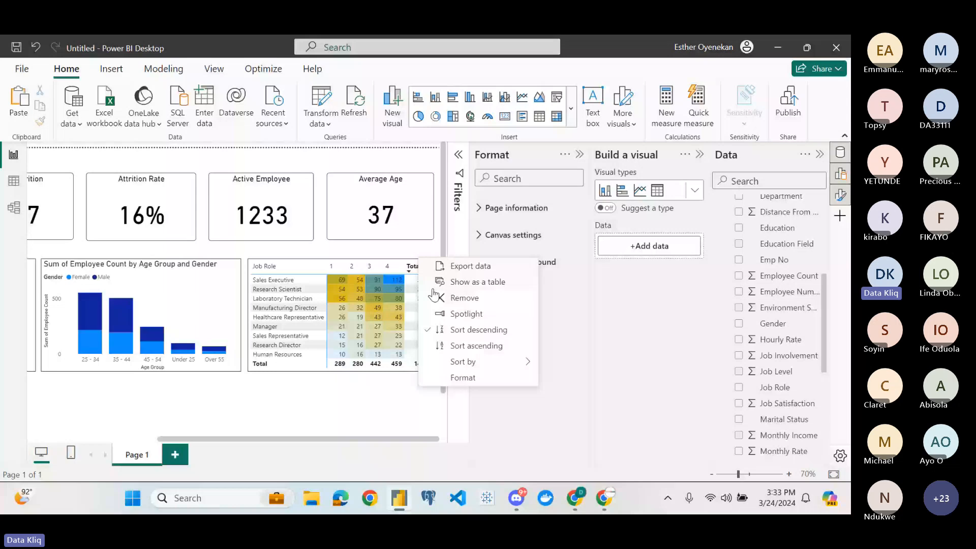
scroll(434, 295, down, 1)
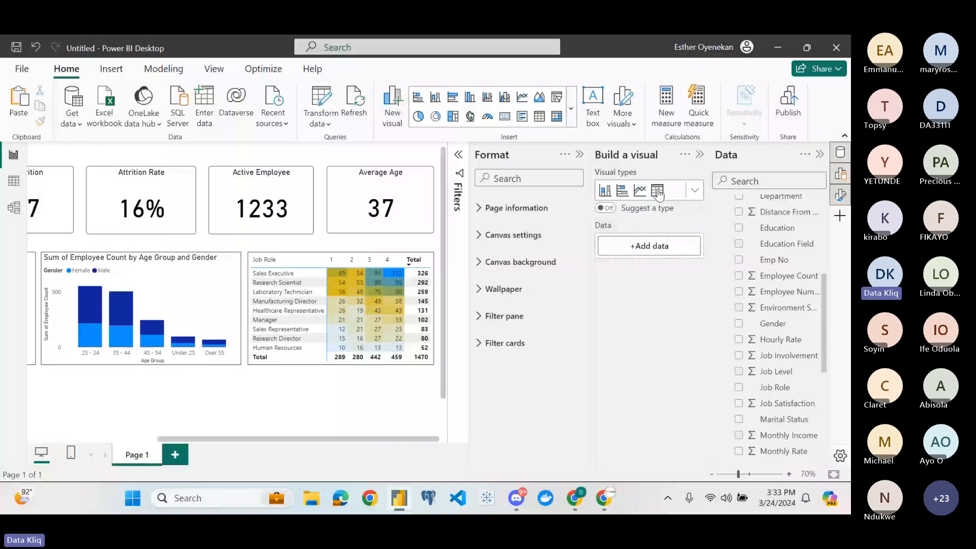
click(842, 195)
click(469, 360)
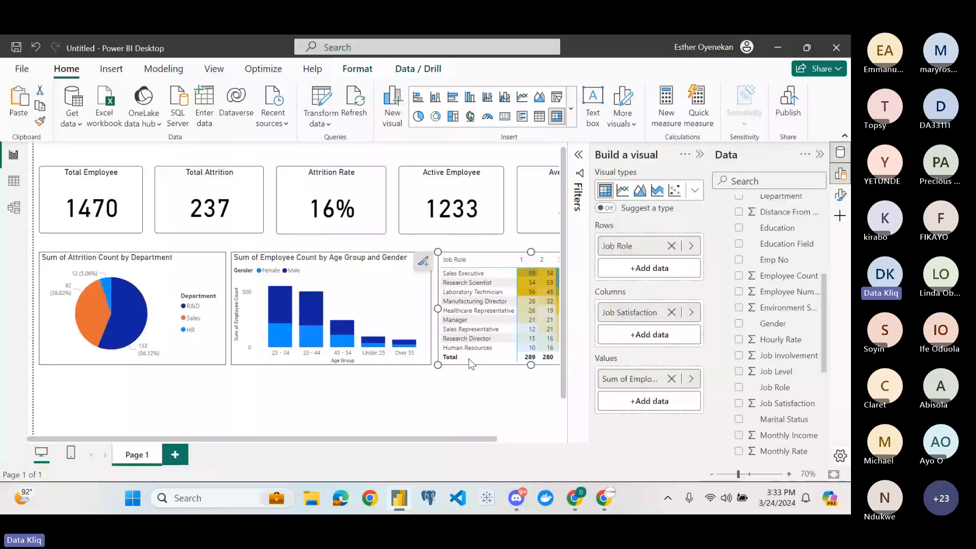
click(841, 195)
scroll(514, 396, down, 3)
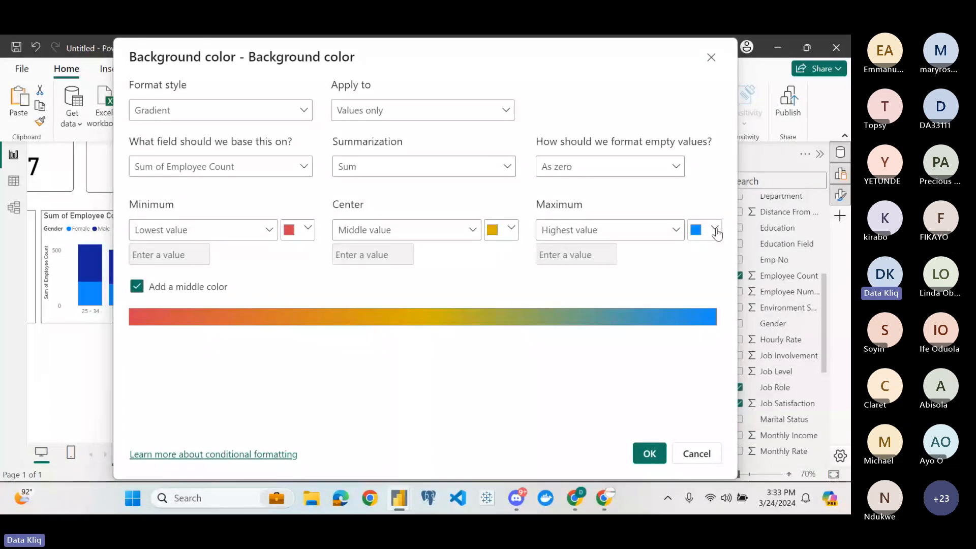
Set the background gradient's maximum color to the custom green #0BD54E
click(715, 231)
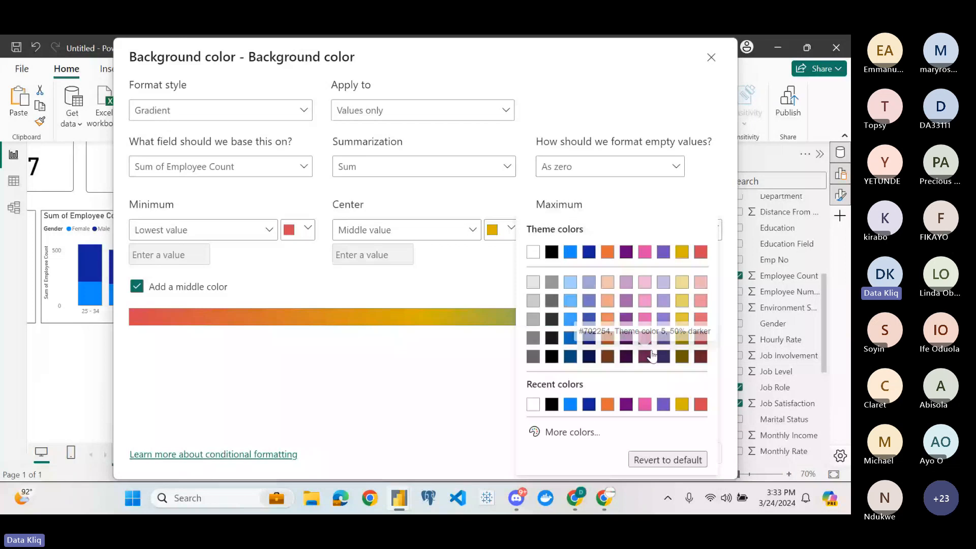
click(573, 432)
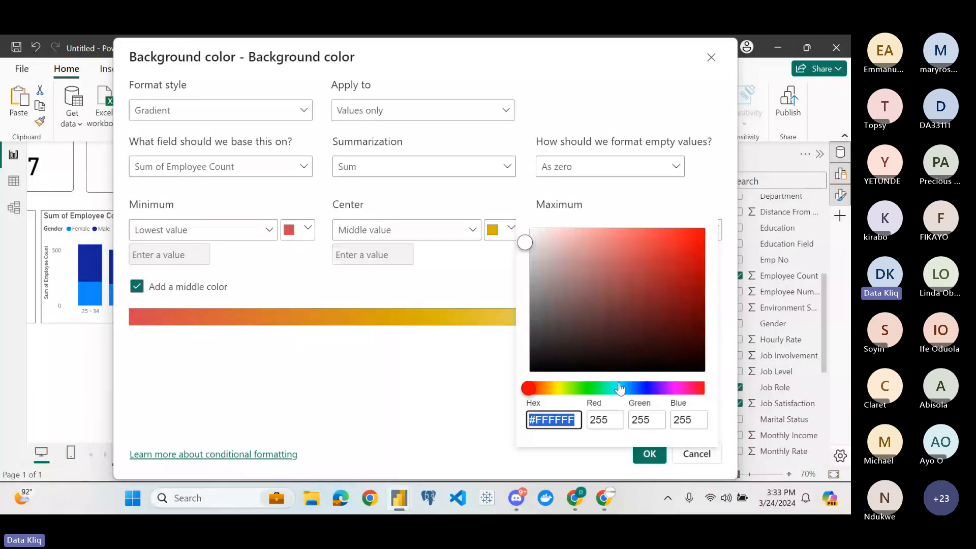
drag(619, 389, 598, 390)
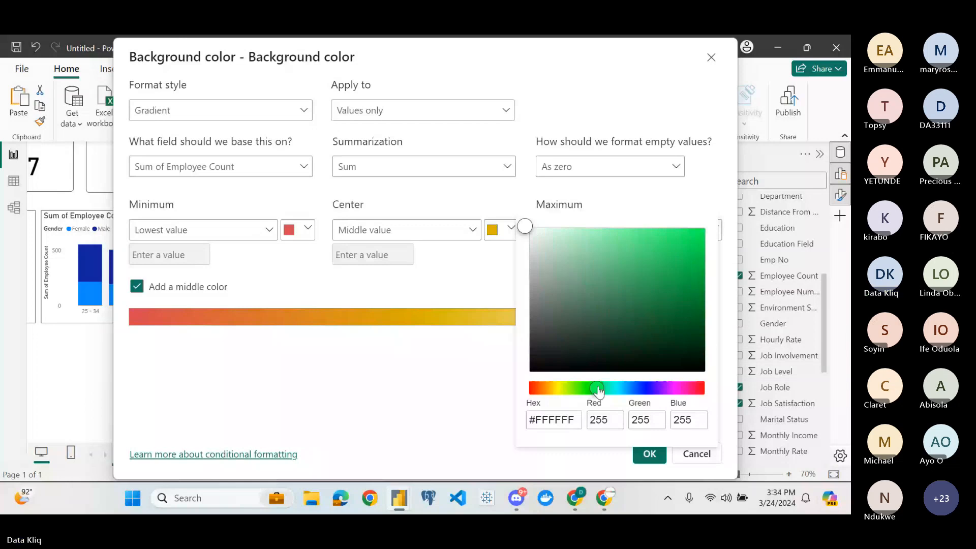
click(691, 249)
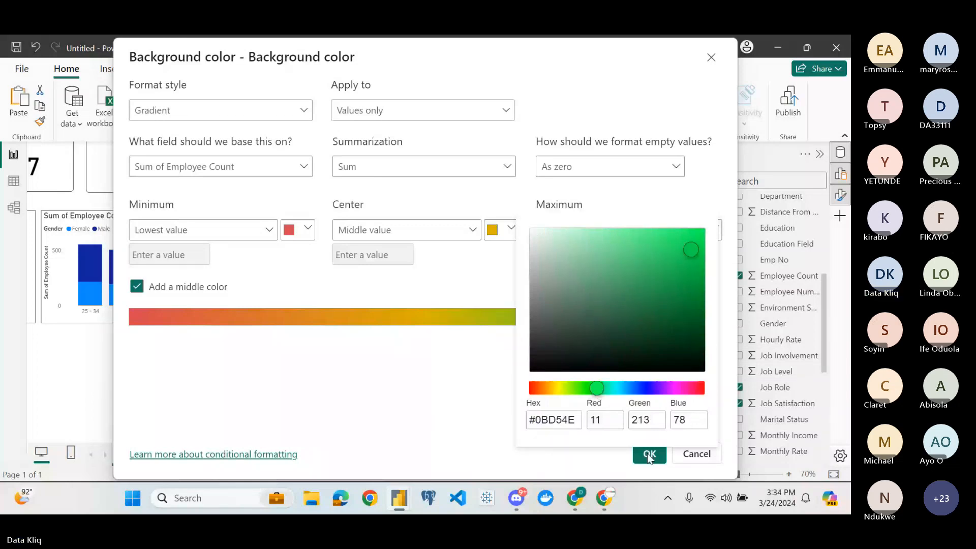
click(415, 414)
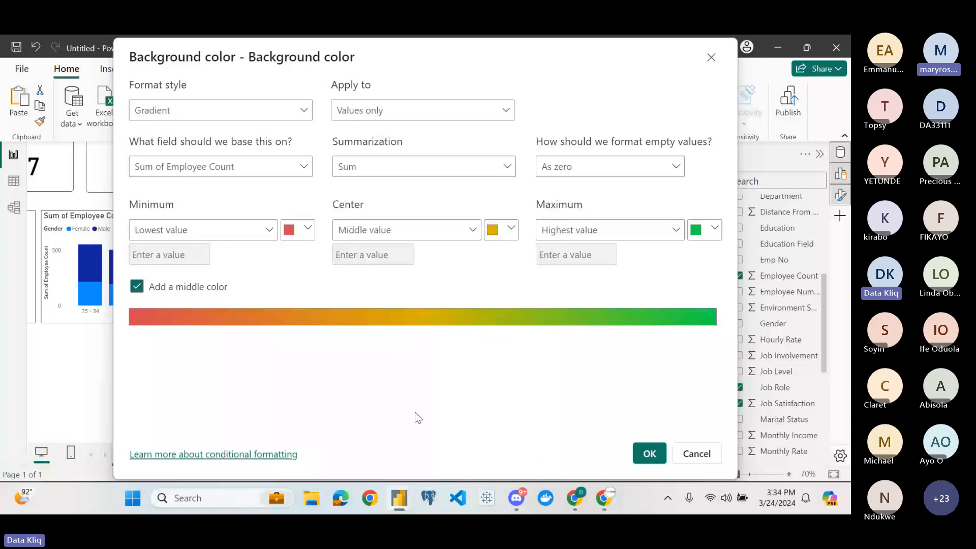
Set the gradient's center color to a lighter yellow theme shade and apply the background formatting to the matrix
click(505, 231)
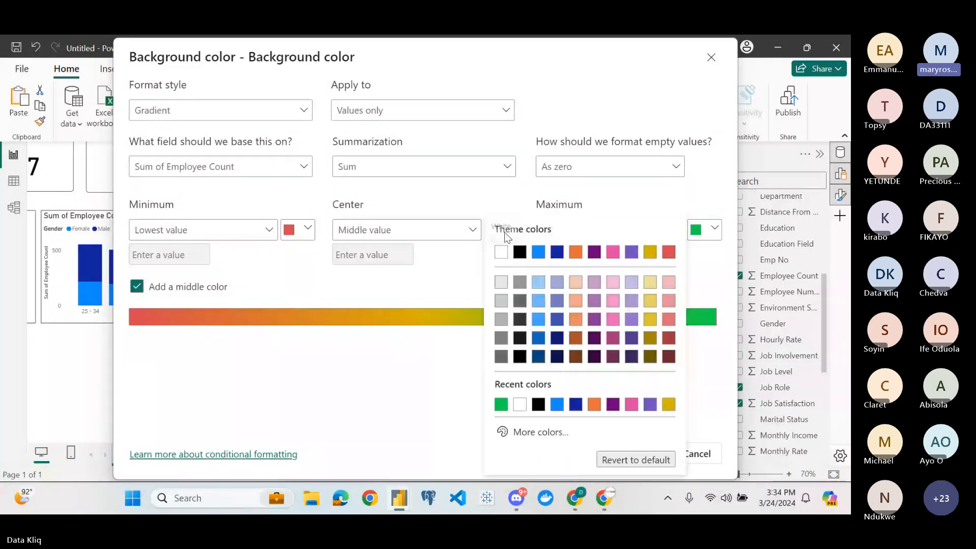
click(653, 305)
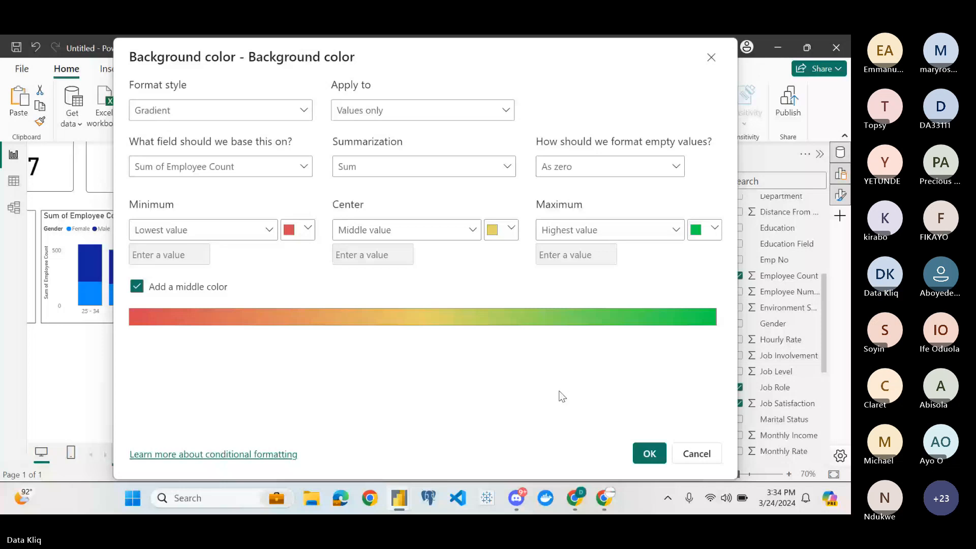
click(647, 459)
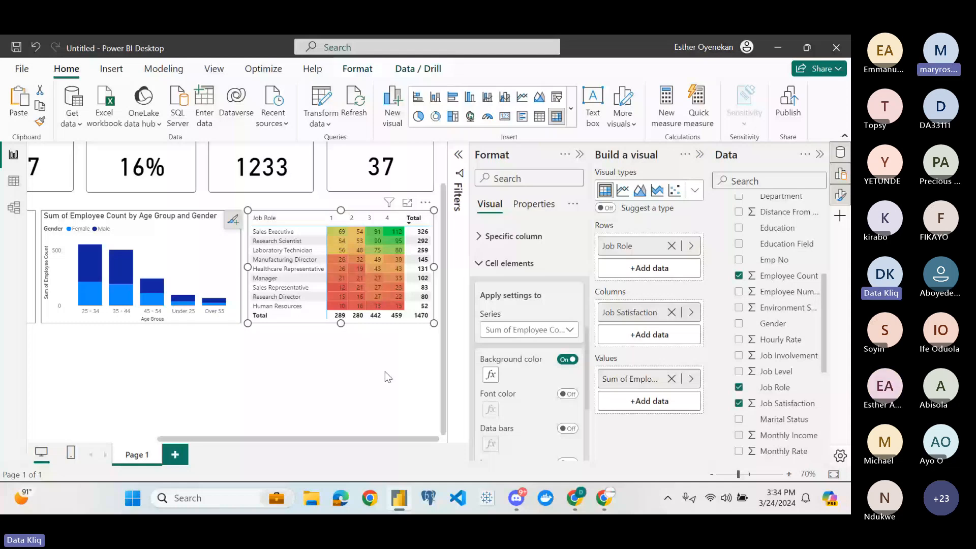
Hide the formatting and visual-building panes and deselect the matrix to show the full dashboard width
click(579, 154)
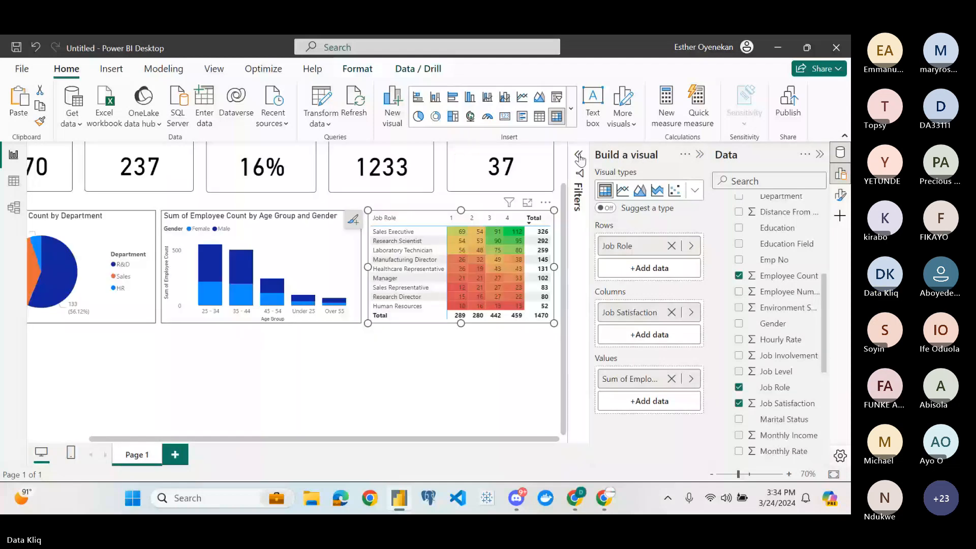
click(700, 155)
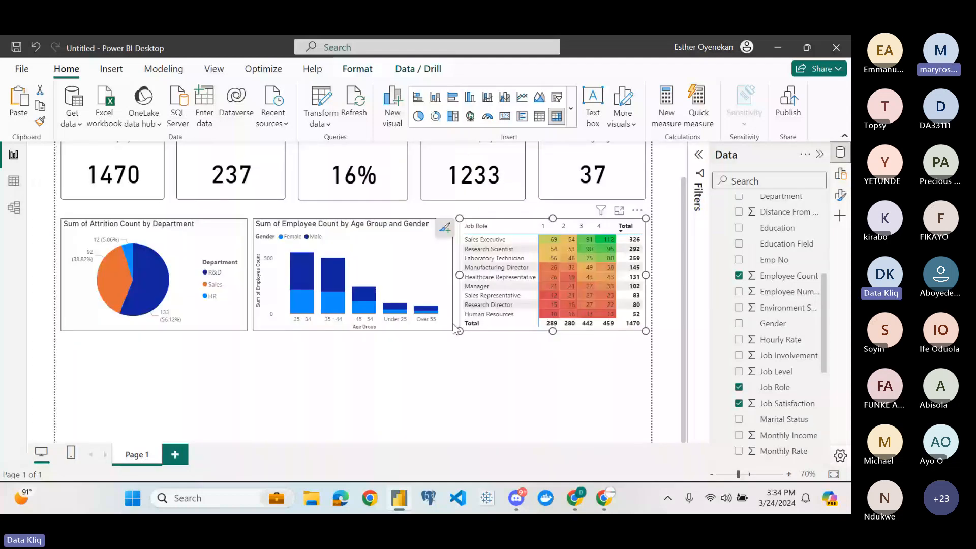
scroll(430, 373, up, 2)
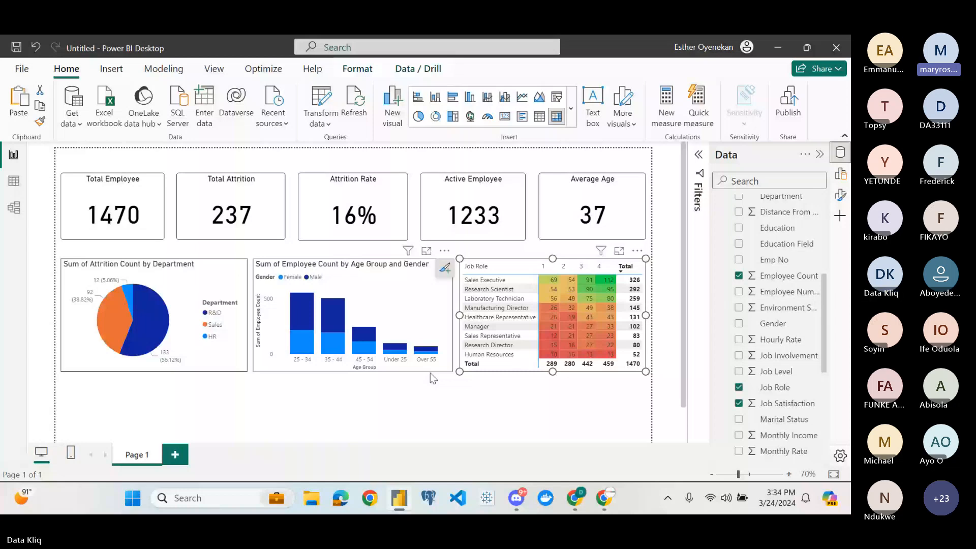
click(423, 400)
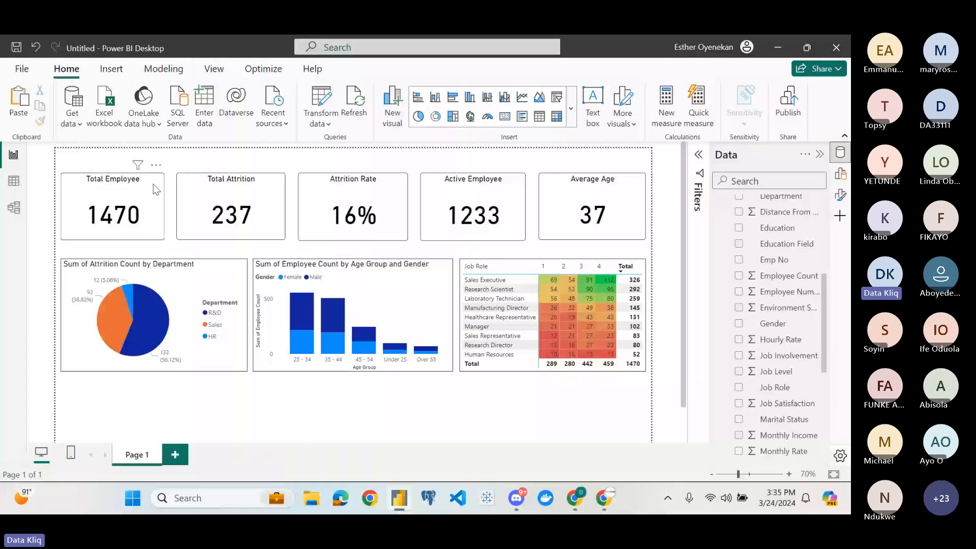
Select the Total Employee card and turn on the report page's gridlines
drag(156, 189, 154, 181)
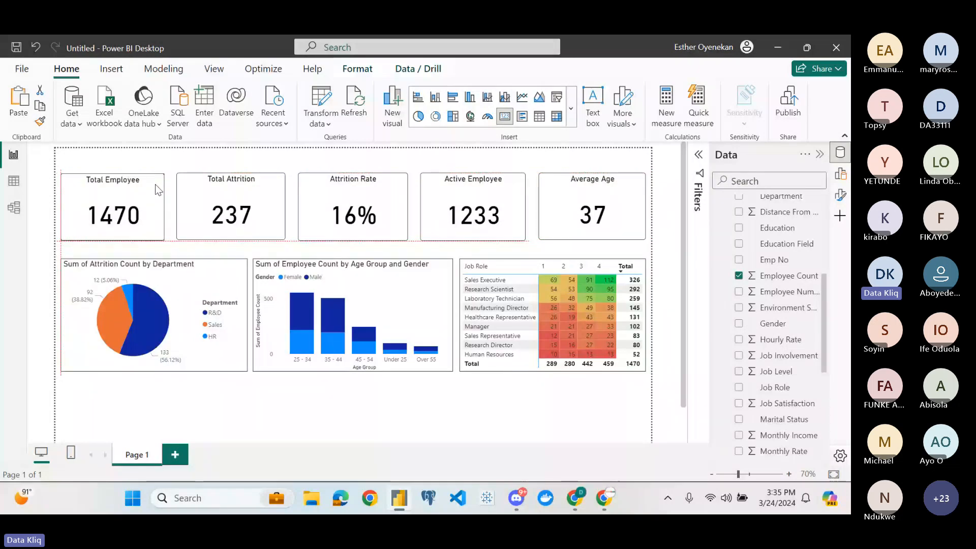
click(158, 189)
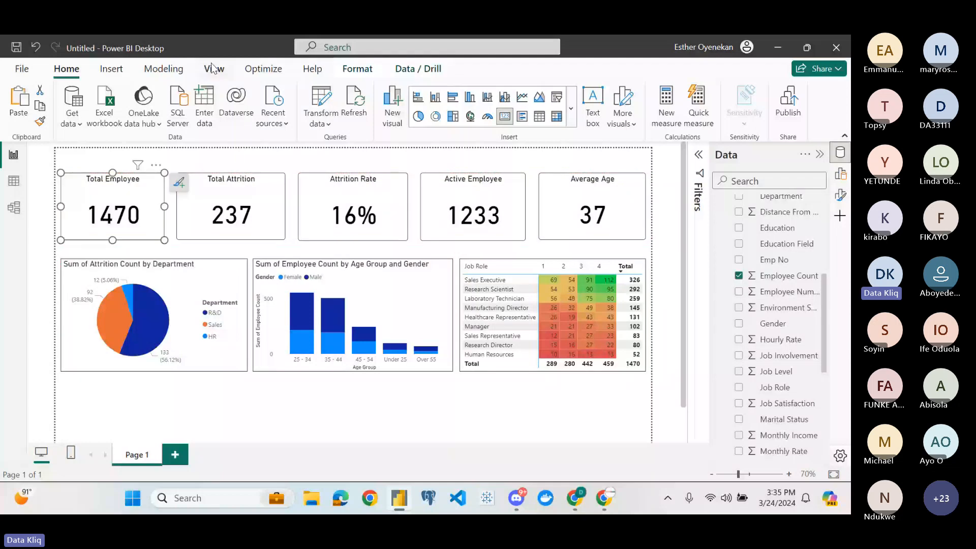
click(212, 69)
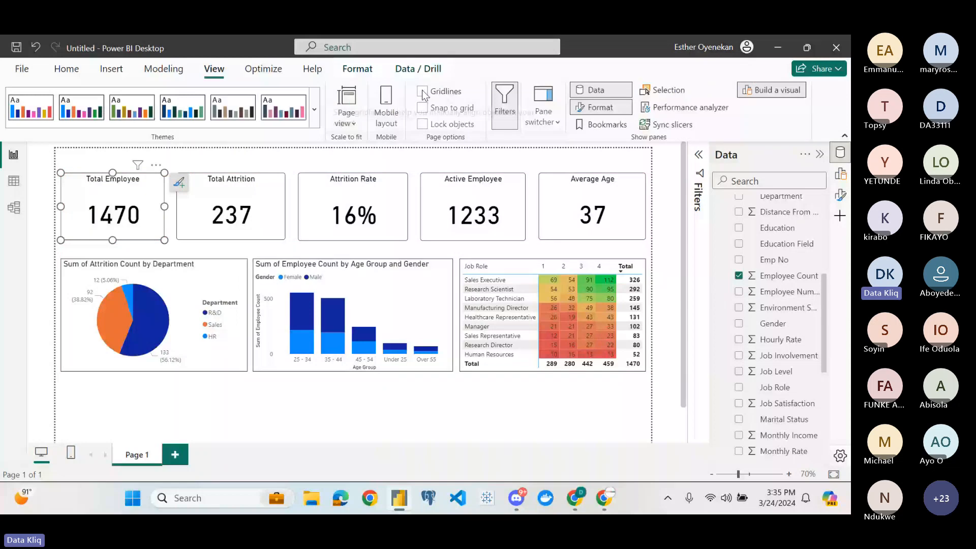
click(422, 91)
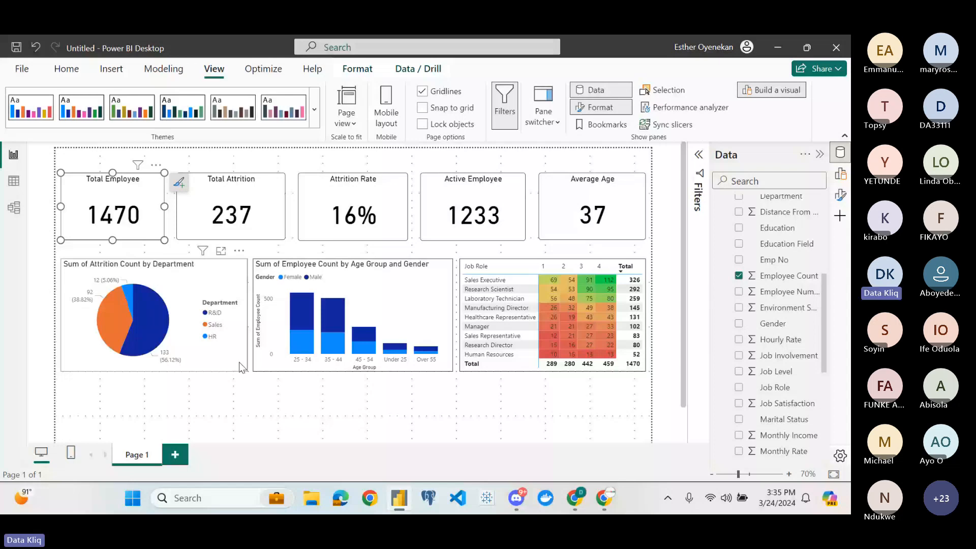
scroll(291, 399, down, 1)
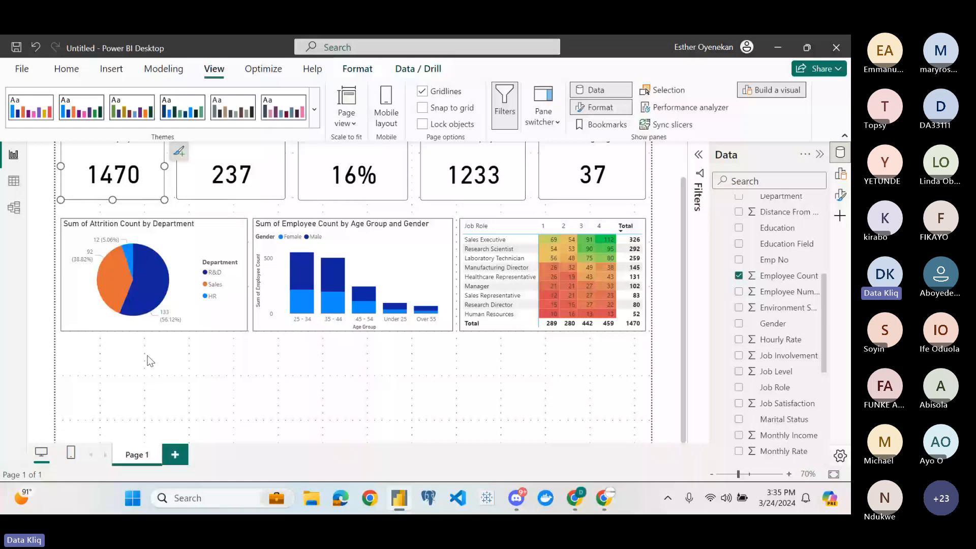
Turn off the report page's gridlines and deselect the Total Employee card
scroll(149, 361, up, 1)
click(427, 97)
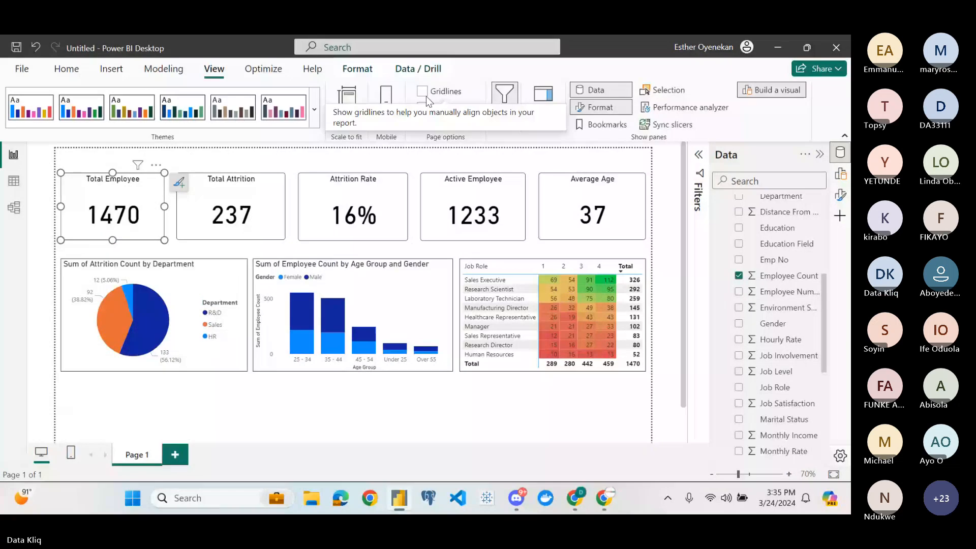
click(67, 69)
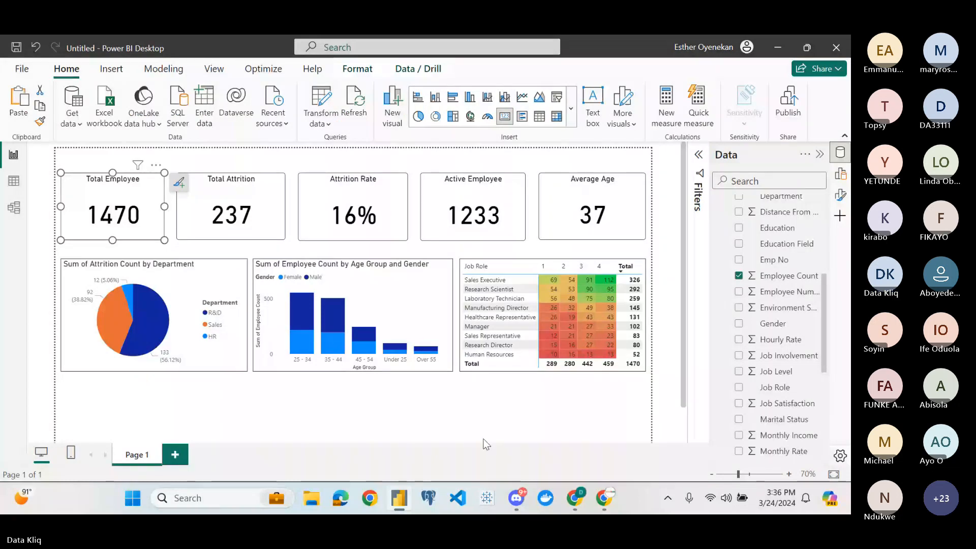
scroll(538, 427, down, 2)
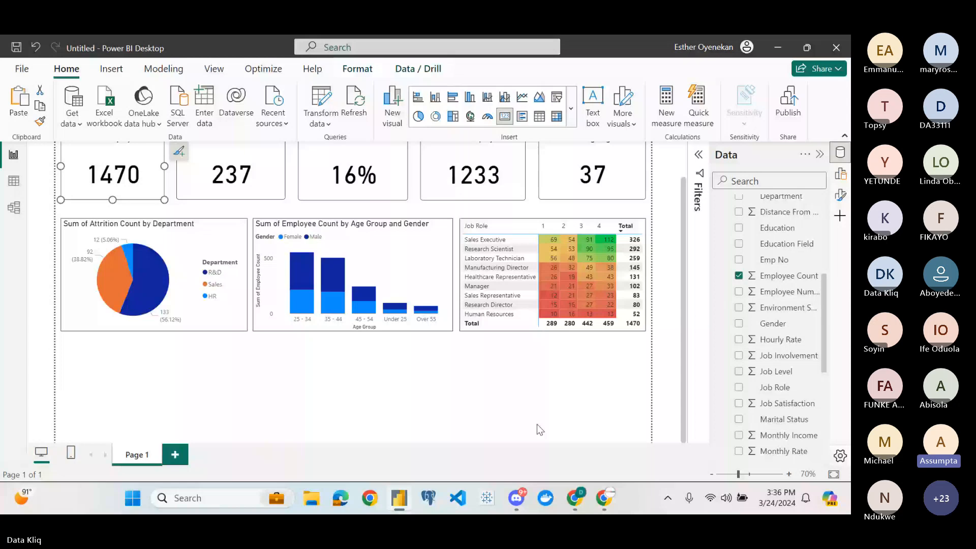
scroll(537, 424, up, 1)
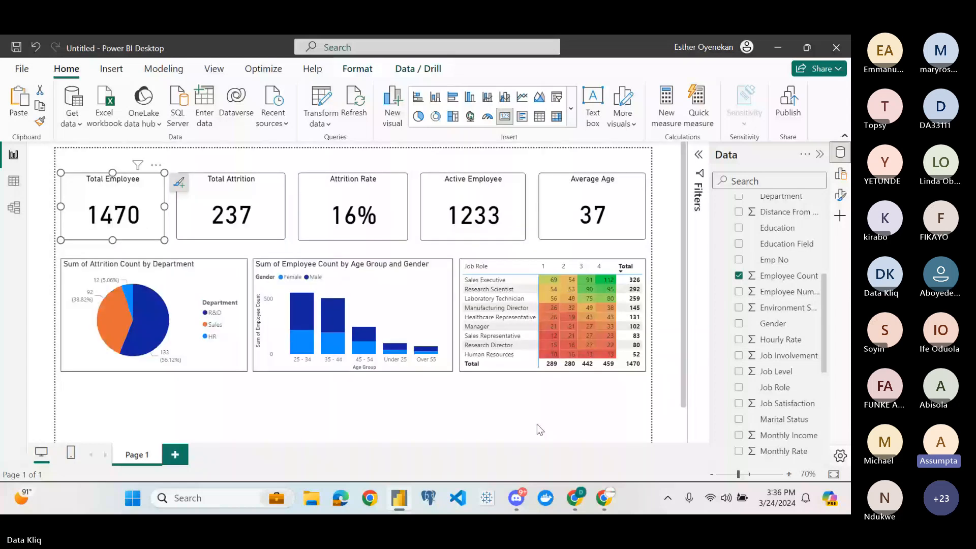
click(537, 424)
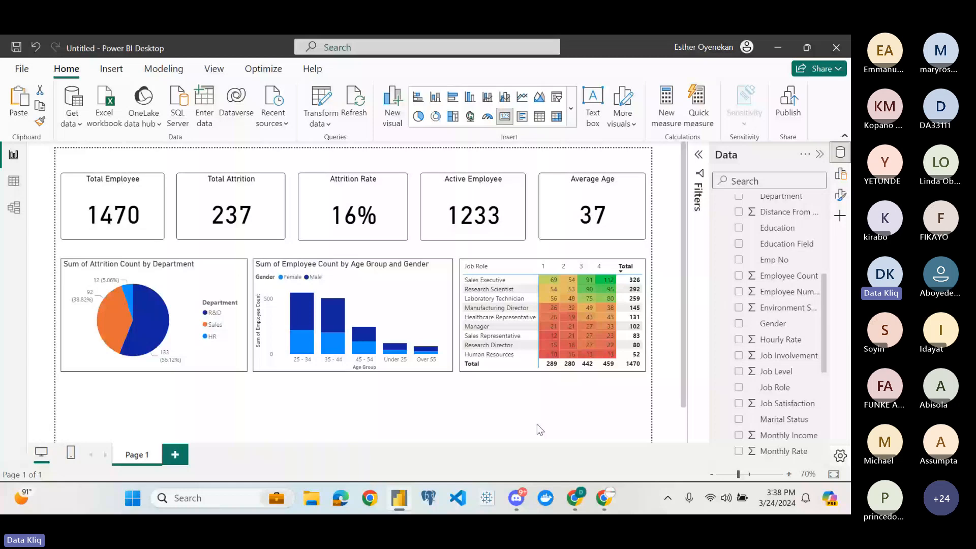
scroll(433, 401, down, 1)
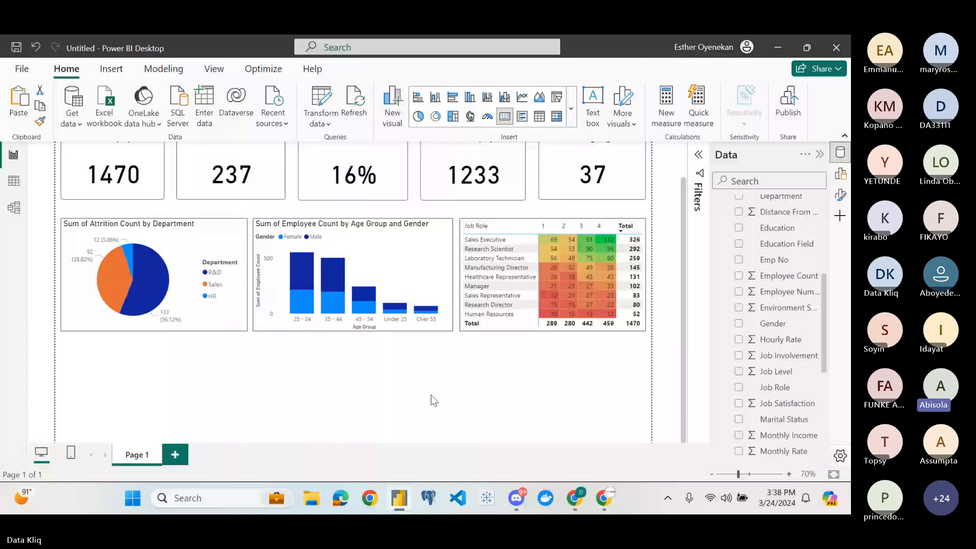
scroll(432, 400, up, 2)
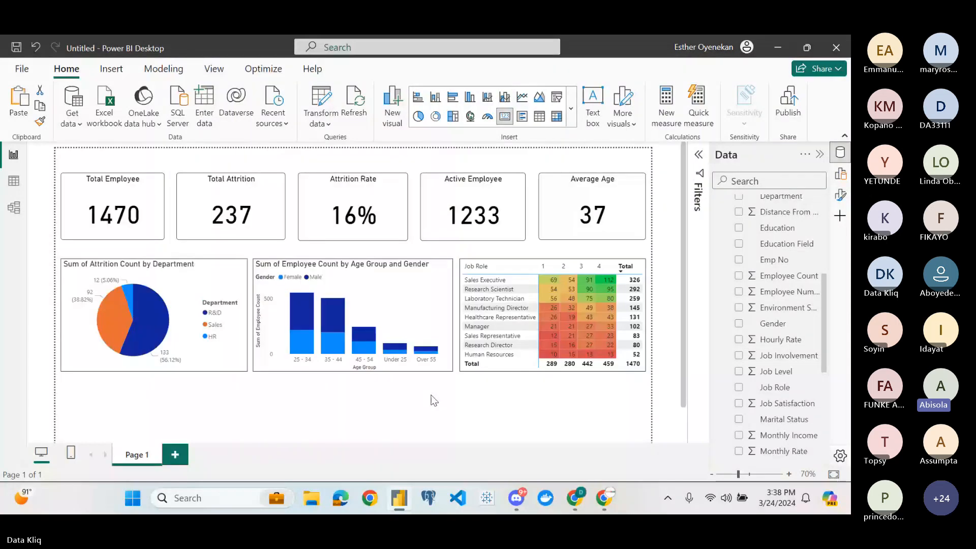
scroll(433, 400, down, 1)
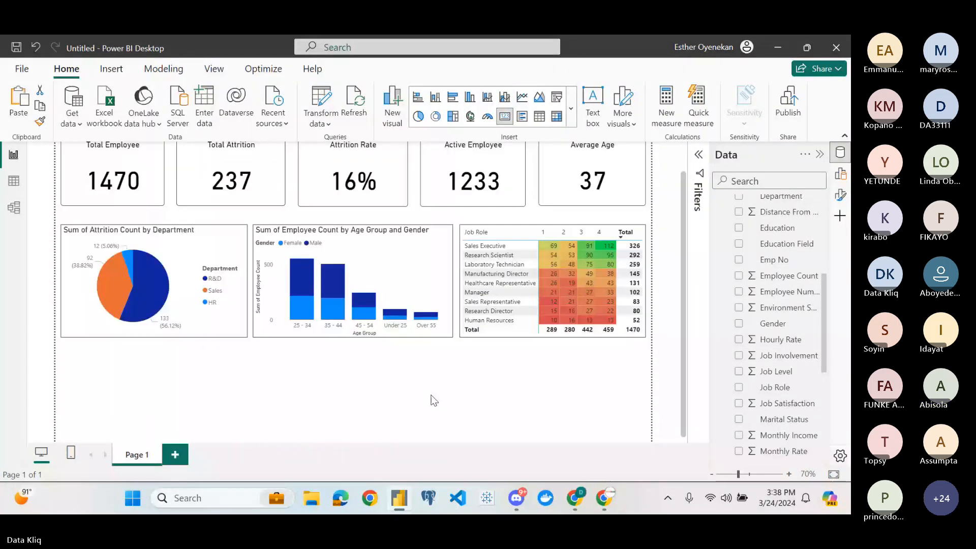
scroll(432, 400, up, 1)
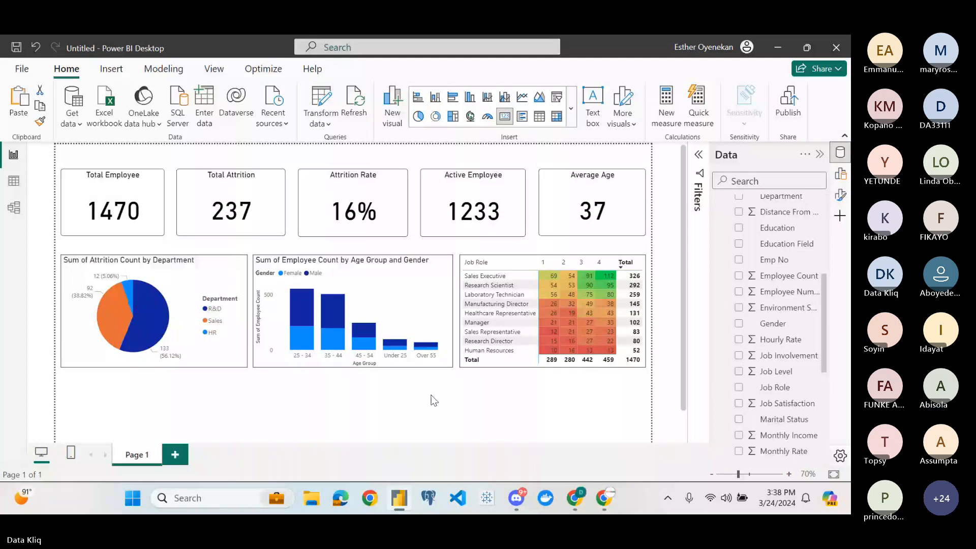
scroll(433, 400, up, 1)
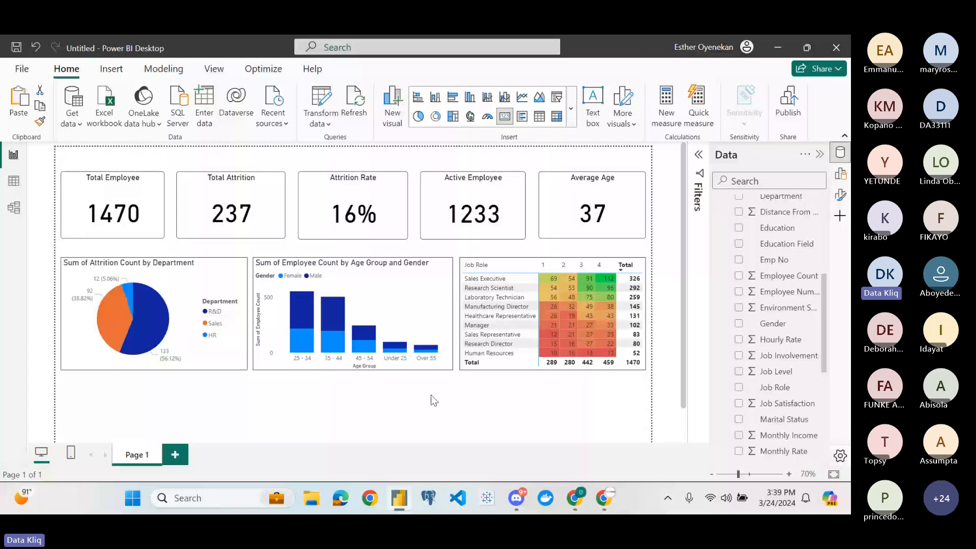
Add a stacked bar chart below the pie chart, with Education Field on the Y-axis and Attrition Count on the X-axis
scroll(434, 401, down, 1)
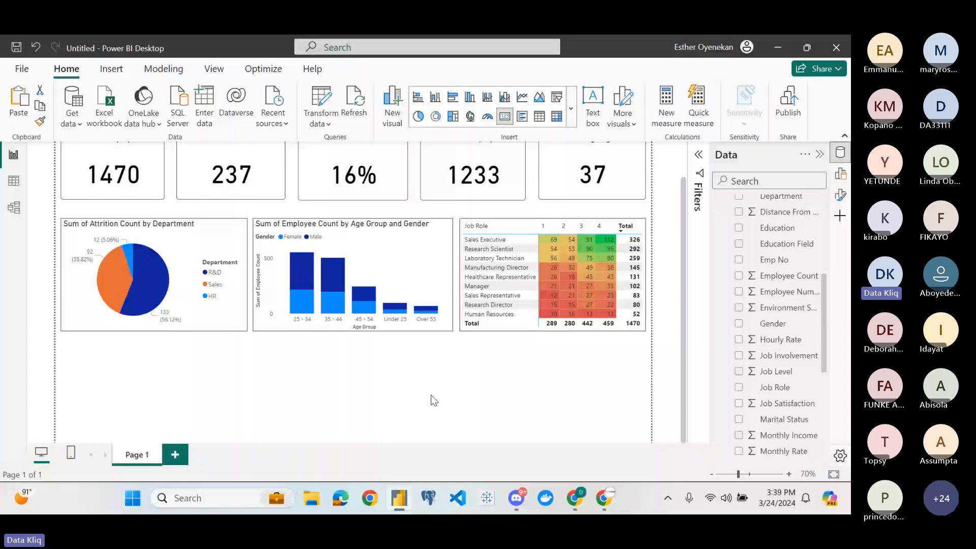
click(418, 97)
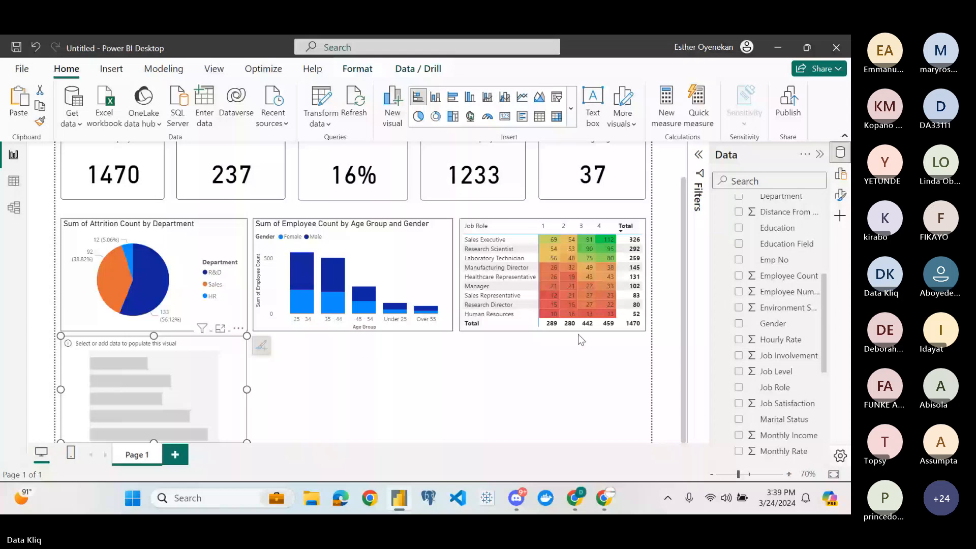
click(841, 177)
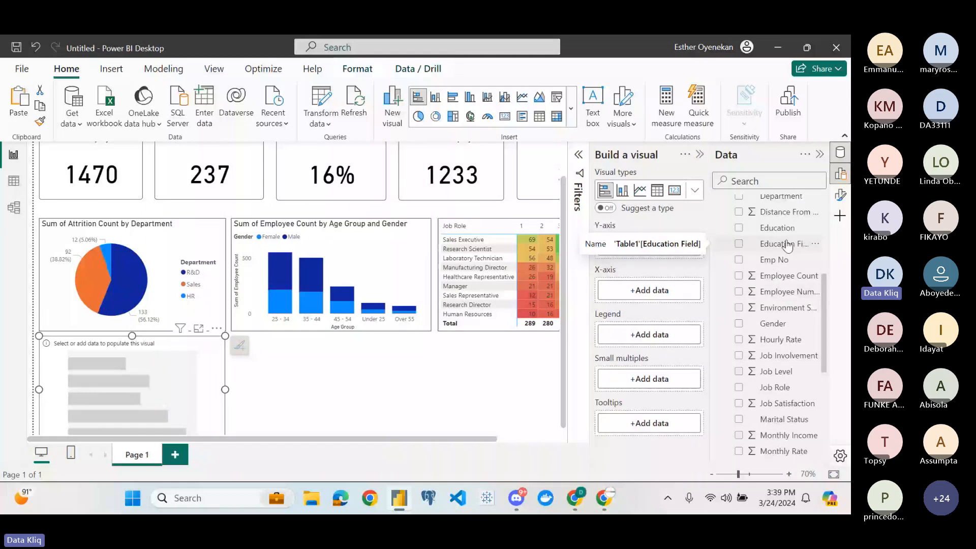
drag(788, 245, 666, 248)
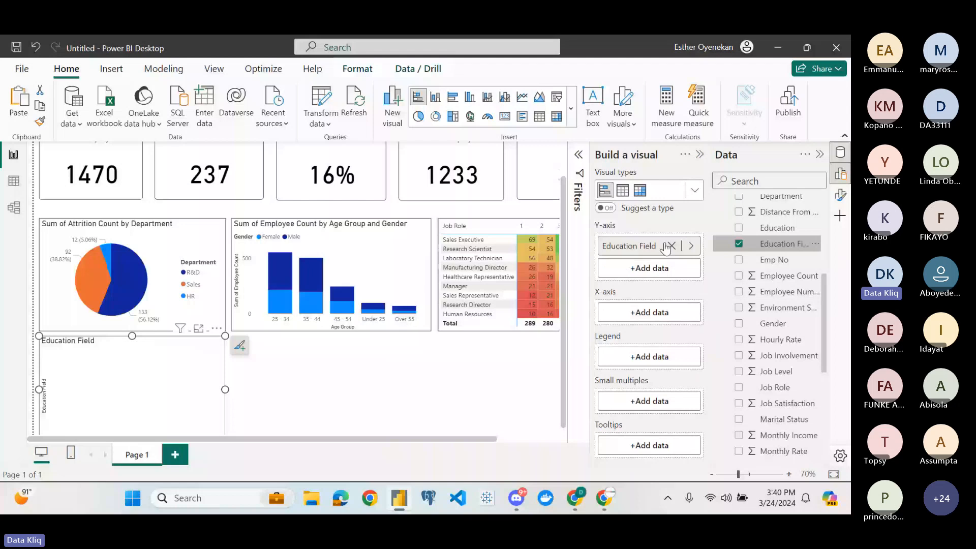
scroll(459, 366, down, 1)
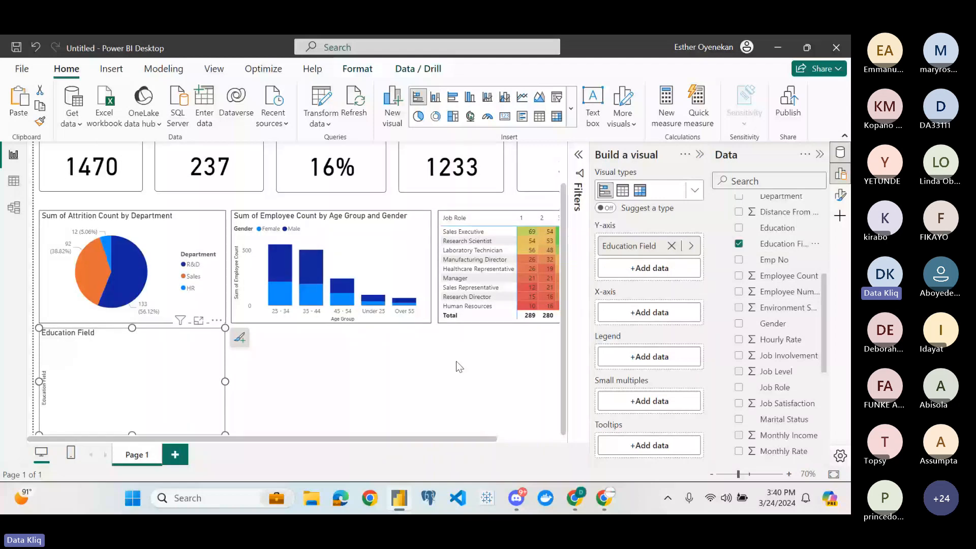
scroll(767, 311, up, 3)
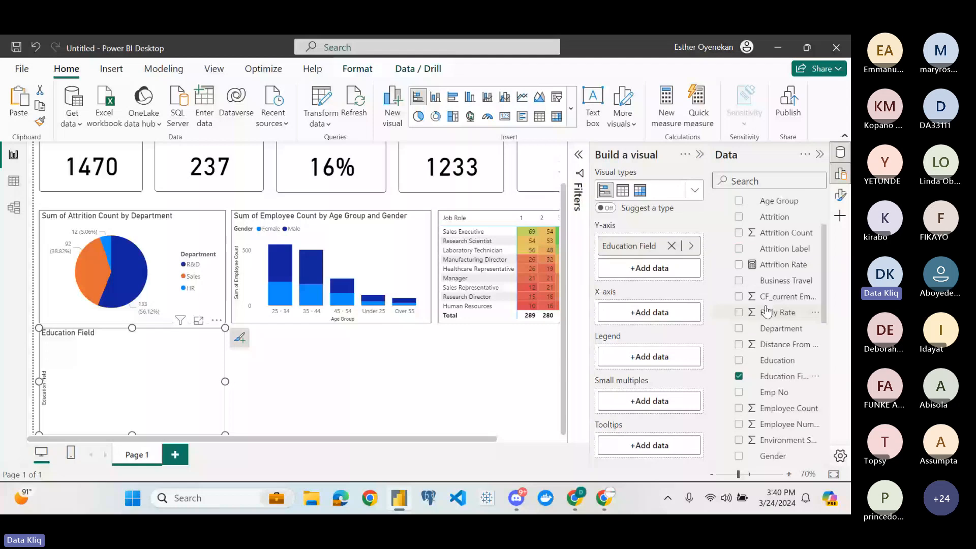
drag(784, 232, 737, 258)
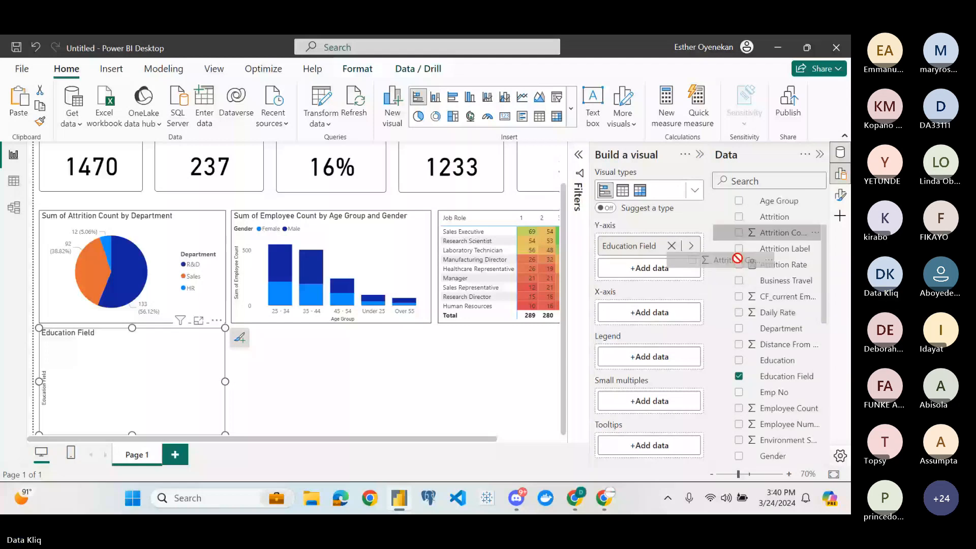
drag(737, 258, 672, 318)
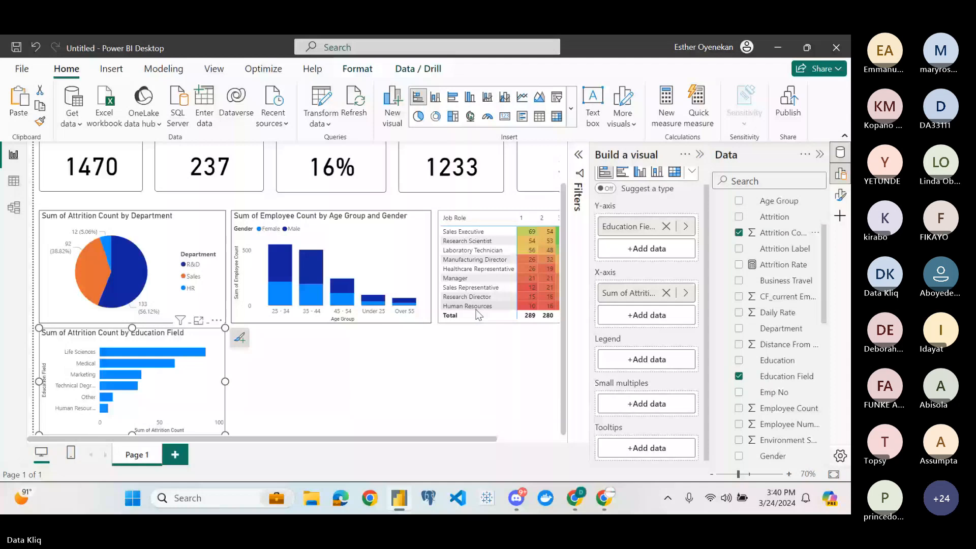
Hide the visual-building pane and set the page zoom to 60% to fit the whole report page
click(700, 154)
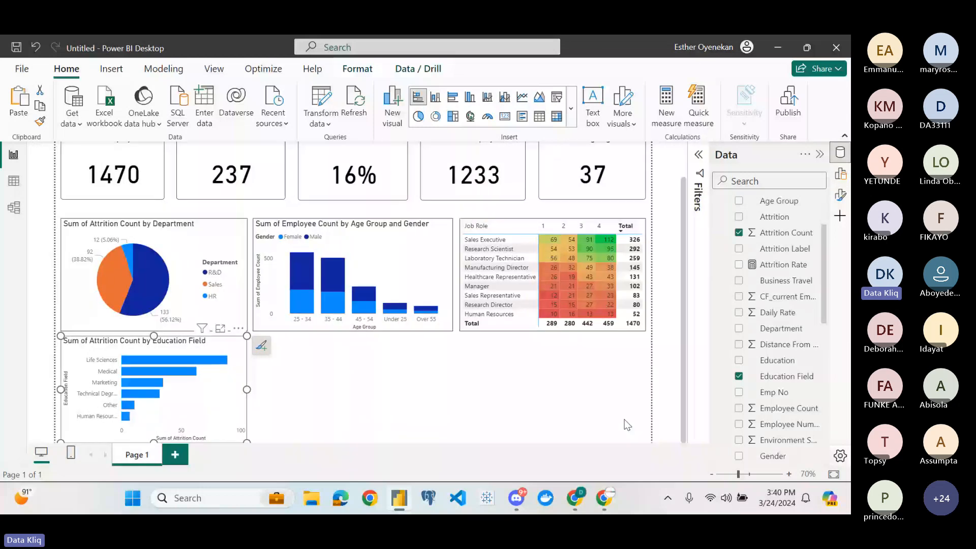
click(713, 475)
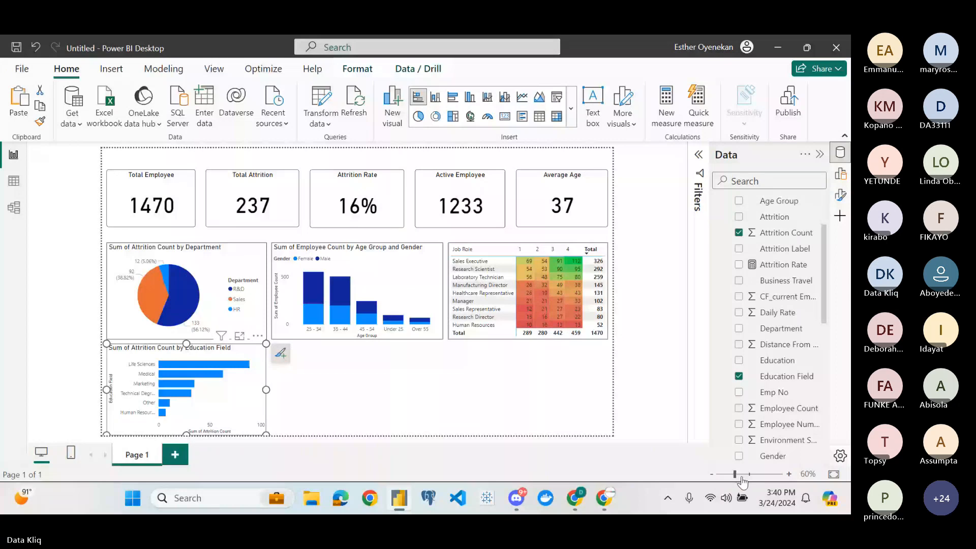
click(741, 475)
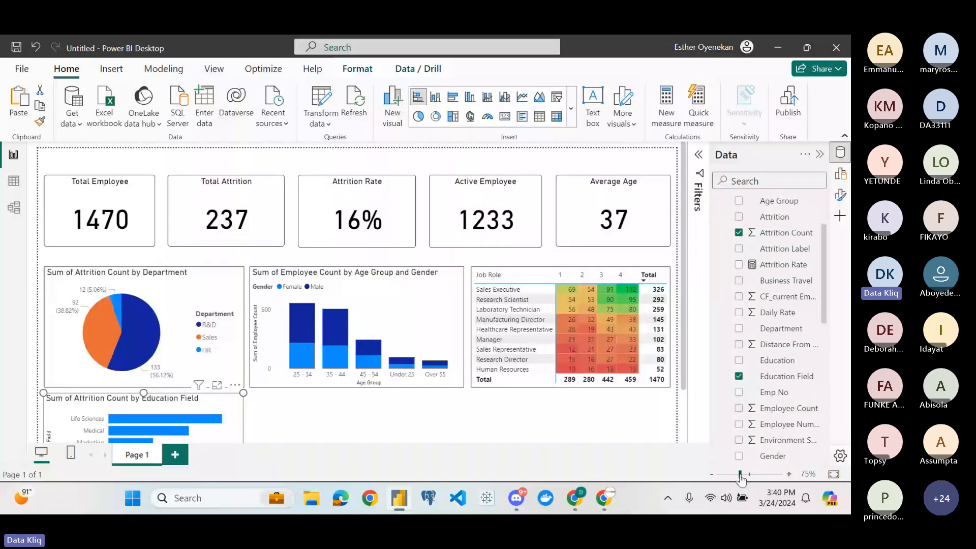
drag(740, 475, 736, 475)
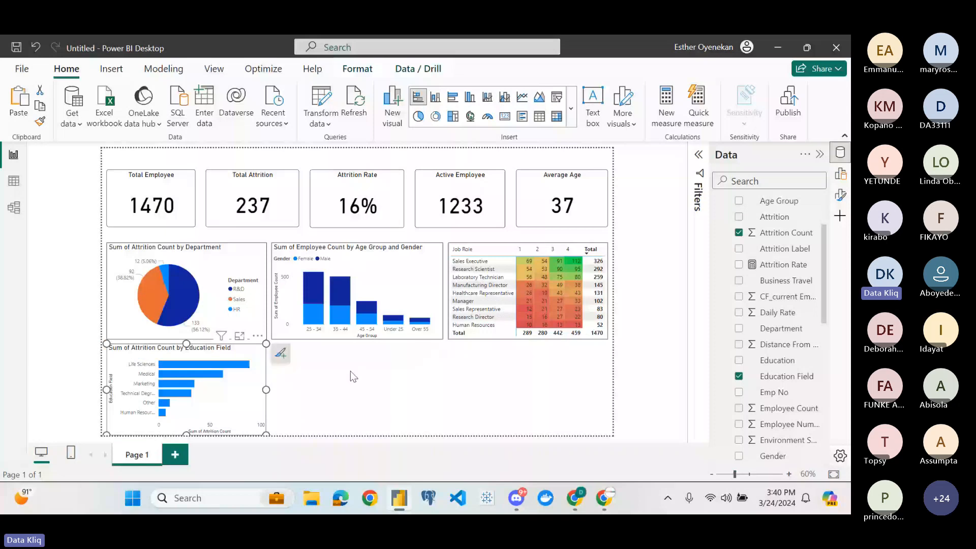
Nudge the pie chart, the age group column chart, the Job Role matrix and the Education Field bar chart slightly upward
click(226, 265)
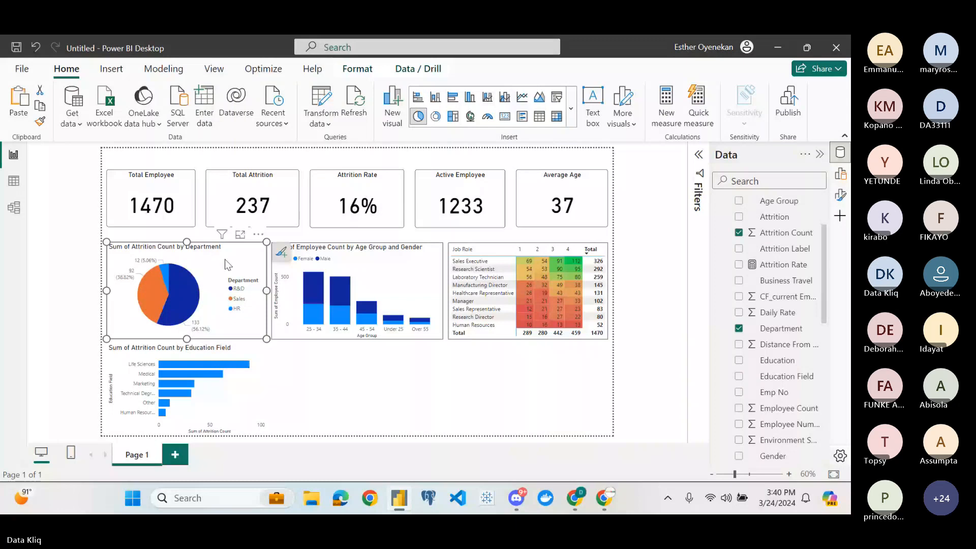
click(356, 254)
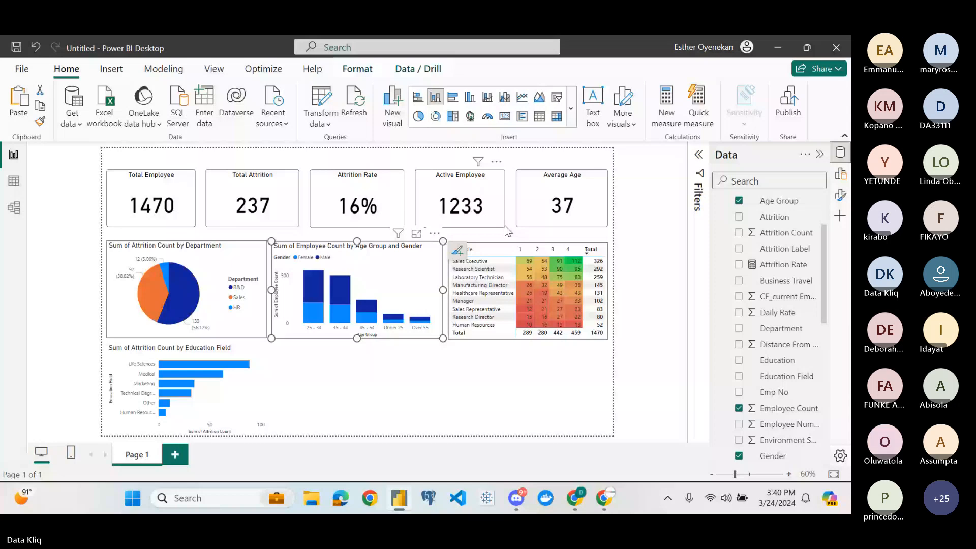
click(515, 249)
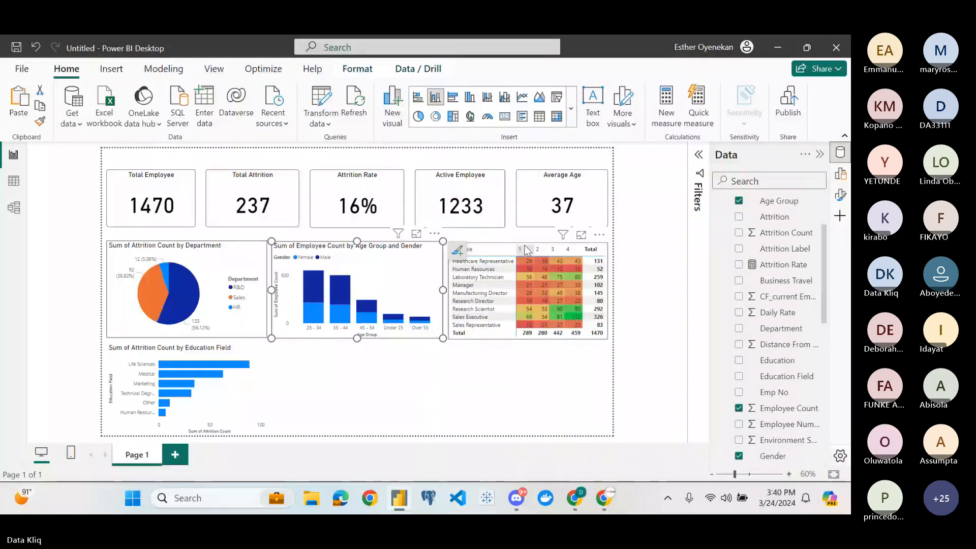
click(527, 251)
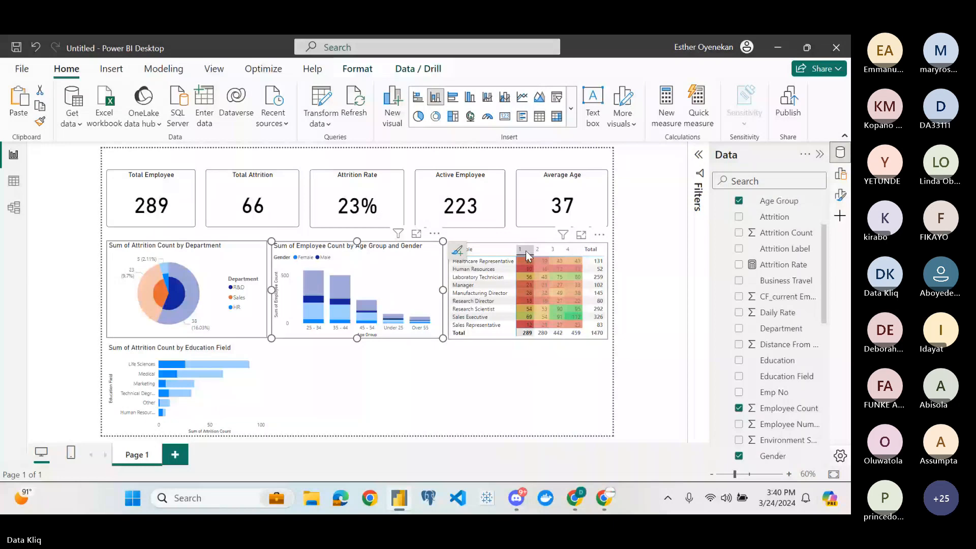
click(526, 251)
click(480, 331)
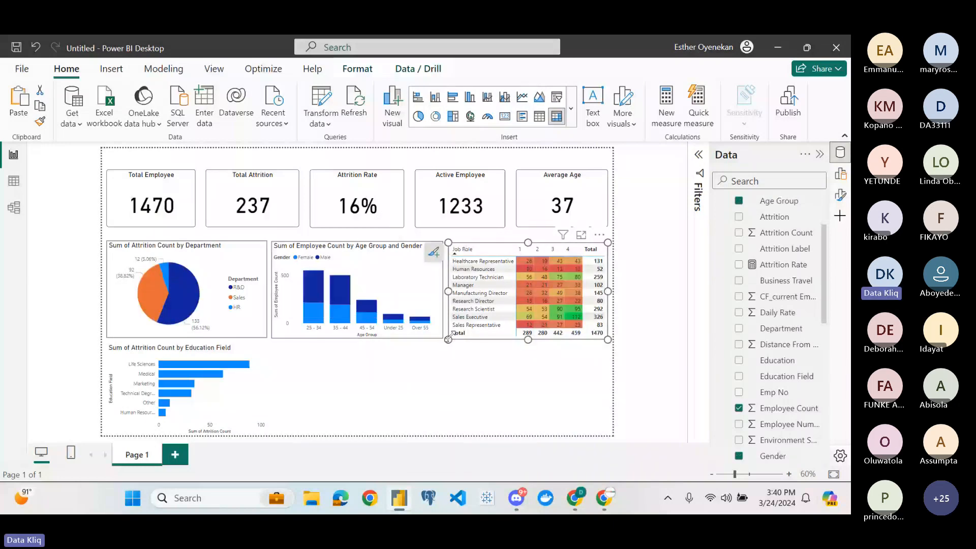
click(255, 355)
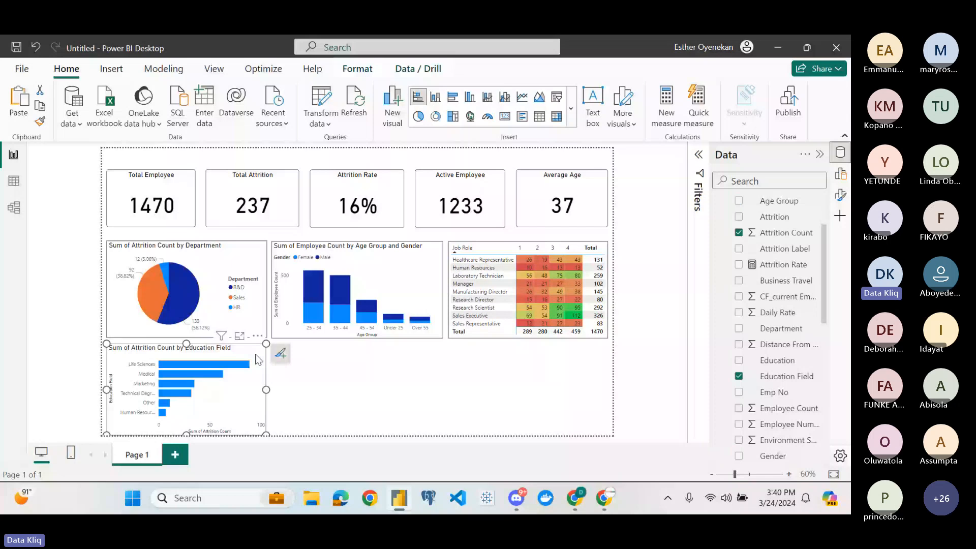
key(Up)
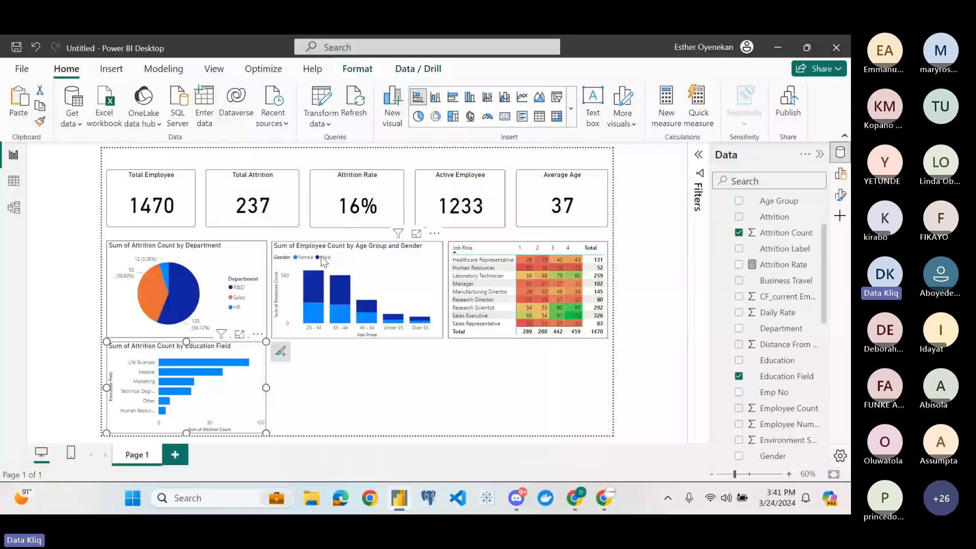
Give the Education Field bar chart a visual border like the pie chart's and deselect it
click(251, 254)
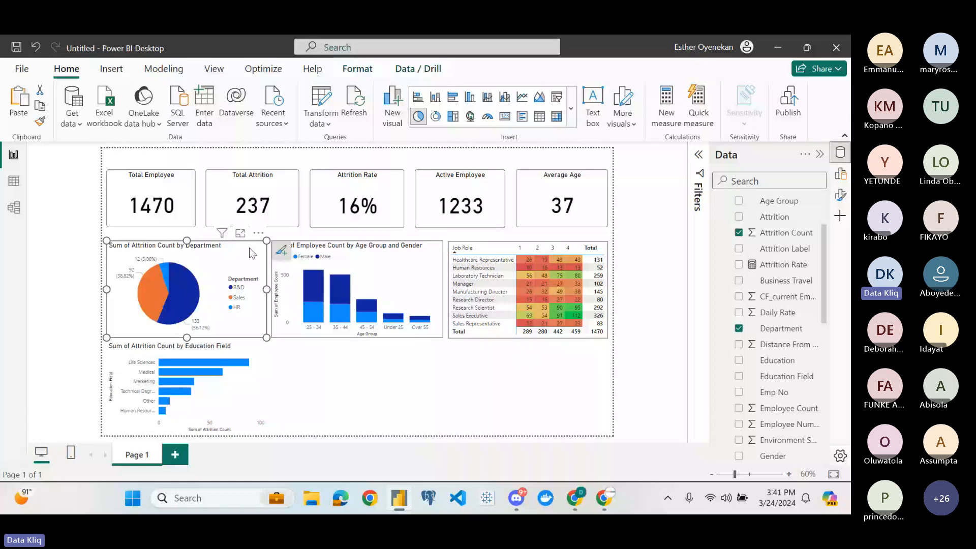
click(255, 357)
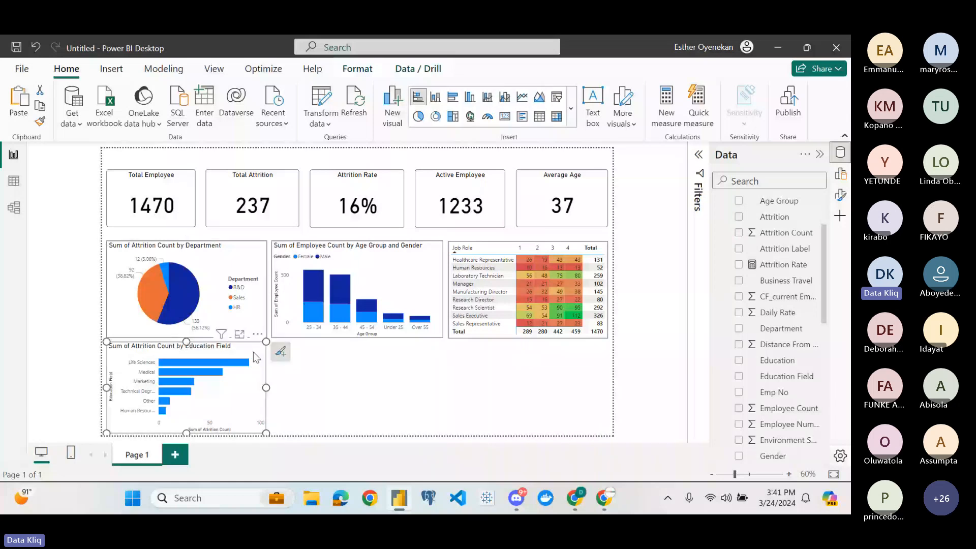
click(841, 196)
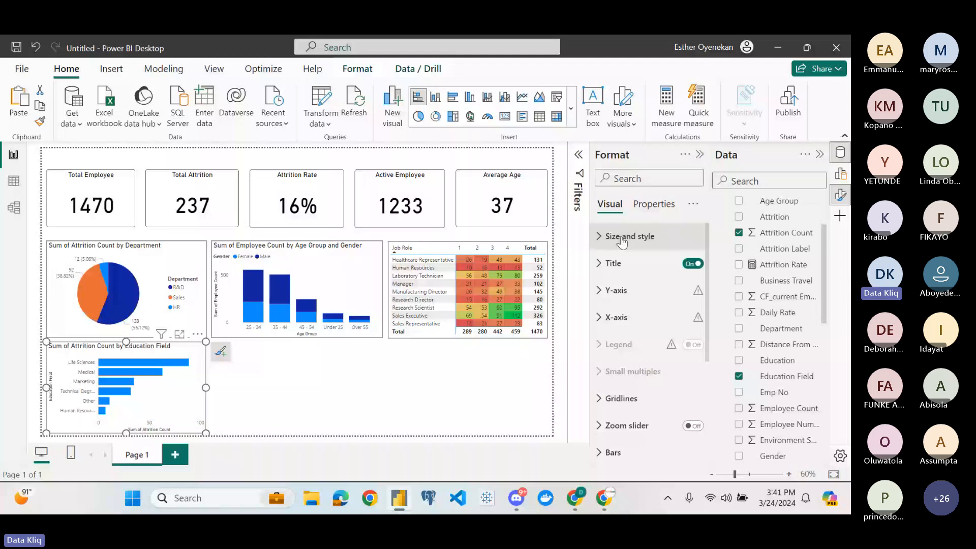
click(346, 380)
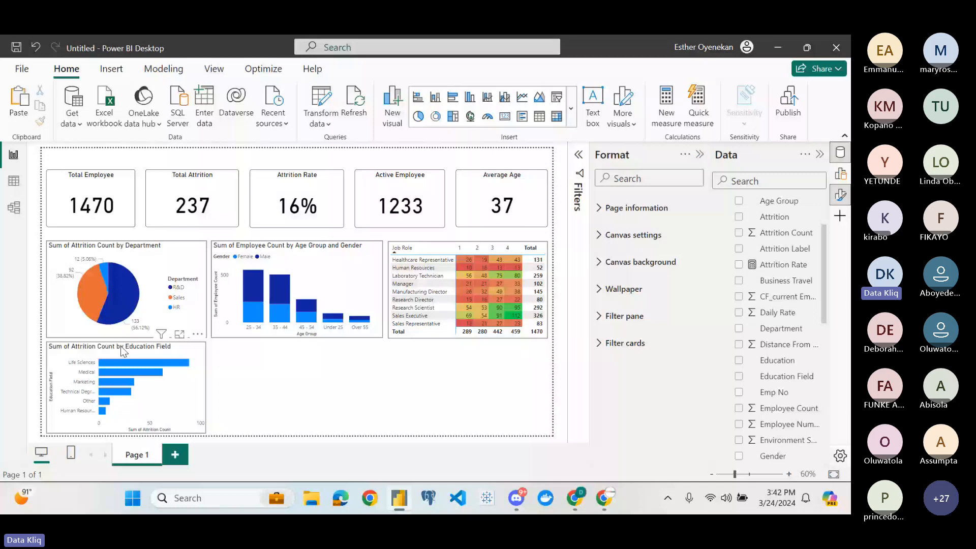
Insert an empty donut chart below the age group column chart, 230 high and 430 wide, beside the Education Field bar chart
mouse_move(122, 365)
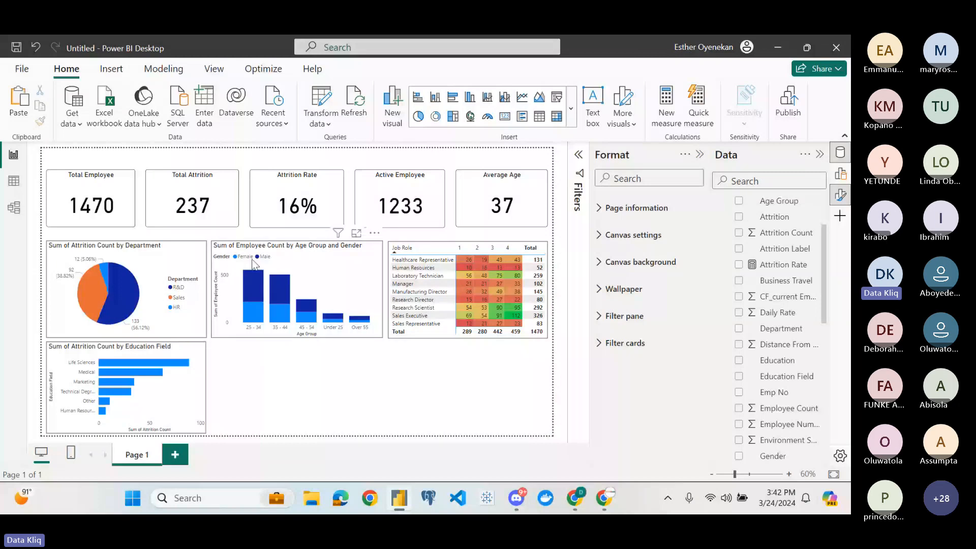
mouse_move(253, 288)
click(436, 116)
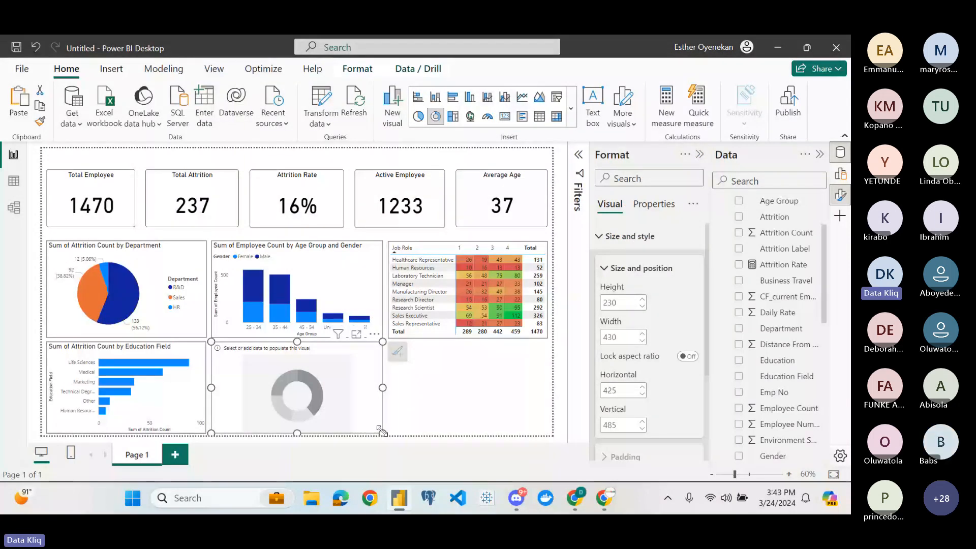
Narrow the empty donut chart to about 215 wide and use Gender as its legend
drag(382, 433, 302, 438)
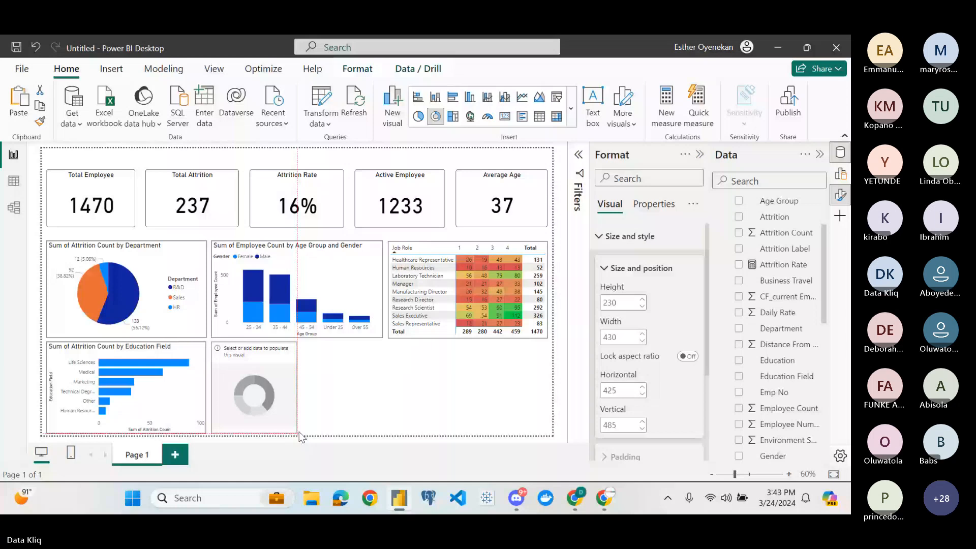
drag(299, 432, 299, 431)
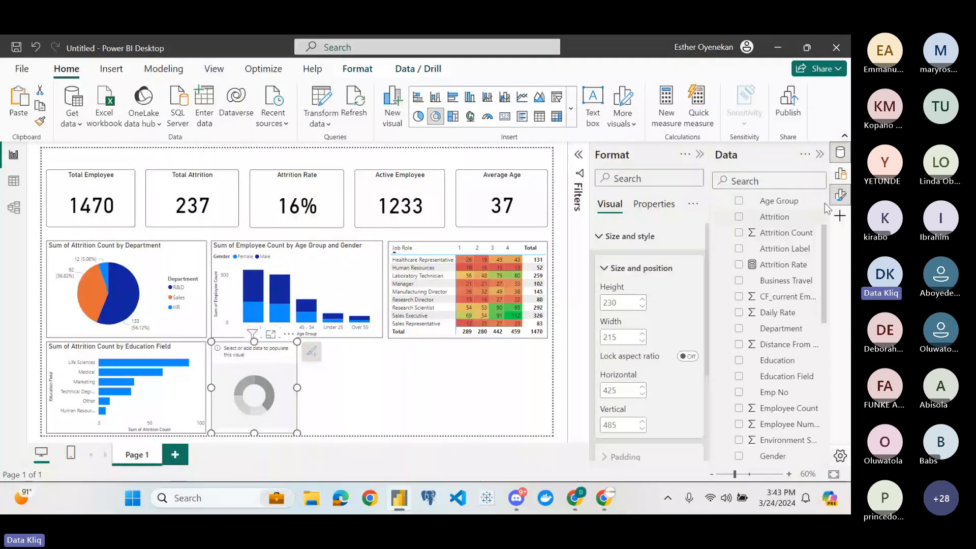
click(841, 173)
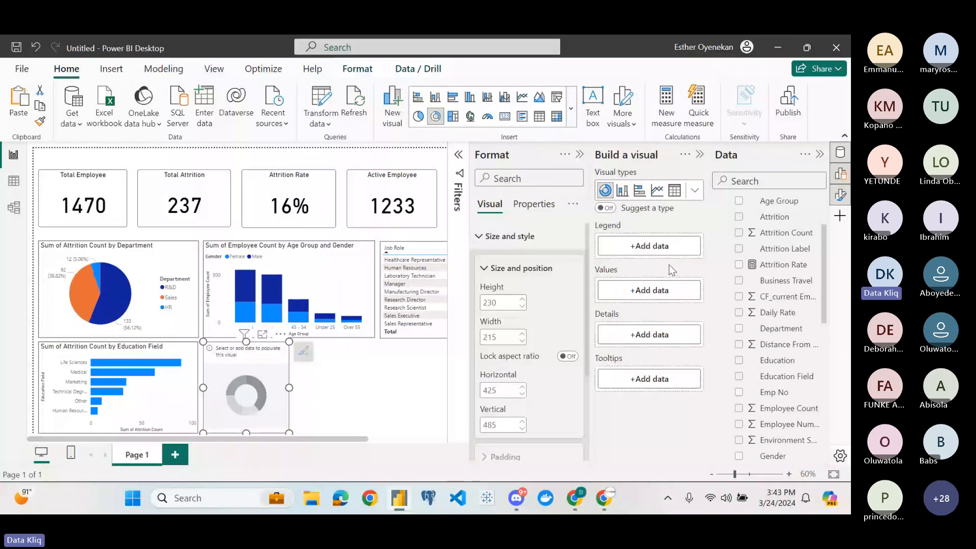
scroll(775, 351, down, 1)
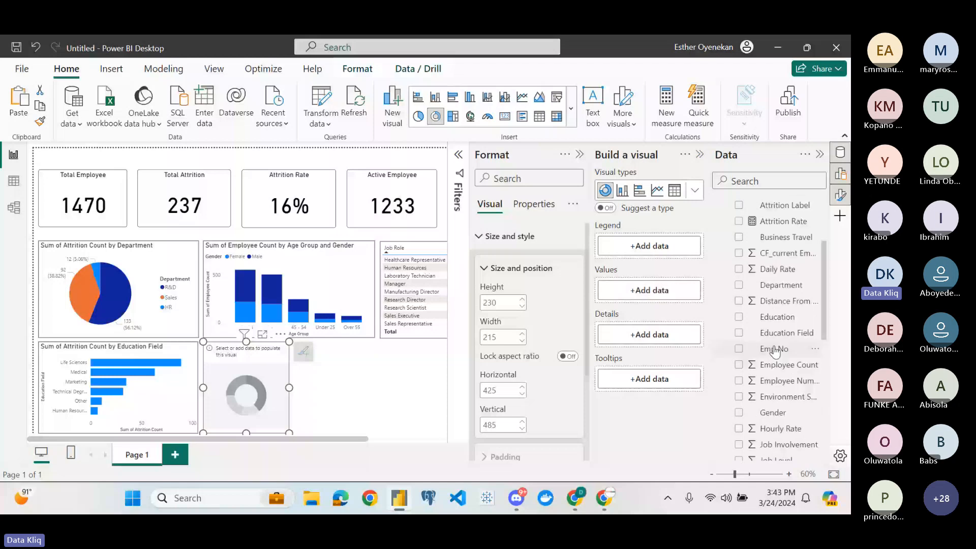
drag(773, 413, 658, 249)
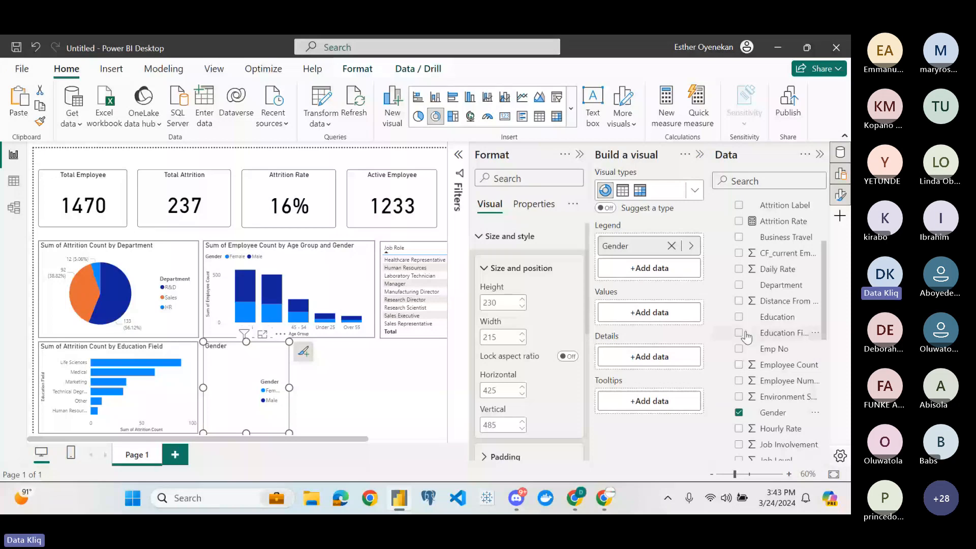
Add Attrition Count as the donut chart's values and Age Group as its details
scroll(770, 294, up, 1)
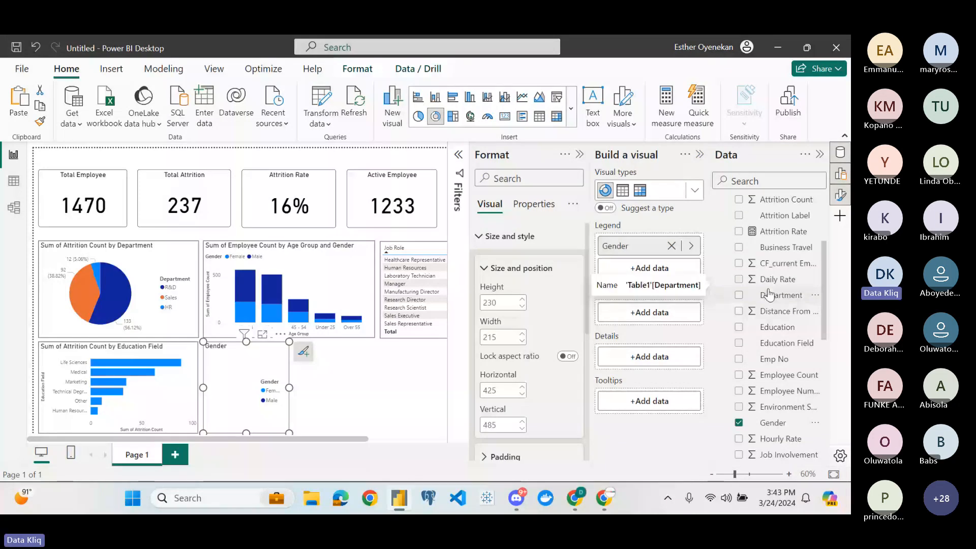
scroll(770, 294, up, 3)
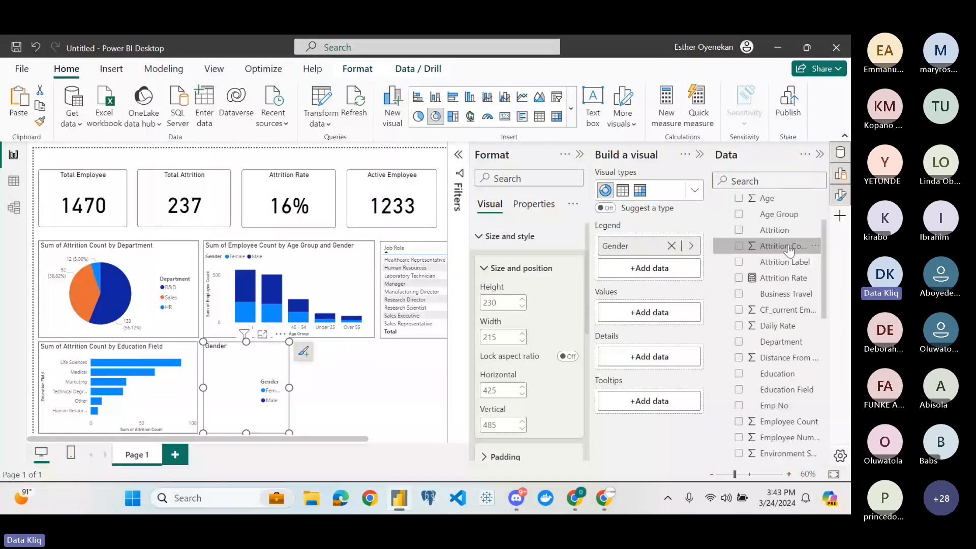
drag(789, 251, 663, 317)
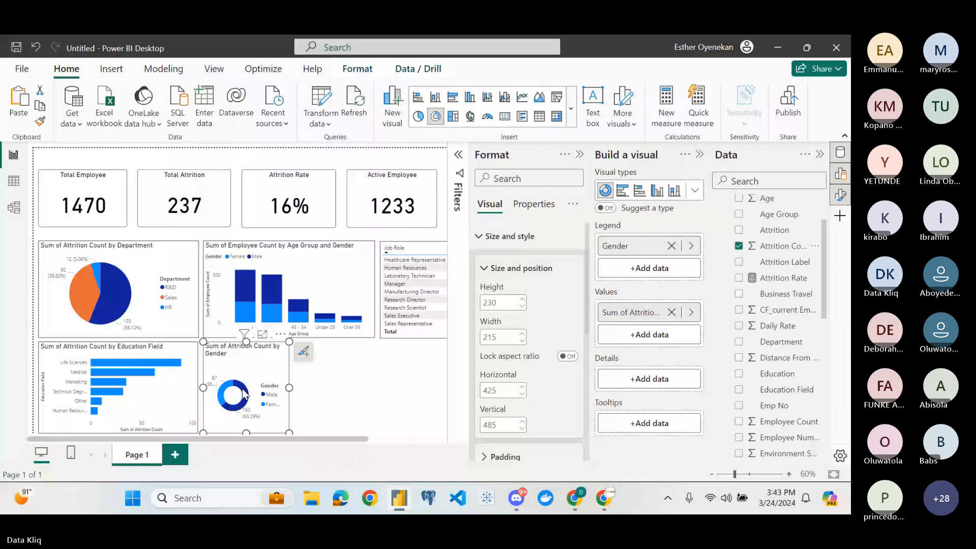
mouse_move(247, 394)
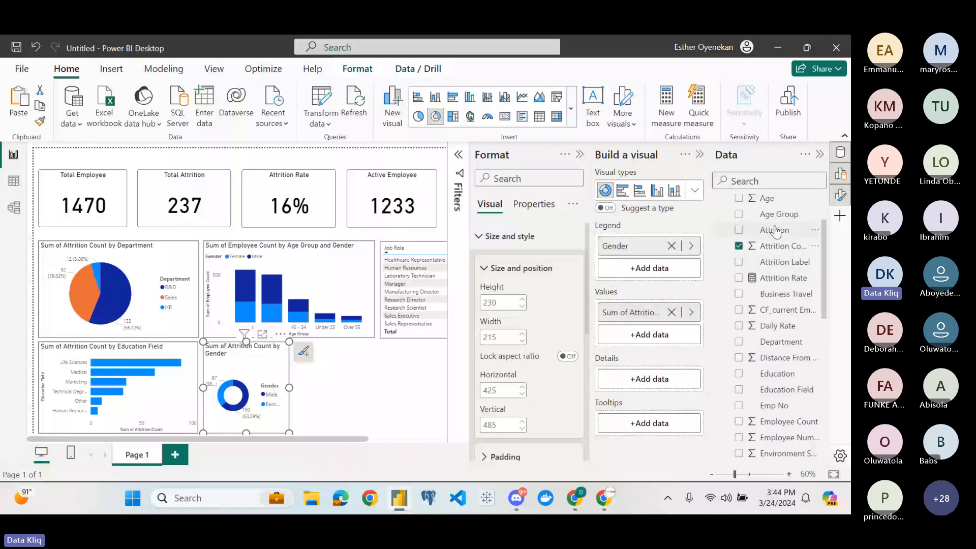
drag(778, 214, 659, 383)
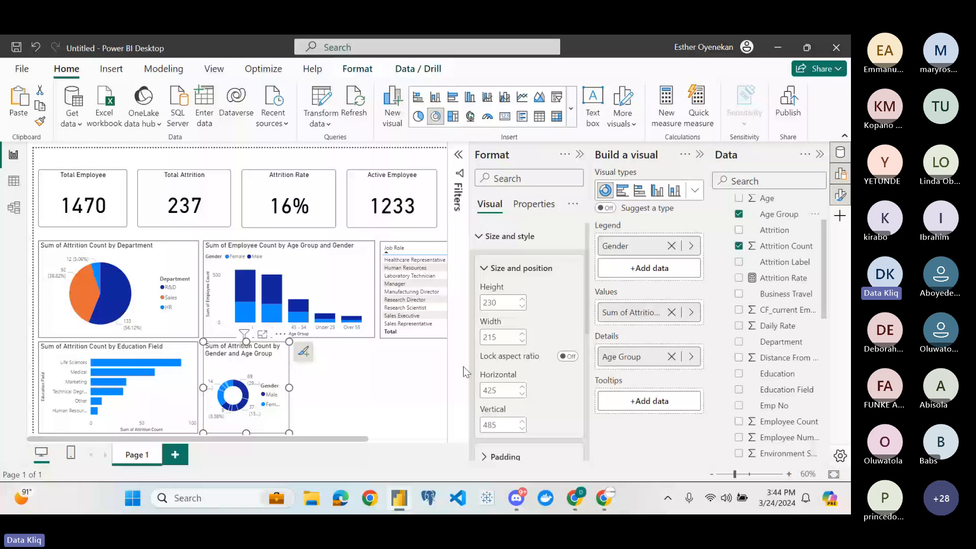
Enlarge the page view to 100% and examine the gender and age group slices of the donut chart
click(580, 154)
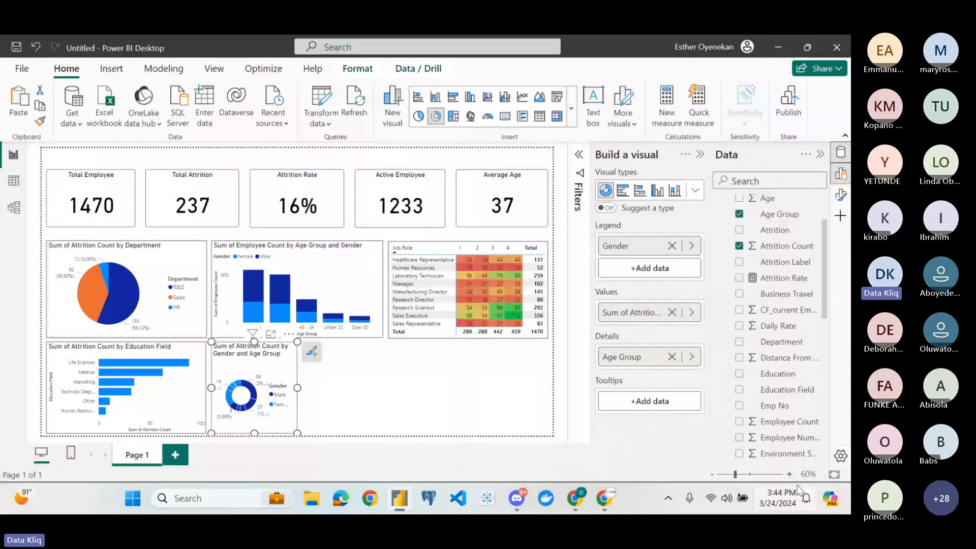
click(789, 475)
click(789, 475)
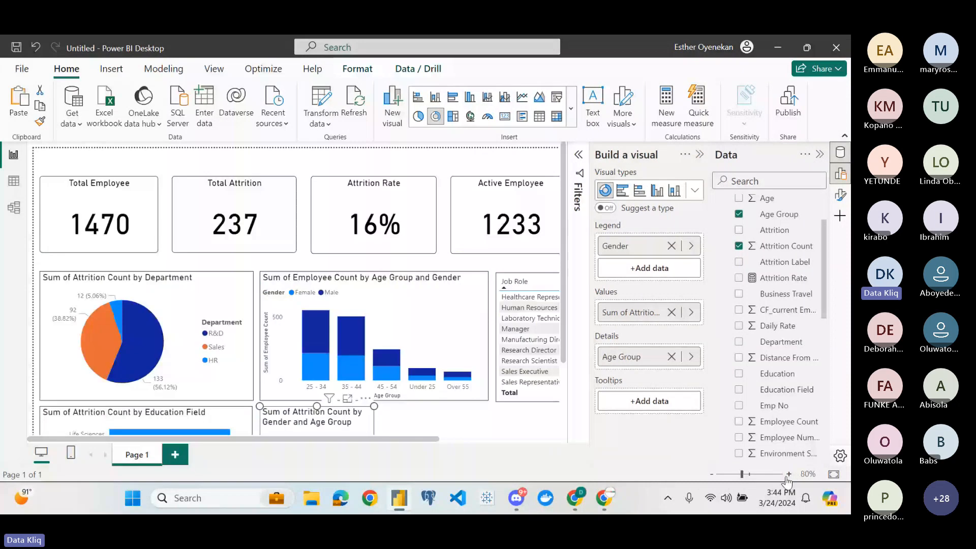
click(789, 475)
click(789, 475)
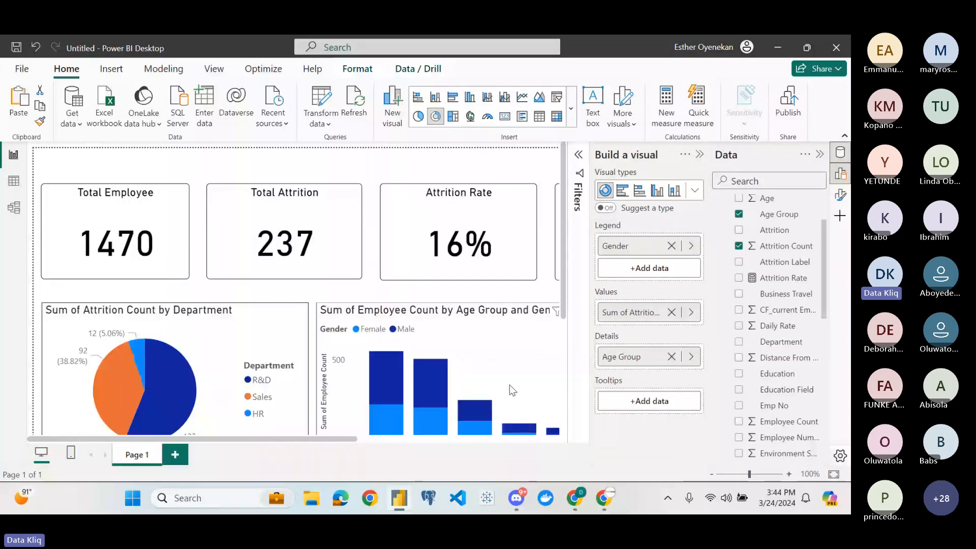
scroll(512, 390, down, 4)
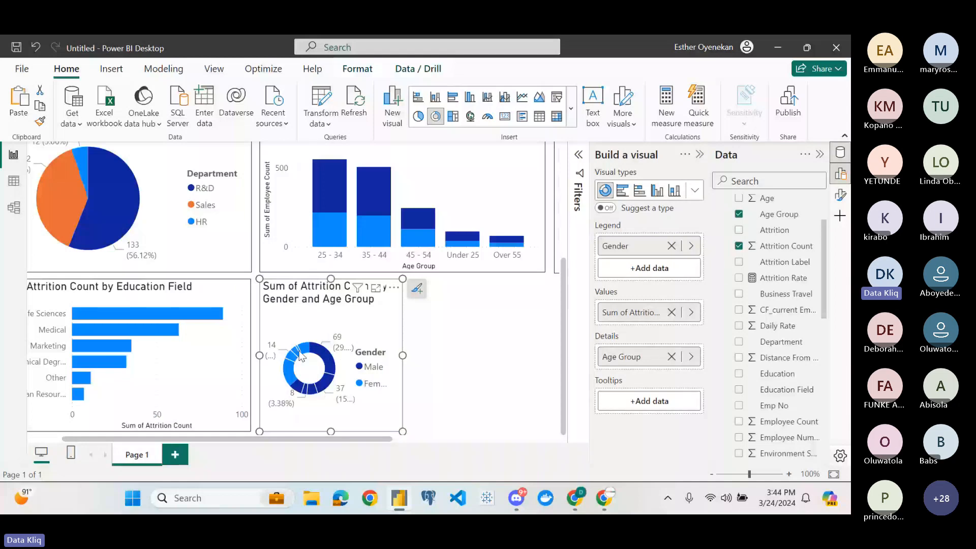
mouse_move(290, 373)
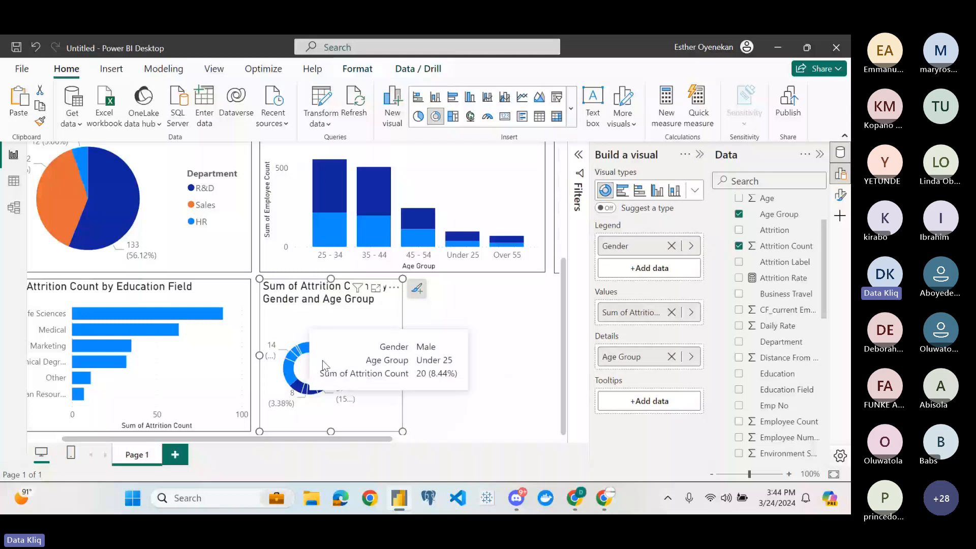
Filter the donut chart to the 25 - 34 age group with basic filtering and widen the chart to about 239
click(701, 156)
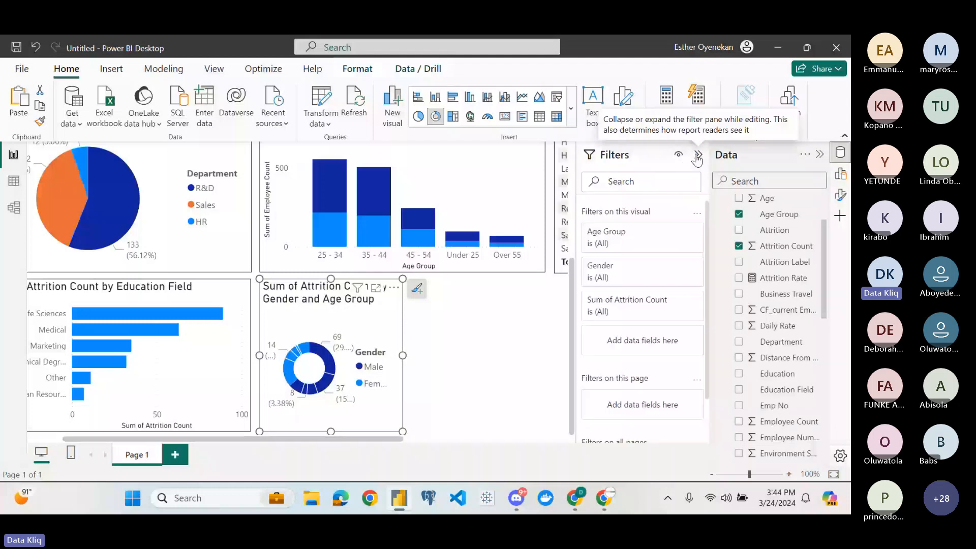
click(648, 235)
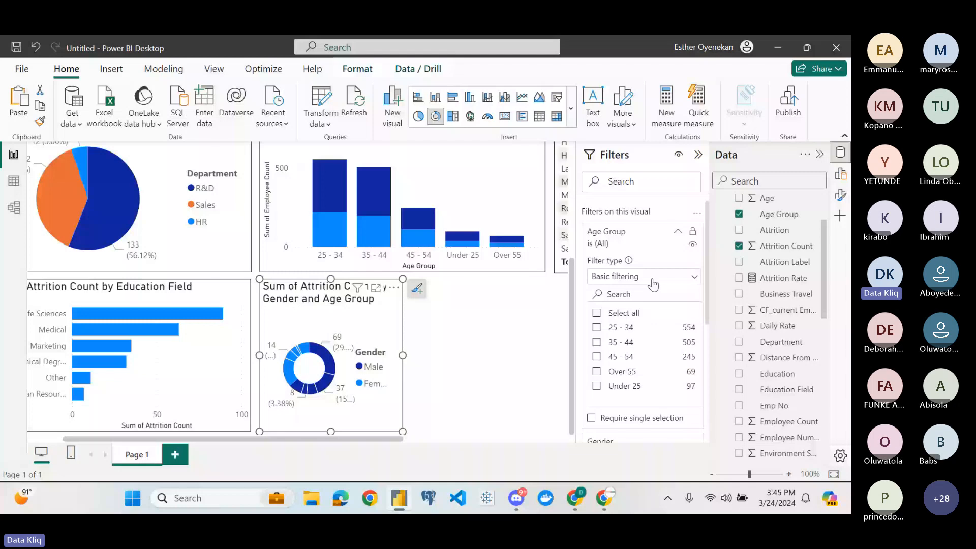
click(654, 281)
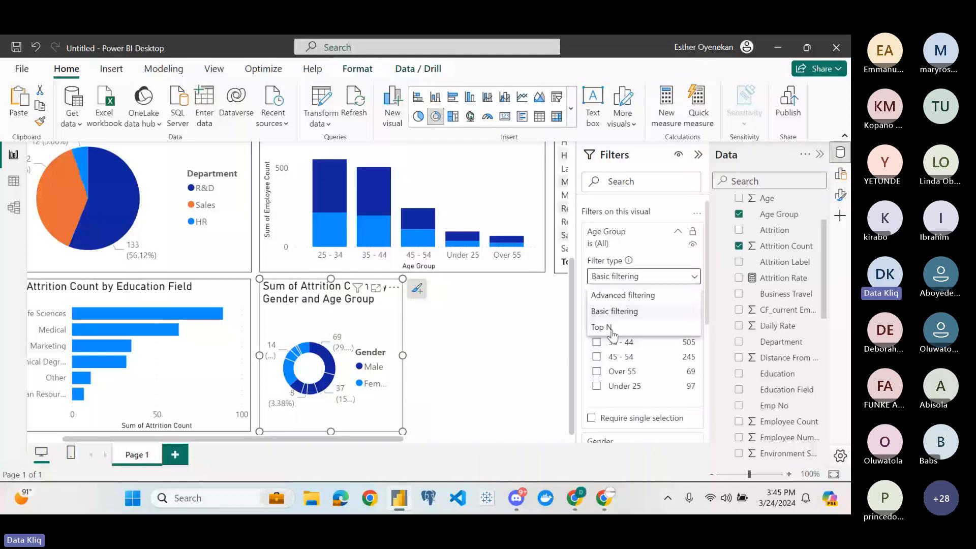
click(642, 274)
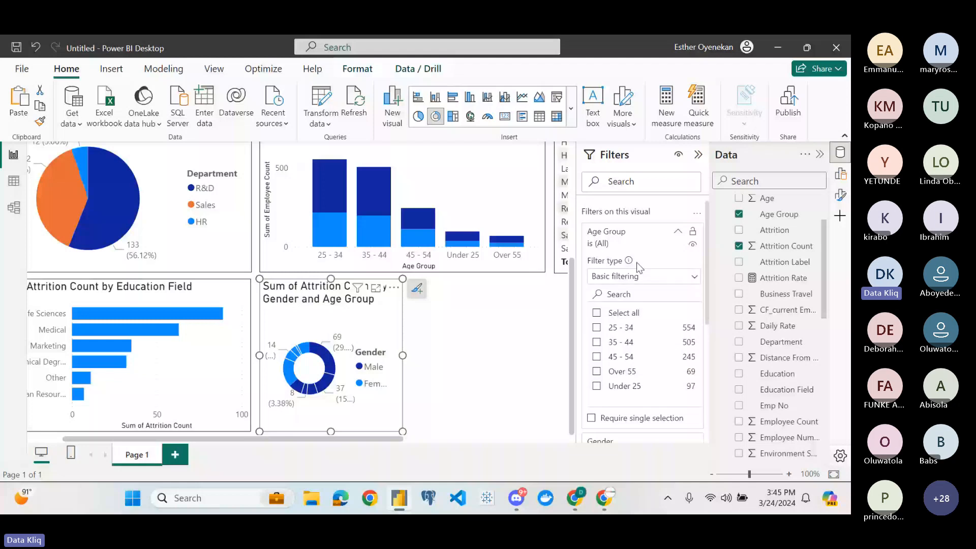
click(599, 330)
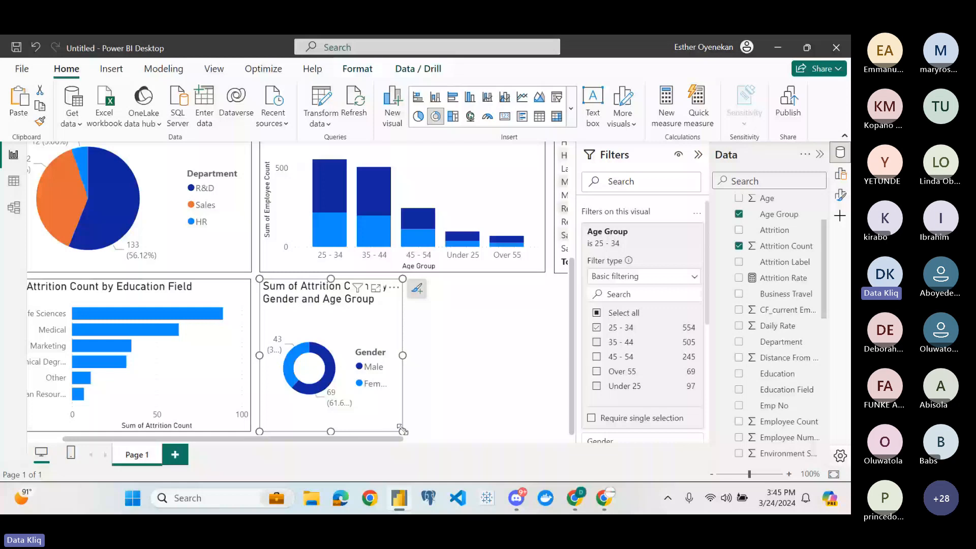
drag(403, 431, 413, 437)
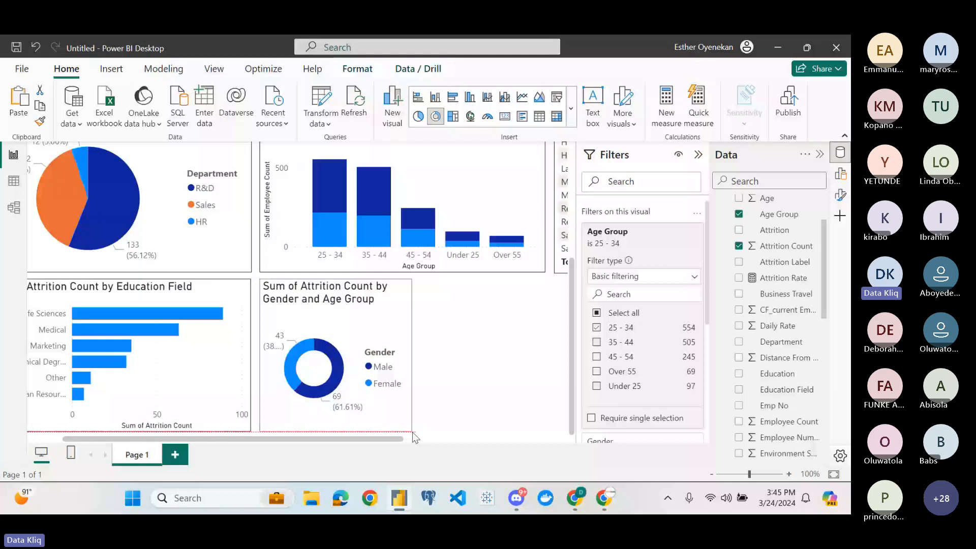
drag(413, 432, 419, 432)
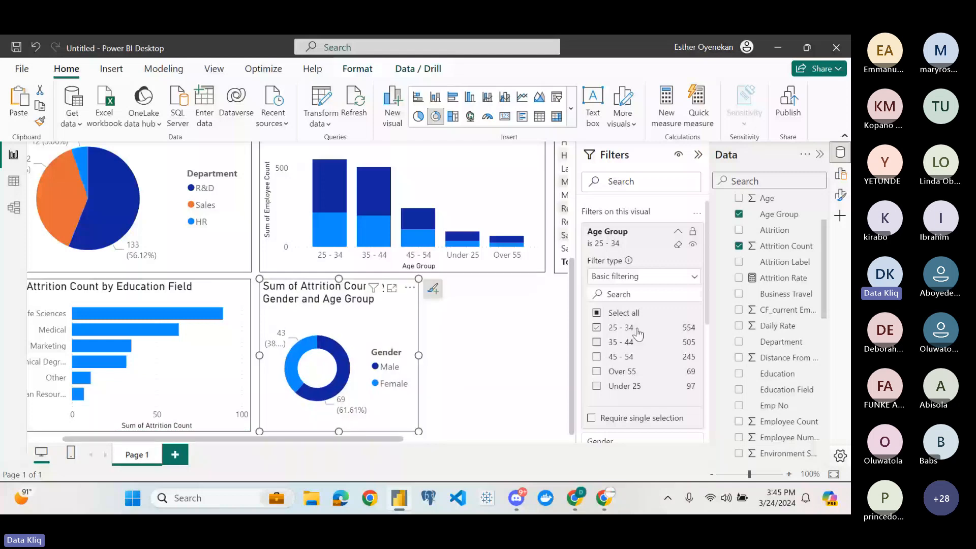
Change the donut chart's title text to "Attrition Rate Between Age 25-34"
click(841, 194)
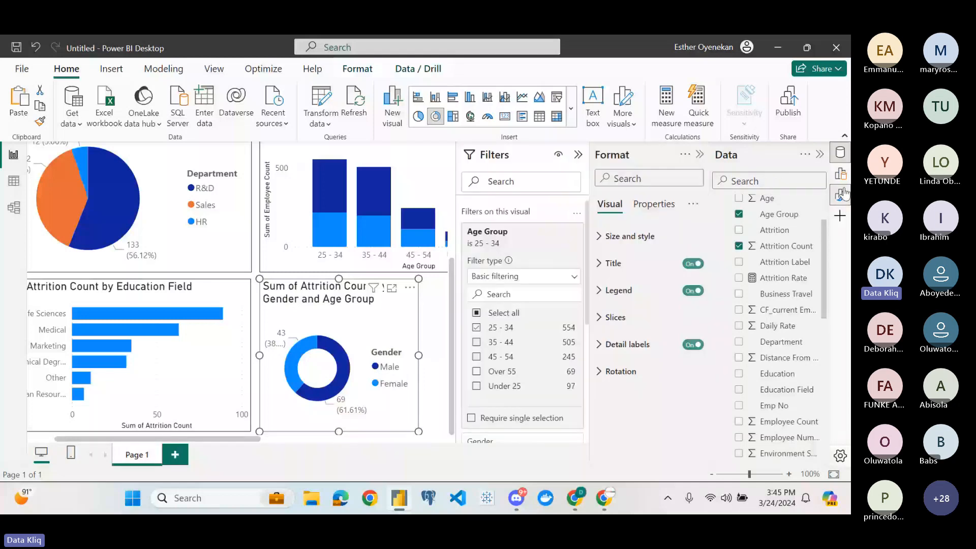
click(616, 241)
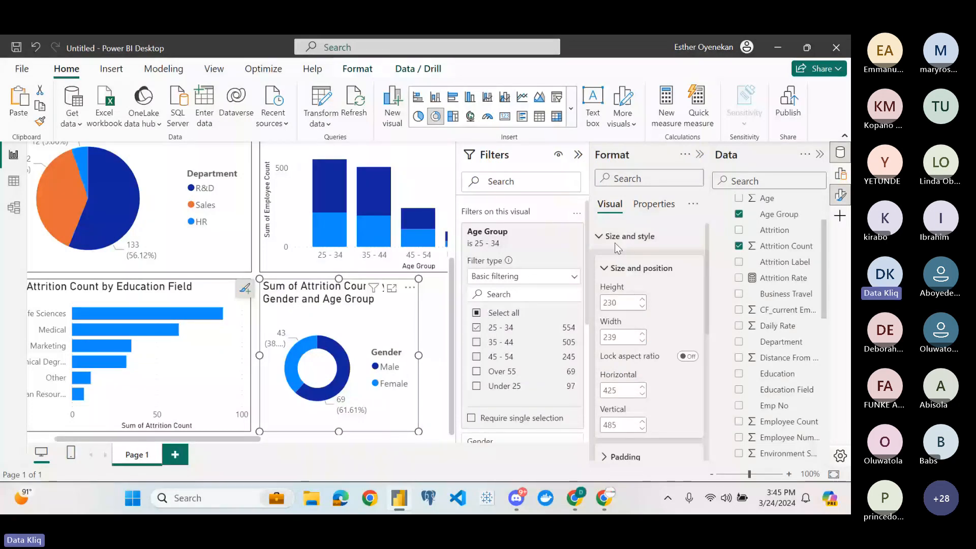
click(616, 244)
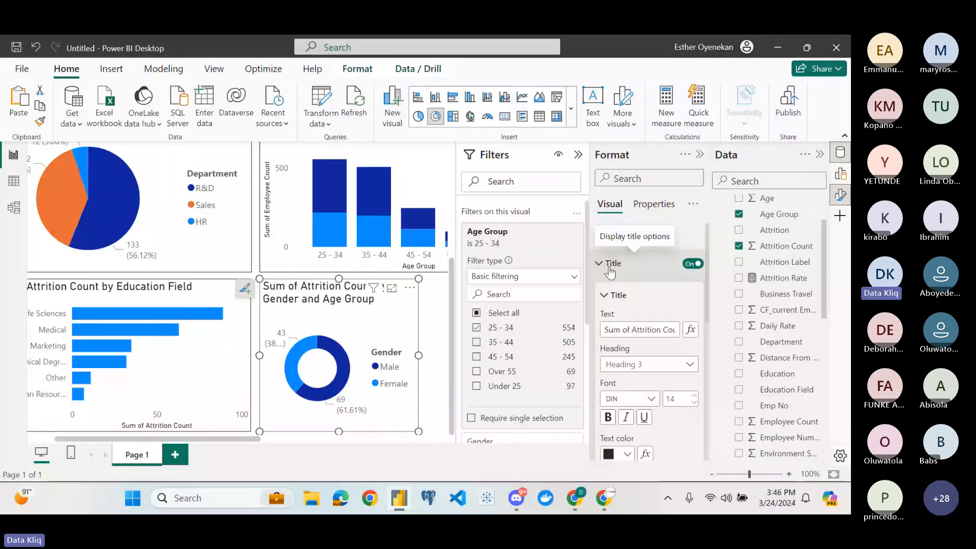
click(637, 329)
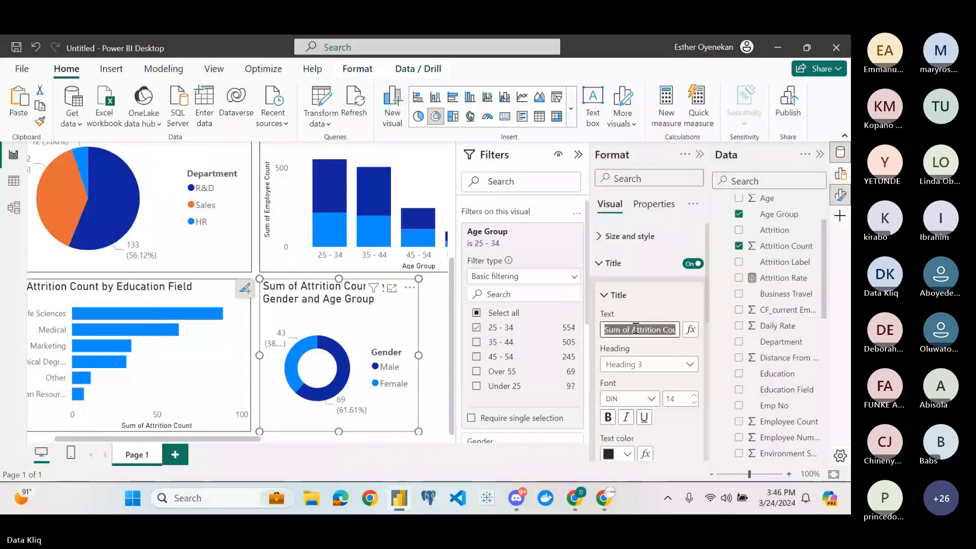
text(At)
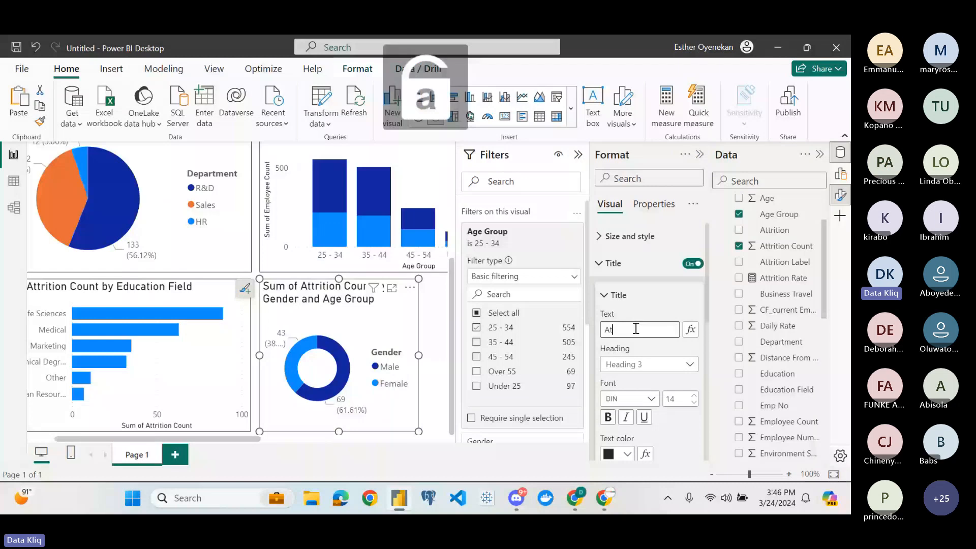
text(trition B)
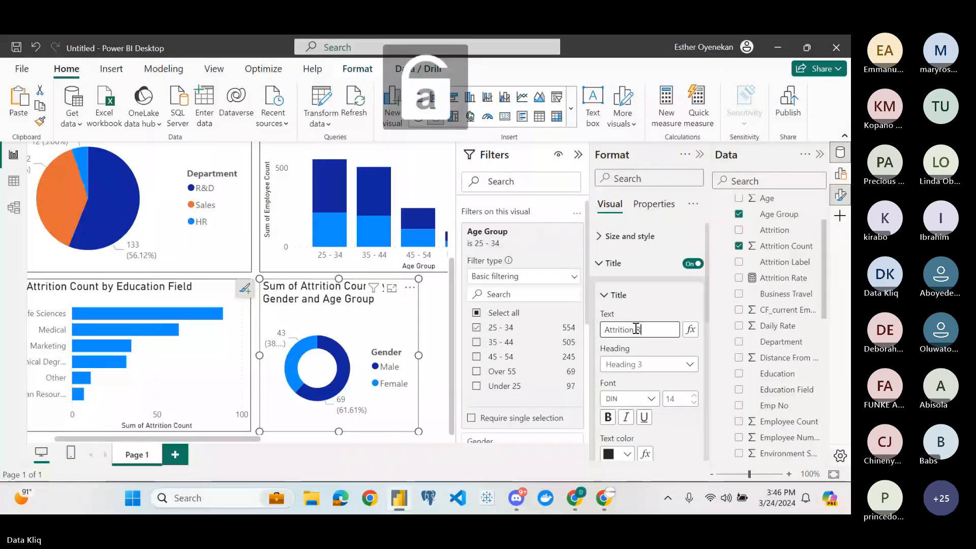
text(ate Bet)
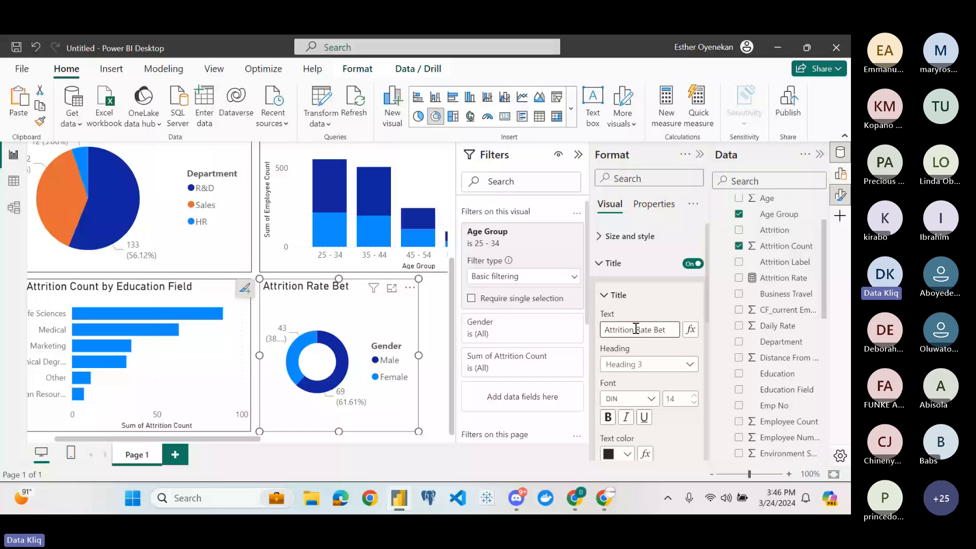
text(ween Age 2)
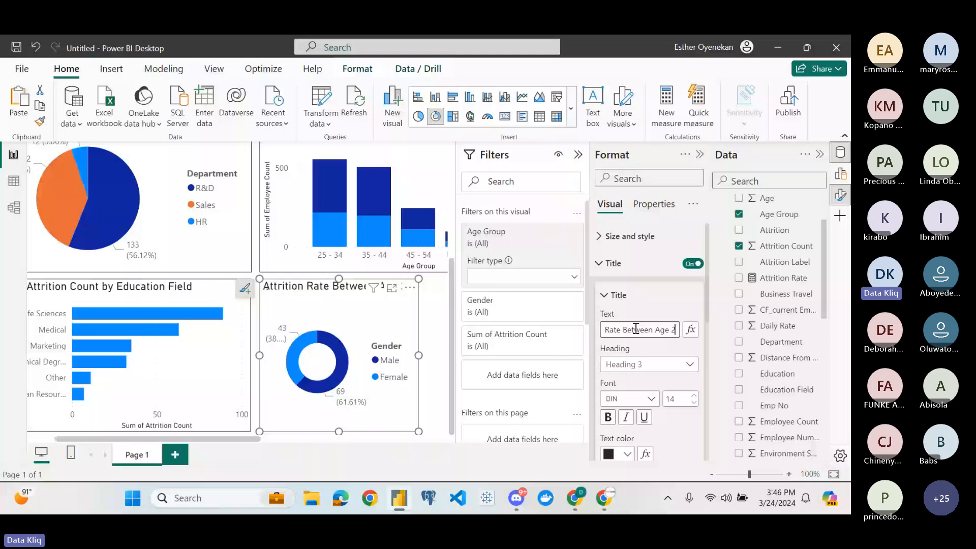
text(5-34)
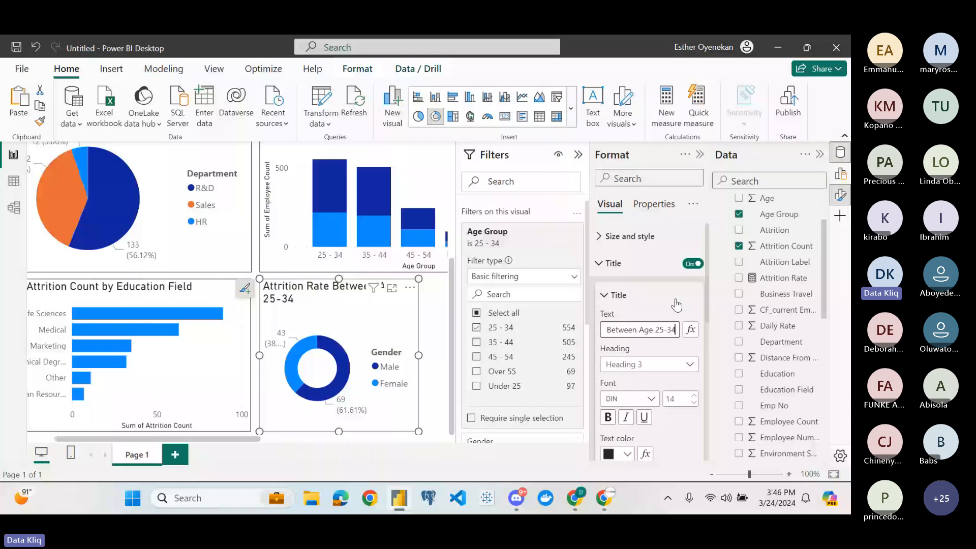
Hide the formatting and data panes and duplicate the age 25-34 donut chart
click(700, 154)
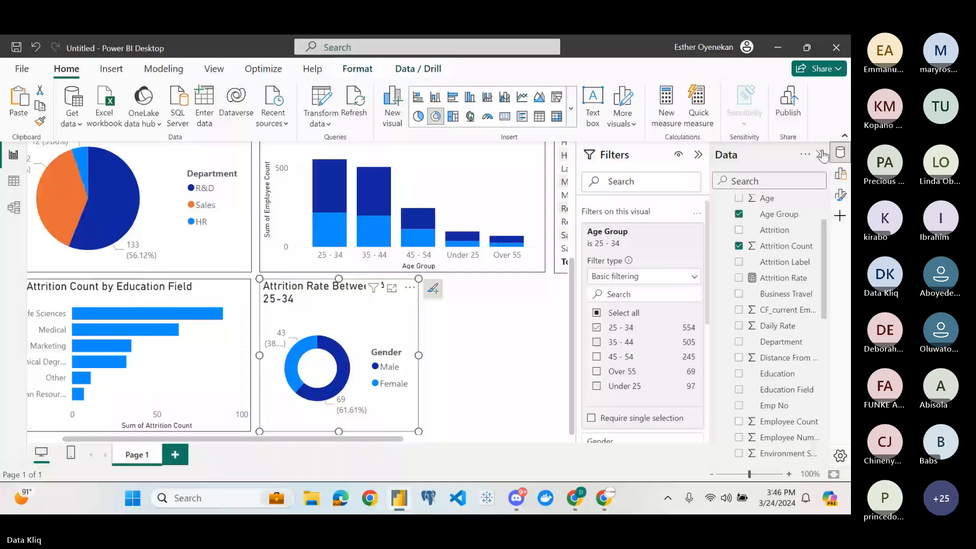
click(822, 154)
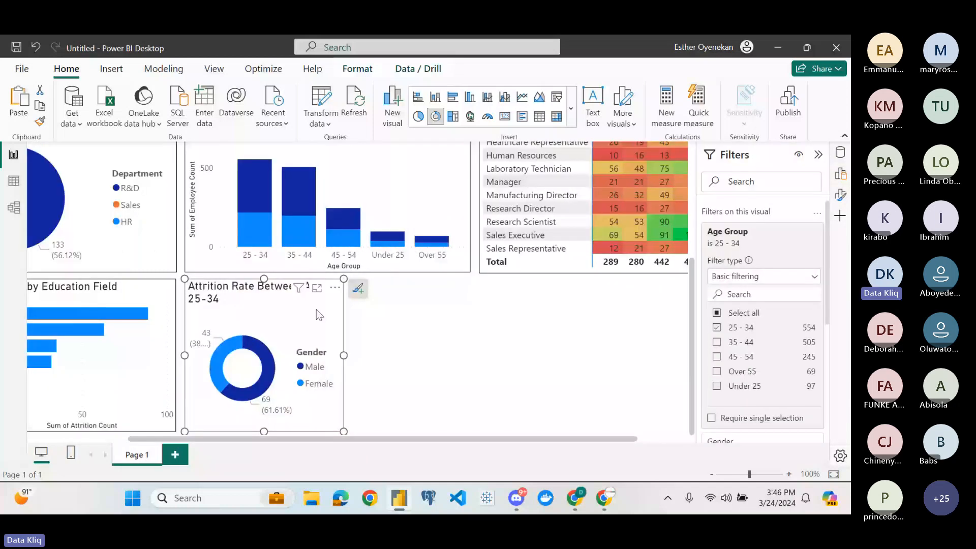
click(392, 328)
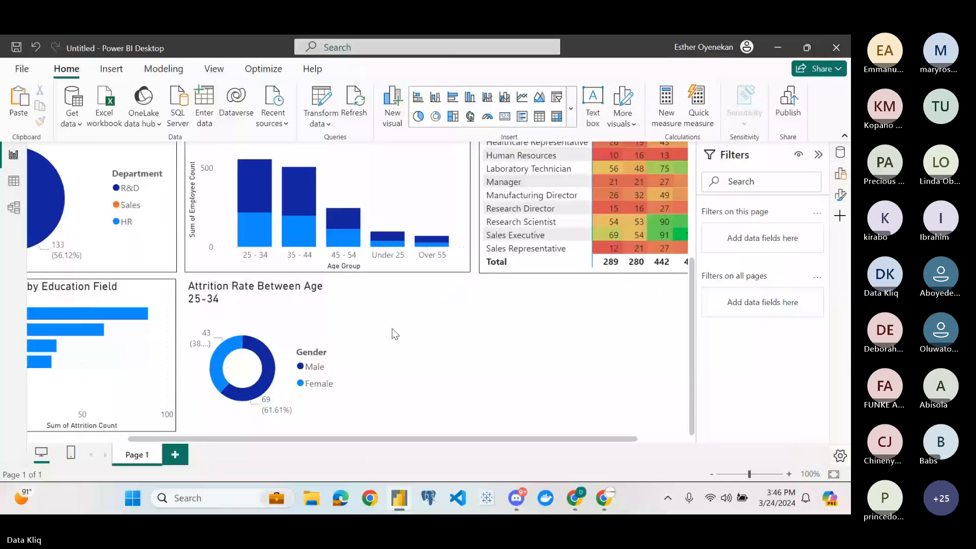
click(312, 315)
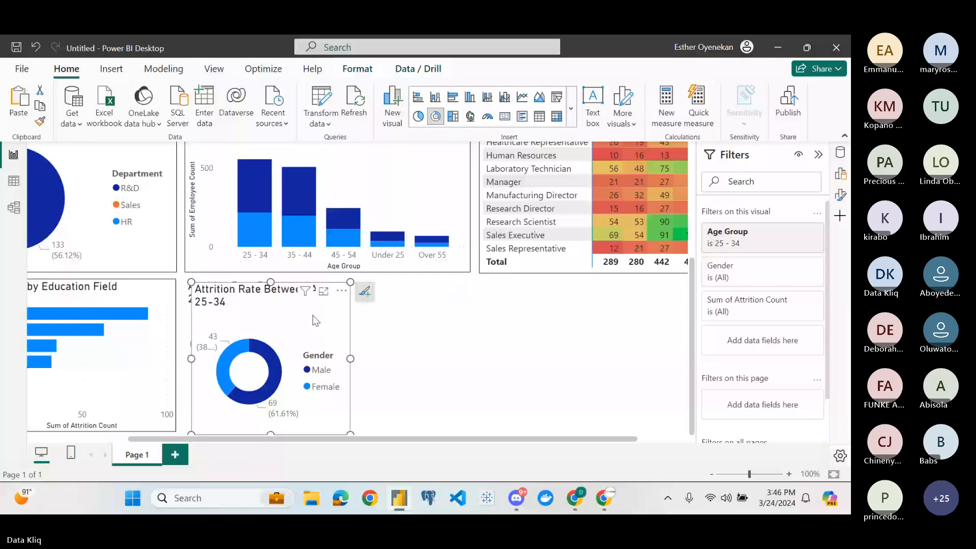
Copy the age 25-34 donut chart, place the copy beside the original, and filter it to the 35 - 44 age group
key(ctrl+c)
key(ctrl+v)
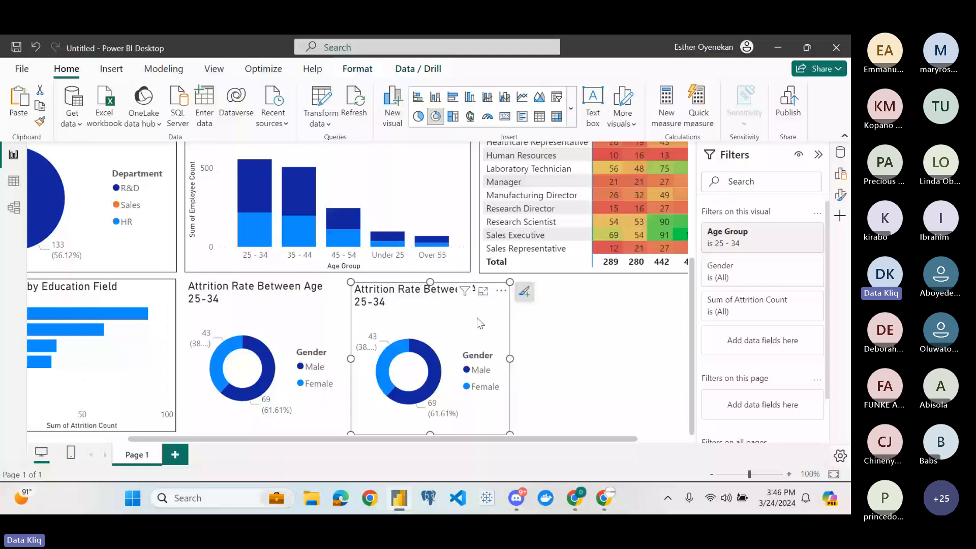
click(732, 238)
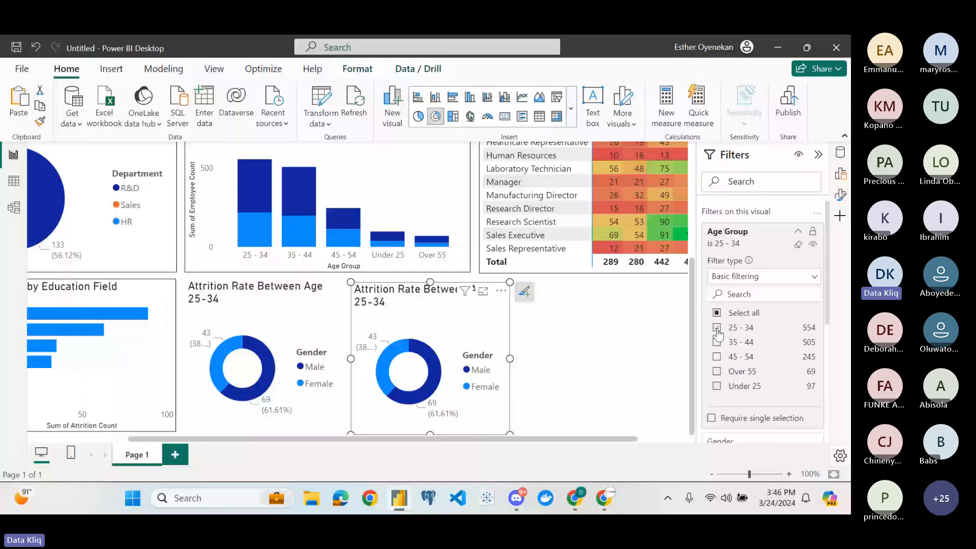
Change the copied donut chart's title text to "Attrition Rate Between Age 35-44"
click(841, 196)
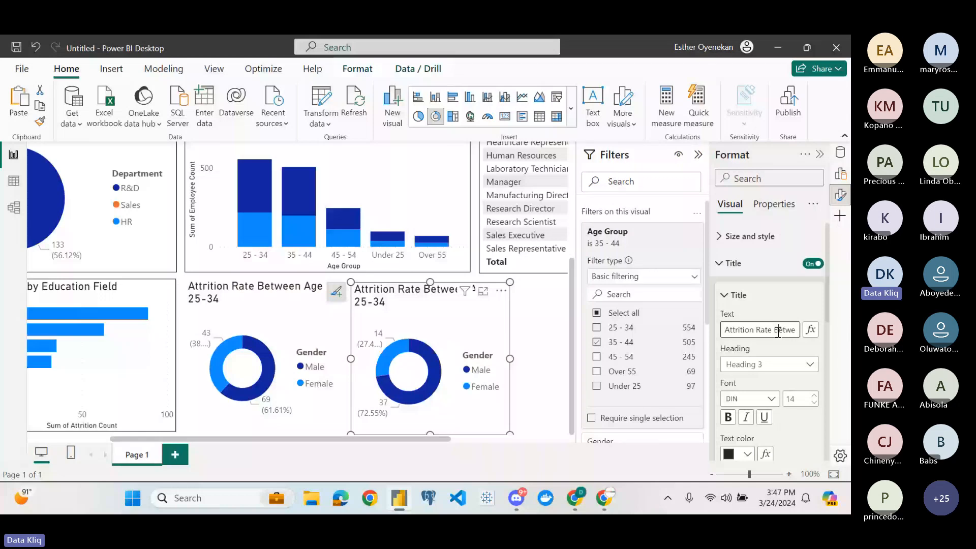
key(End)
key(BackSpace)
key(BackSpace)
key(BackSpace)
key(BackSpace)
key(BackSpace)
text(35)
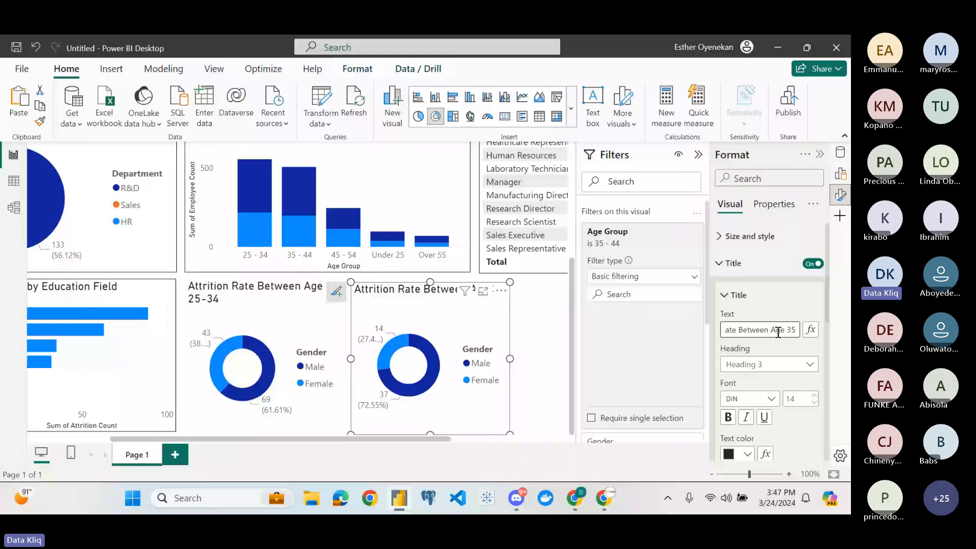
text(-44)
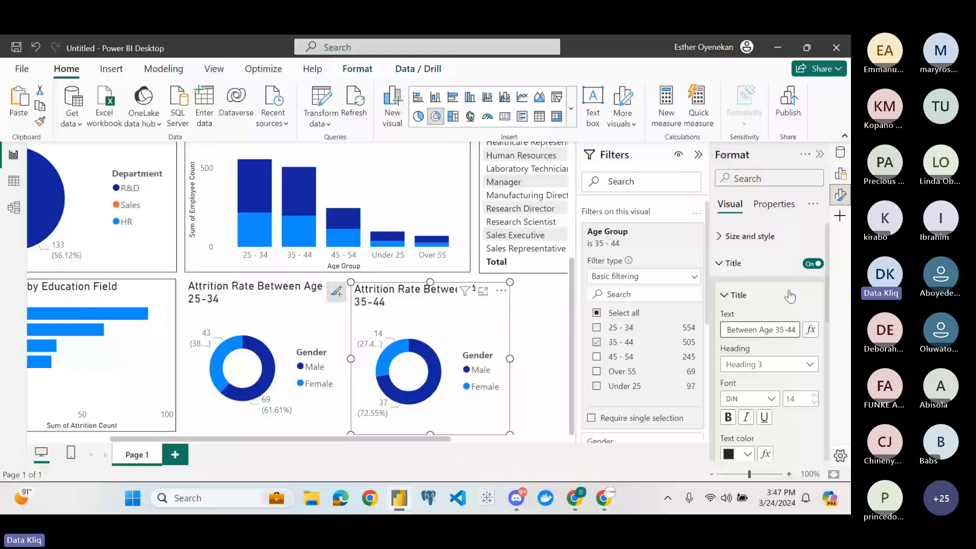
Duplicate the age 35-44 donut chart, place the copy to its right, and filter it to the 45 - 54 age group
click(489, 329)
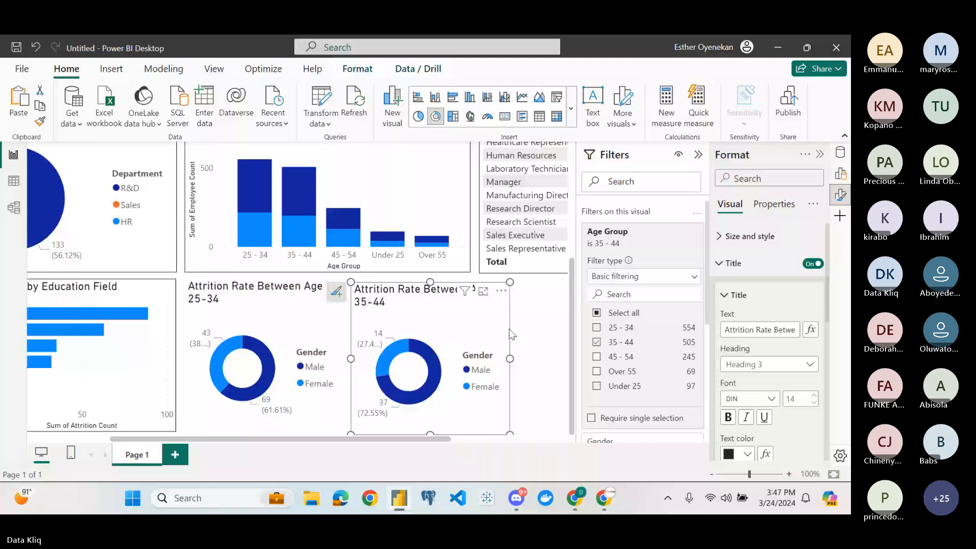
key(ctrl+v)
drag(493, 325, 598, 339)
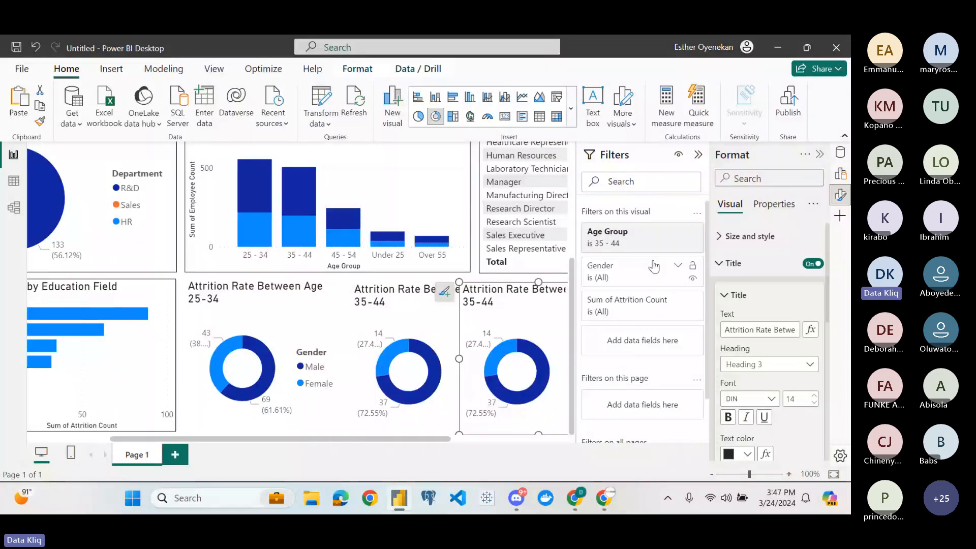
click(644, 238)
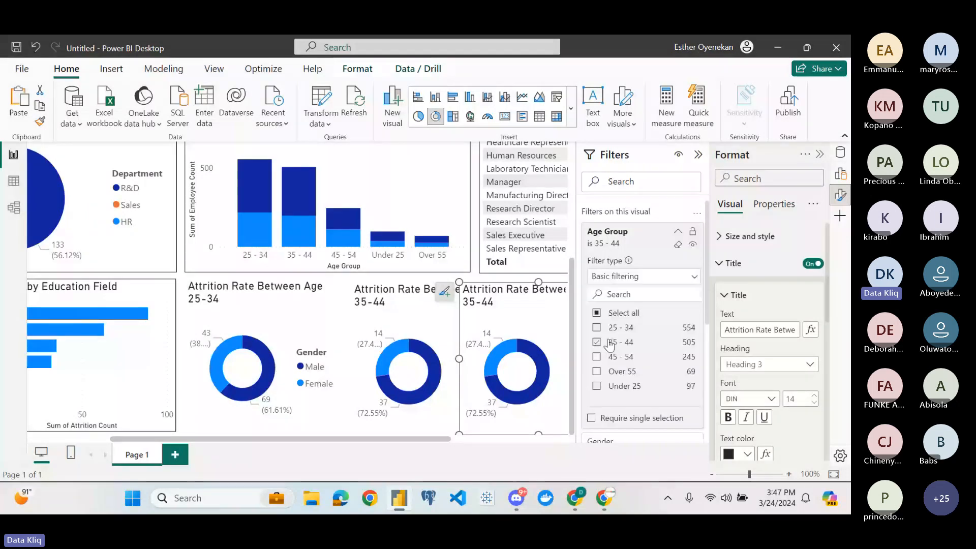
click(597, 356)
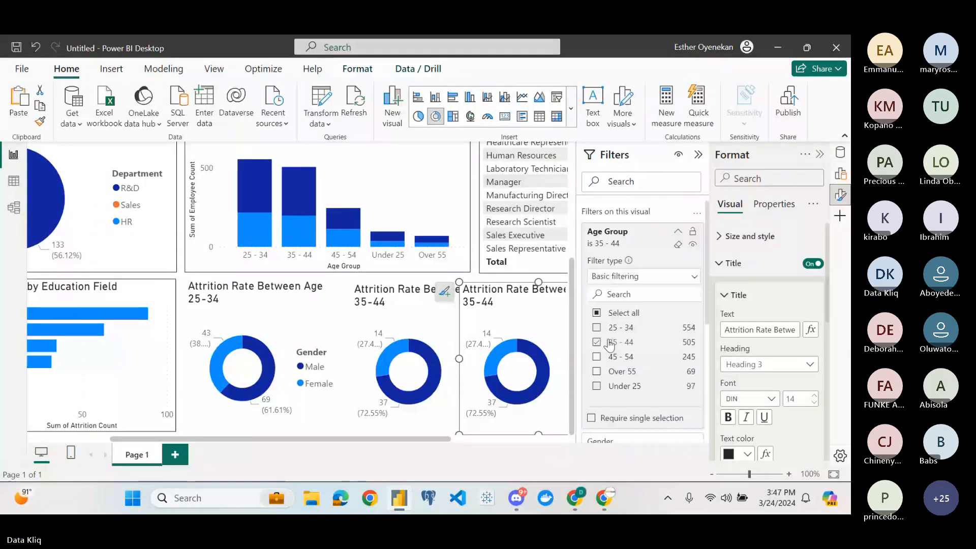
Change the third donut chart's title text to "Attrition Rate Between Age 45-54"
click(760, 332)
key(End)
key(BackSpace)
key(BackSpace)
key(BackSpace)
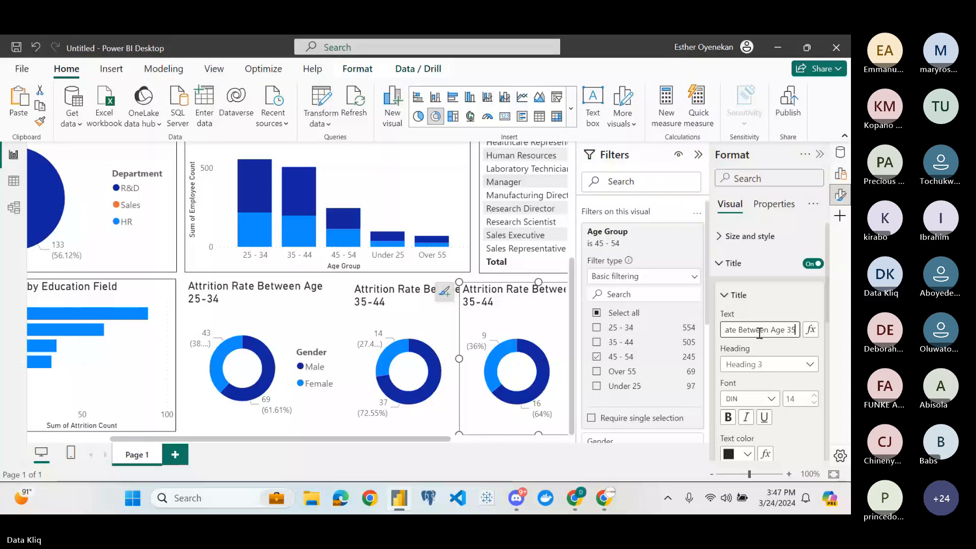
key(BackSpace)
key(BackSpace)
text(45-54)
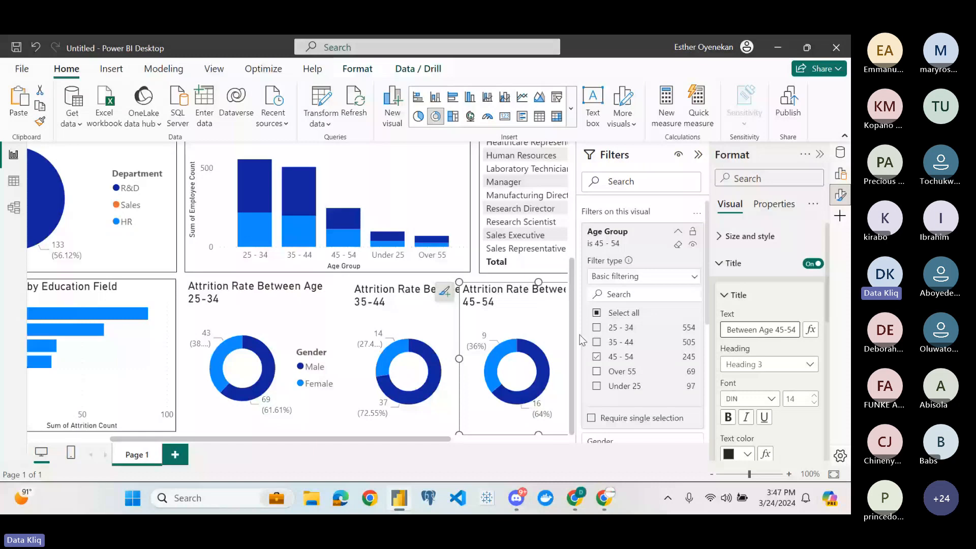
Duplicate the age 45-54 donut chart and place the copy to its right, below the job role matrix
scroll(472, 303, right, 3)
click(474, 308)
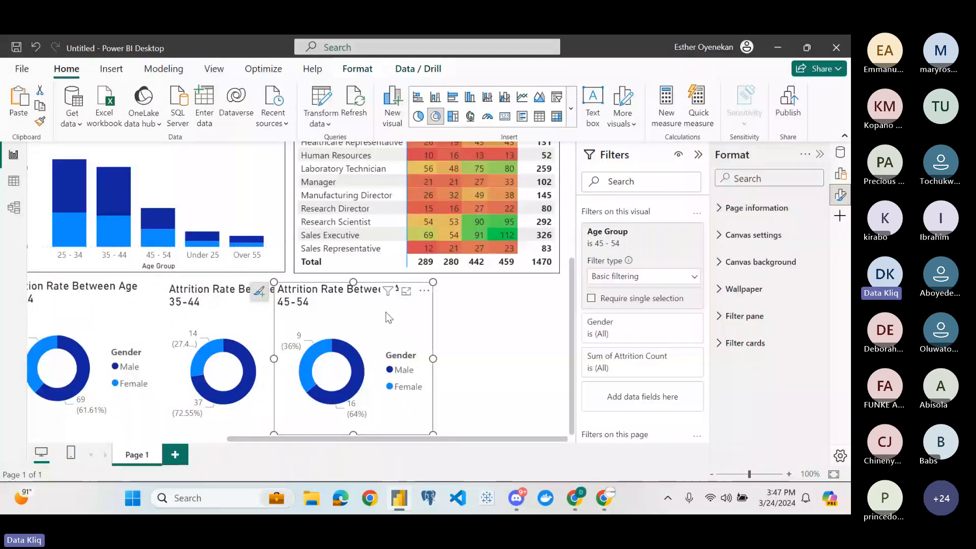
click(388, 318)
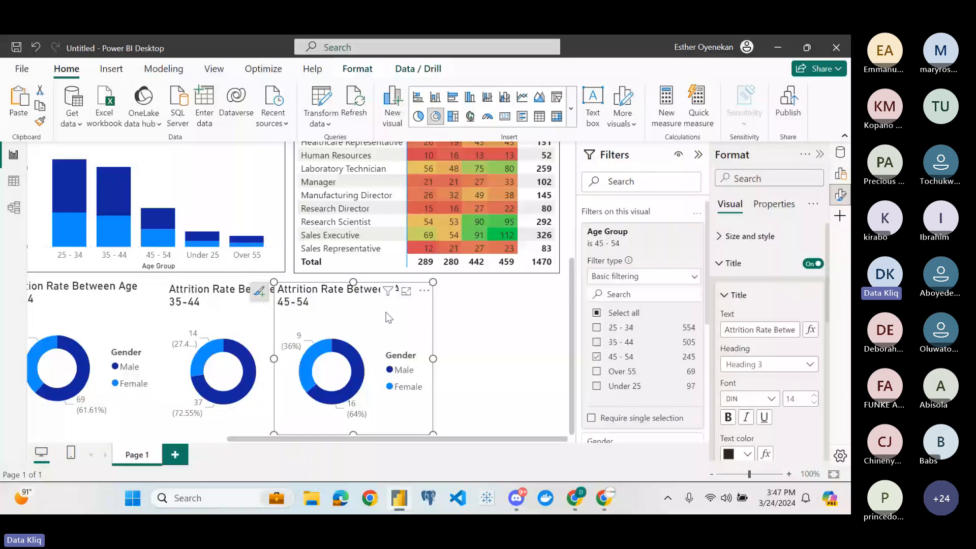
click(497, 330)
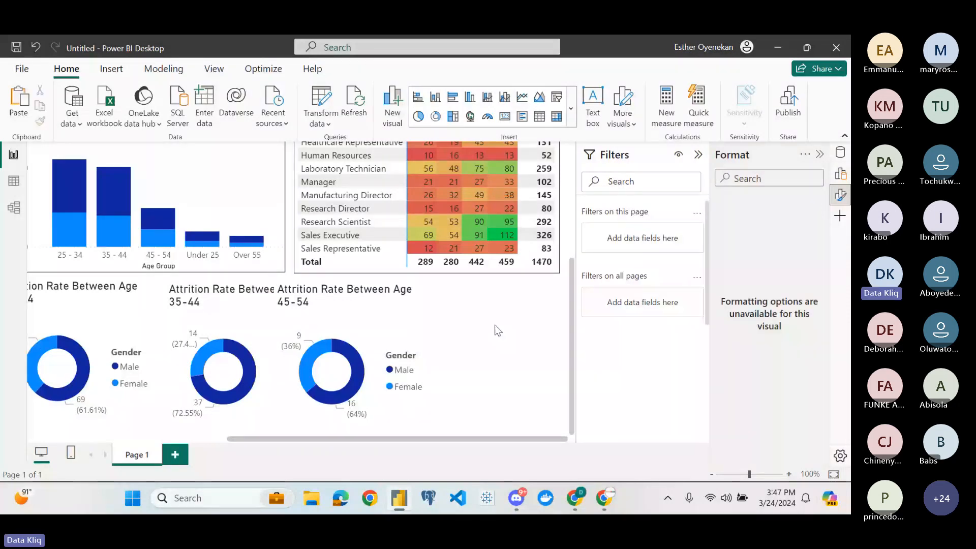
click(397, 323)
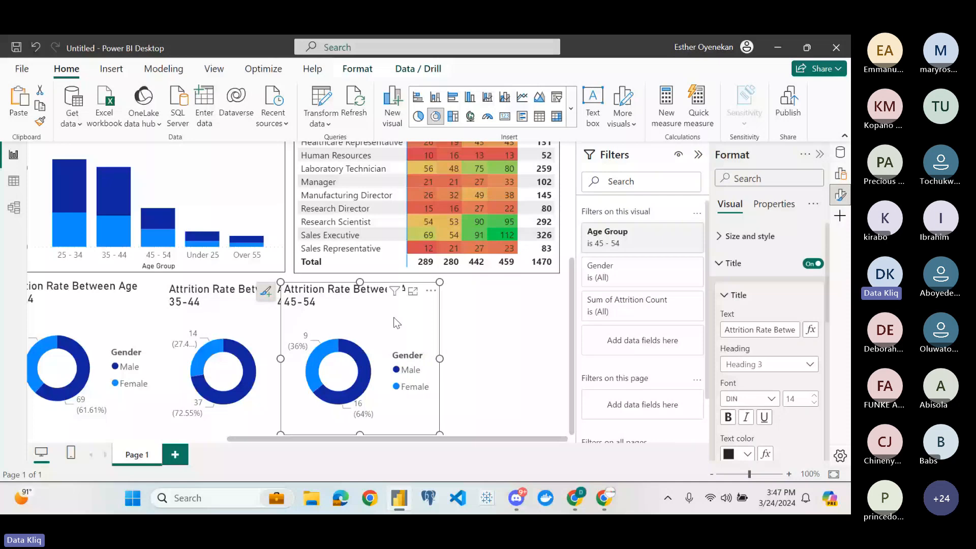
drag(397, 323, 497, 330)
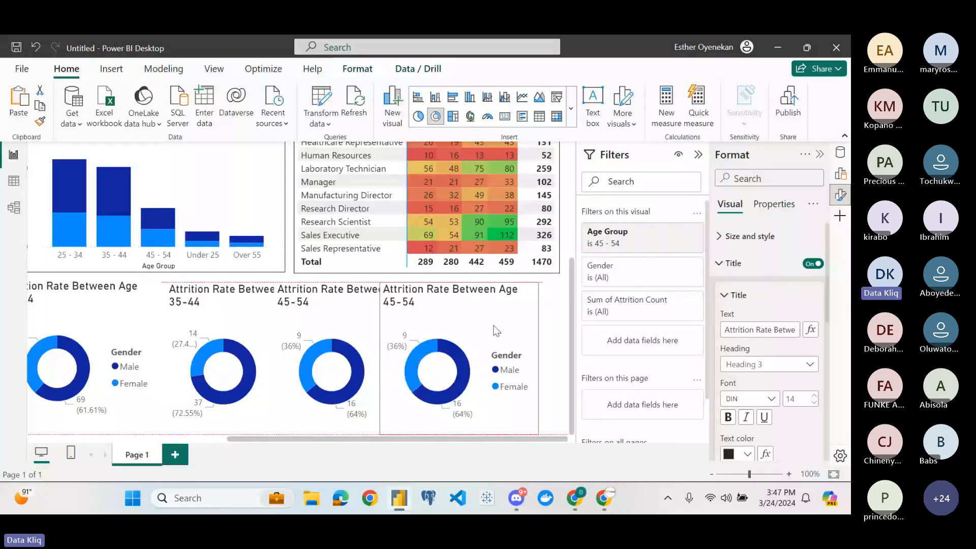
drag(497, 331, 498, 331)
Filter the new donut chart to the Over 55 age group instead of 45 - 54
click(678, 232)
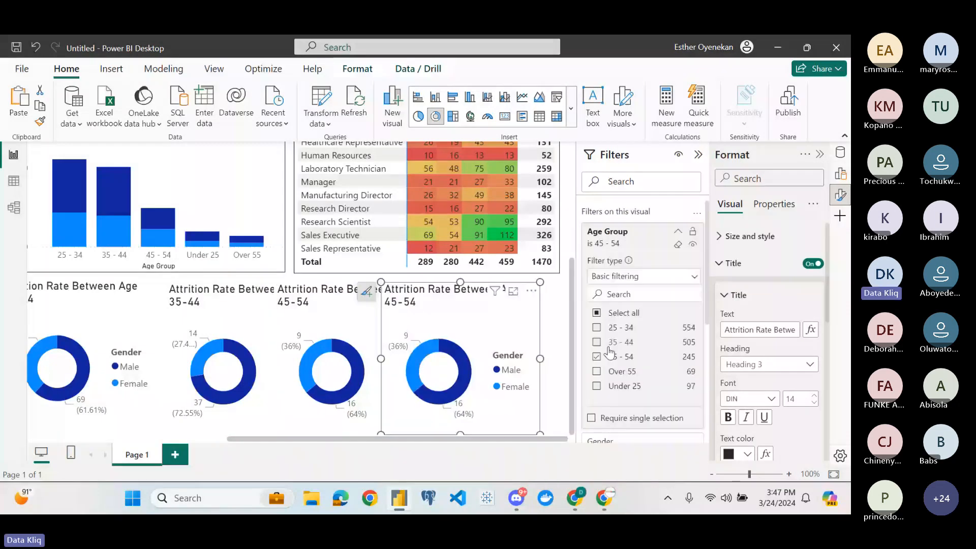
click(597, 357)
click(597, 372)
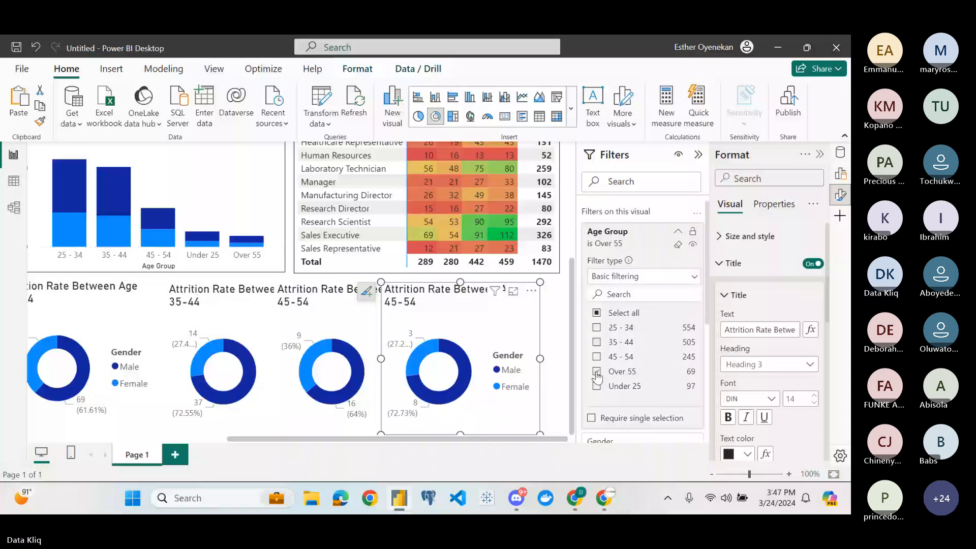
Change the fourth donut chart's title text to "Attrition Rate For Age Over 55"
click(760, 331)
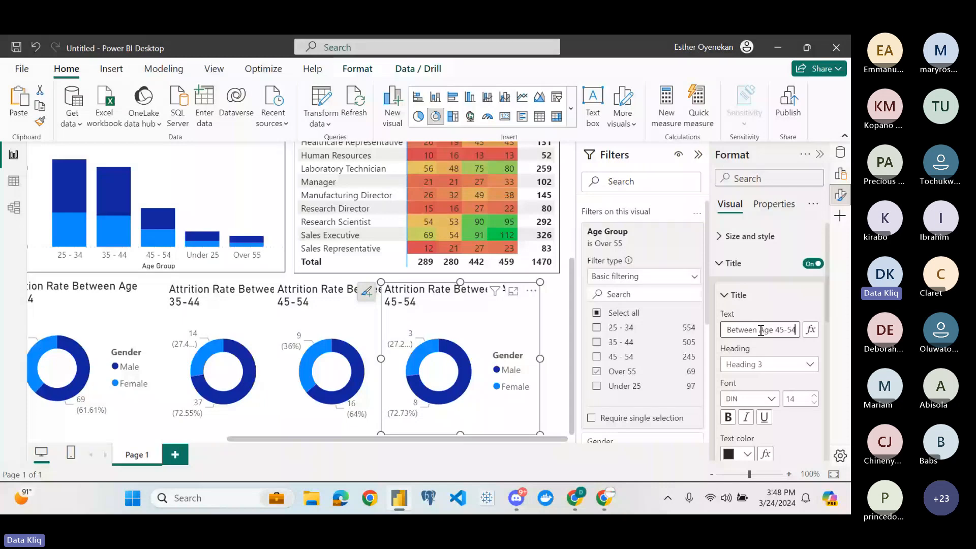
click(761, 330)
key(BackSpace)
key(BackSpace)
key(BackSpace)
key(BackSpace)
key(BackSpace)
key(BackSpace)
key(BackSpace)
key(BackSpace)
key(Caps_Lock)
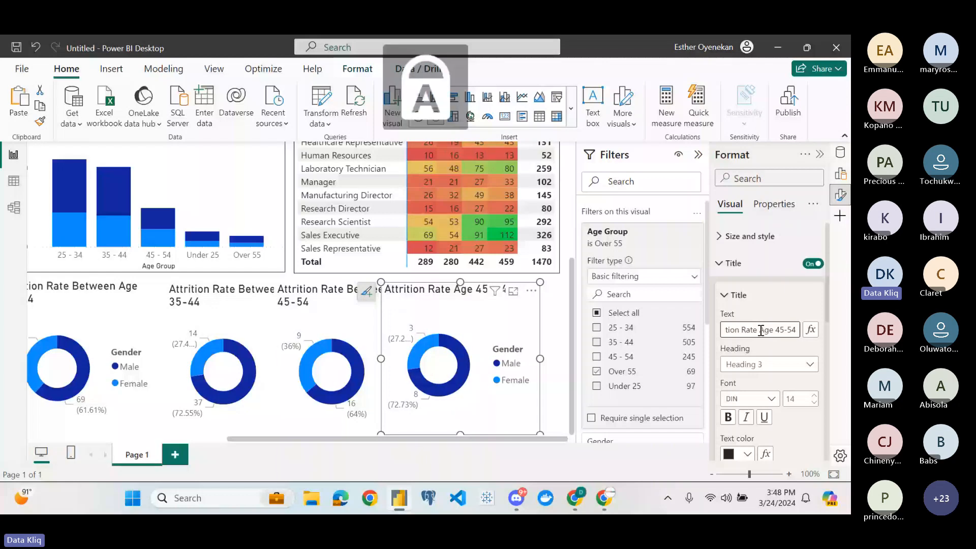
text(For)
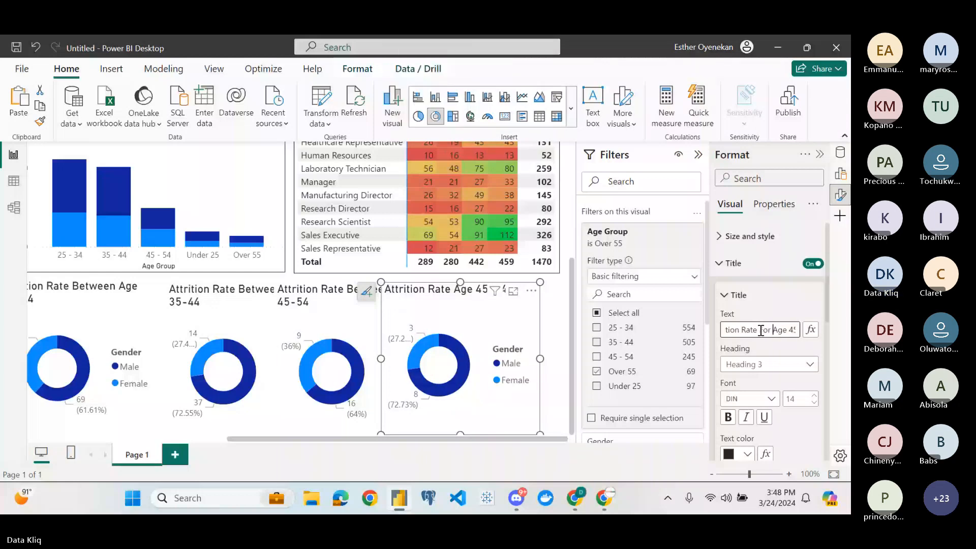
key(Right)
key(Right)
key(Right)
key(Right)
key(Right)
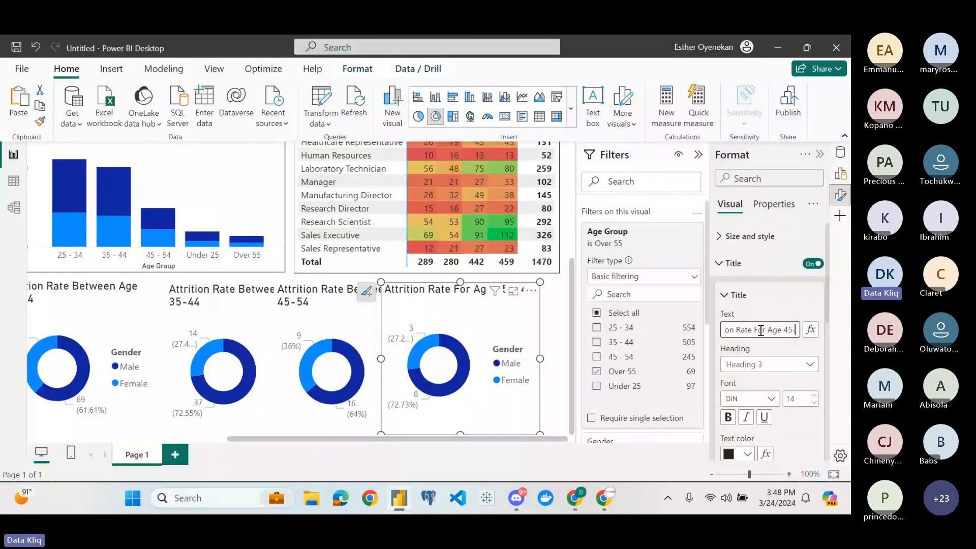
key(Home)
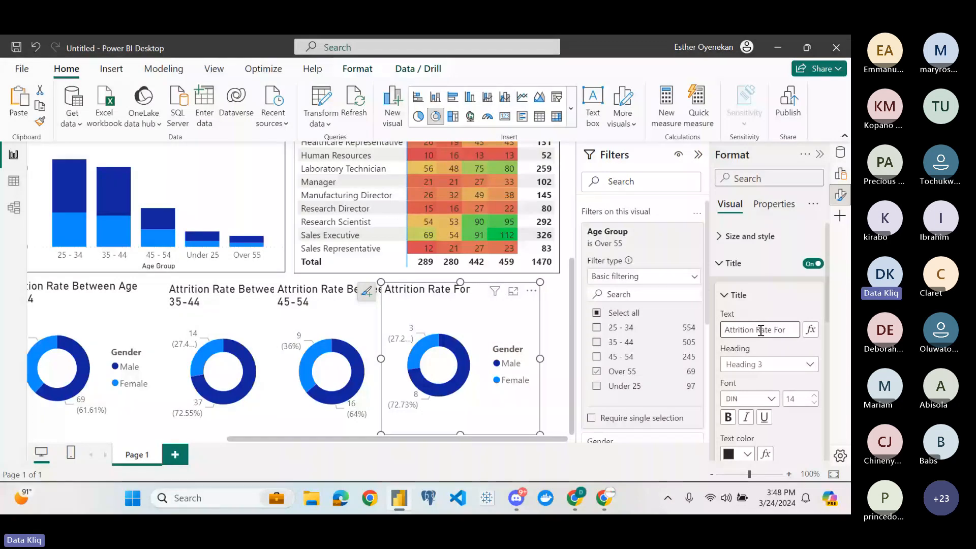
text(Age)
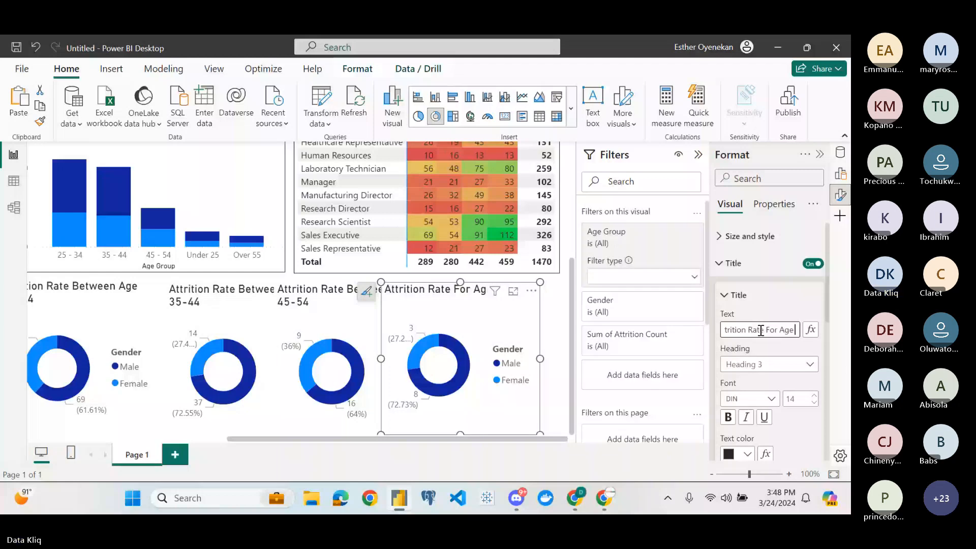
text( over 55)
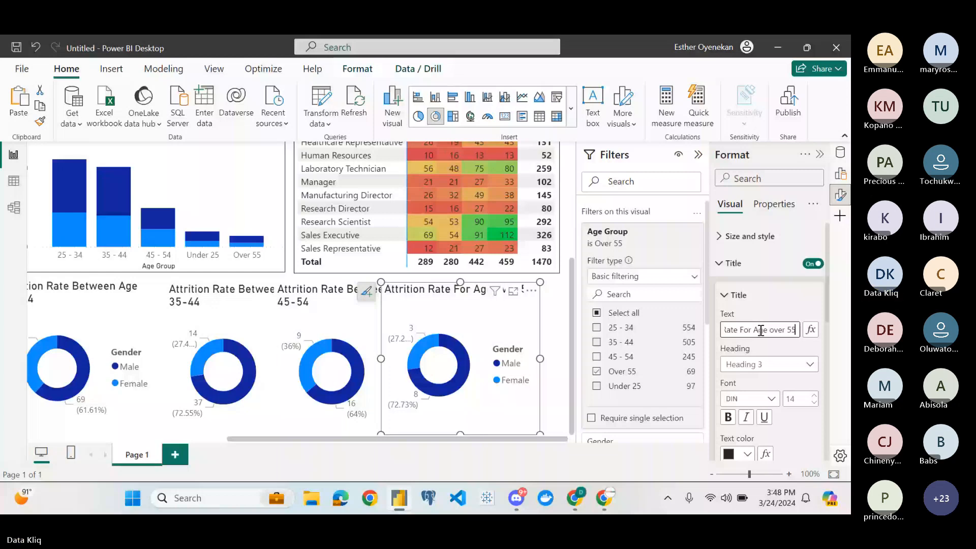
click(774, 331)
key(BackSpace)
text(O)
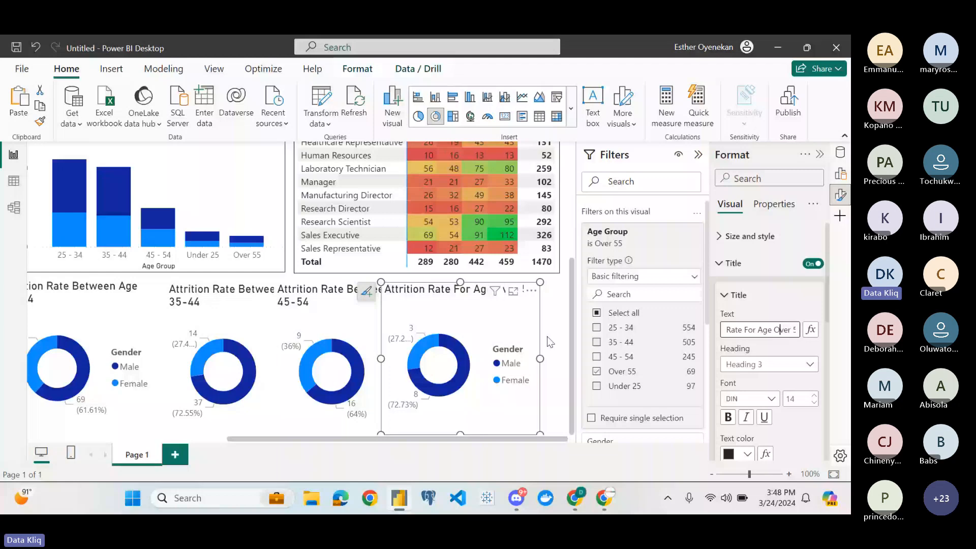
Duplicate the over-55 donut chart and filter the copy to the Under 25 age group
drag(482, 326, 489, 326)
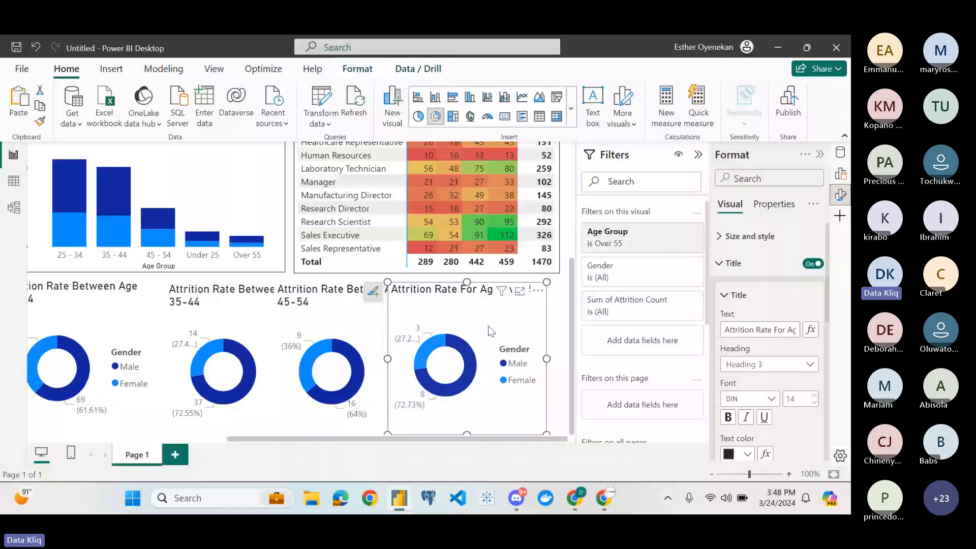
click(648, 247)
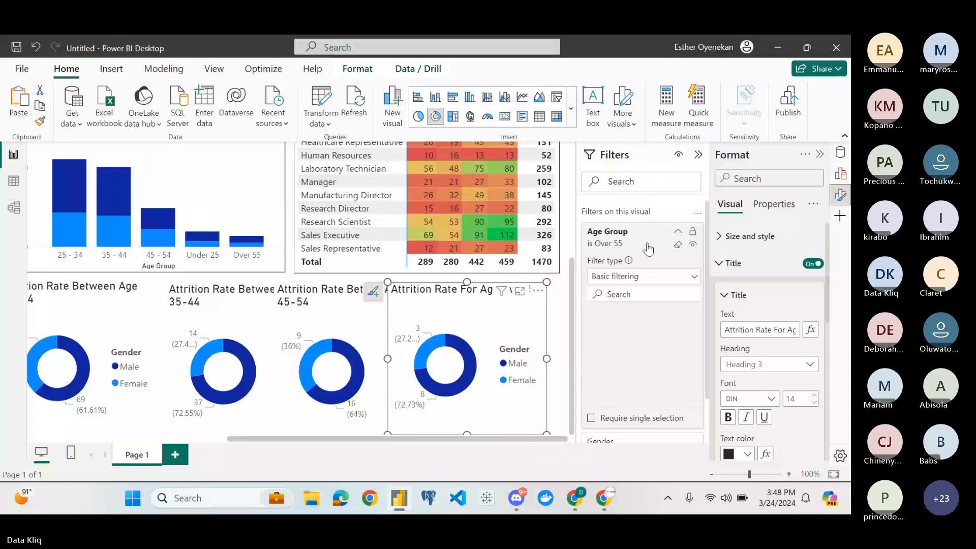
click(597, 386)
Change the newest donut chart's title text to "Attrition Rate For Age Under 25"
click(767, 338)
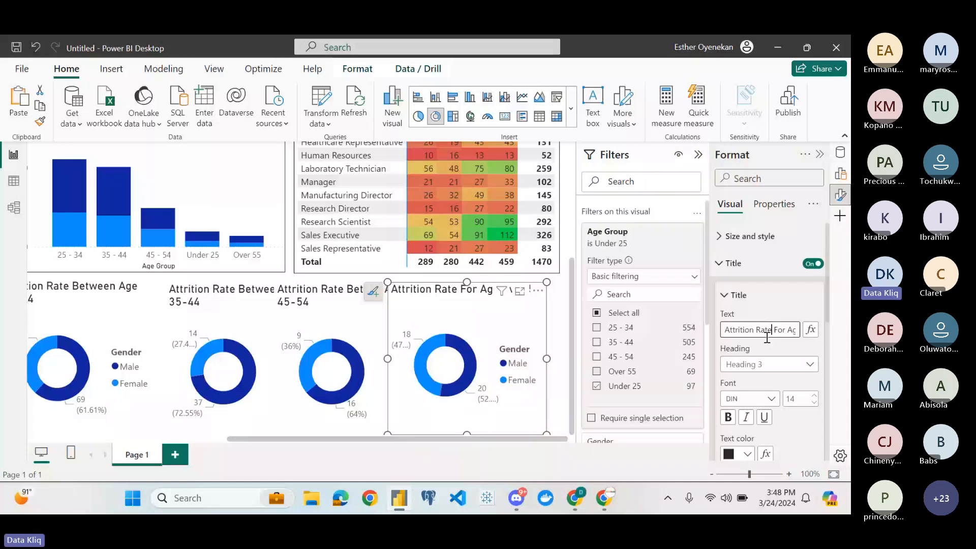
key(End)
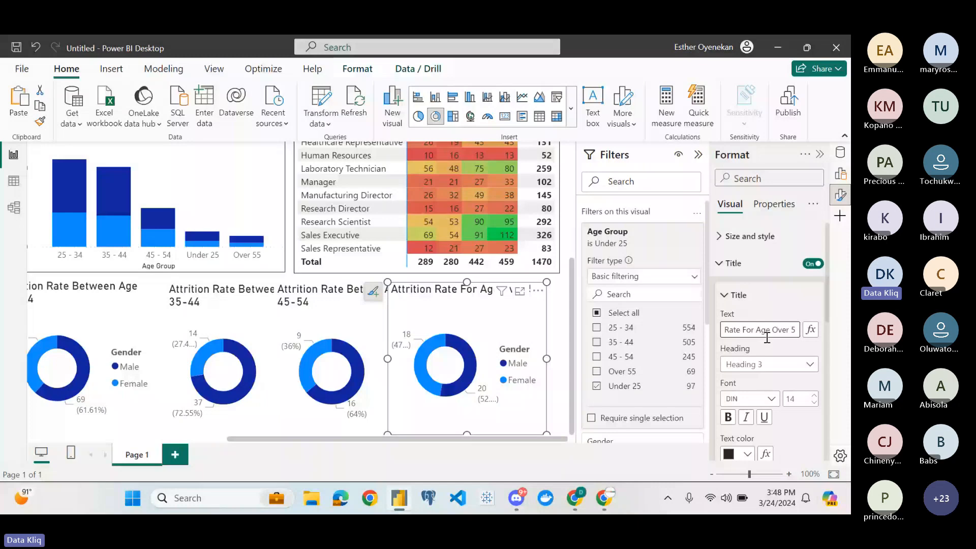
key(BackSpace)
key(BackSpace)
key(BackSpace)
key(BackSpace)
key(BackSpace)
key(BackSpace)
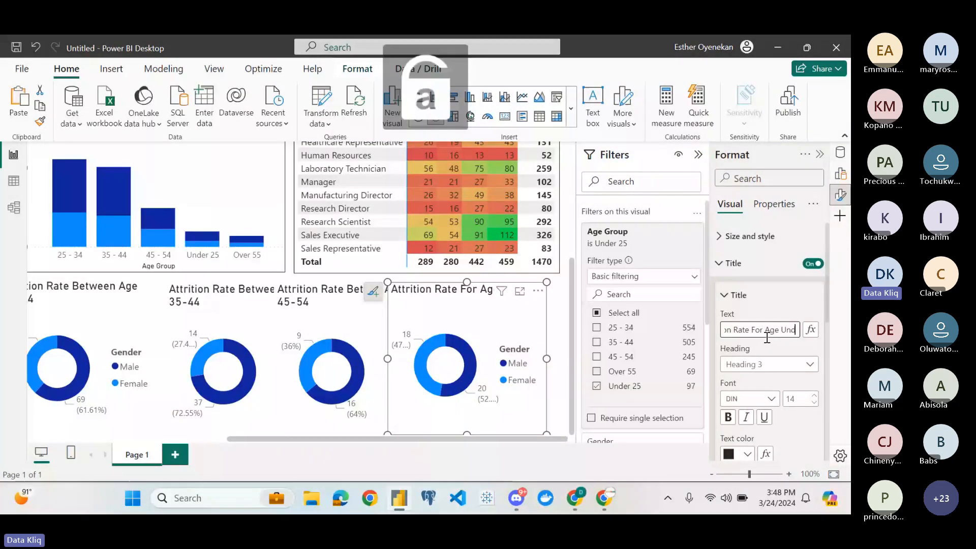
text(Under 2)
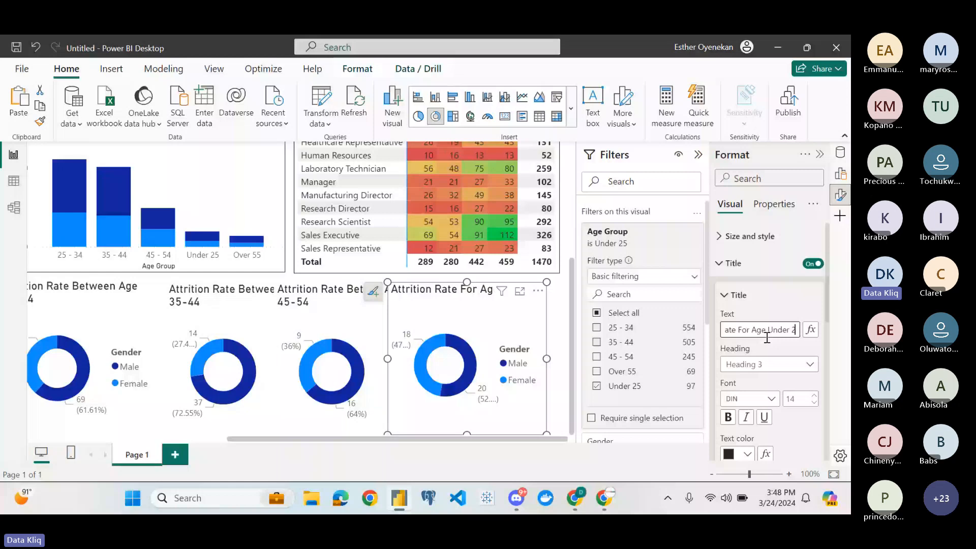
text(5)
Collapse the Format and Filters panes and reduce the height of the age 25-34 donut chart from its top edge
click(820, 155)
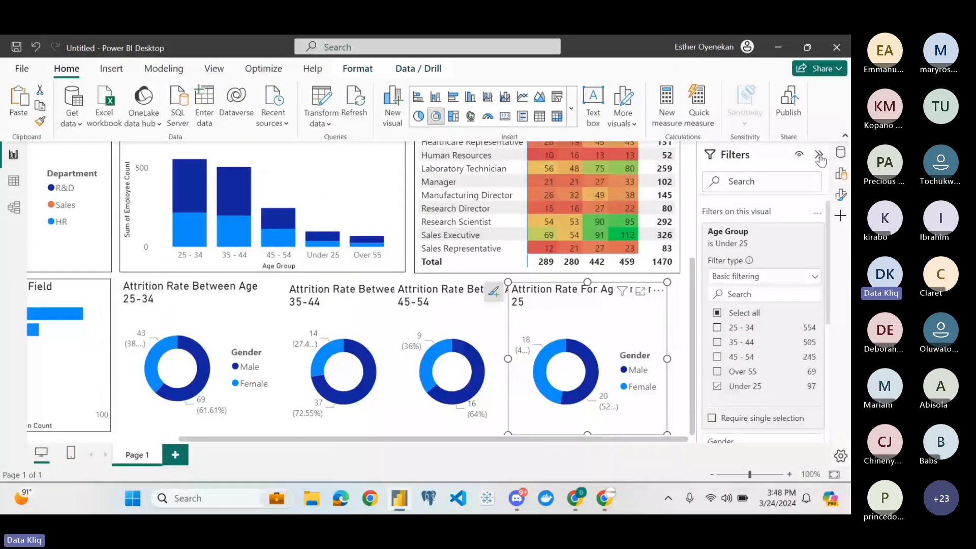
click(819, 155)
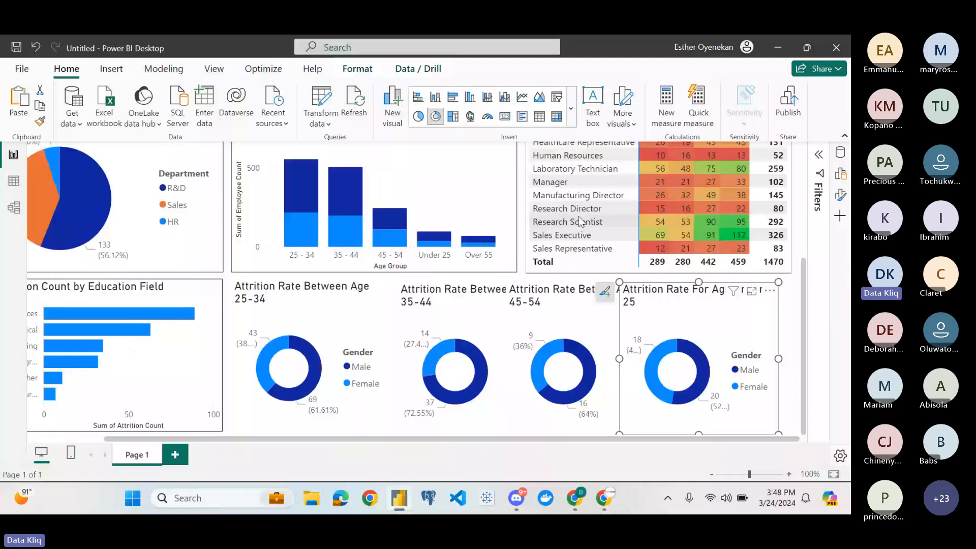
click(366, 411)
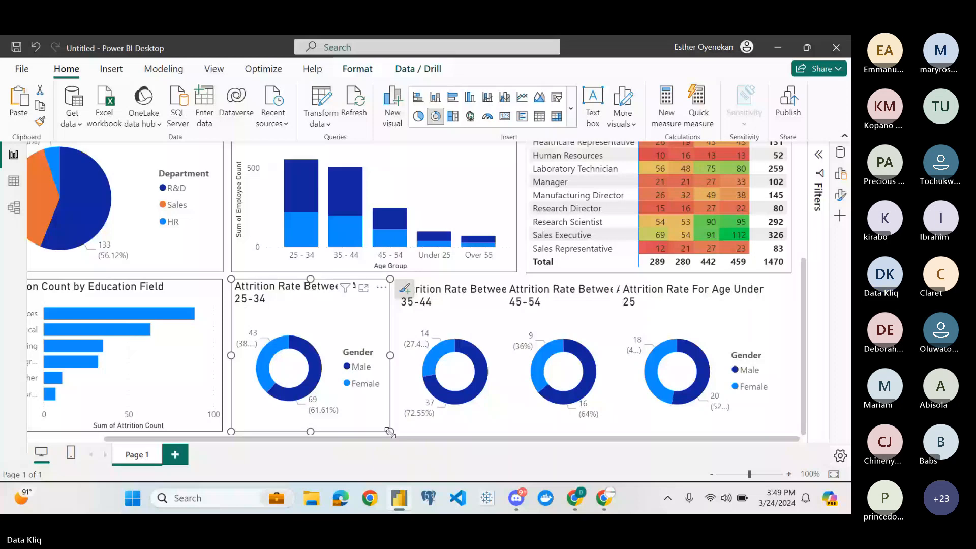
drag(390, 432, 390, 438)
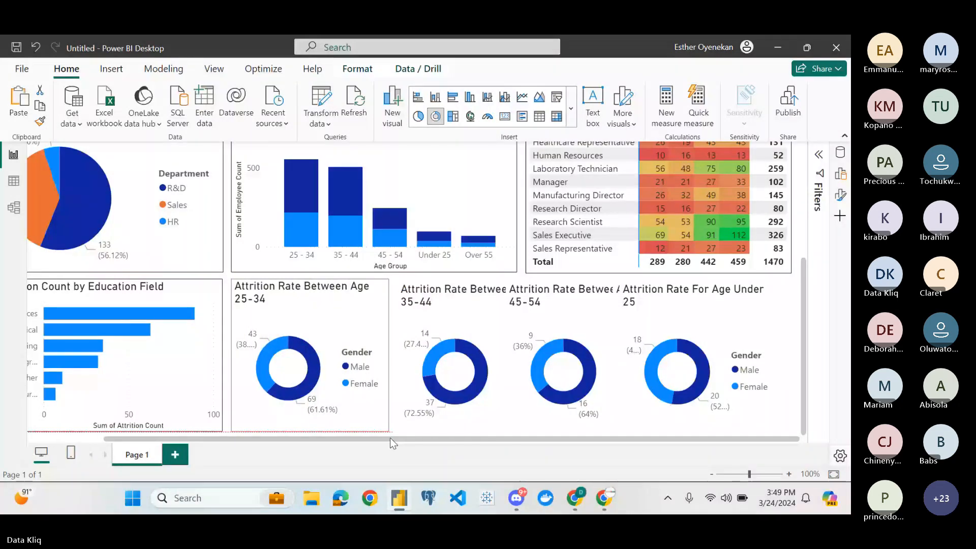
drag(308, 279, 304, 316)
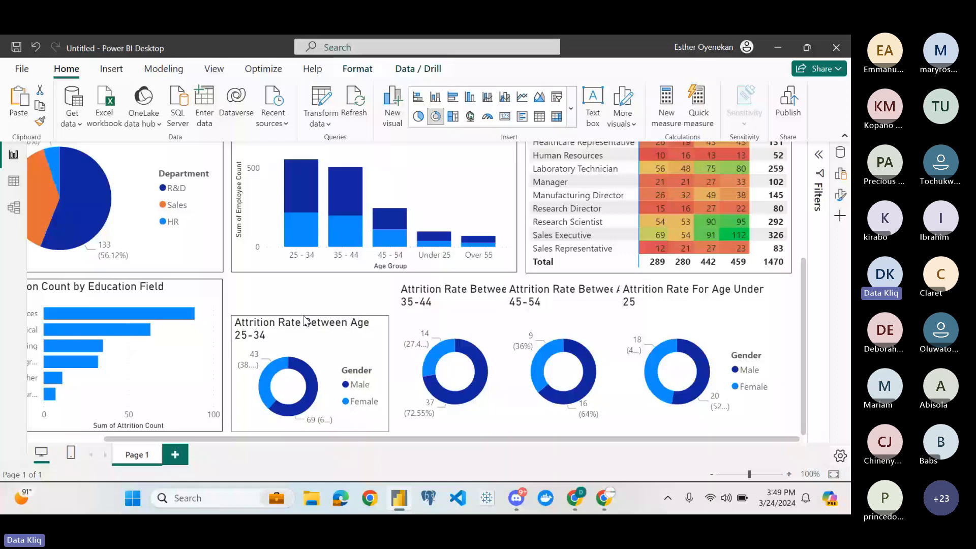
click(305, 322)
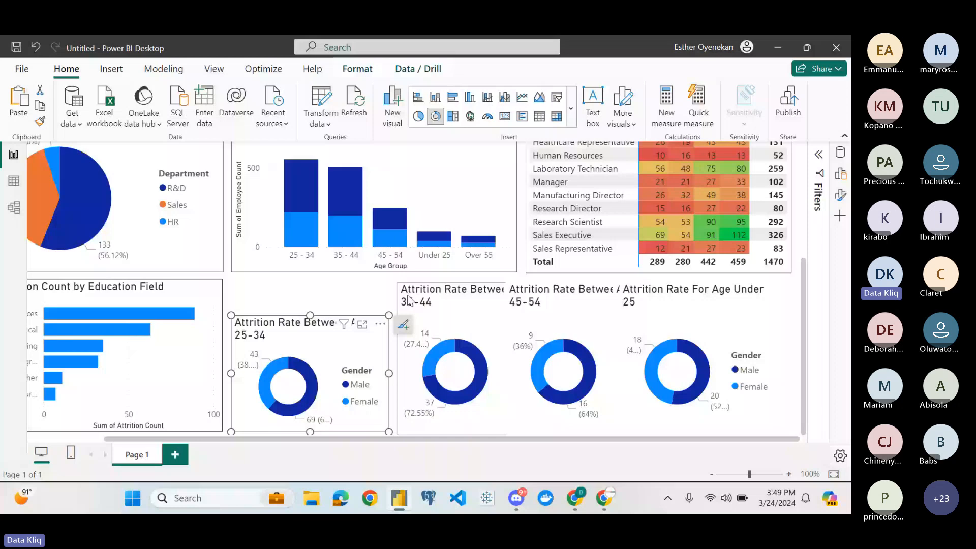
Shrink the age 35-44 and 45-54 donut charts and line them up beside the 25-34 chart
click(408, 300)
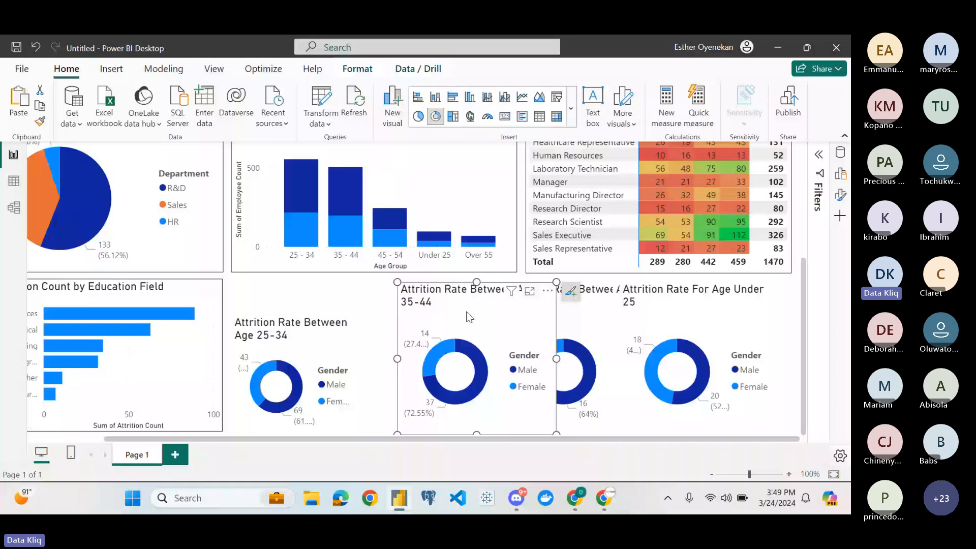
drag(467, 312, 437, 346)
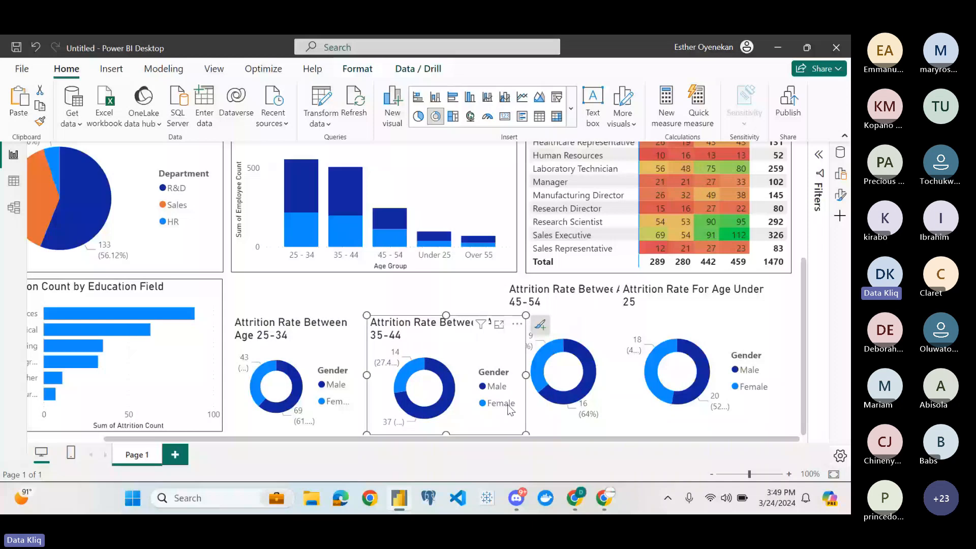
drag(526, 434, 484, 432)
click(606, 291)
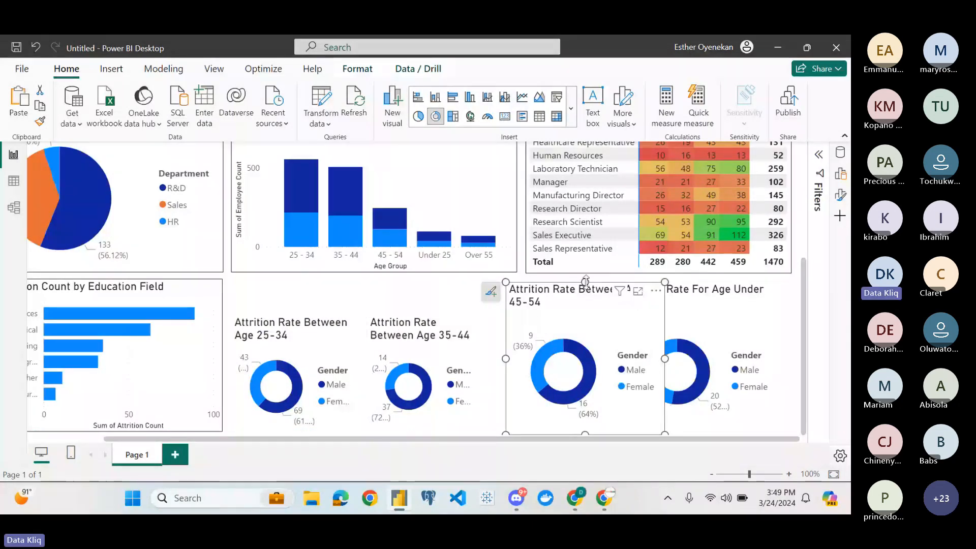
drag(585, 281, 585, 310)
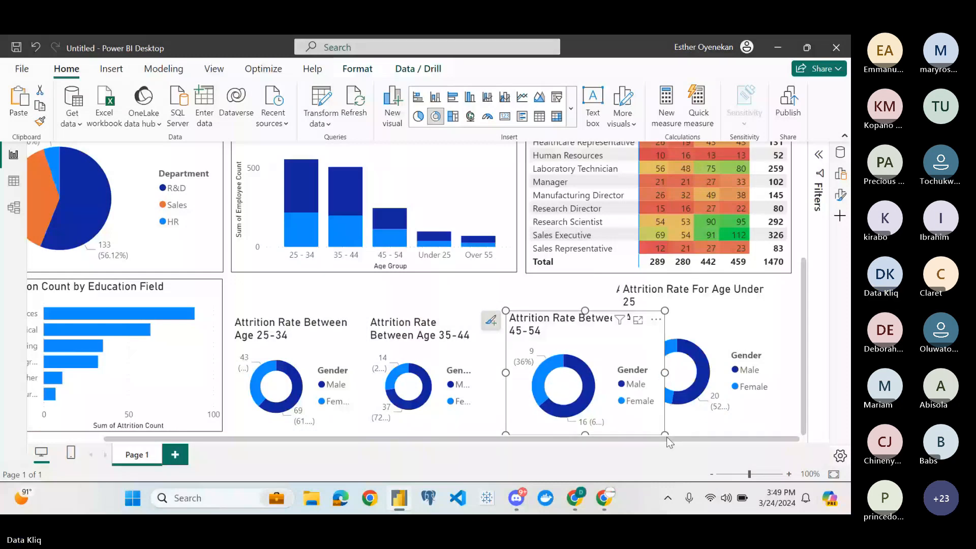
drag(665, 435, 608, 435)
Shrink the under-25 and over-55 donut charts and place them side by side after the 45-54 chart
click(676, 318)
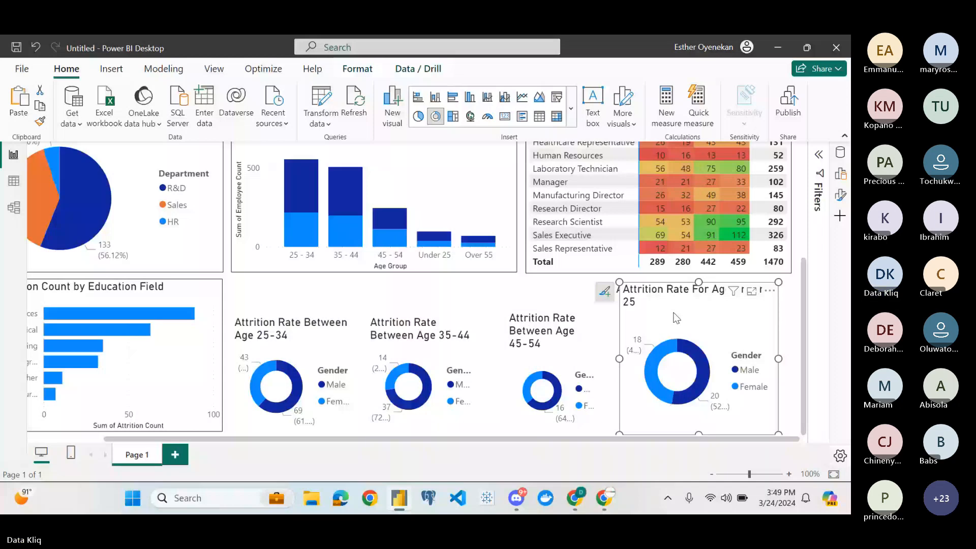
key(Delete)
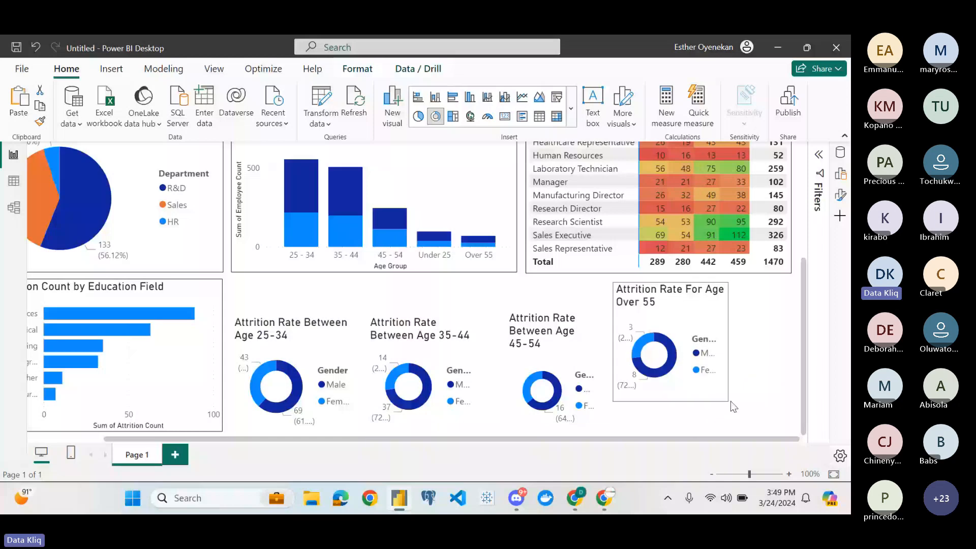
key(ctrl+z)
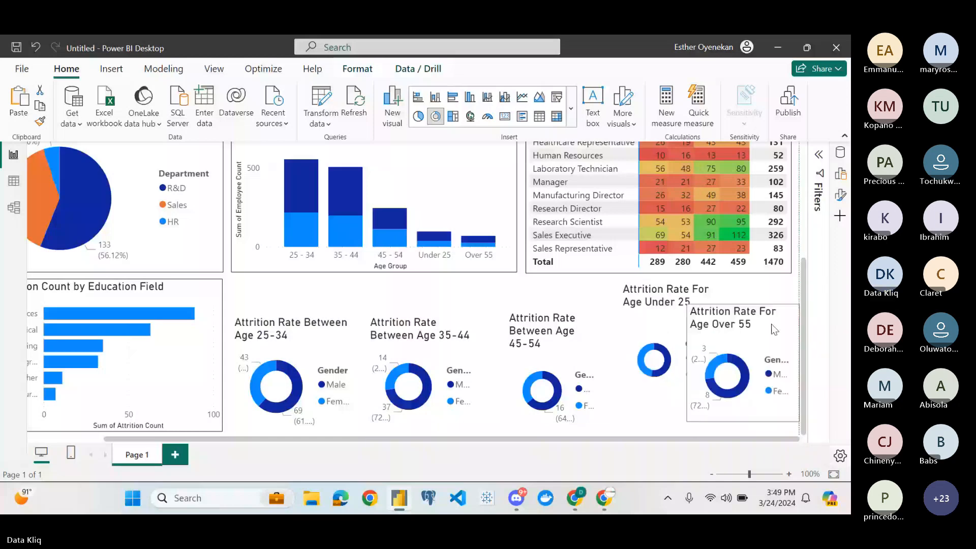
drag(771, 329, 771, 331)
drag(649, 334, 622, 357)
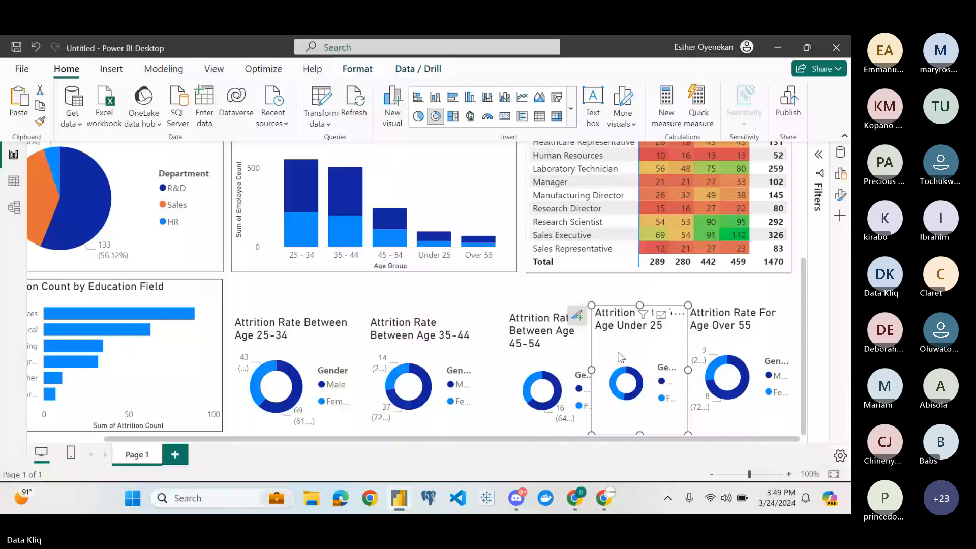
Turn on the visual border for the age-group donut charts that lack one, so that all five are outlined
click(535, 347)
scroll(535, 347, left, 3)
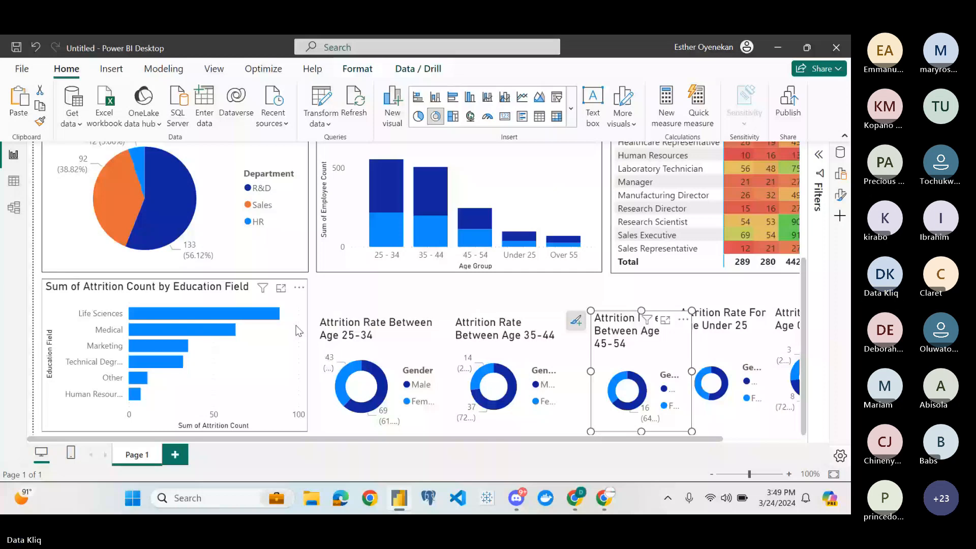
scroll(611, 370, down, 2)
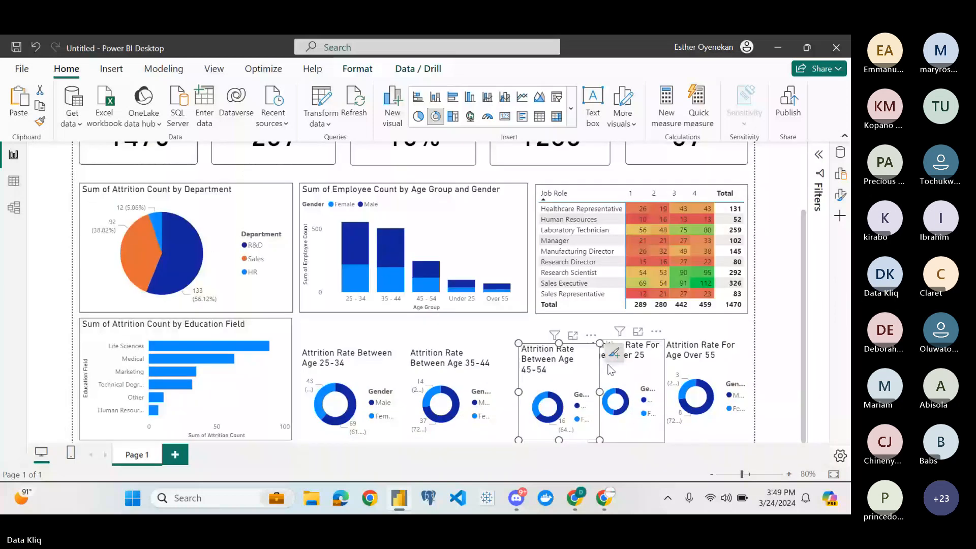
click(378, 386)
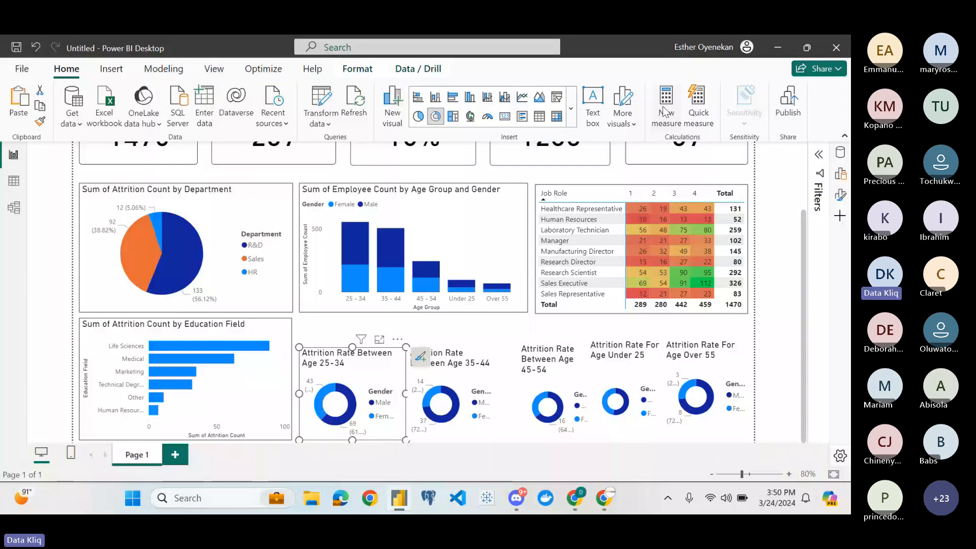
click(841, 195)
scroll(808, 325, down, 5)
click(813, 323)
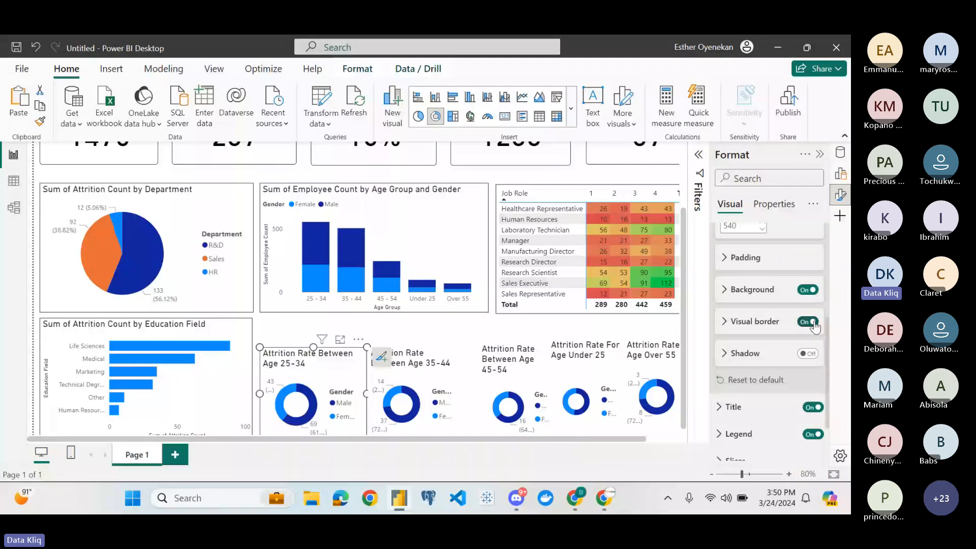
click(454, 373)
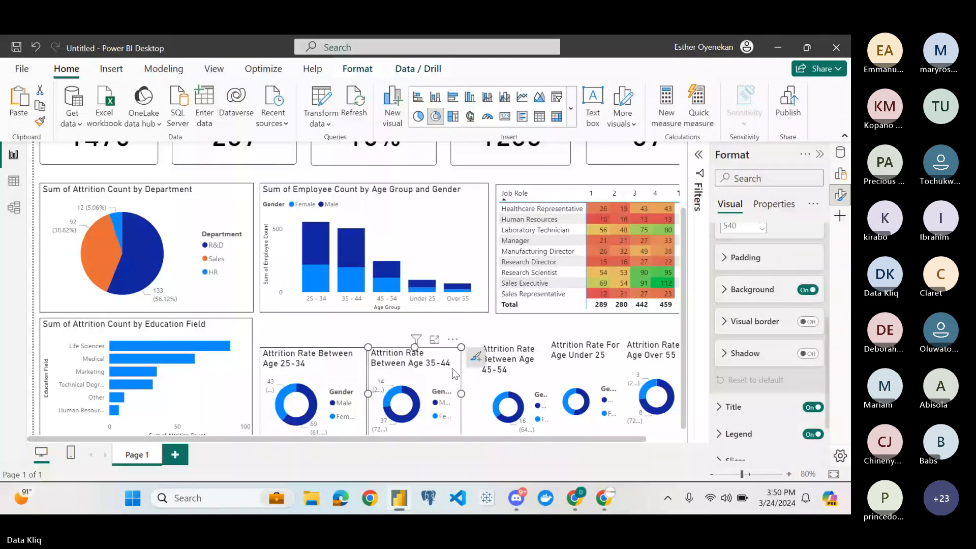
click(509, 372)
click(807, 323)
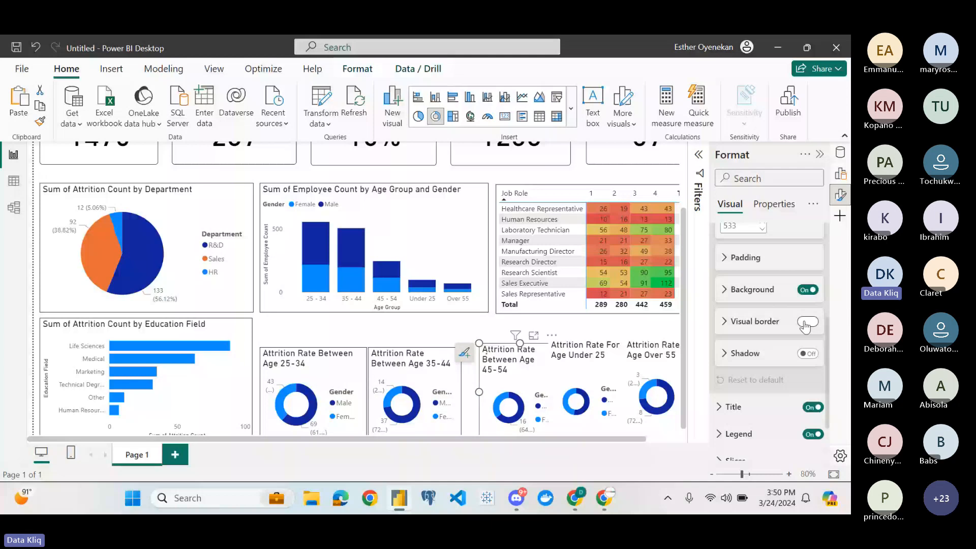
click(585, 370)
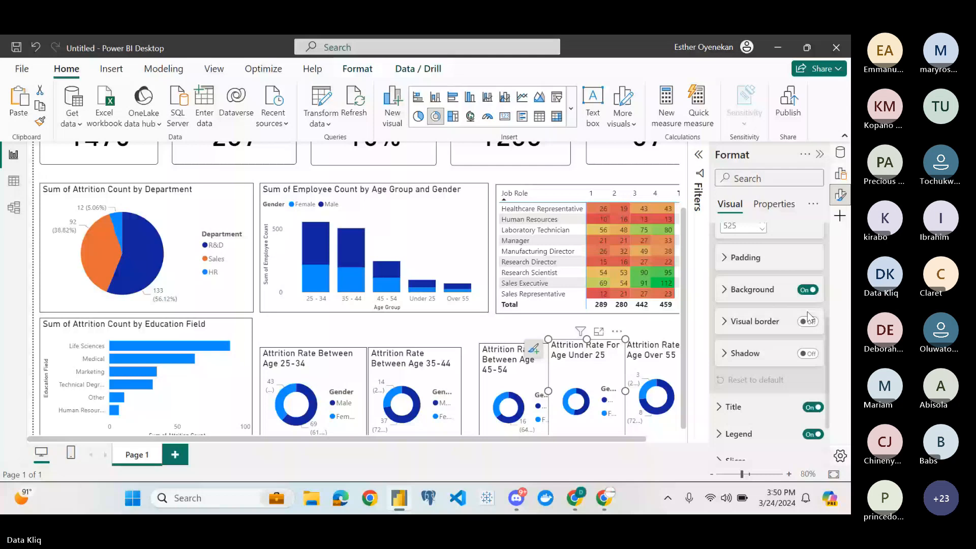
click(809, 322)
Resize the bordered 25-34 and 35-44 donut charts and align them side by side next to the education-field bar chart
click(358, 375)
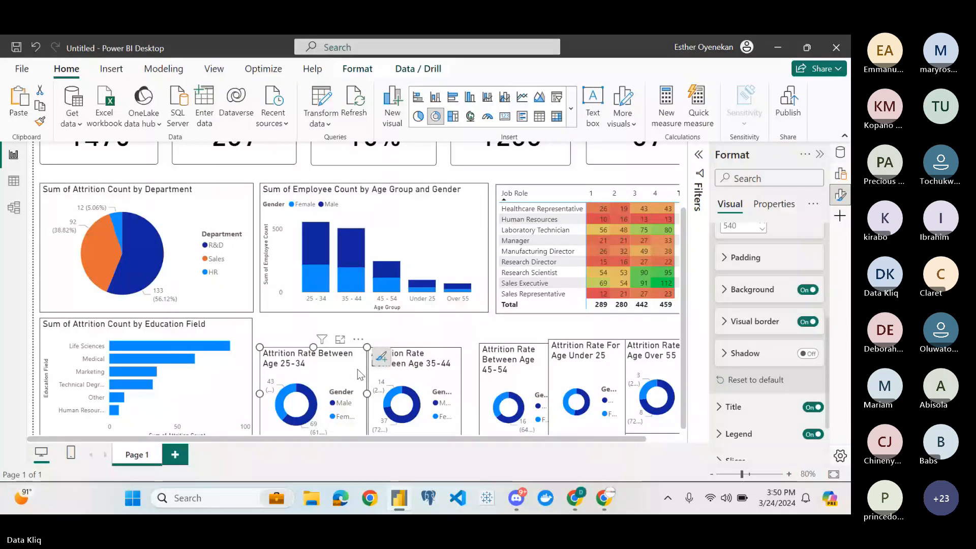
key(Up)
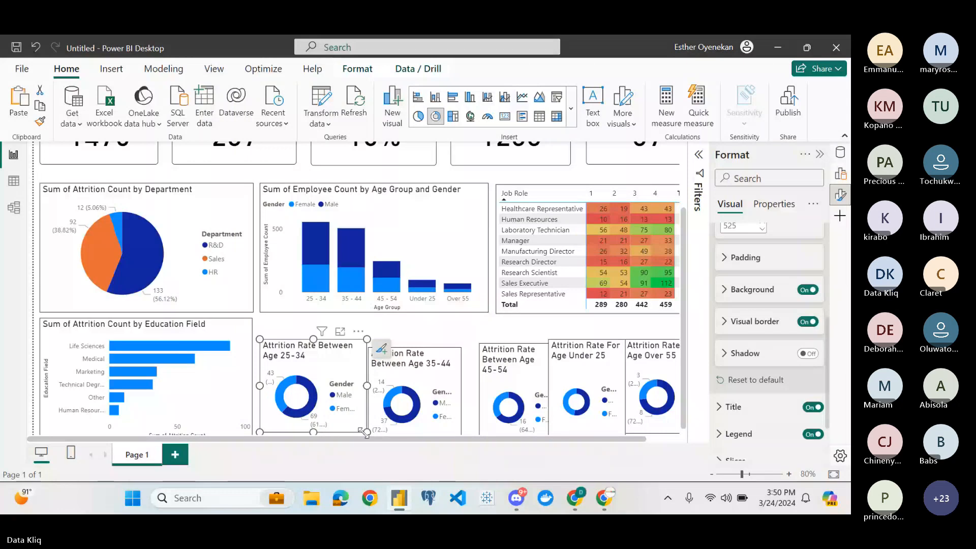
drag(363, 433, 361, 430)
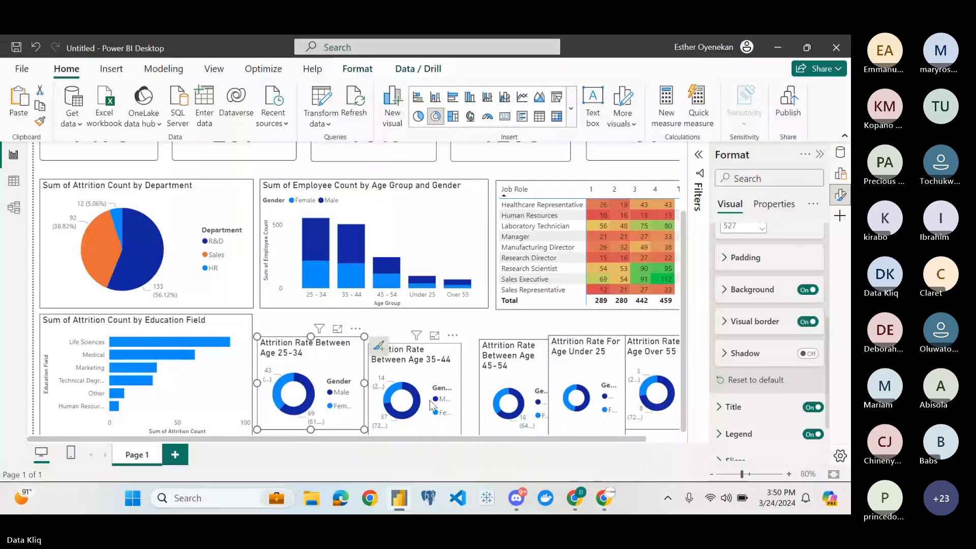
click(429, 400)
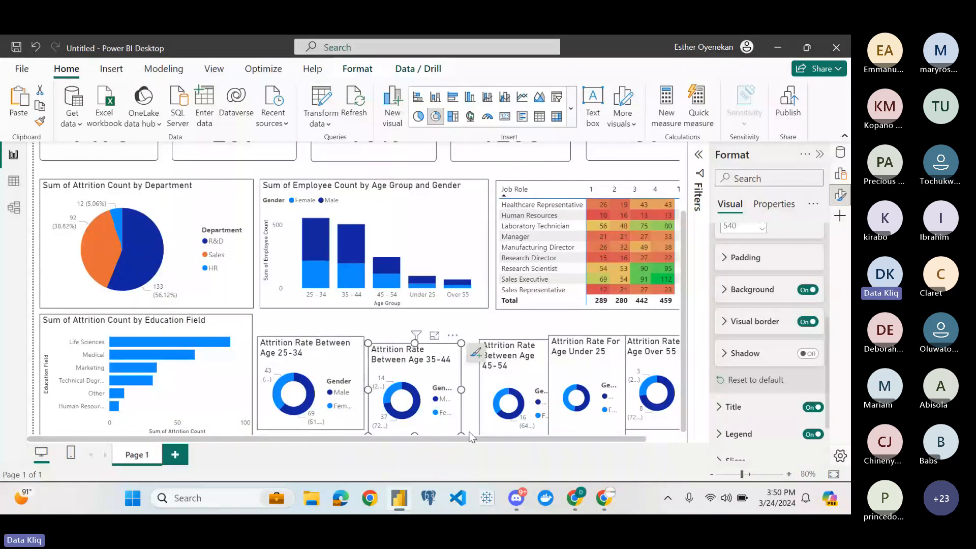
drag(461, 434, 466, 427)
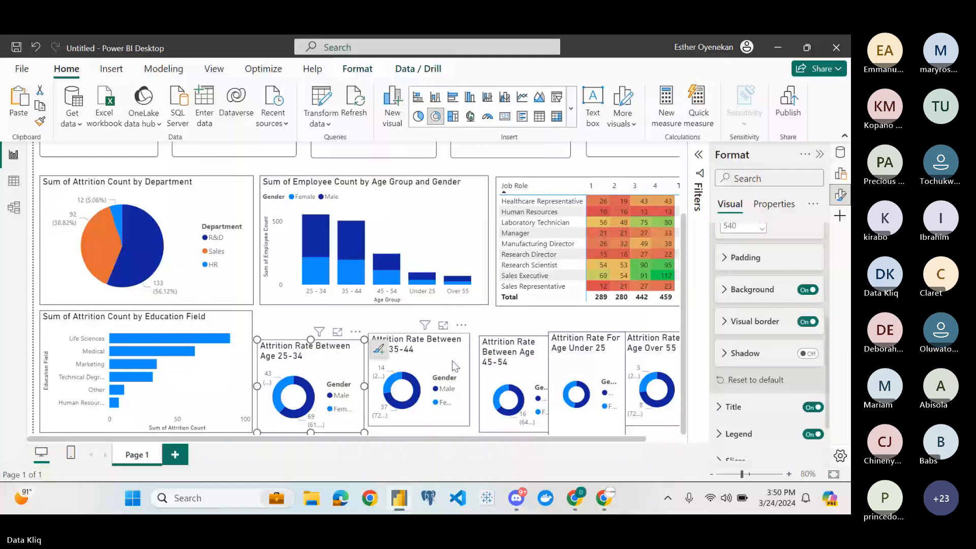
click(453, 361)
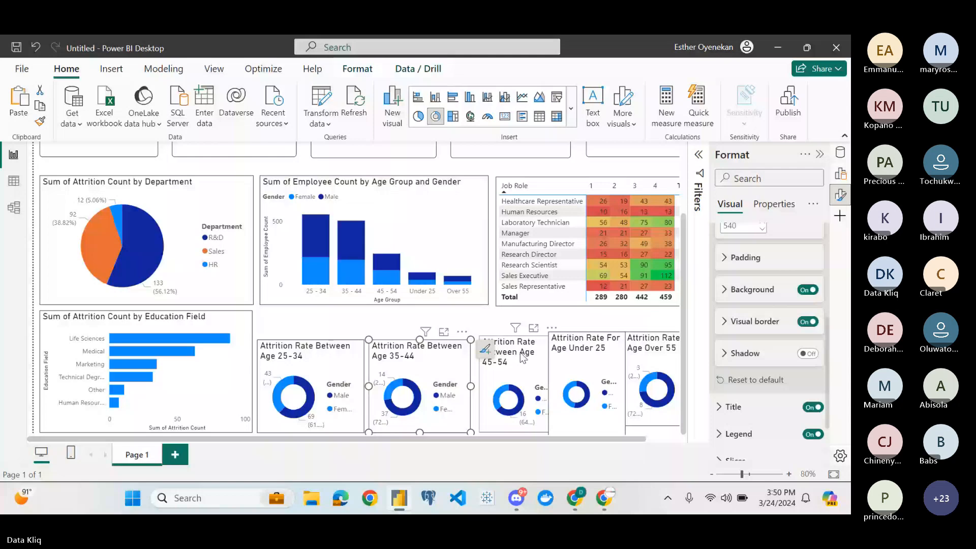
Widen the age 45-54 donut chart and align its top edge with the 35-44 chart
click(522, 359)
drag(548, 432, 571, 433)
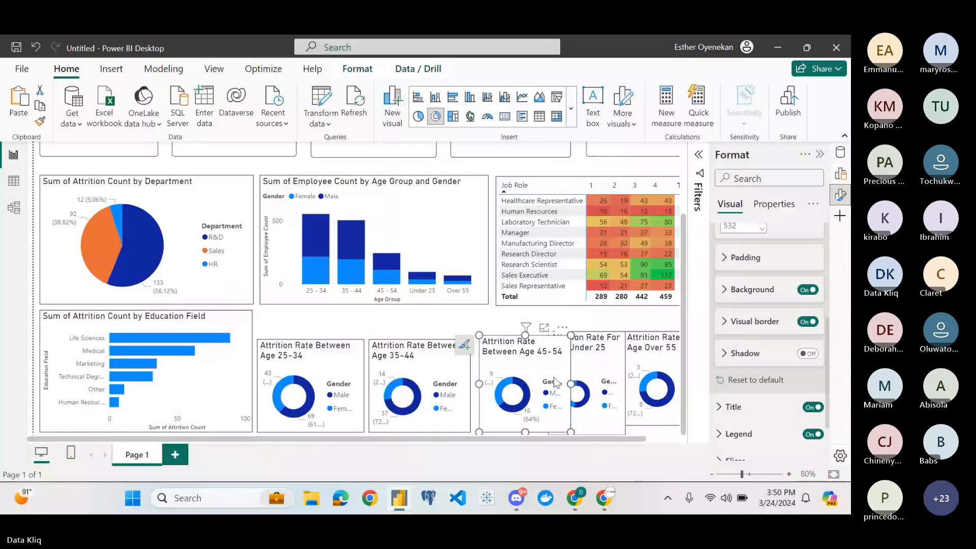
scroll(558, 382, right, 2)
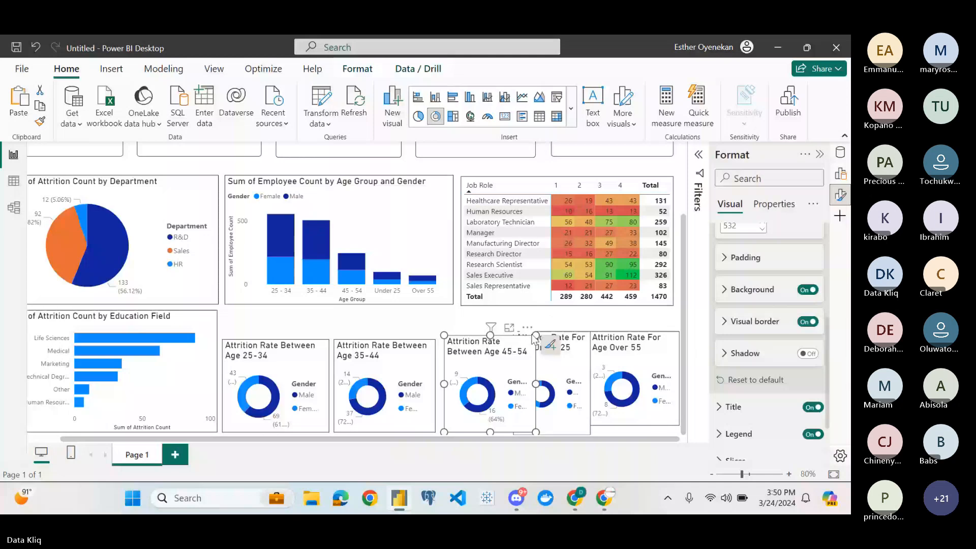
mouse_move(534, 339)
mouse_down()
mouse_move(532, 351)
mouse_move(531, 339)
mouse_up()
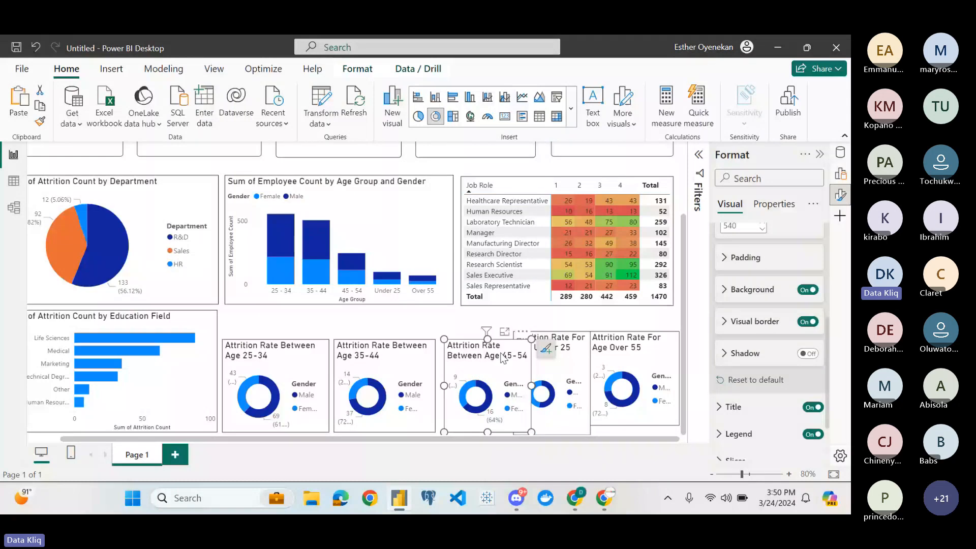
Shrink the 35-44 donut chart, then line up the 25-34, 35-44 and 45-54 charts side by side along a common top edge
click(431, 429)
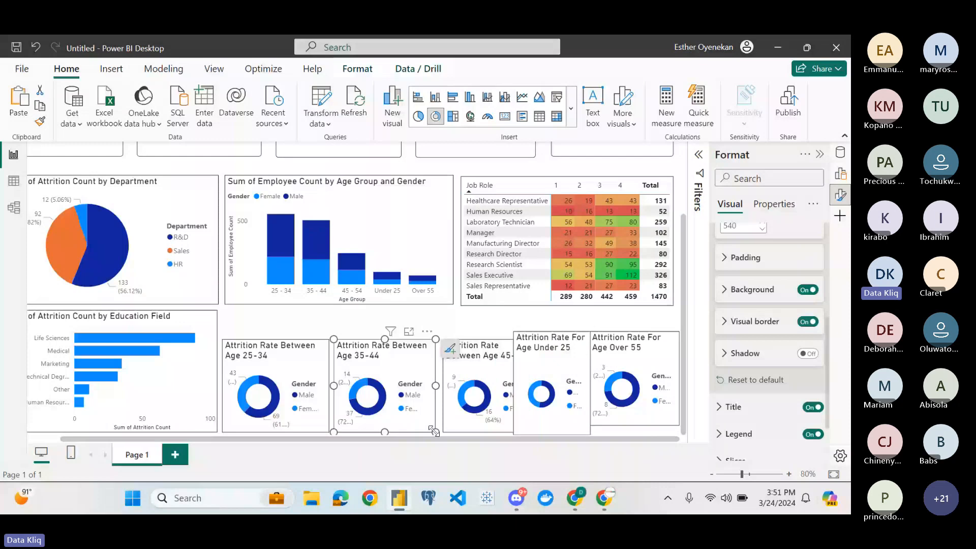
drag(433, 431, 422, 426)
click(319, 367)
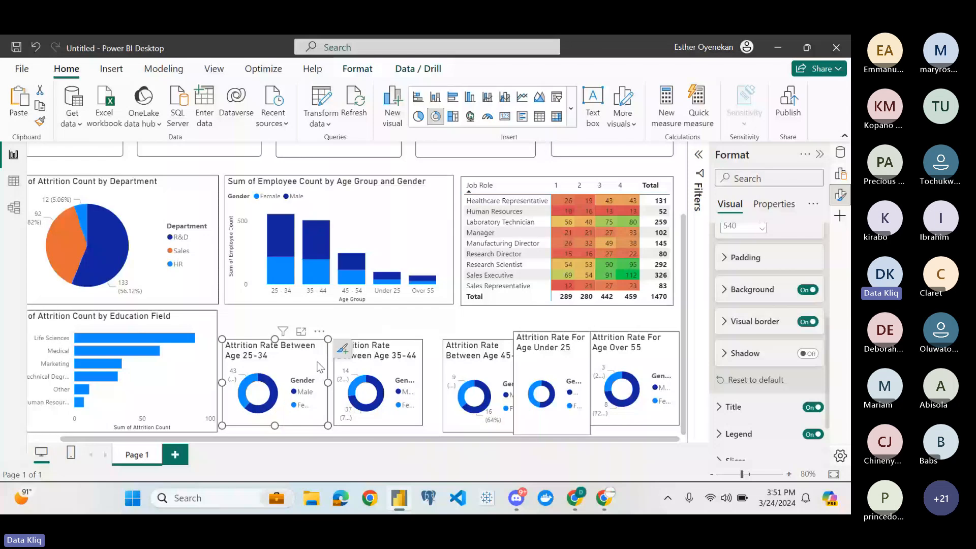
drag(317, 362, 313, 368)
drag(421, 346, 414, 356)
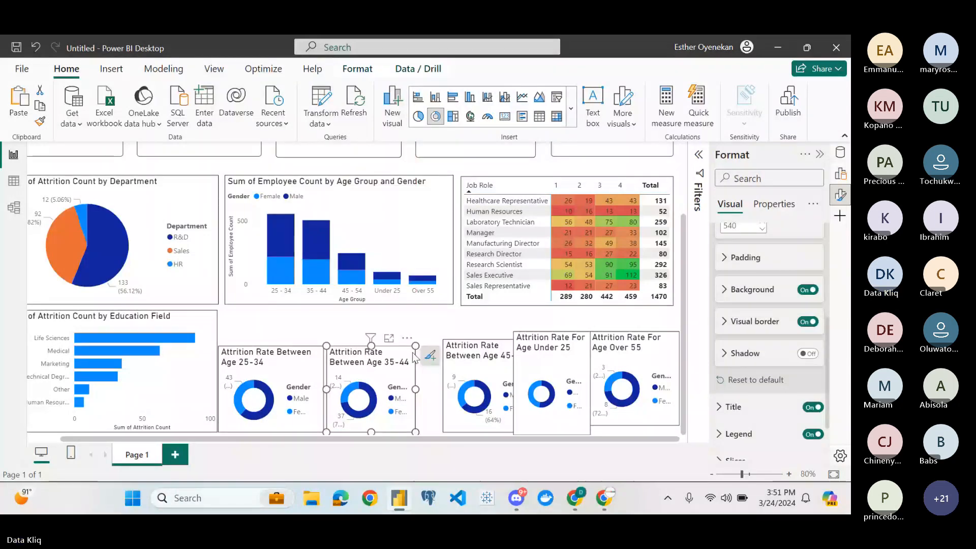
mouse_move(487, 356)
mouse_down()
mouse_move(460, 352)
mouse_move(503, 351)
mouse_up()
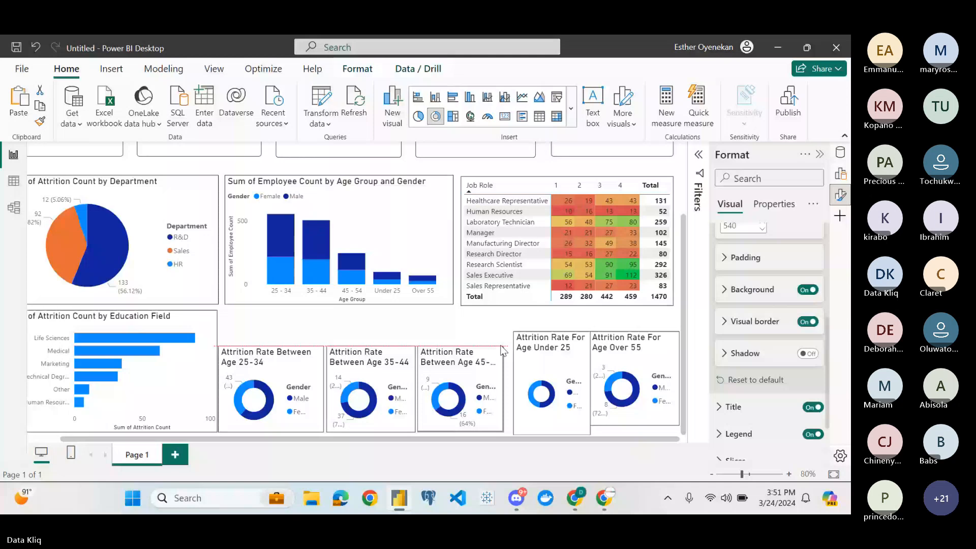
Resize and shift the under-25 and over-55 donut charts so their edges line up with the other age-group charts
drag(590, 333, 589, 346)
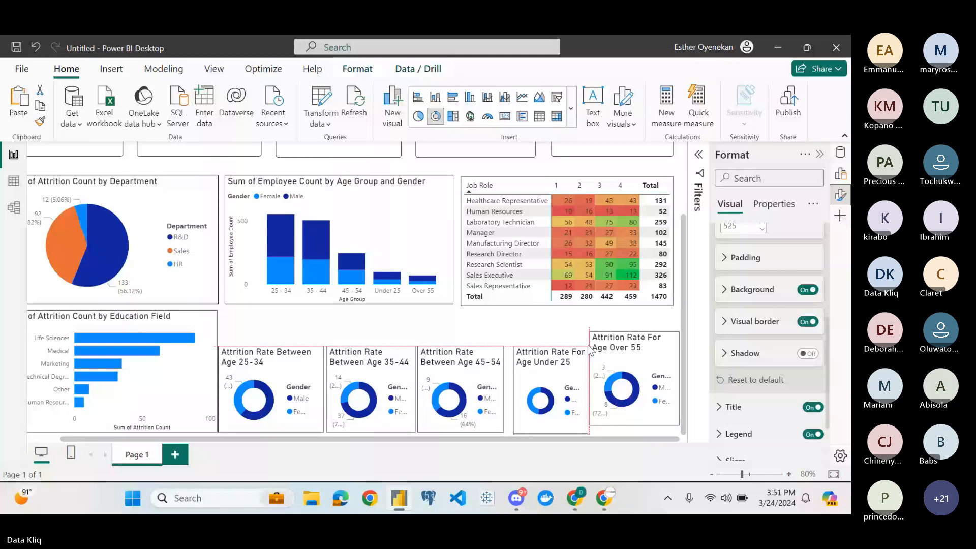
drag(514, 347, 515, 348)
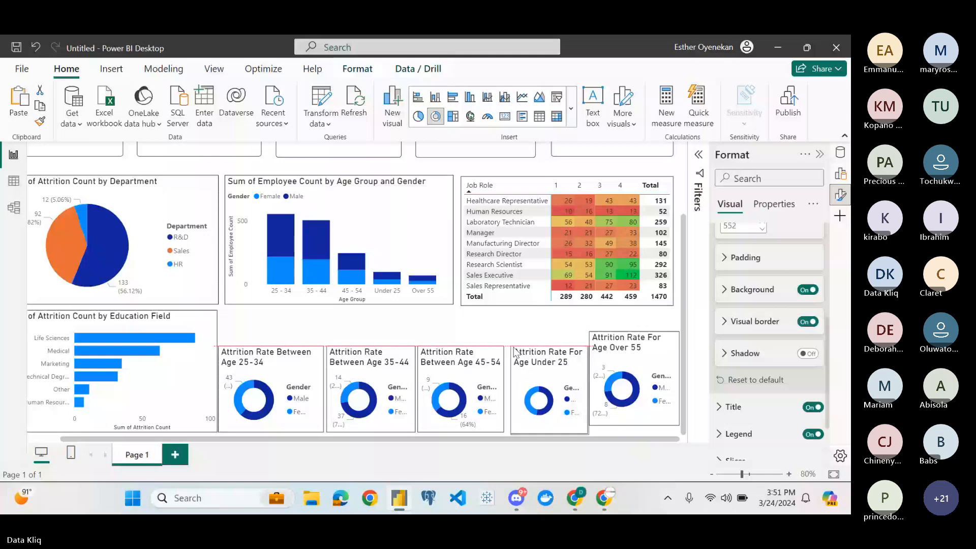
drag(590, 333, 596, 336)
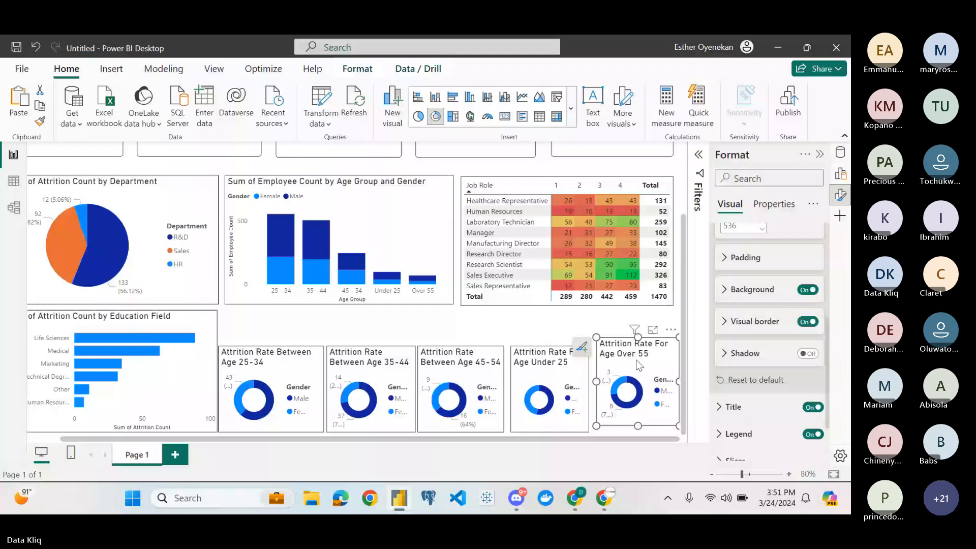
drag(636, 359, 636, 366)
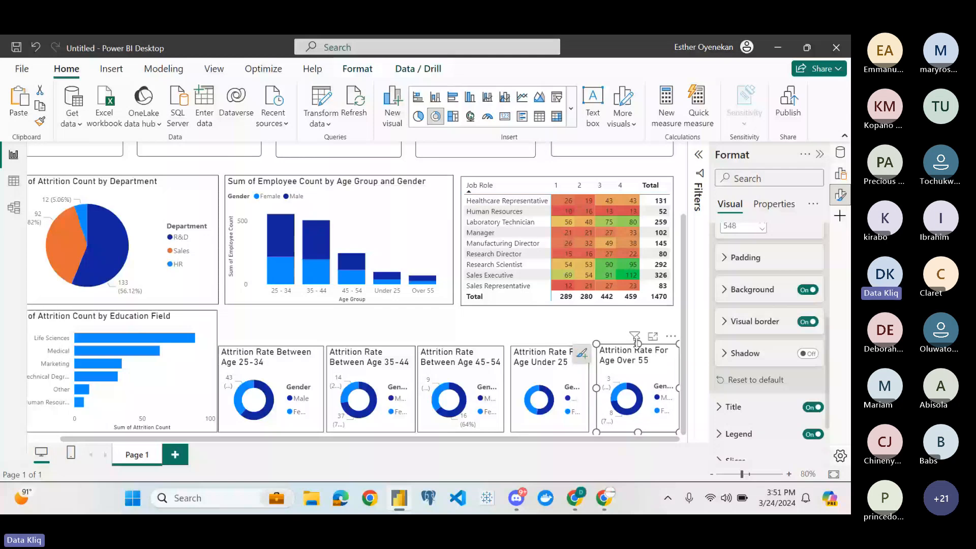
drag(638, 345, 638, 346)
click(397, 325)
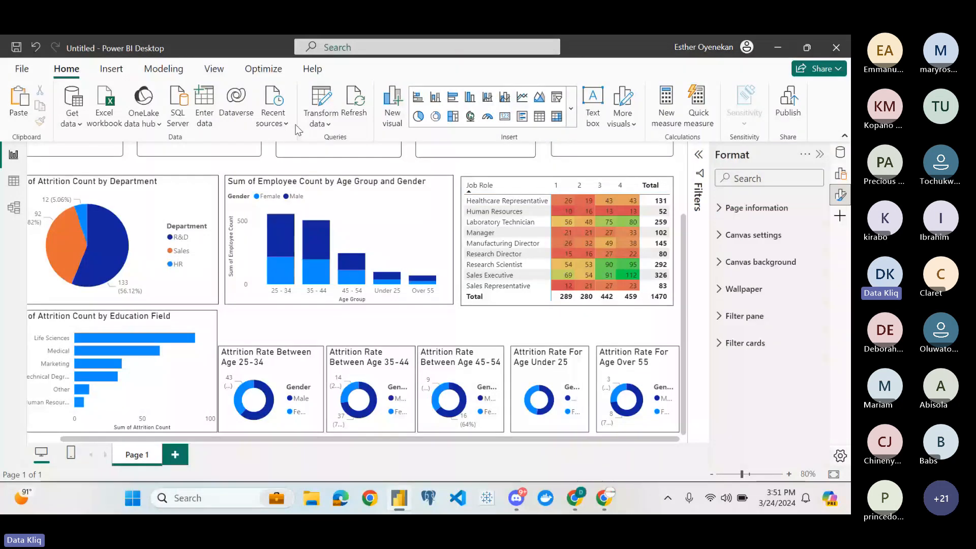
Insert a text box reading "Attrition Rate By Gender for Age Group" and reduce its height to about 47
click(125, 73)
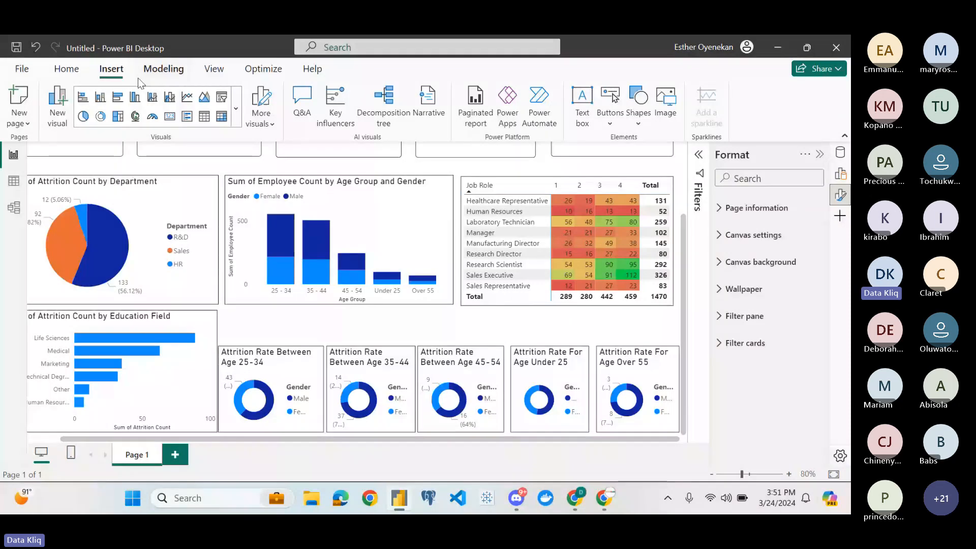
click(582, 102)
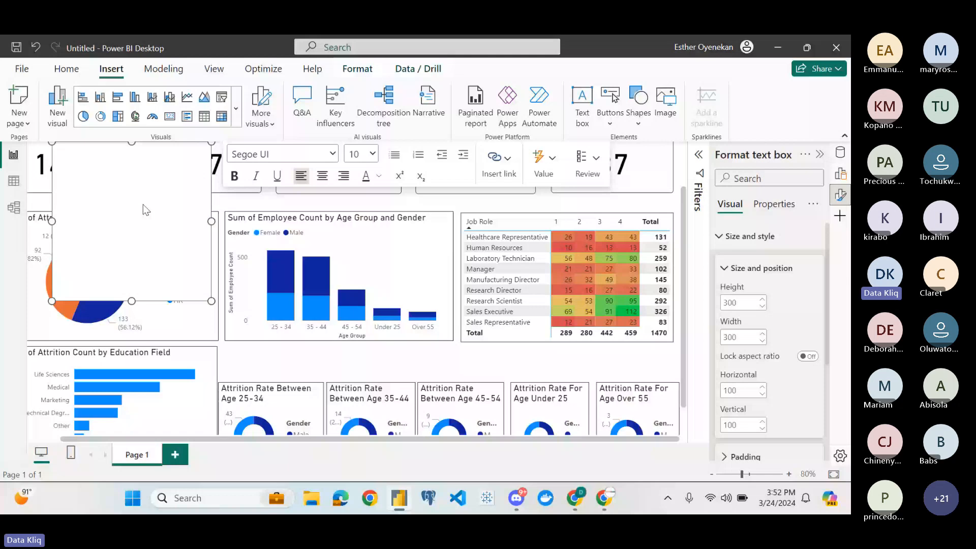
text(Attrition Rat)
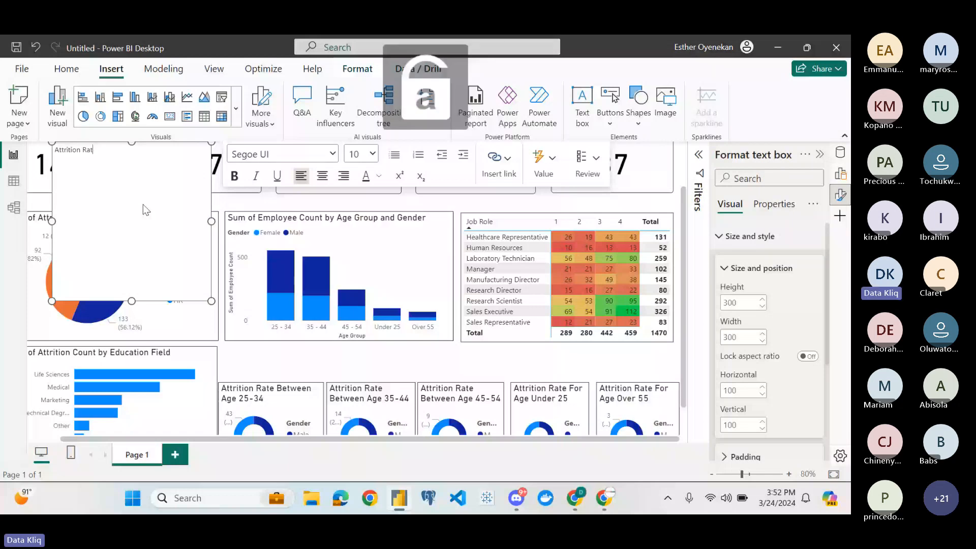
text(e By Gender)
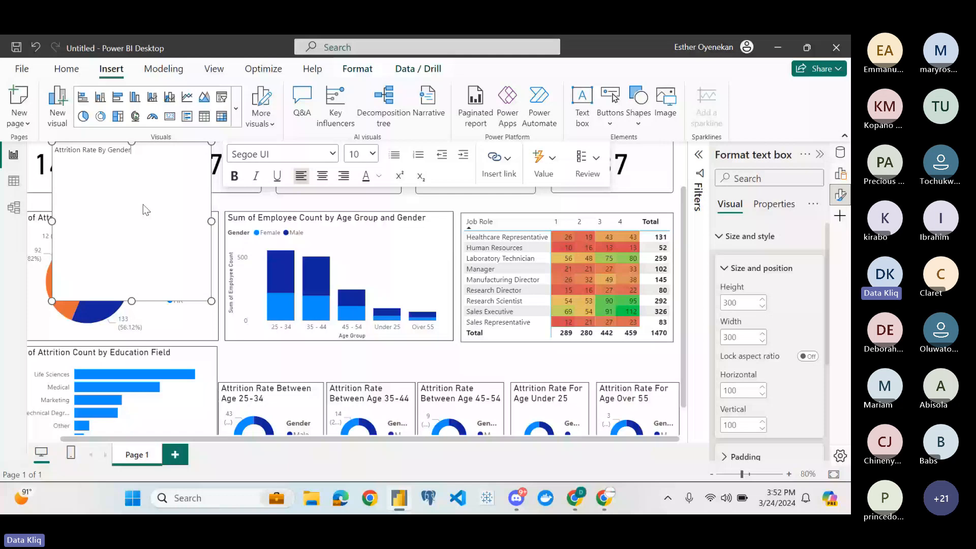
text( for Age Group)
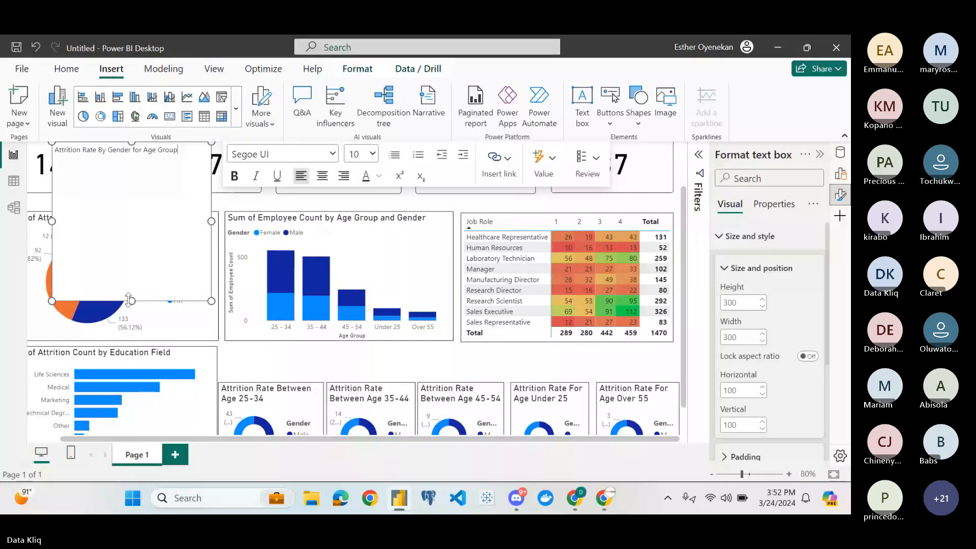
drag(130, 300, 131, 169)
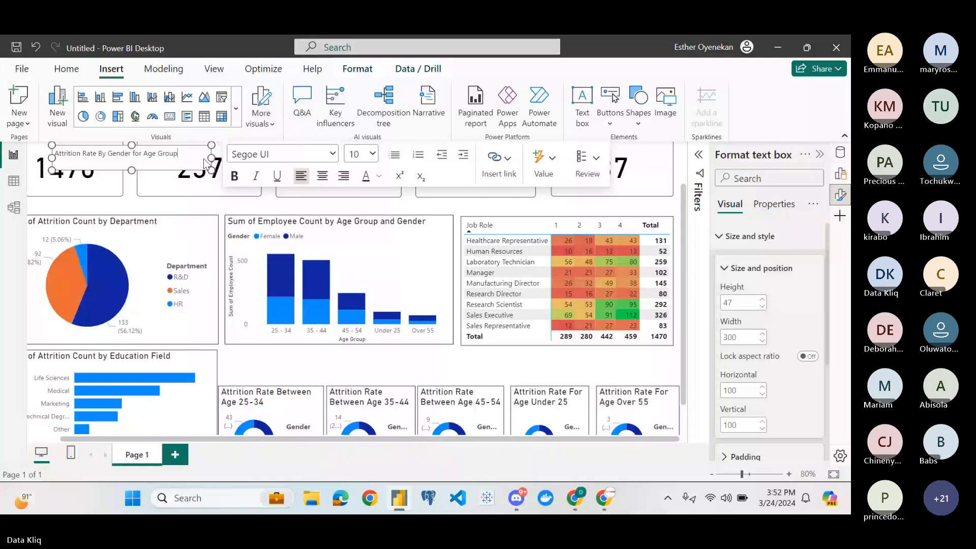
Move the heading text box directly above the donut chart row and widen it to about 843 so it spans the row
click(257, 173)
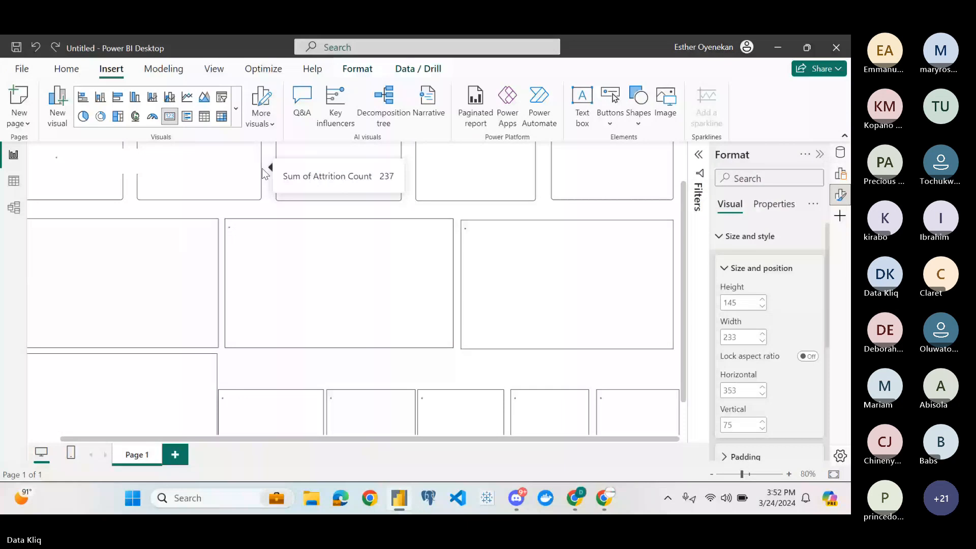
click(157, 154)
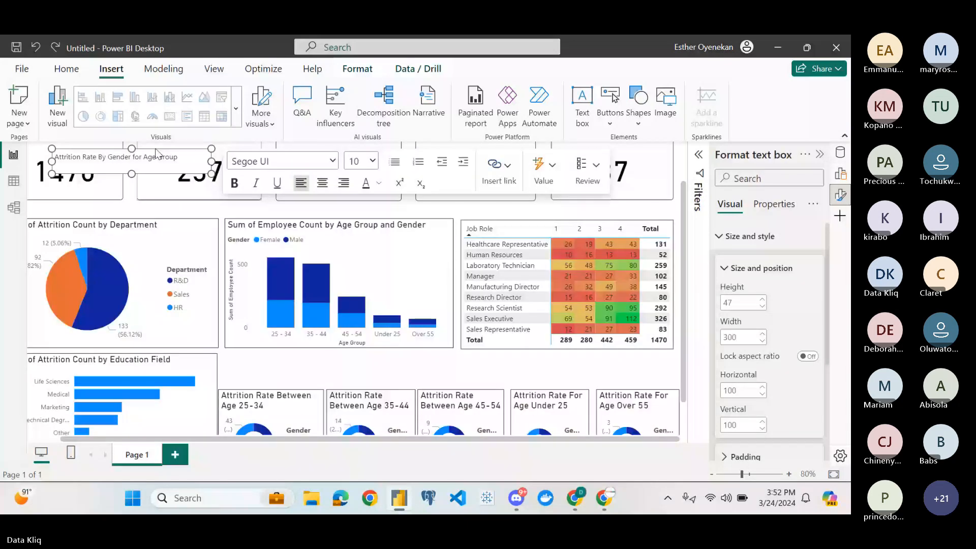
click(123, 175)
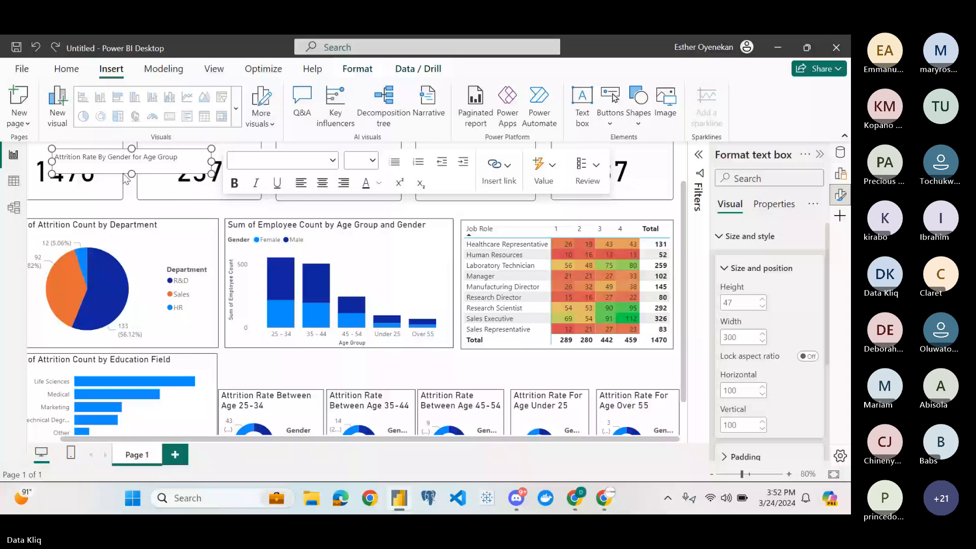
click(131, 173)
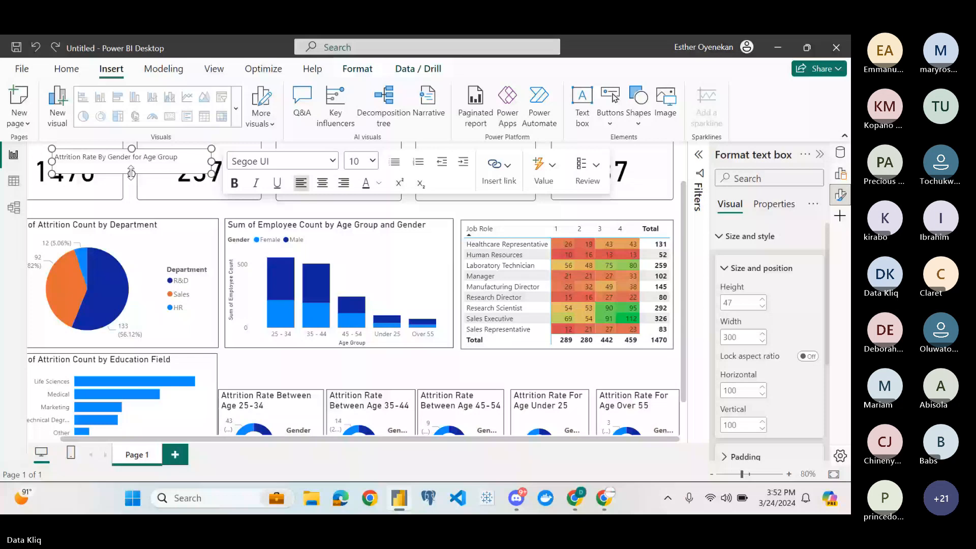
drag(131, 173, 346, 384)
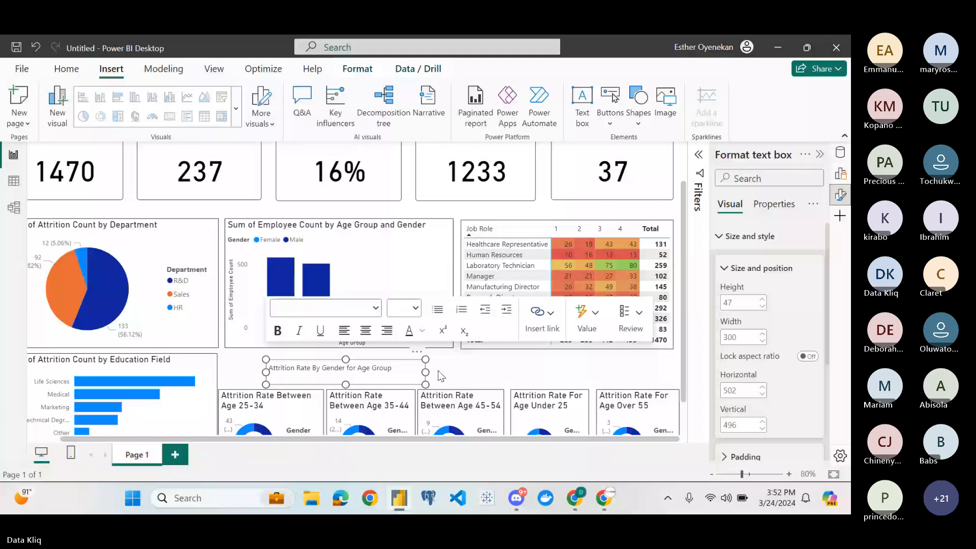
drag(425, 371, 674, 372)
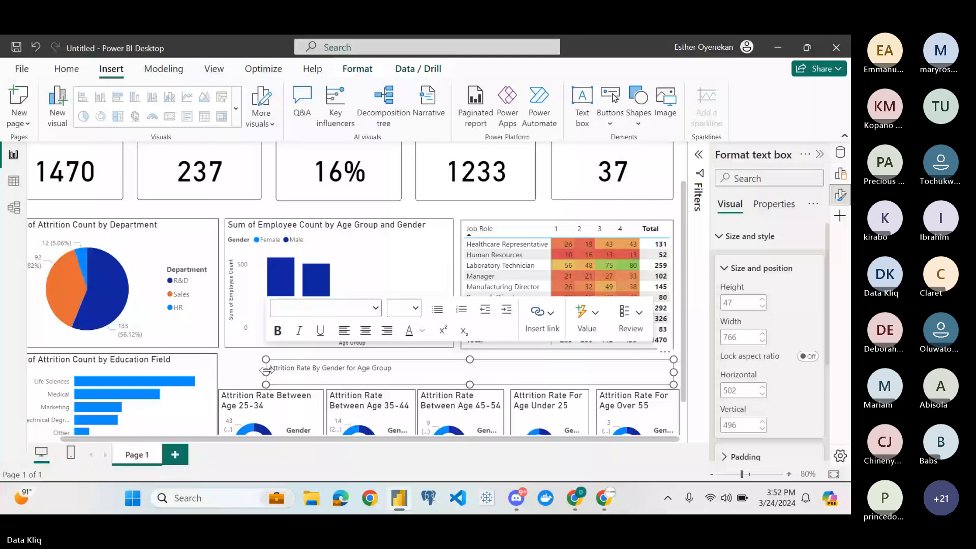
drag(266, 371, 225, 372)
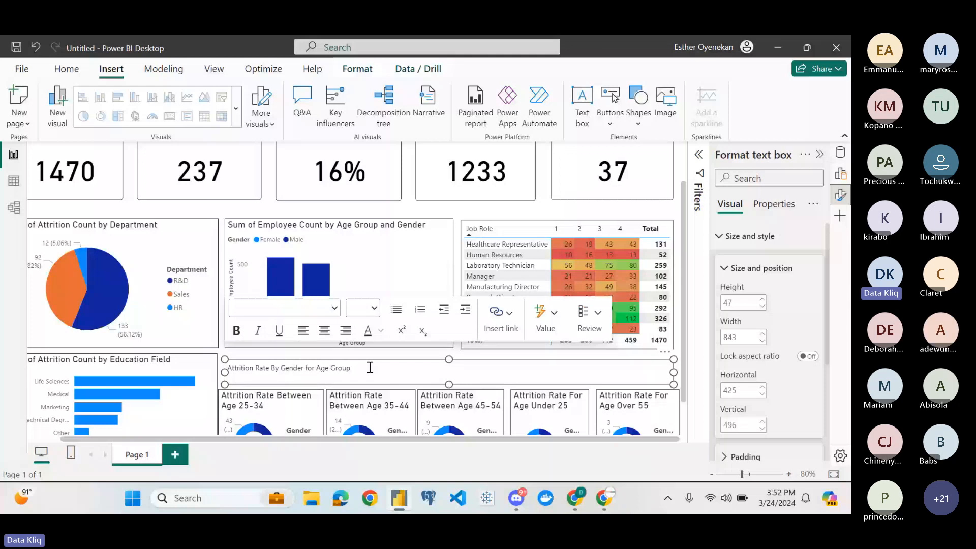
Center the heading text above the donut charts and set its font size to 20
triple_click(370, 367)
click(325, 331)
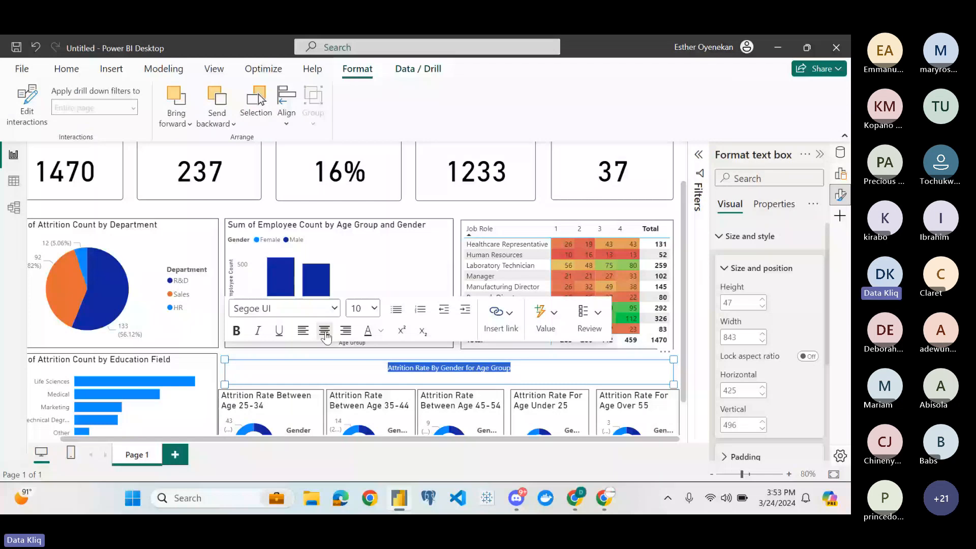
click(374, 308)
click(361, 184)
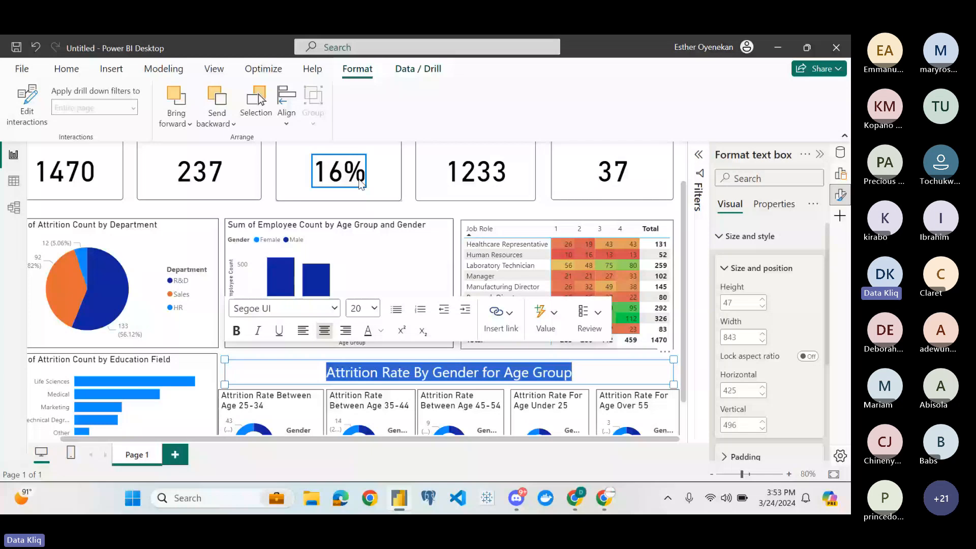
click(427, 211)
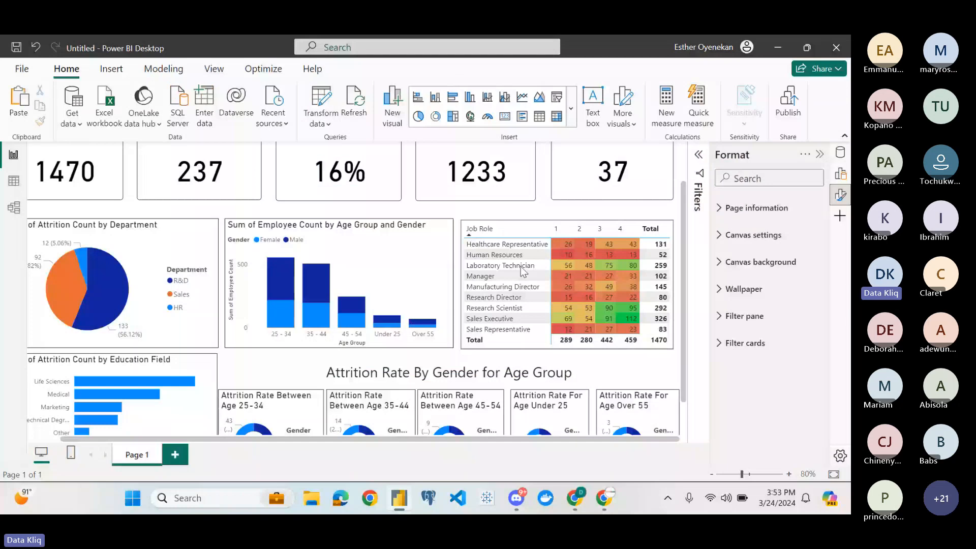
Turn on the visual border for the "Attrition Rate By Gender for Age Group" text box
click(534, 373)
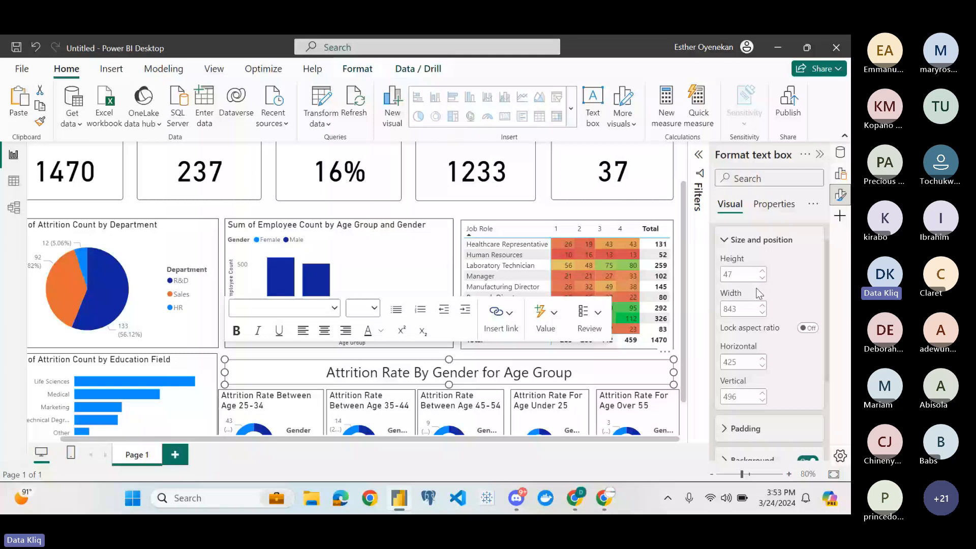
click(352, 354)
scroll(353, 354, down, 1)
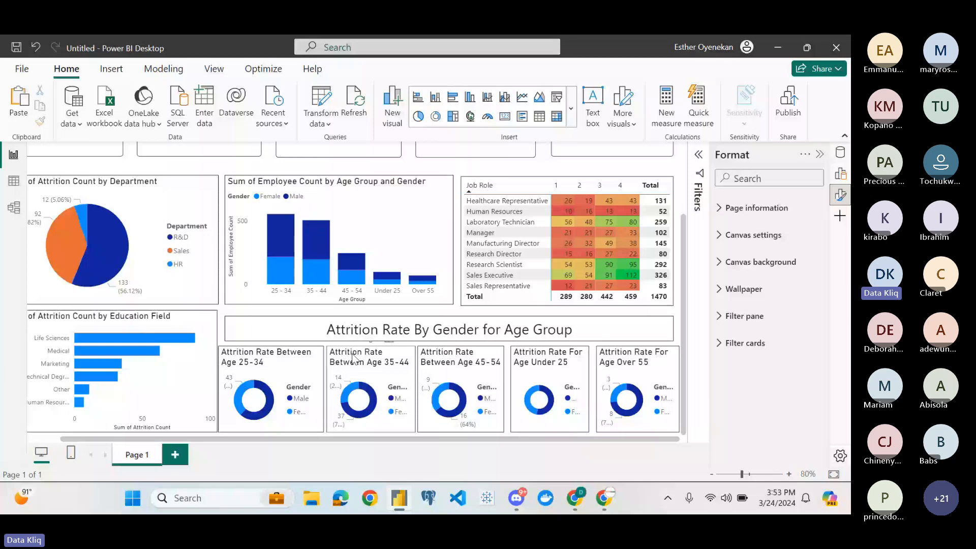
Shorten the title of the 25-34 donut chart to "Age 25-34"
click(291, 361)
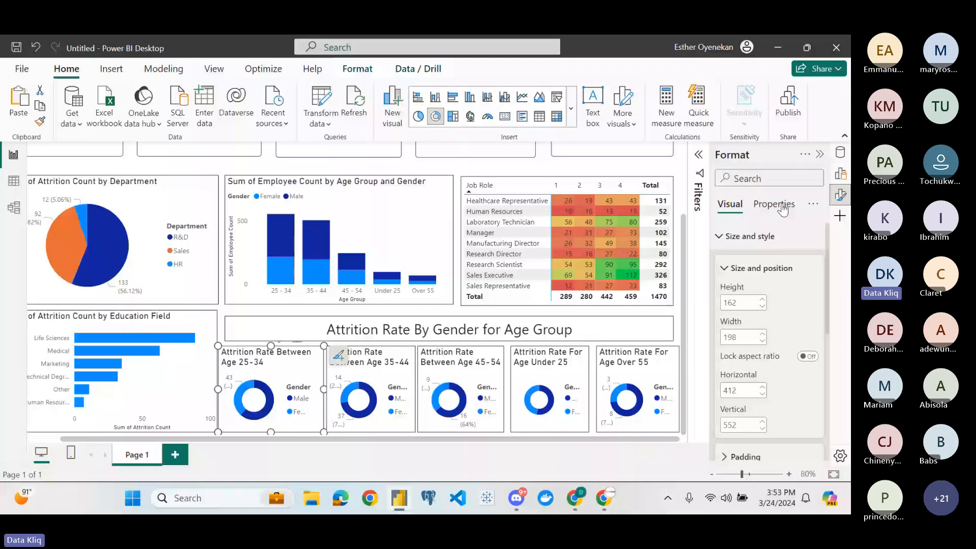
click(783, 209)
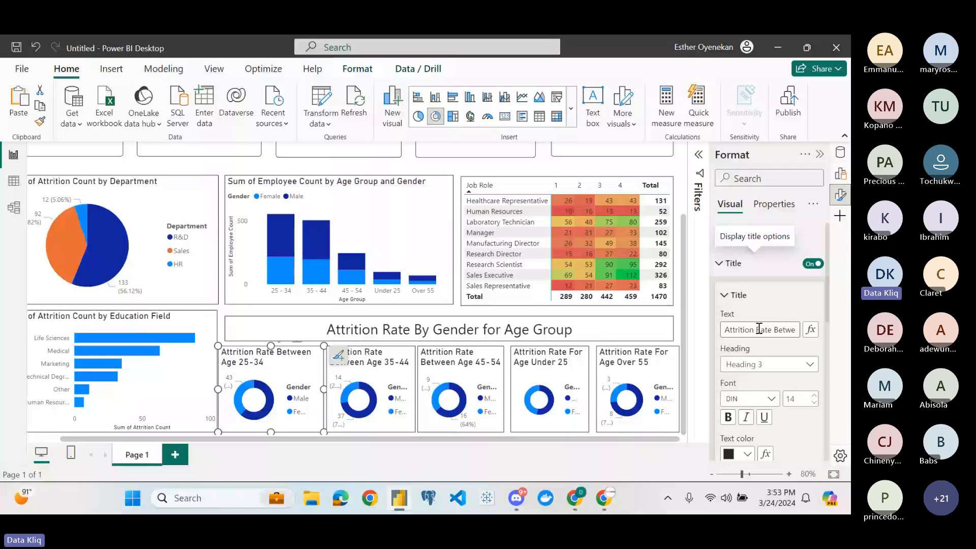
click(777, 330)
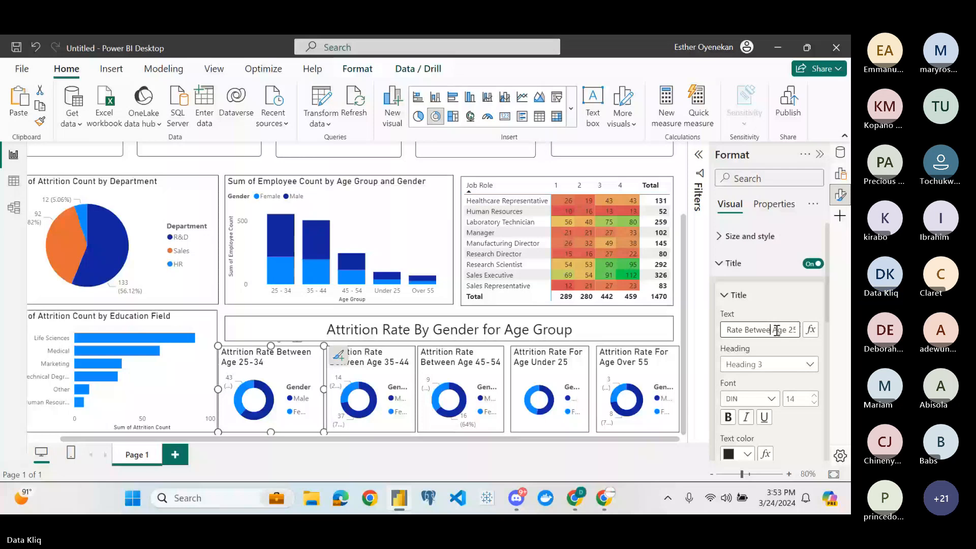
key(BackSpace)
key(BackSpace)
key(BackSpace)
key(BackSpace)
key(BackSpace)
key(BackSpace)
key(BackSpace)
key(BackSpace)
key(BackSpace)
key(BackSpace)
key(BackSpace)
key(BackSpace)
key(BackSpace)
key(BackSpace)
key(BackSpace)
key(BackSpace)
key(BackSpace)
key(BackSpace)
key(BackSpace)
key(BackSpace)
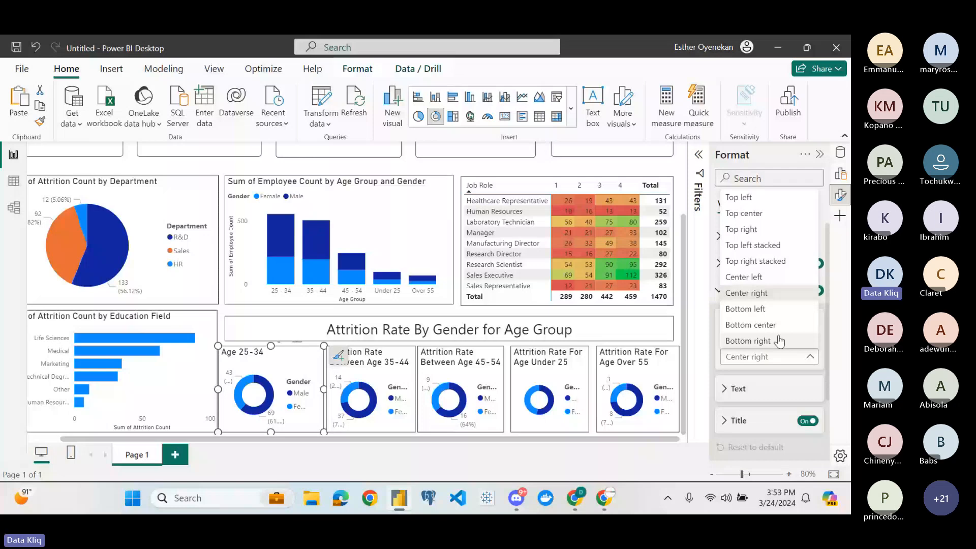
Set the 25-34 donut chart's legend position to Top center and turn off the legend title
click(744, 213)
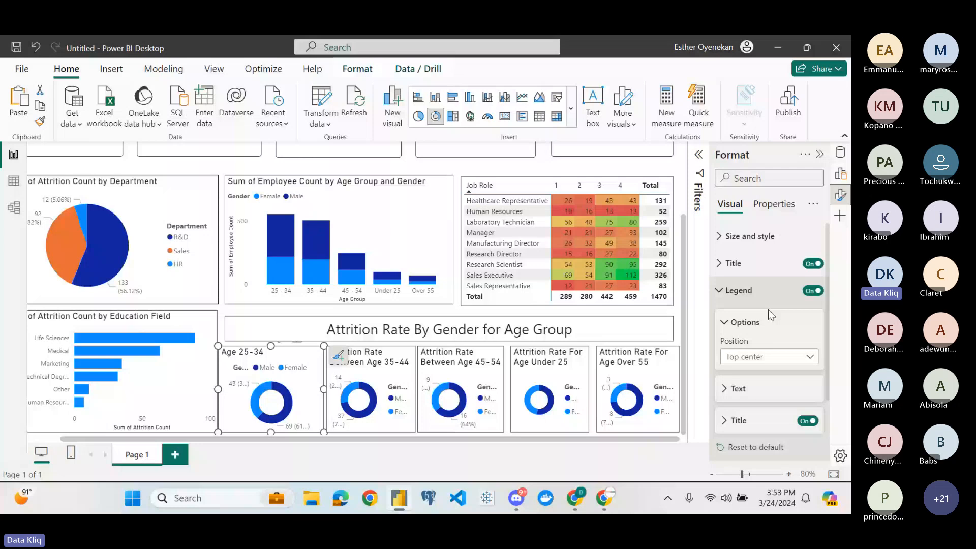
scroll(814, 407, down, 1)
click(811, 403)
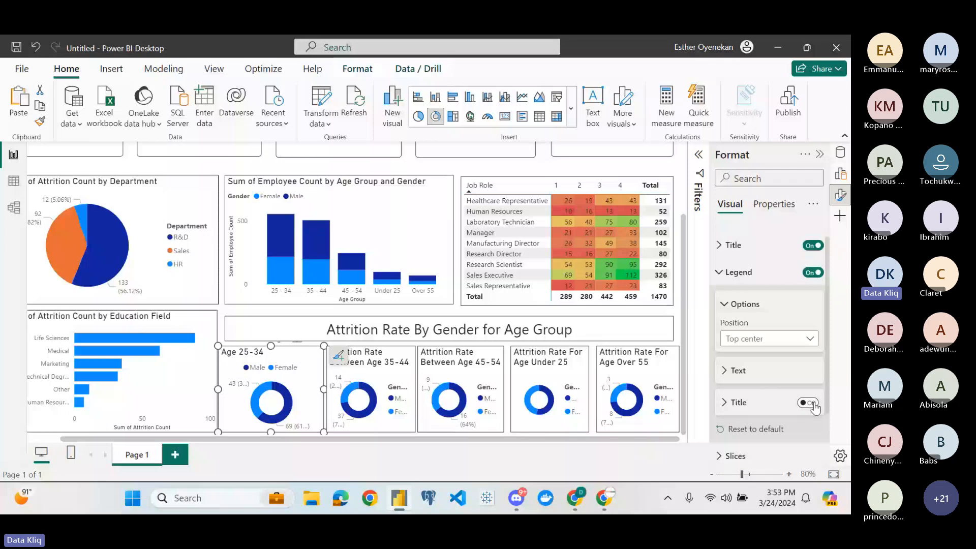
scroll(793, 402, down, 1)
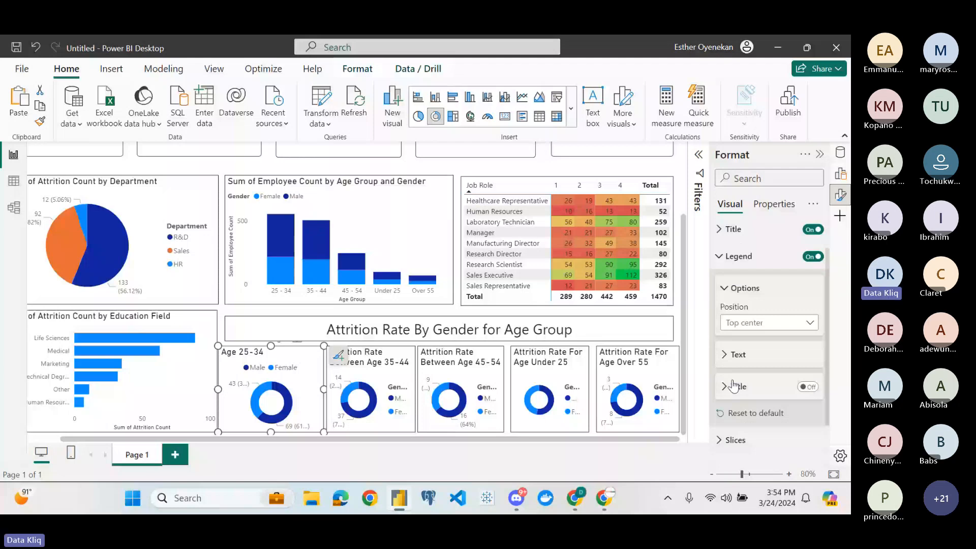
scroll(732, 346, up, 2)
click(725, 300)
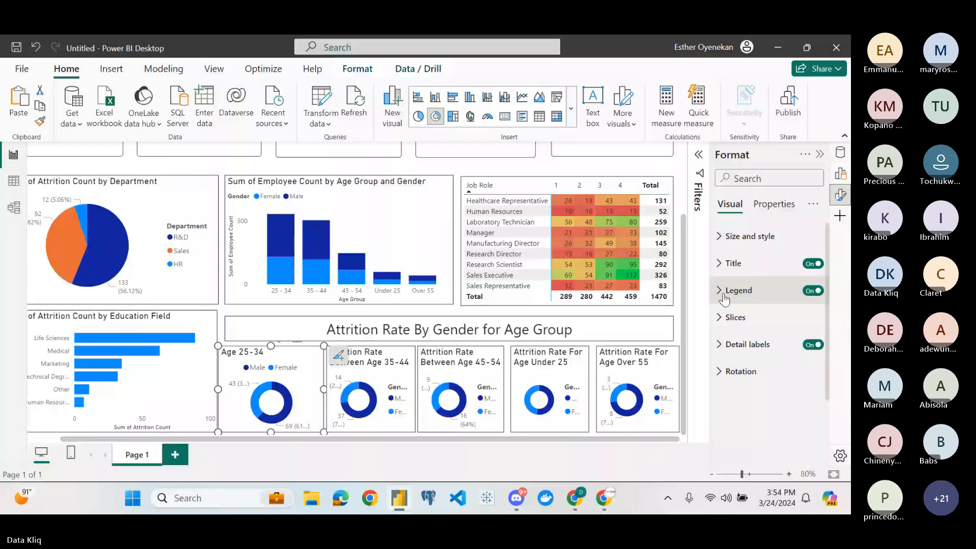
click(728, 237)
scroll(742, 313, down, 1)
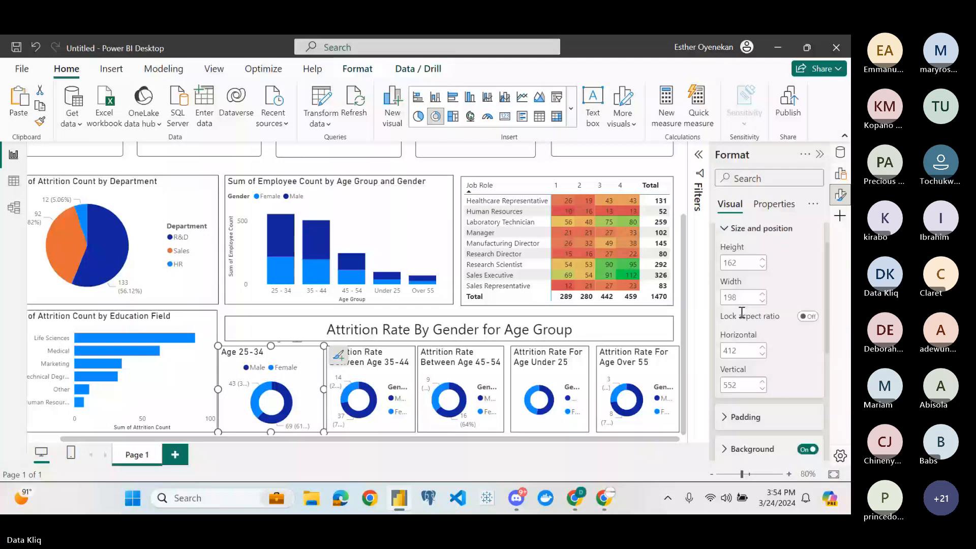
scroll(742, 314, down, 5)
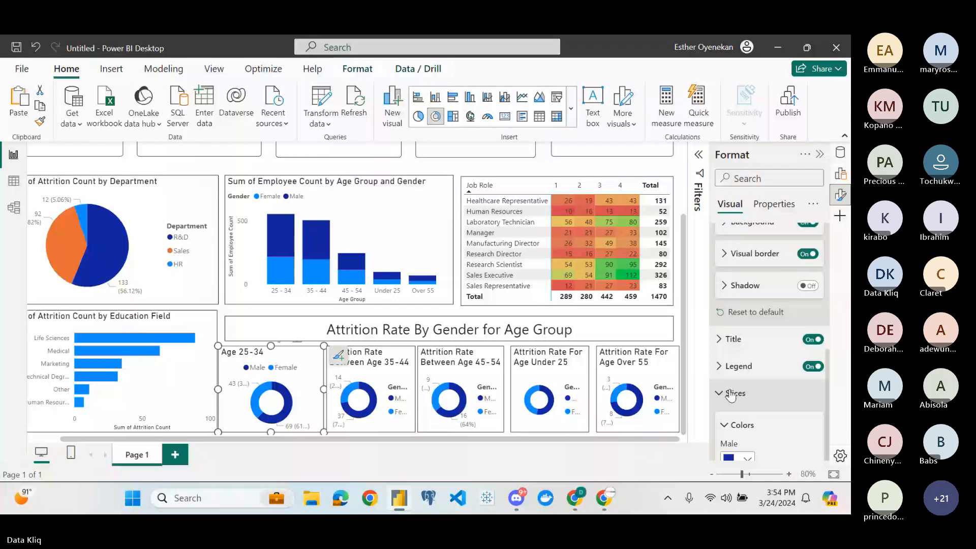
click(773, 204)
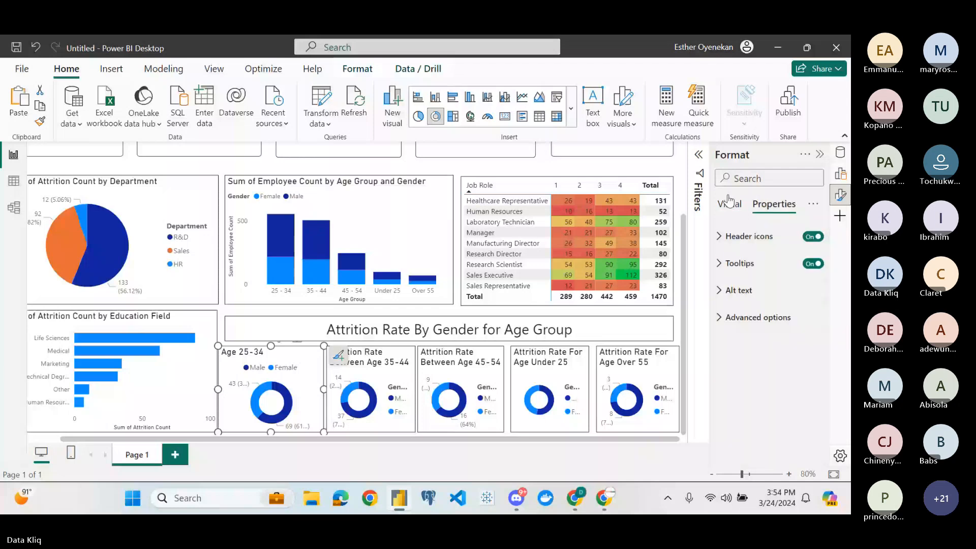
click(729, 202)
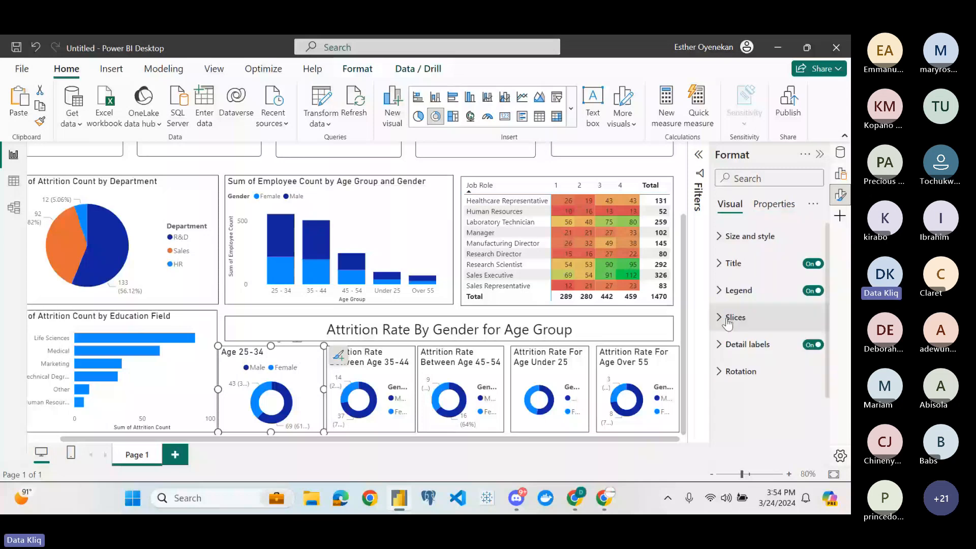
Try rotation angles of 30, 25 and 50 degrees on the Age 35-44 donut chart
click(730, 372)
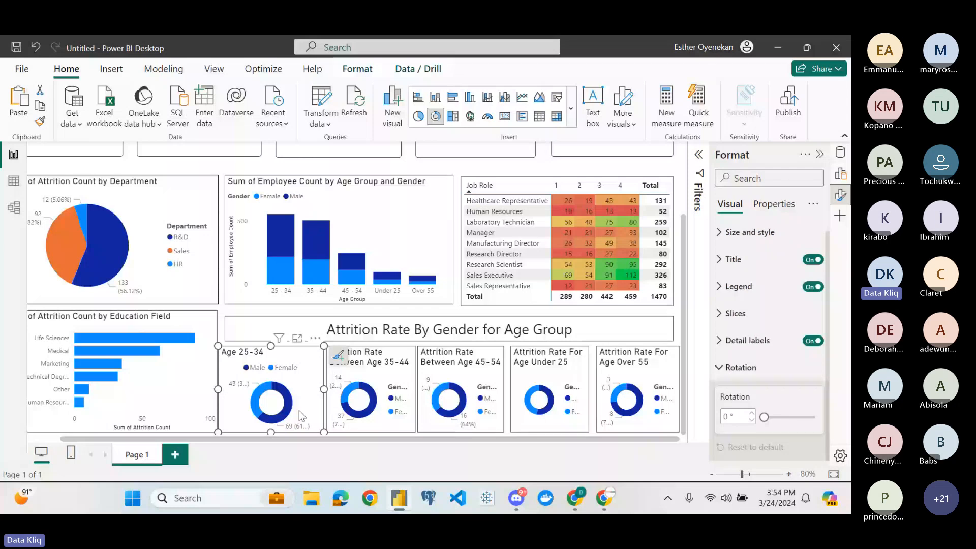
click(377, 383)
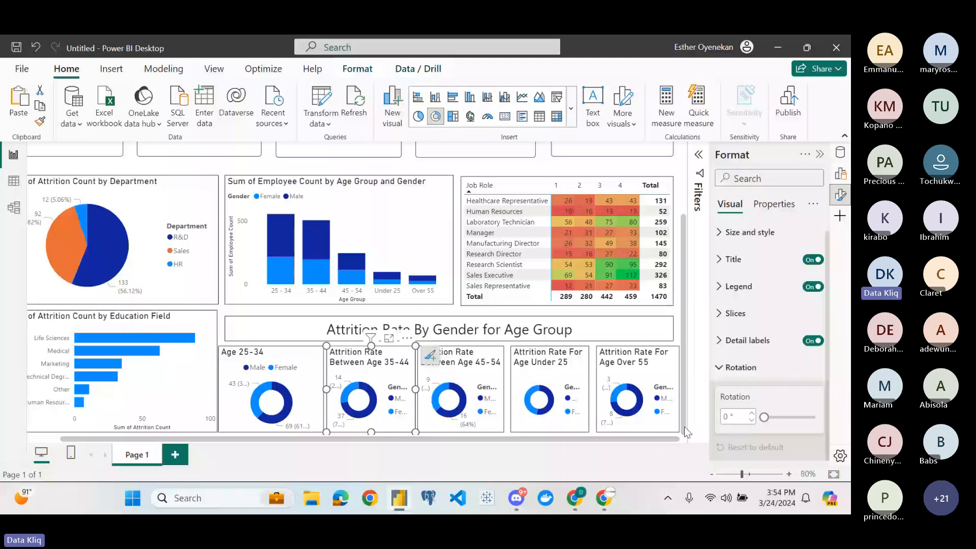
click(732, 417)
text(3)
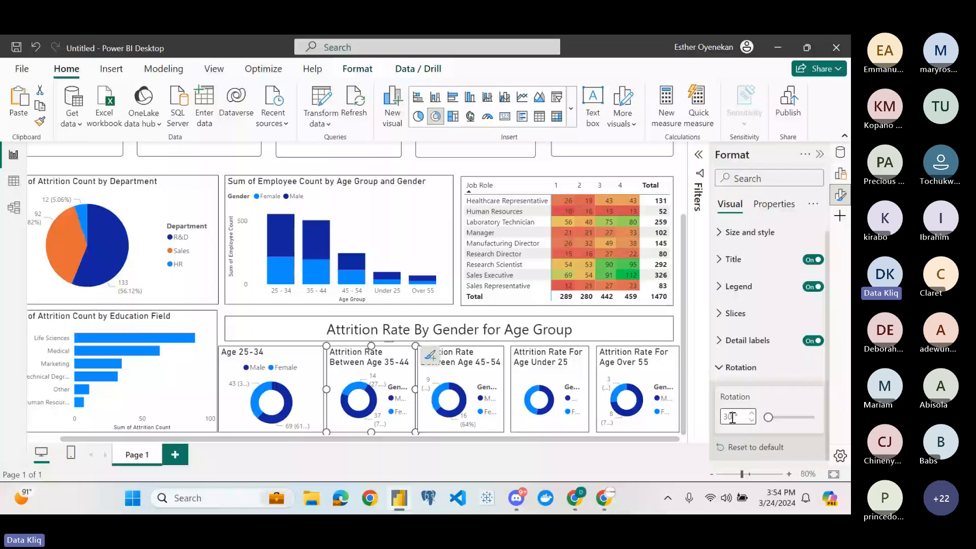
key(BackSpace)
key(BackSpace)
text(25)
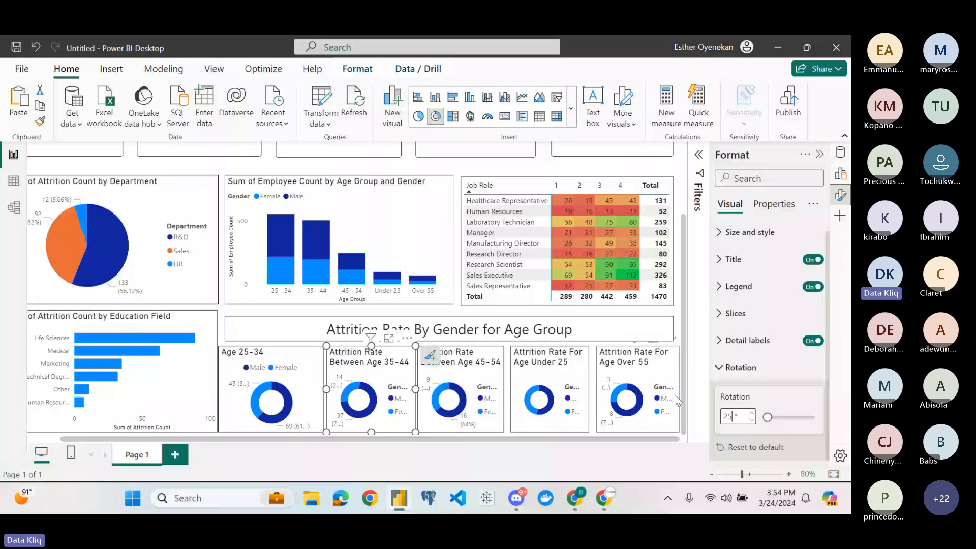
key(BackSpace)
key(BackSpace)
text(50)
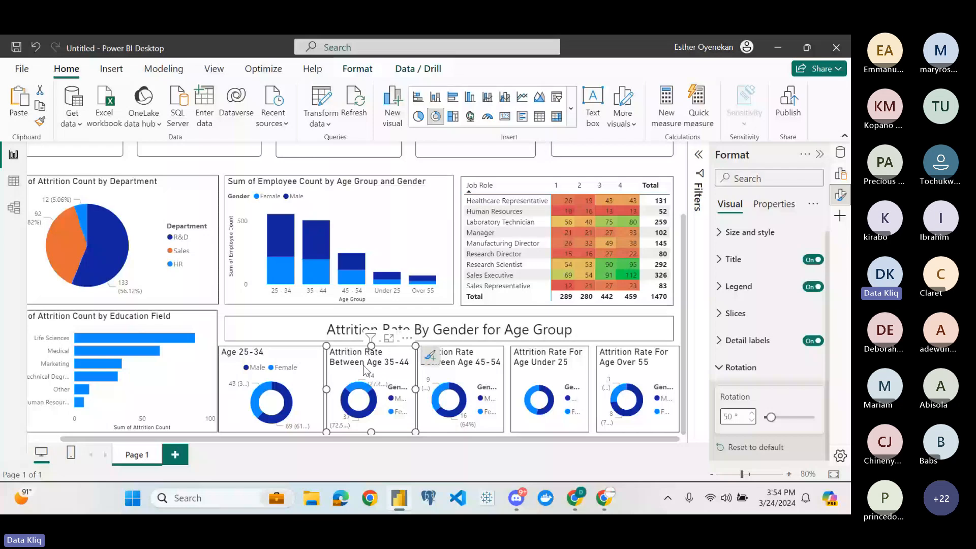
Set the detail label contents of the Age 25-34 donut chart to Data value
click(304, 362)
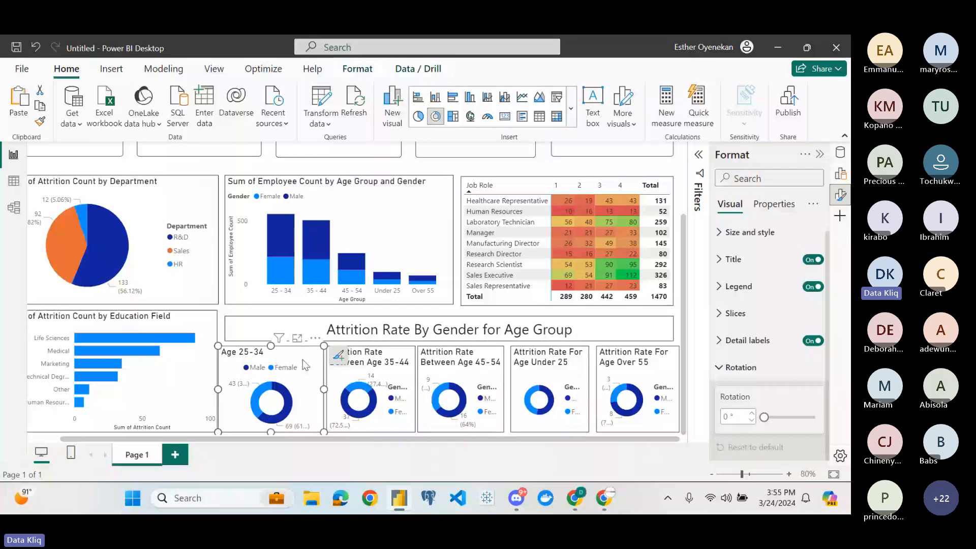
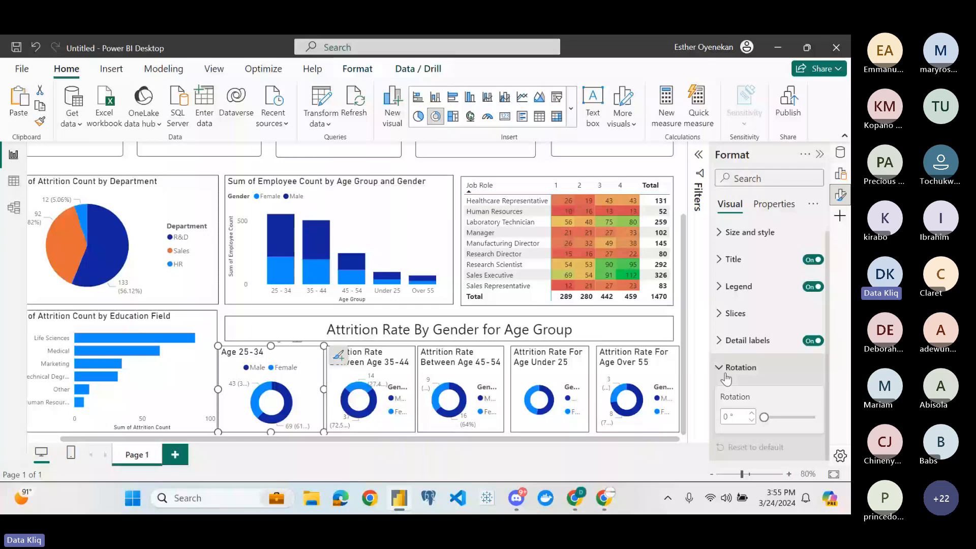
click(726, 376)
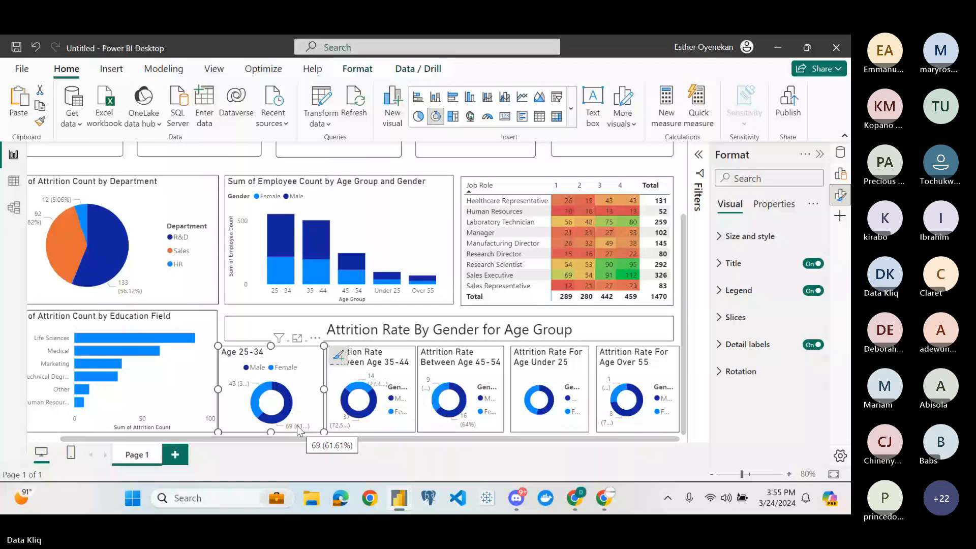
click(728, 291)
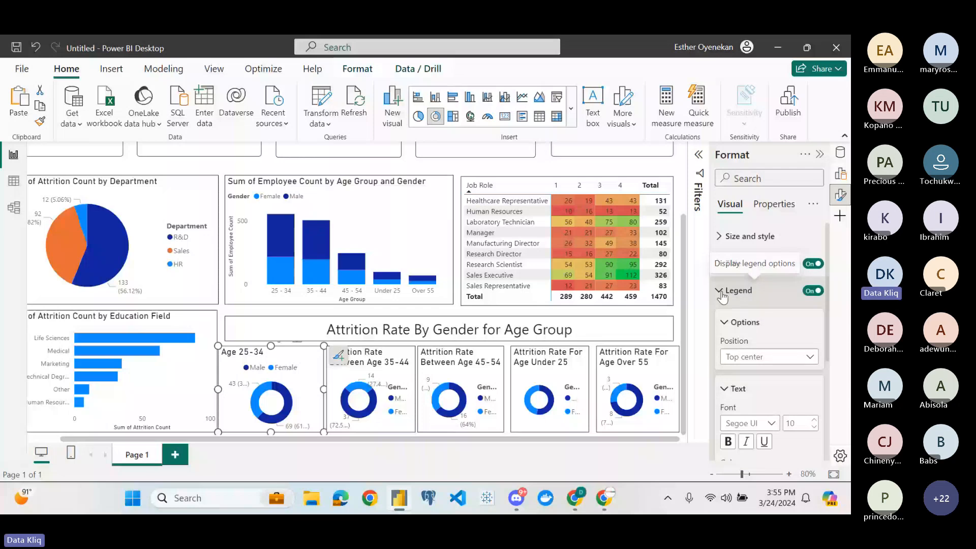
click(723, 293)
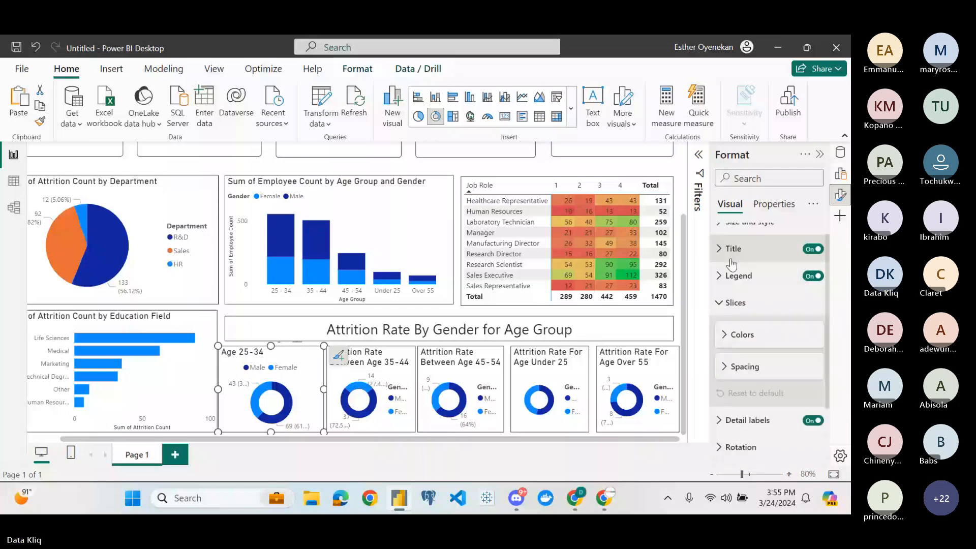
click(722, 308)
click(722, 350)
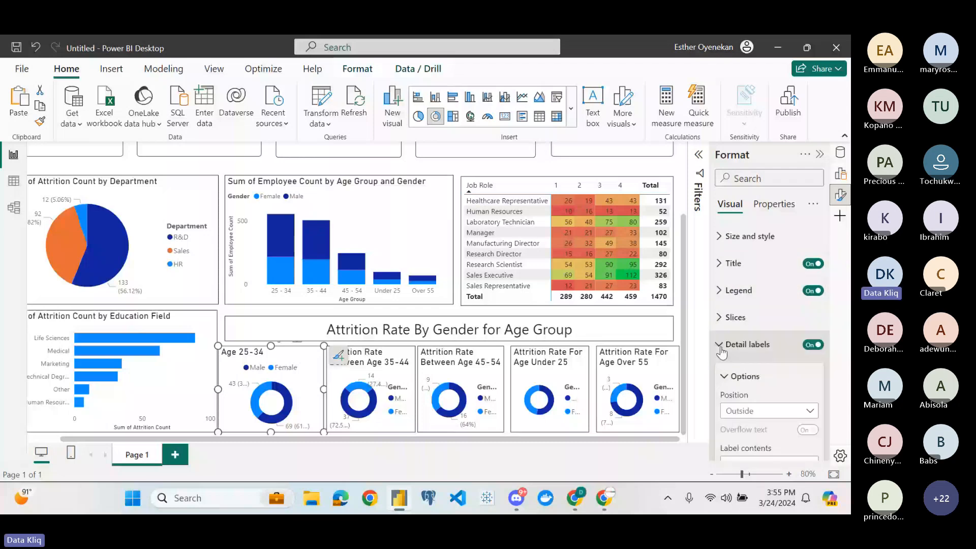
scroll(722, 351, down, 2)
click(731, 398)
scroll(732, 402, down, 3)
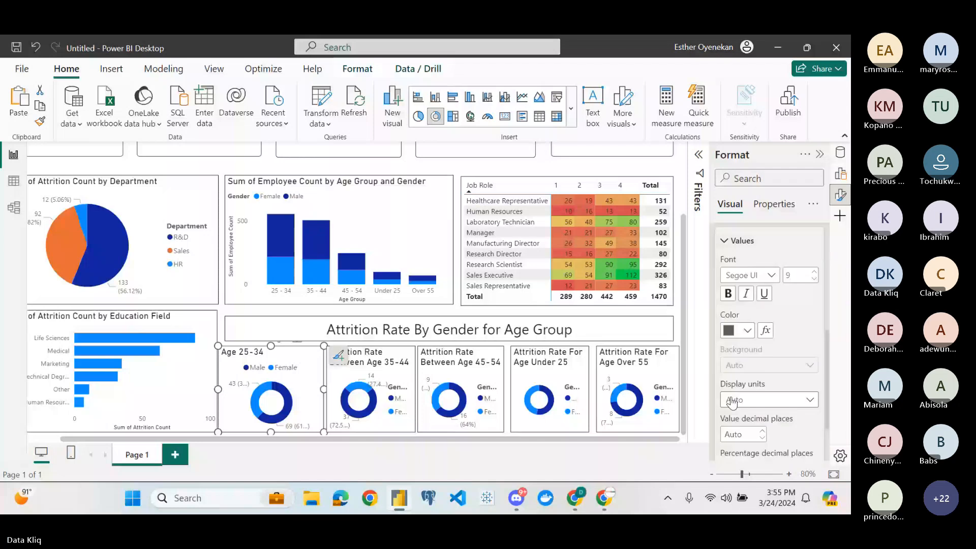
scroll(732, 402, down, 1)
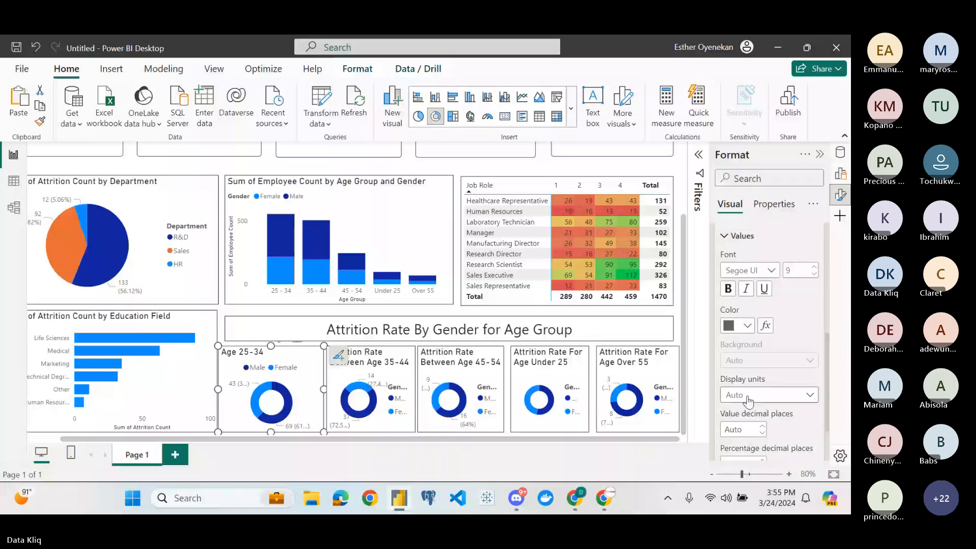
scroll(749, 397, down, 2)
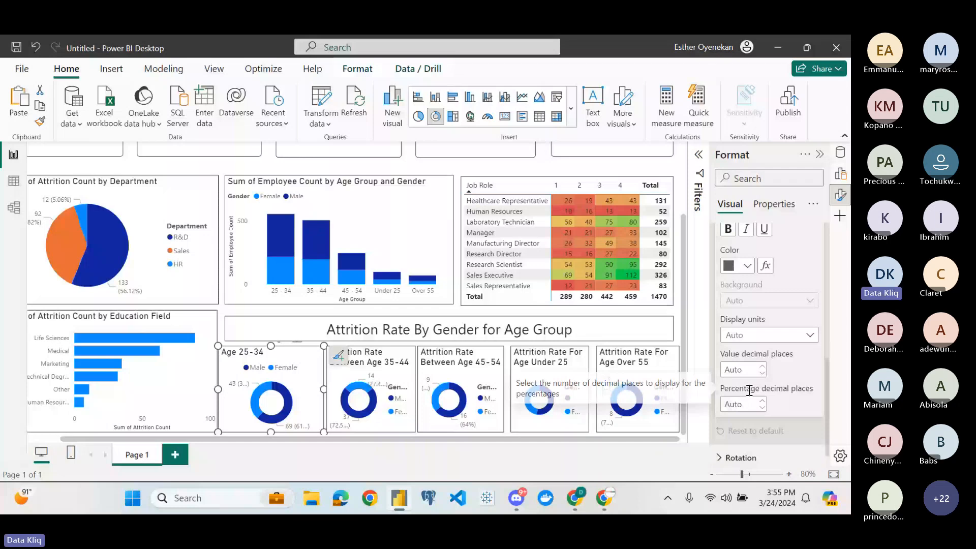
scroll(749, 390, up, 5)
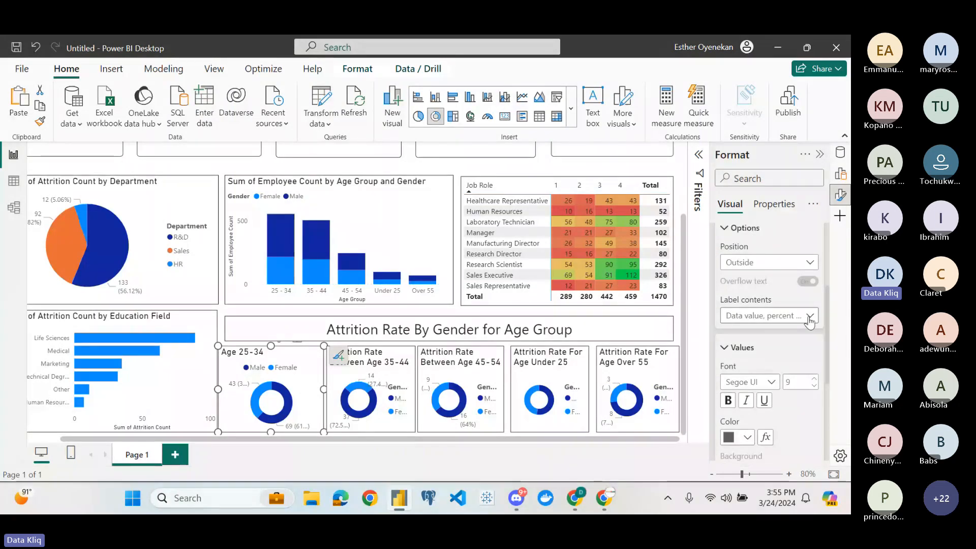
click(809, 319)
click(739, 351)
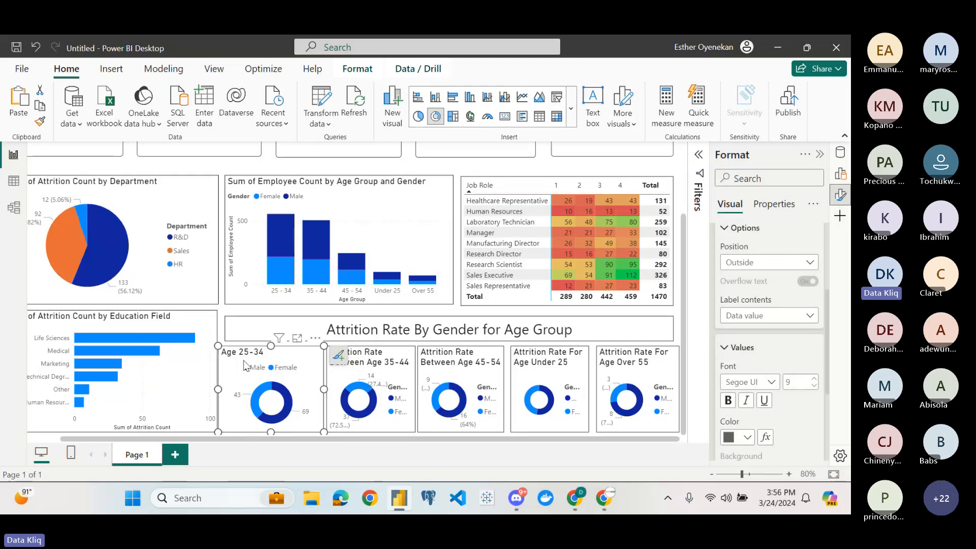
Try "Percent of total", "Category, data value" and "Data value, percent of total" as the Age 25-34 chart's label contents, returning to "Data value"
click(763, 316)
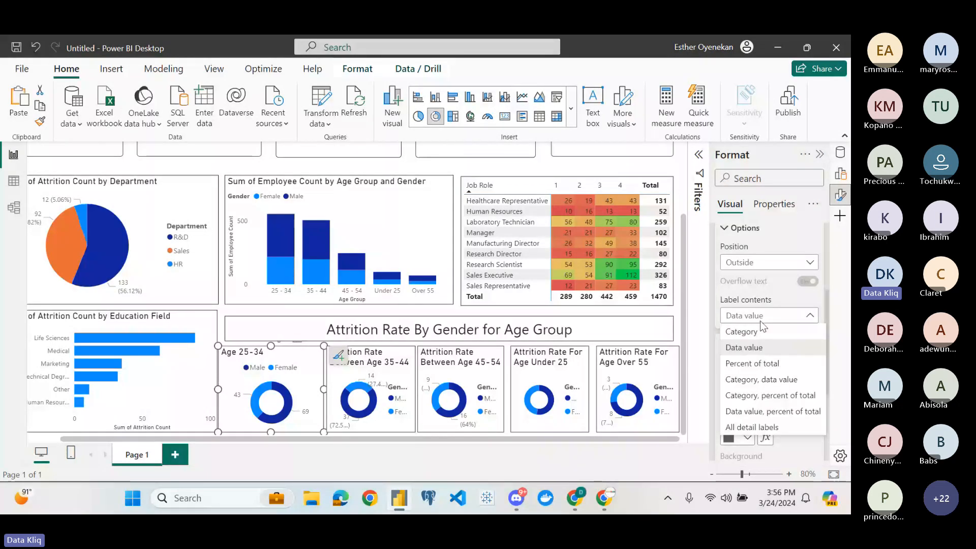
click(752, 363)
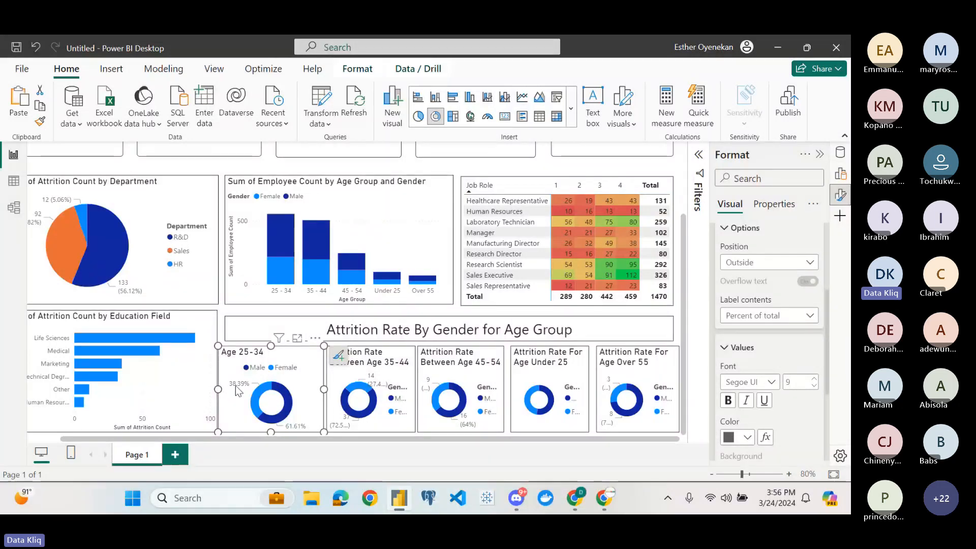
click(778, 317)
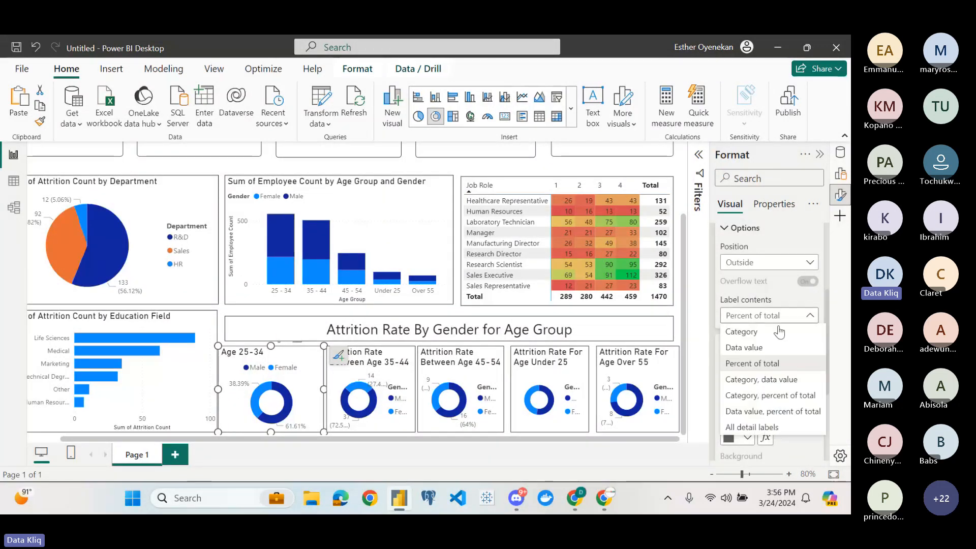
click(755, 384)
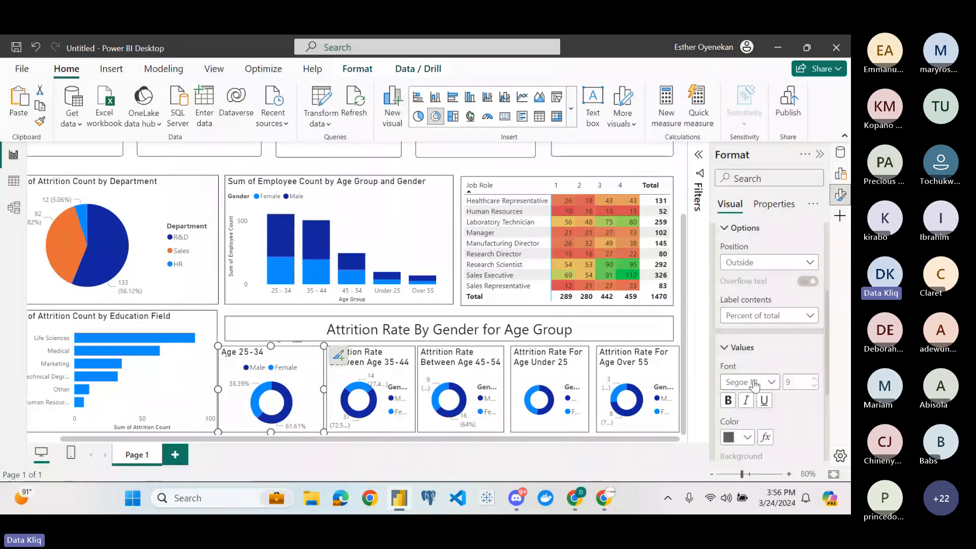
click(763, 317)
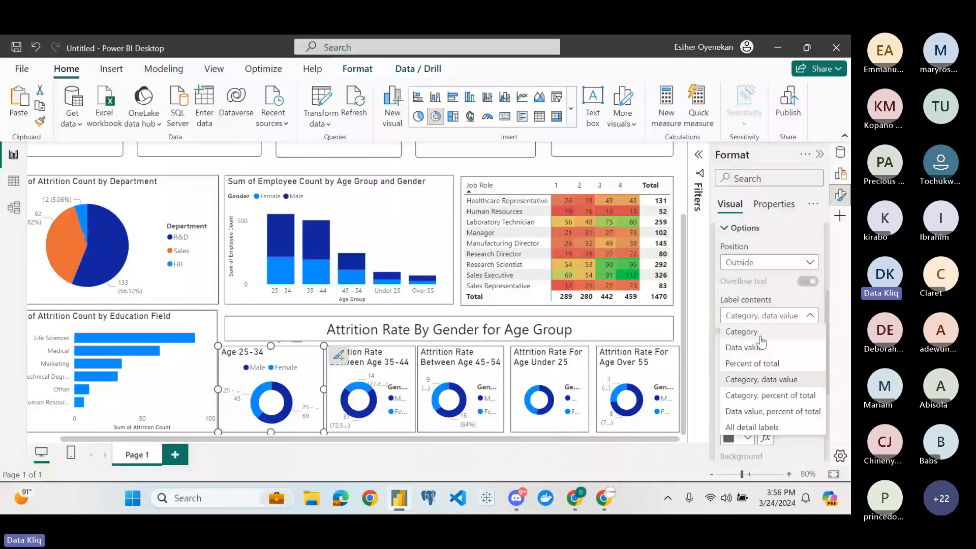
click(773, 411)
click(787, 321)
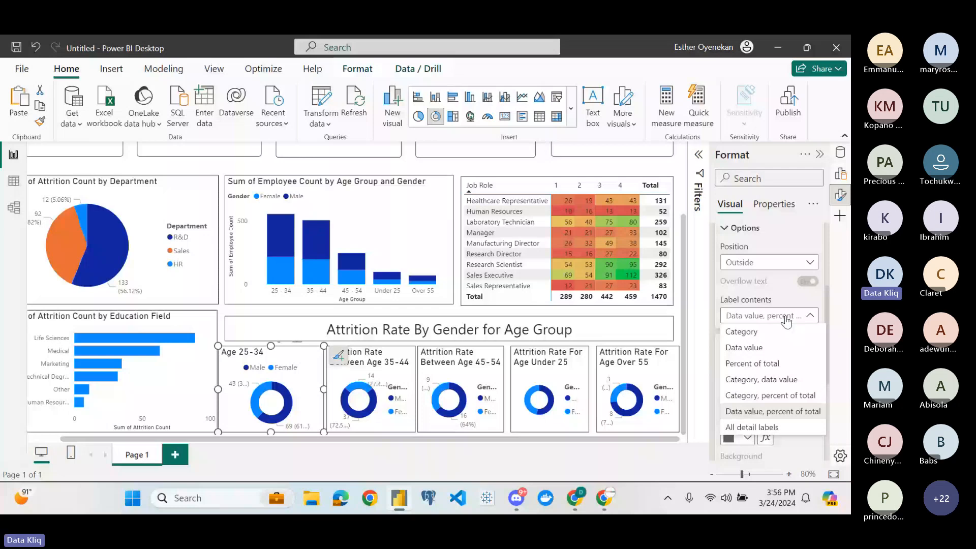
click(745, 348)
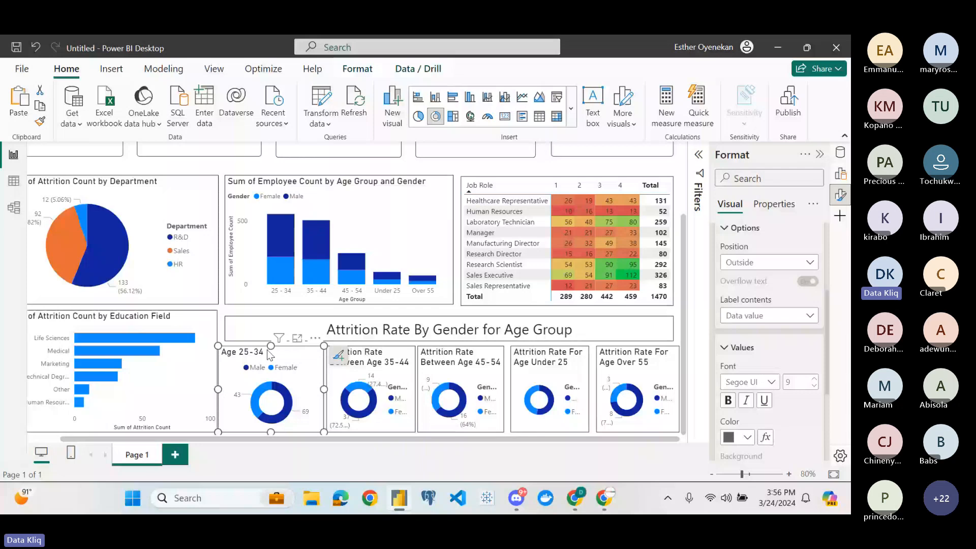
click(725, 229)
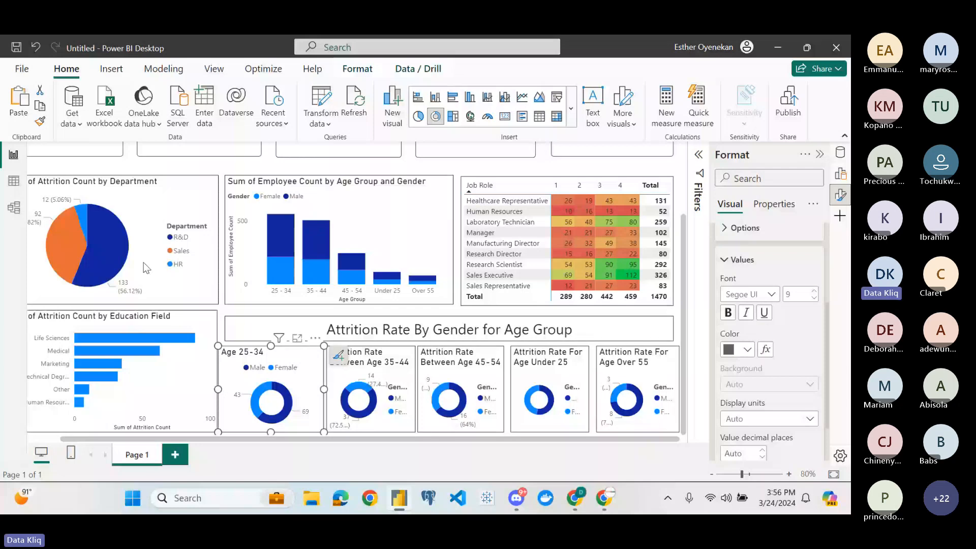
Copy the Age 25-34 donut chart's formatting with Format Painter to the 35-44, 45-54, Under 25 and Over 55 donut charts in turn
click(40, 122)
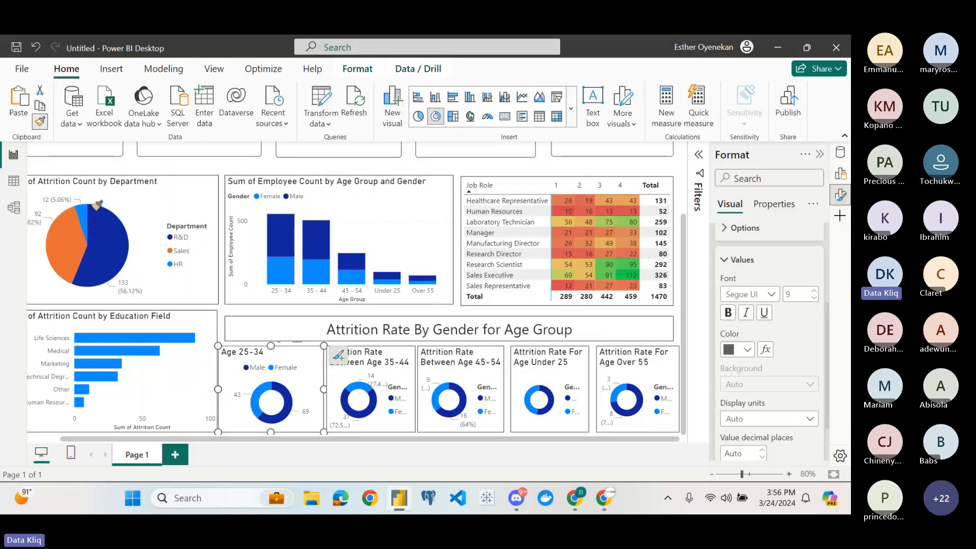
click(371, 360)
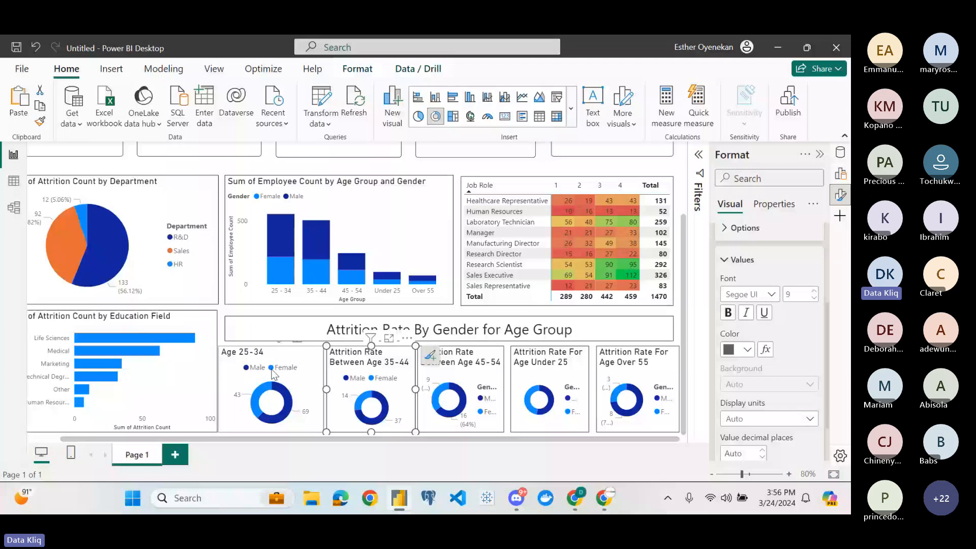
click(40, 123)
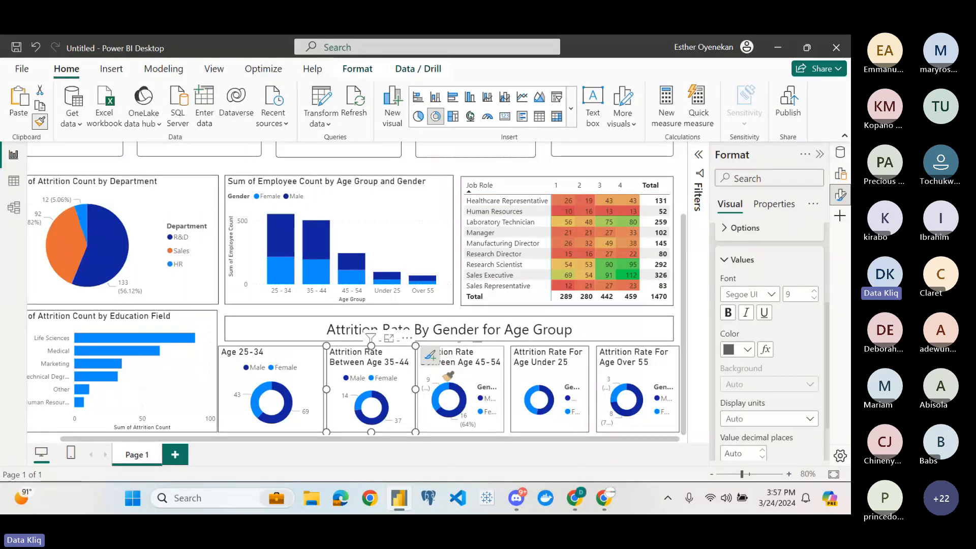
click(447, 376)
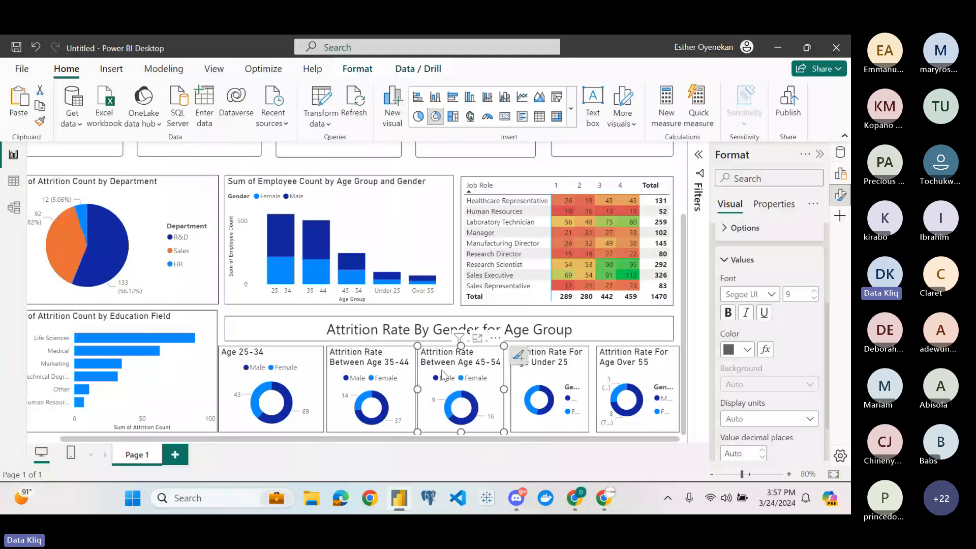
click(41, 123)
click(553, 383)
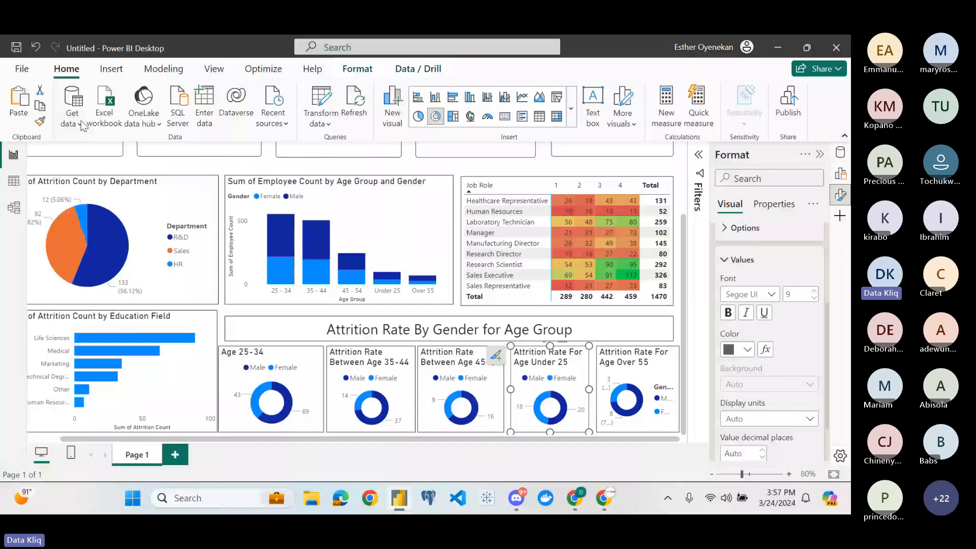
click(40, 122)
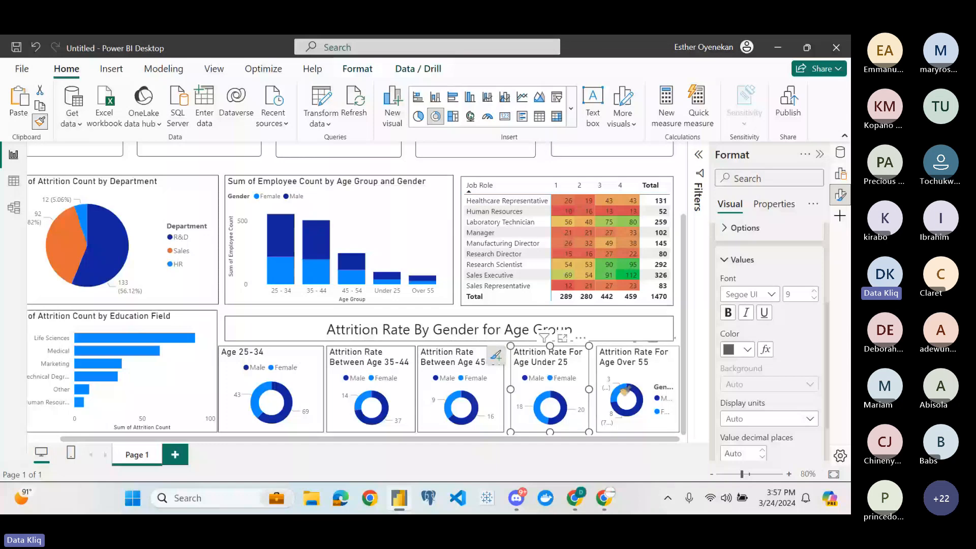
click(625, 389)
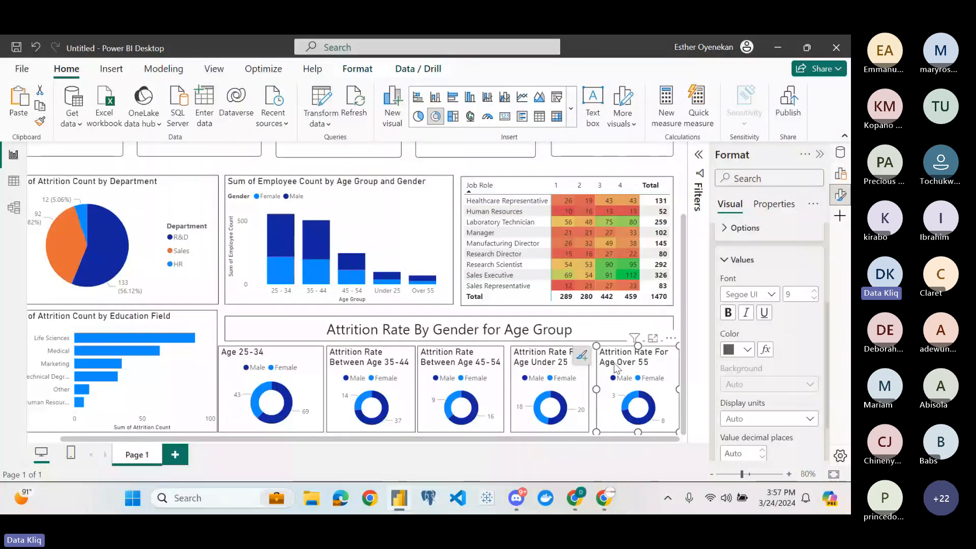
Shorten the title of the 35-44 donut chart to "Age 35-44"
click(392, 362)
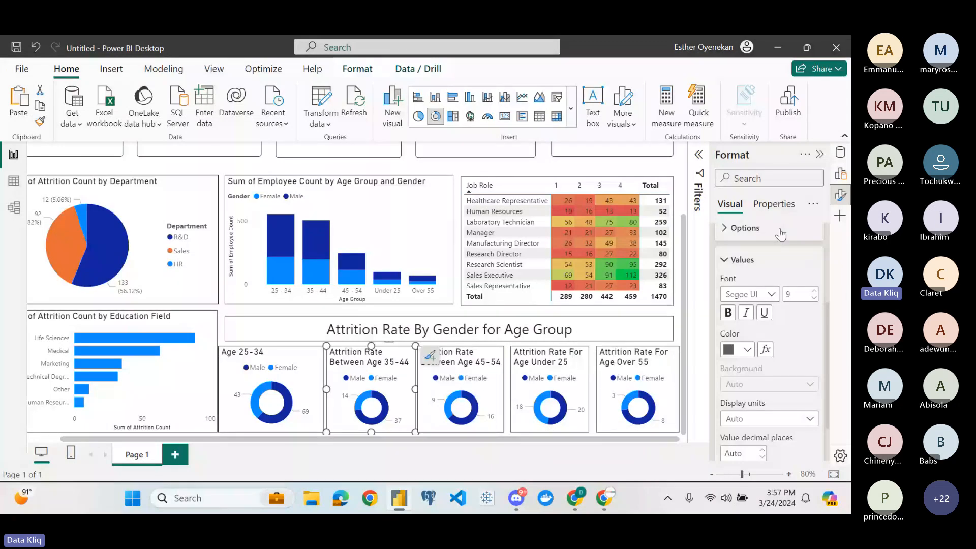
scroll(733, 264, up, 3)
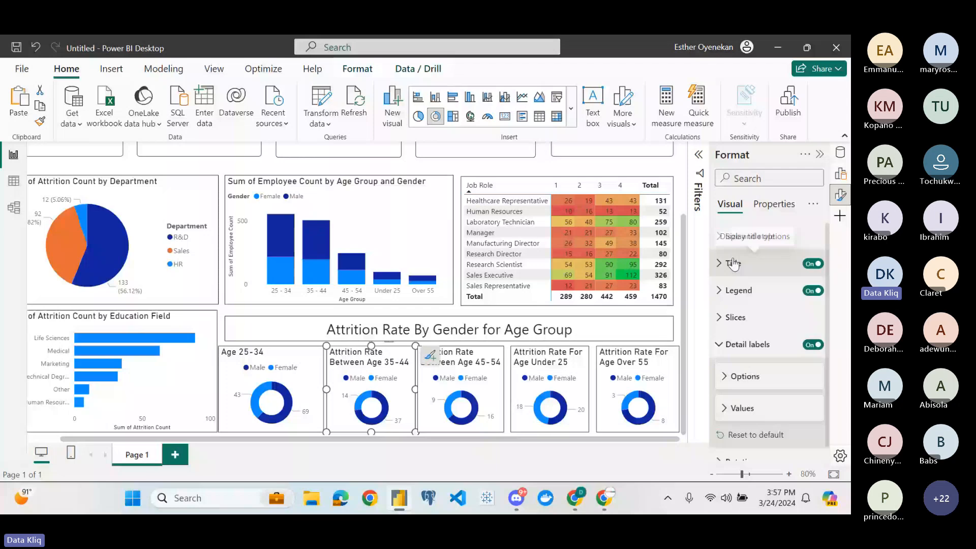
click(733, 264)
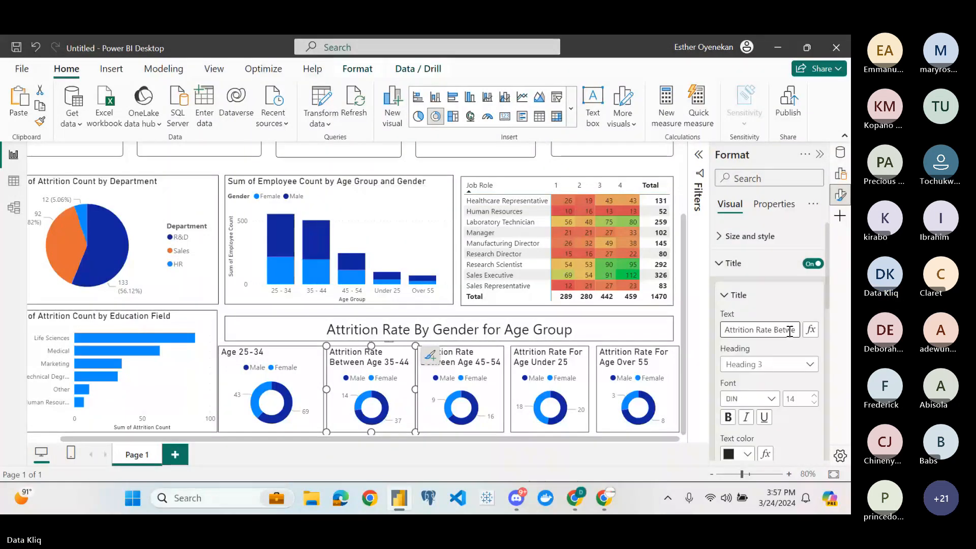
key(Right)
key(Right)
key(Right)
key(Right)
key(Right)
key(Right)
key(Right)
key(Right)
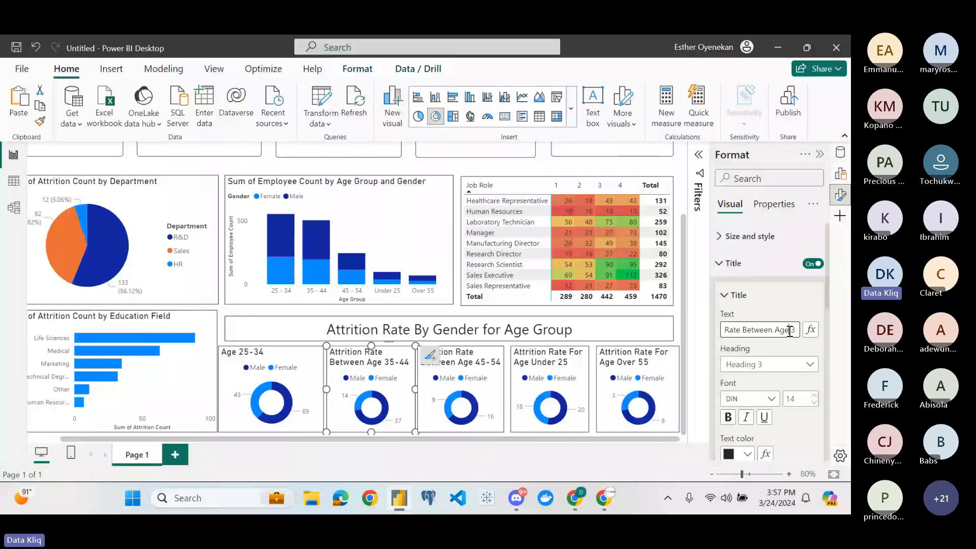
key(BackSpace)
key(BackSpace)
key(BackSpace)
key(BackSpace)
key(BackSpace)
key(BackSpace)
key(BackSpace)
key(BackSpace)
key(BackSpace)
key(BackSpace)
key(BackSpace)
key(BackSpace)
key(BackSpace)
key(BackSpace)
key(BackSpace)
key(BackSpace)
key(BackSpace)
key(BackSpace)
key(BackSpace)
key(BackSpace)
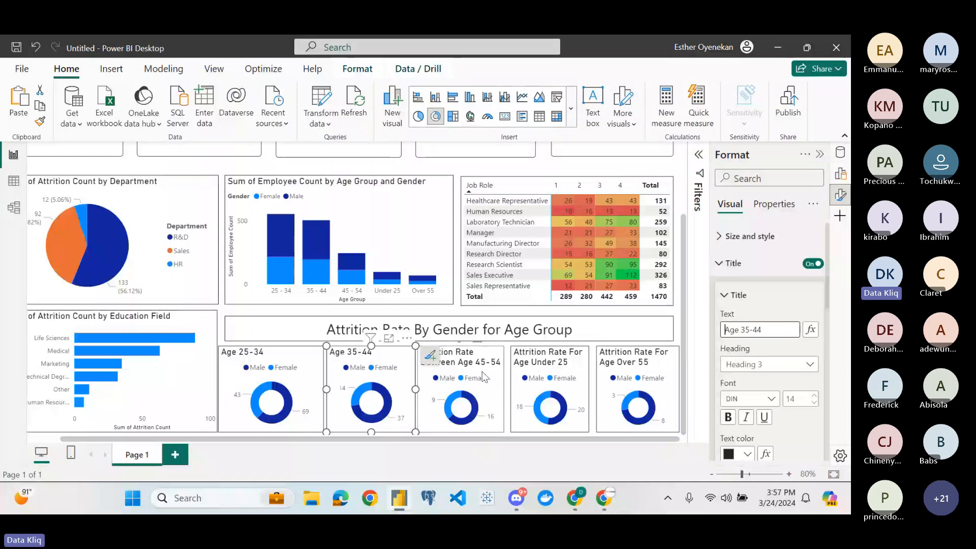
Shorten the title of the 45-54 donut chart to "Age 45-54"
click(482, 371)
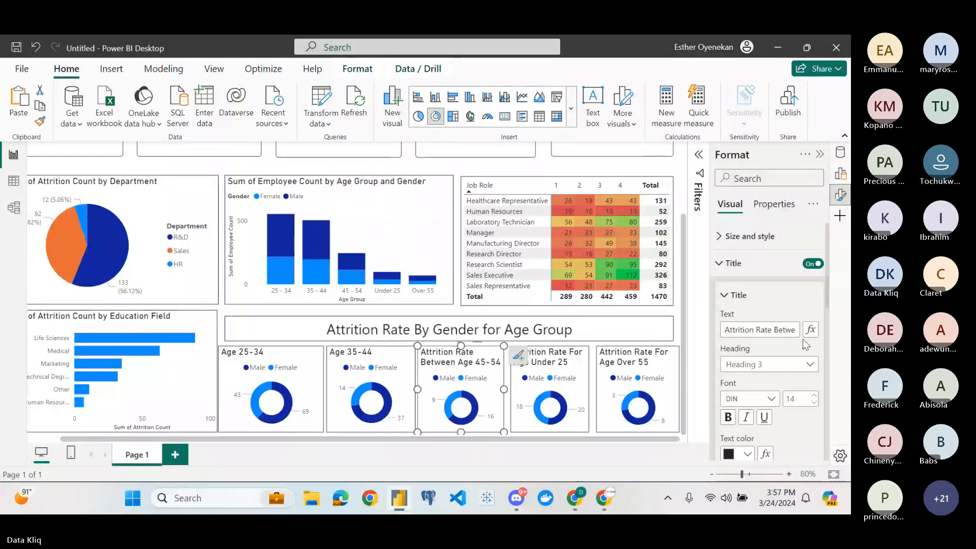
click(784, 328)
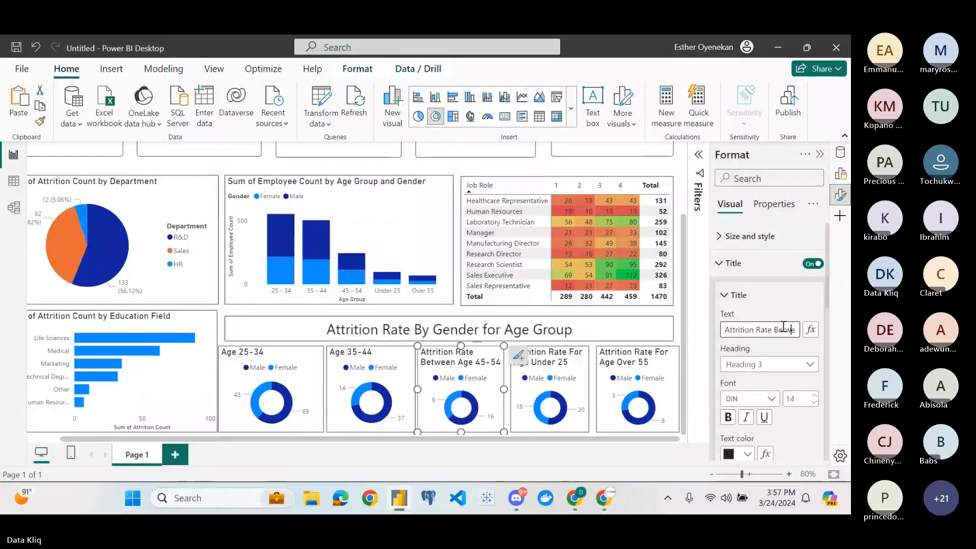
key(Right)
key(Right)
key(Right)
key(Right)
key(Right)
key(Right)
key(Right)
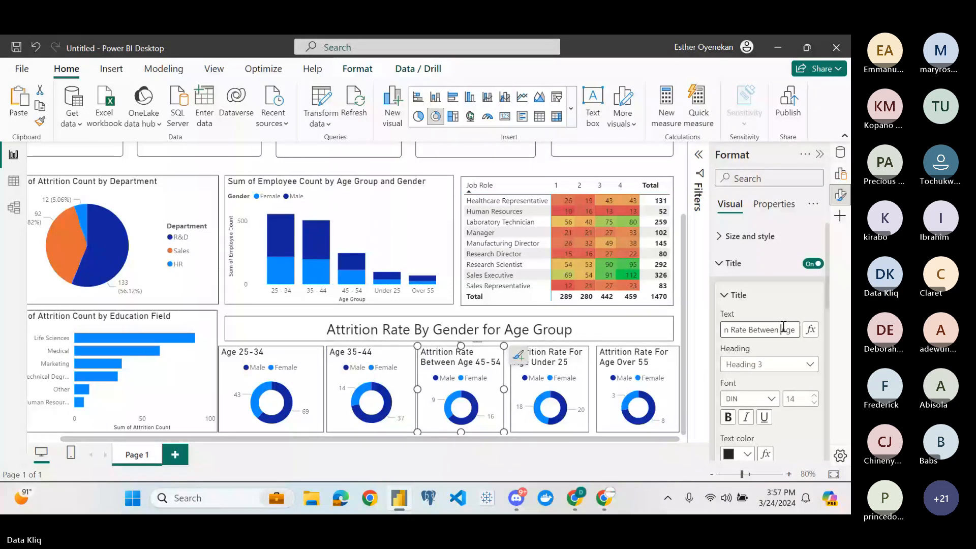
key(shift+Home)
key(BackSpace)
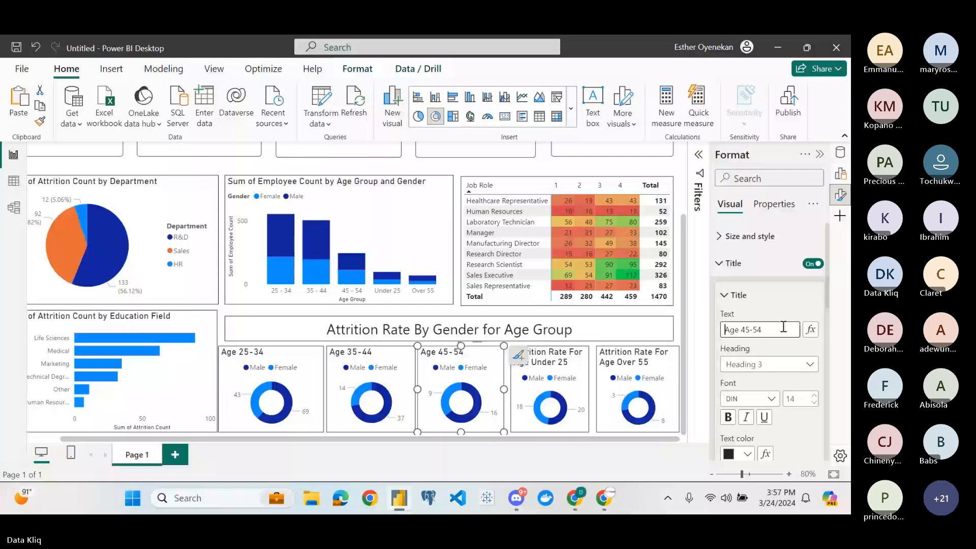
Undo the last title edit and remove "Attrition Rate Between" again from the 45-54 donut chart's title, leaving "Age 45-54"
click(538, 404)
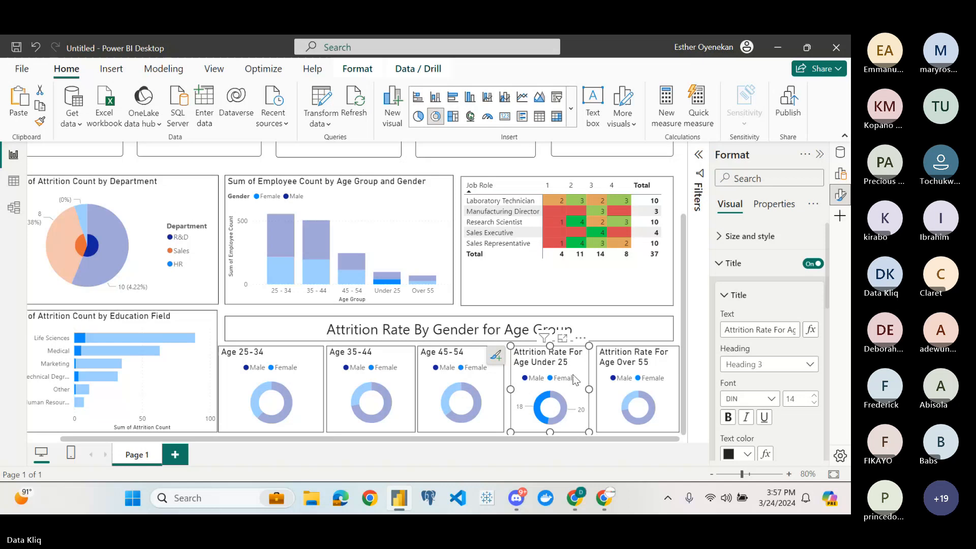
click(489, 375)
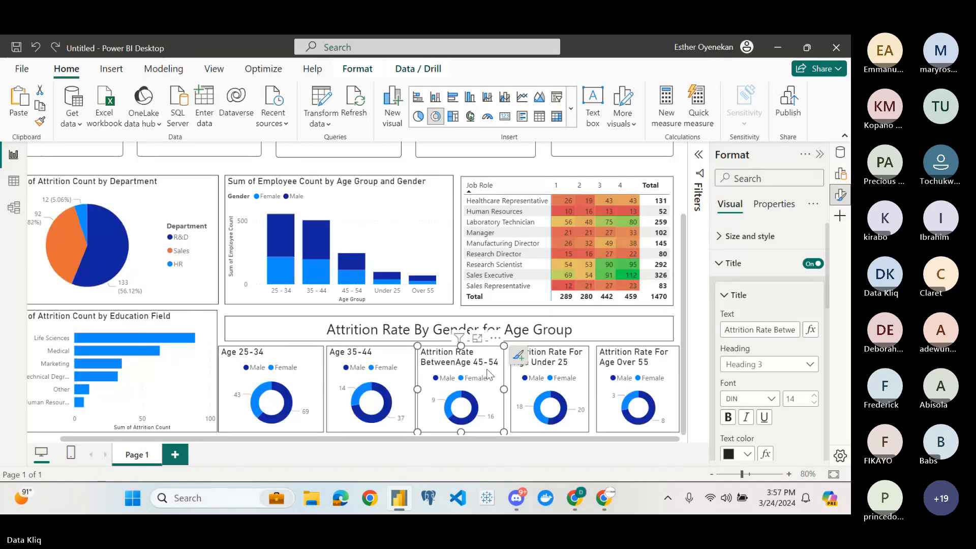
click(787, 332)
key(Right)
key(Right)
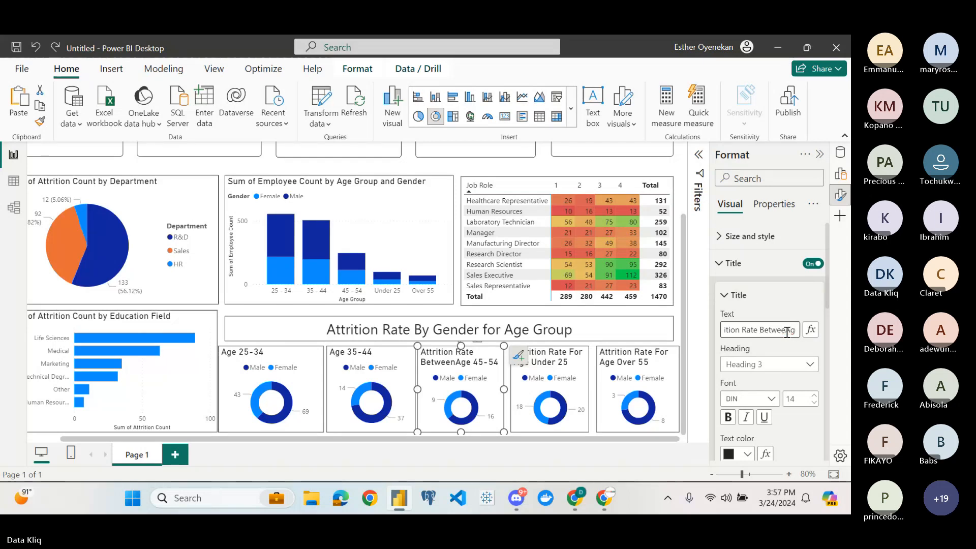
key(BackSpace)
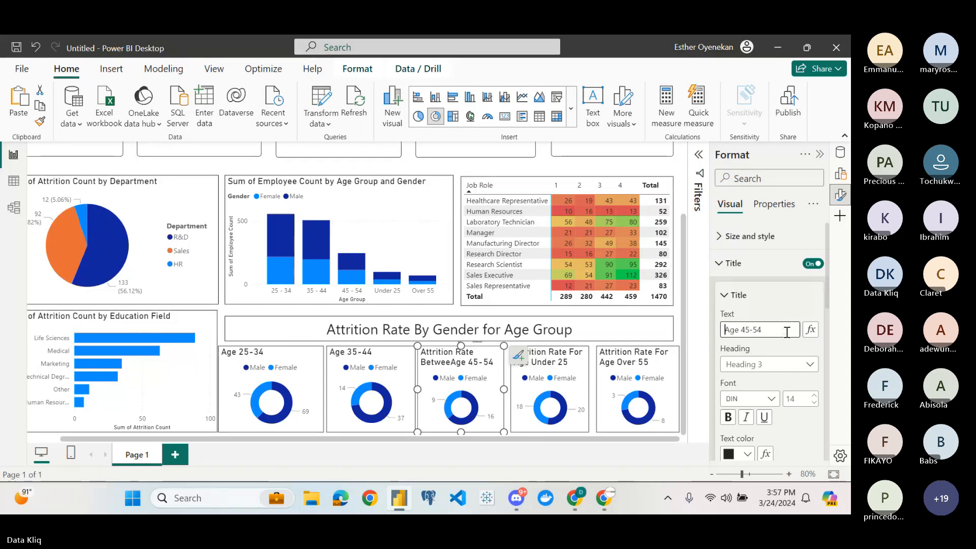
Shorten the titles of the Under 25 and Over 55 donut charts to "Age Under 25" and "Age Over 55"
click(555, 364)
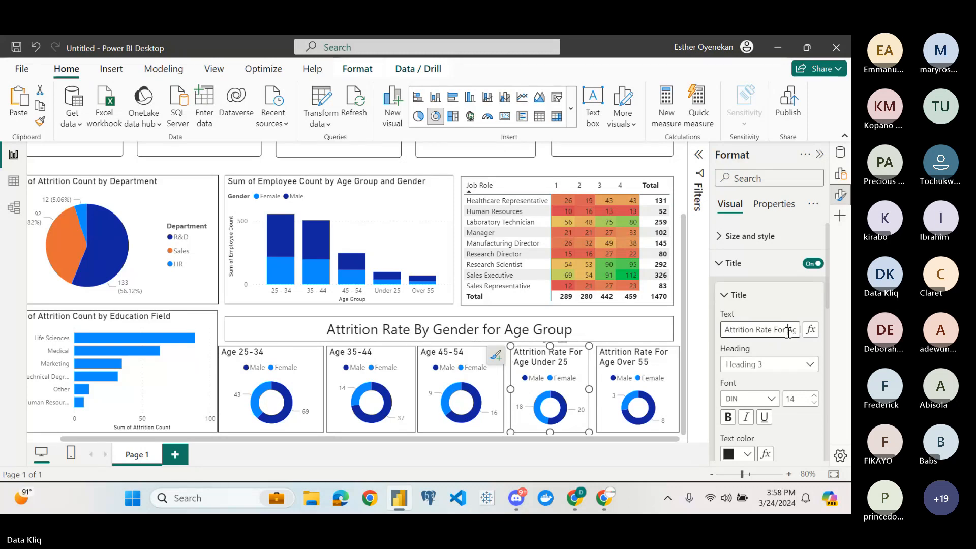
key(BackSpace)
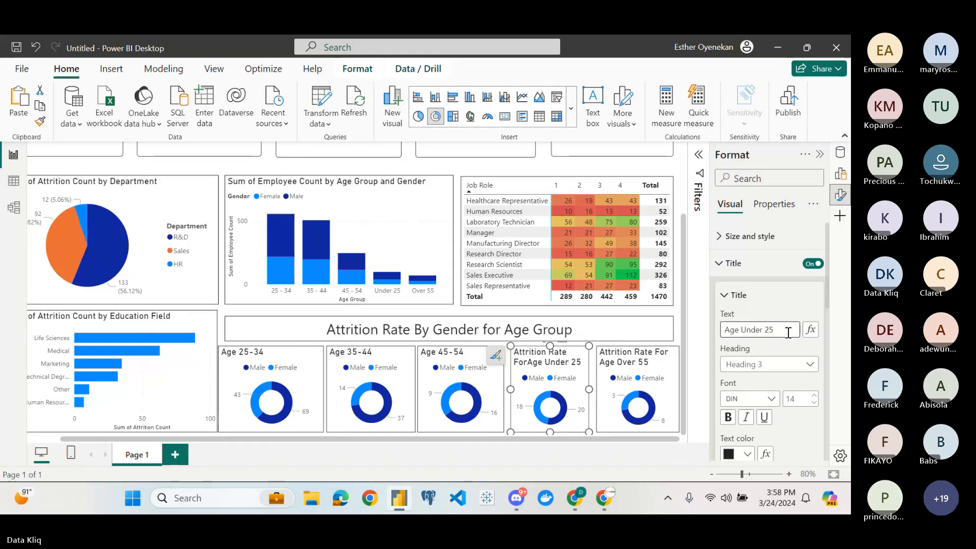
click(669, 372)
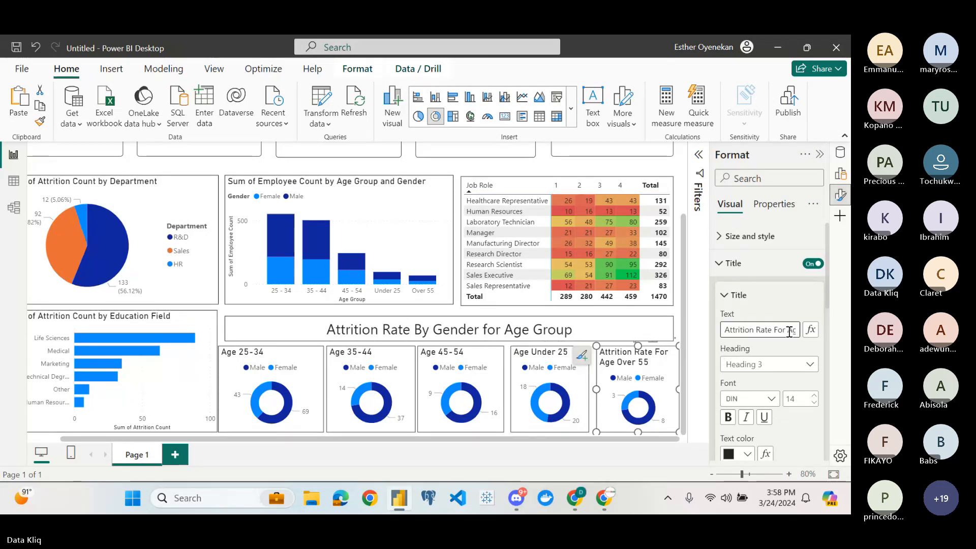
click(789, 332)
key(BackSpace)
key(BackSpace)
key(BackSpace)
key(BackSpace)
key(BackSpace)
key(BackSpace)
key(BackSpace)
key(BackSpace)
key(BackSpace)
key(BackSpace)
key(BackSpace)
key(BackSpace)
key(BackSpace)
key(BackSpace)
key(BackSpace)
key(BackSpace)
key(BackSpace)
key(BackSpace)
key(BackSpace)
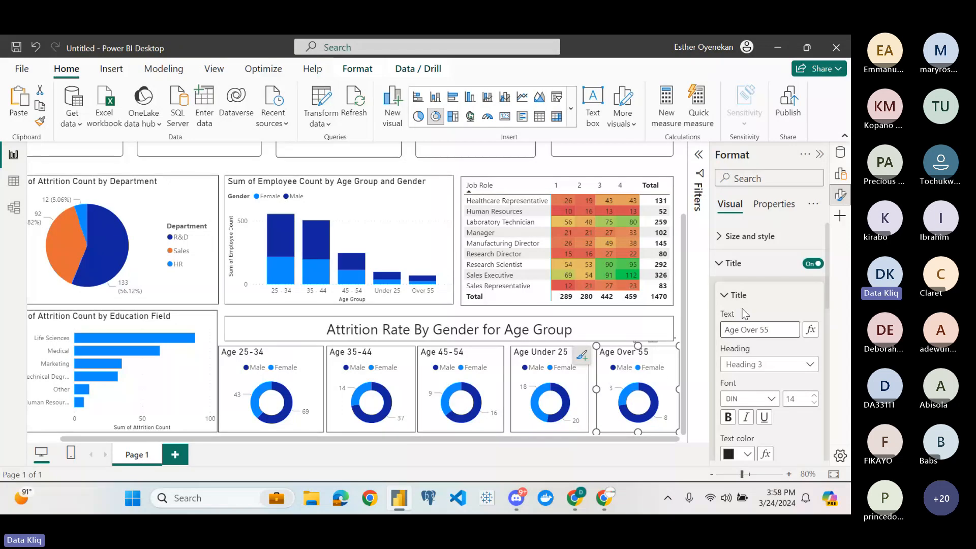
click(721, 263)
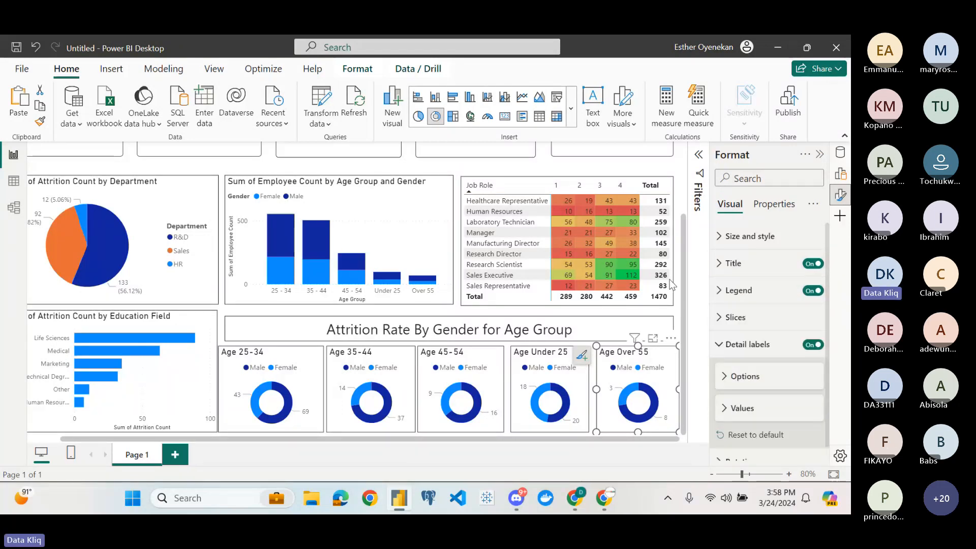
Insert a text box on the report page containing "Datakliq HR Analytics"
scroll(576, 168, up, 2)
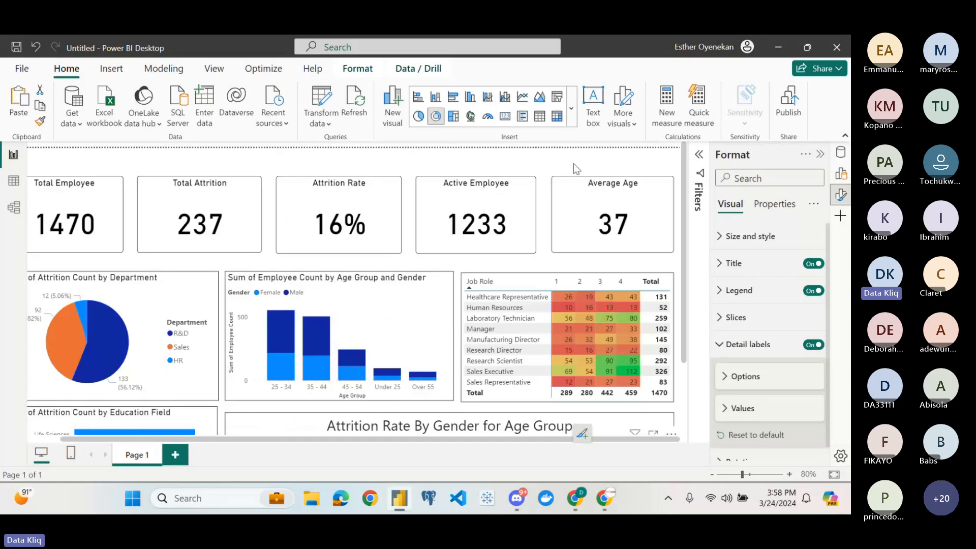
click(574, 163)
scroll(562, 163, down, 2)
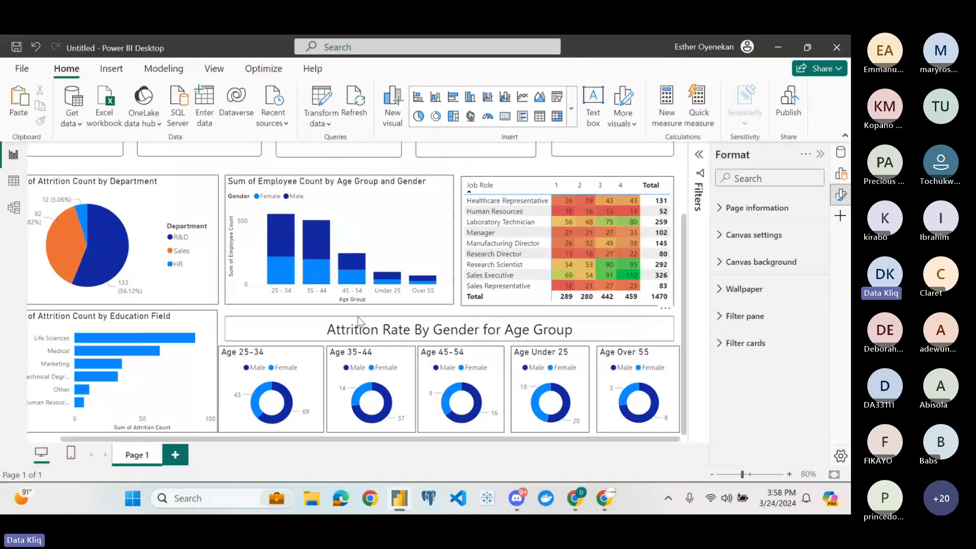
scroll(359, 321, up, 4)
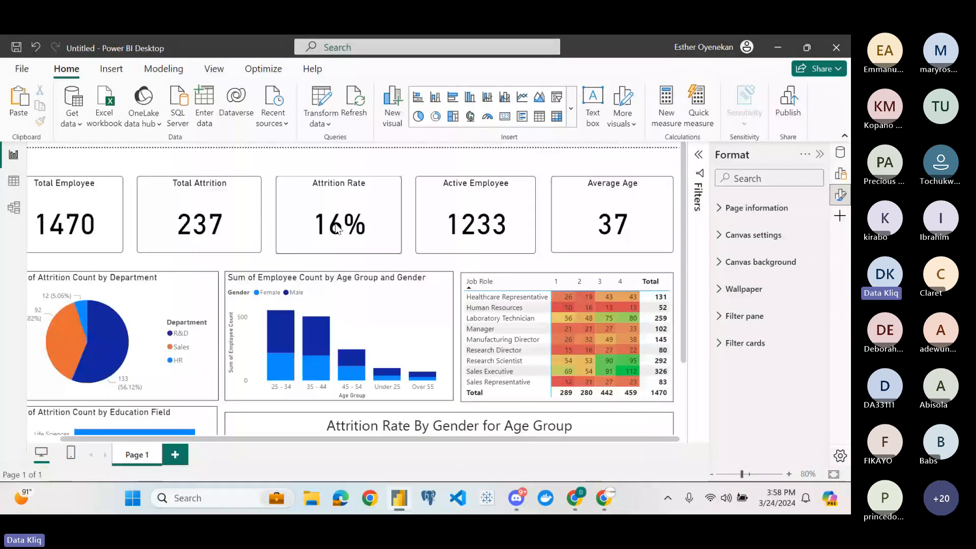
scroll(308, 162, left, 1)
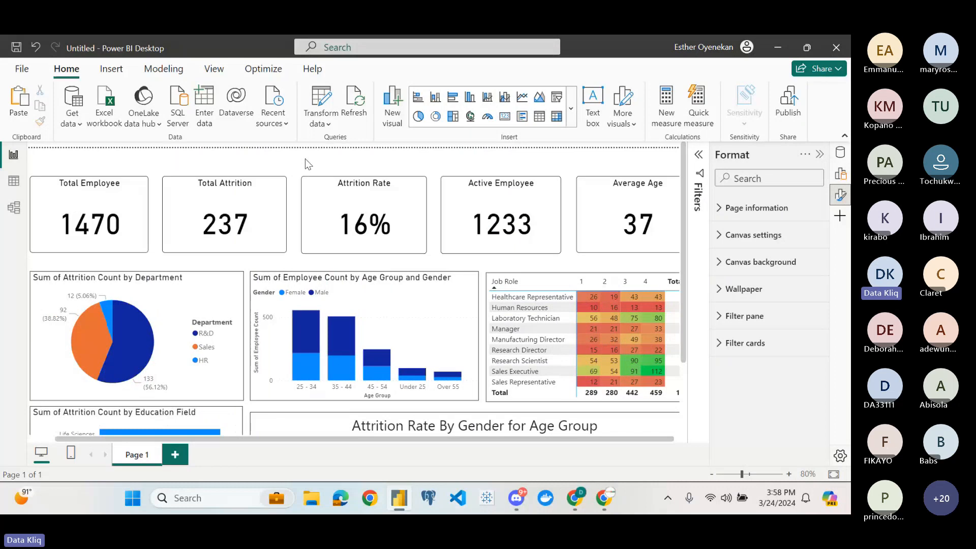
scroll(305, 159, left, 1)
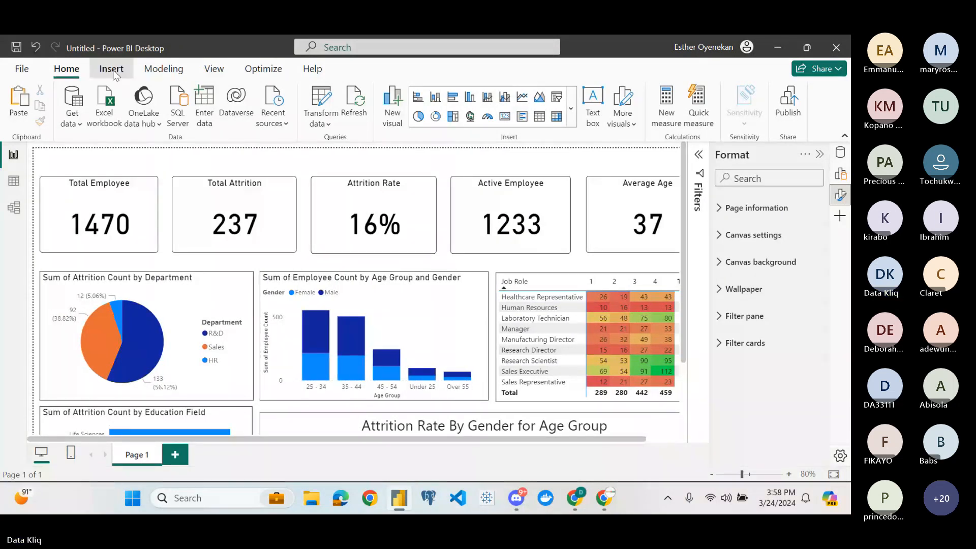
click(115, 72)
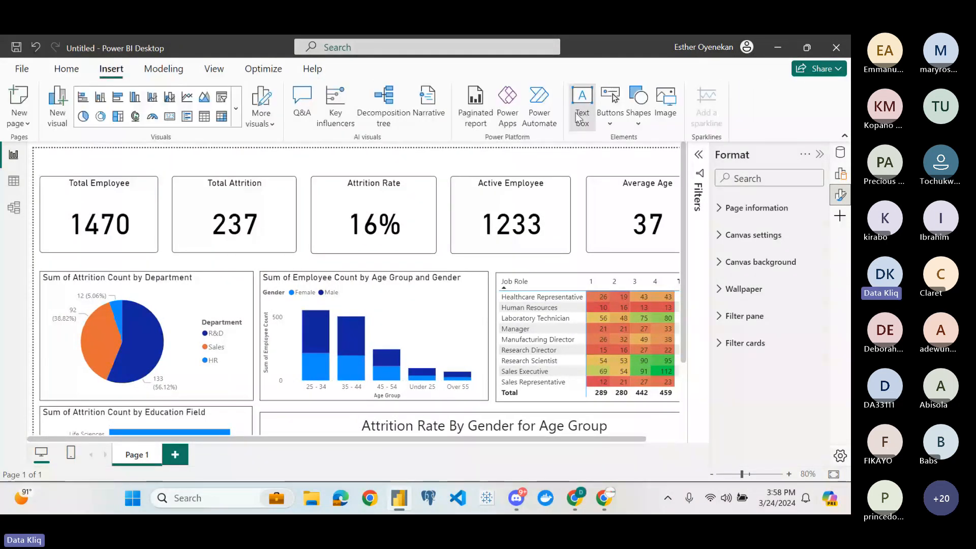
click(582, 110)
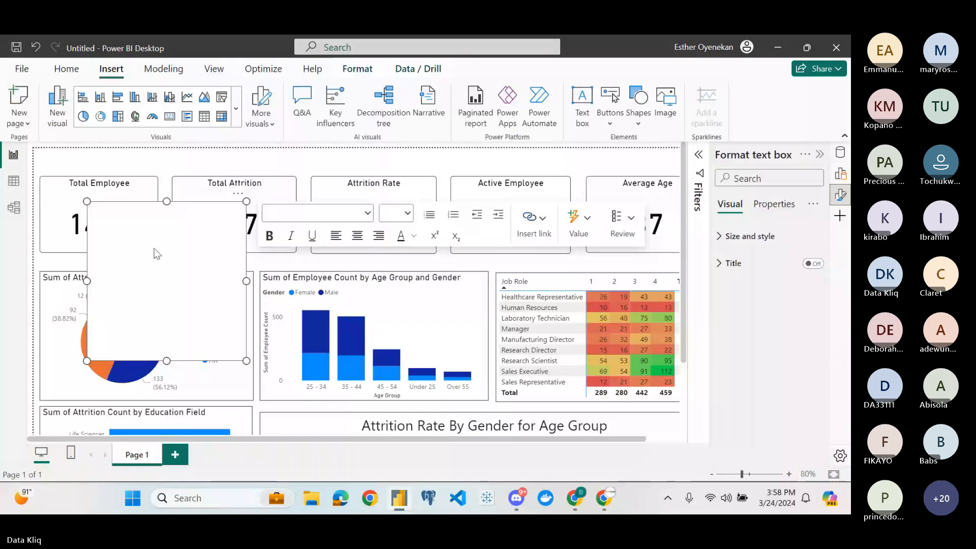
key(Caps_Lock)
text(D)
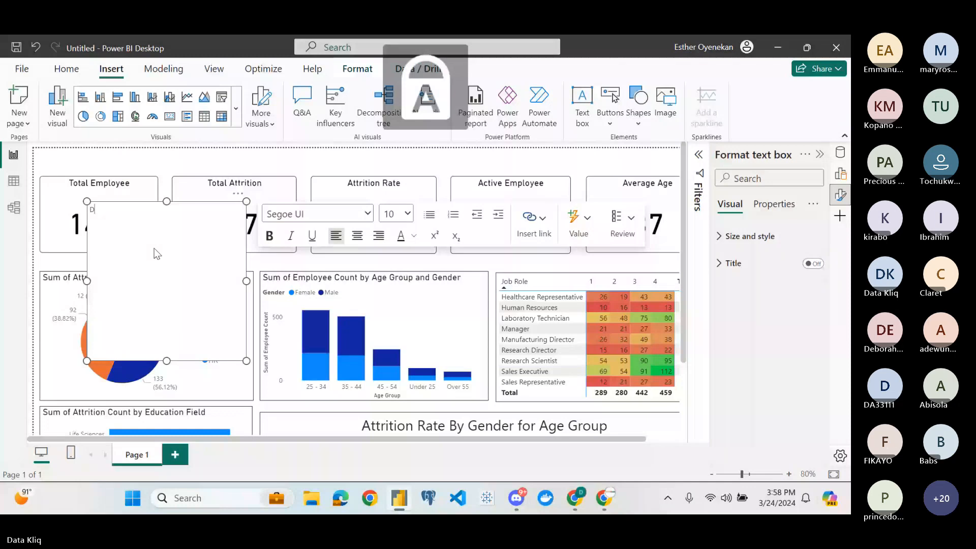
text(ataklig HR)
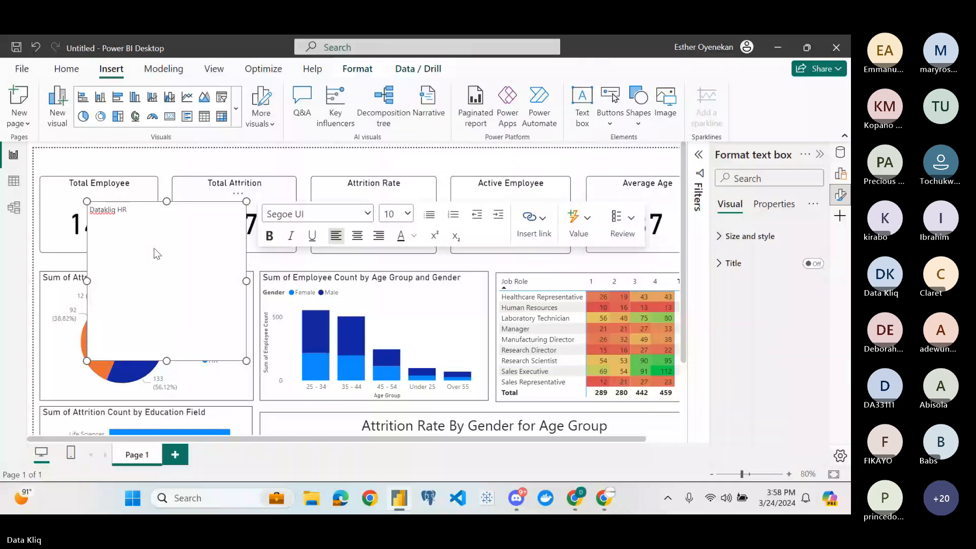
text( Analytics)
Widen the heading text box, reduce it to one line in height and place it above the Total Employee and Total Attrition cards
drag(247, 232, 373, 223)
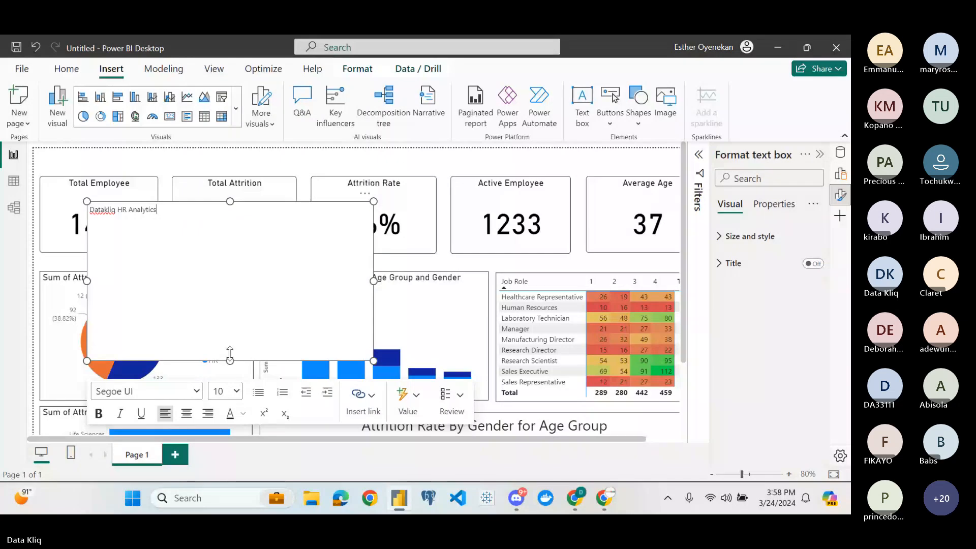
drag(230, 354, 230, 227)
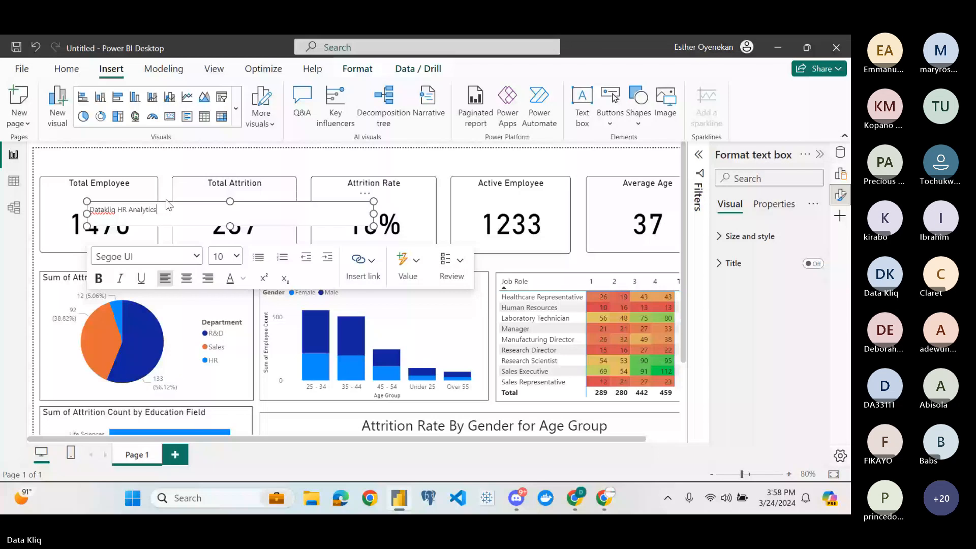
click(164, 199)
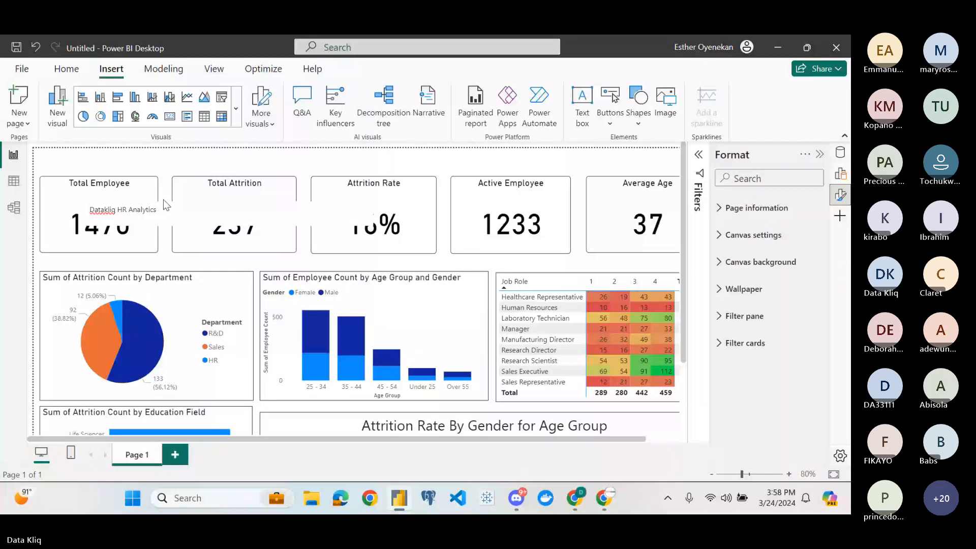
drag(164, 204, 117, 152)
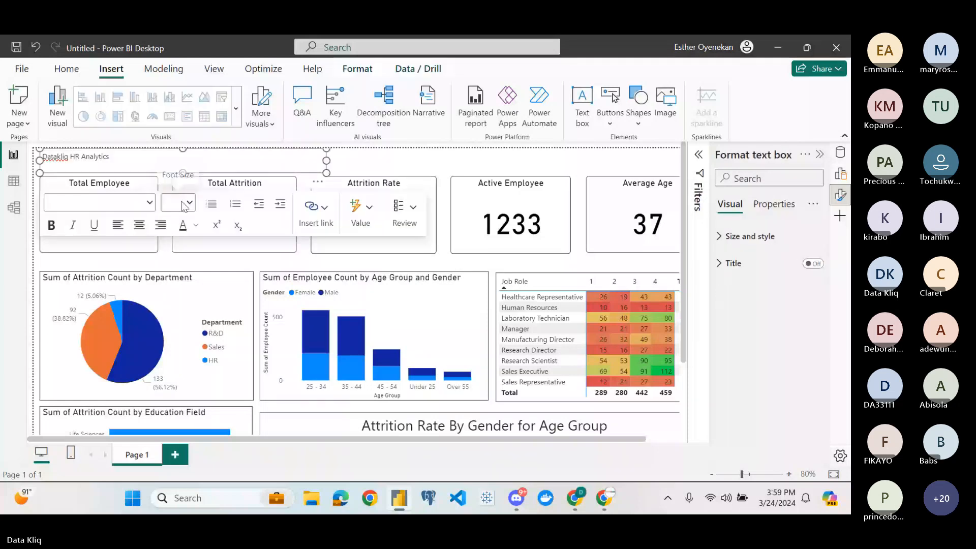
Re-enter the heading text in the text box above the cards as "DataKliq HR Analytics"
click(188, 204)
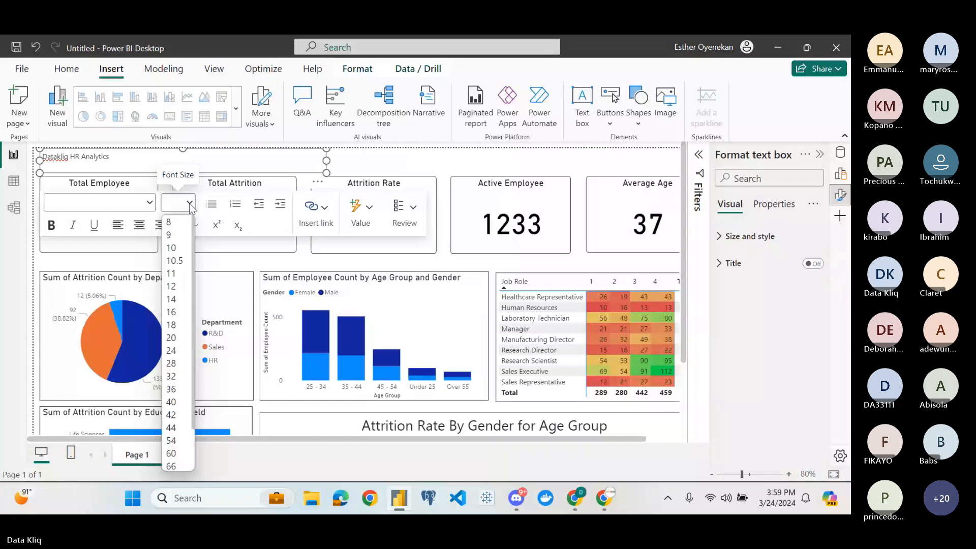
click(93, 161)
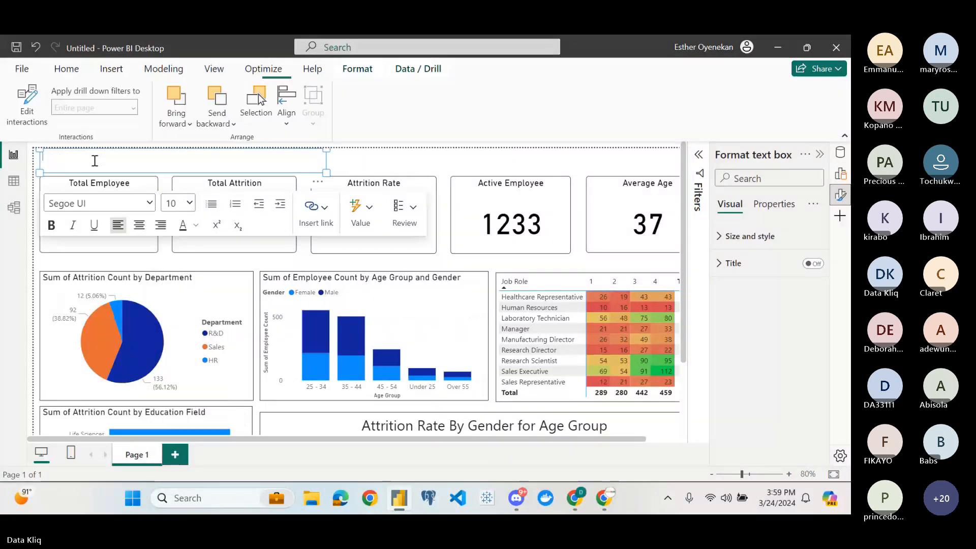
click(356, 170)
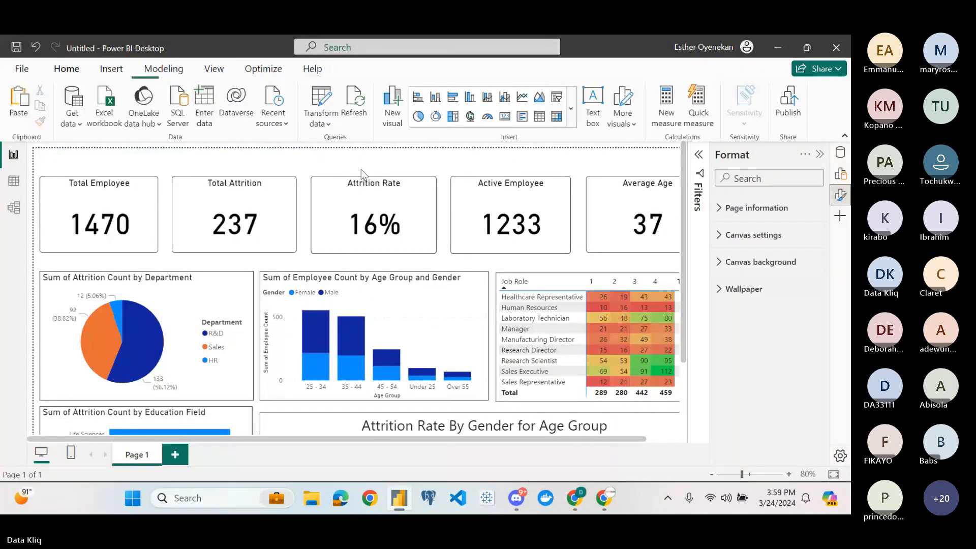
click(148, 168)
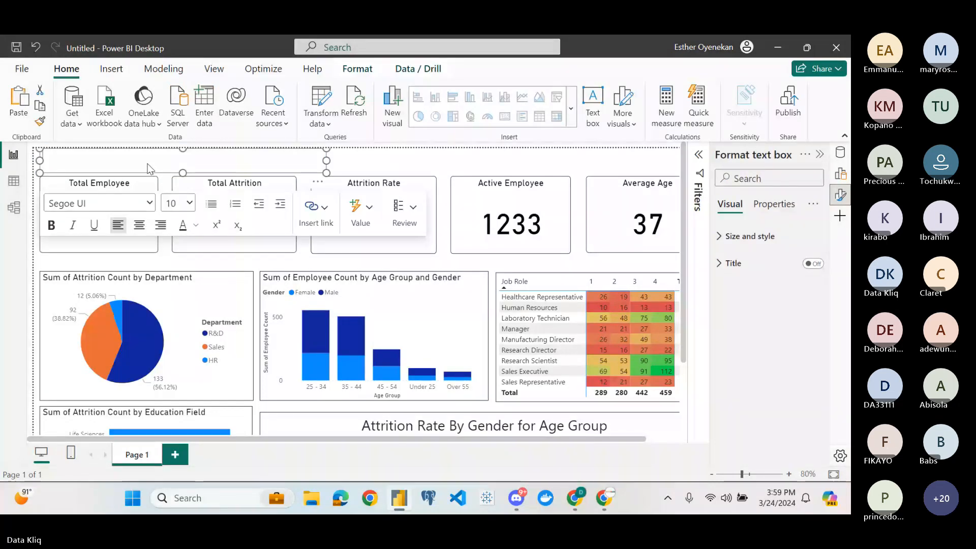
text(Data)
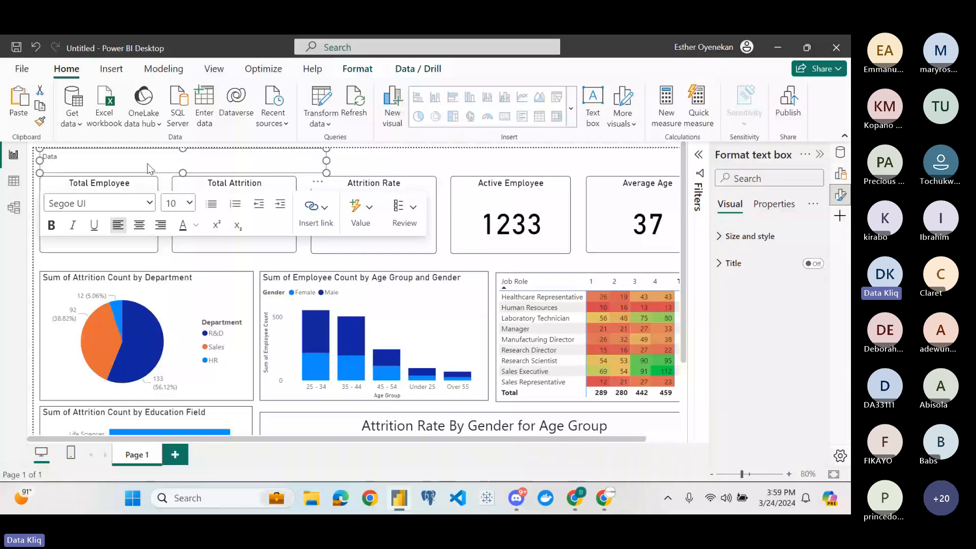
text(Kl)
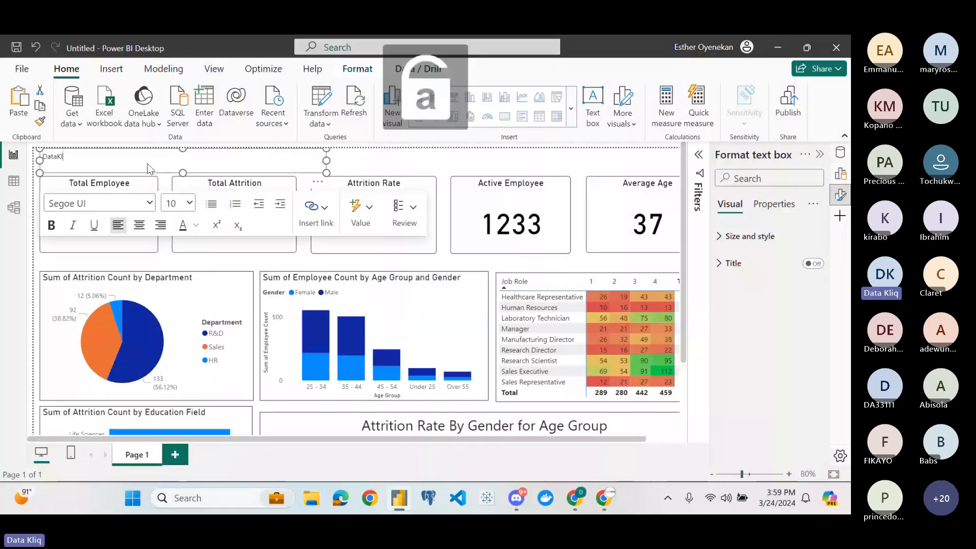
text(iq HR Ana)
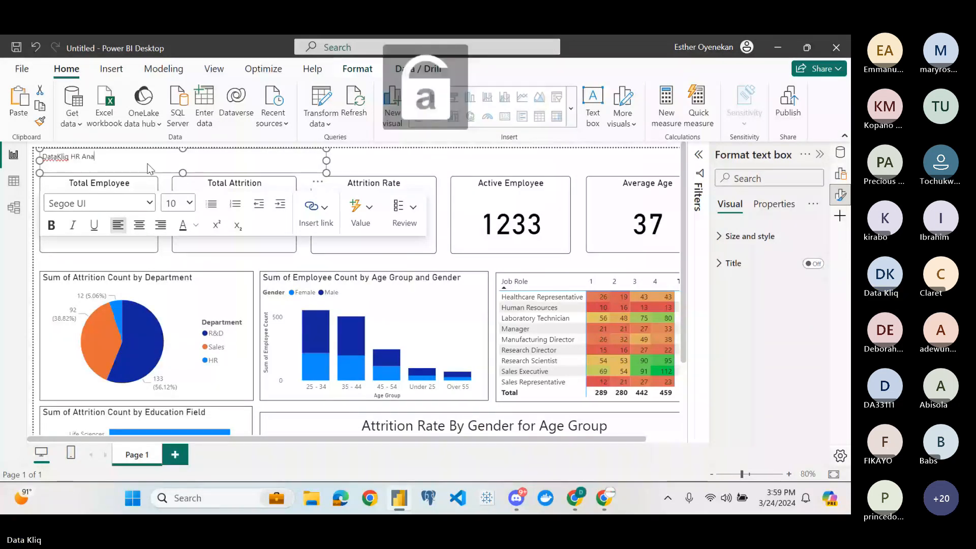
text(lyti)
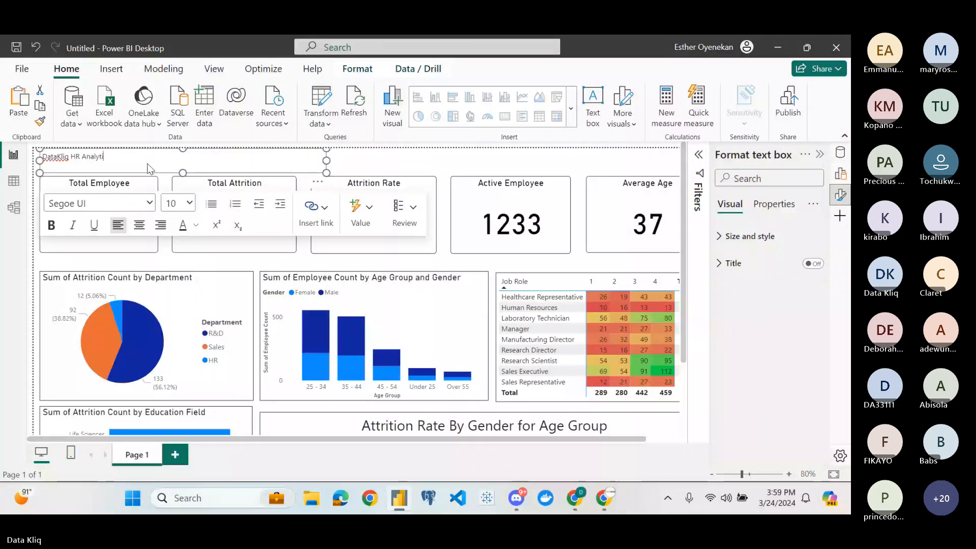
text(cs)
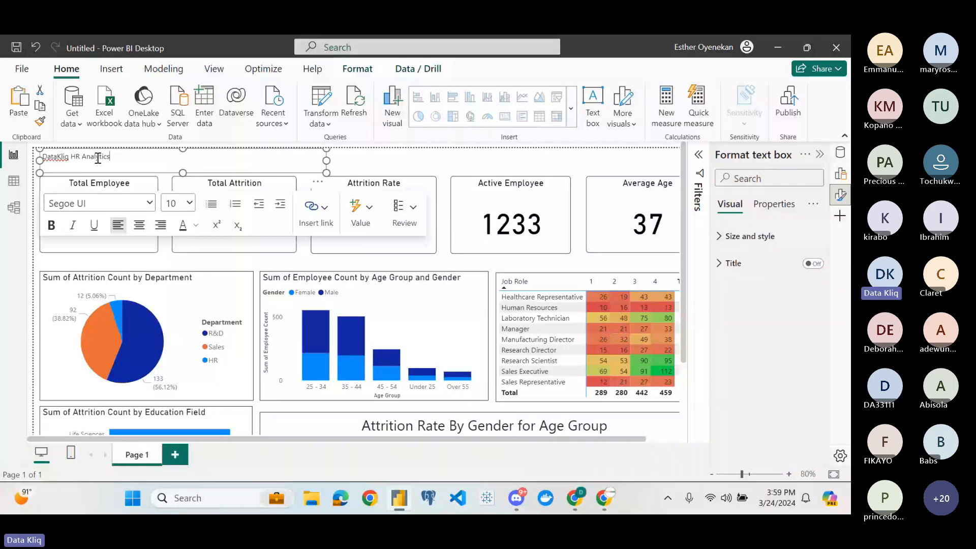
Set the whole "DataKliq HR Analytics" heading to font size 20 and centre it in its text box
key(ctrl+a)
click(190, 204)
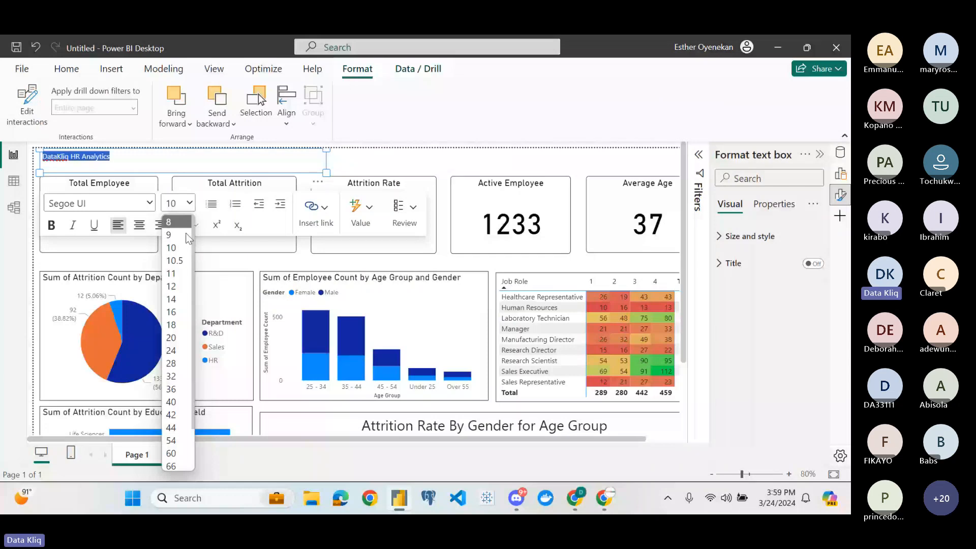
click(172, 338)
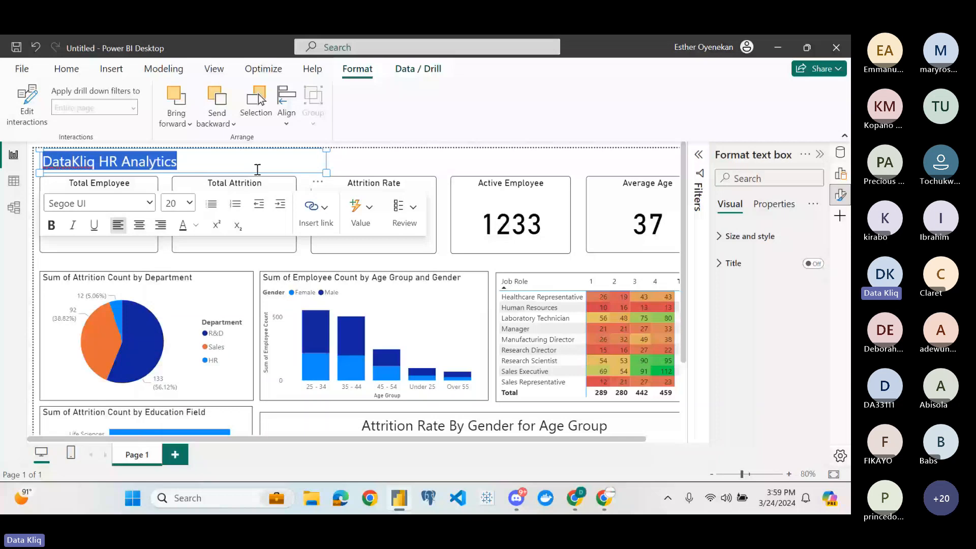
click(140, 227)
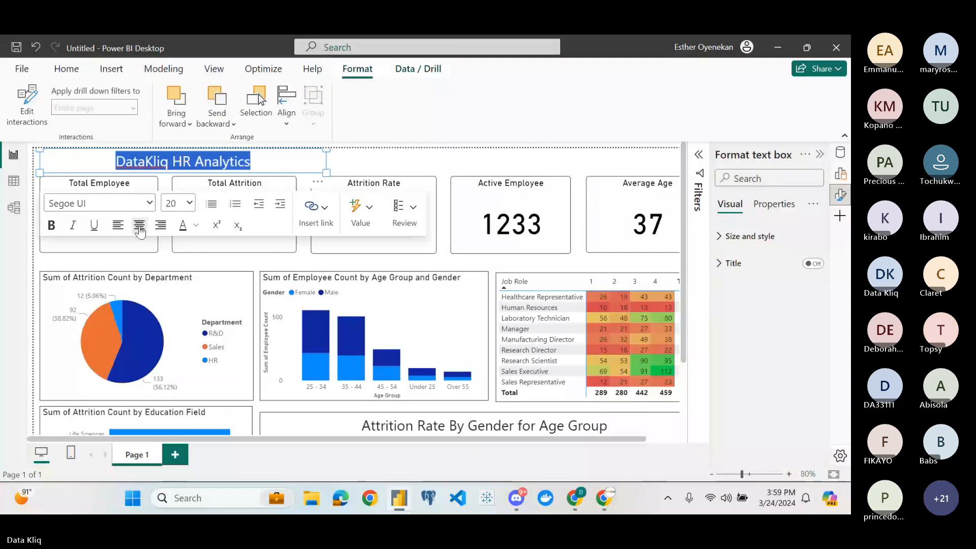
click(344, 162)
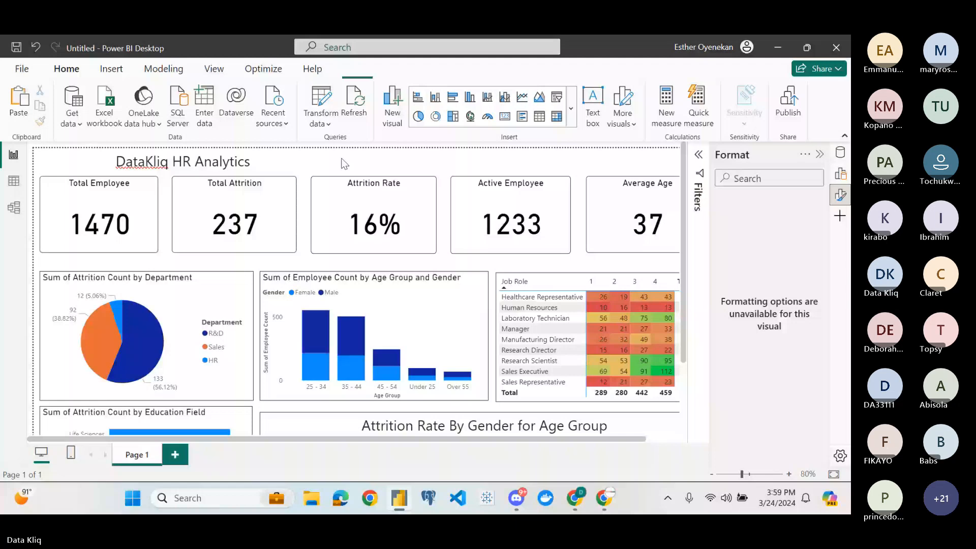
Turn on the visual border of the heading text box and check it against the rest of the report page
click(301, 163)
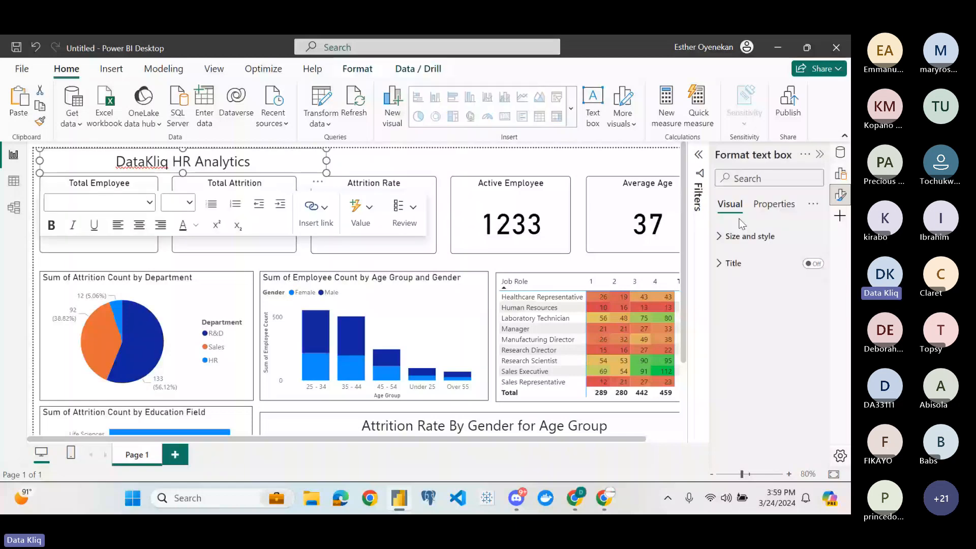
click(743, 235)
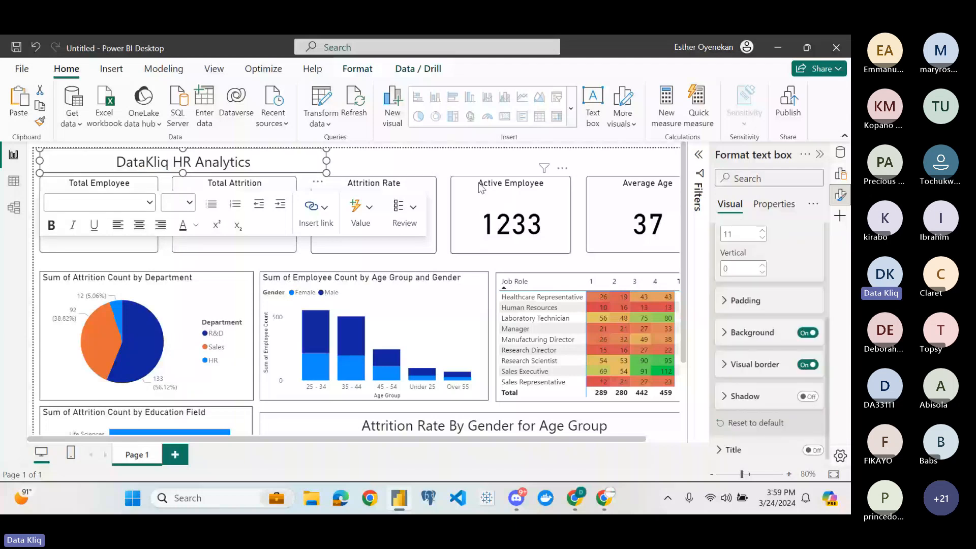
click(385, 267)
scroll(385, 267, down, 2)
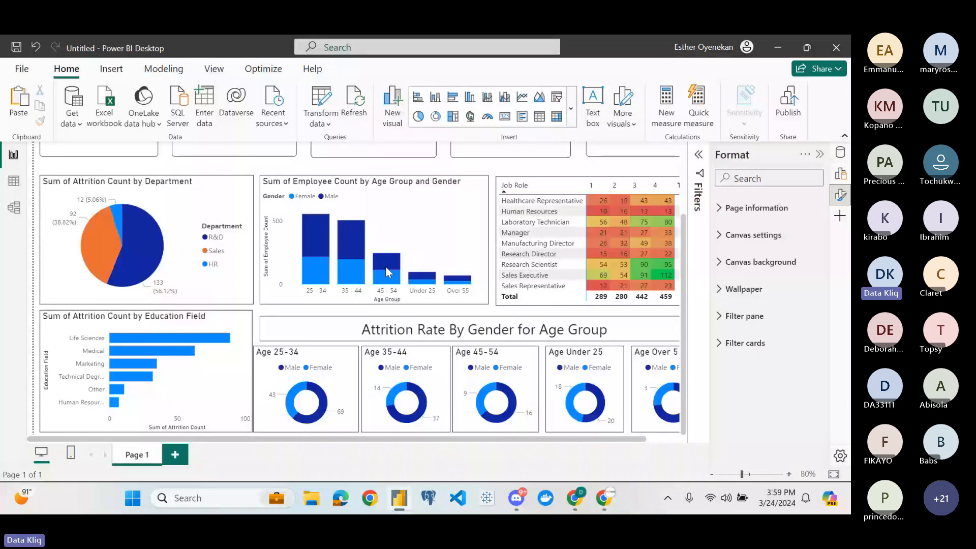
scroll(386, 266, up, 2)
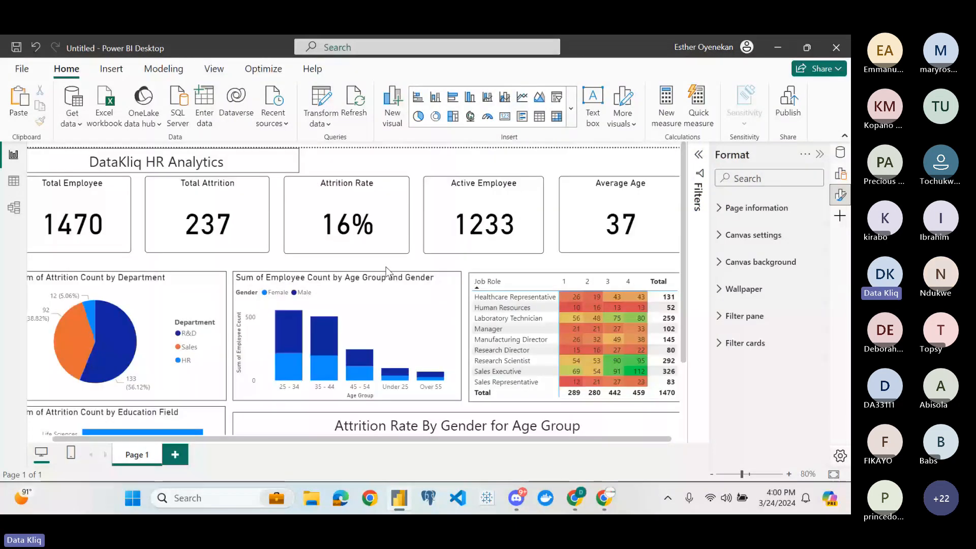
scroll(386, 269, left, 1)
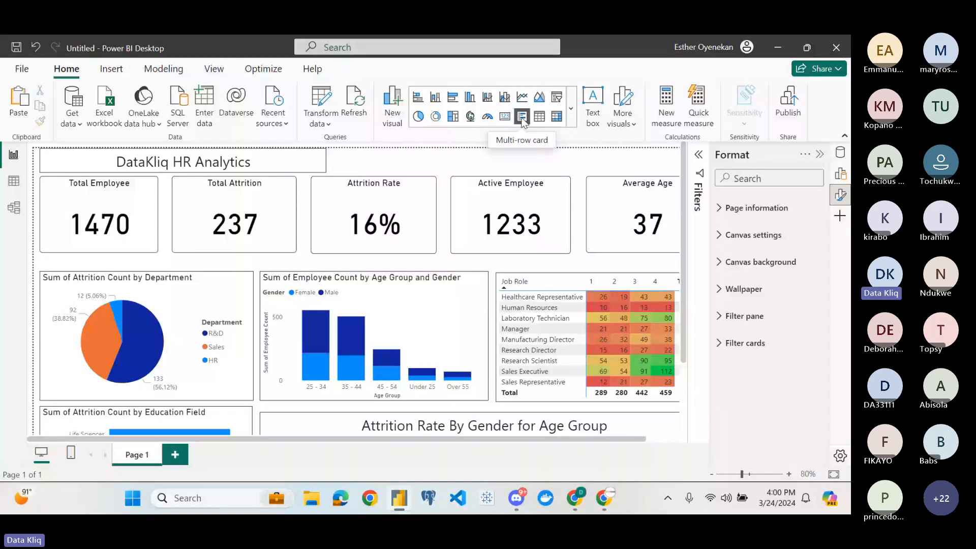
Insert a slicer on the report page and fill it with the Education field from Table1
click(557, 99)
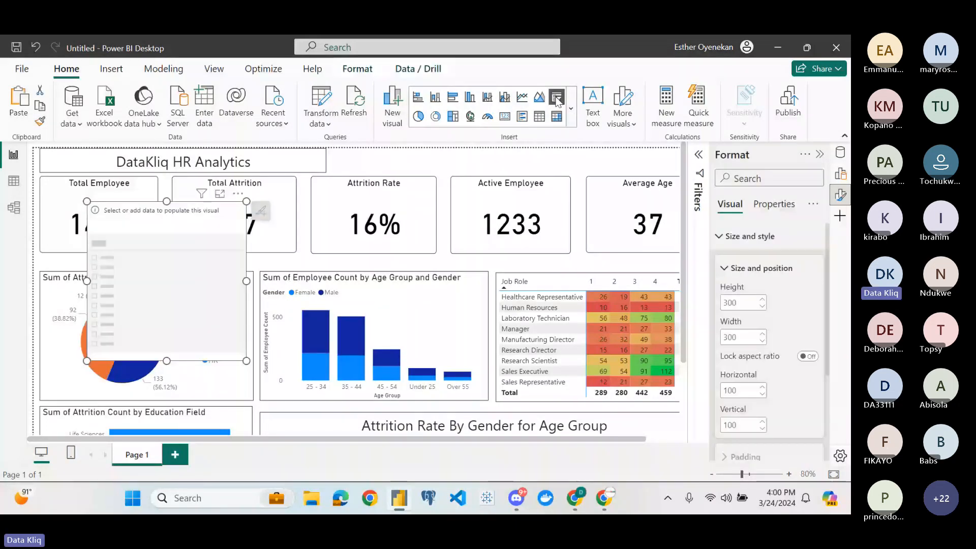
click(841, 154)
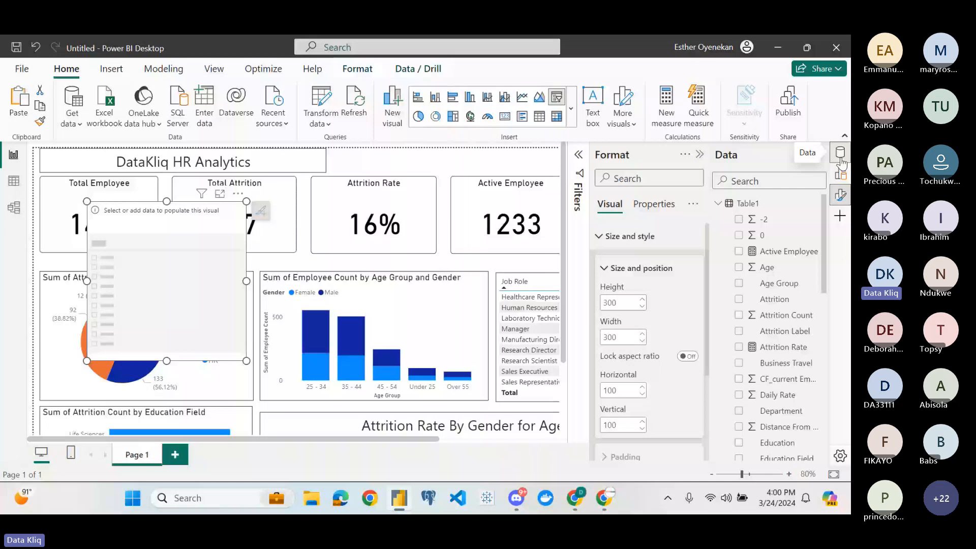
scroll(792, 351, down, 1)
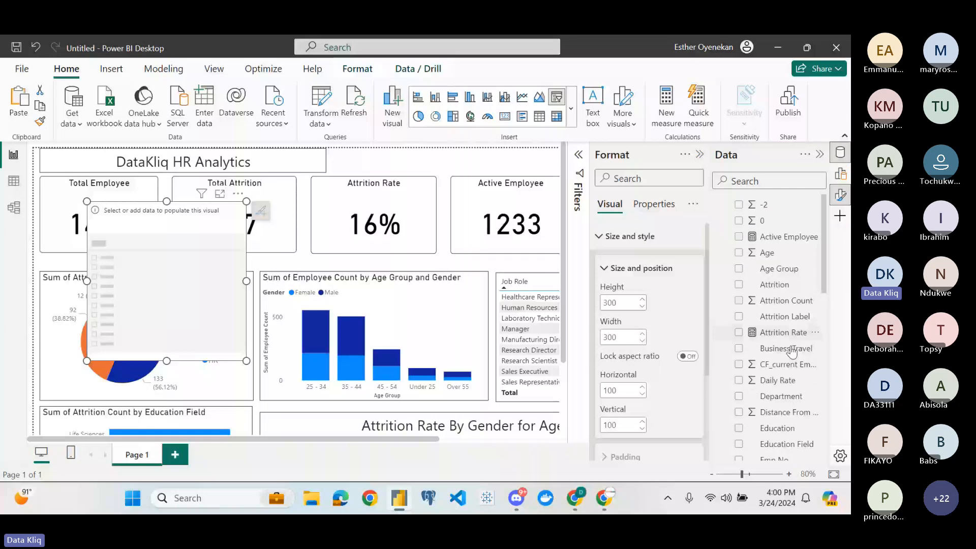
click(739, 428)
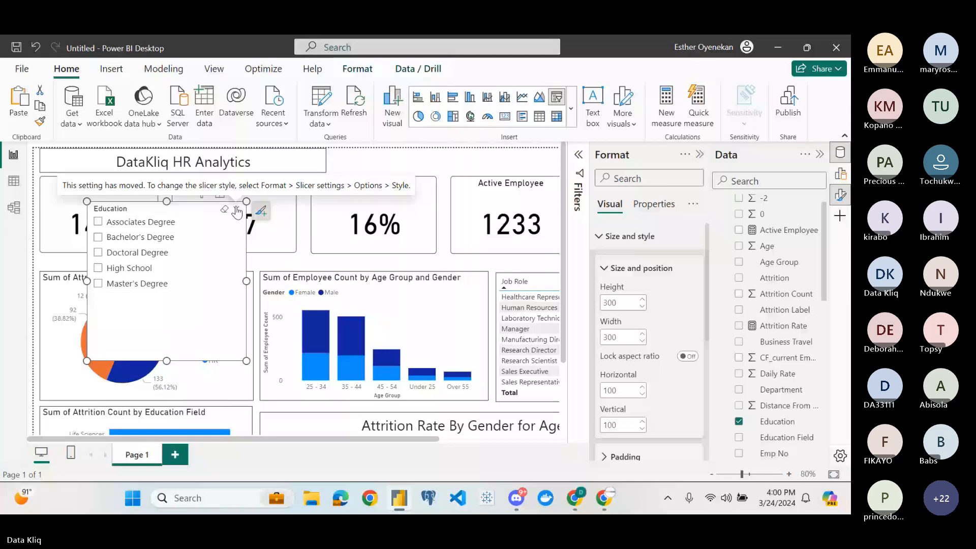
Test the Education slicer by filtering the report on Associates Degree and clearing that selection again
click(237, 211)
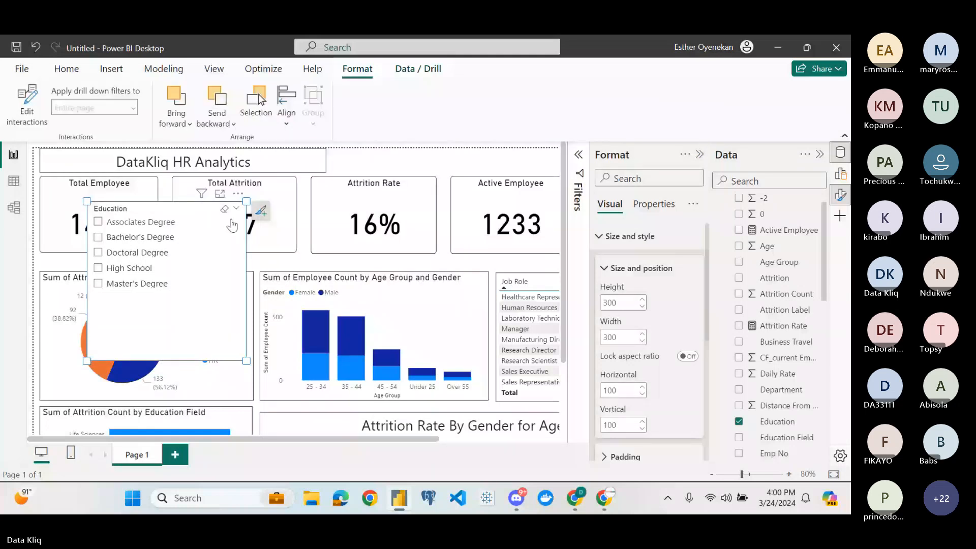
click(101, 224)
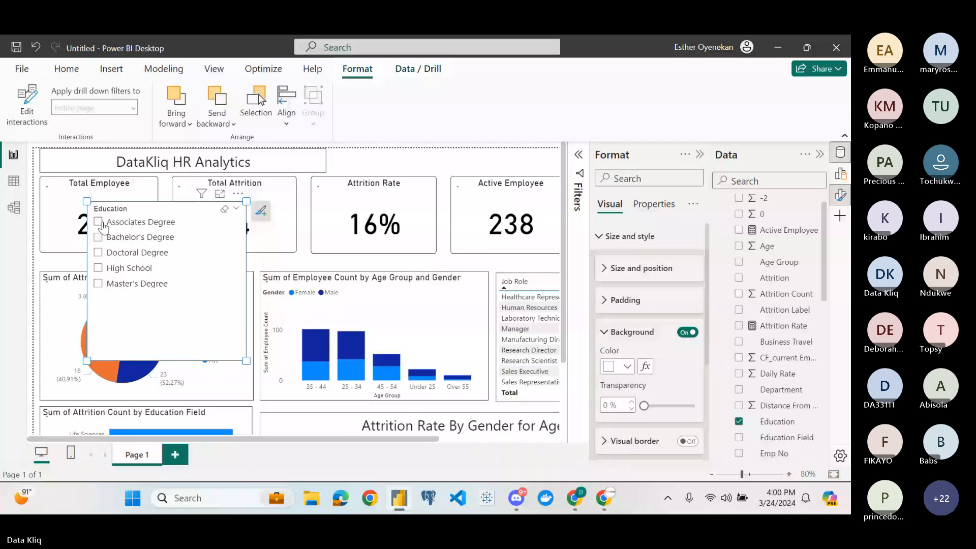
click(99, 224)
click(256, 212)
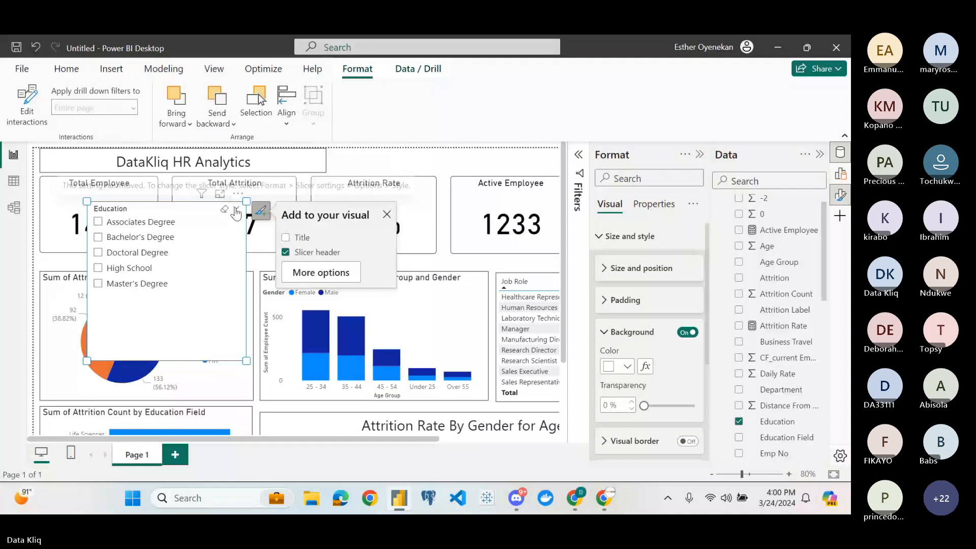
key(Escape)
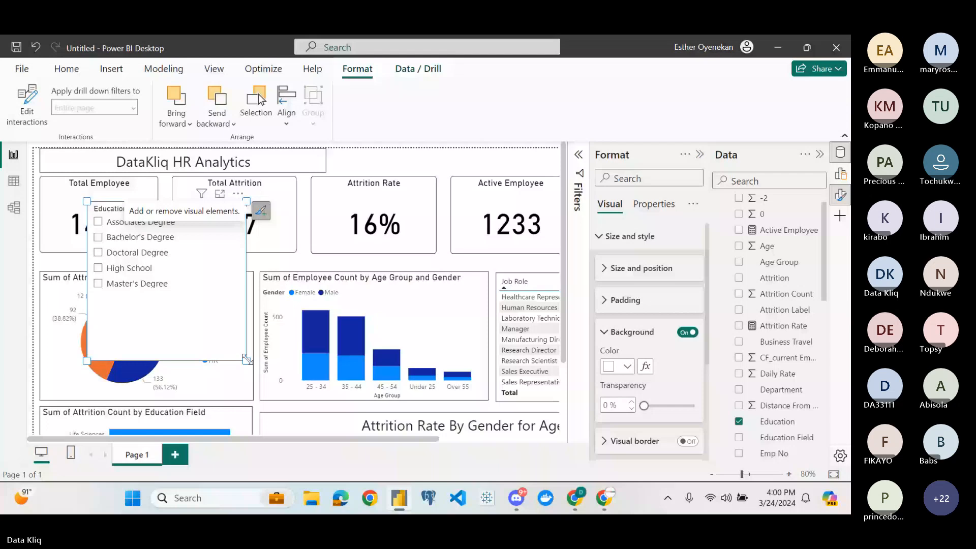
Make the Education slicer wider and shorter, and try the Tile style before setting its style to Dropdown
drag(247, 360, 327, 304)
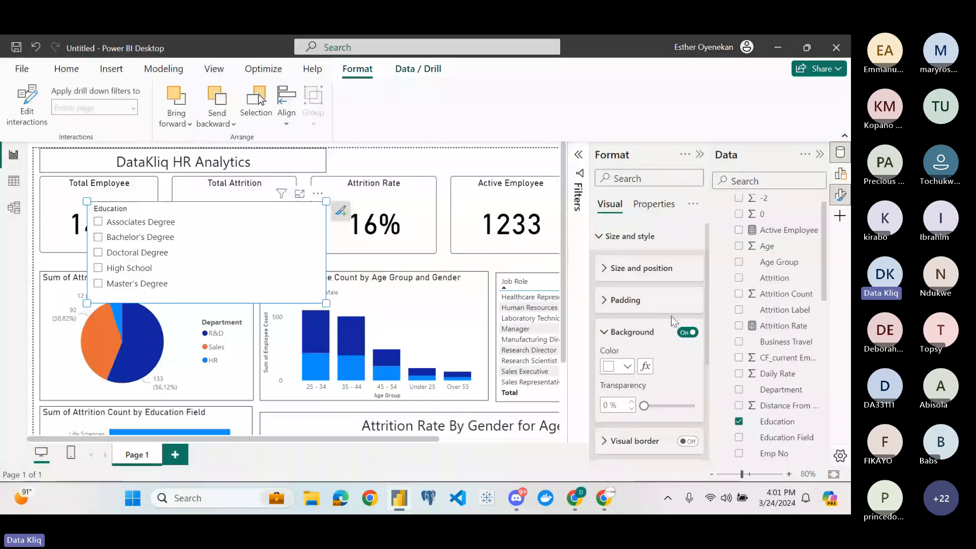
scroll(671, 316, down, 3)
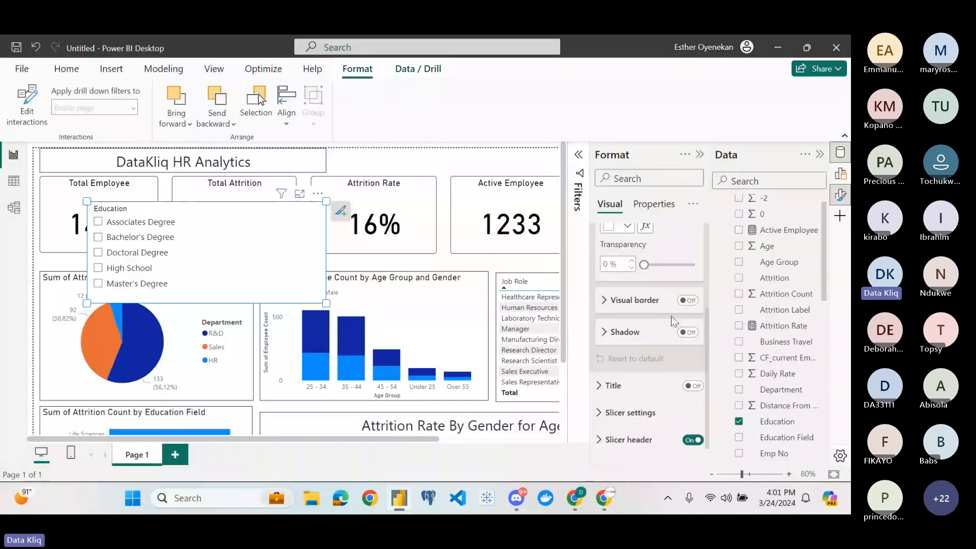
click(617, 409)
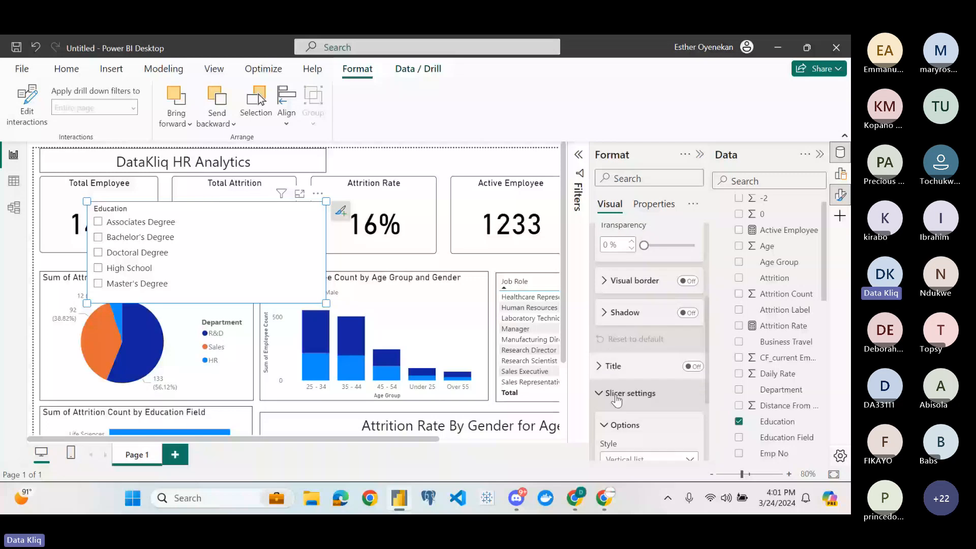
scroll(616, 402, down, 3)
click(649, 338)
click(612, 371)
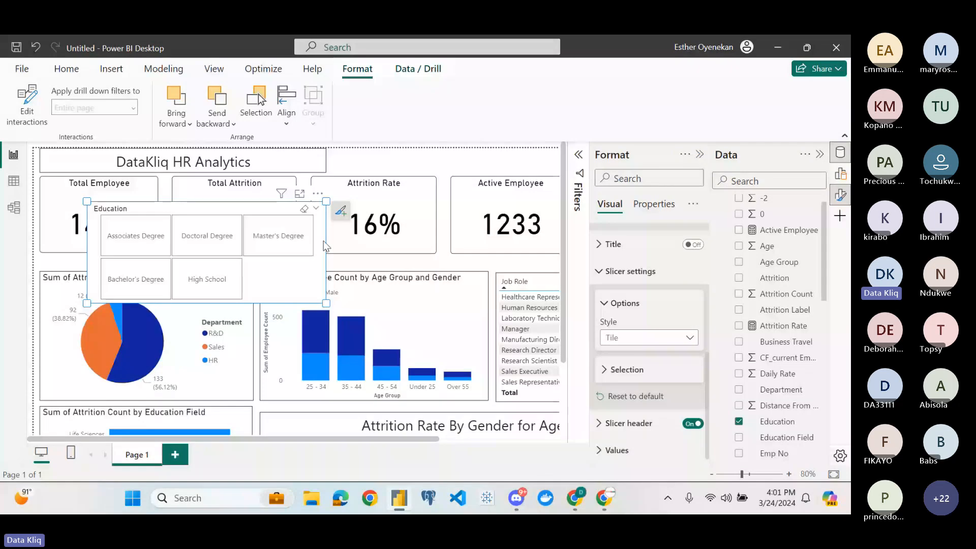
click(649, 338)
click(636, 385)
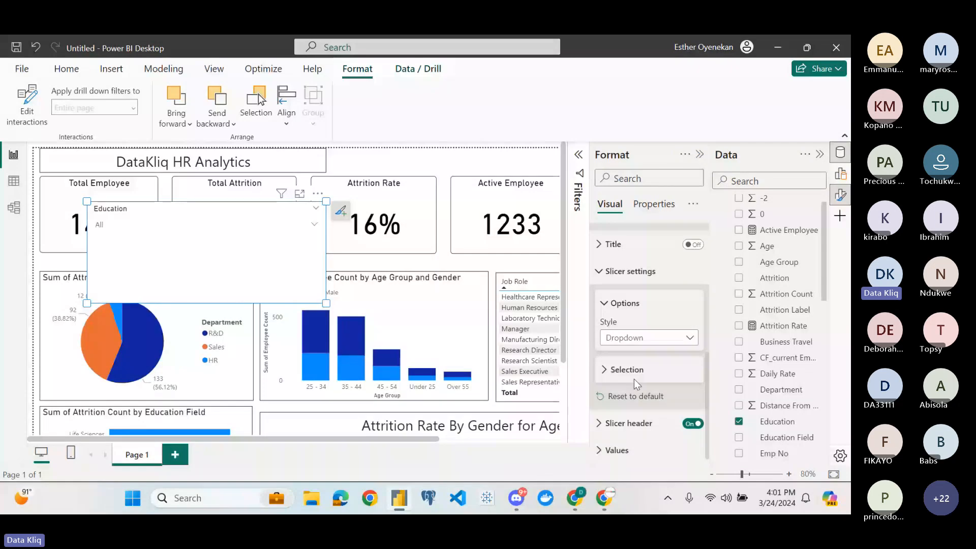
Set the Education slicer's style to Tile and reshape it into a single row beside the dashboard title
click(280, 222)
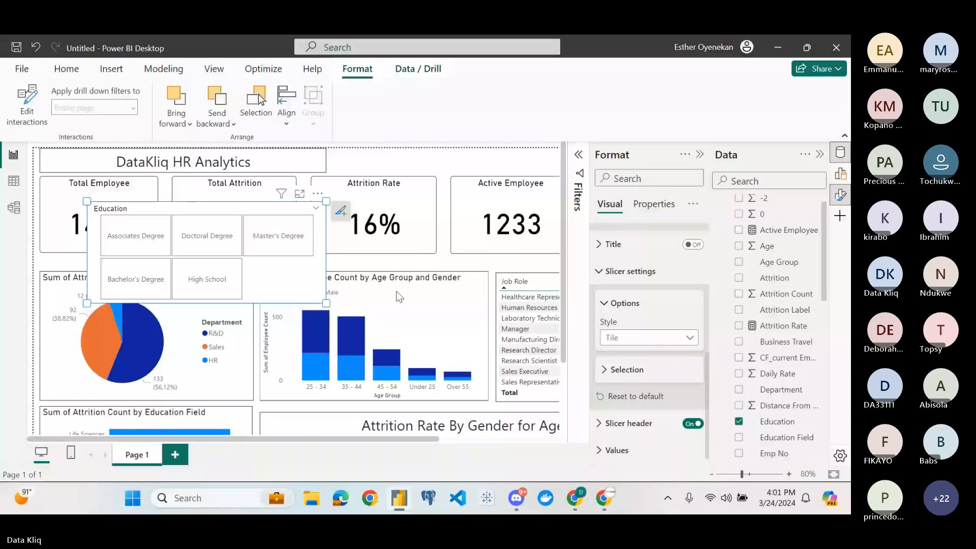
click(700, 154)
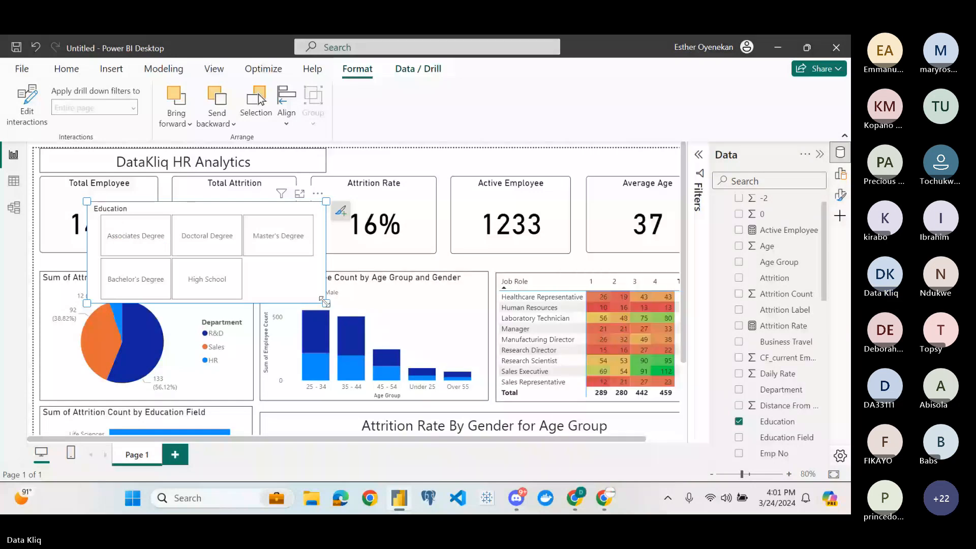
drag(324, 301, 471, 237)
drag(423, 205, 626, 152)
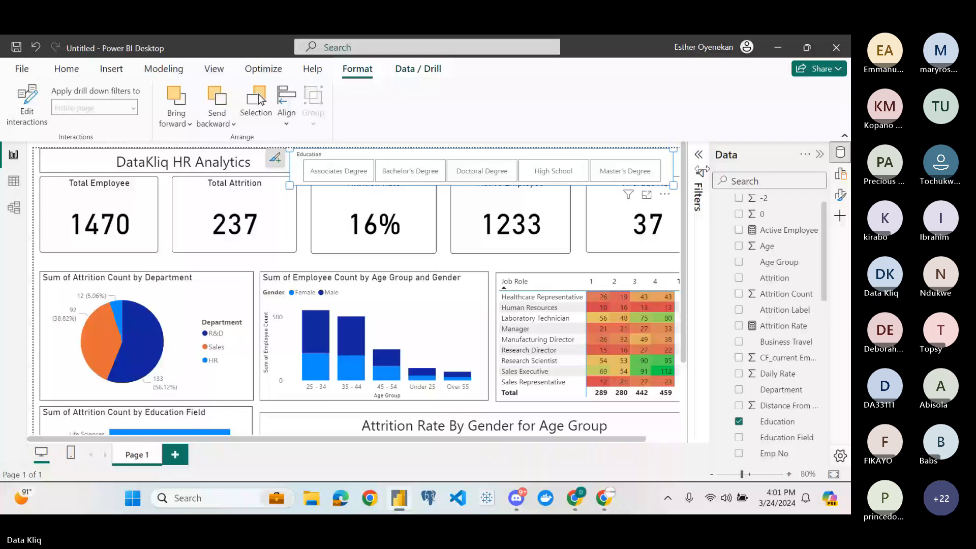
Turn off the Education slicer's header
click(840, 195)
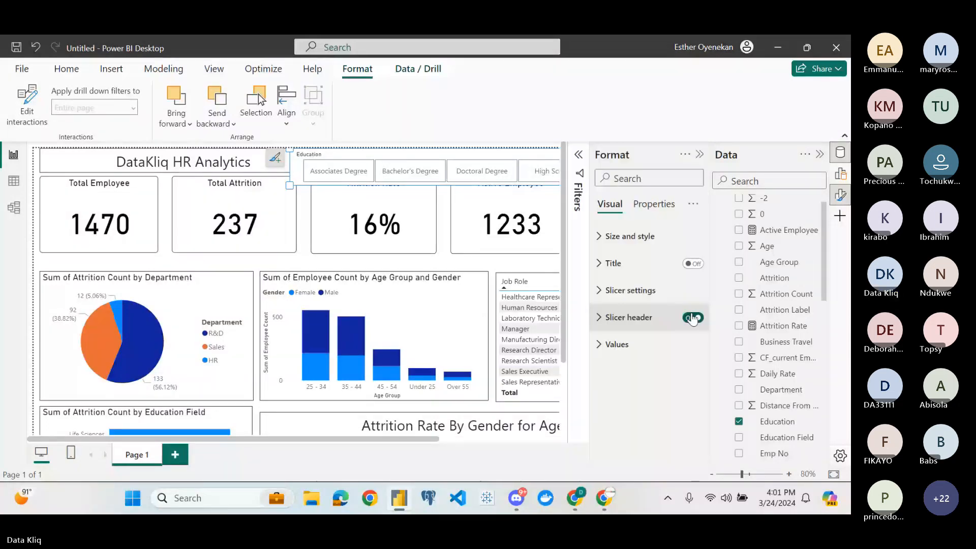
click(692, 318)
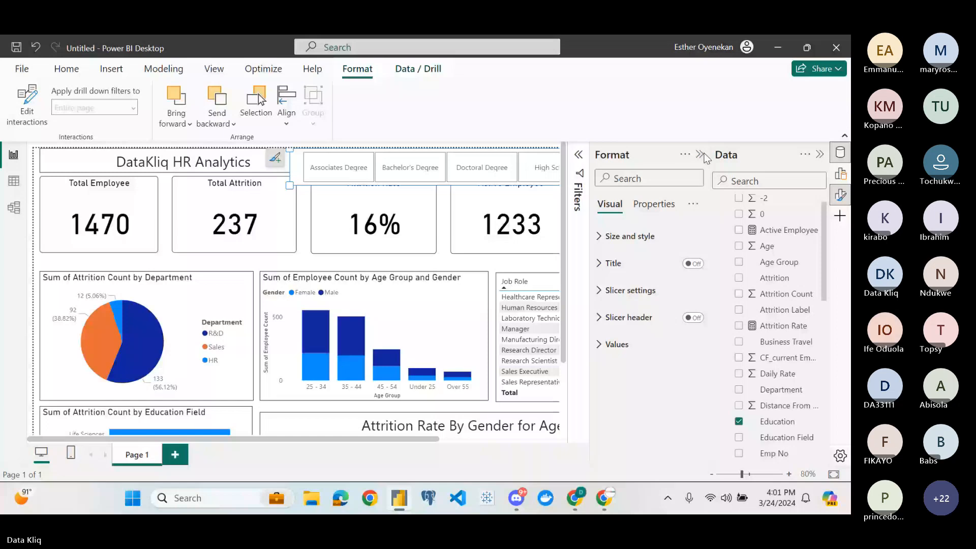
click(704, 156)
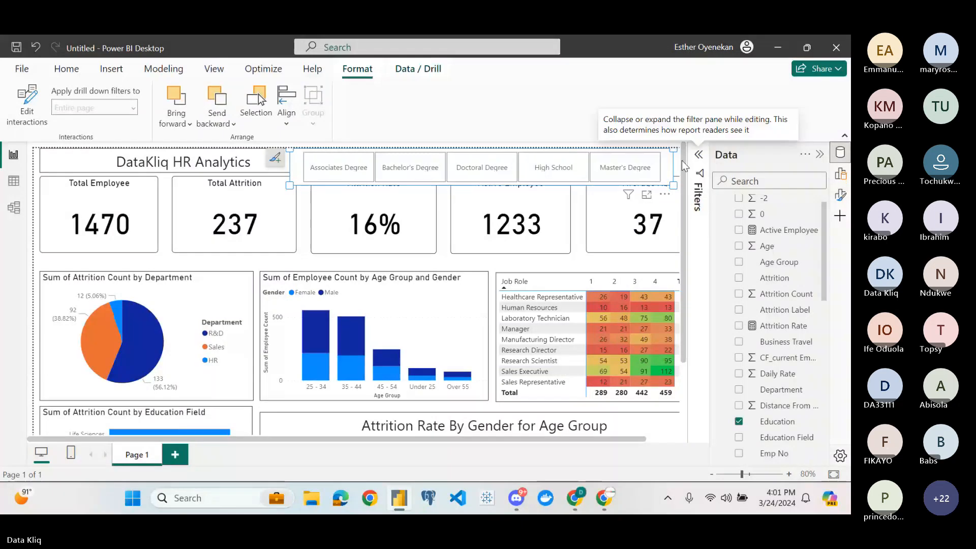
Reduce the Education slicer's height and narrow the DataKliq HR Analytics title box to match the Total Attrition card's edge
drag(673, 184, 687, 158)
click(304, 167)
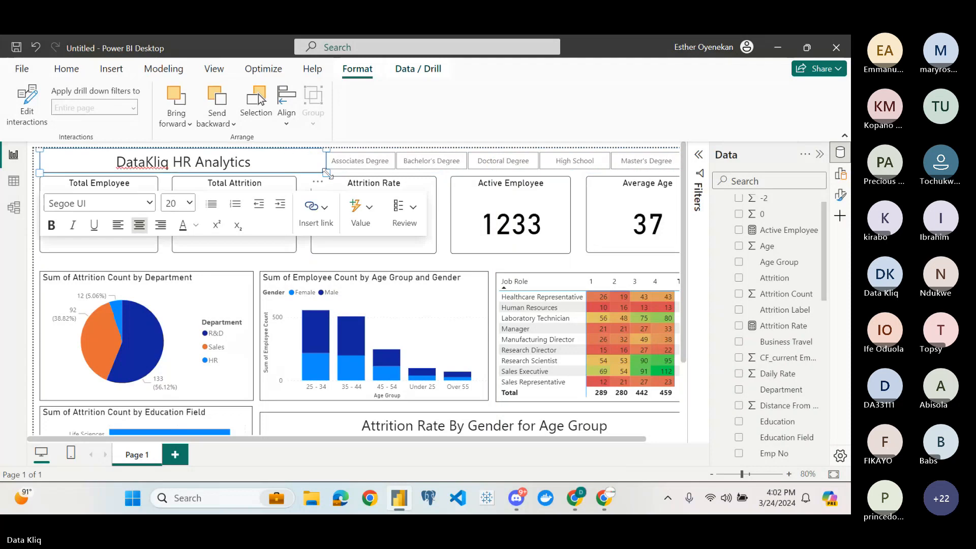
drag(309, 174, 295, 174)
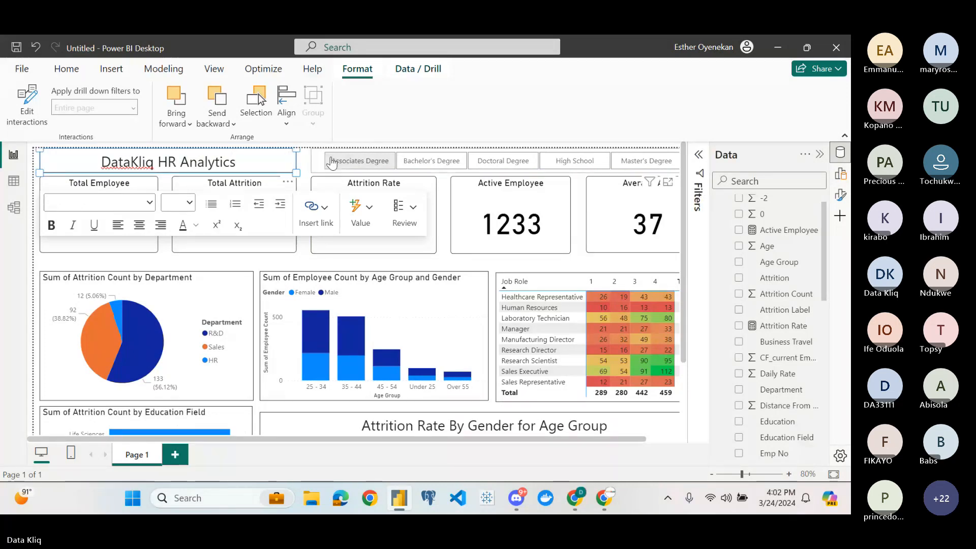
Turn on the visual border for the Education slicer and collapse the side panes
click(332, 163)
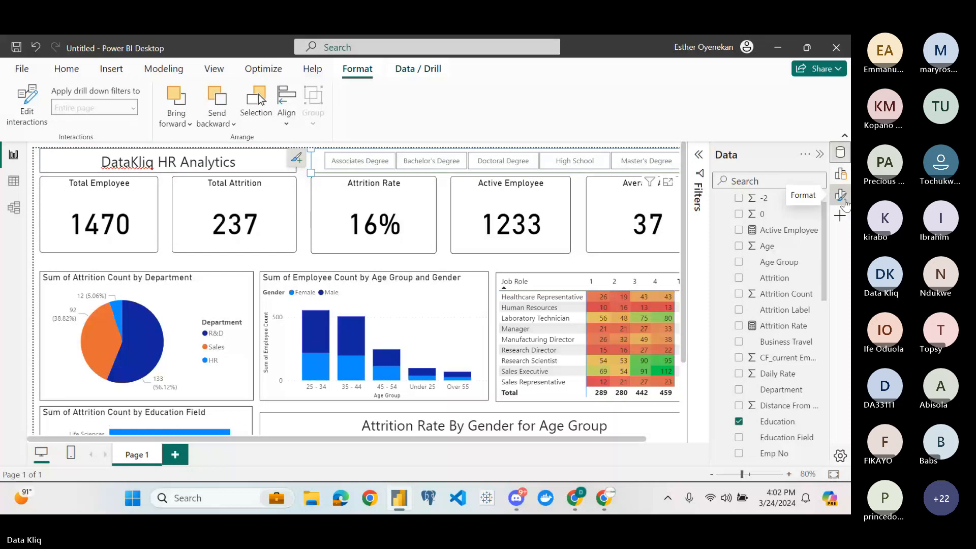
click(842, 196)
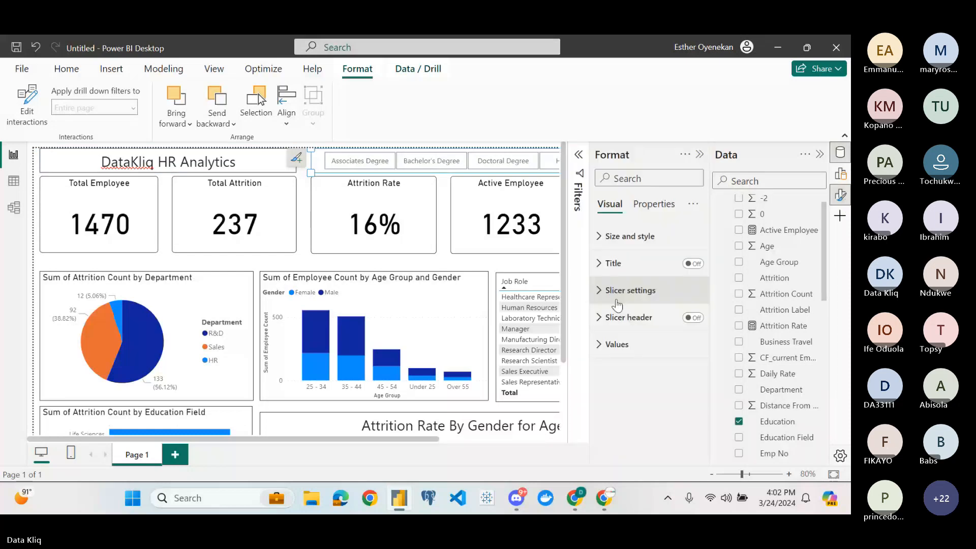
click(630, 237)
scroll(637, 328, down, 5)
click(688, 281)
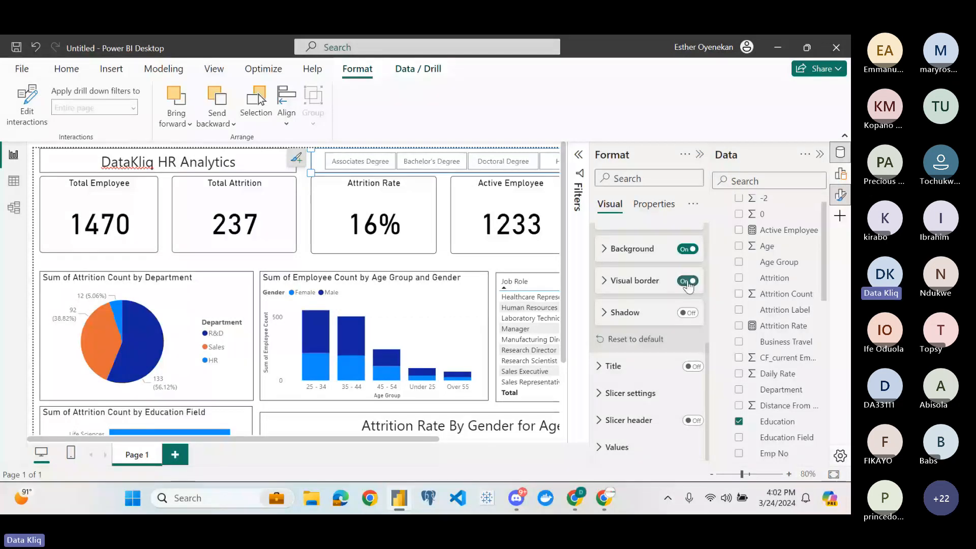
click(820, 154)
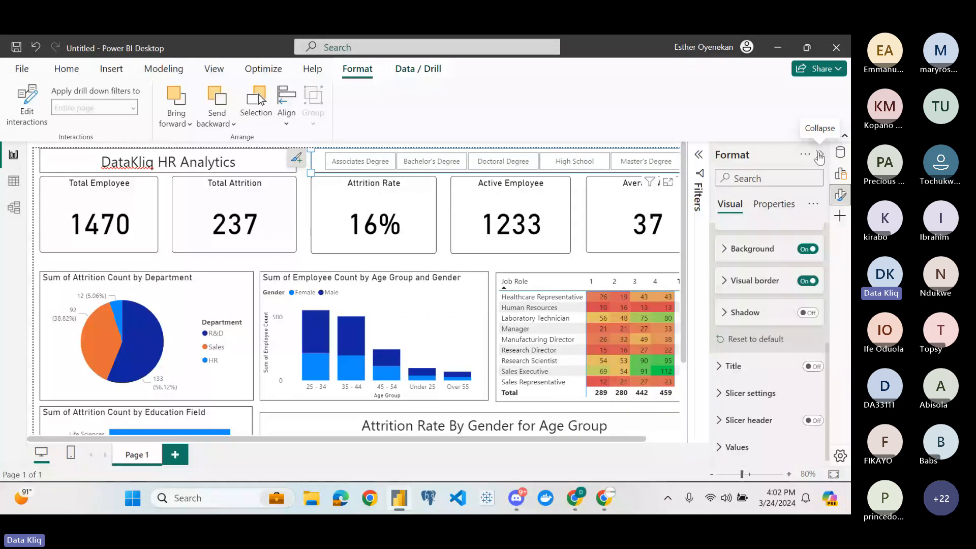
click(819, 155)
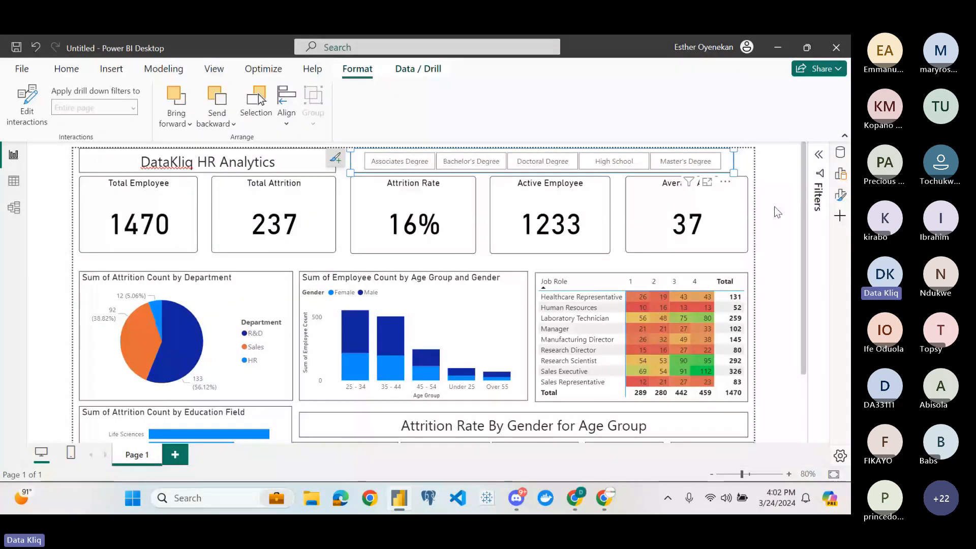
Move the Education slicer to line up with the outer edge of the Average Age card
click(775, 208)
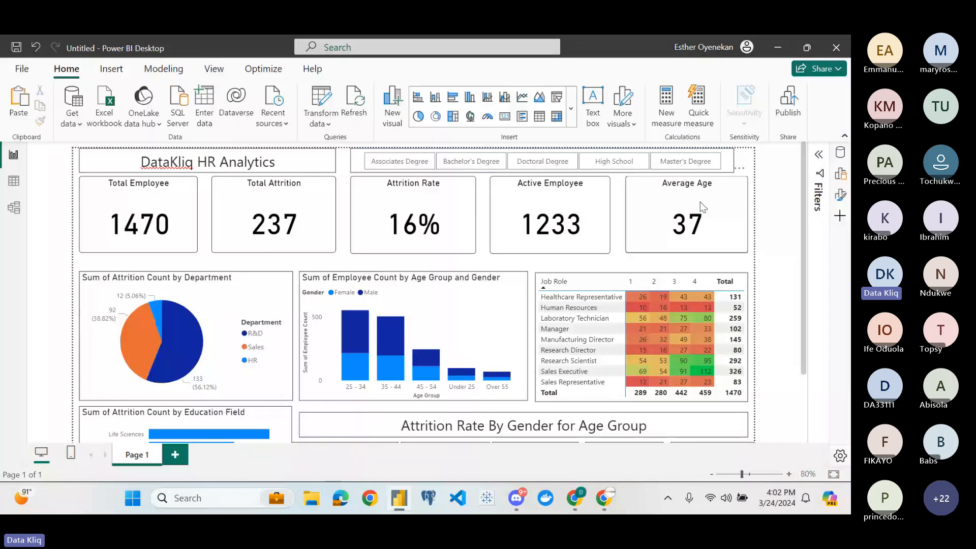
drag(687, 166, 702, 166)
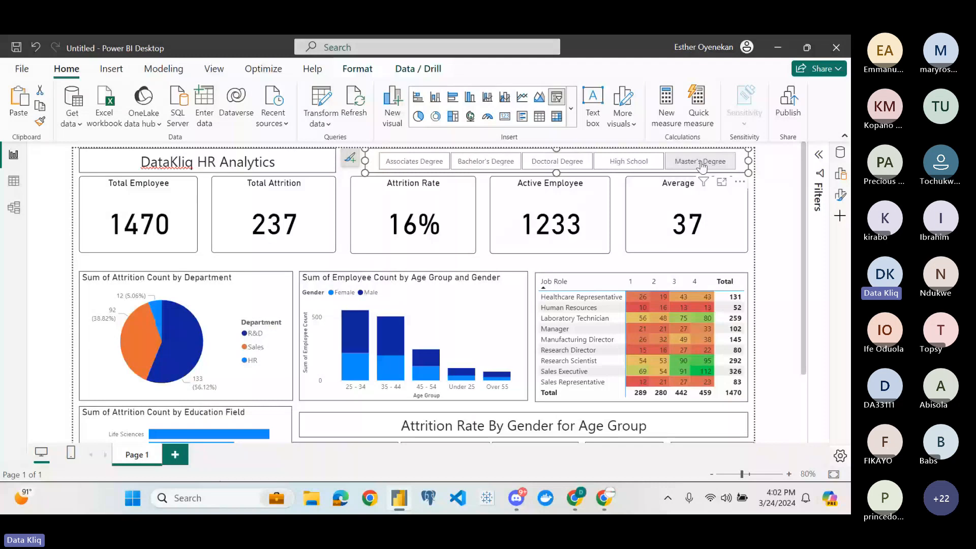
click(330, 161)
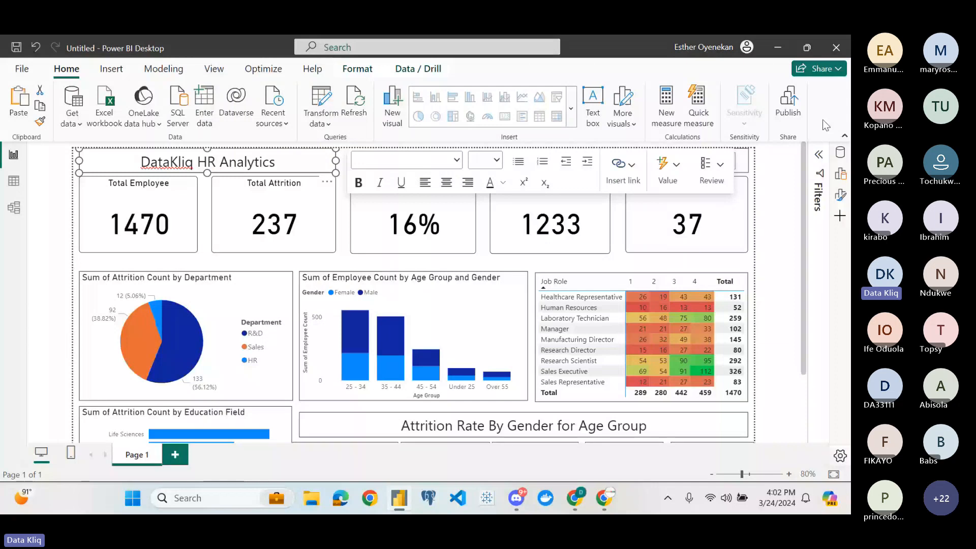
click(778, 173)
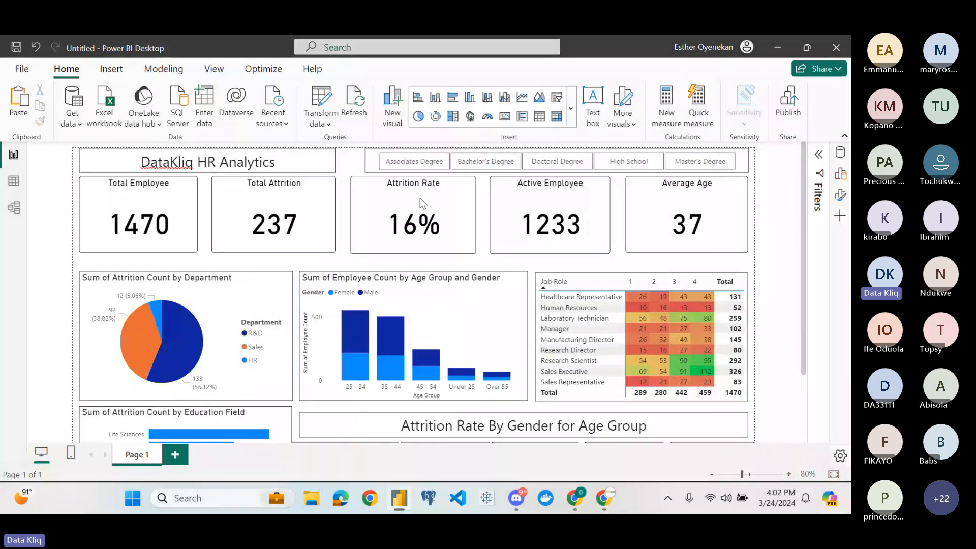
Filter the dashboard by Associates, Bachelor's, Doctoral, High School and Master's Degree in turn, reviewing the cards and charts
click(402, 163)
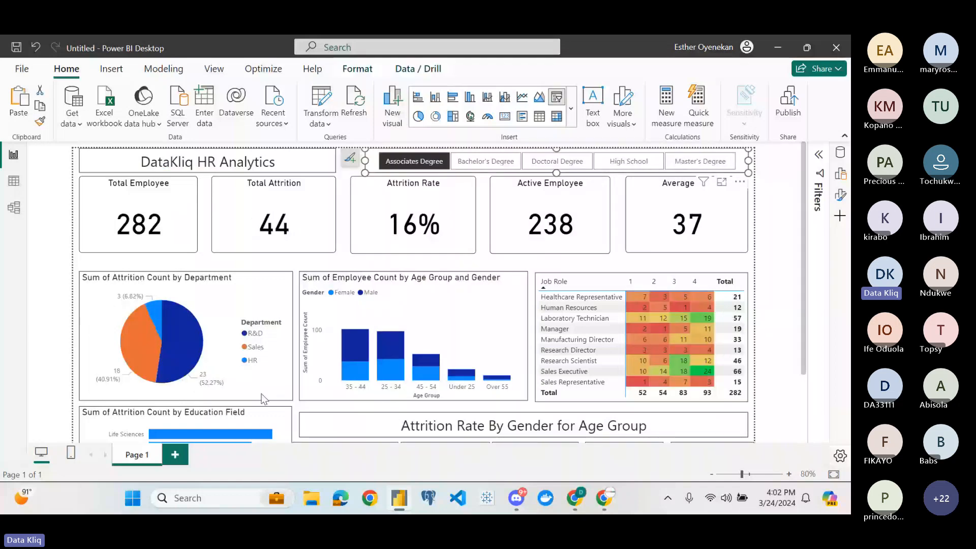
scroll(430, 329, down, 3)
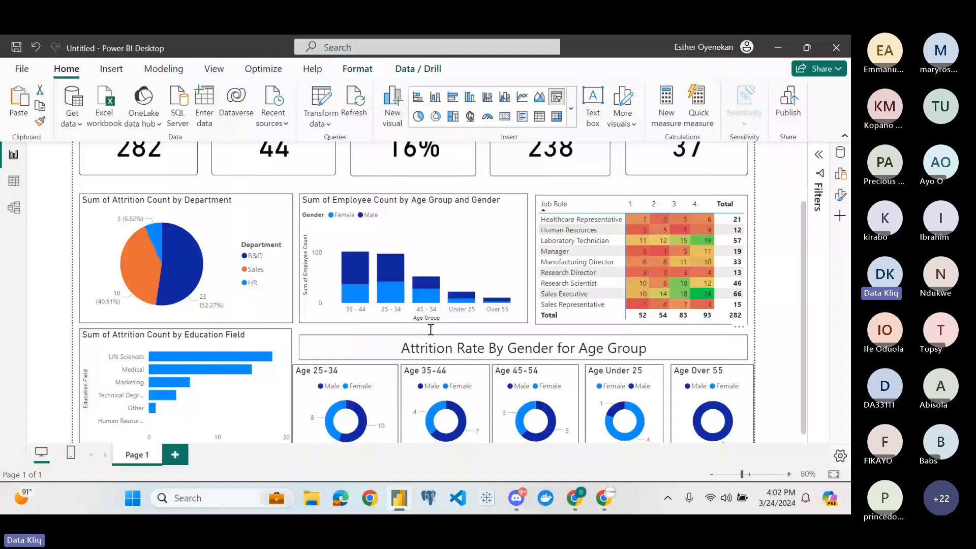
scroll(431, 329, up, 3)
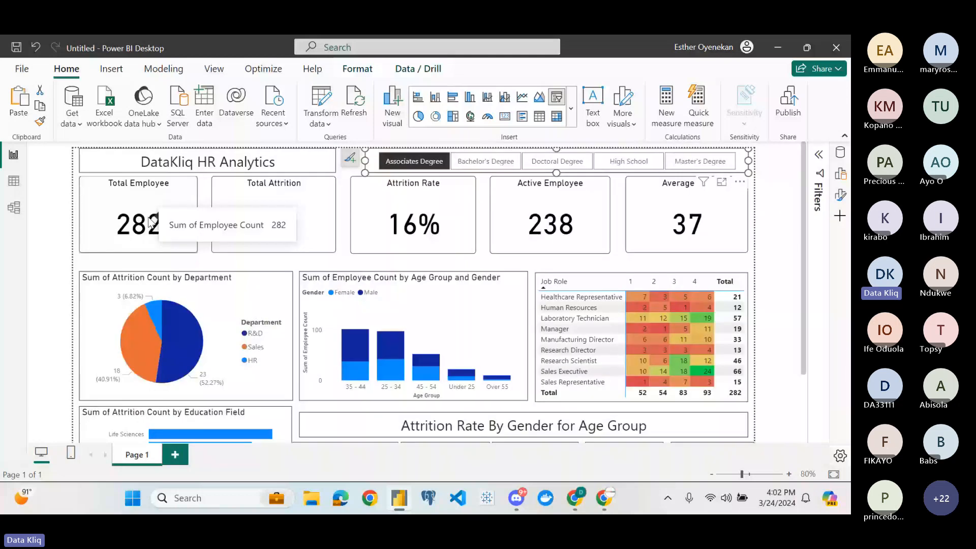
click(486, 161)
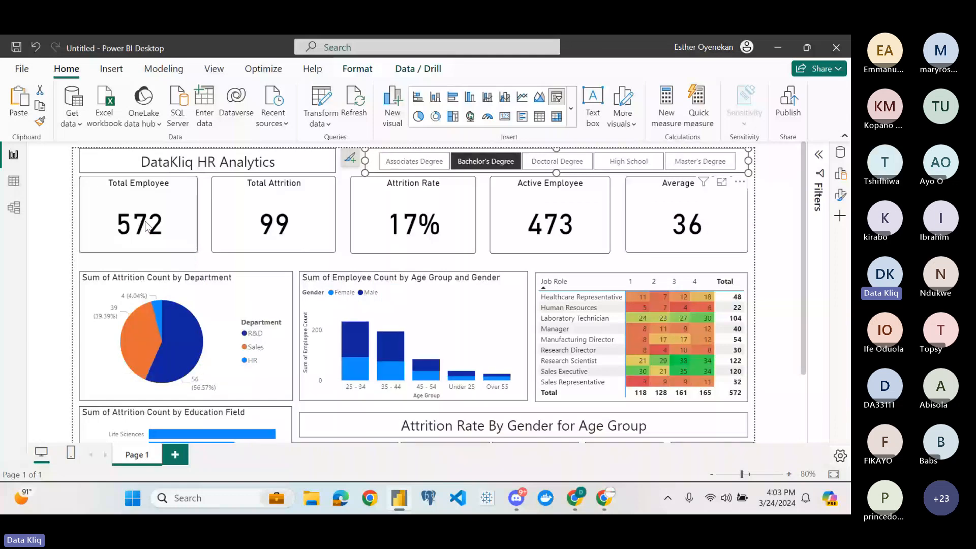
click(549, 163)
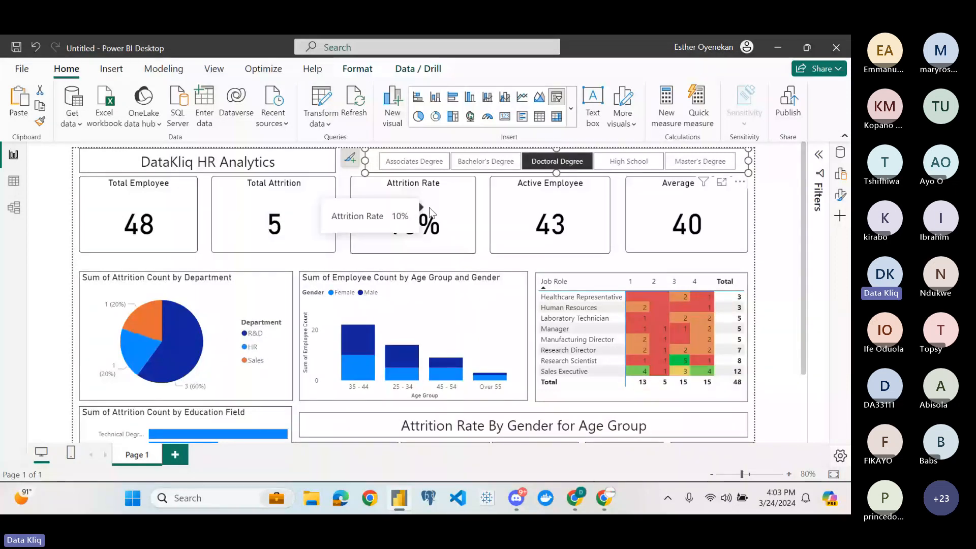
click(619, 168)
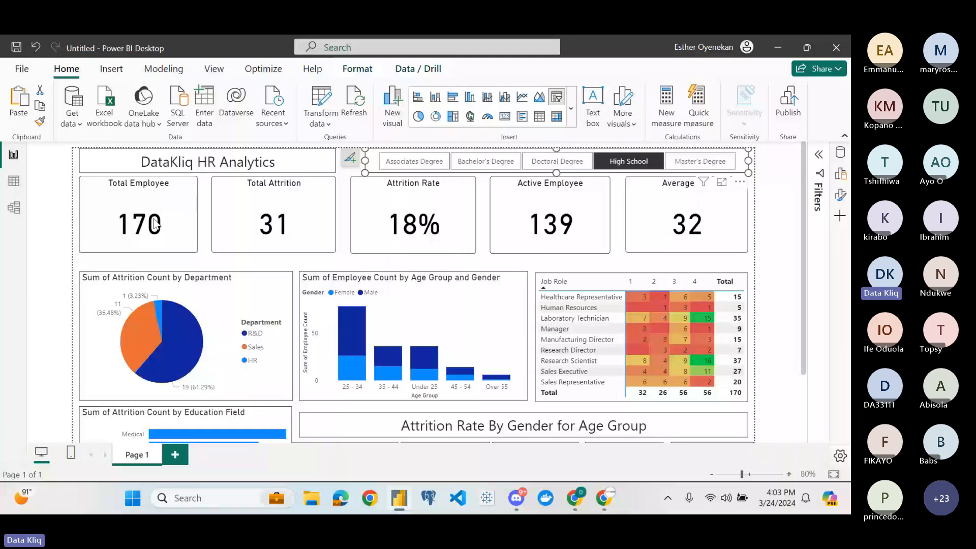
click(700, 162)
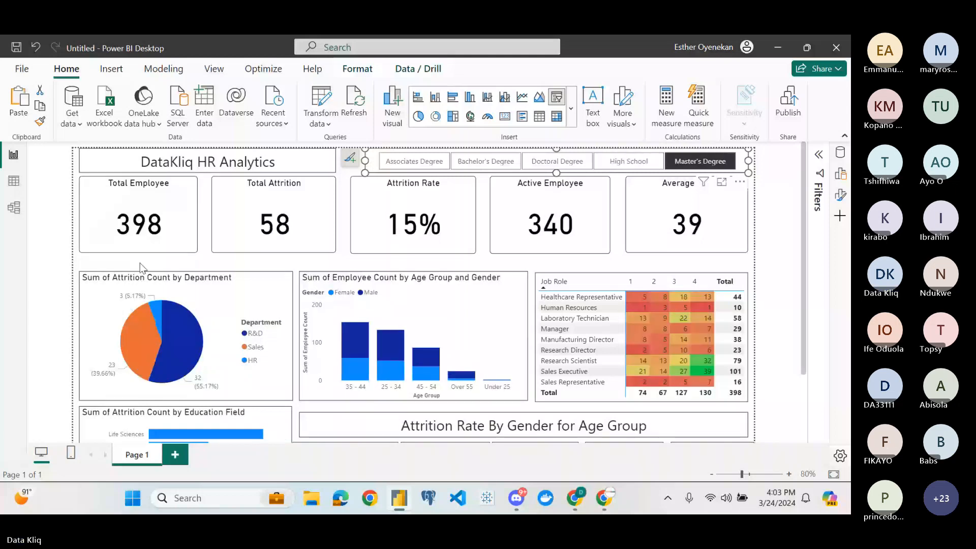
click(140, 264)
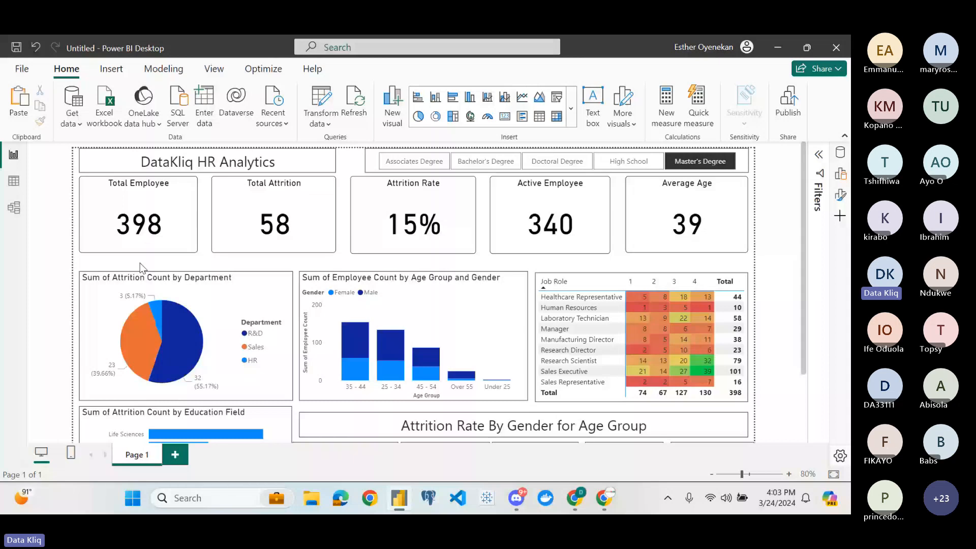
scroll(139, 263, down, 3)
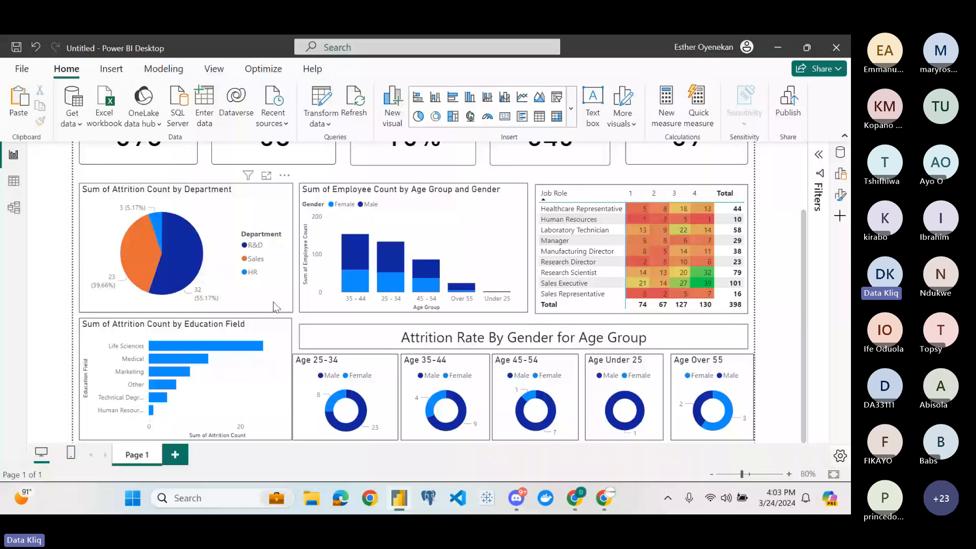
scroll(274, 301, up, 2)
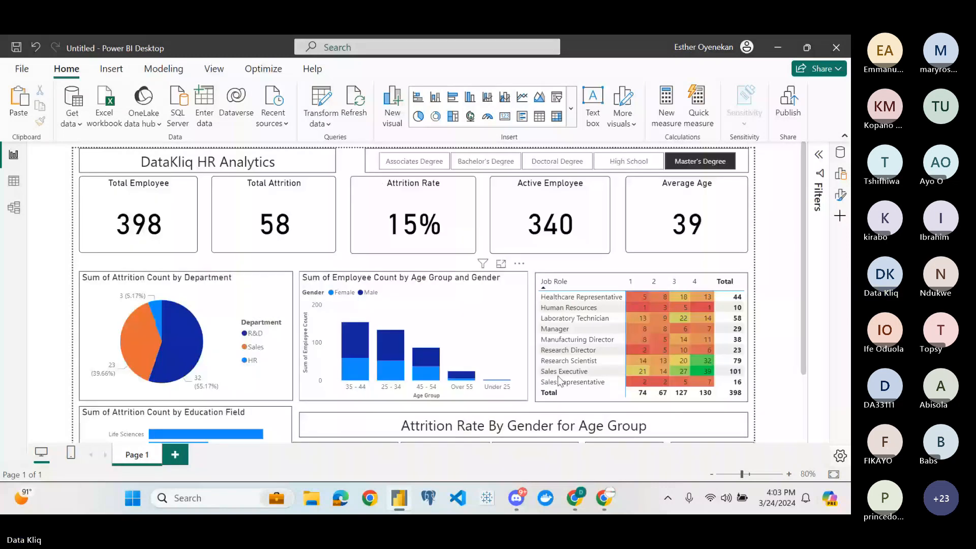
Switch to the Freepik page in Chrome and search the assets for "employee"
mouse_move(582, 503)
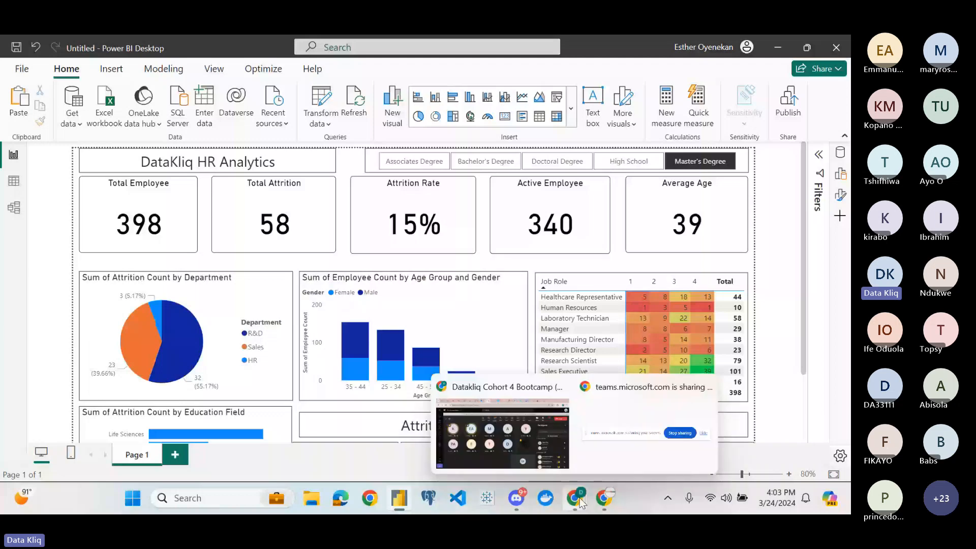
click(559, 430)
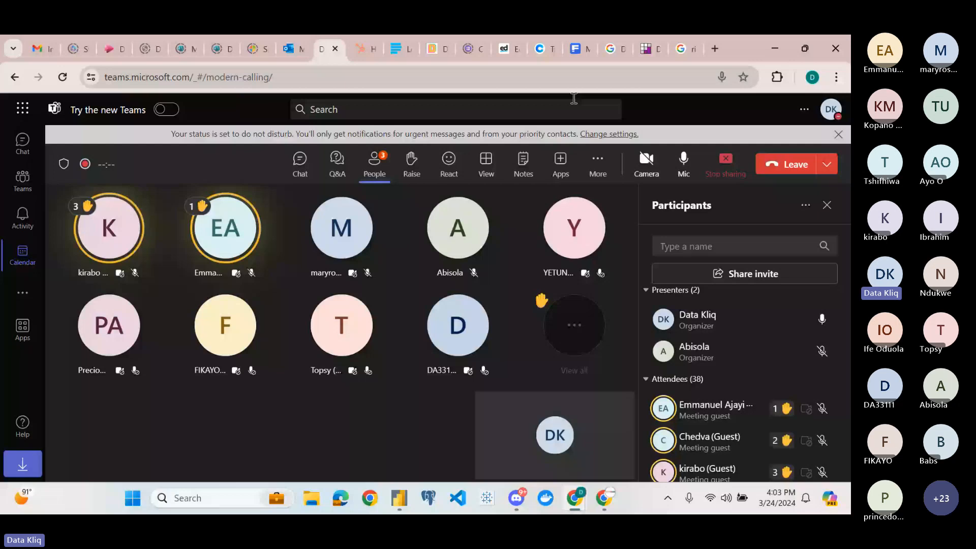
click(577, 49)
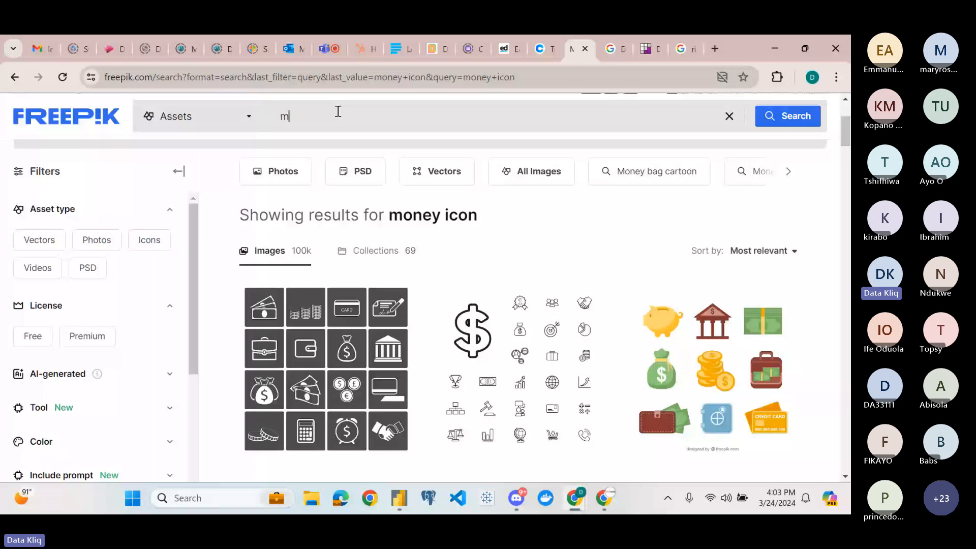
key(BackSpace)
text(employee)
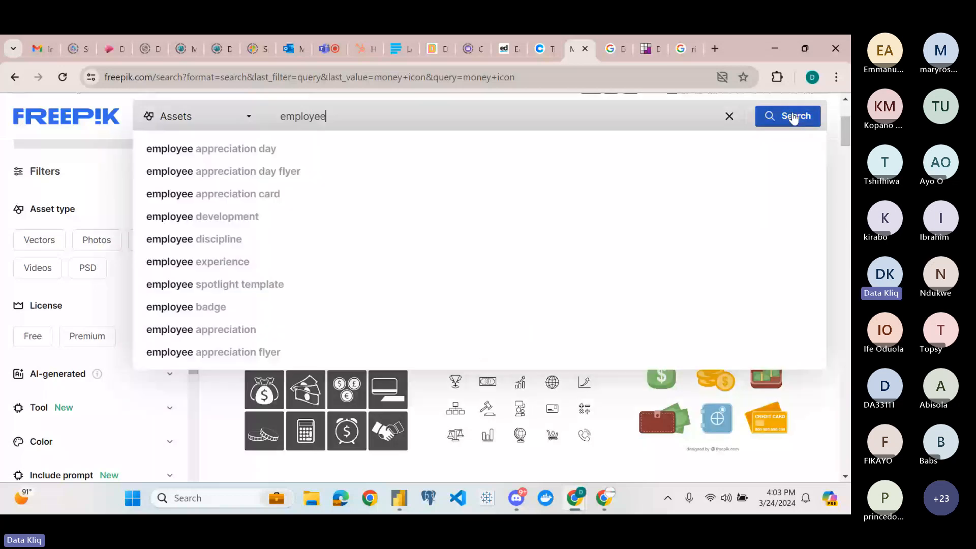
click(795, 119)
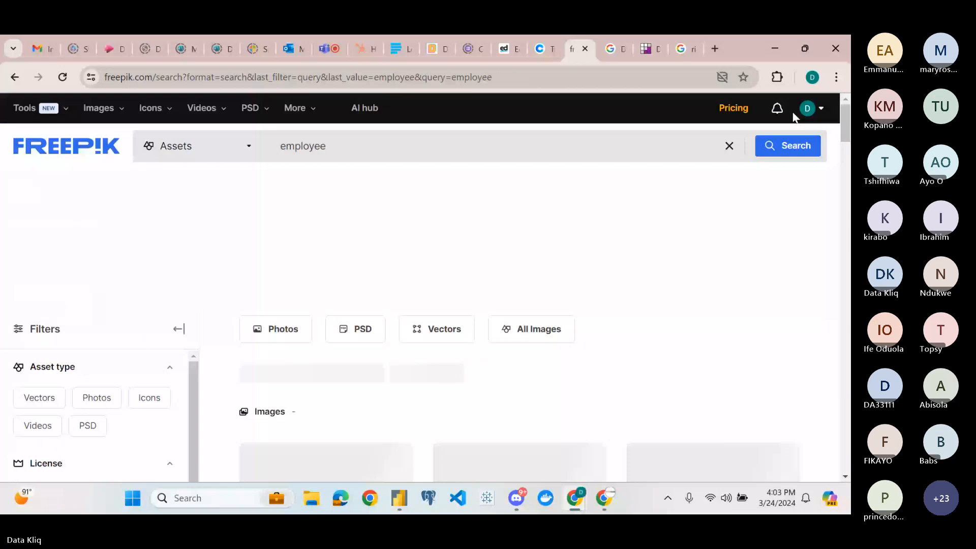
Search Freepik for "employee icon" and browse the results, previewing the illustration of three business people
scroll(497, 274, down, 3)
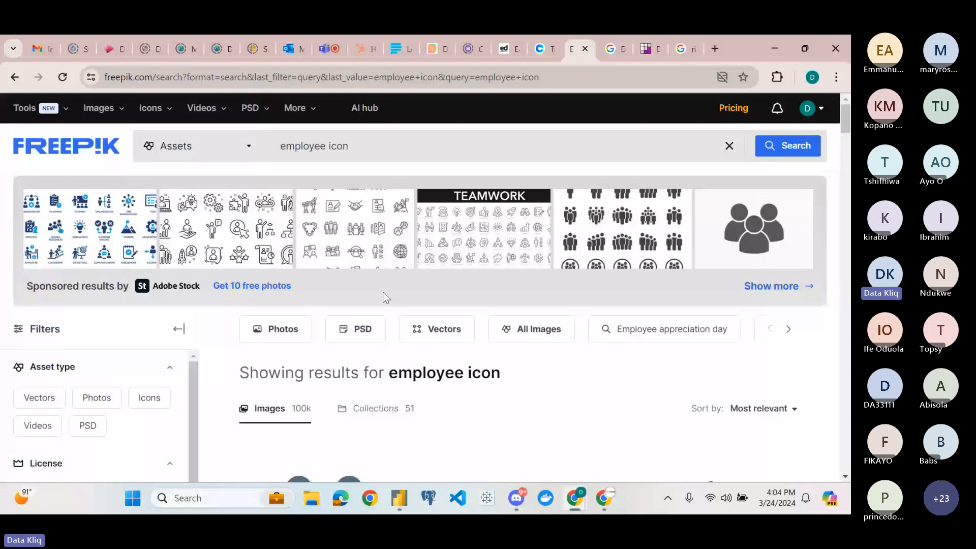
scroll(384, 294, down, 5)
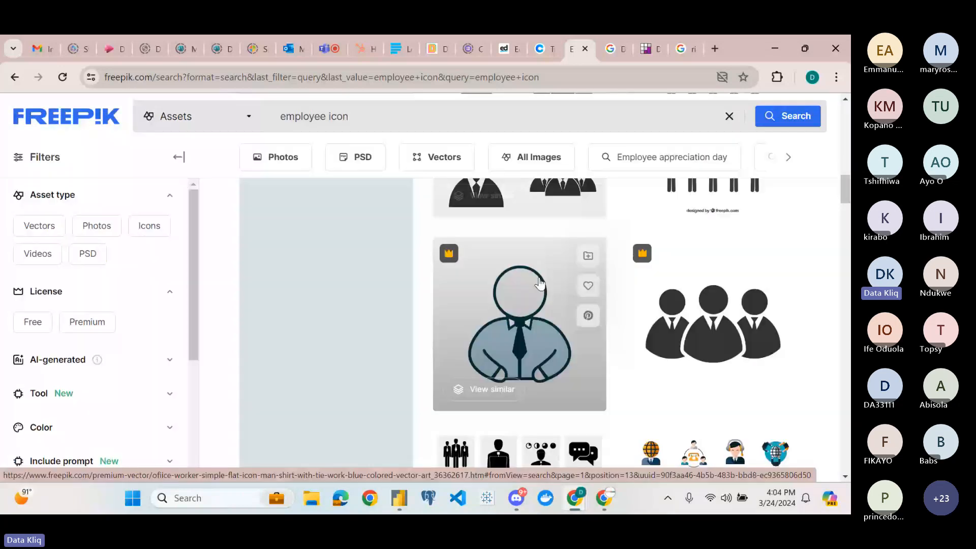
scroll(540, 284, down, 5)
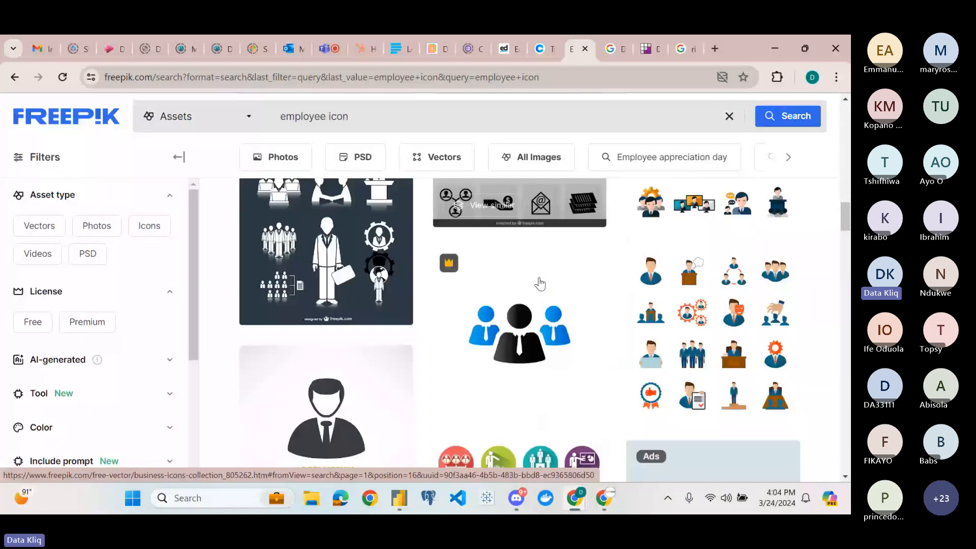
scroll(540, 283, up, 5)
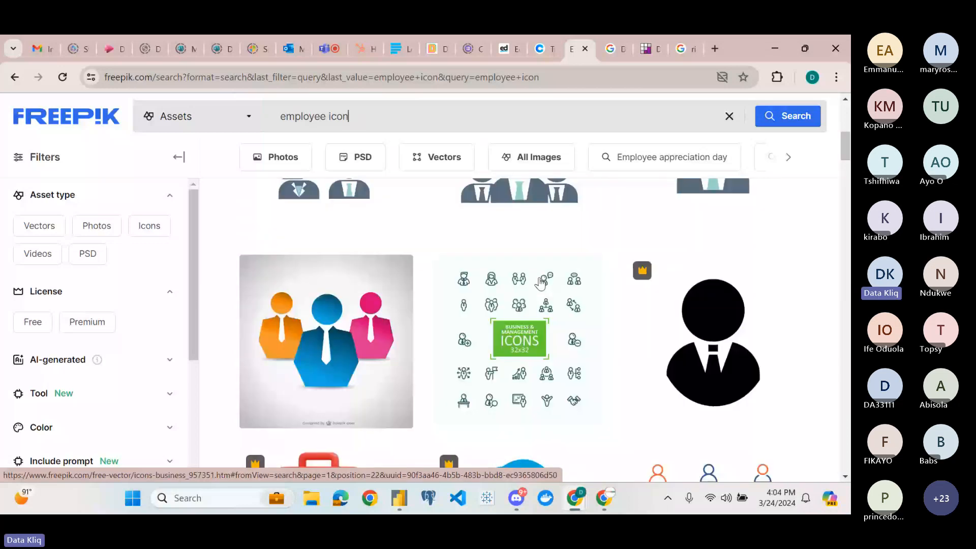
scroll(540, 284, up, 3)
click(540, 284)
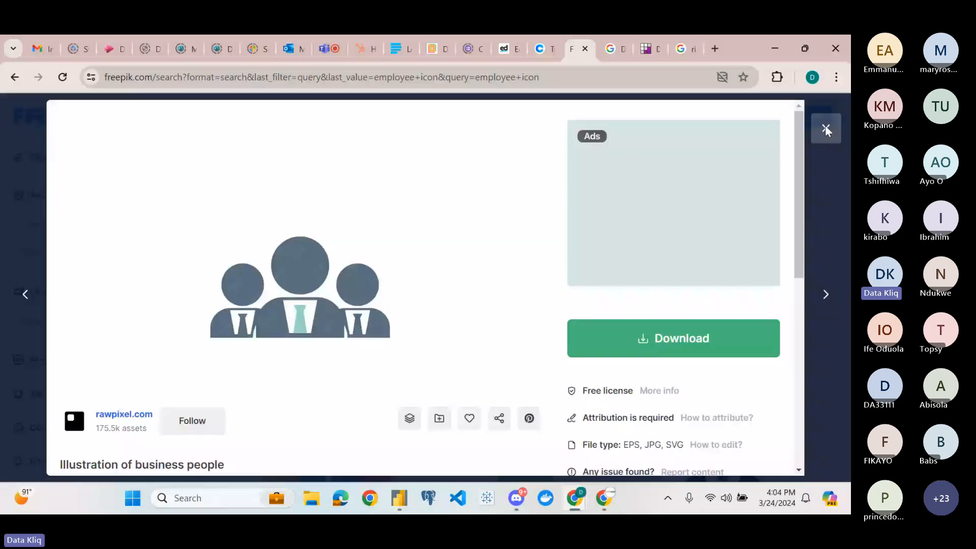
click(825, 125)
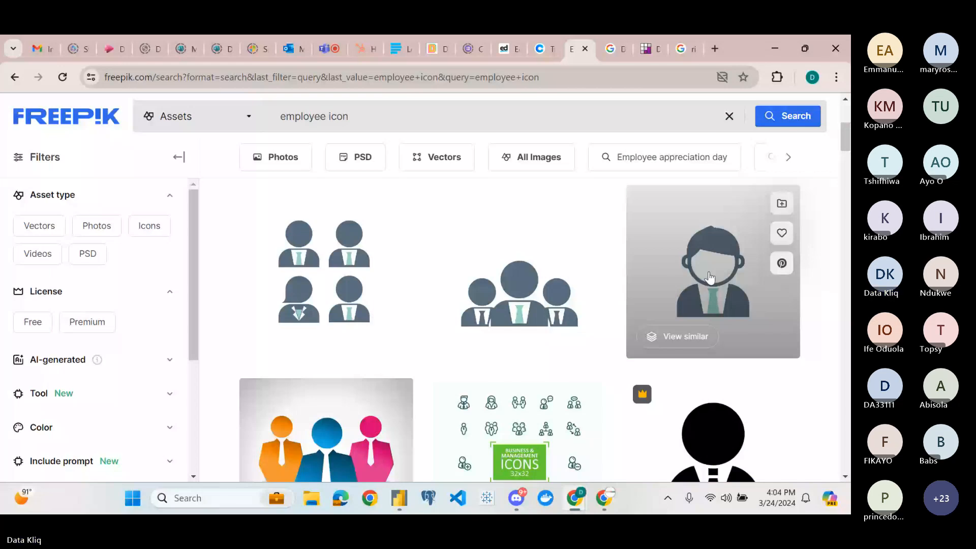
Open the single-figure "Illustration of businessman" and download it with the free licence
click(710, 277)
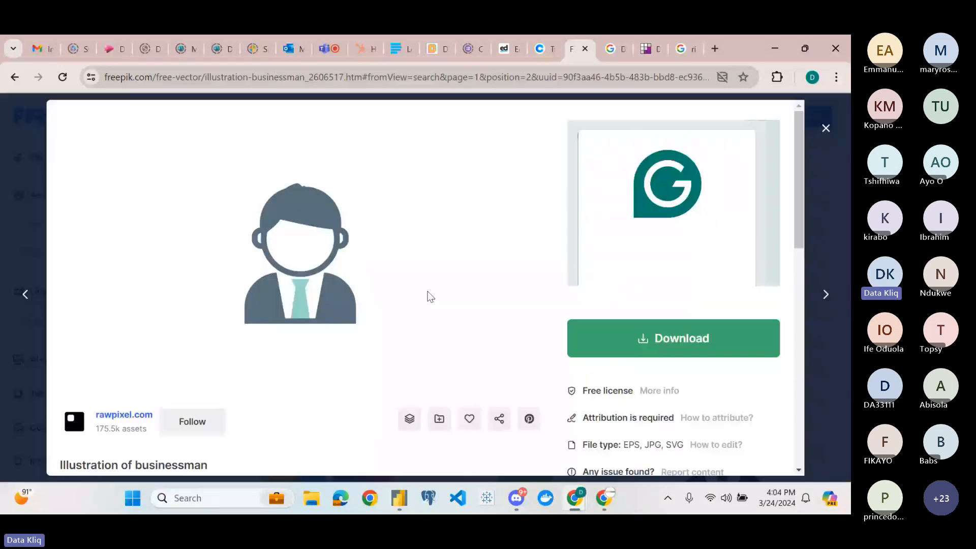
scroll(429, 296, down, 1)
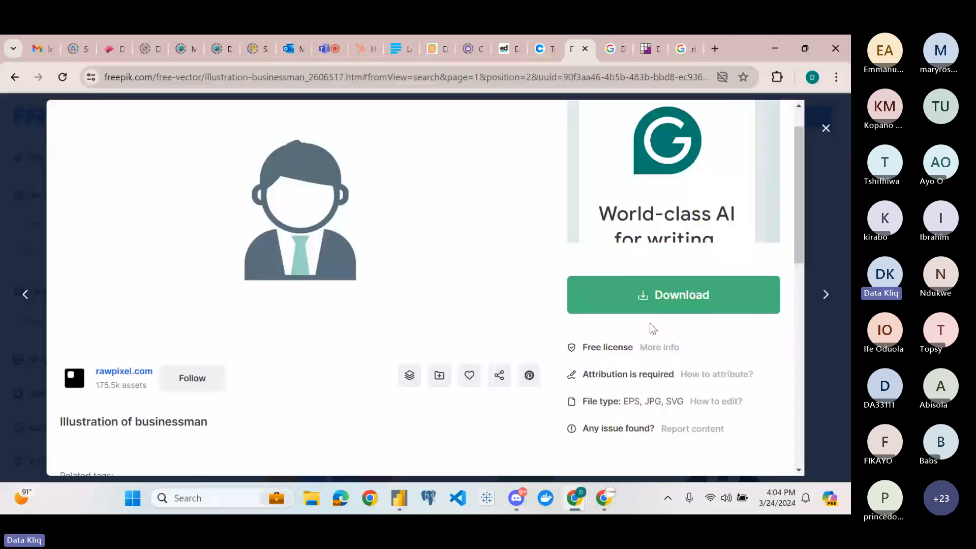
click(667, 302)
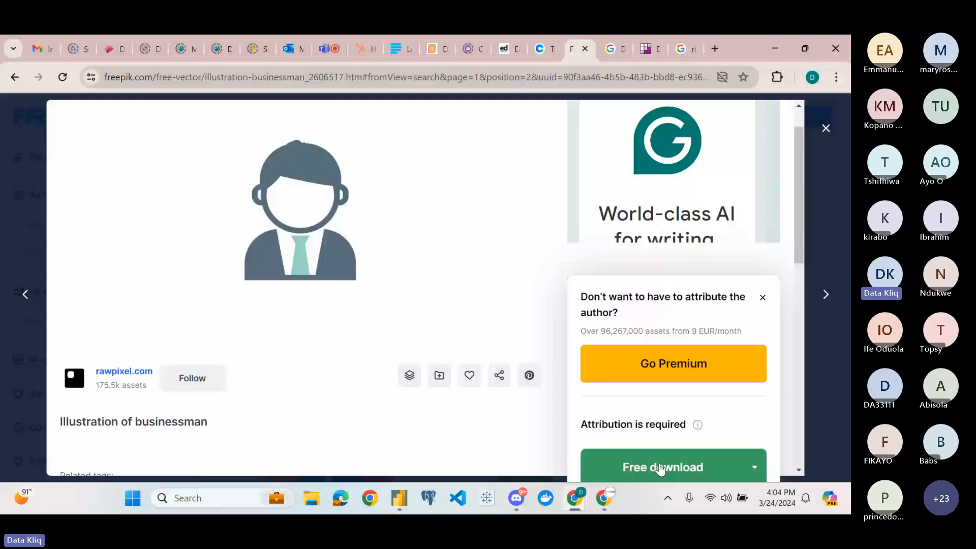
click(660, 468)
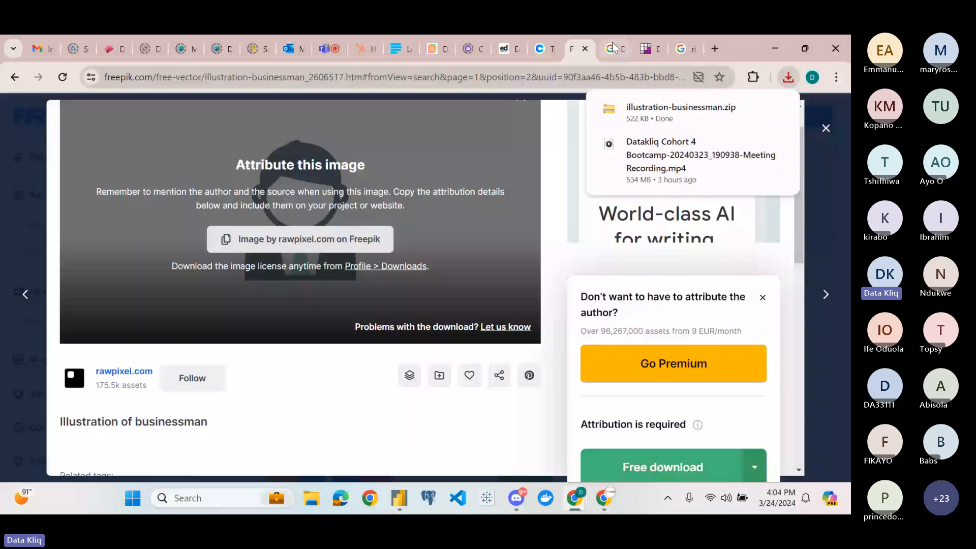
mouse_move(402, 505)
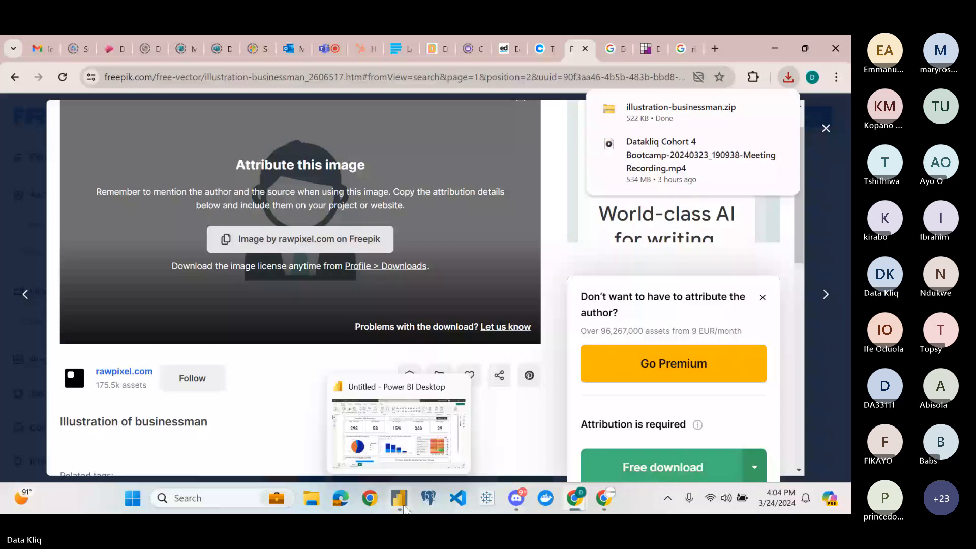
click(400, 501)
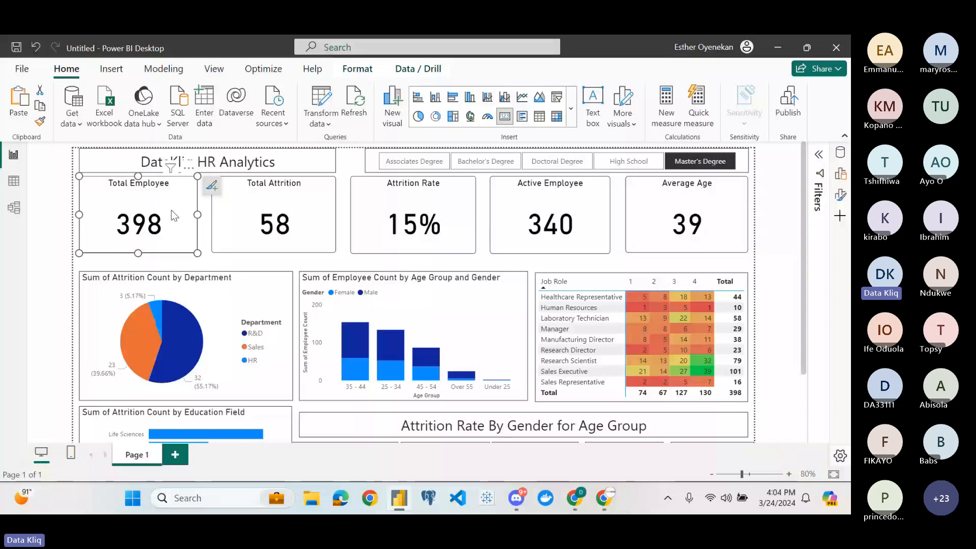
click(111, 73)
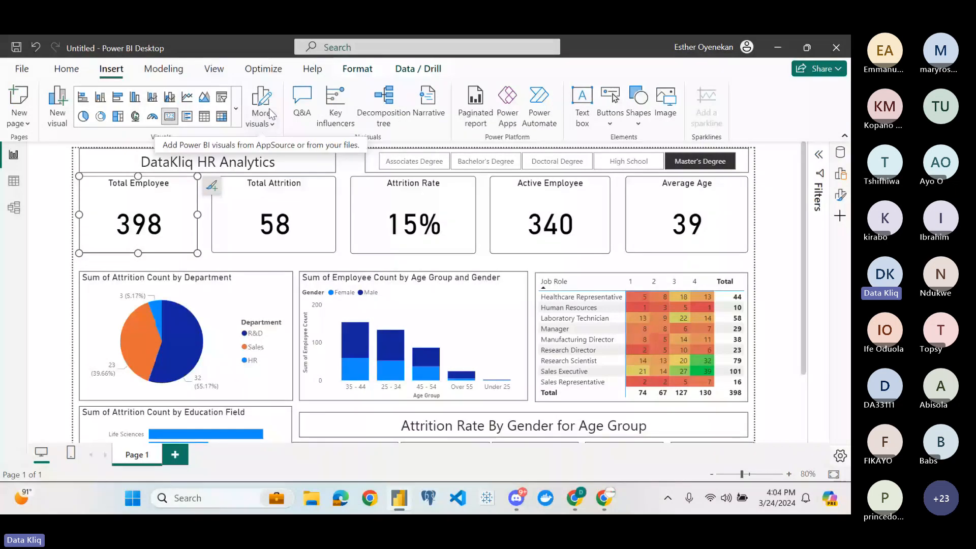
click(663, 108)
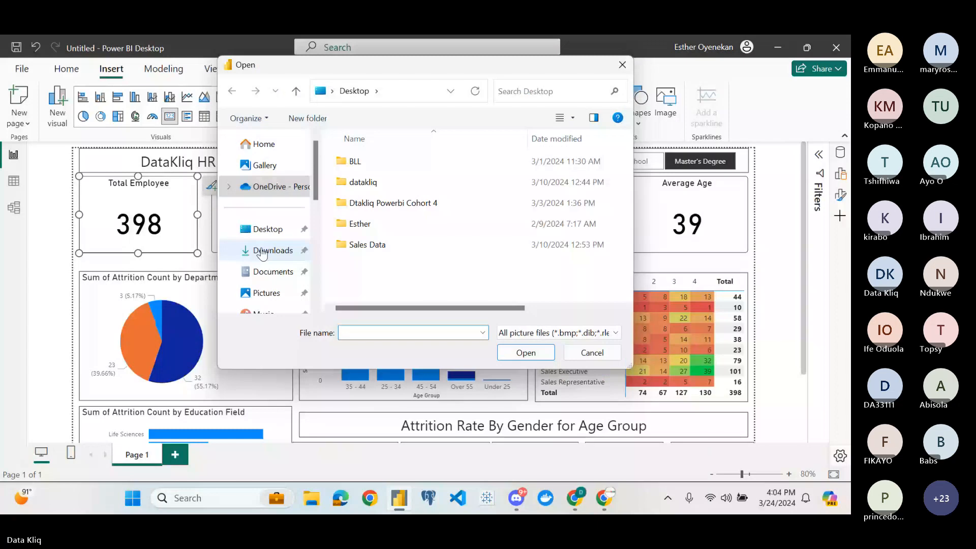
click(262, 251)
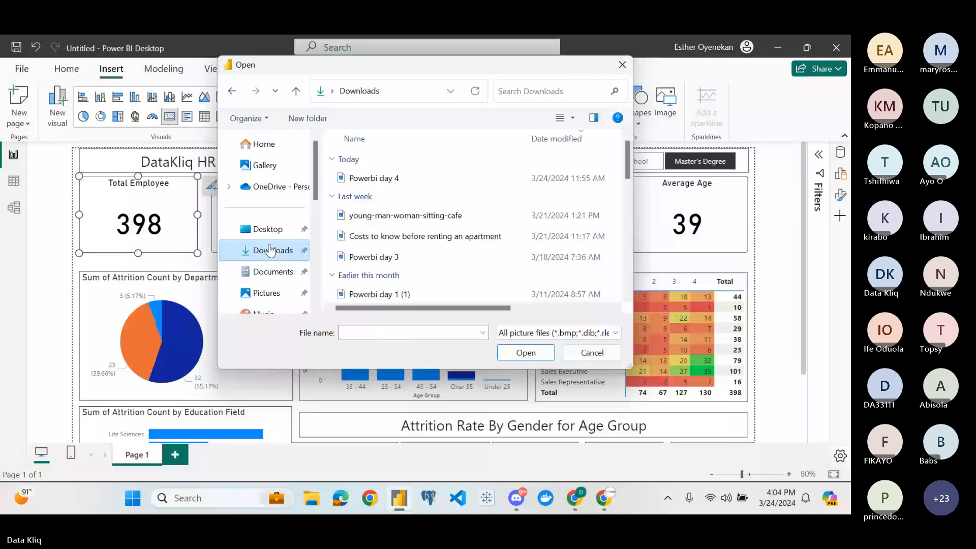
click(268, 293)
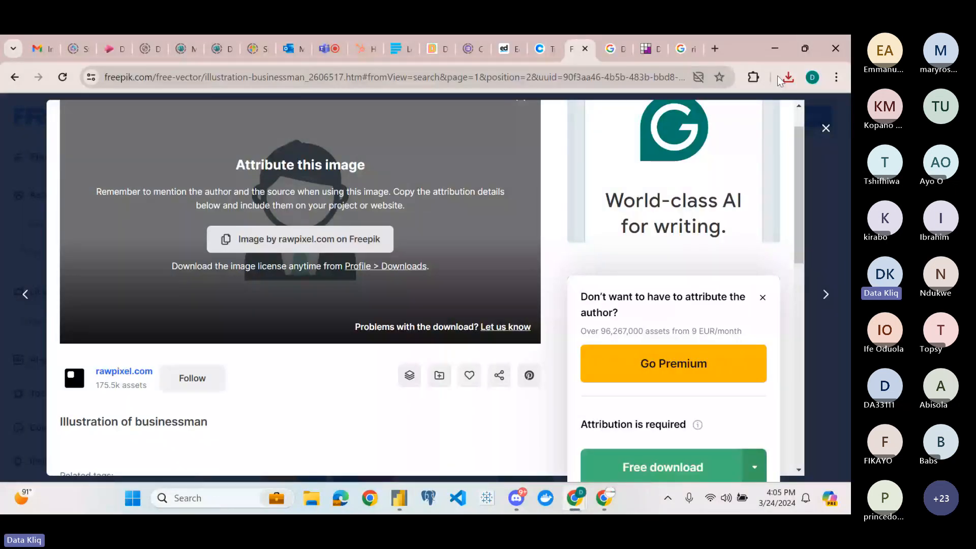
Find the illustration-businessman archive in the Downloads folder in File Explorer and extract it to its default destination
click(782, 75)
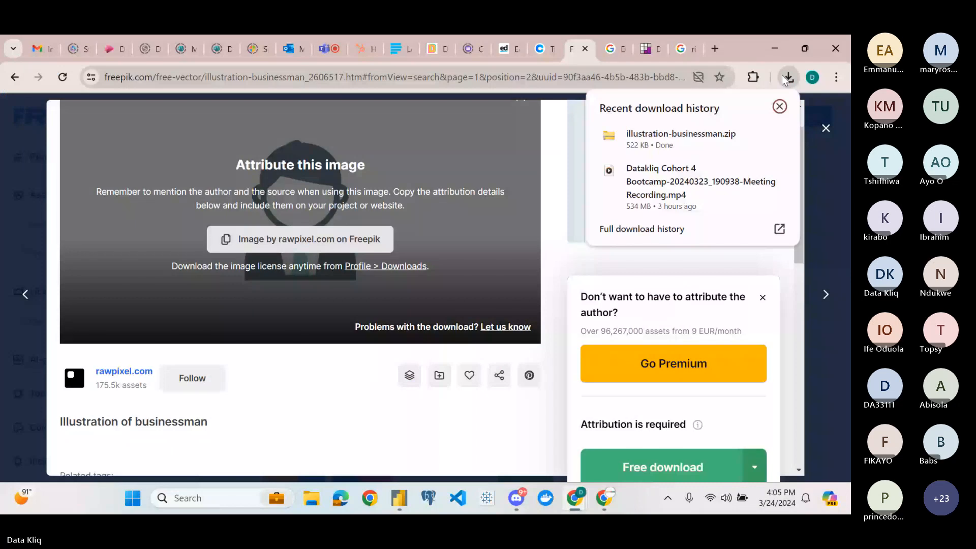
click(787, 42)
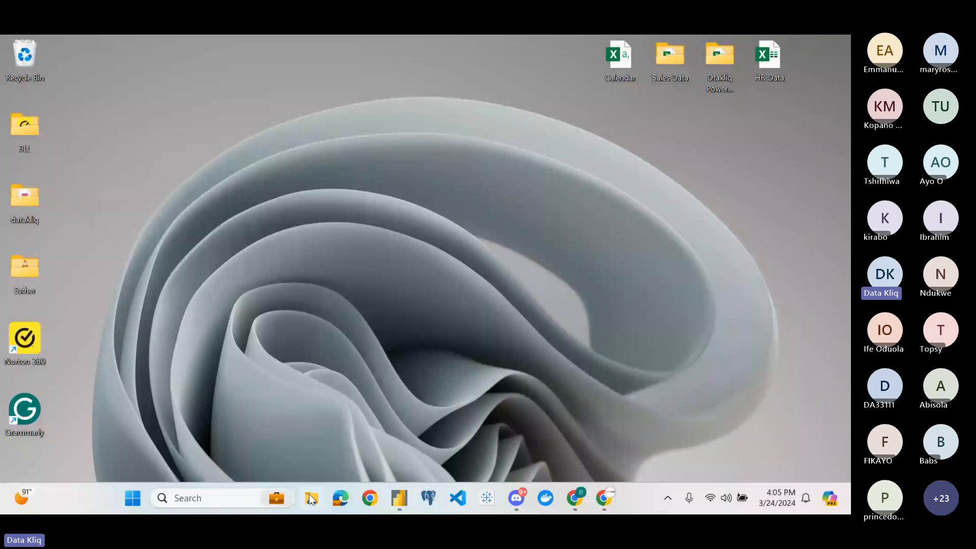
click(311, 500)
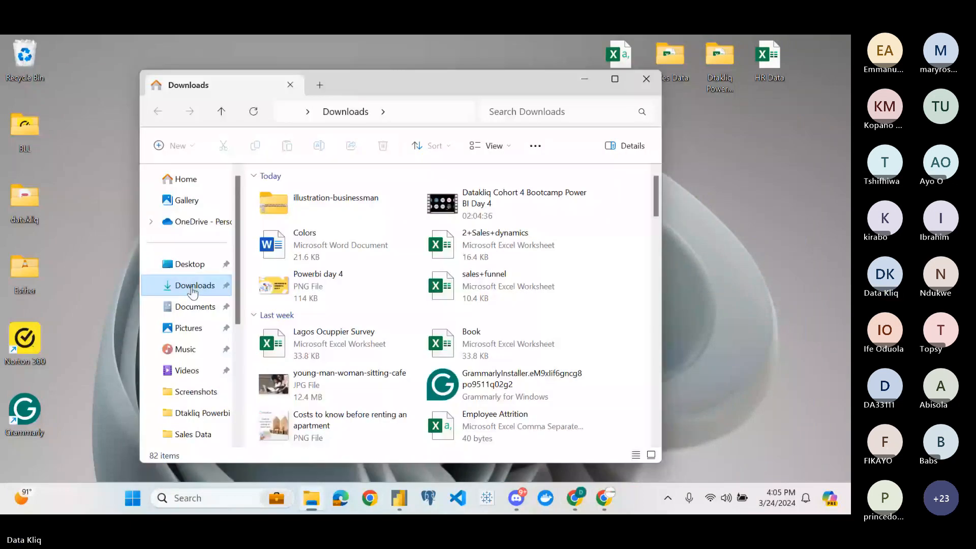
right_click(335, 201)
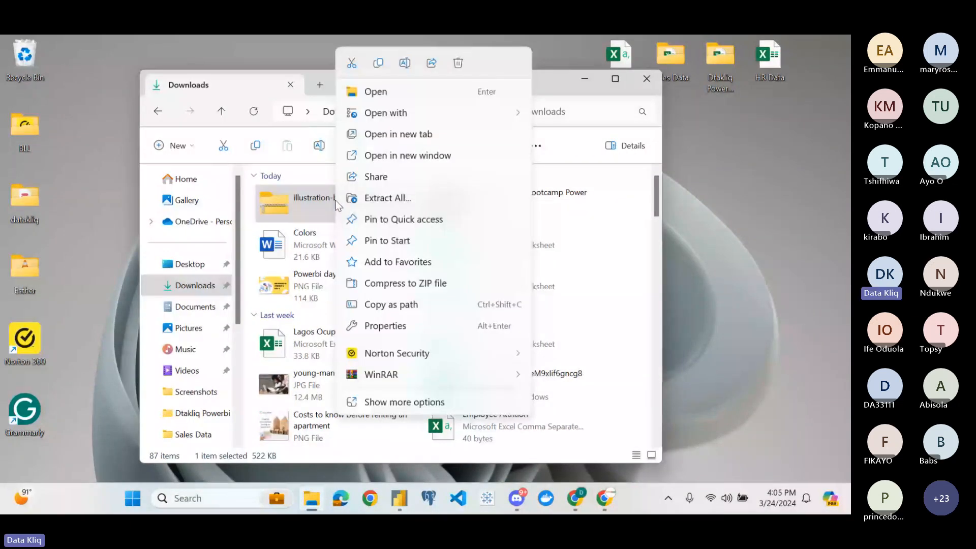
click(397, 199)
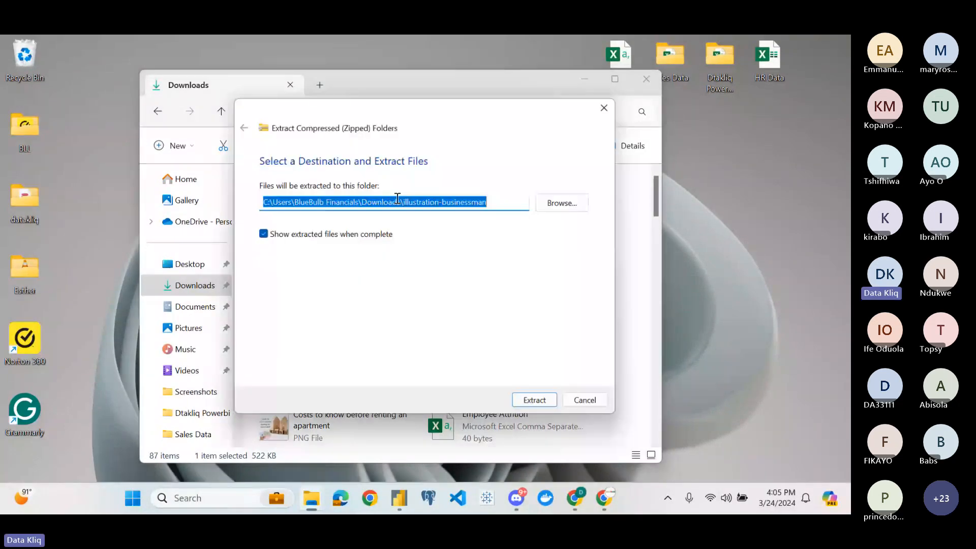
key(Return)
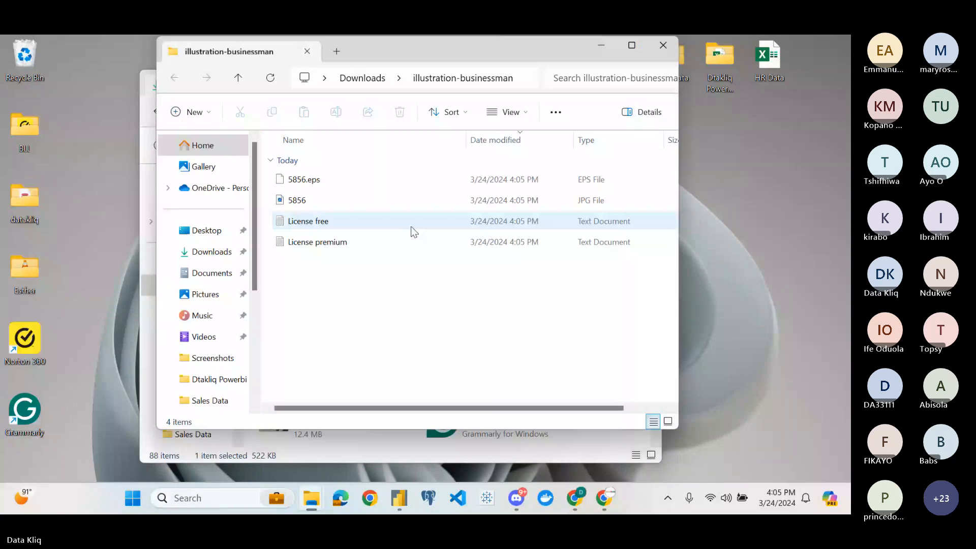
Move the 5856 JPG from the extracted folder to the desktop and minimize the folder windows
double_click(411, 227)
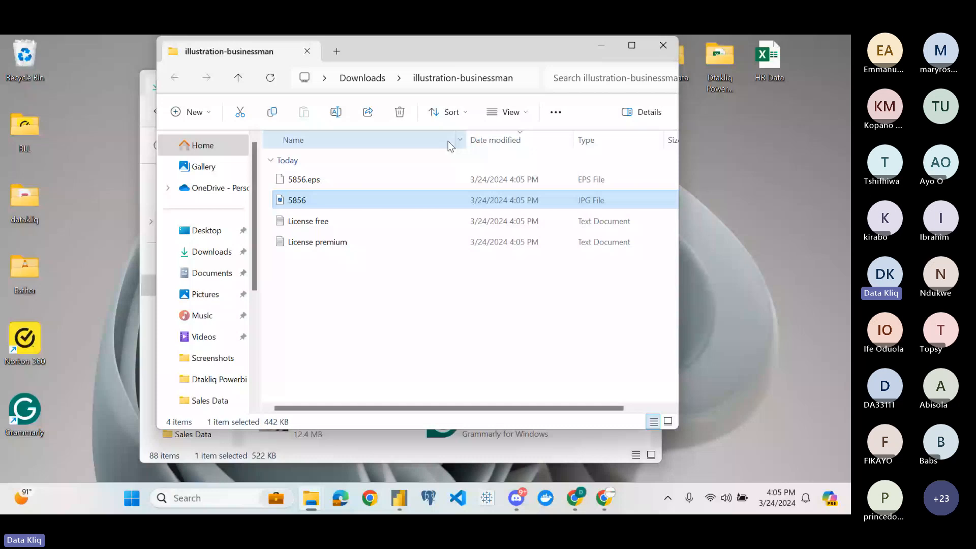
drag(441, 200, 440, 204)
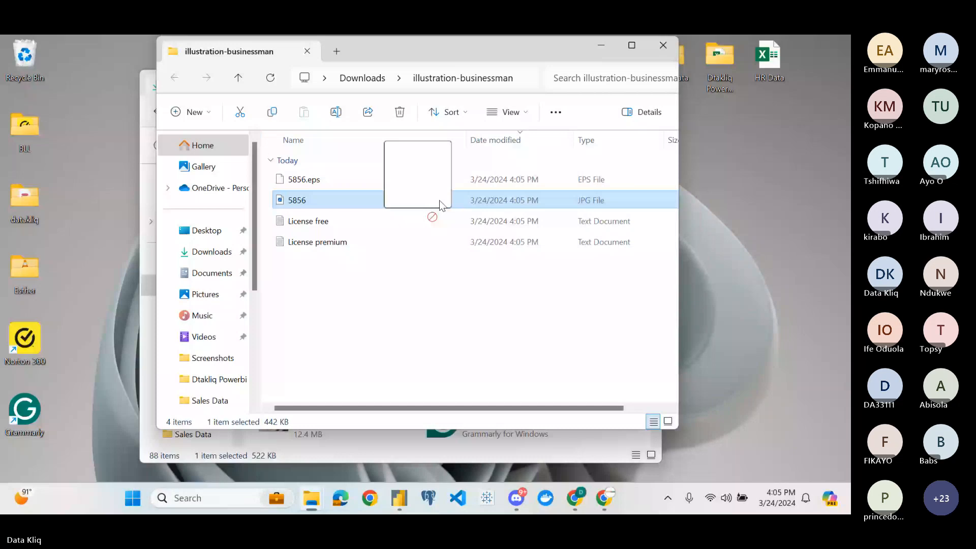
drag(440, 201, 819, 127)
click(601, 46)
click(585, 73)
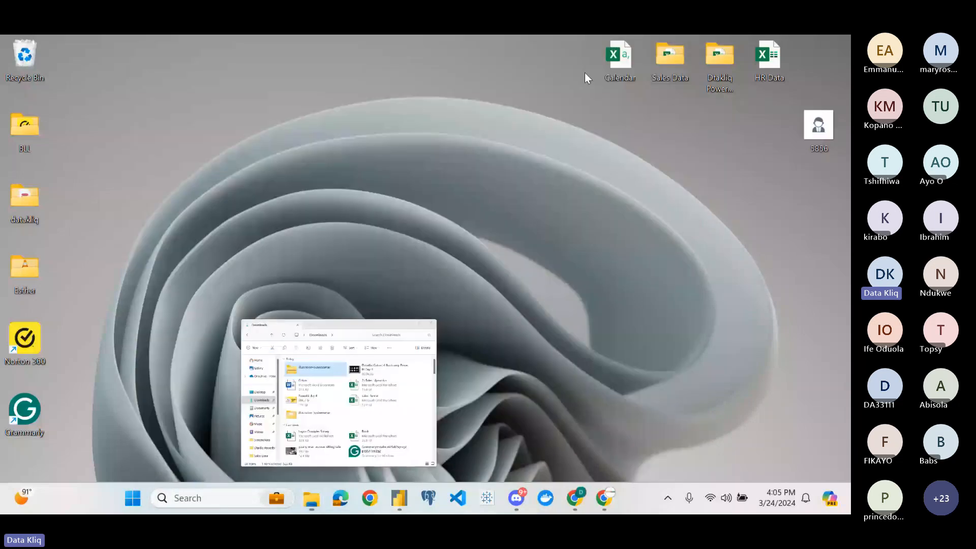
Switch to Power BI Desktop and insert the 5856 picture from the Desktop folder into the report
click(398, 501)
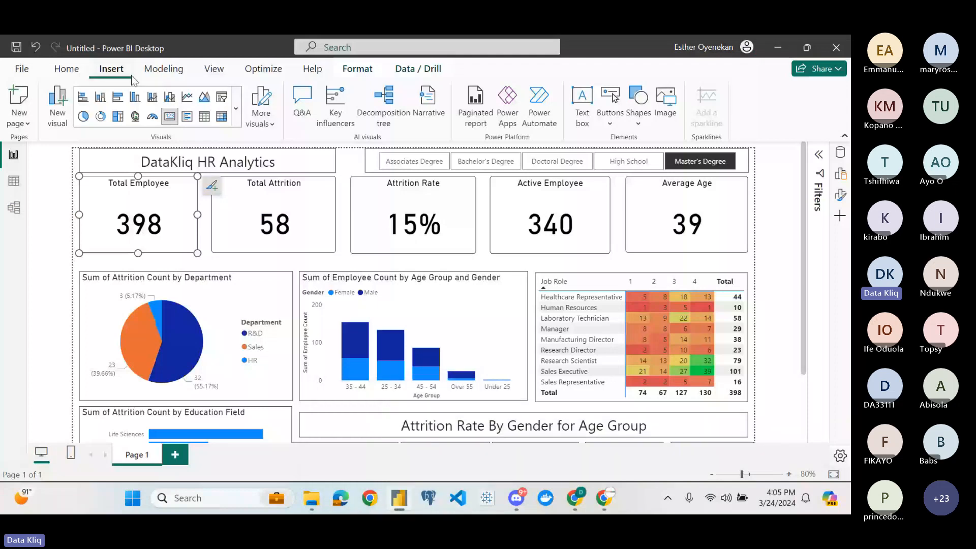
click(669, 112)
click(359, 265)
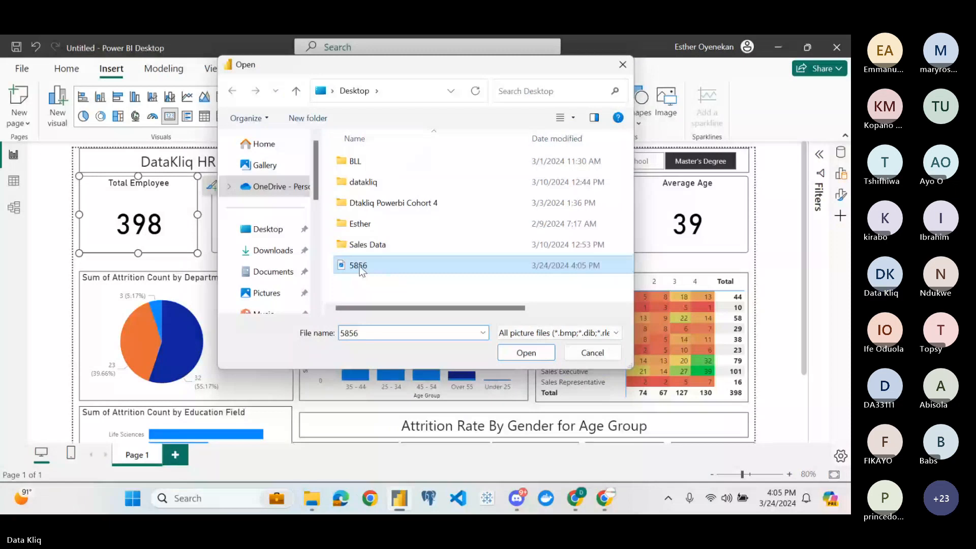
click(500, 359)
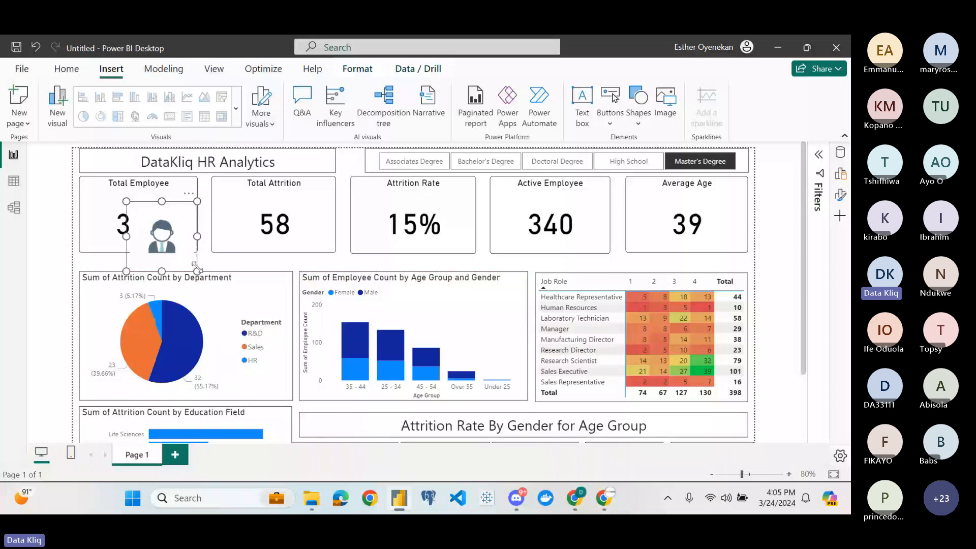
Shrink the employee icon and place it inside the Total Employee card, just before the number
drag(198, 270, 108, 231)
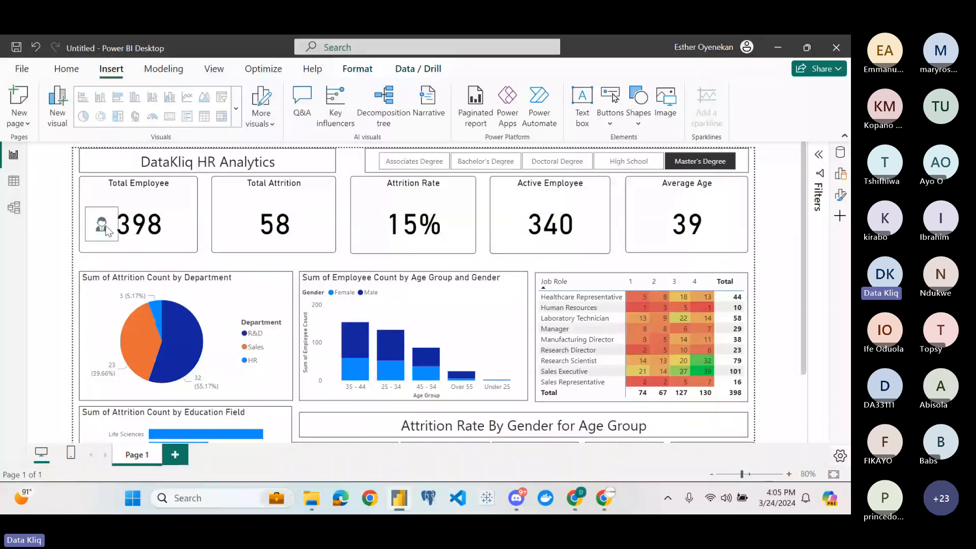
click(32, 249)
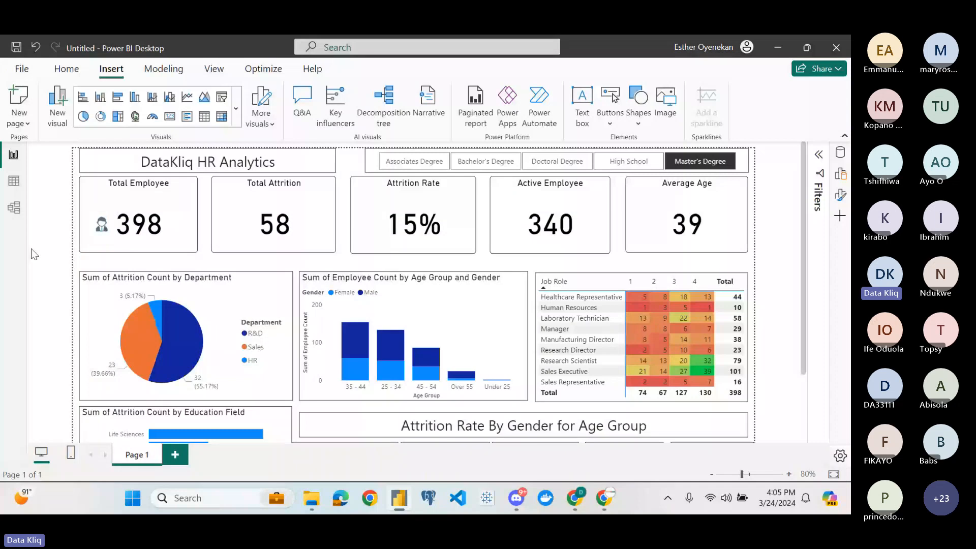
click(87, 237)
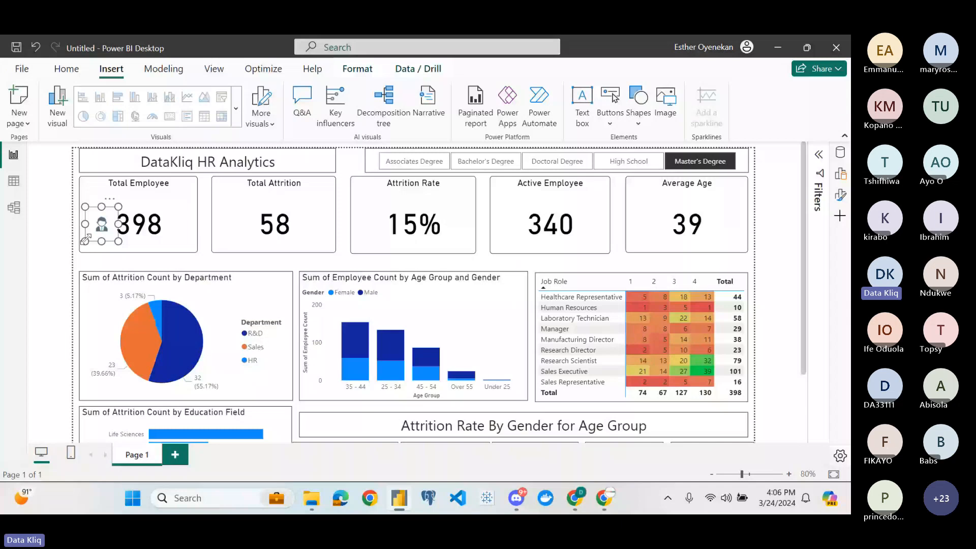
drag(98, 231, 95, 230)
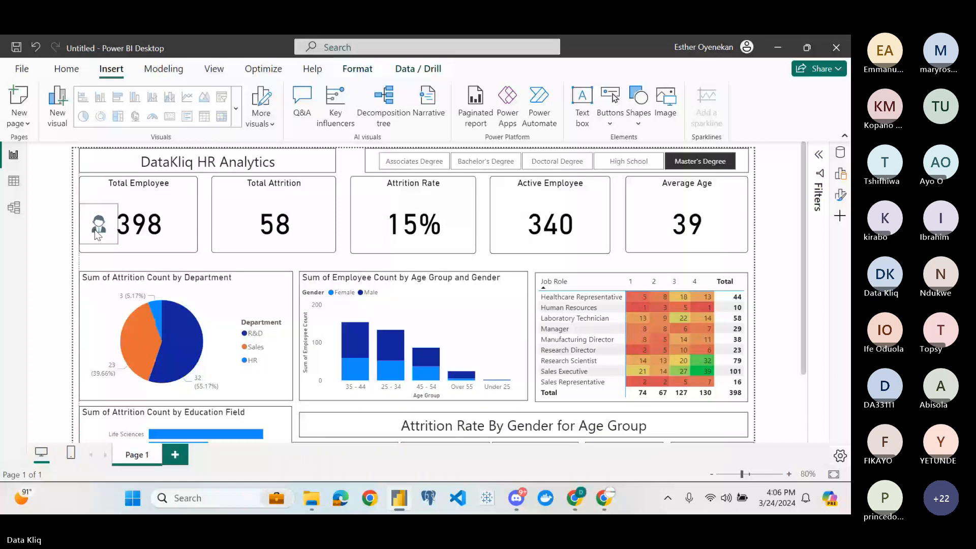
click(559, 263)
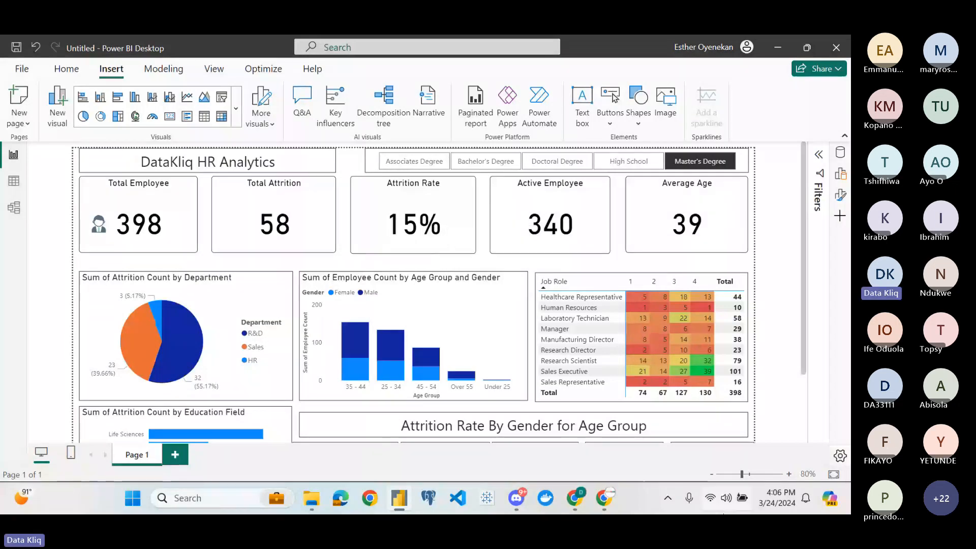
scroll(375, 377, down, 1)
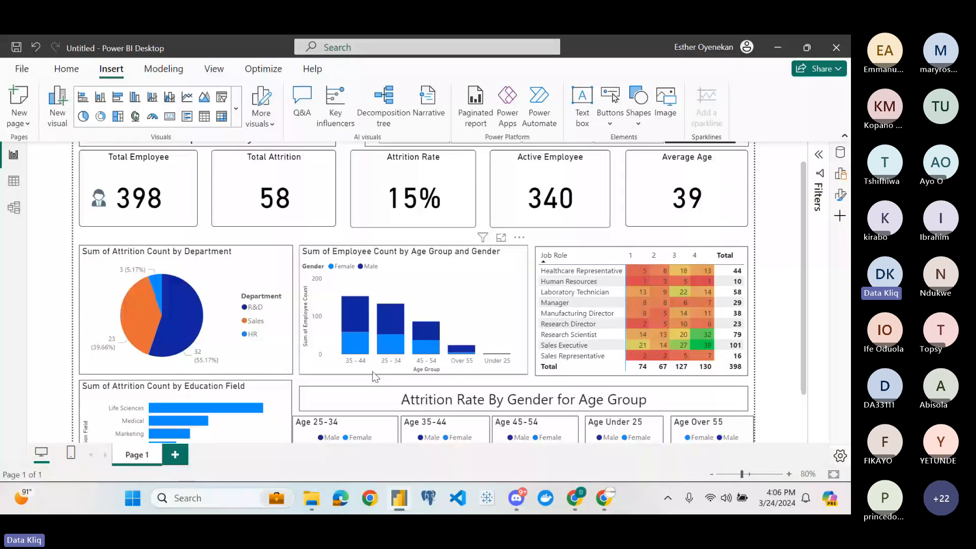
scroll(261, 305, up, 1)
click(262, 304)
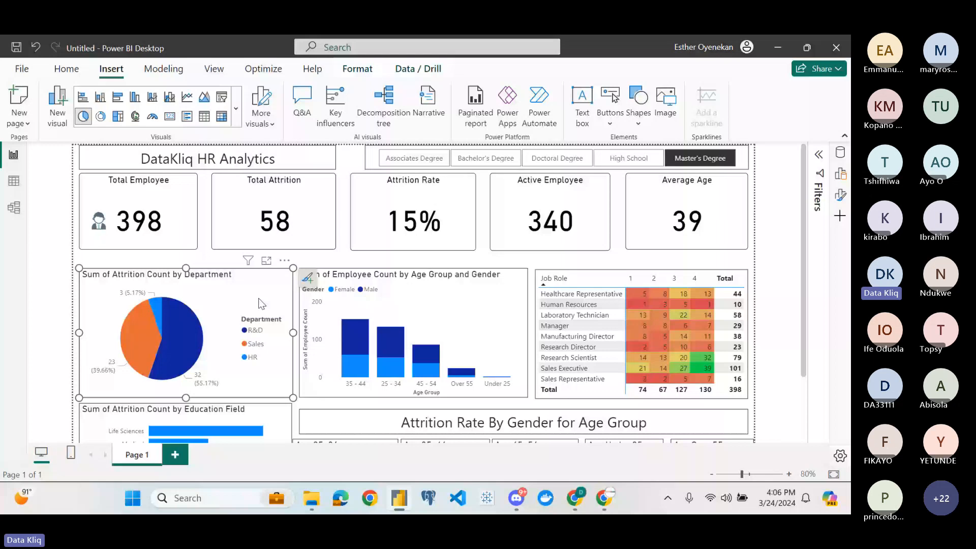
Set the R&D slice of the attrition-by-department pie chart to light blue #A2D2FF, copied from the trending palettes on Coolors in Chrome
click(840, 196)
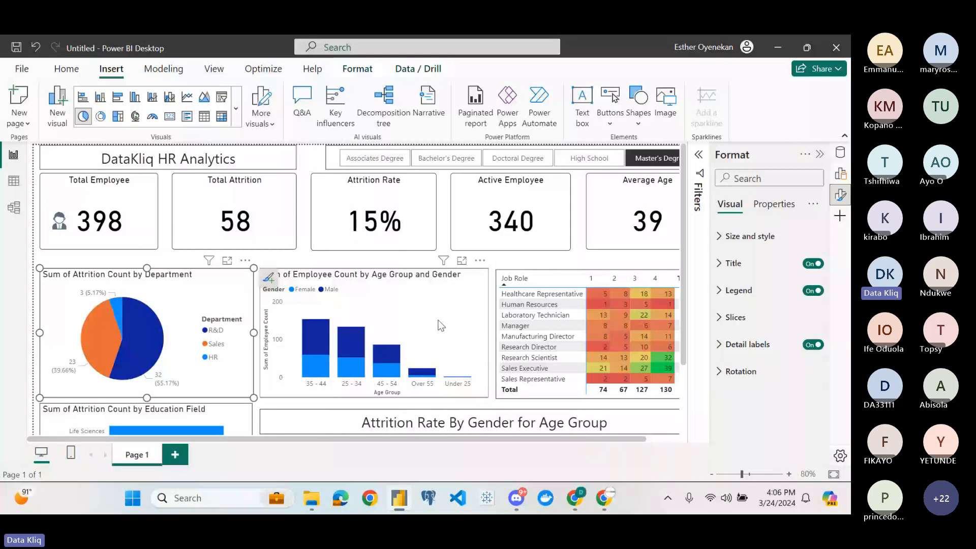
click(735, 317)
click(747, 318)
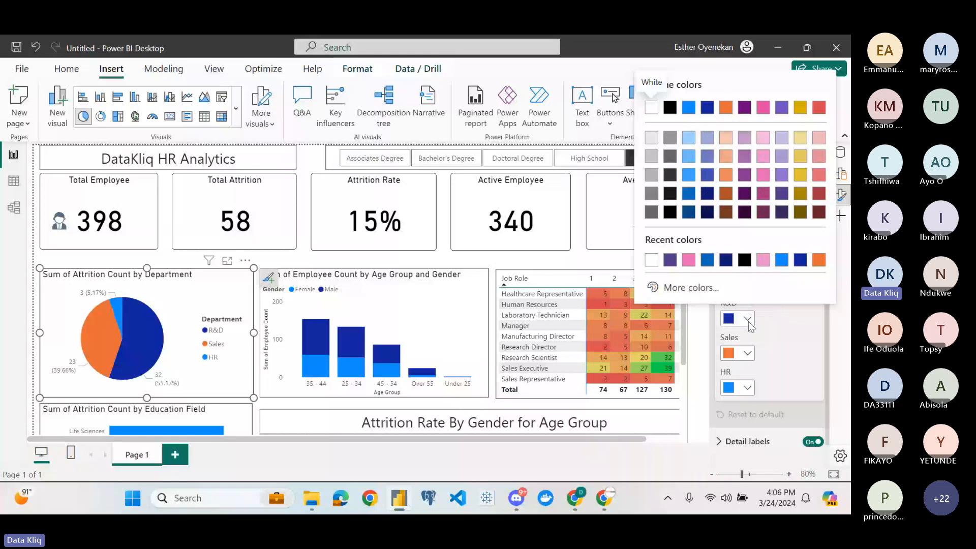
key(alt+Tab)
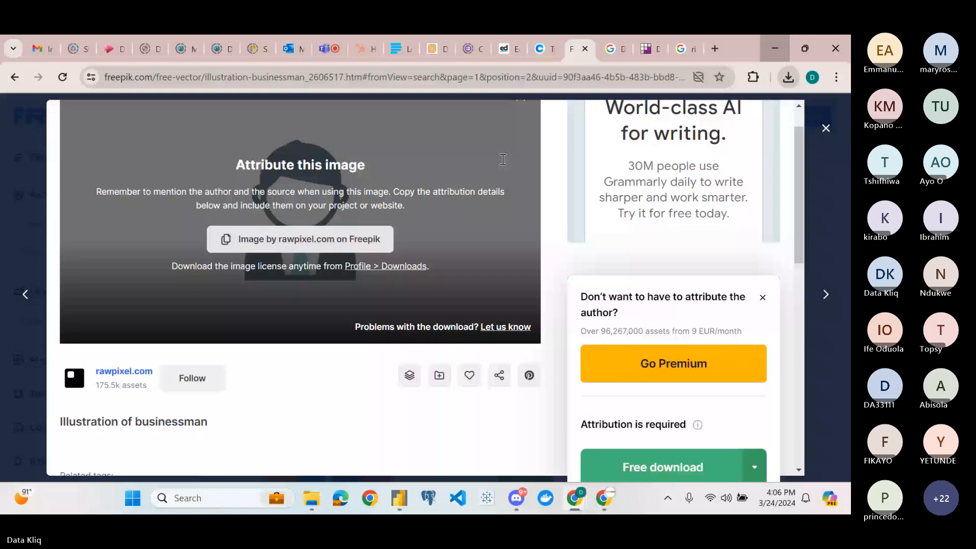
key(ctrl+shift+Tab)
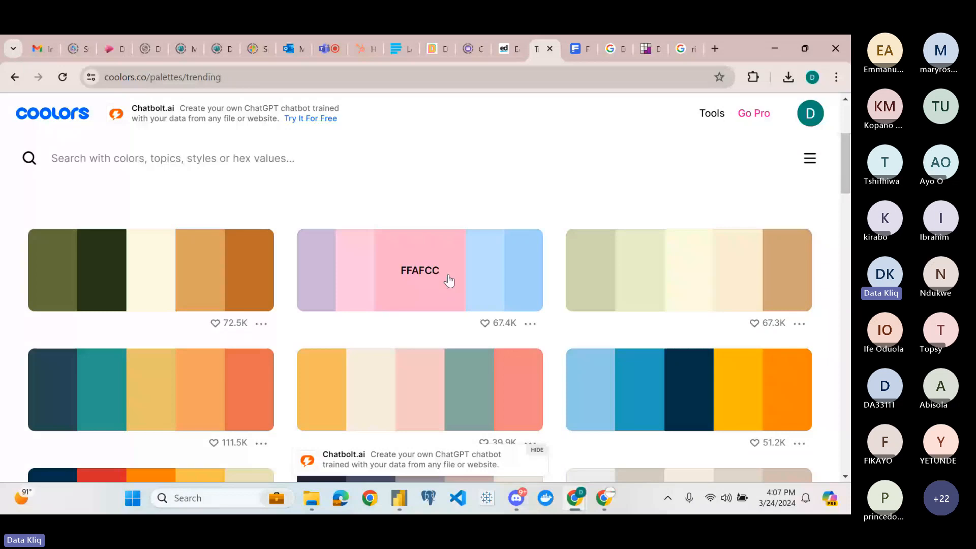
click(520, 278)
click(501, 274)
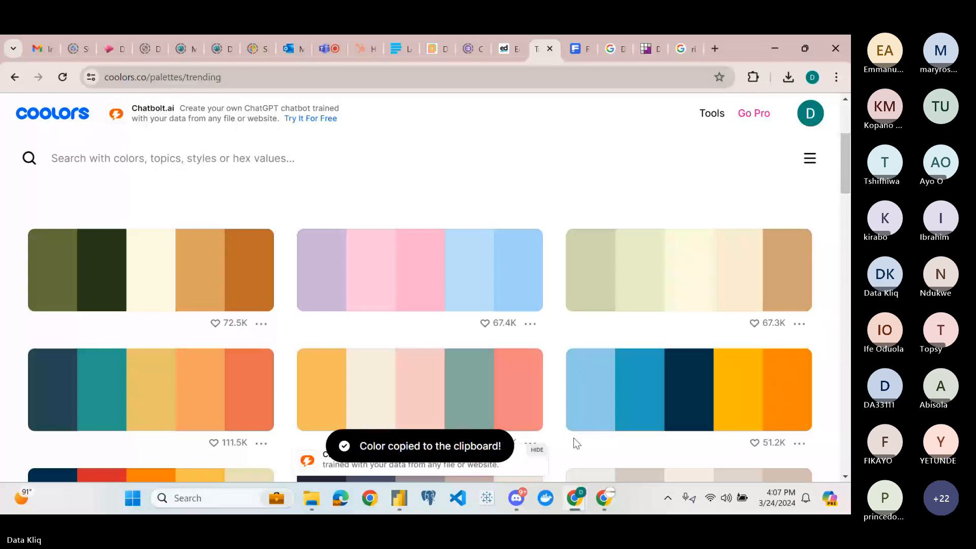
key(alt+Tab)
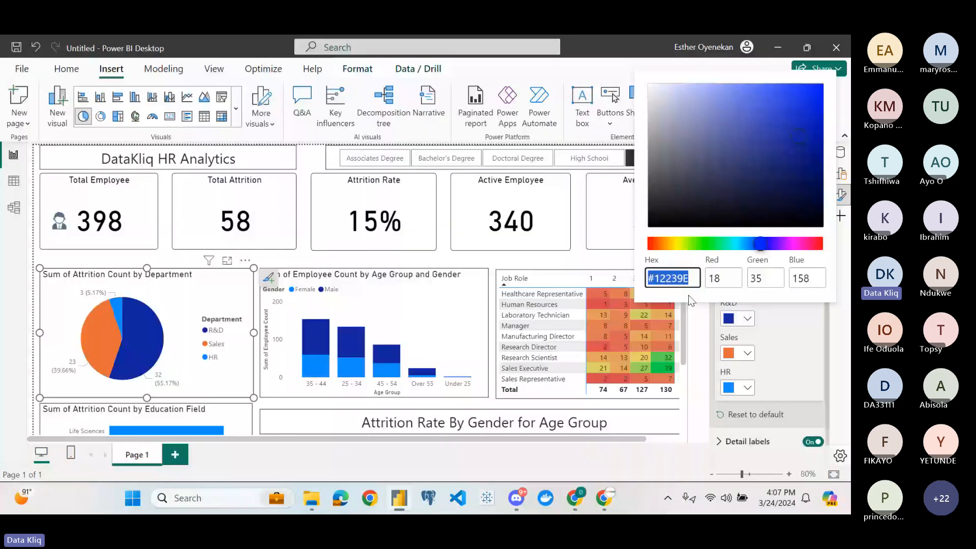
key(ctrl+v)
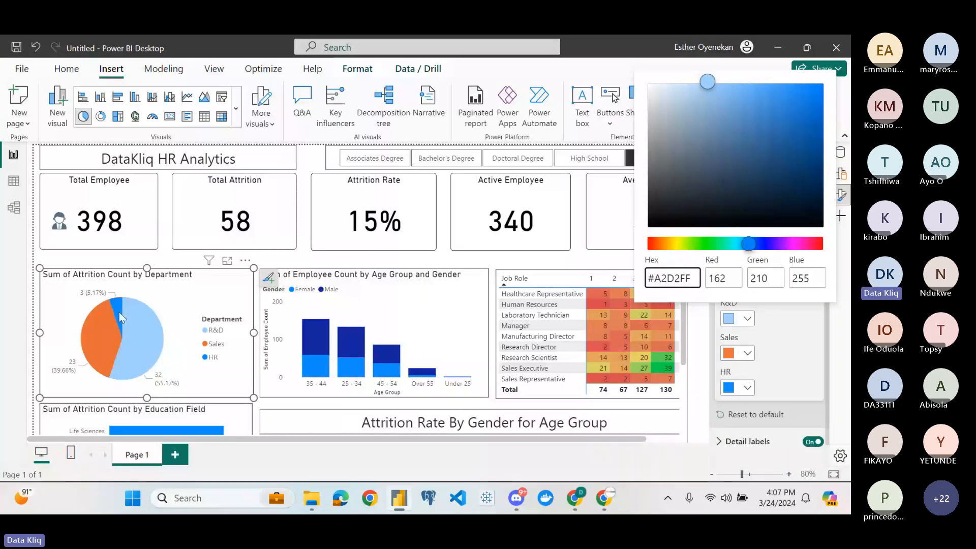
Set the Sales slice of the pie chart to pink #FFAFCC, copied from the same Coolors palette
click(743, 355)
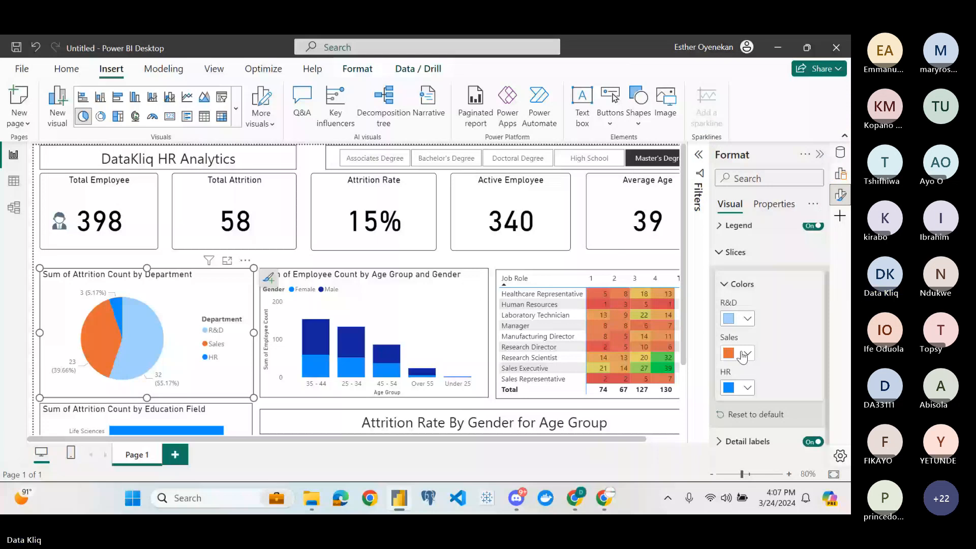
click(743, 355)
click(576, 498)
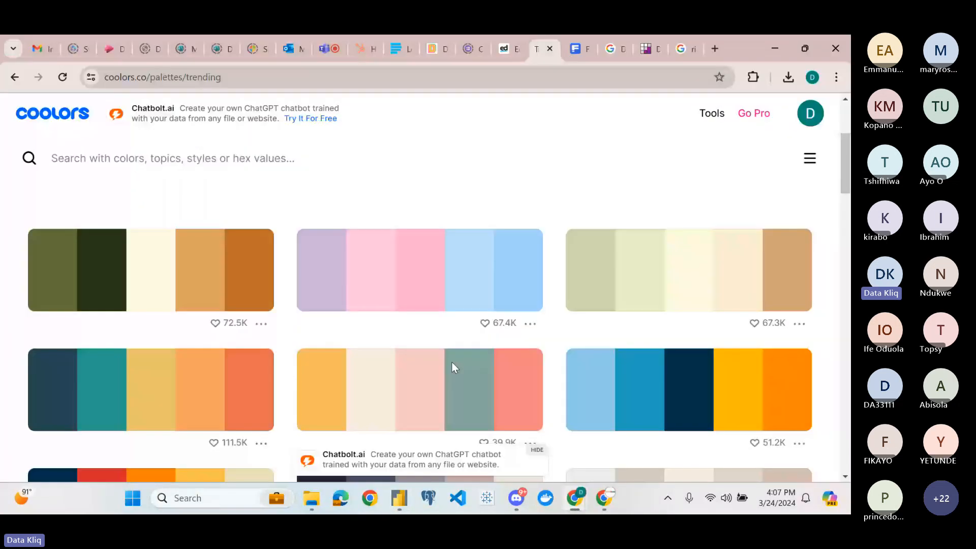
click(438, 271)
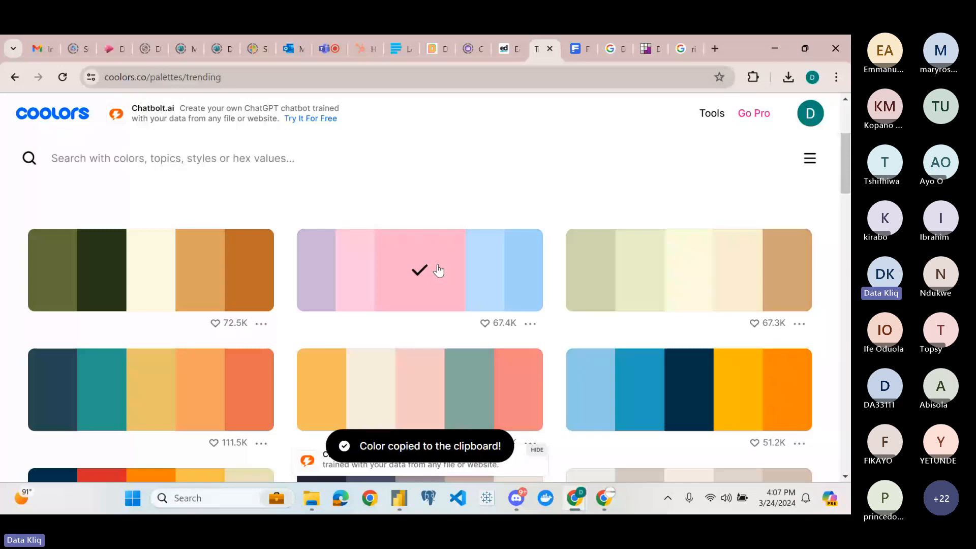
key(alt+Tab)
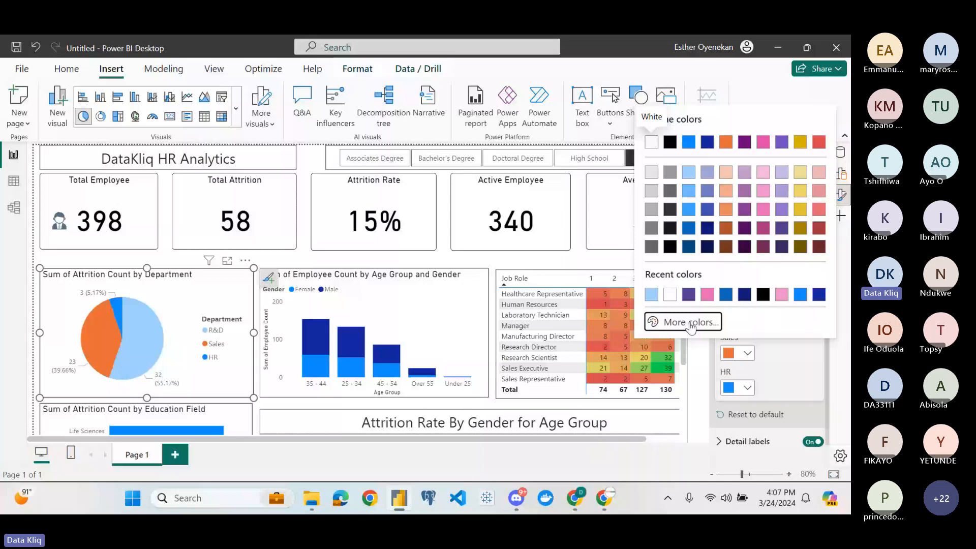
click(691, 323)
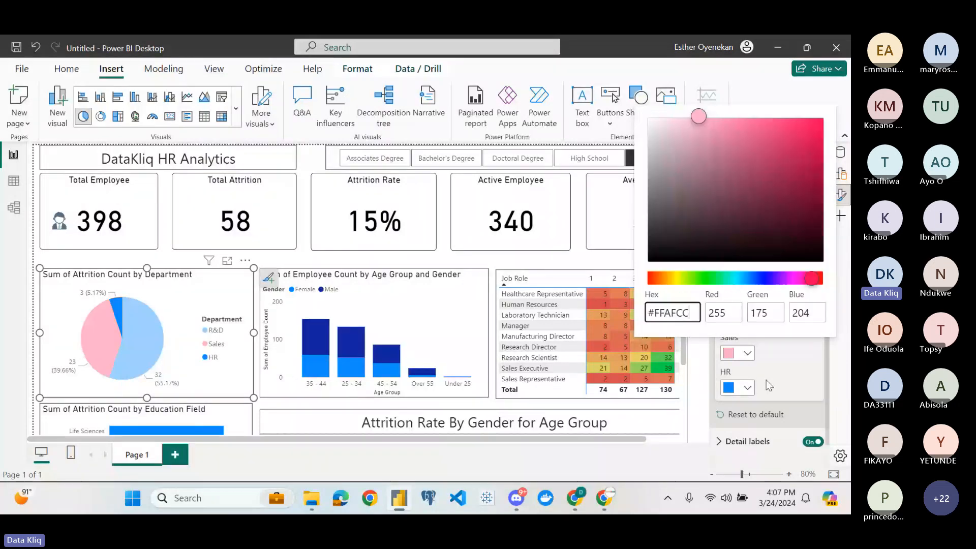
click(767, 380)
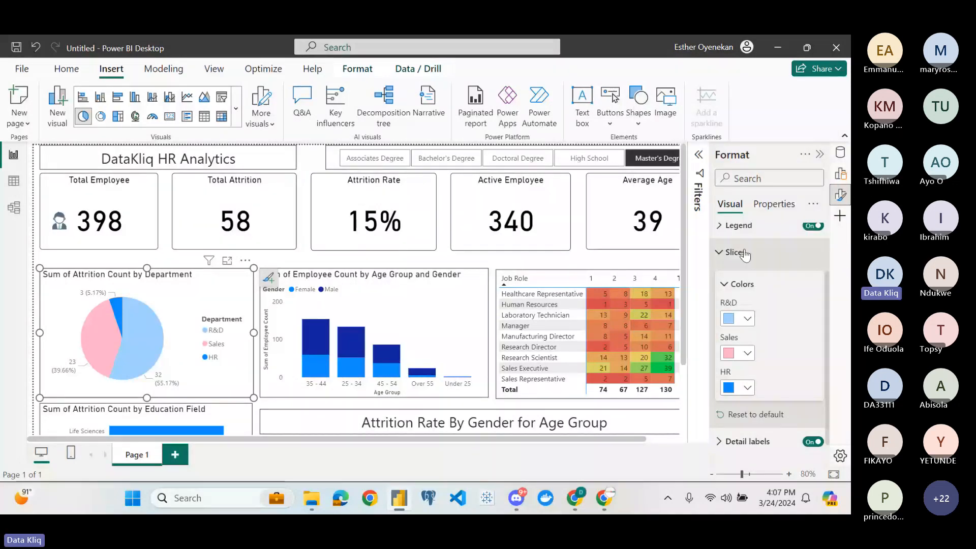
Set the HR slice of the pie chart to lilac #CDB4DB, copied from the same Coolors palette
scroll(782, 230, up, 2)
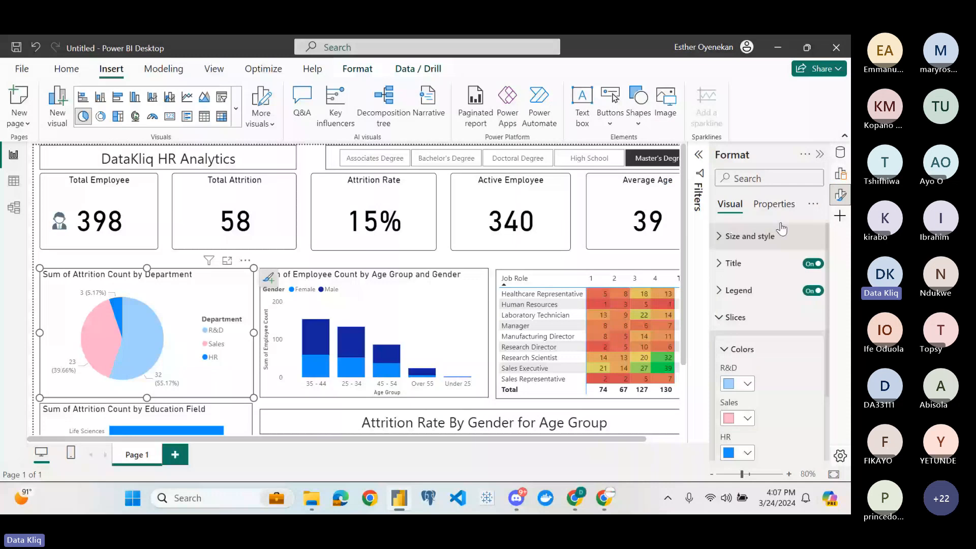
scroll(782, 230, down, 3)
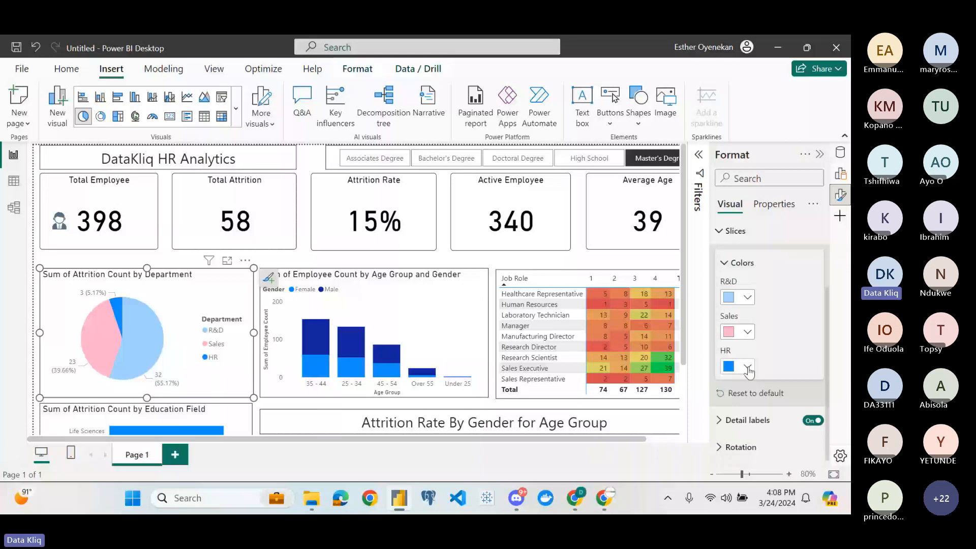
key(alt+Tab)
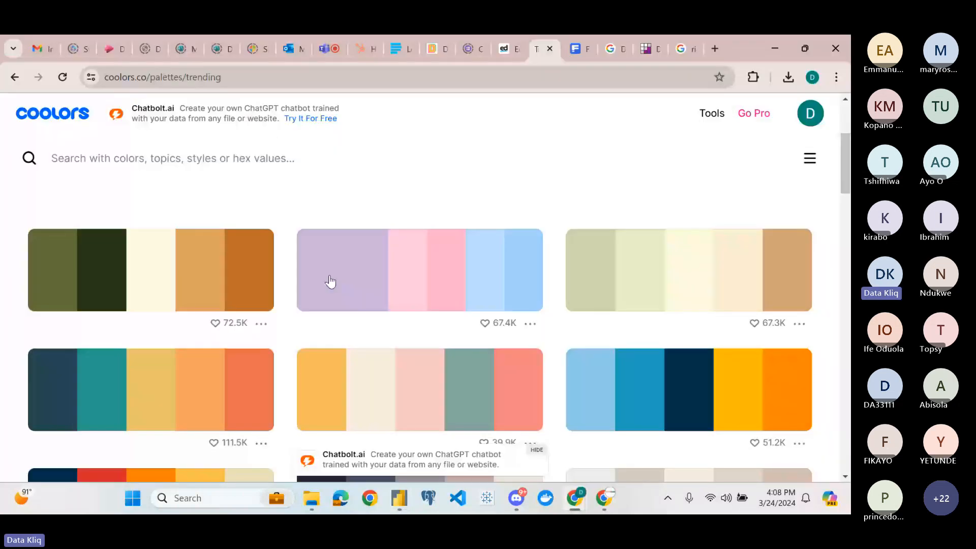
click(331, 281)
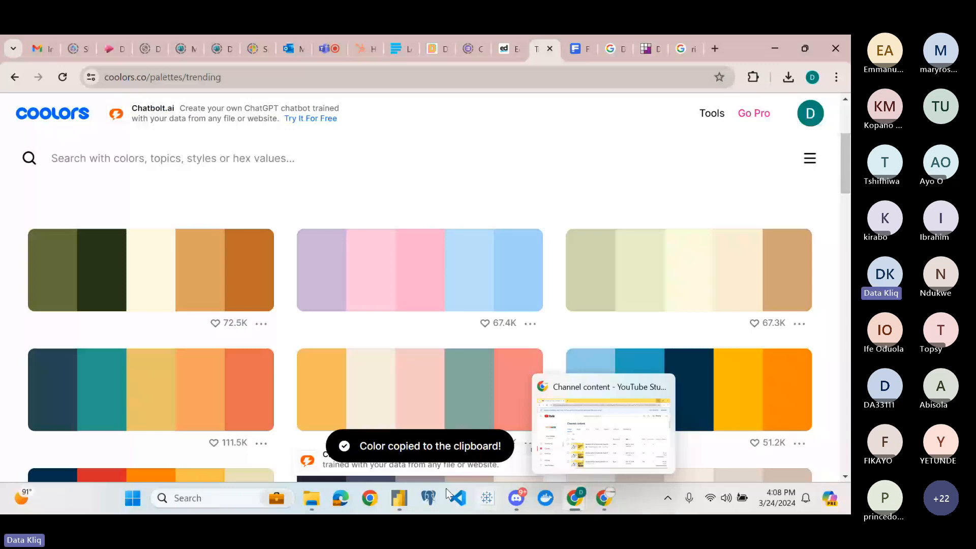
key(alt+Tab)
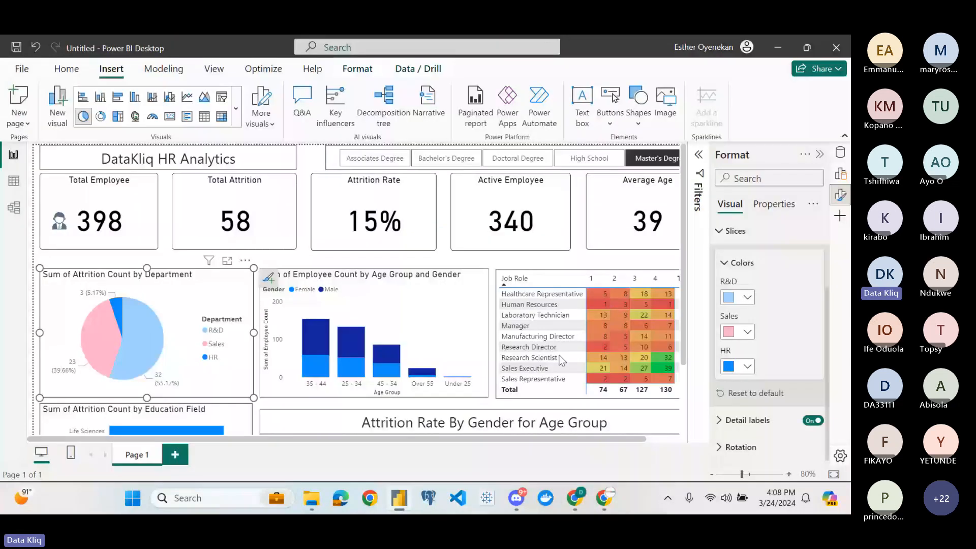
click(747, 367)
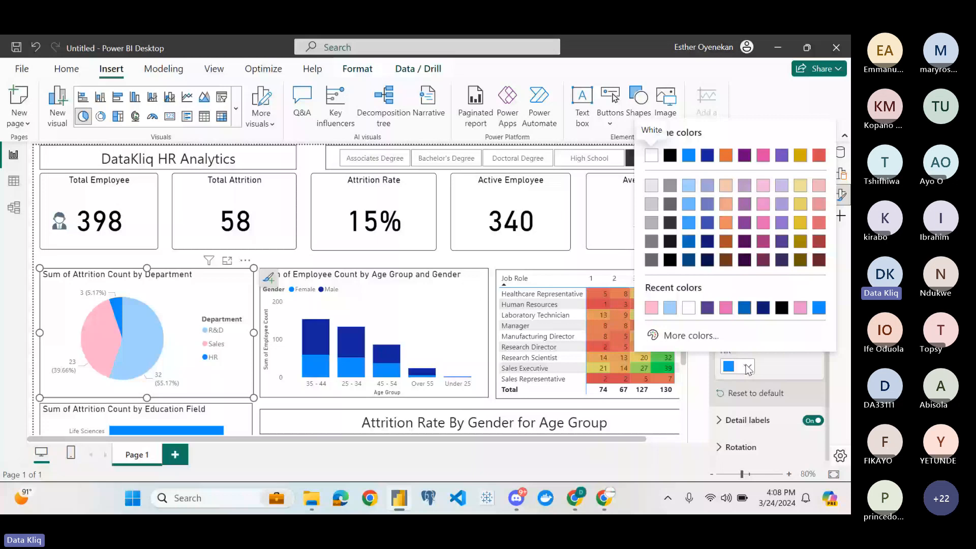
click(681, 333)
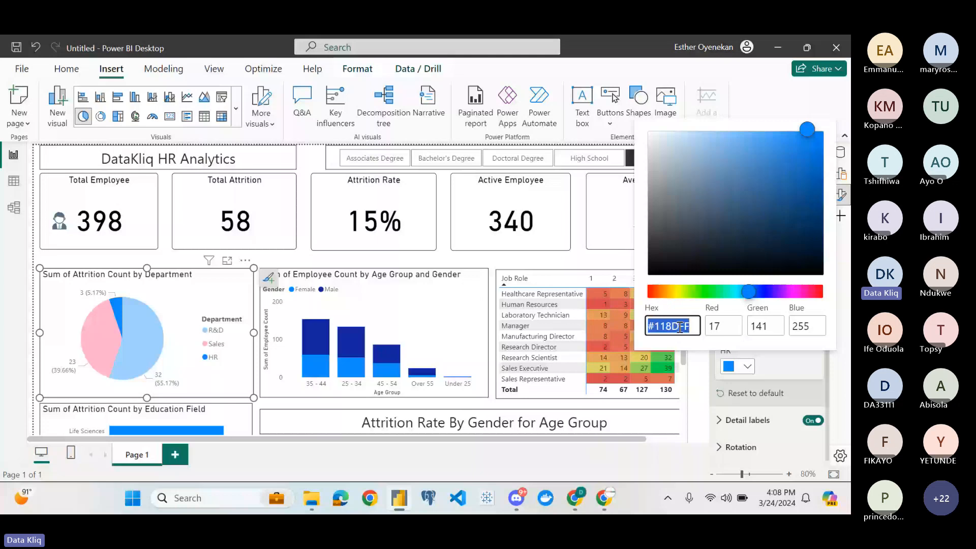
key(ctrl+v)
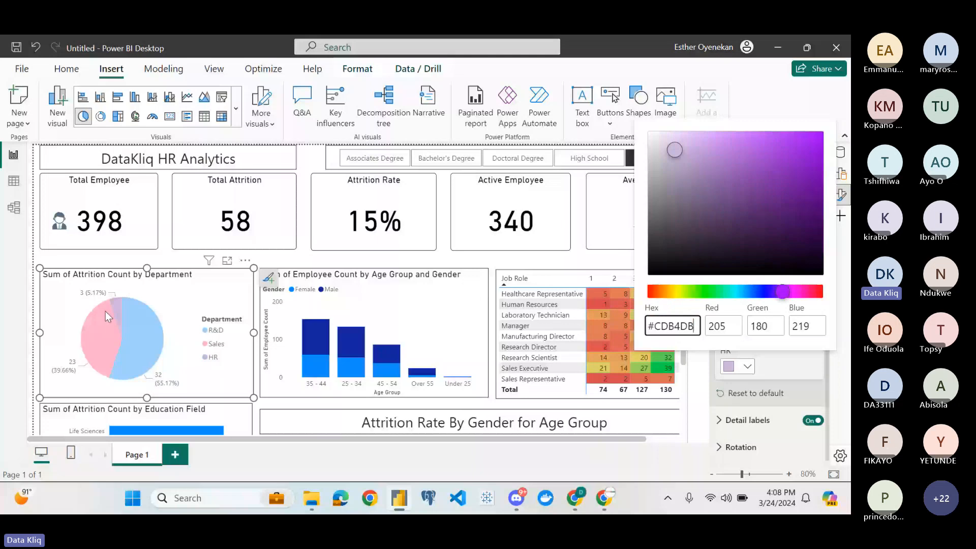
Adjust the HR slice's custom color to a brighter purple, #CC76FB, and close the color picker
click(736, 138)
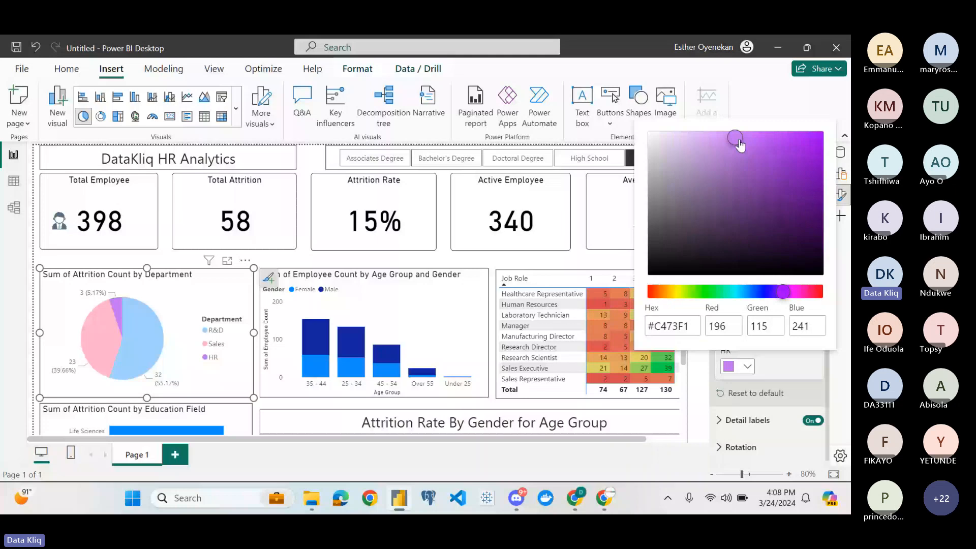
drag(739, 141, 737, 132)
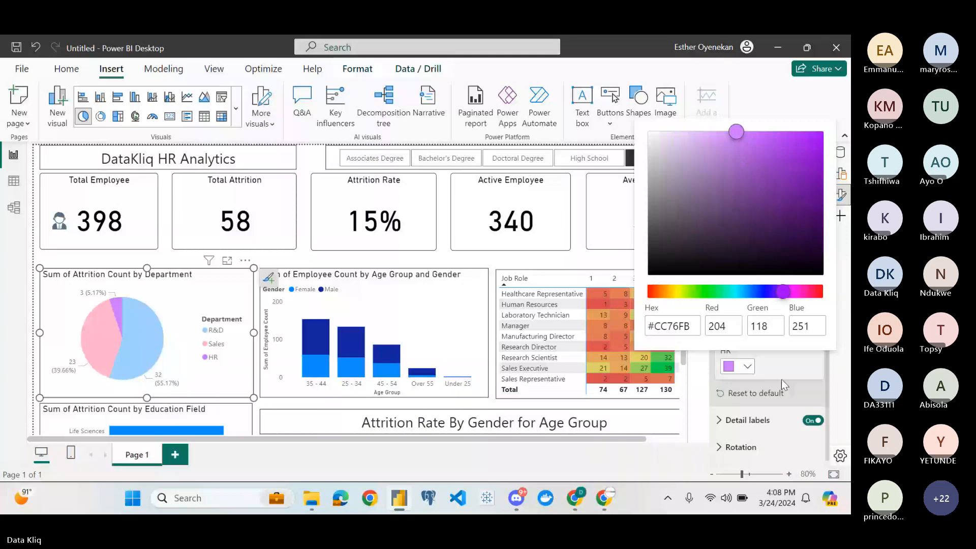
click(781, 100)
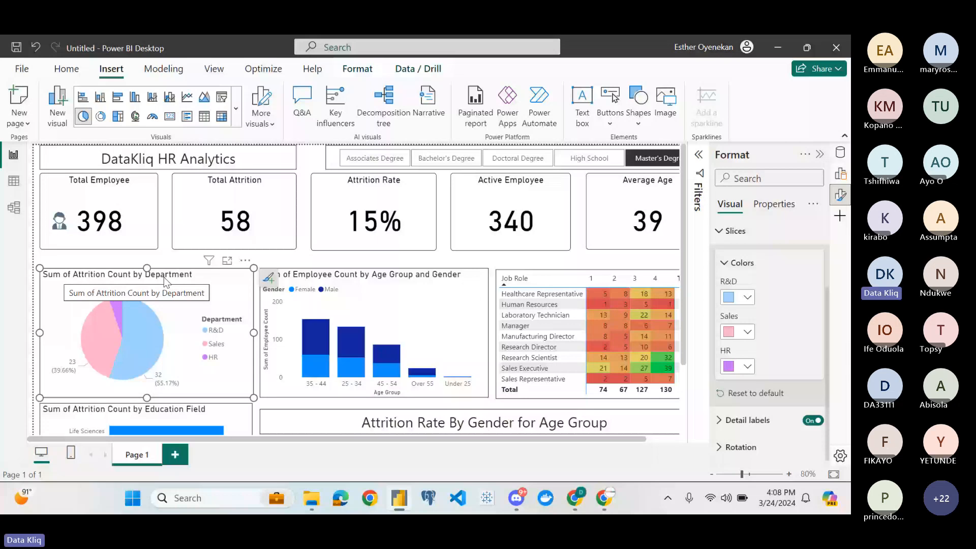
Remove "Sum of" from the pie chart's title so it reads "Attrition Count by Department"
click(724, 271)
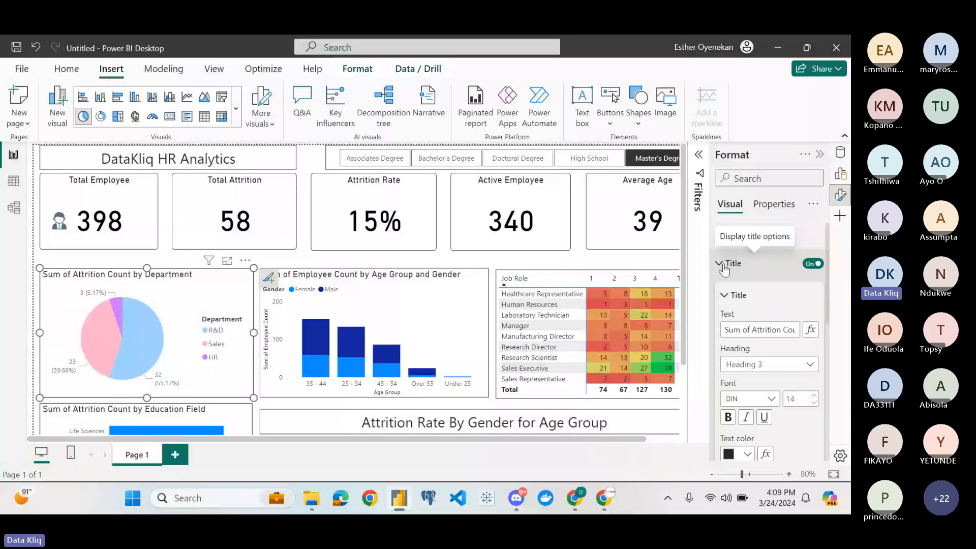
click(755, 330)
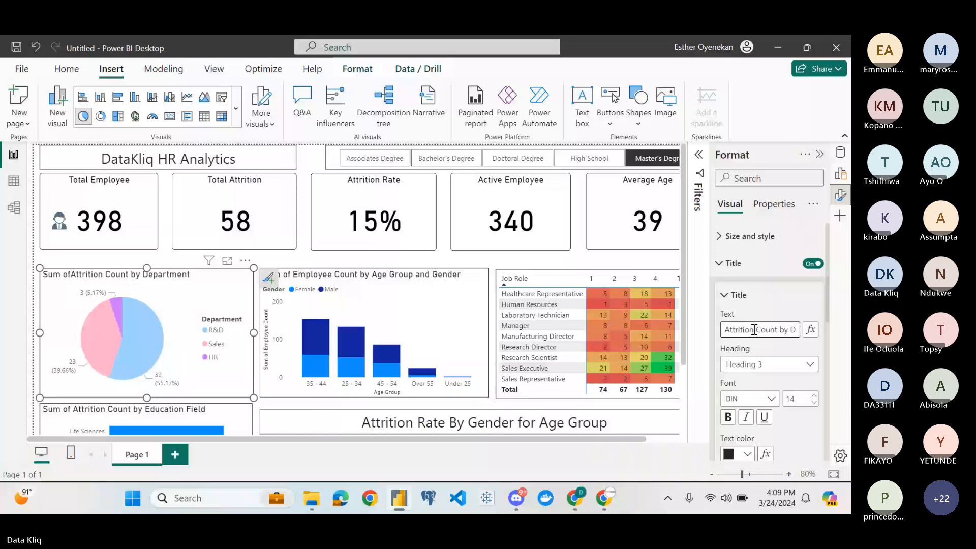
key(BackSpace)
key(BackSpace)
key(BackSpace)
key(BackSpace)
key(BackSpace)
key(BackSpace)
key(BackSpace)
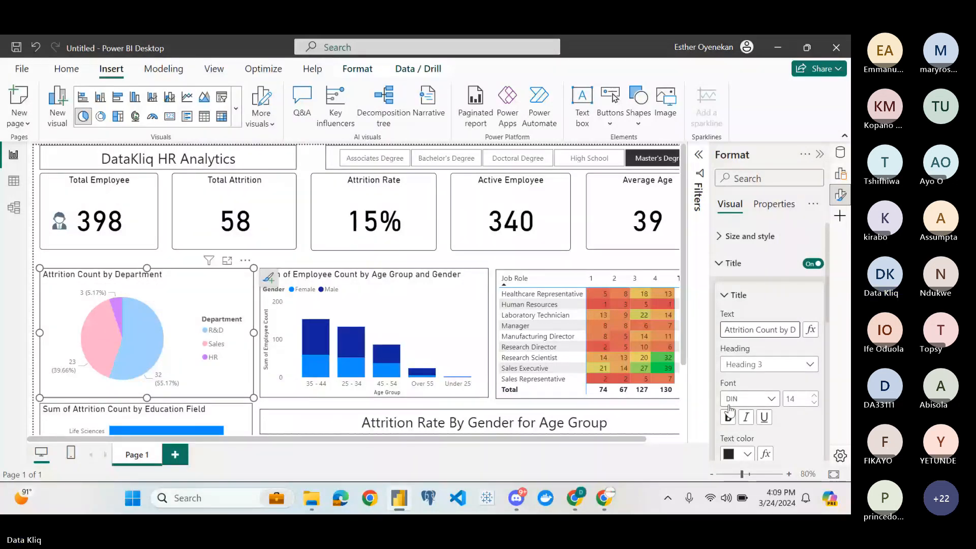
Make the pie chart's title bold, try blue for its text, and set the text color to black
scroll(729, 400, down, 1)
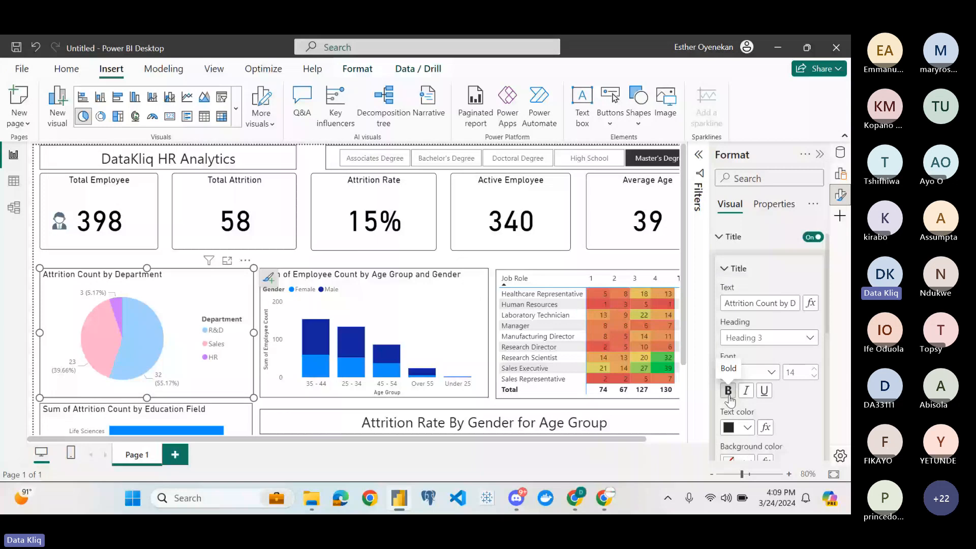
click(728, 391)
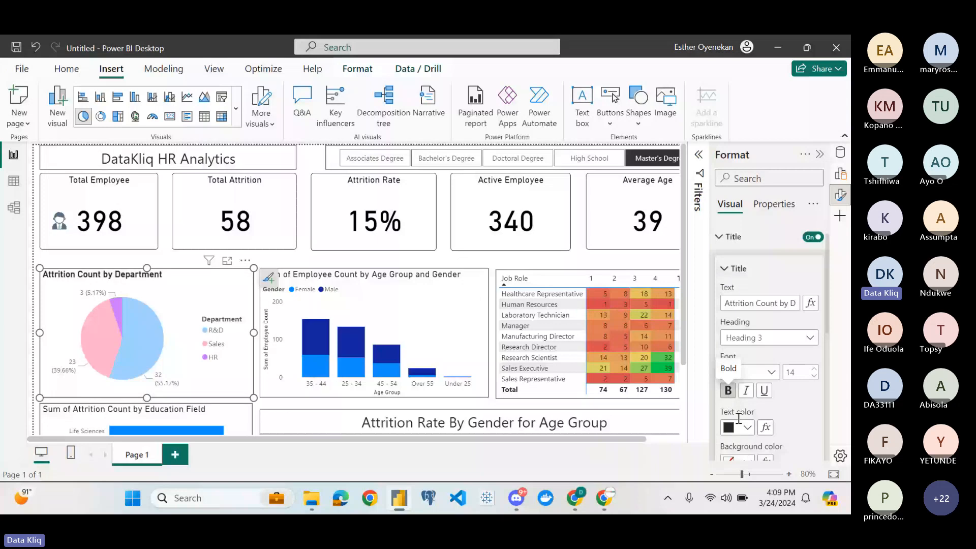
click(737, 426)
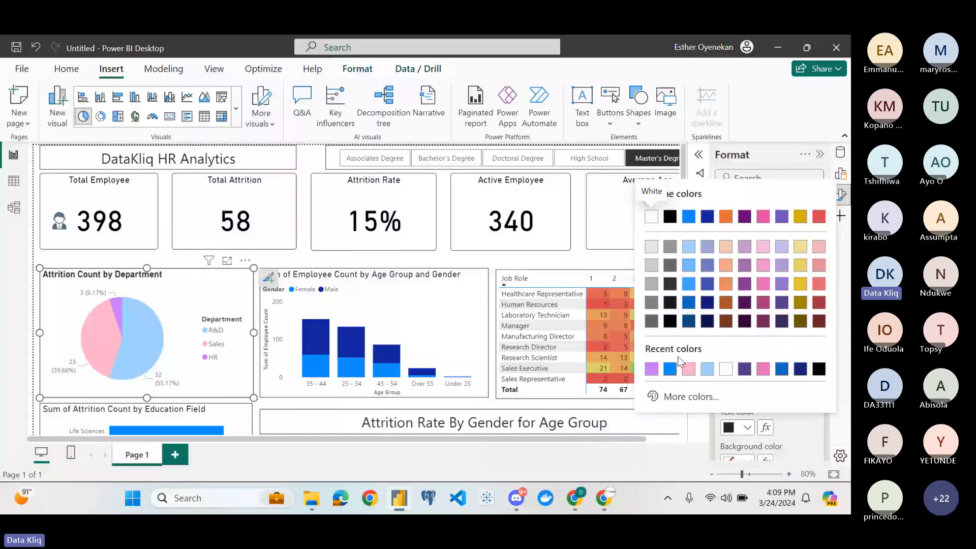
click(671, 368)
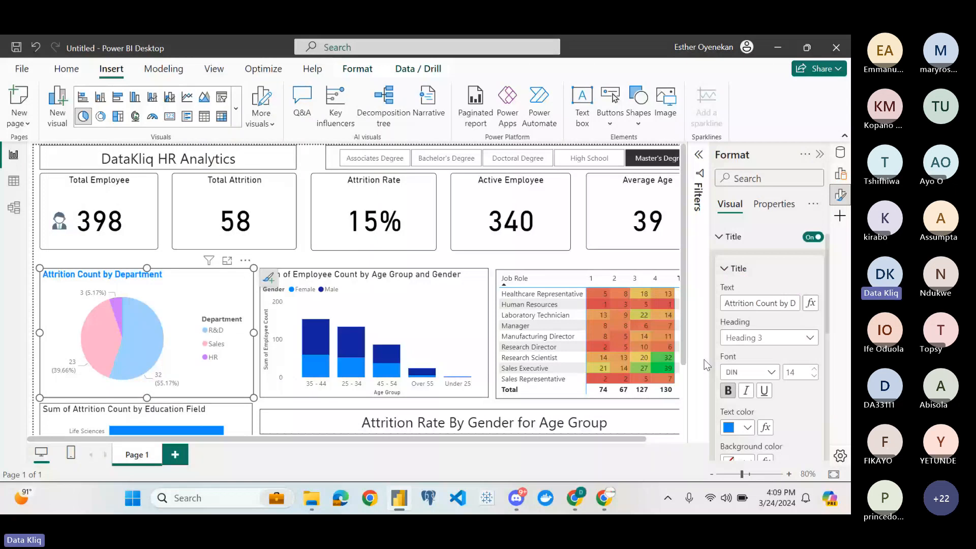
click(747, 427)
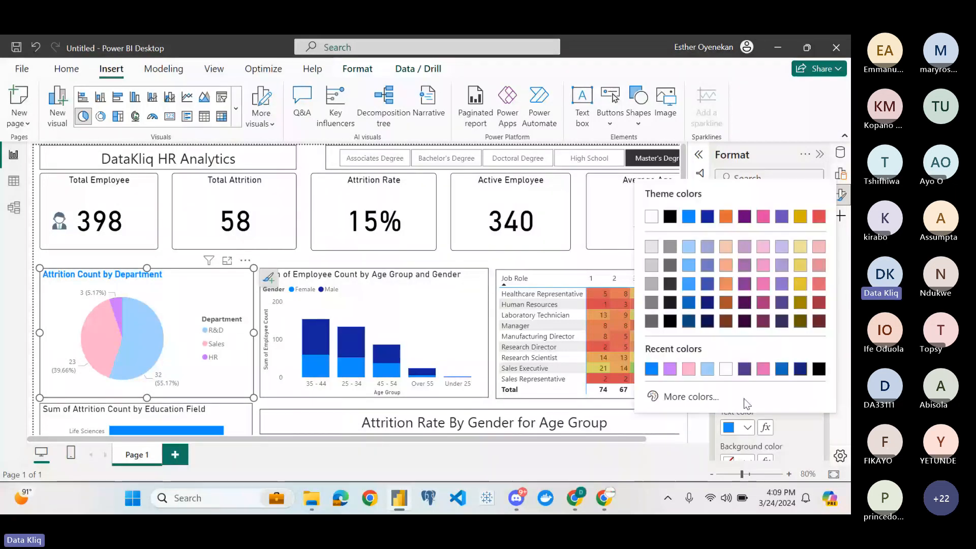
click(819, 368)
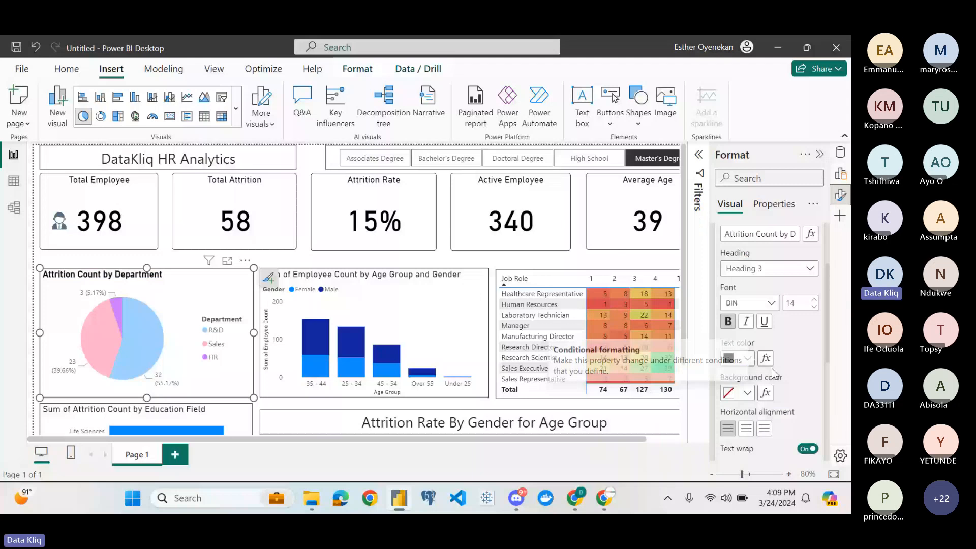
scroll(773, 373, up, 1)
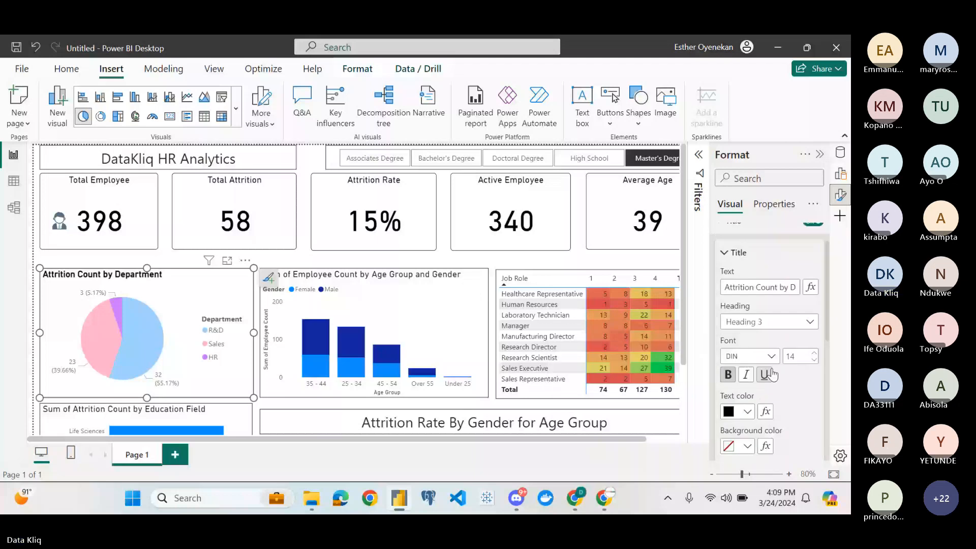
scroll(731, 277, down, 4)
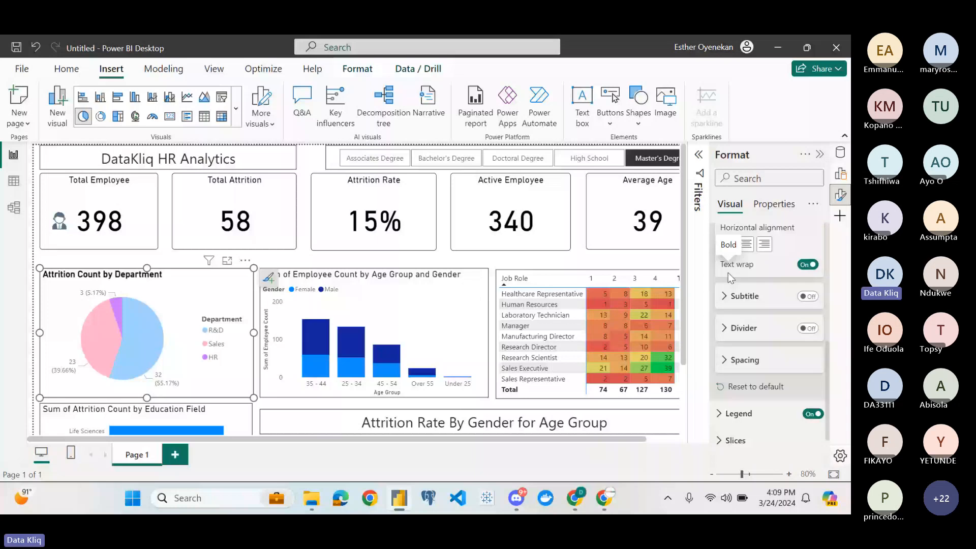
Fill the "Attrition Count by Department" pie chart's background with light orange #f0a787 at 50% transparency
click(723, 263)
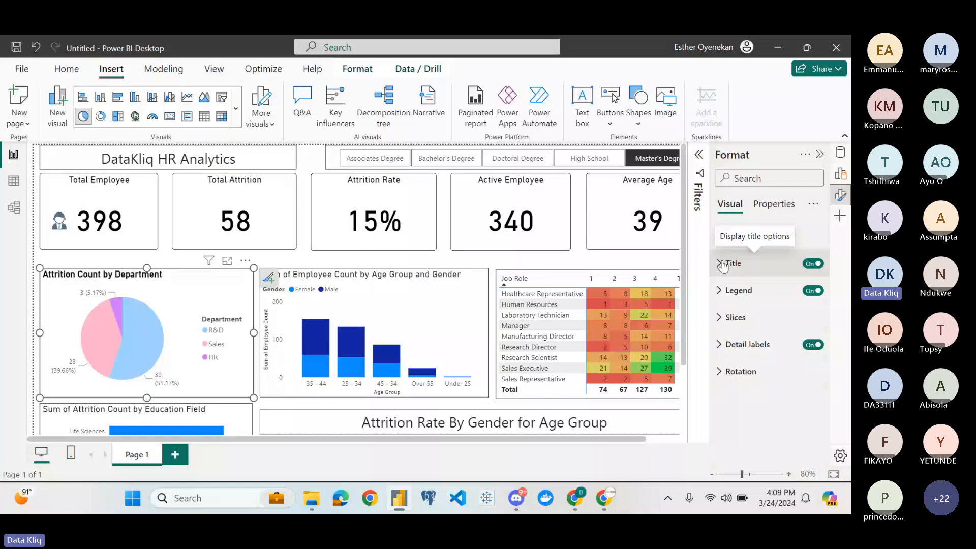
click(730, 246)
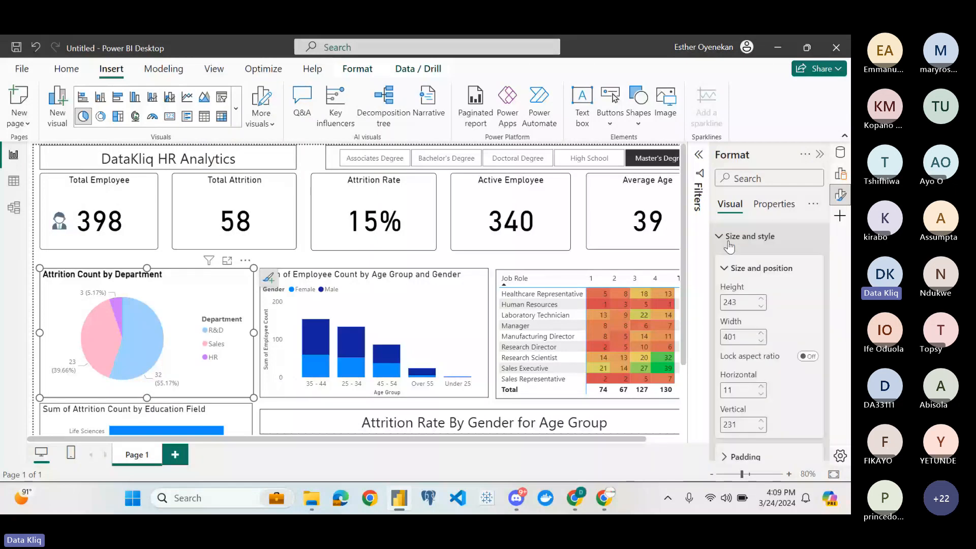
scroll(743, 324, down, 3)
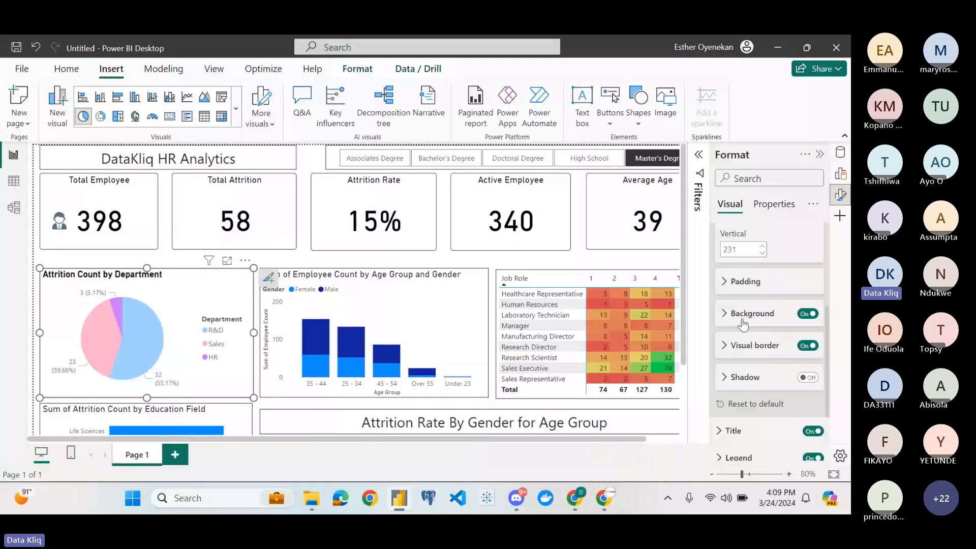
click(735, 316)
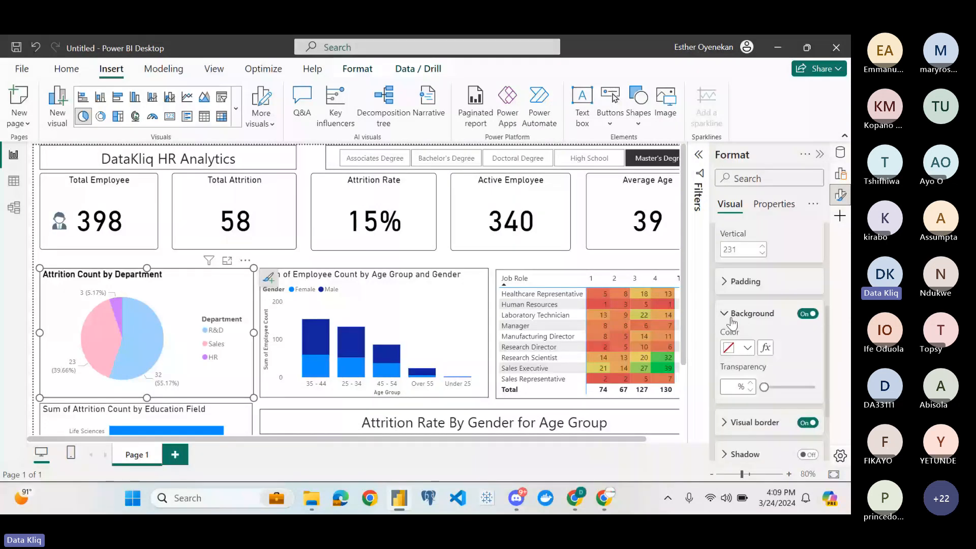
click(730, 348)
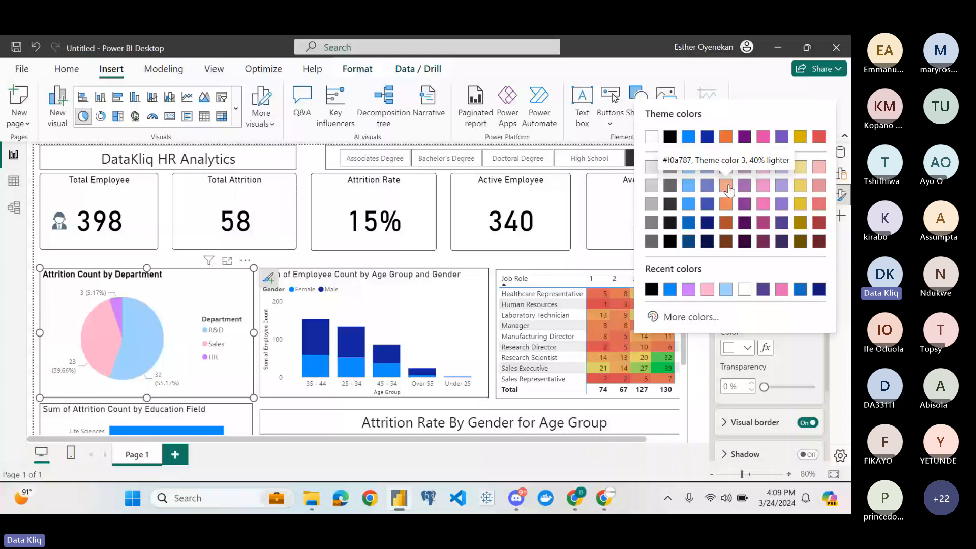
click(729, 190)
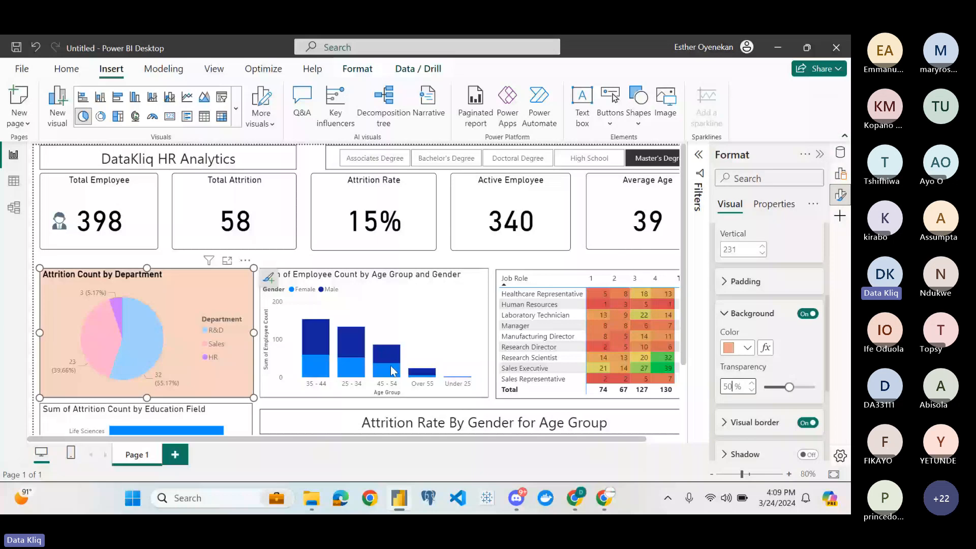
Set the pie chart's background transparency to 20% and its background color to white
key(BackSpace)
key(BackSpace)
text(20)
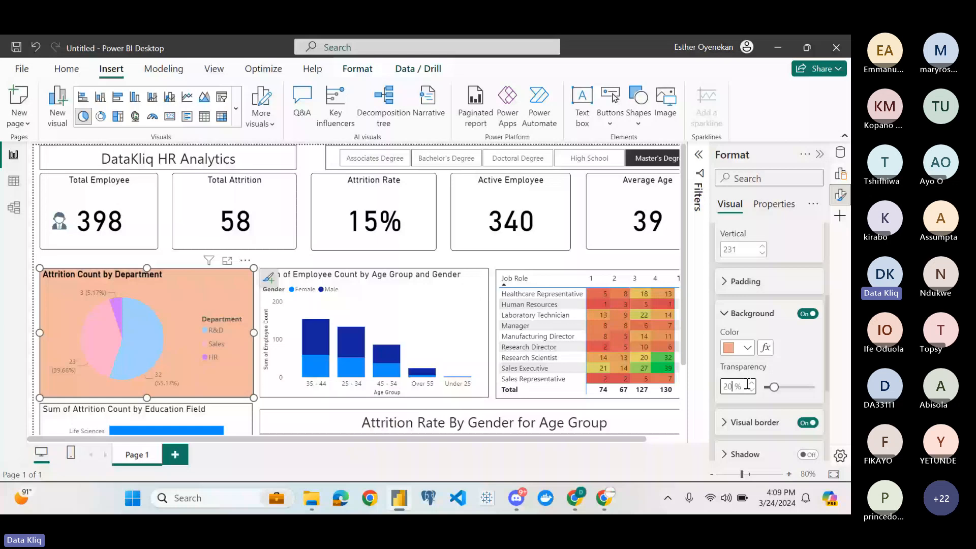
click(747, 348)
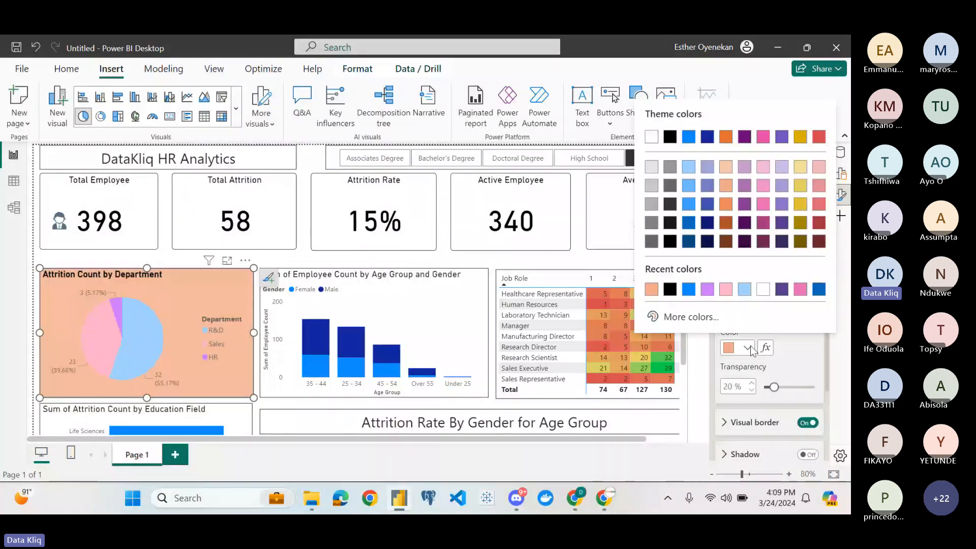
click(763, 290)
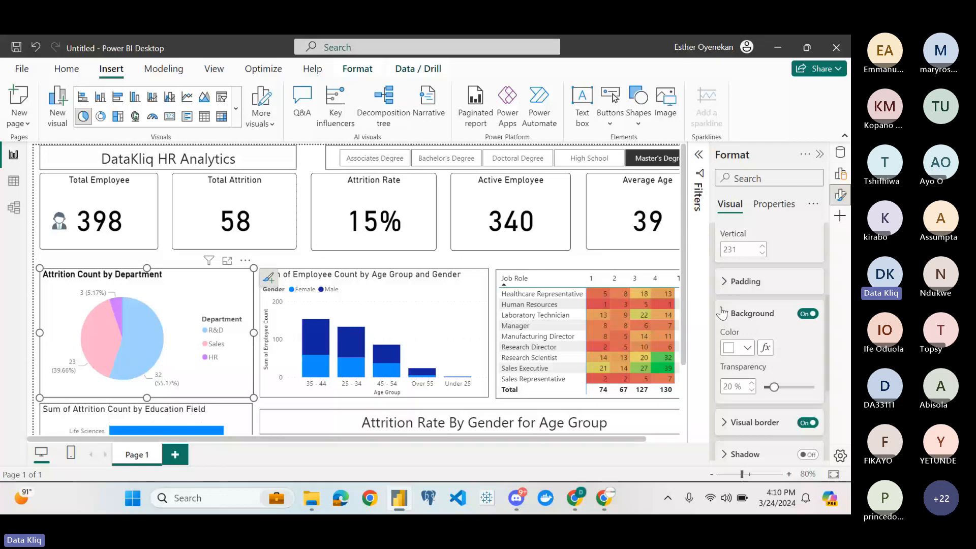
click(723, 313)
Turn on the pie chart's shadow and color it blue from the recent colors
click(737, 377)
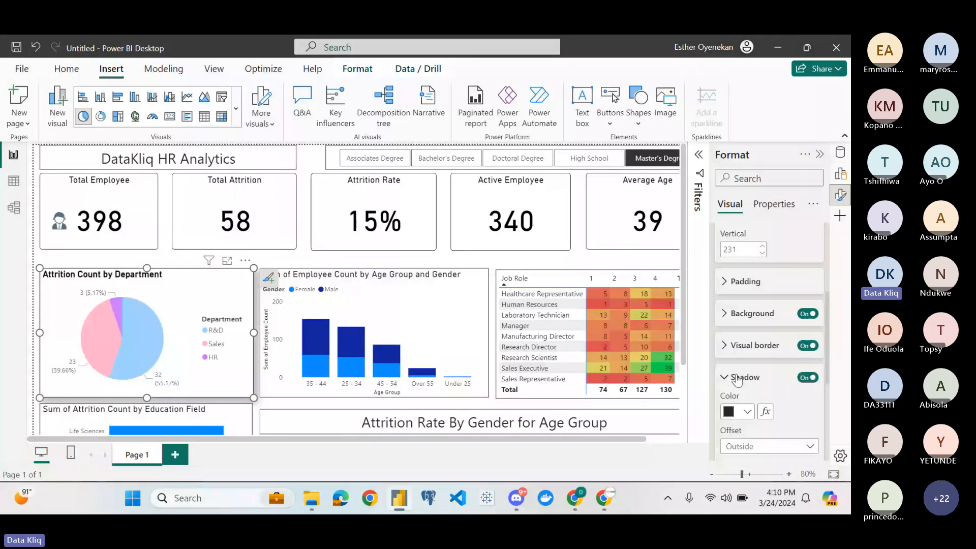
scroll(738, 379, down, 2)
click(737, 304)
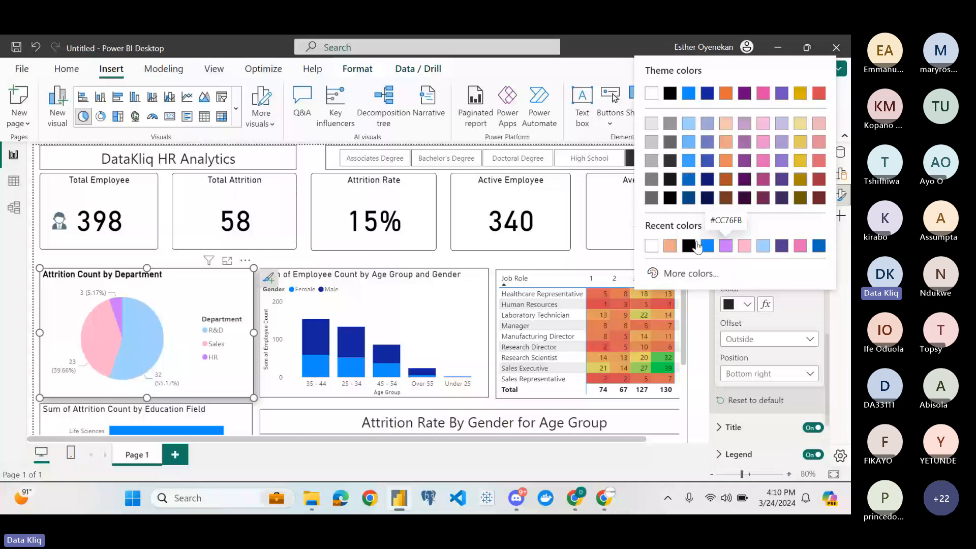
click(706, 246)
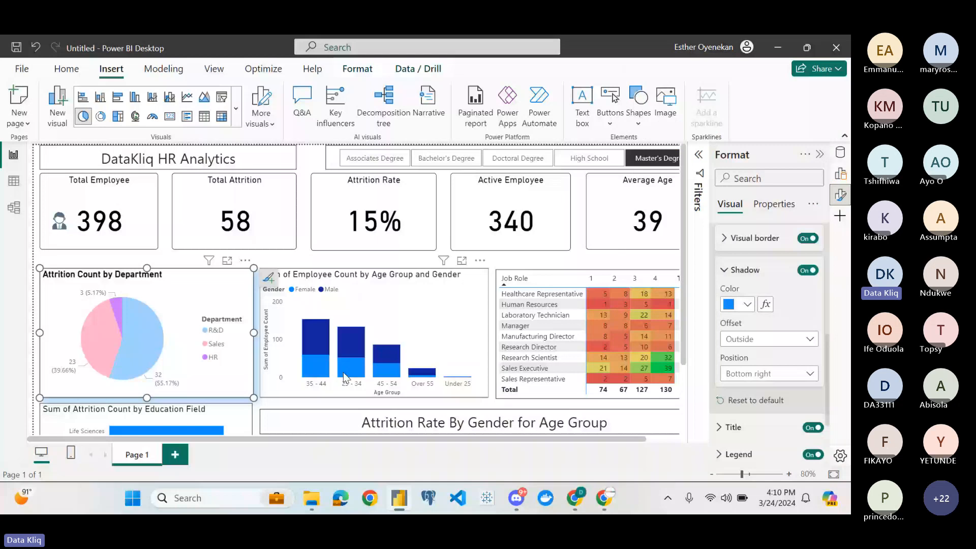
Try the Inside offset for the pie chart's shadow, keep it Outside, and set the shadow position to Center
click(768, 339)
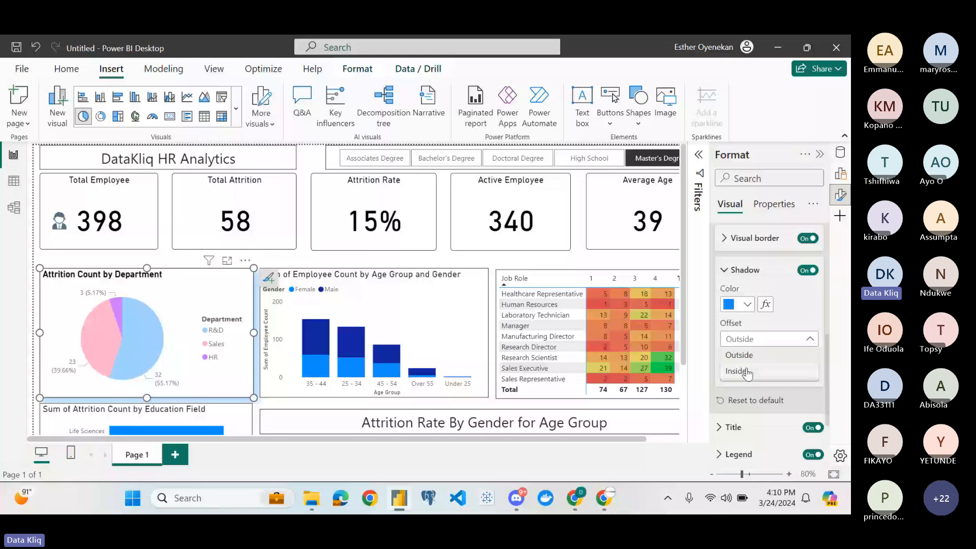
click(746, 372)
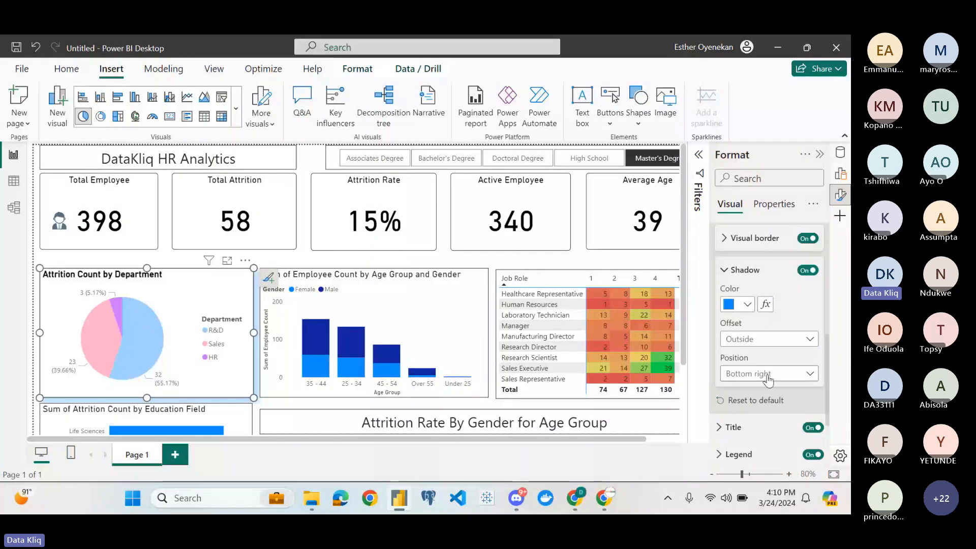
click(768, 379)
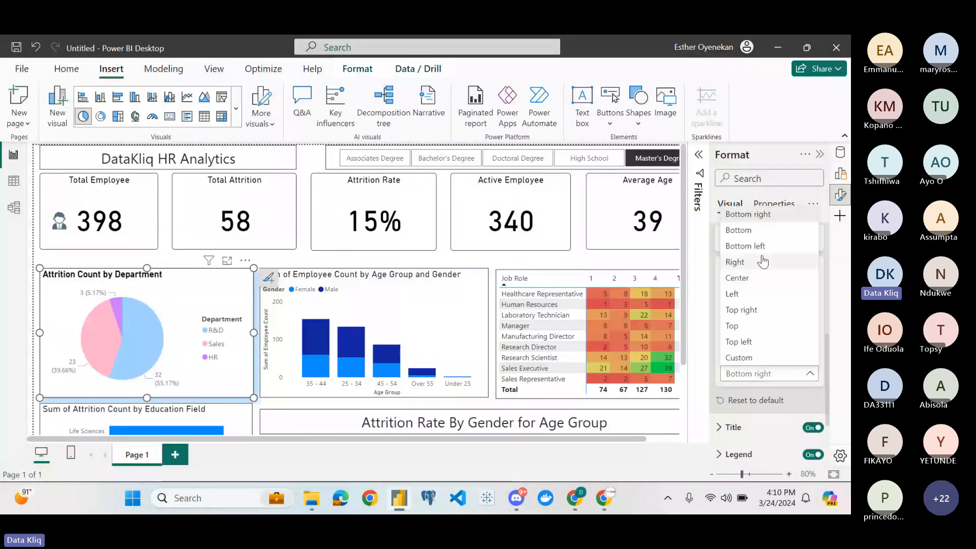
click(751, 279)
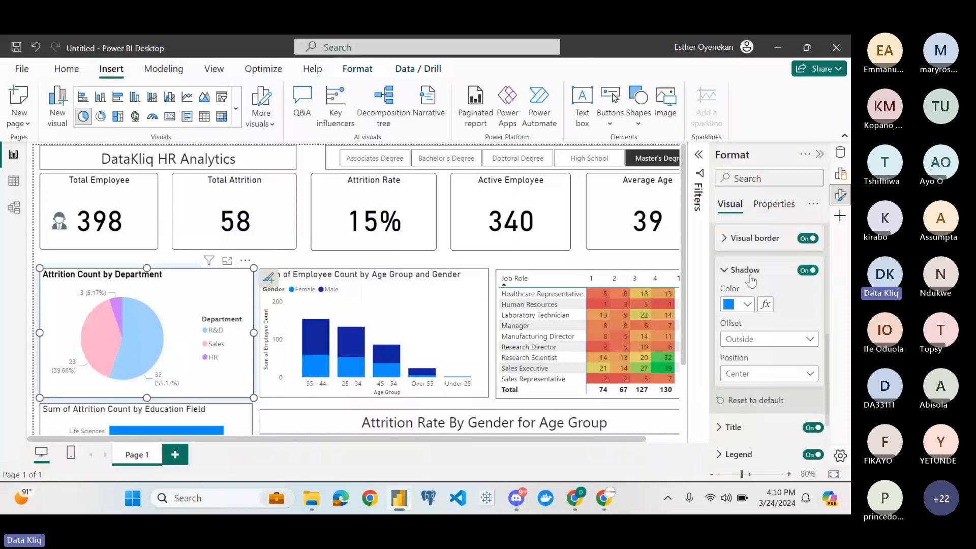
Try the Top, Right and Left positions for the pie chart's shadow and return it to Center
click(768, 374)
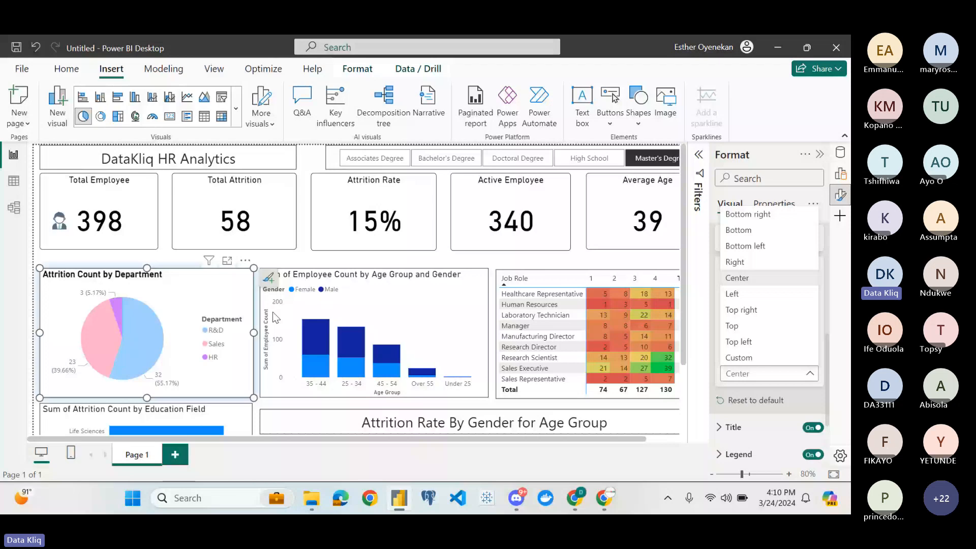
click(732, 325)
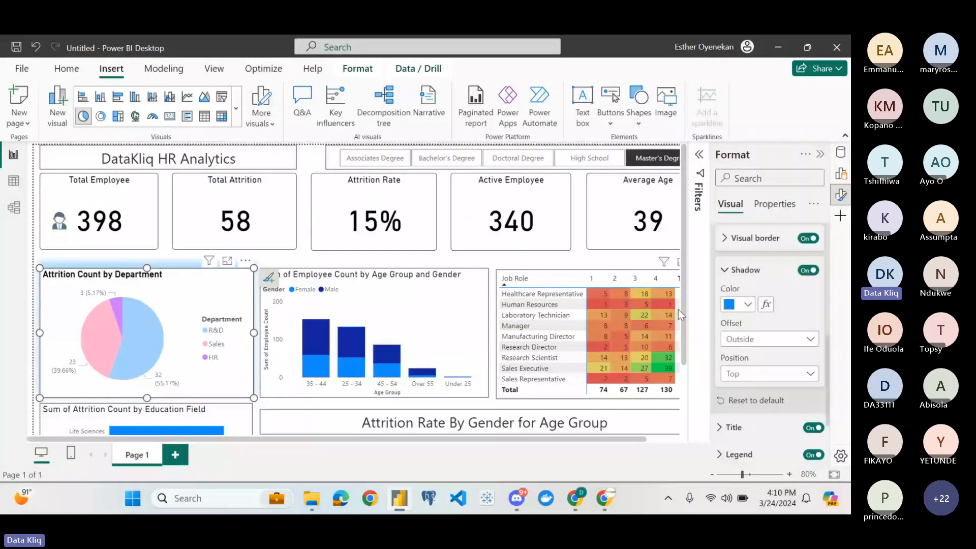
click(796, 375)
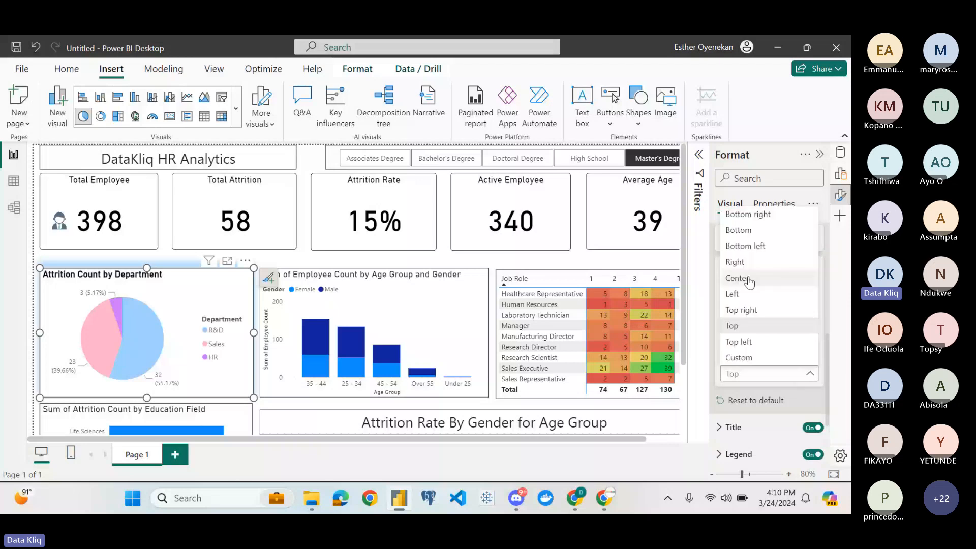
click(735, 263)
click(794, 374)
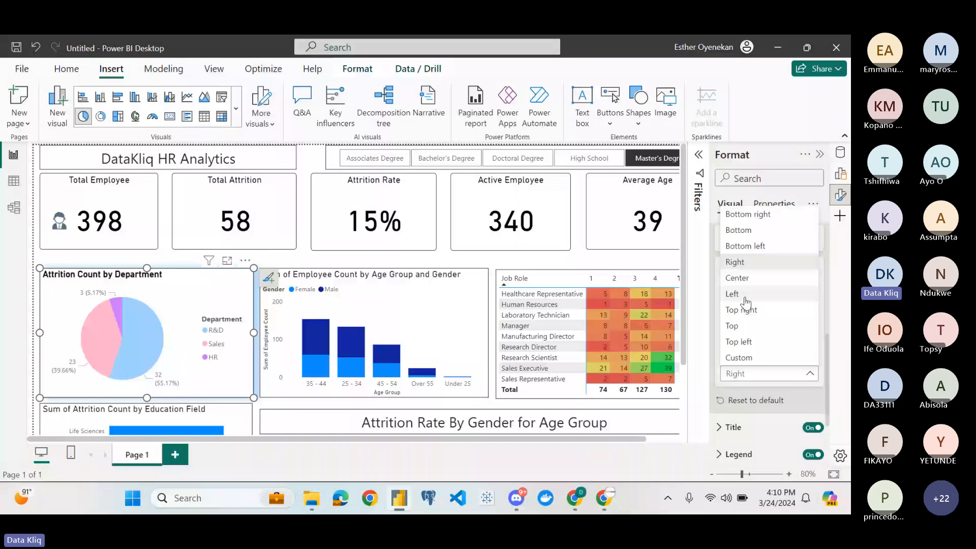
click(744, 298)
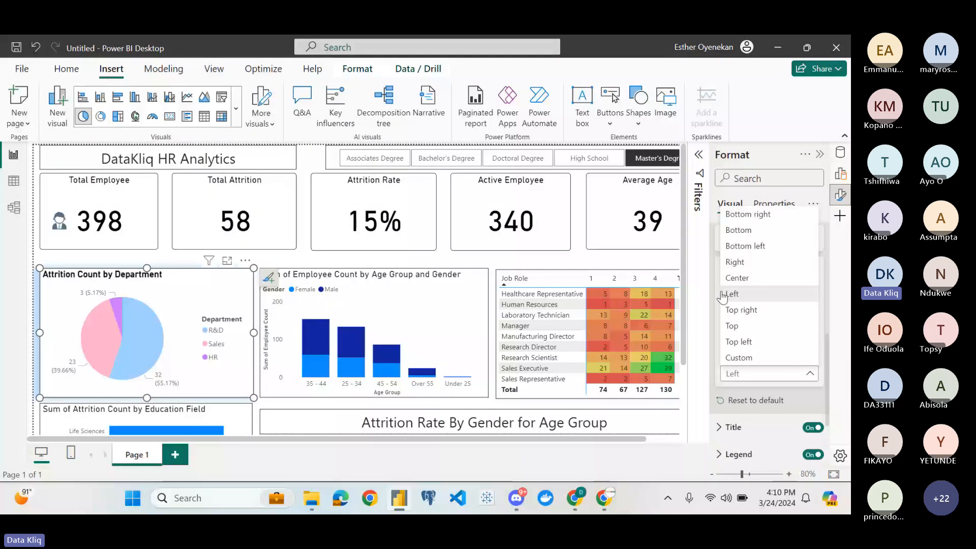
click(736, 278)
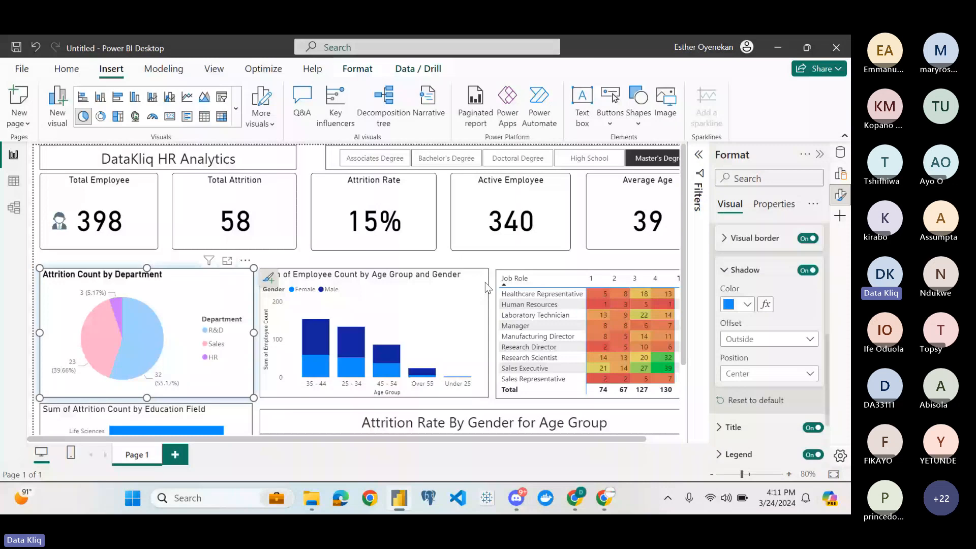
Copy the pie chart's formatting onto the employee count by age group and gender column chart with Format Painter
click(485, 282)
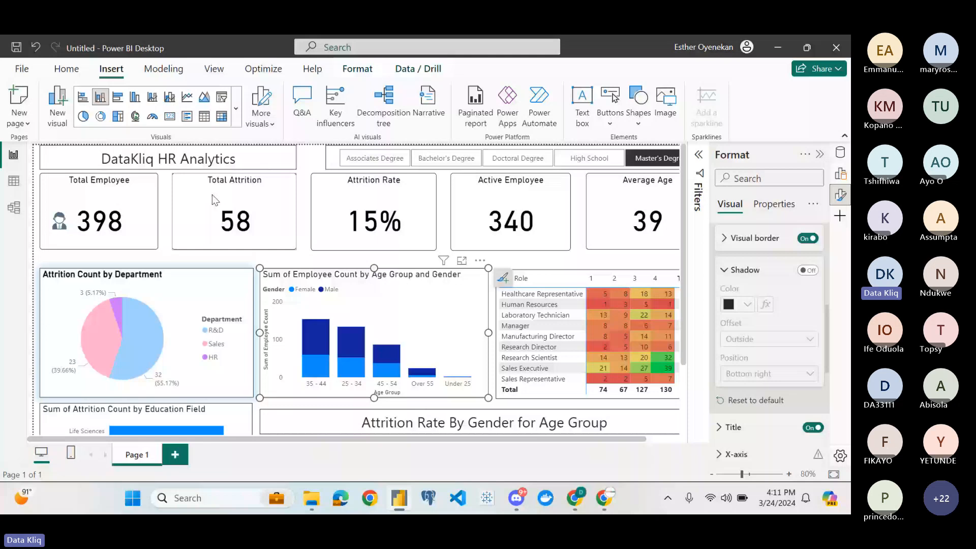
click(200, 290)
click(66, 70)
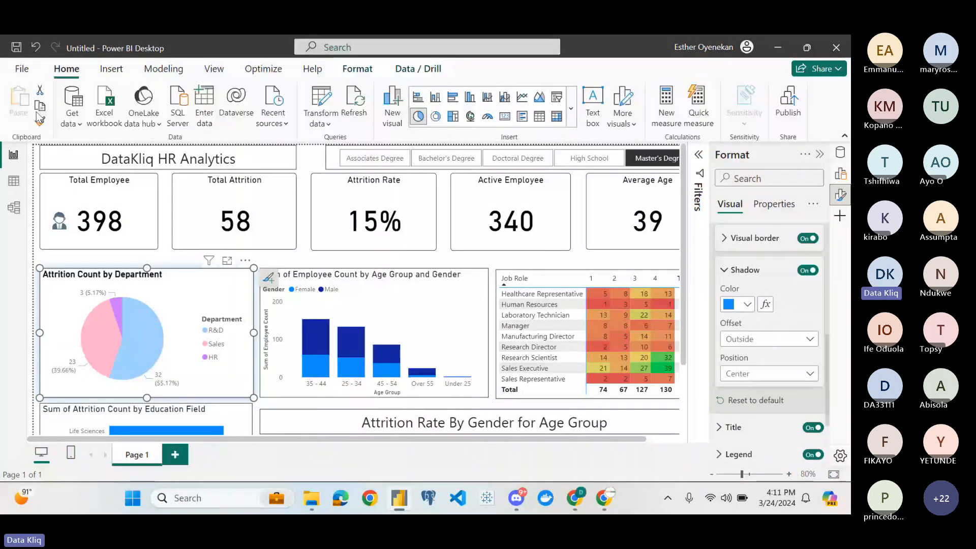
click(369, 279)
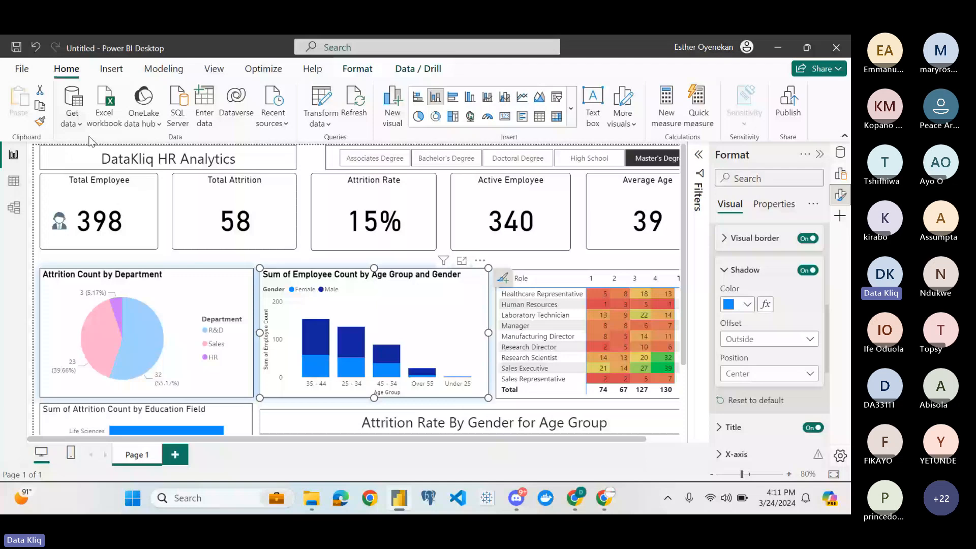
Try to apply the pie chart's formatting to the Total Employee and Total Attrition cards with Format Painter
click(178, 290)
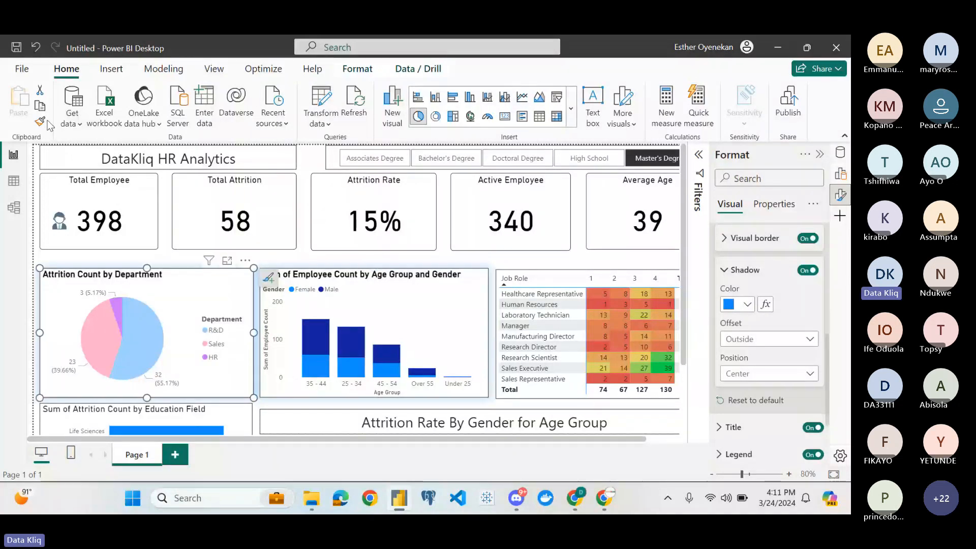
click(40, 121)
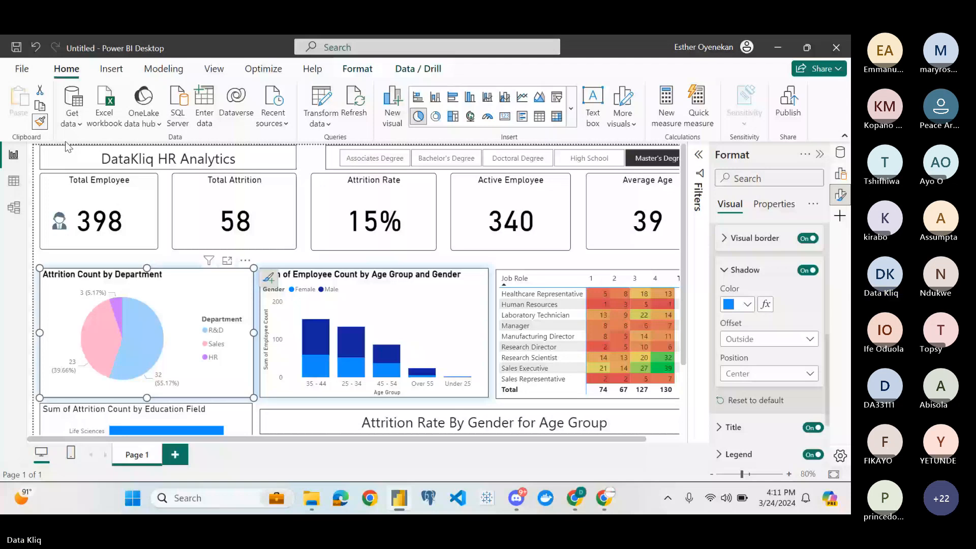
drag(67, 148, 299, 264)
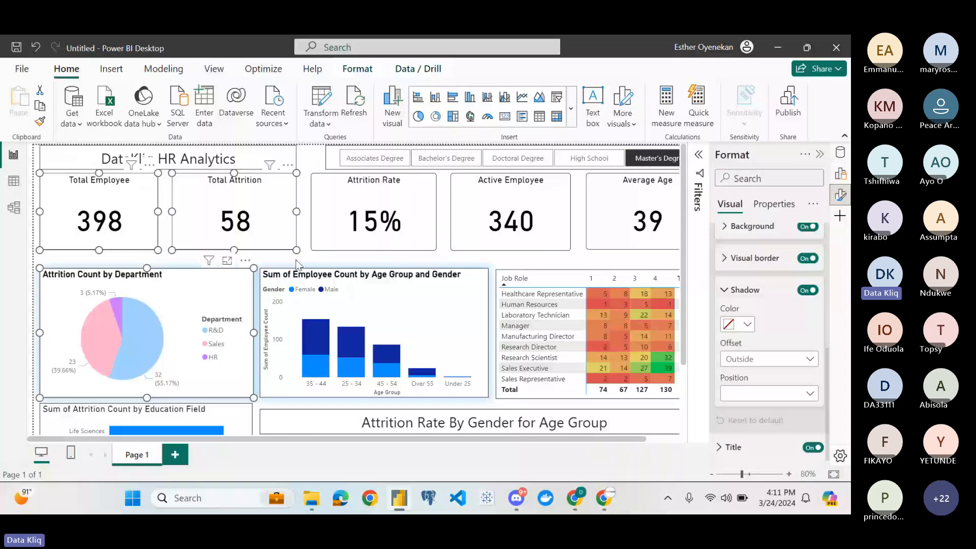
click(305, 261)
Select the employee count by age group and gender column chart and examine its Columns and Legend format settings
click(306, 273)
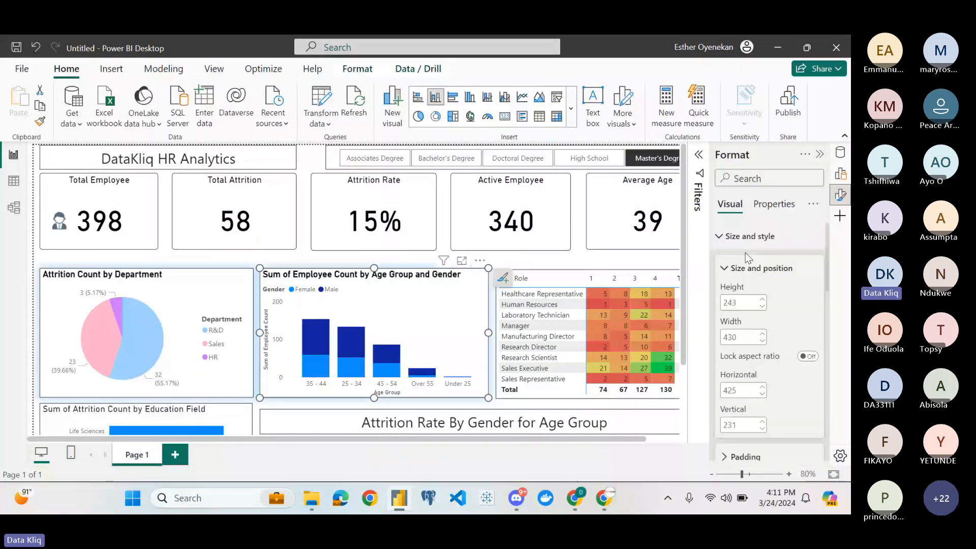
click(745, 243)
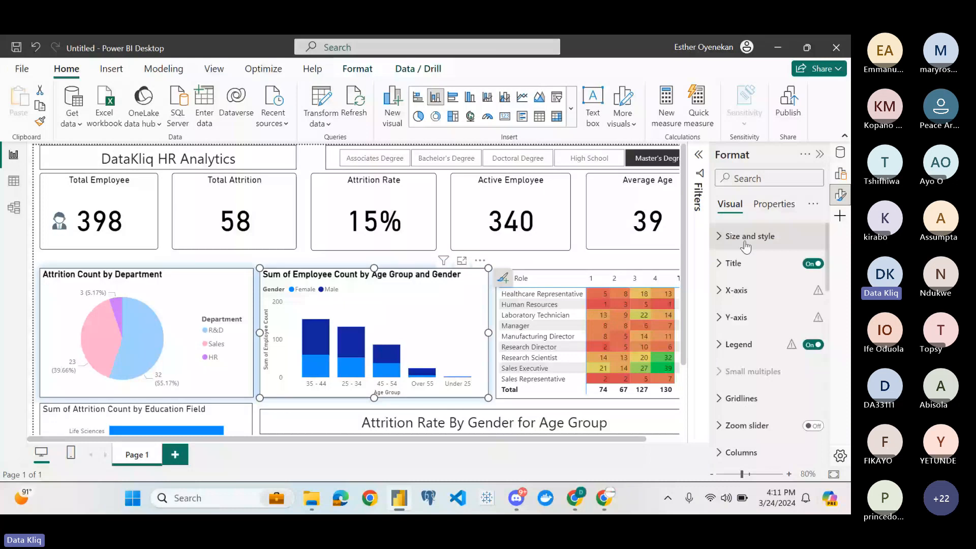
scroll(737, 285, down, 3)
click(727, 315)
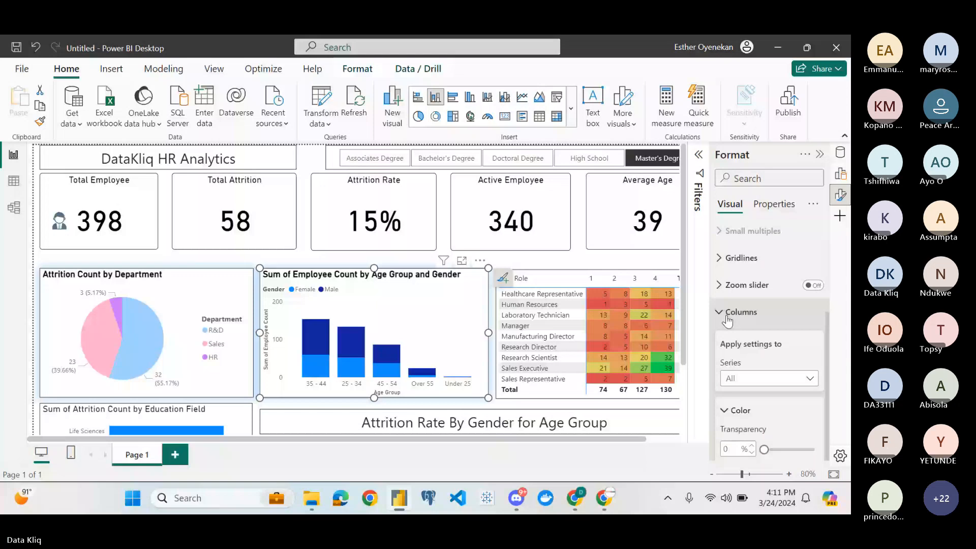
click(728, 314)
scroll(746, 362, up, 3)
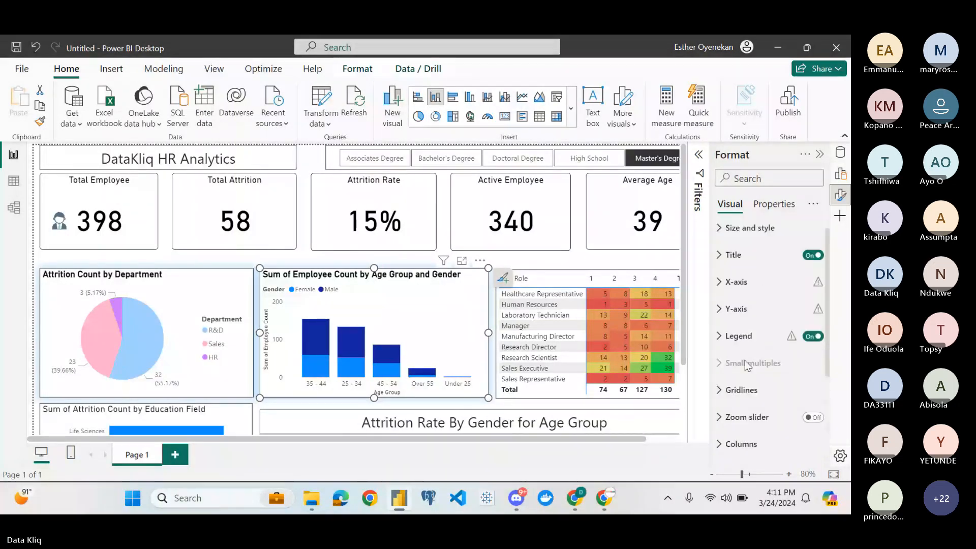
scroll(745, 362, up, 1)
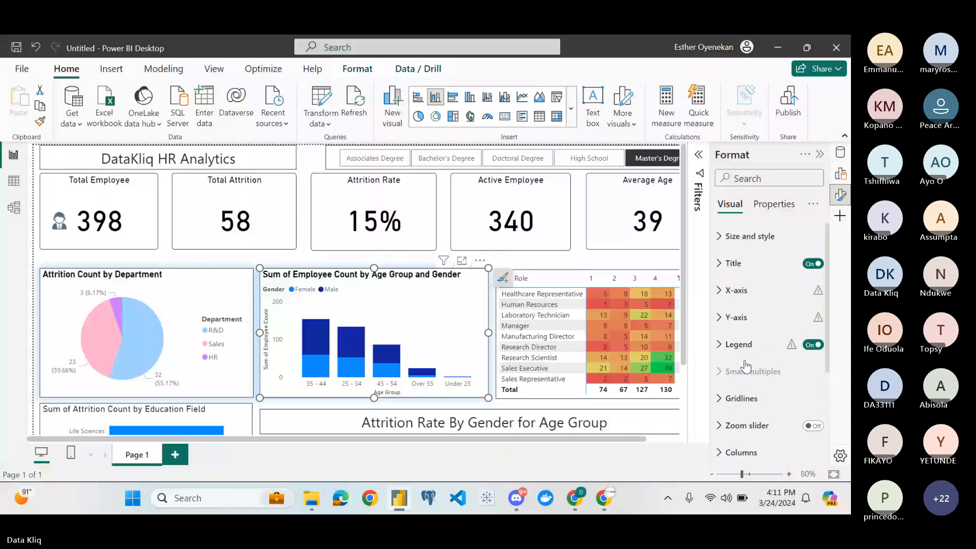
click(726, 344)
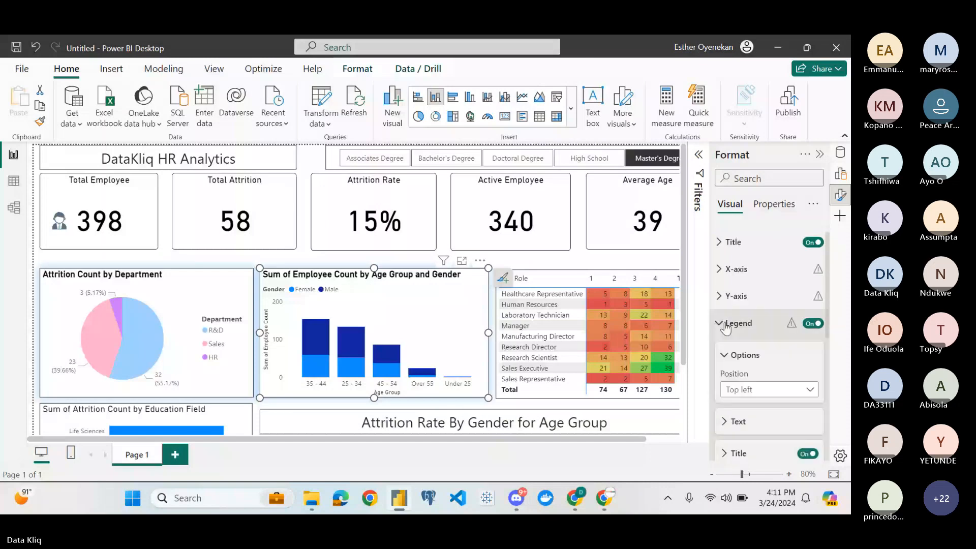
click(727, 326)
scroll(727, 287, down, 3)
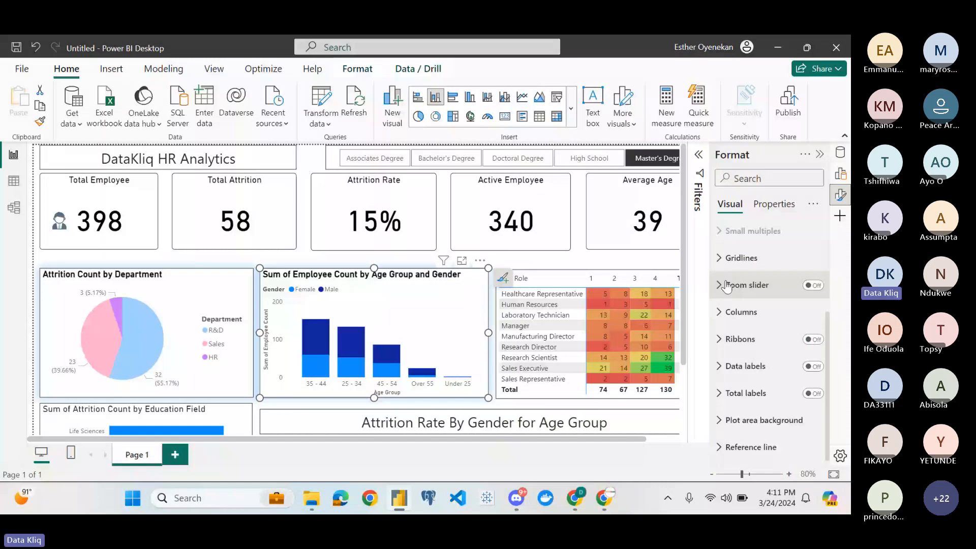
Examine the column chart's plot area background, Ribbons and Y-axis range and values settings
click(734, 422)
right_click(734, 426)
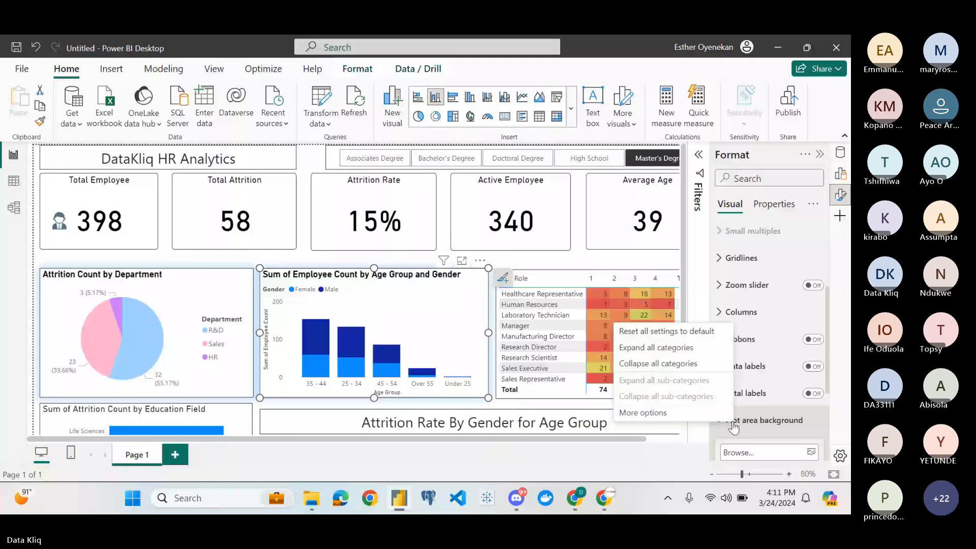
click(734, 340)
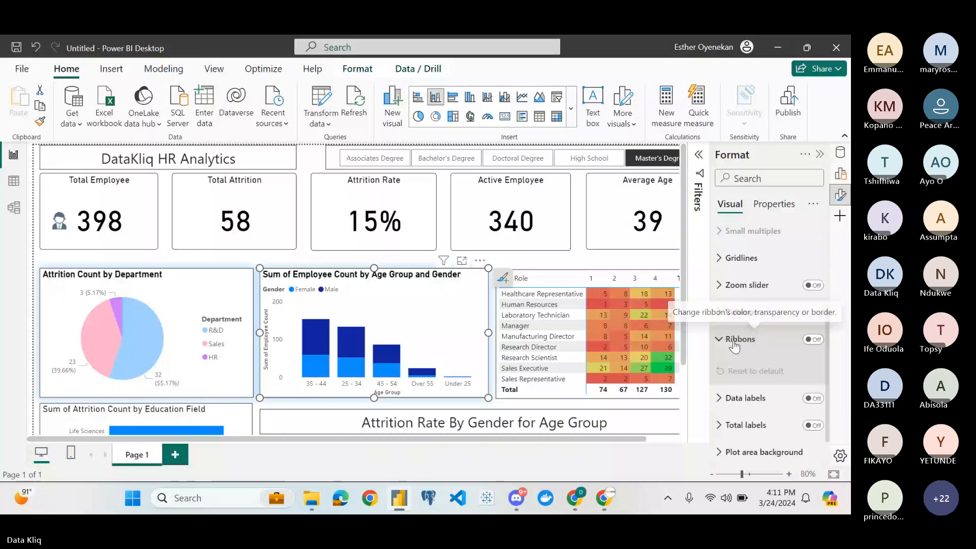
scroll(735, 347, up, 5)
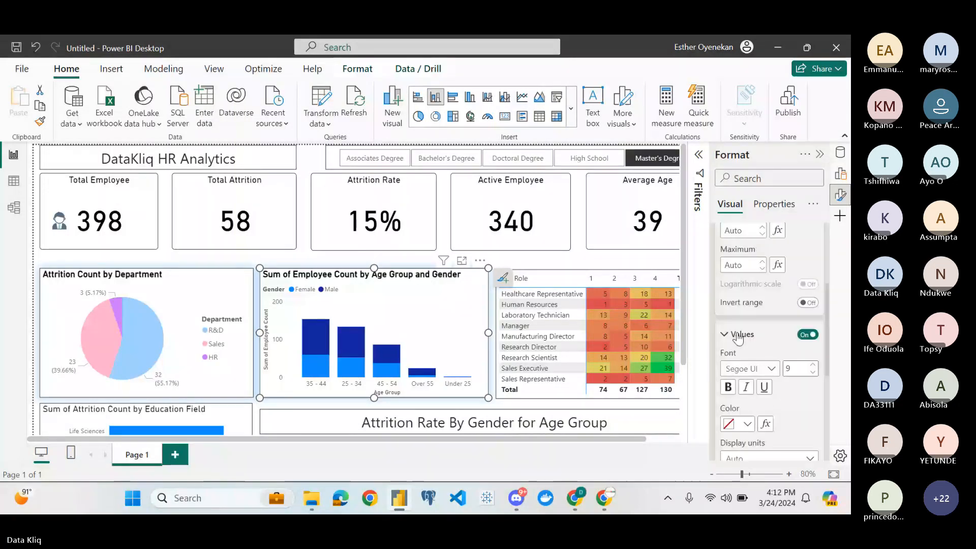
scroll(739, 339, down, 2)
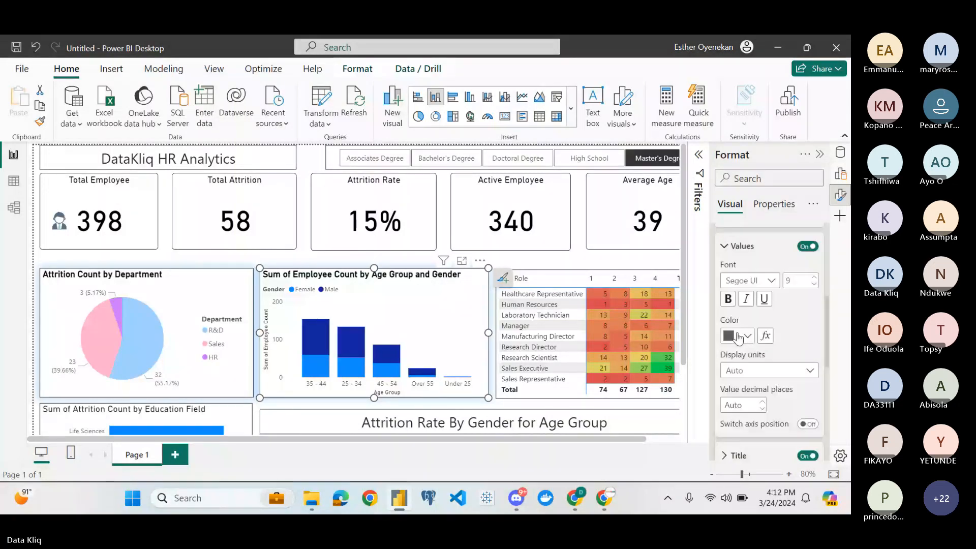
scroll(729, 313, up, 3)
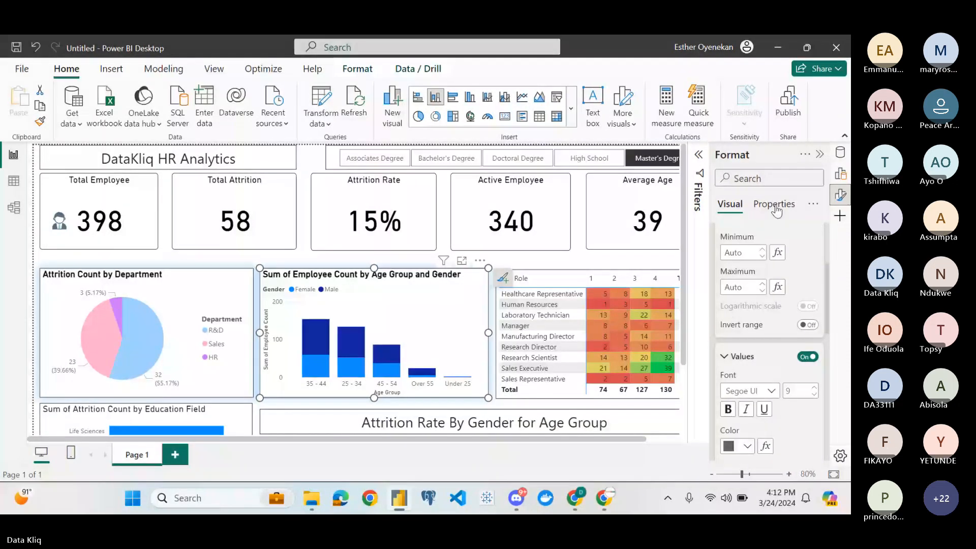
click(727, 208)
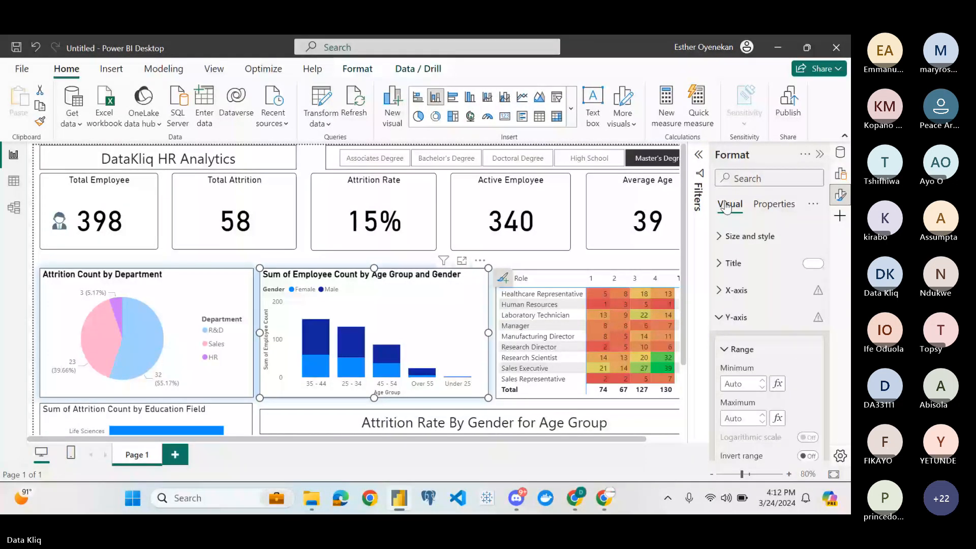
Review the column chart's size and style options, including background, border and shadow, and its title settings
click(728, 236)
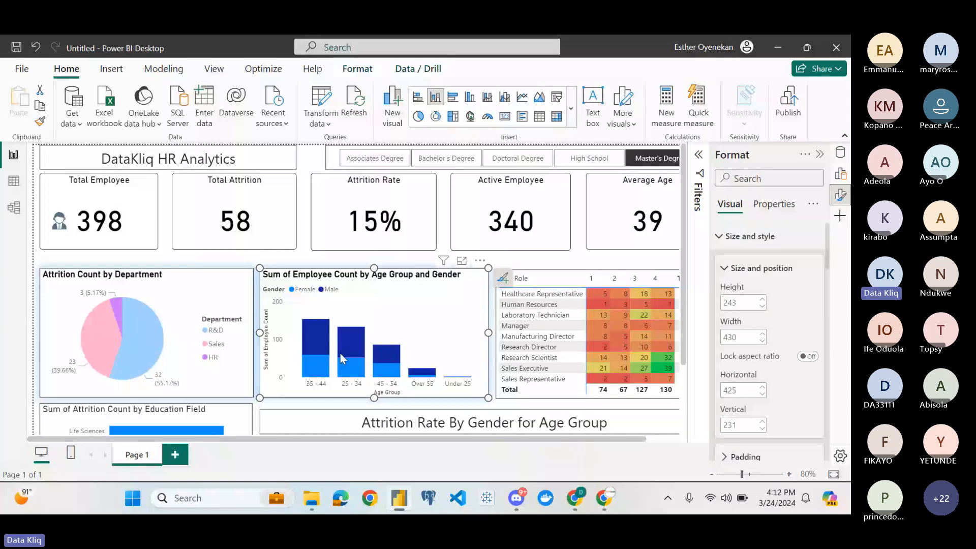
scroll(740, 366, down, 3)
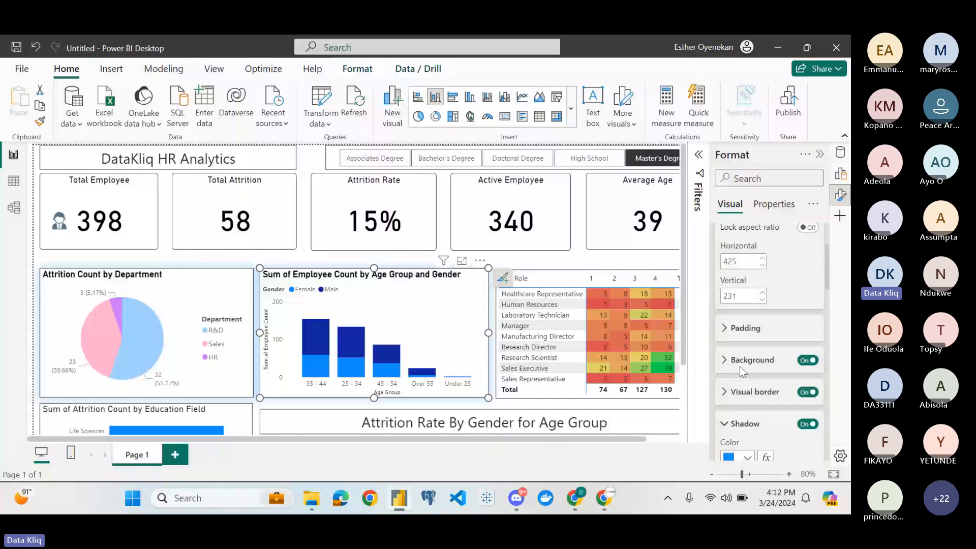
scroll(740, 366, down, 1)
scroll(742, 373, up, 1)
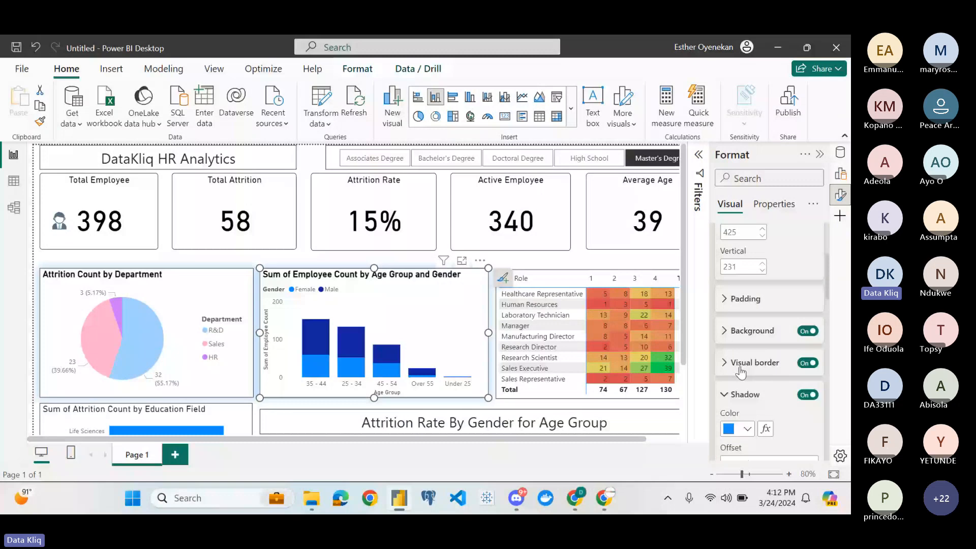
scroll(726, 250, up, 3)
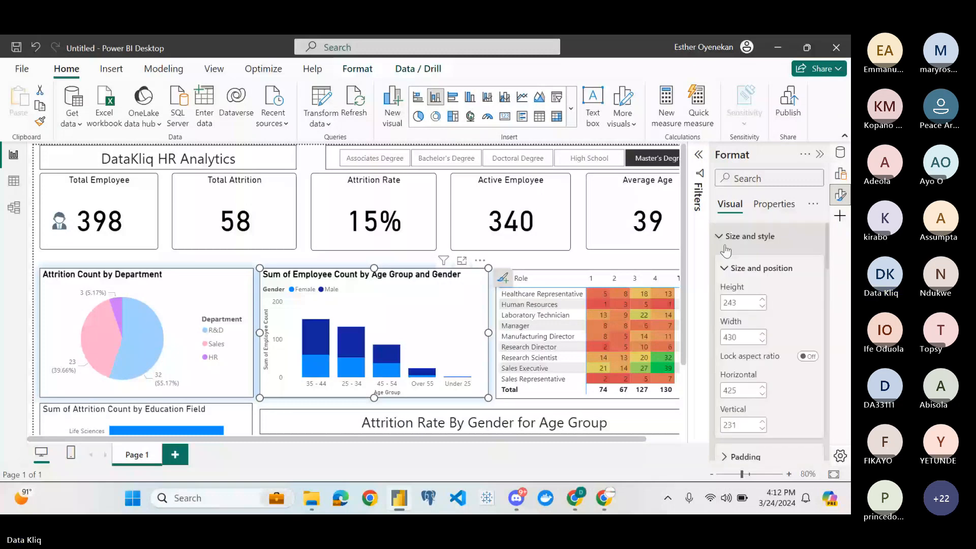
click(726, 250)
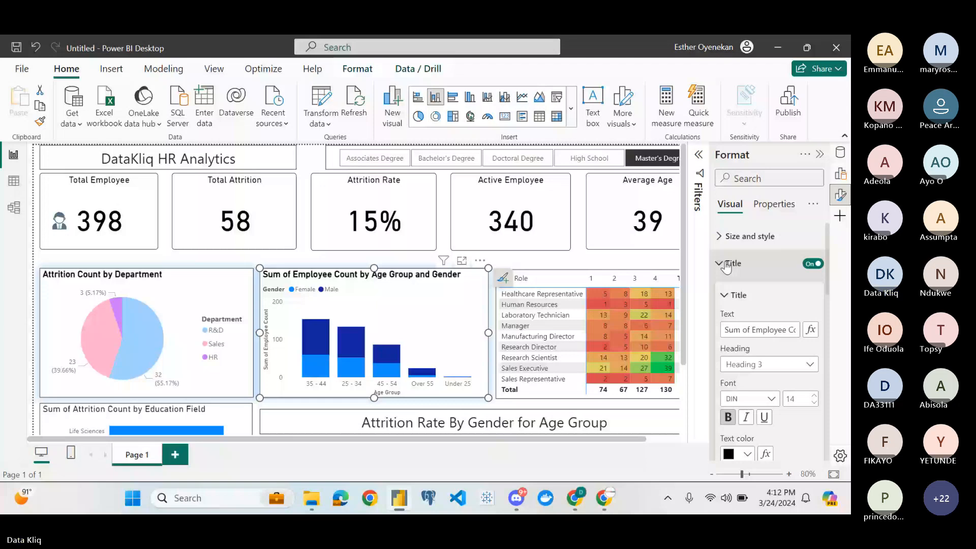
click(726, 265)
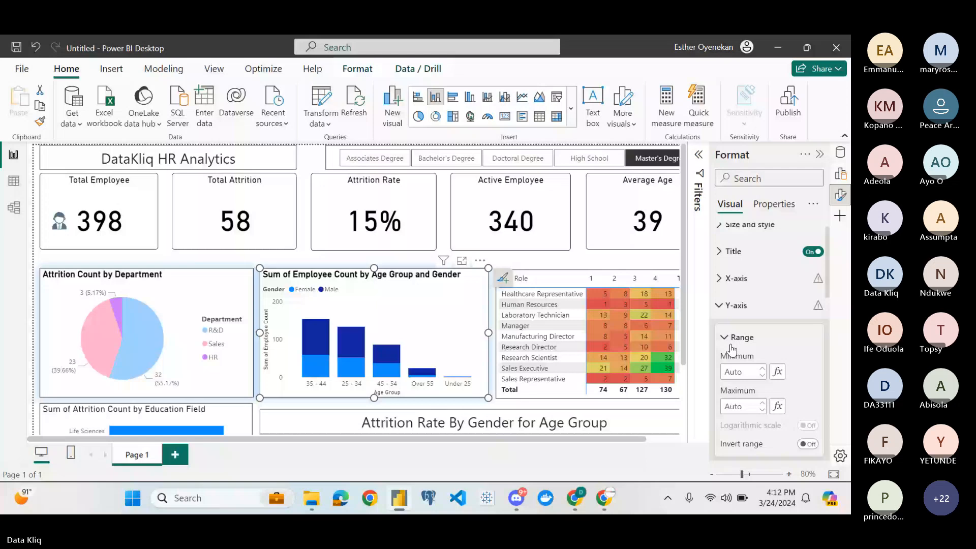
Look through the column chart's Y-axis title and display options and its Legend position, text and color options
scroll(732, 351, down, 4)
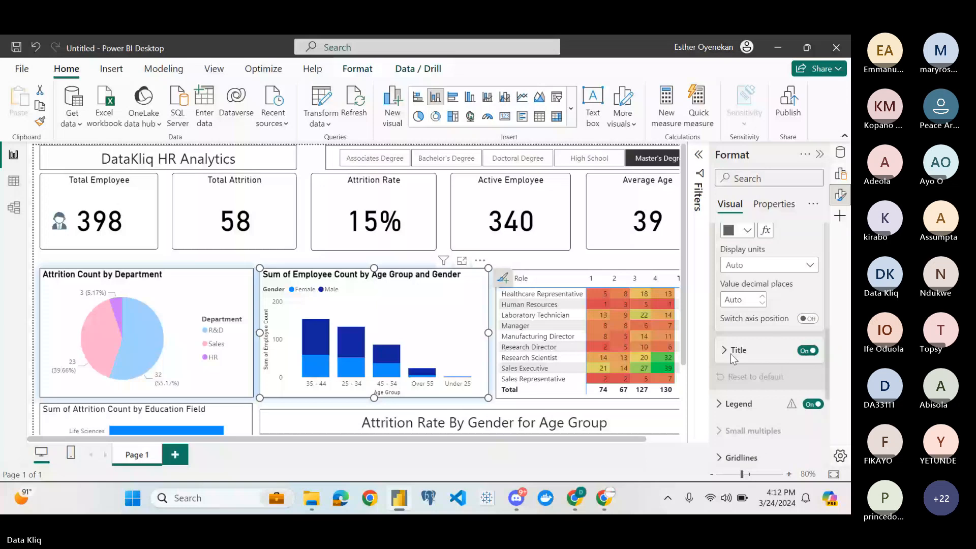
click(732, 404)
scroll(736, 321, down, 5)
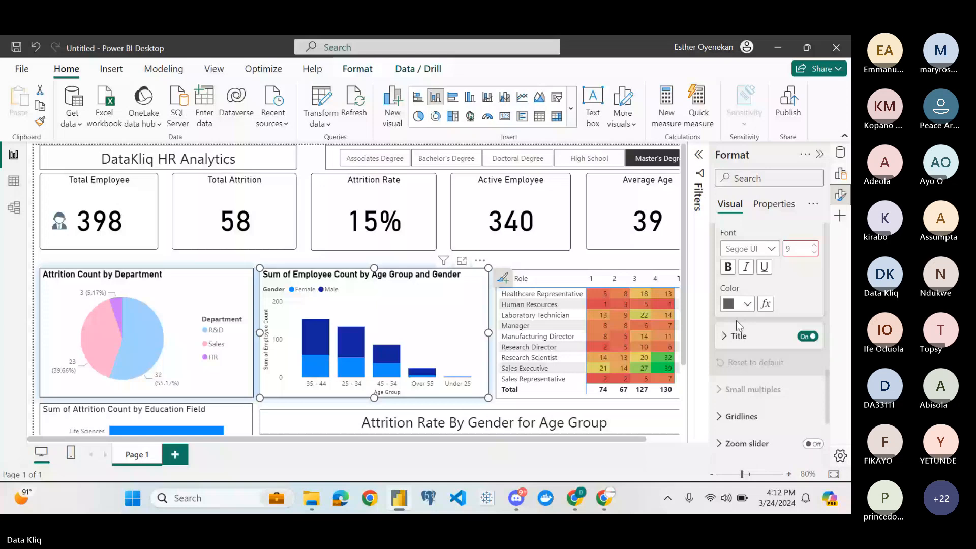
scroll(737, 326, down, 3)
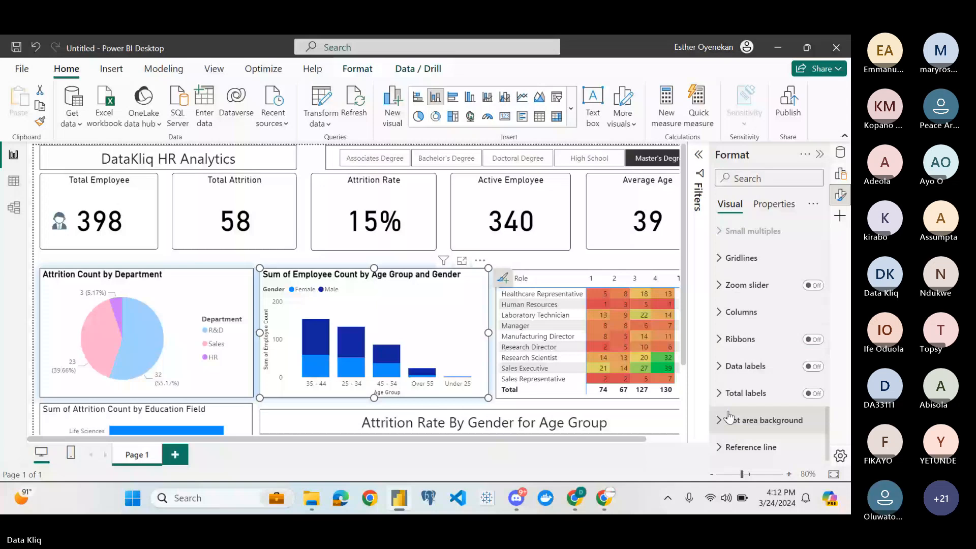
scroll(747, 356, up, 5)
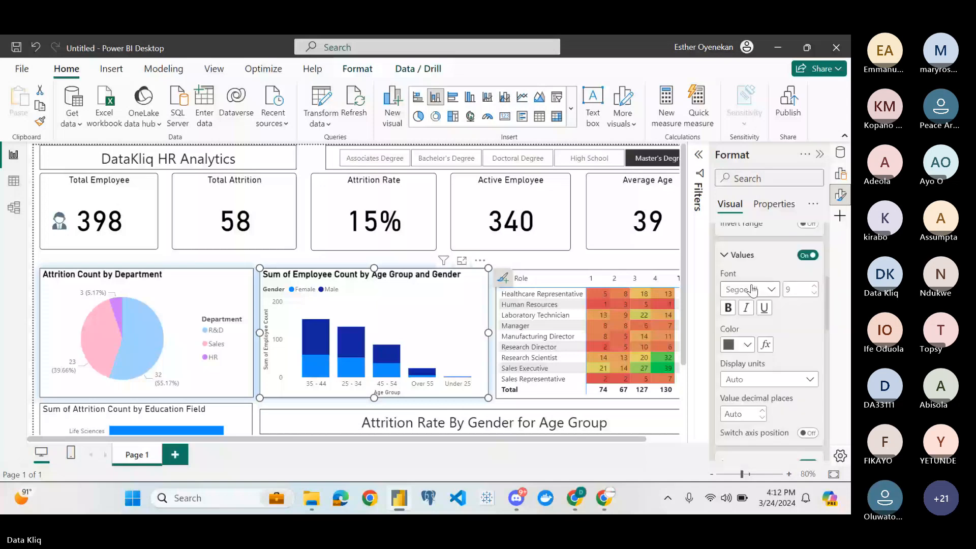
scroll(753, 290, up, 4)
click(730, 319)
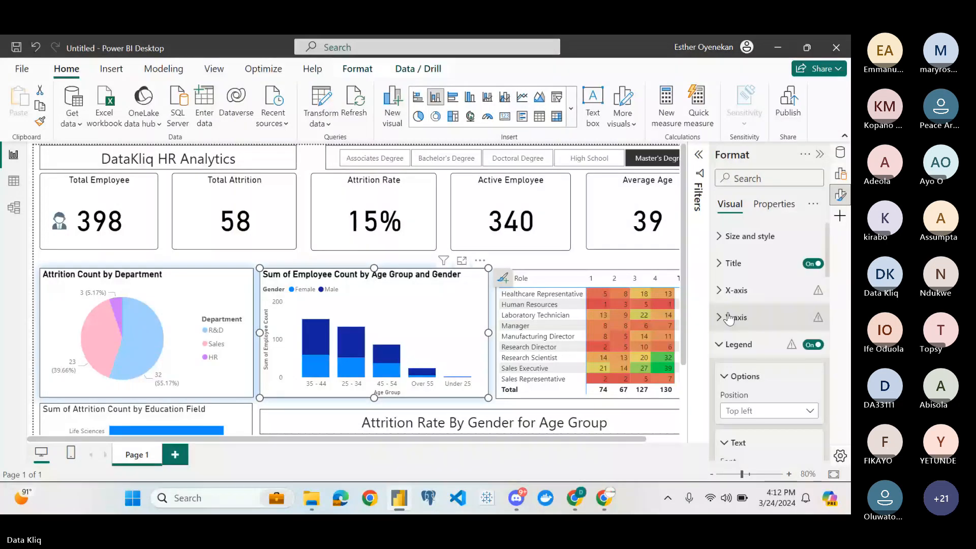
scroll(729, 319, down, 2)
scroll(729, 318, down, 3)
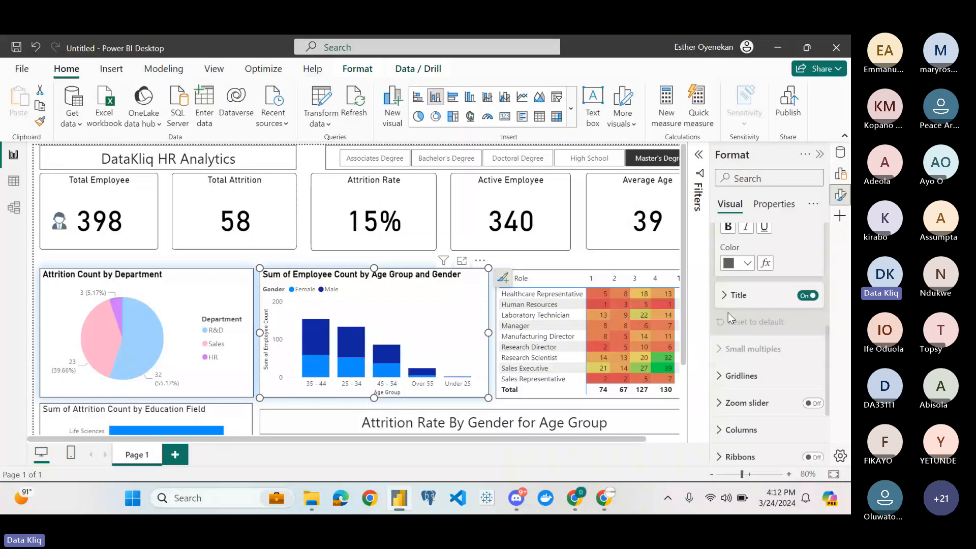
scroll(728, 316, up, 3)
scroll(730, 320, down, 4)
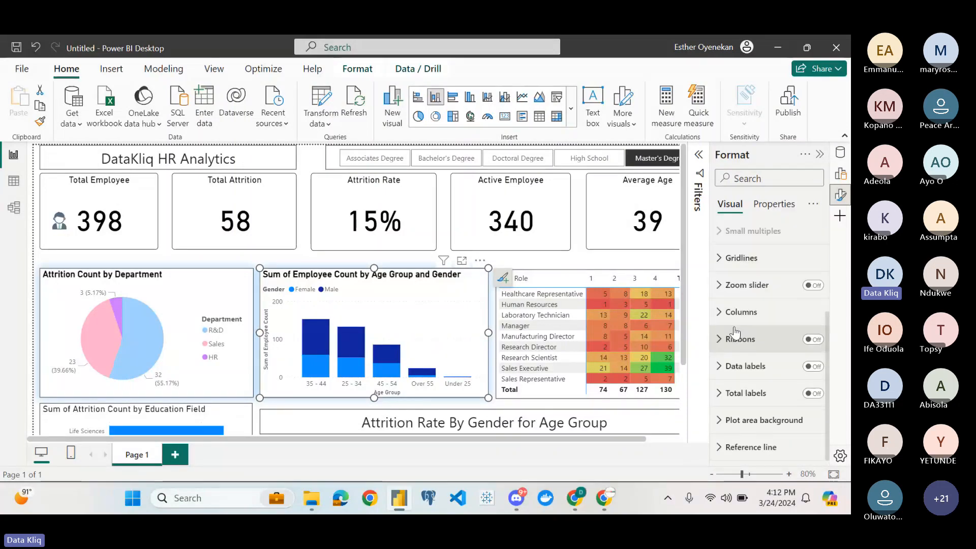
Inspect the color, border and layout options for all series of the column chart's columns
click(737, 312)
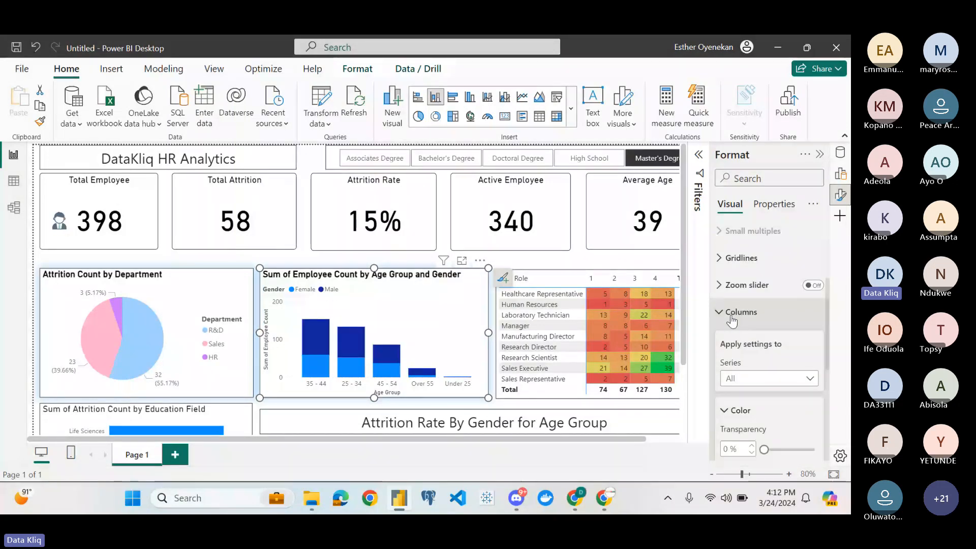
scroll(732, 320, down, 3)
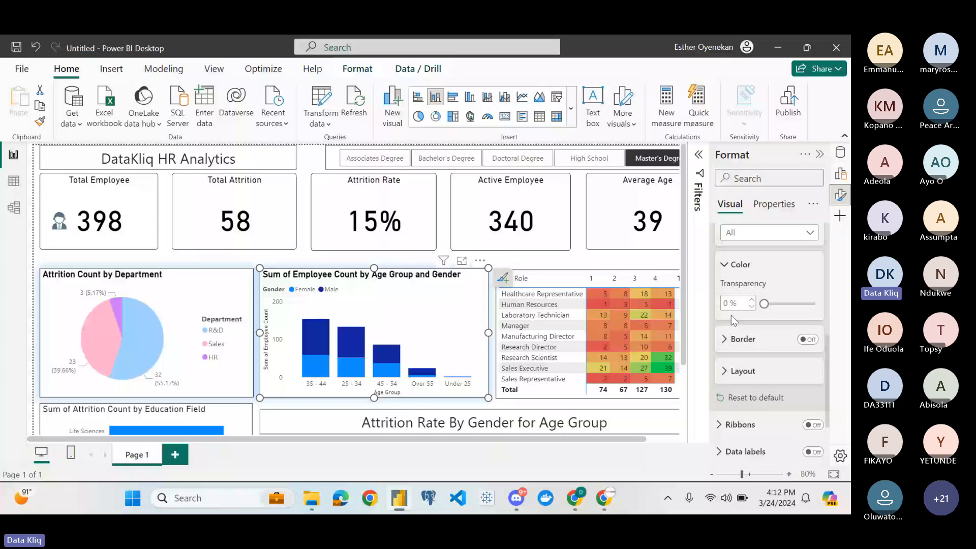
click(740, 339)
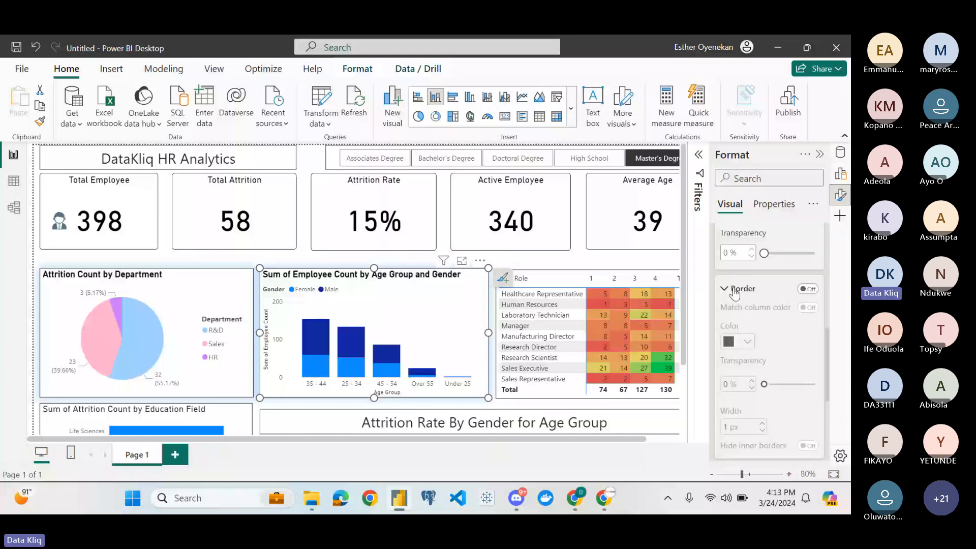
click(735, 291)
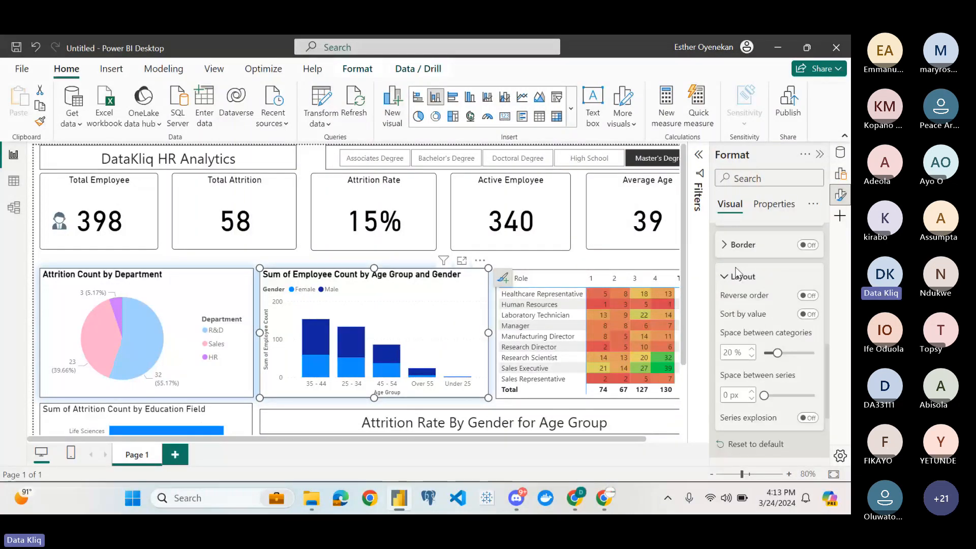
click(737, 276)
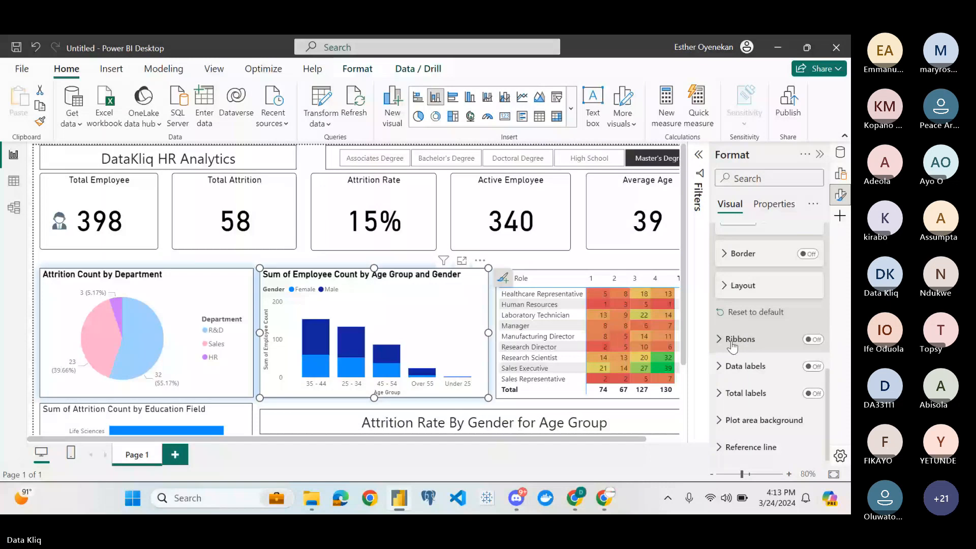
Check the column chart's title font and color options and its shadow color, offset and position
scroll(737, 359, up, 1)
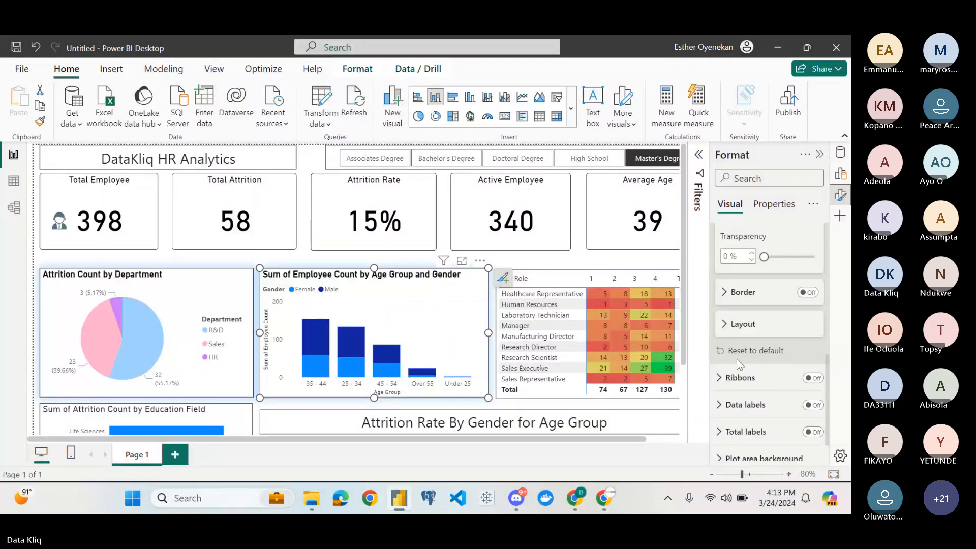
scroll(737, 359, up, 7)
click(730, 267)
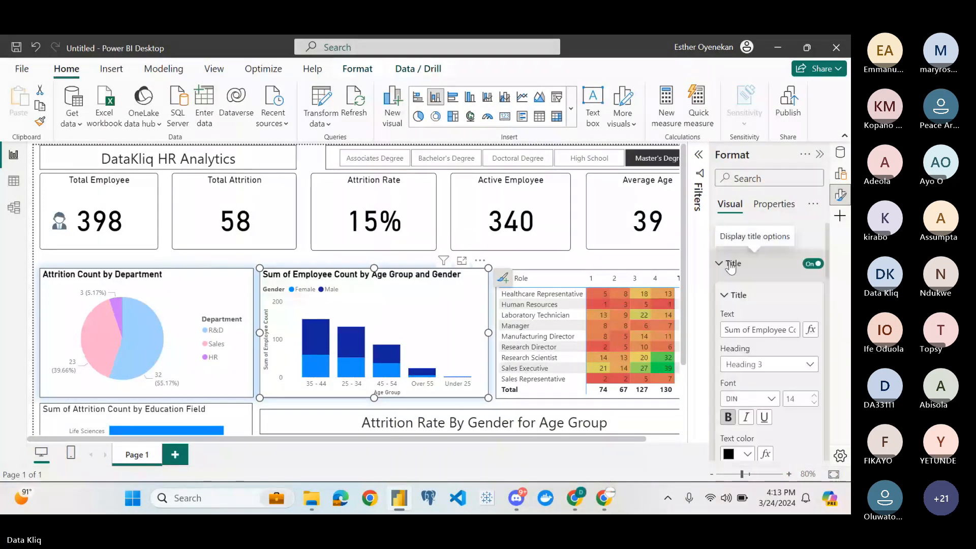
scroll(731, 267, down, 3)
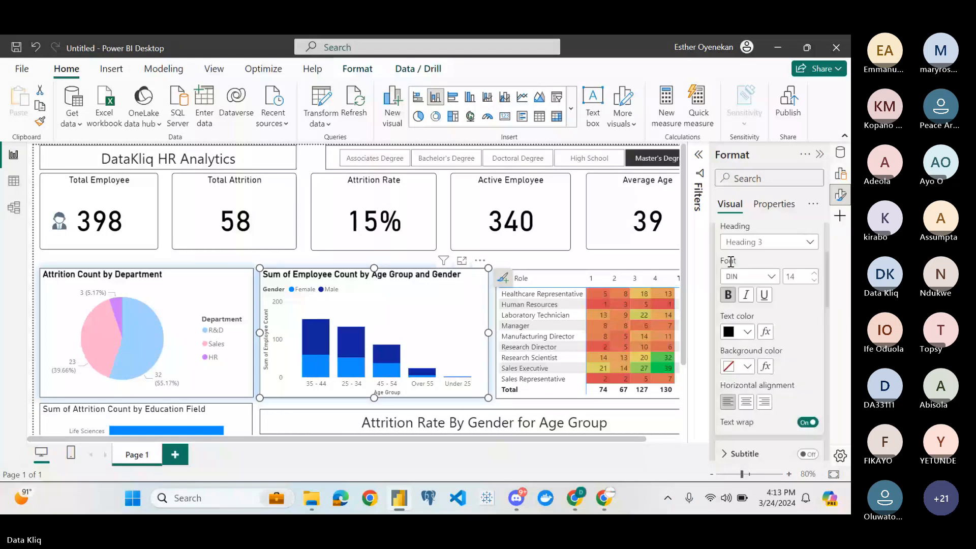
scroll(733, 302, down, 5)
scroll(734, 302, down, 3)
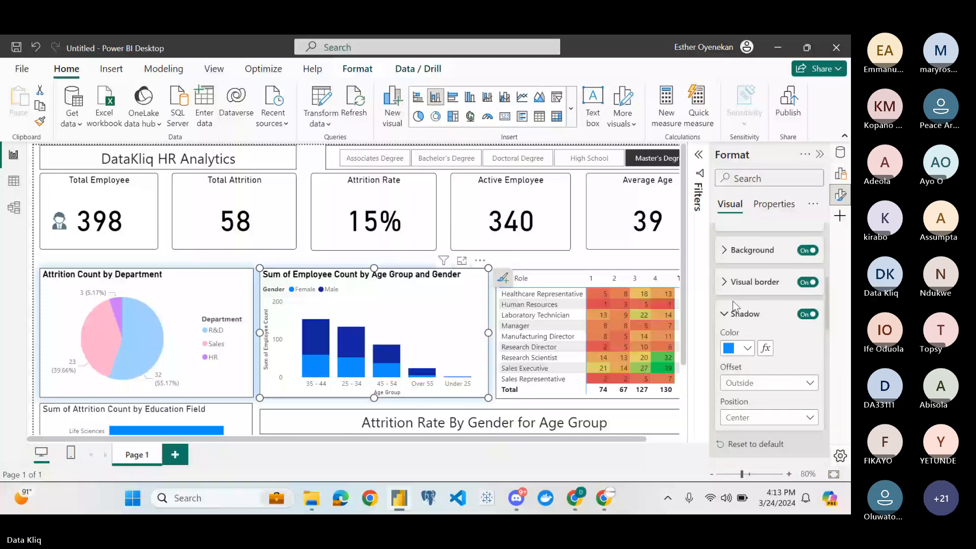
Check the column chart's visual border, background and padding options
scroll(734, 305, up, 1)
click(732, 315)
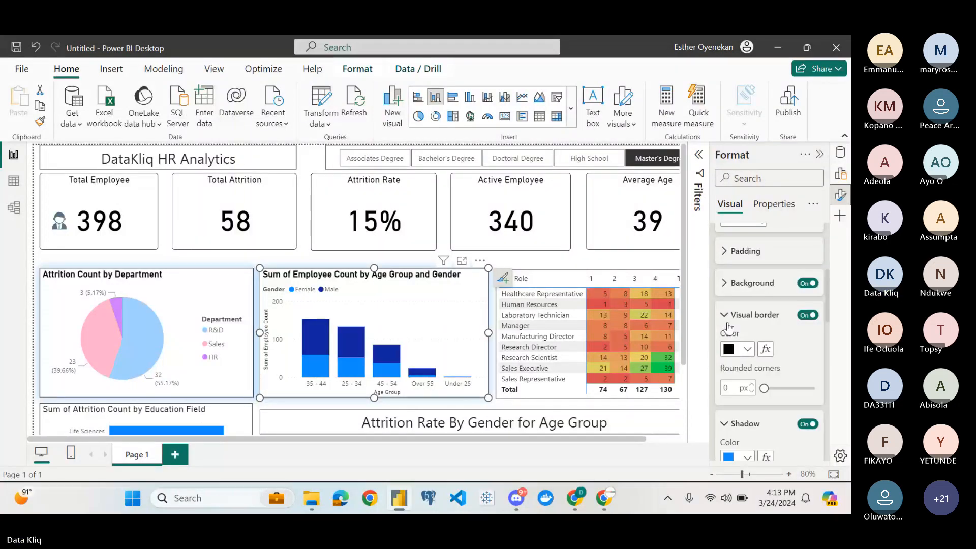
click(731, 315)
click(732, 284)
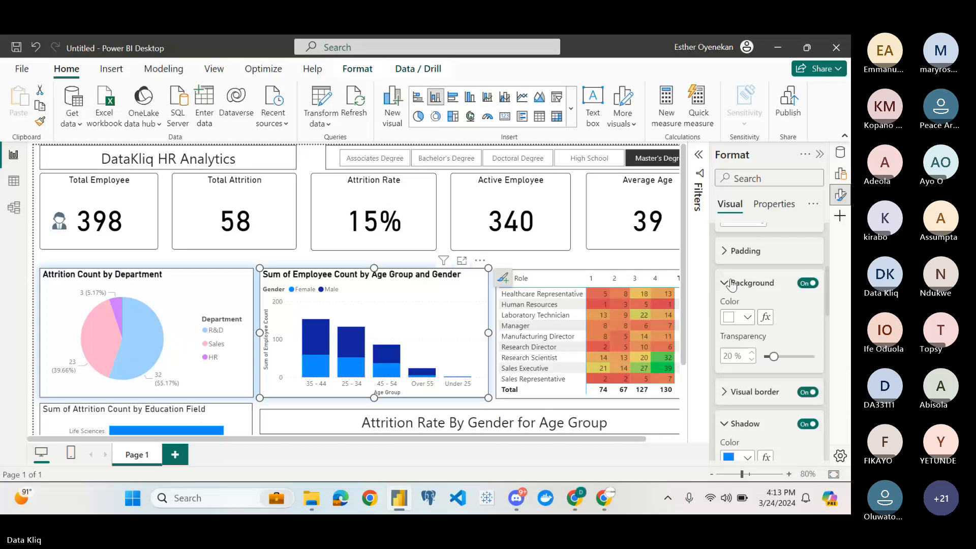
click(733, 284)
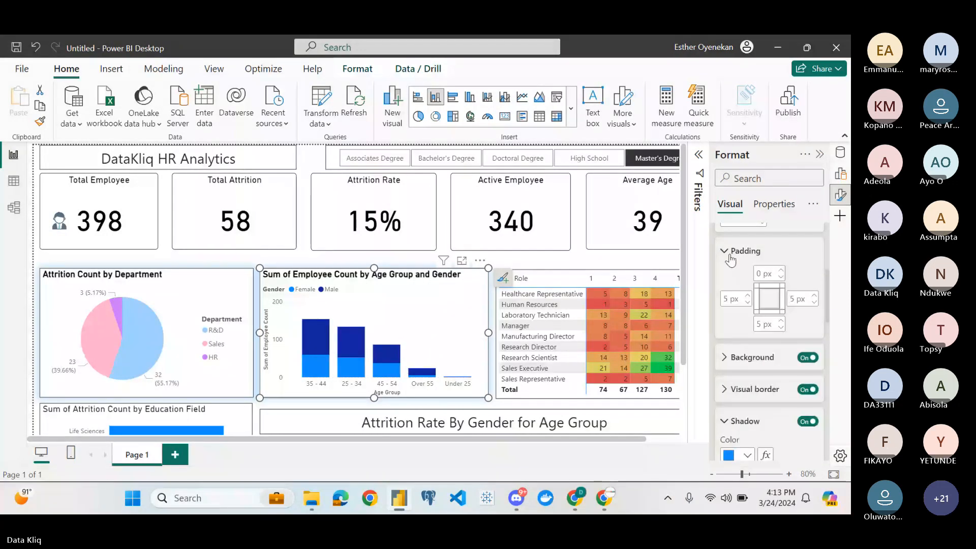
click(731, 254)
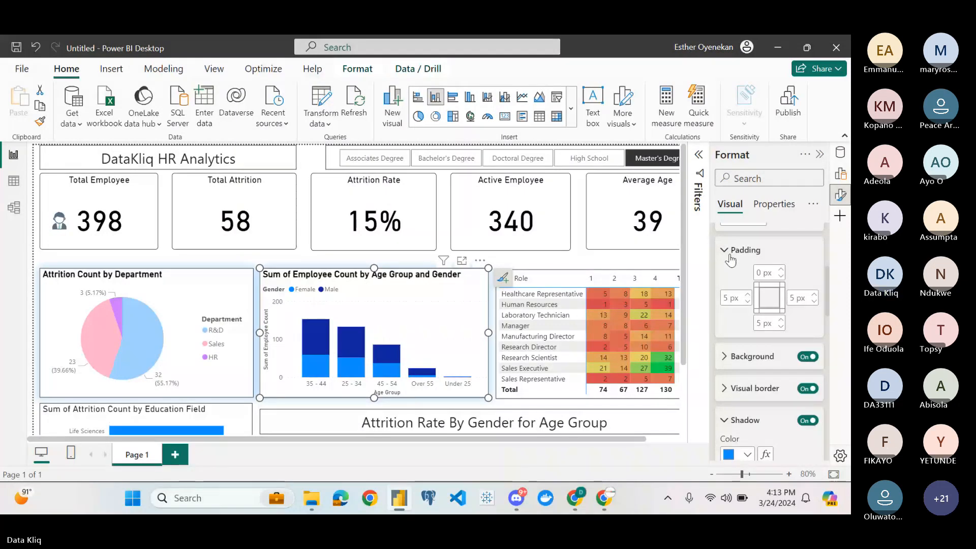
Look through the column chart's X-axis values and layout options and its Y-axis range settings
scroll(731, 260, down, 5)
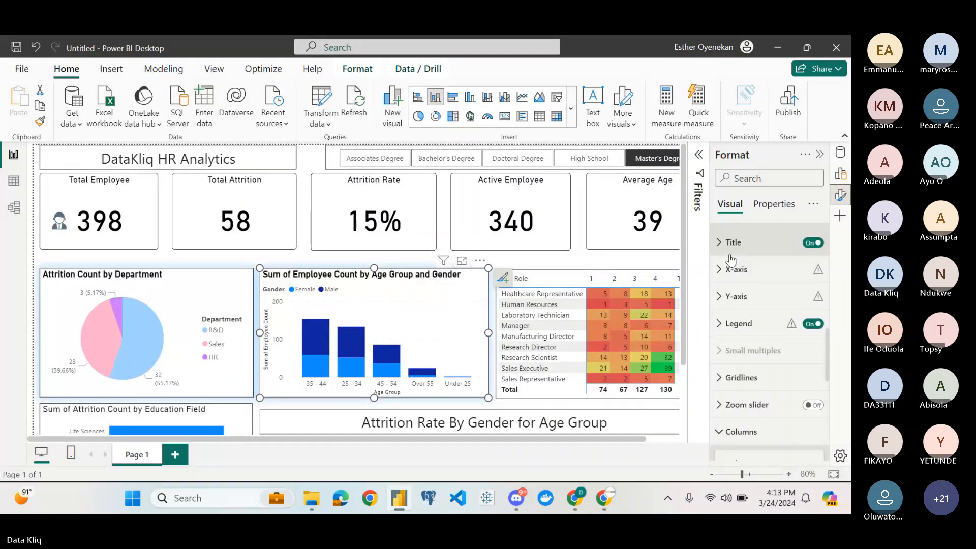
click(728, 268)
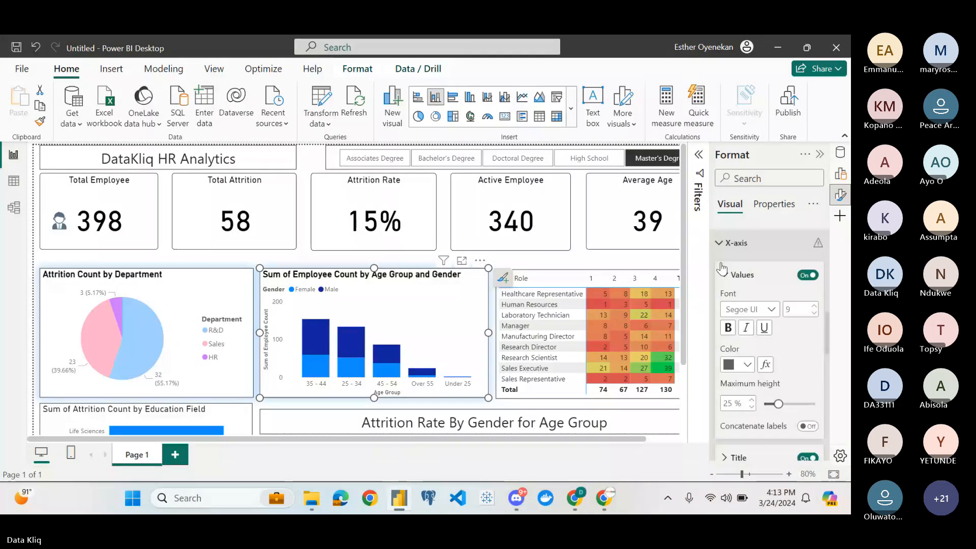
scroll(730, 389, down, 2)
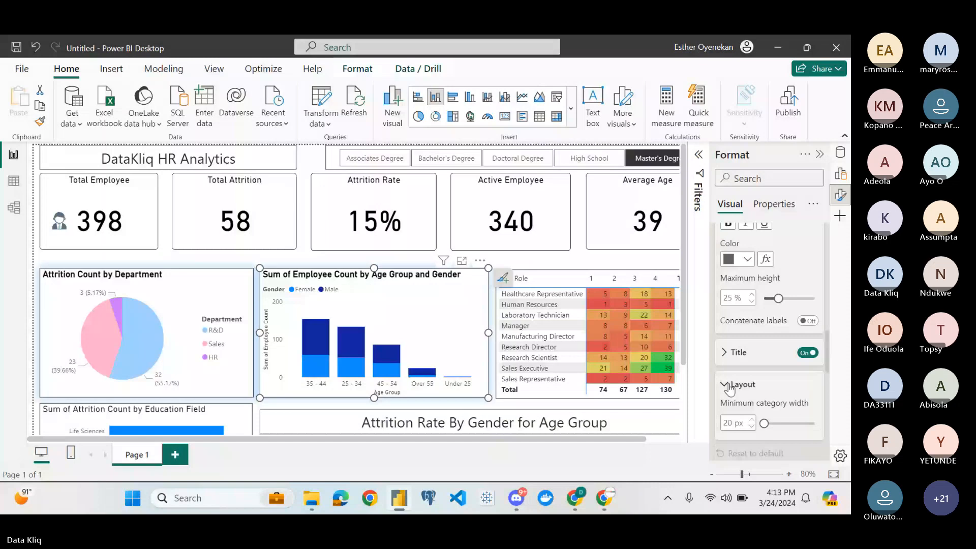
click(725, 385)
scroll(730, 381, down, 1)
click(729, 376)
scroll(730, 356, down, 2)
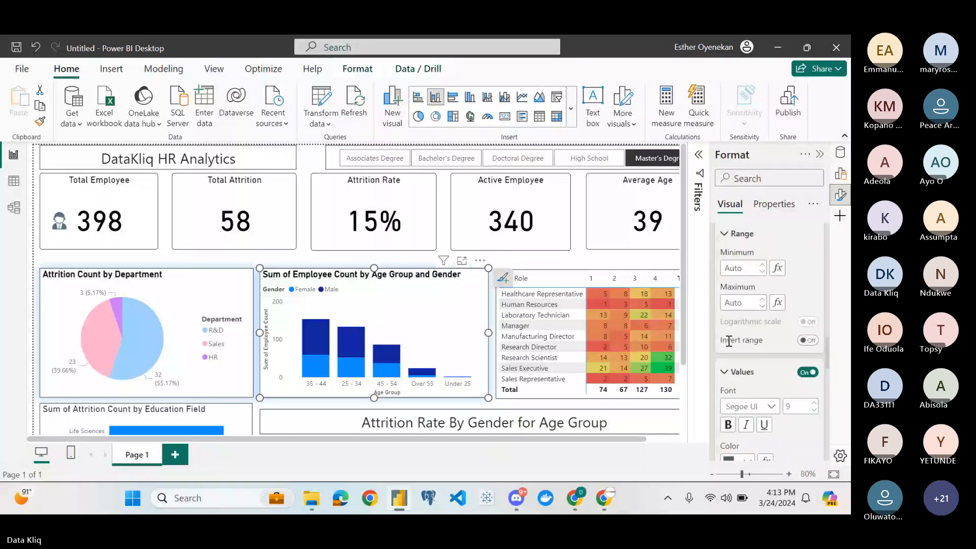
Check which series the column chart's Columns formatting can be applied to
scroll(730, 341, down, 5)
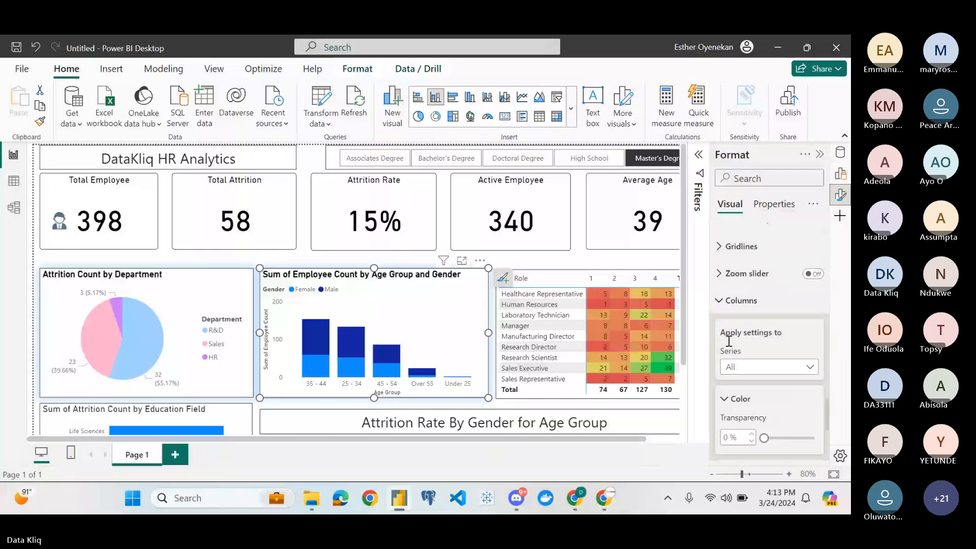
scroll(729, 341, down, 1)
click(737, 317)
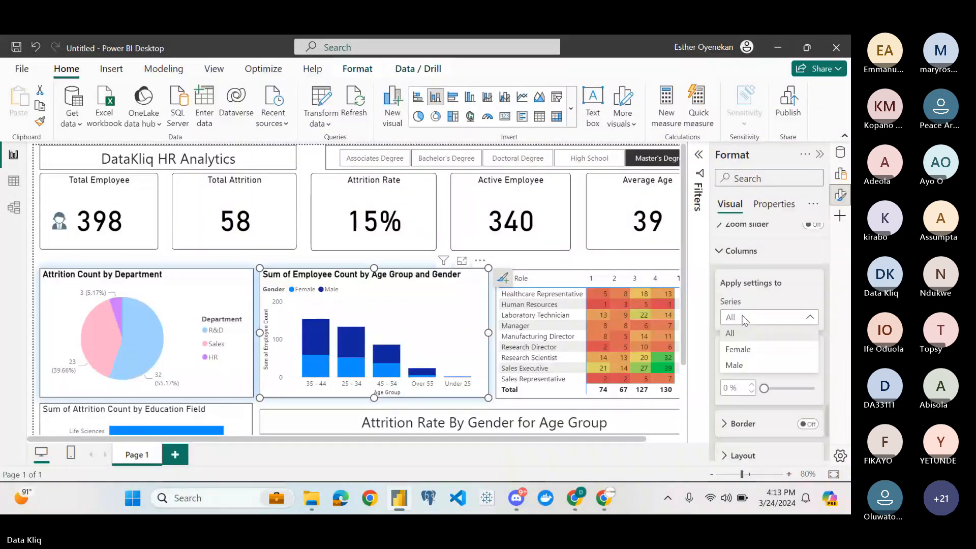
click(745, 335)
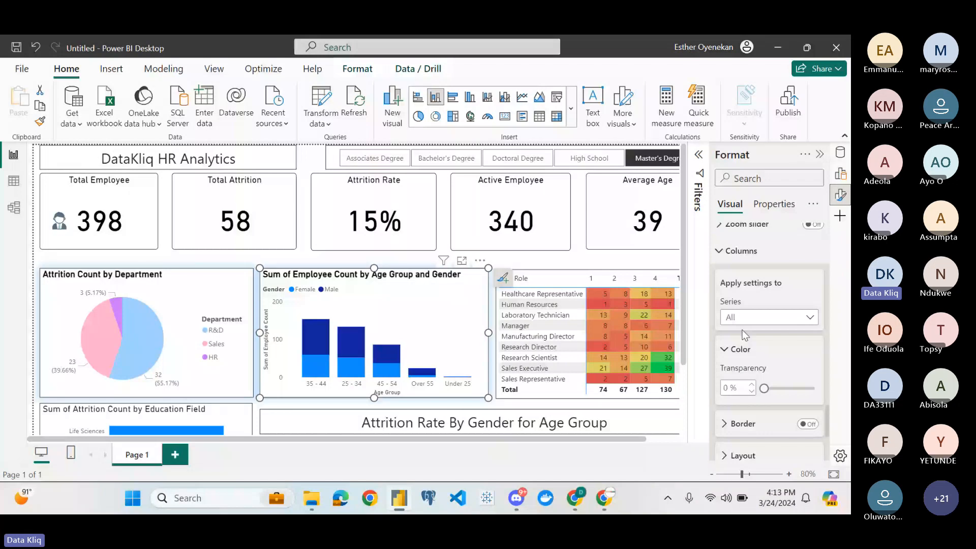
click(748, 318)
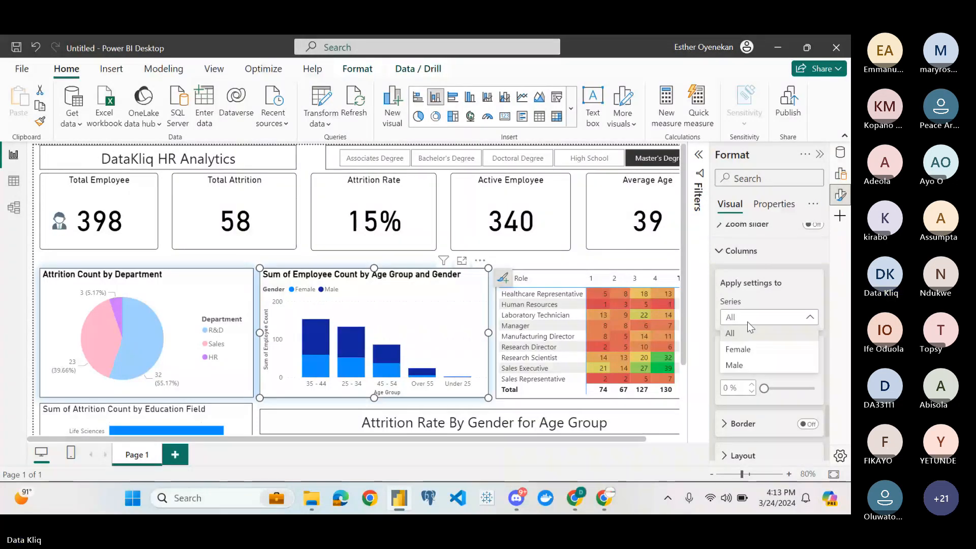
click(748, 322)
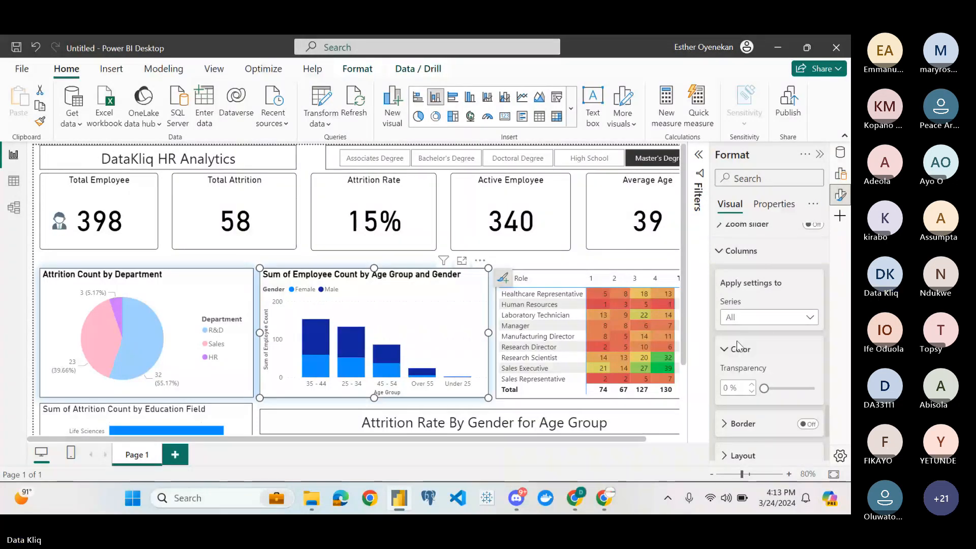
Set the Female series of the age group and gender column chart to light pink
click(743, 318)
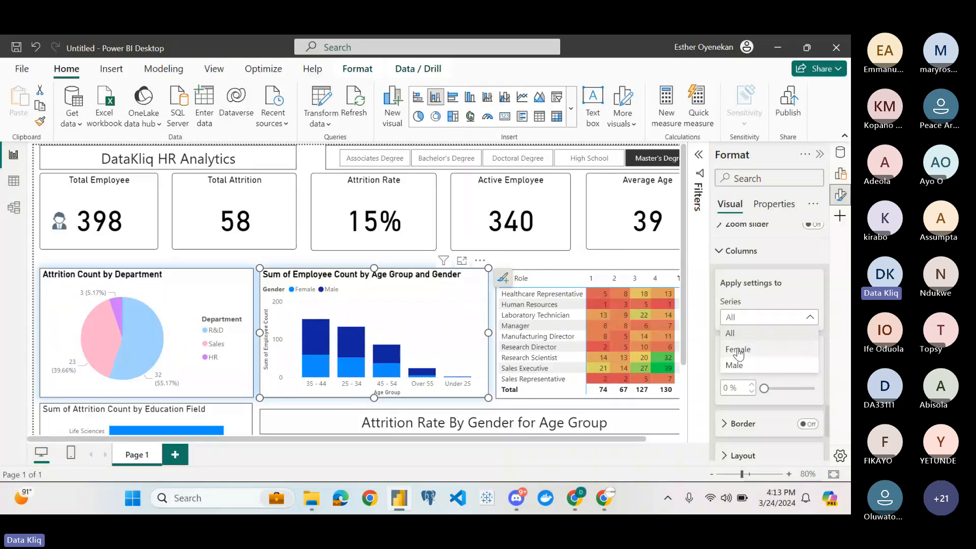
click(739, 351)
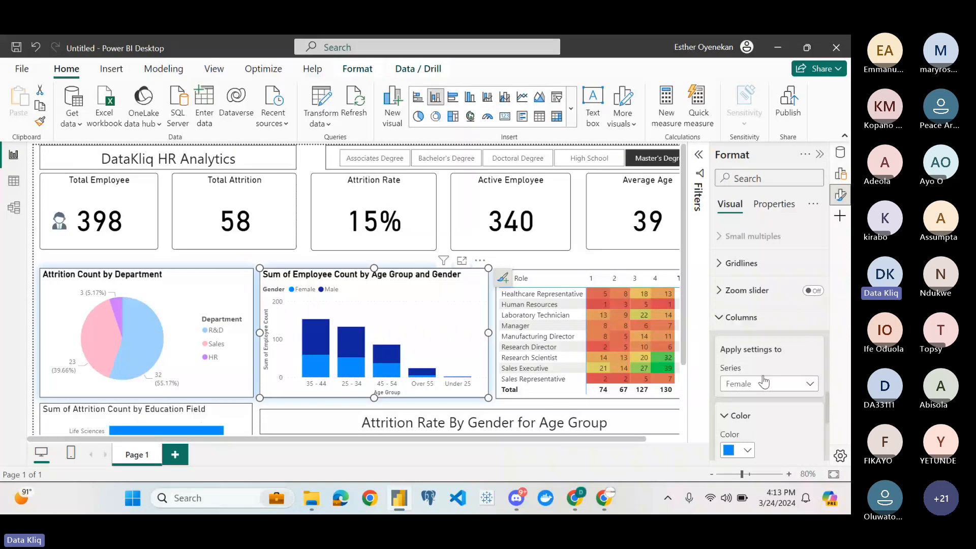
scroll(764, 382, down, 2)
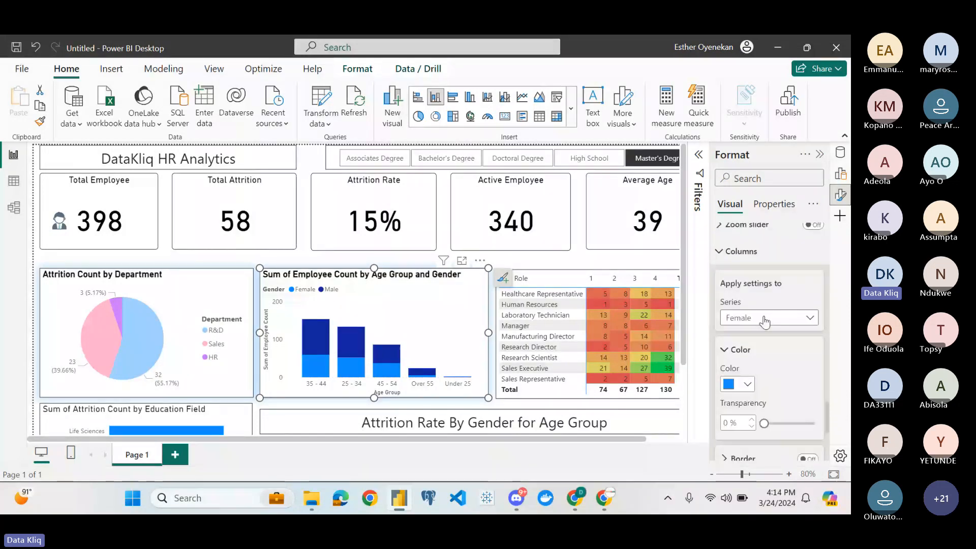
click(764, 317)
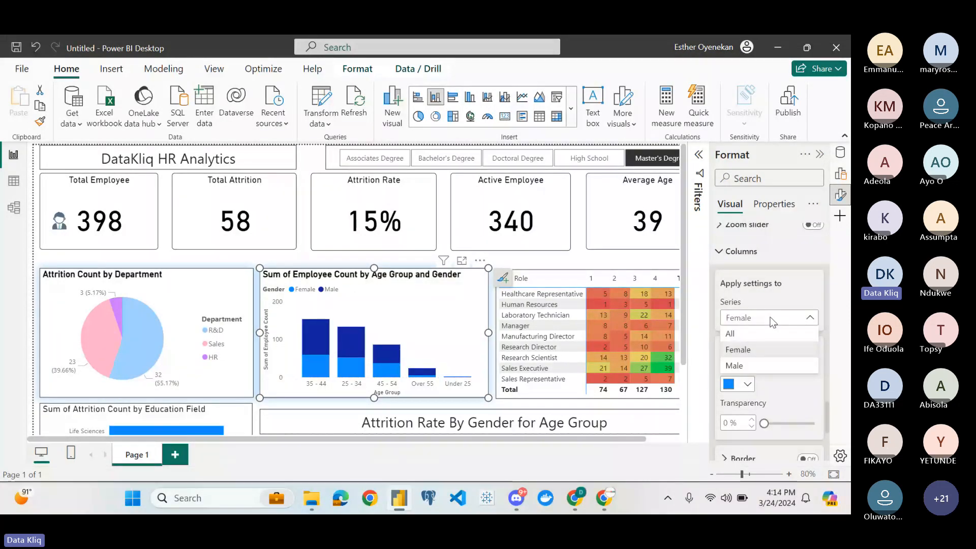
click(755, 350)
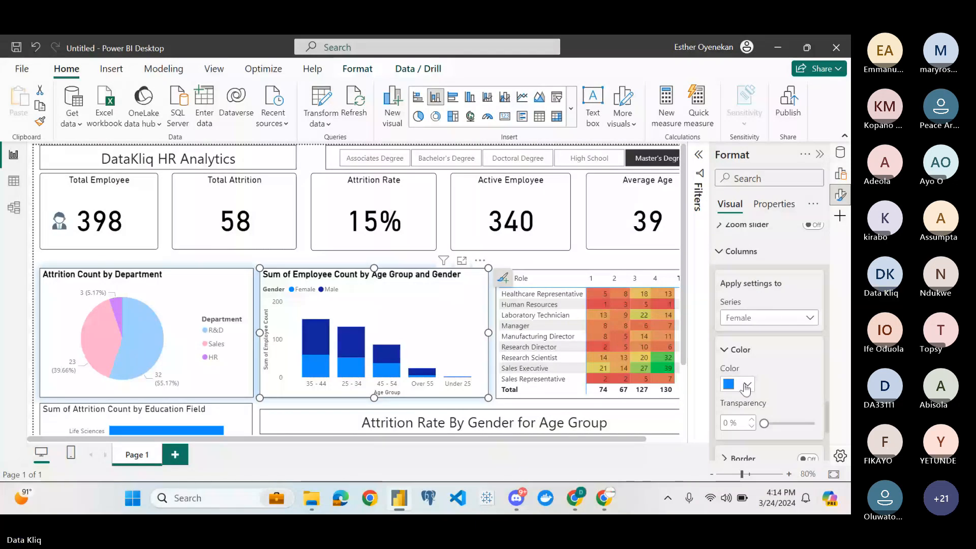
click(745, 388)
click(746, 331)
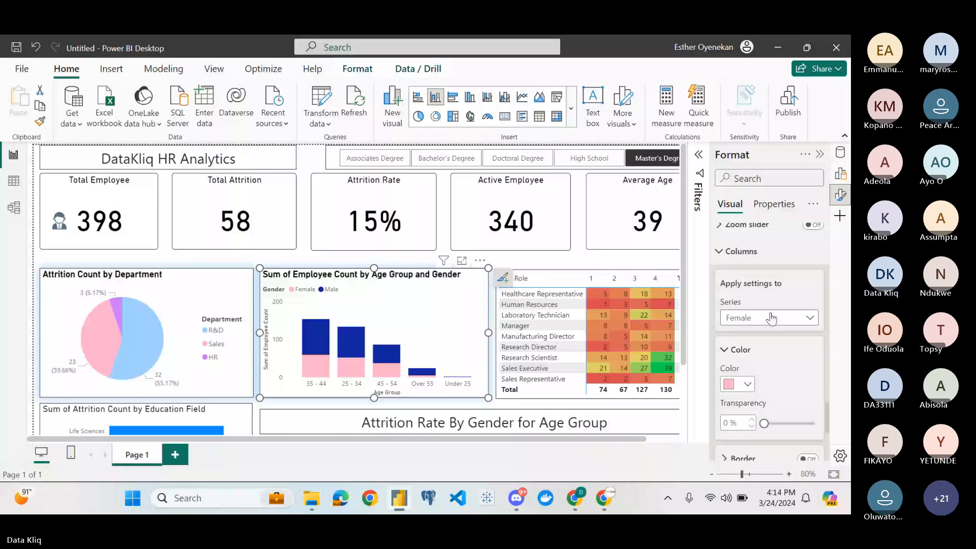
Set the Male series of the column chart to light blue and collapse the formatting options
click(771, 318)
click(760, 351)
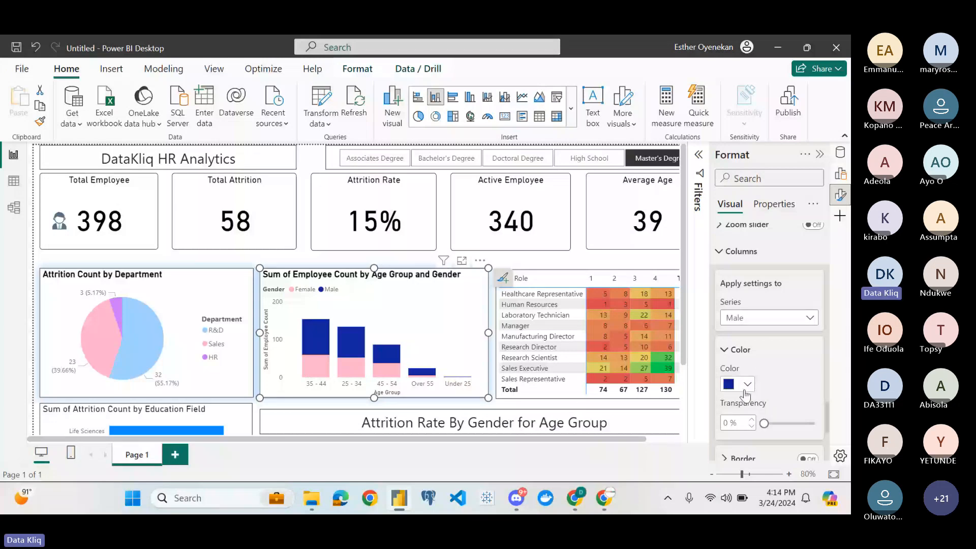
click(747, 386)
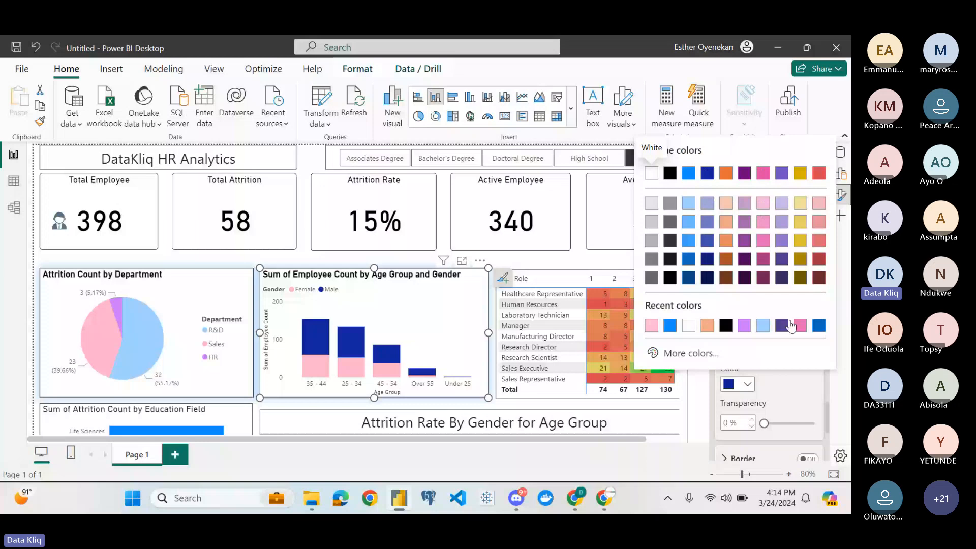
click(762, 328)
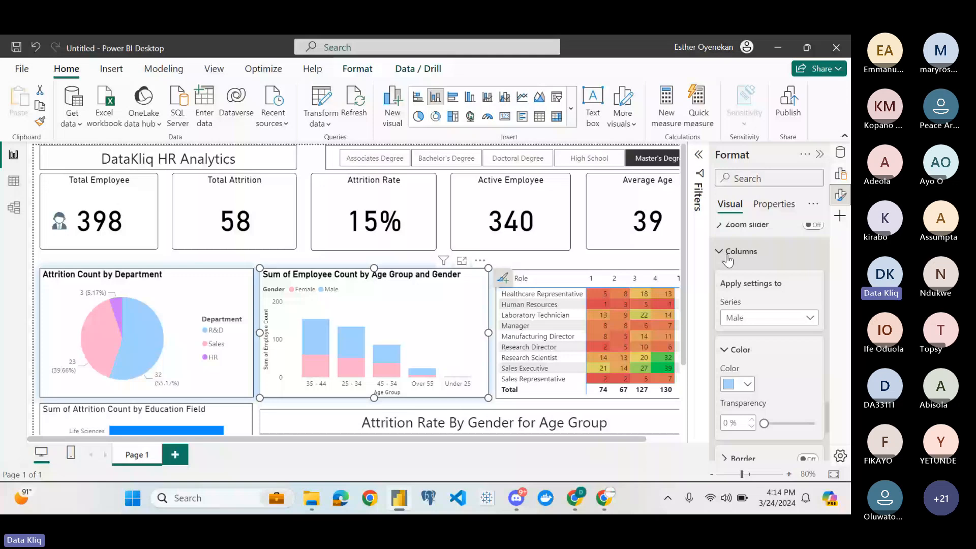
click(819, 154)
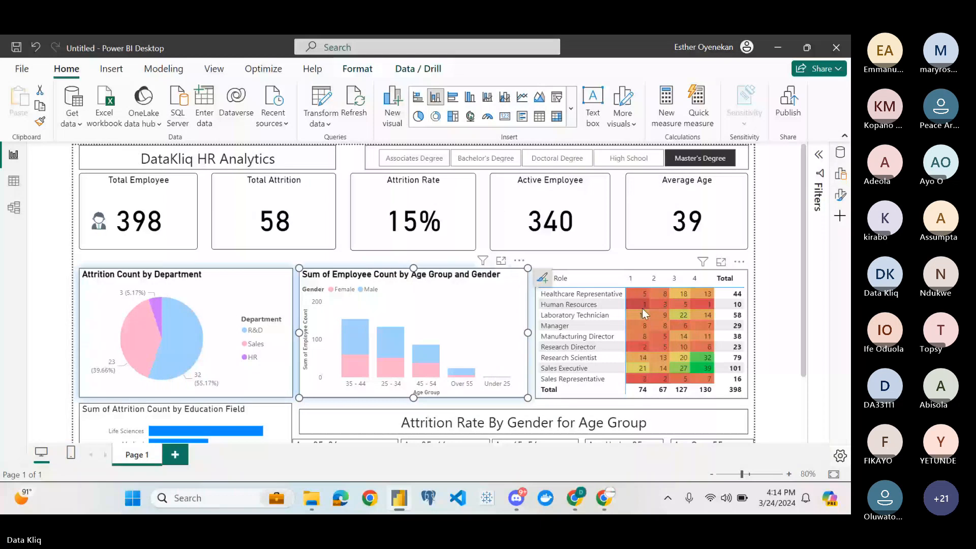
Open the conditional formatting of the Job Role matrix's cell background color for the Sum of Employee Count series
scroll(642, 308, down, 1)
click(642, 309)
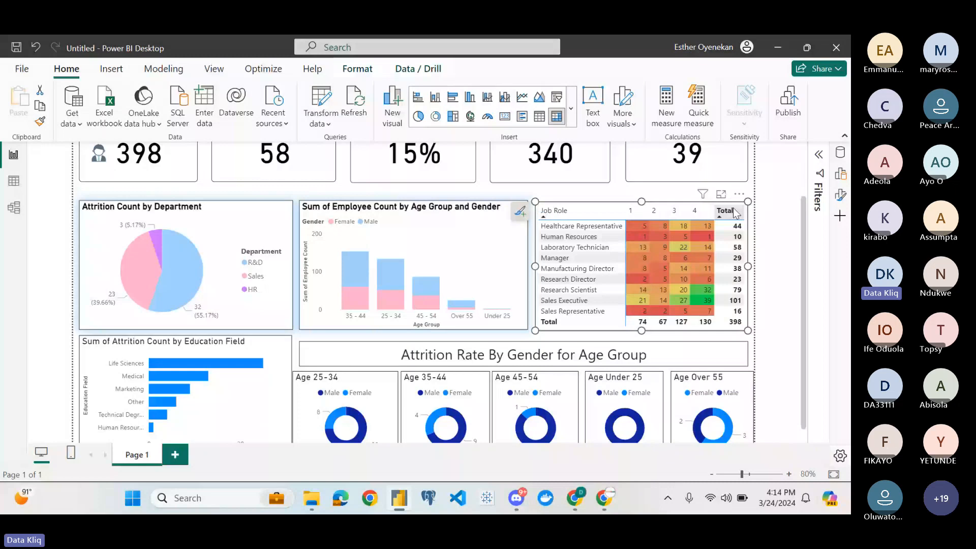
click(840, 195)
click(740, 395)
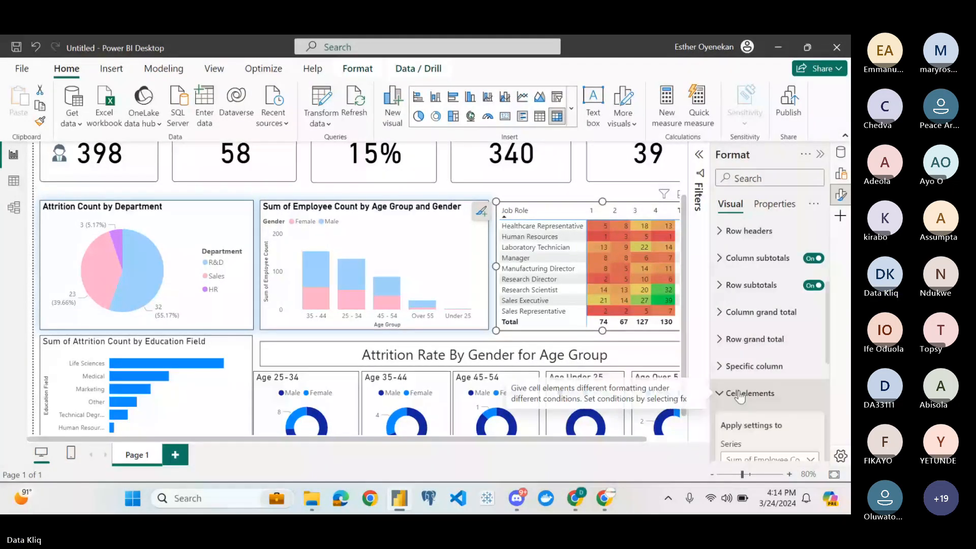
scroll(743, 398, down, 1)
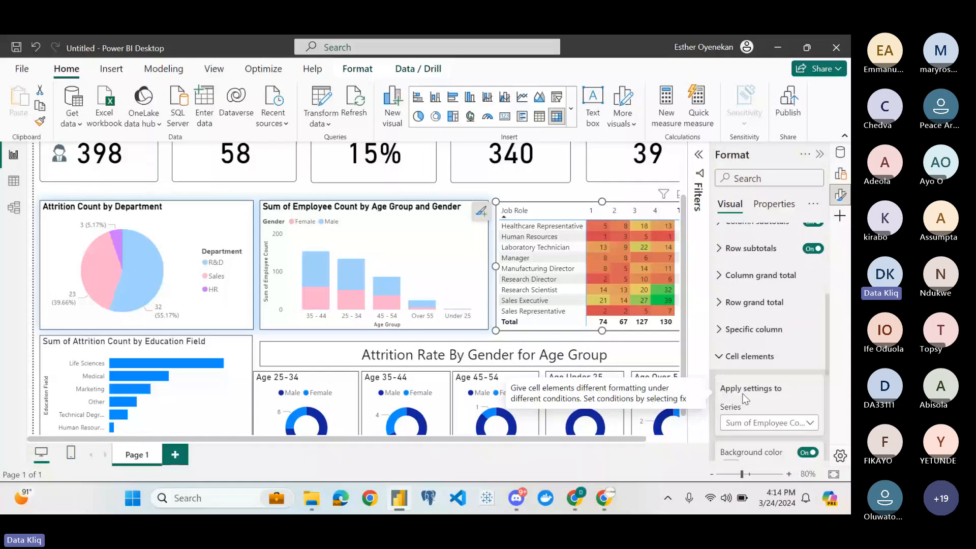
scroll(742, 397, down, 2)
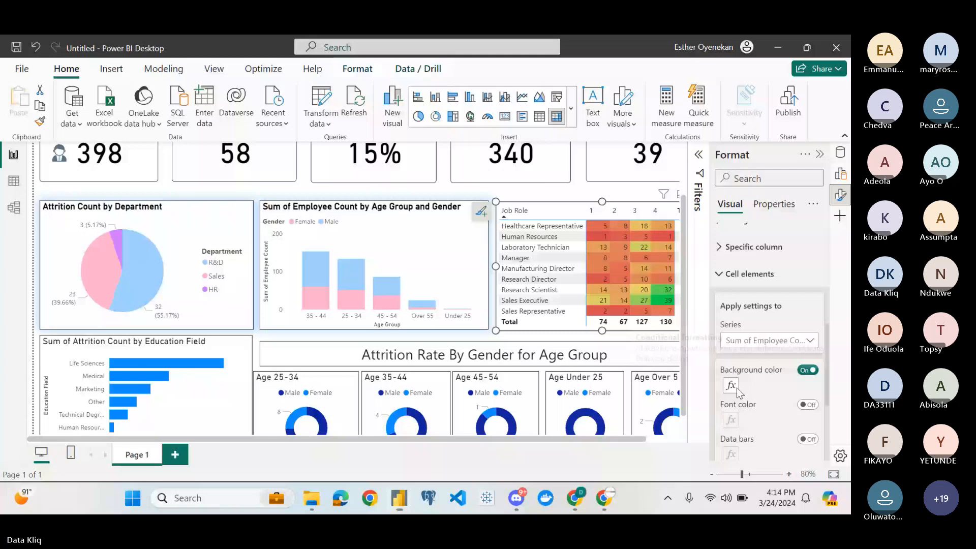
click(732, 387)
Consult the trending palettes on Coolors in Chrome, return to Power BI and set the gradient's minimum color to light pink
mouse_move(615, 507)
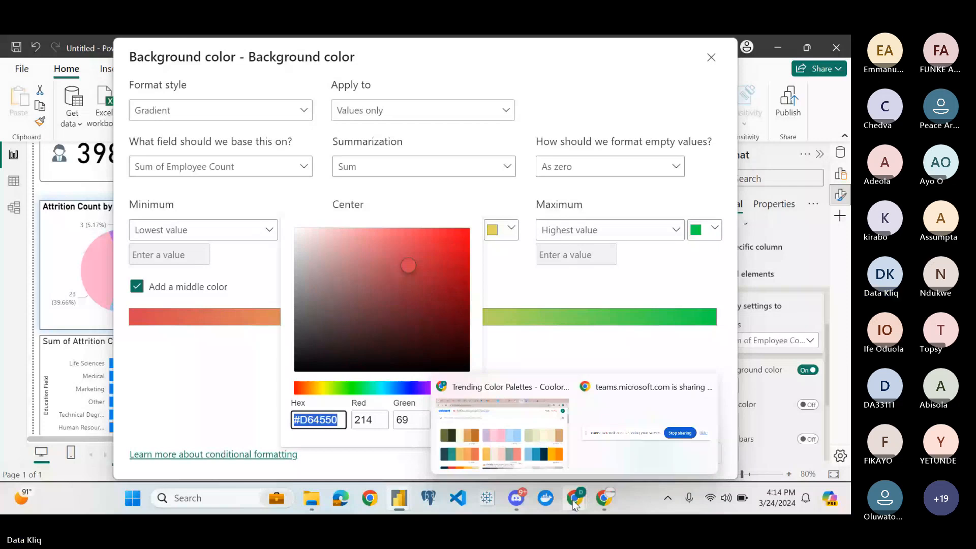
click(502, 434)
mouse_move(399, 499)
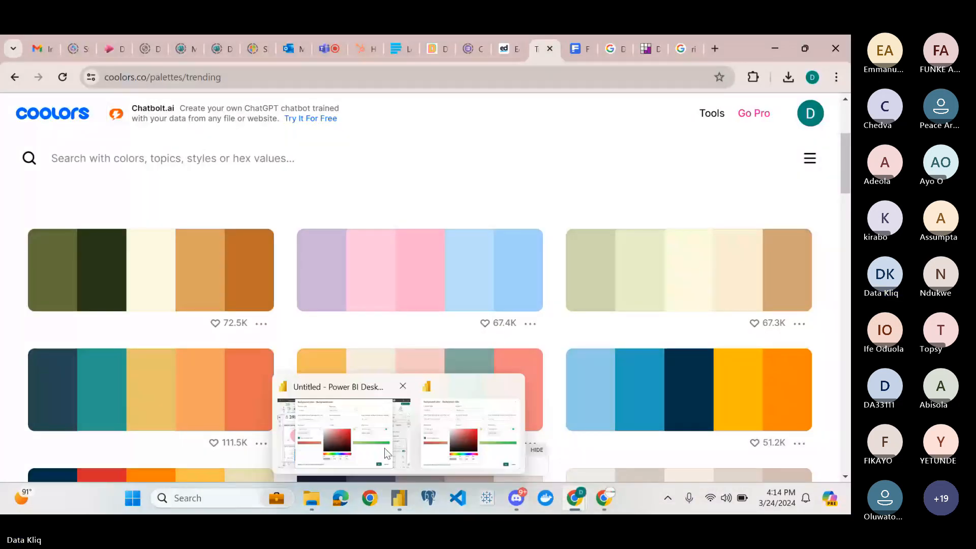
mouse_move(430, 436)
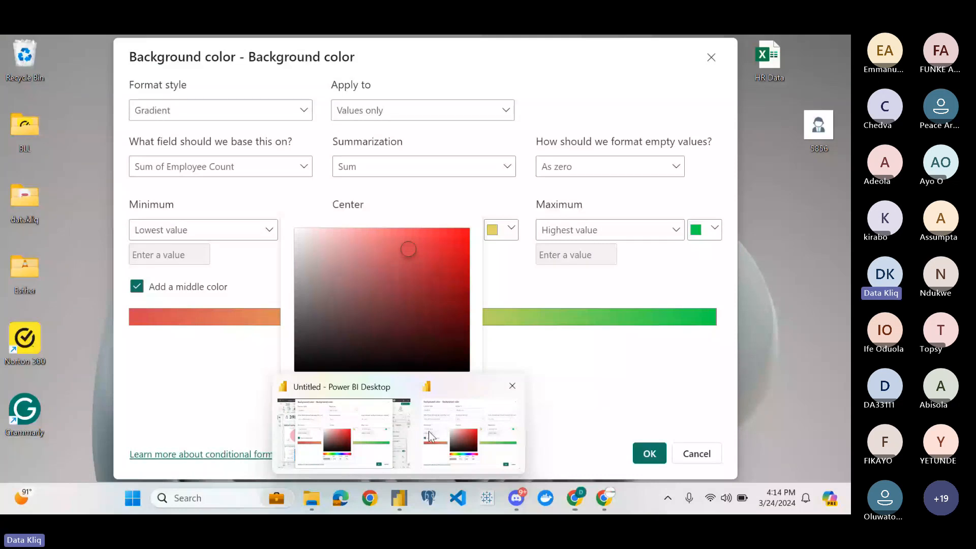
click(430, 437)
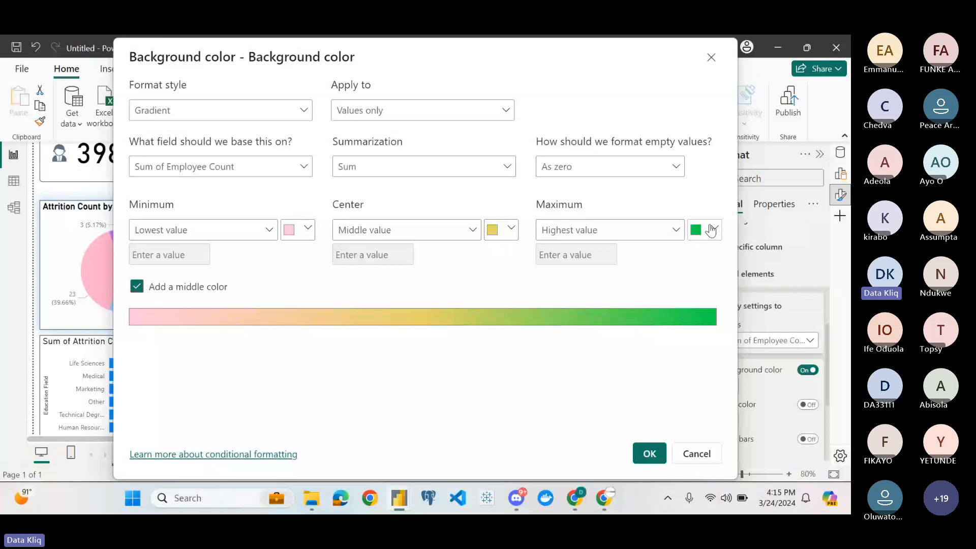
Set the gradient's maximum color to medium blue and its center color to purple #9071ce, and apply it to the matrix
click(711, 231)
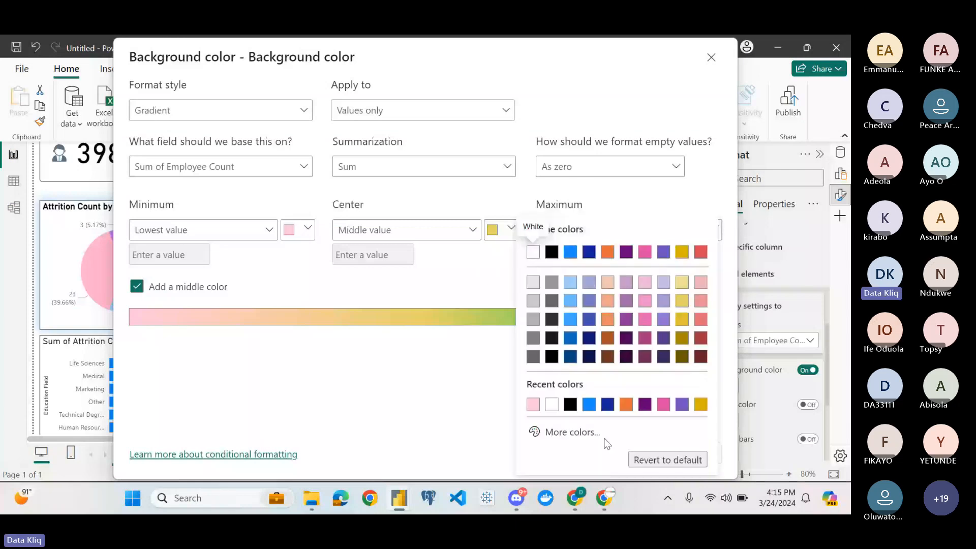
click(570, 319)
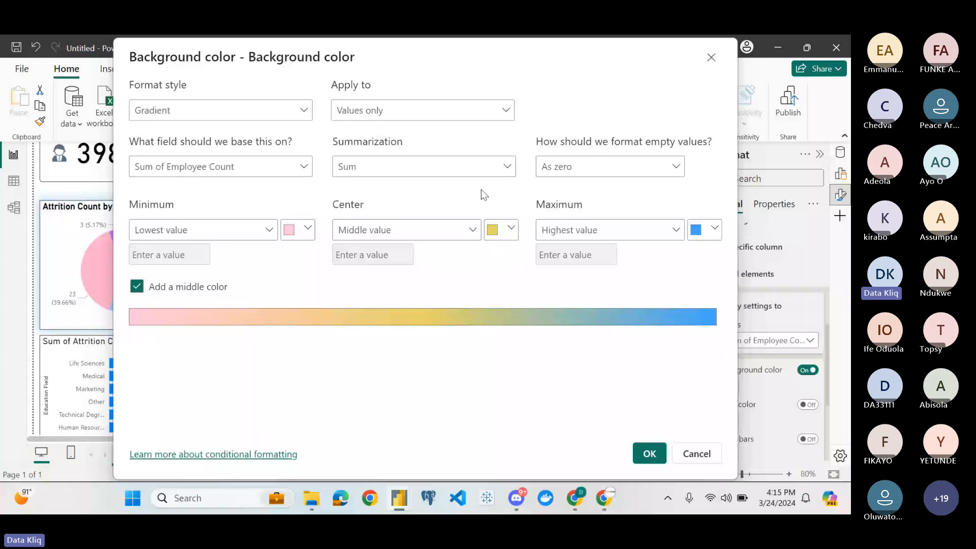
click(510, 229)
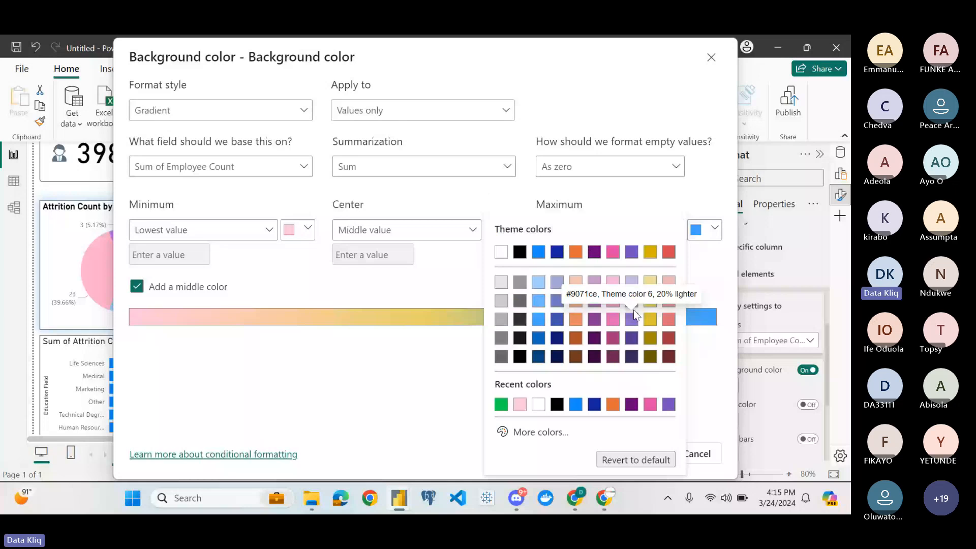
click(633, 319)
click(646, 454)
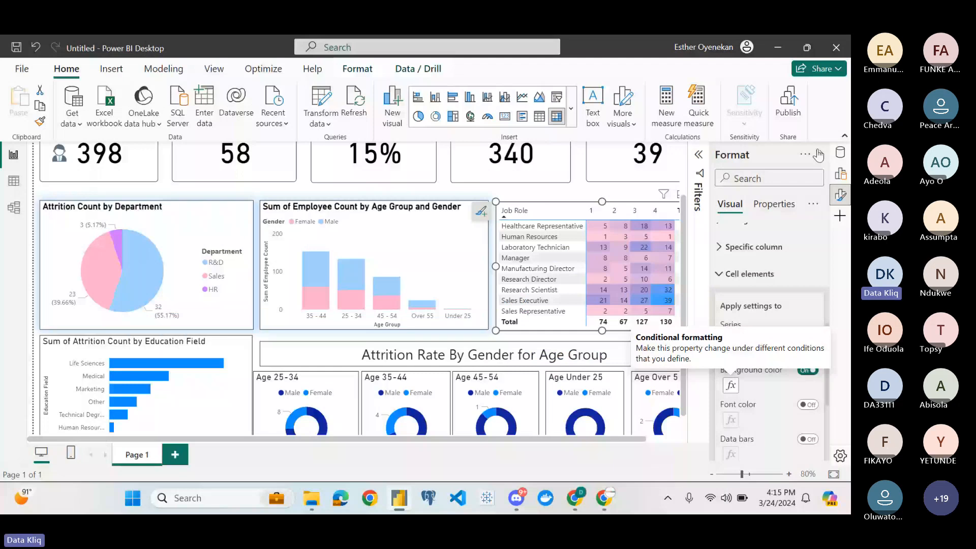
Set the bars of the Attrition Count by Education Field chart to light pink and the Life Sciences bar to light blue
click(818, 156)
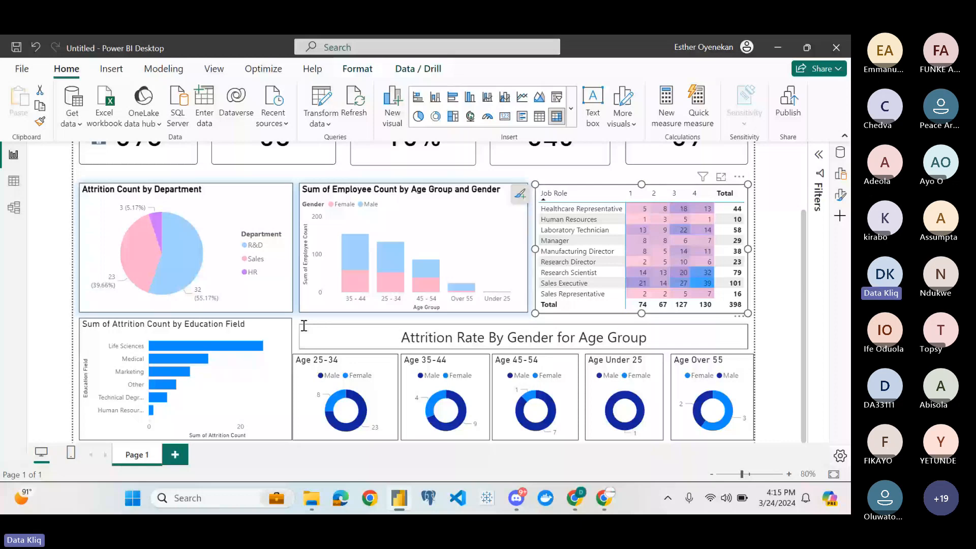
click(312, 367)
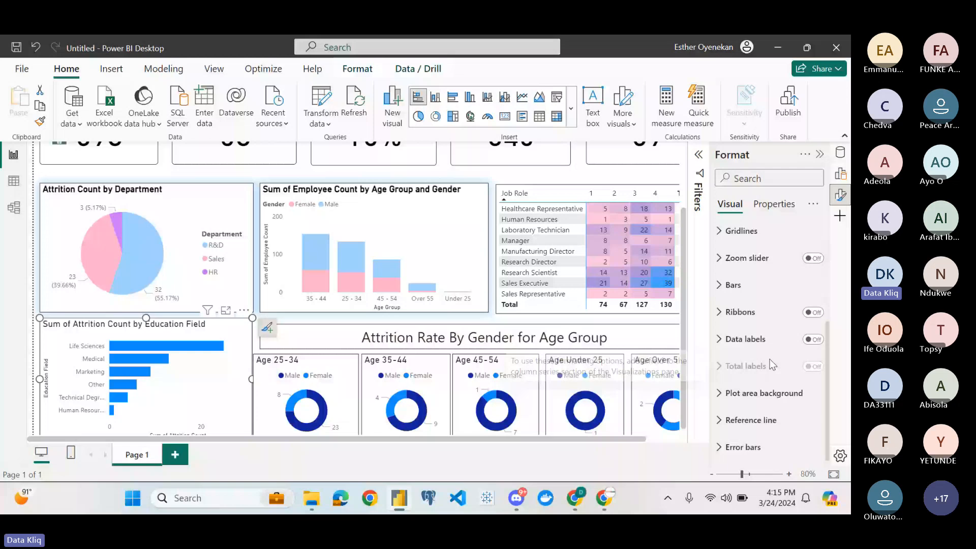
click(734, 285)
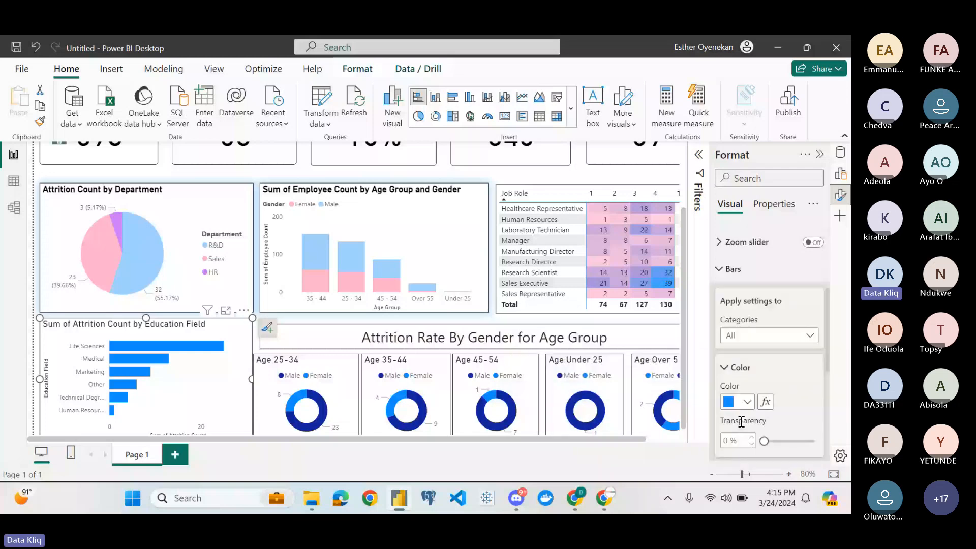
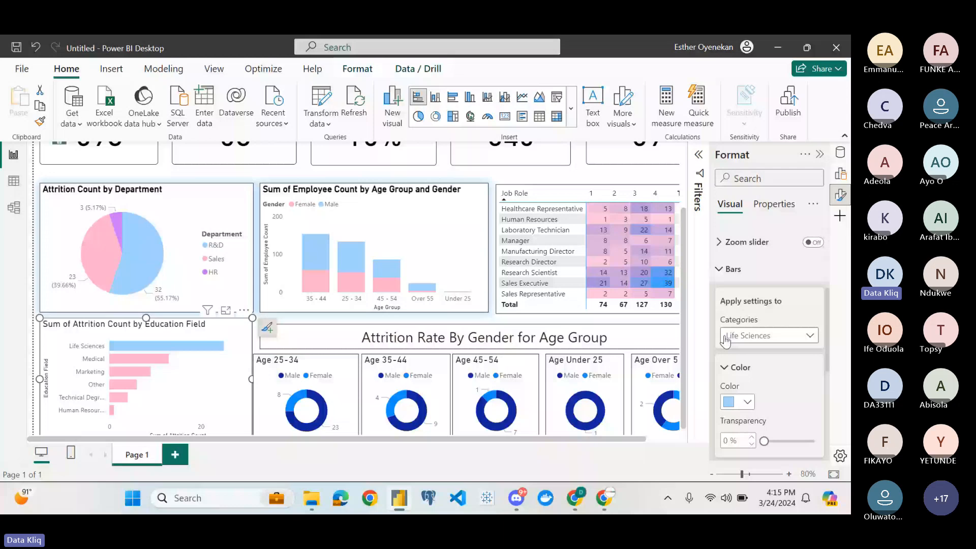
scroll(227, 375, down, 1)
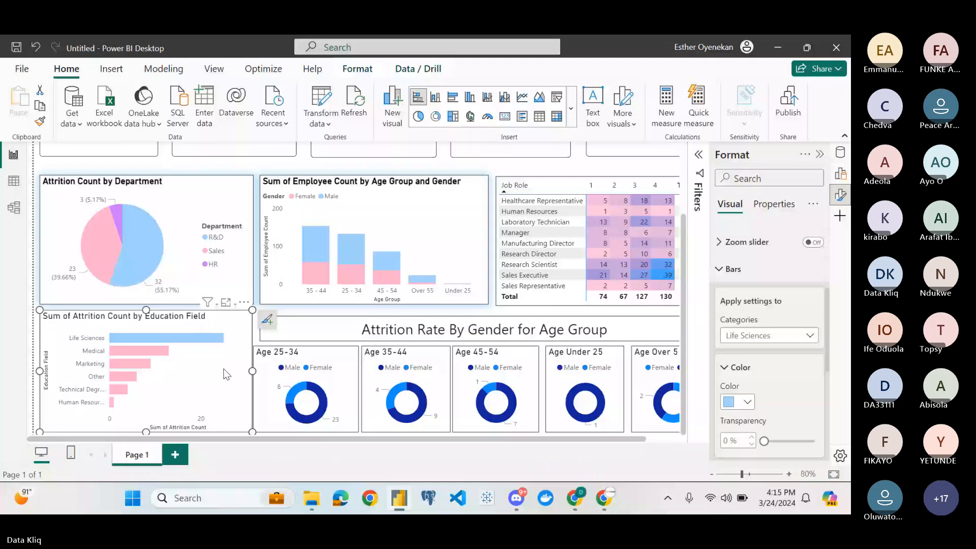
Set the Age 25-34 donut's Male slice to light blue and Female slice to light pink, and copy its formatting to the Age 35-44 donut
click(285, 387)
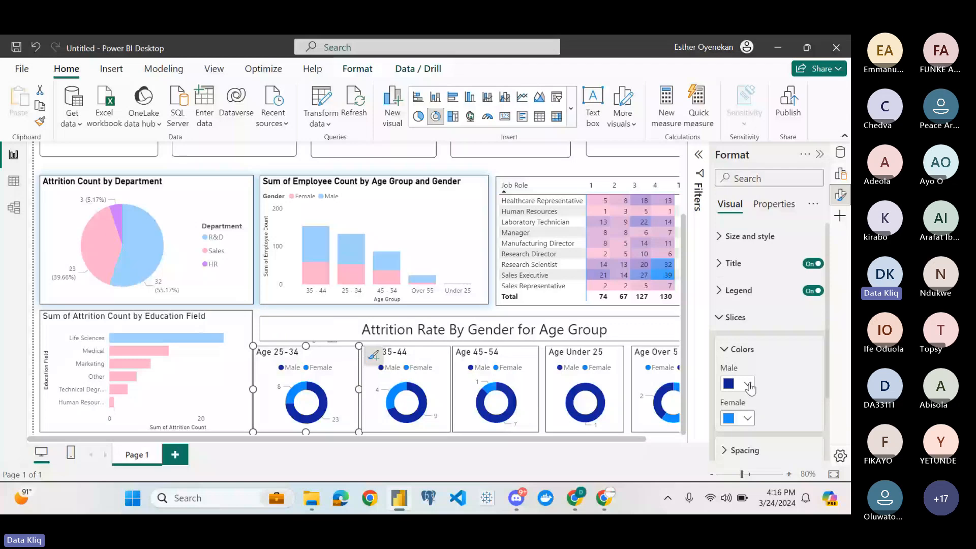
click(750, 385)
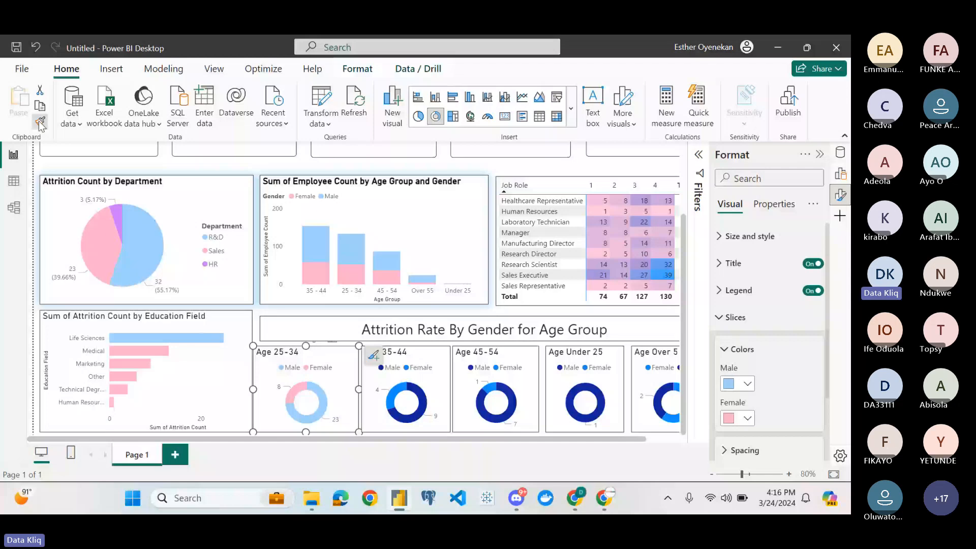
click(391, 358)
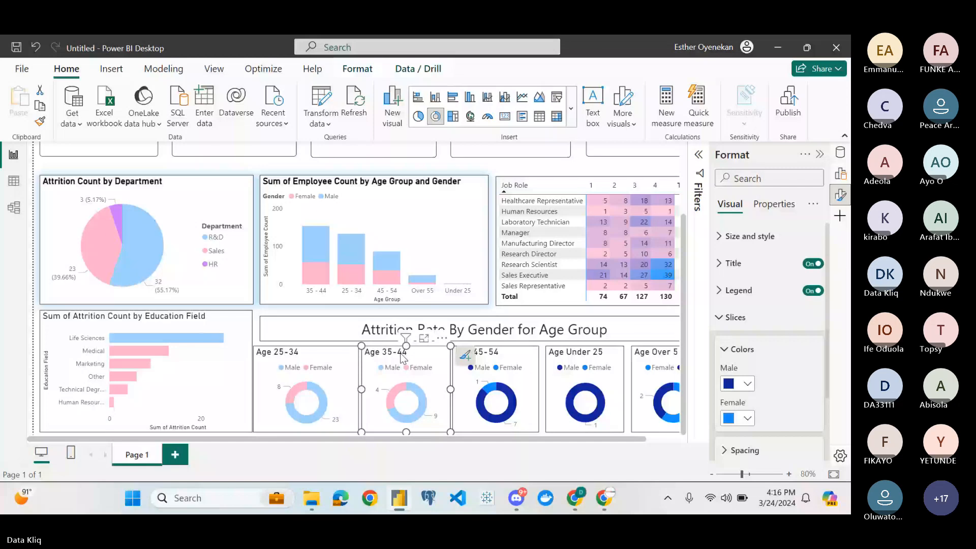
Copy the recolored donut formatting to the Age 45-54 donut with Format Painter
click(40, 122)
click(500, 367)
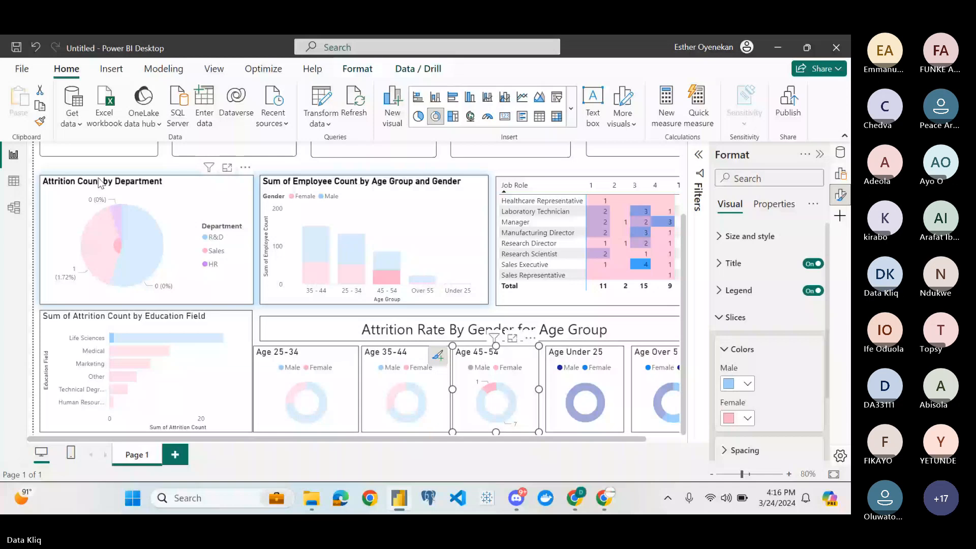
mouse_move(513, 398)
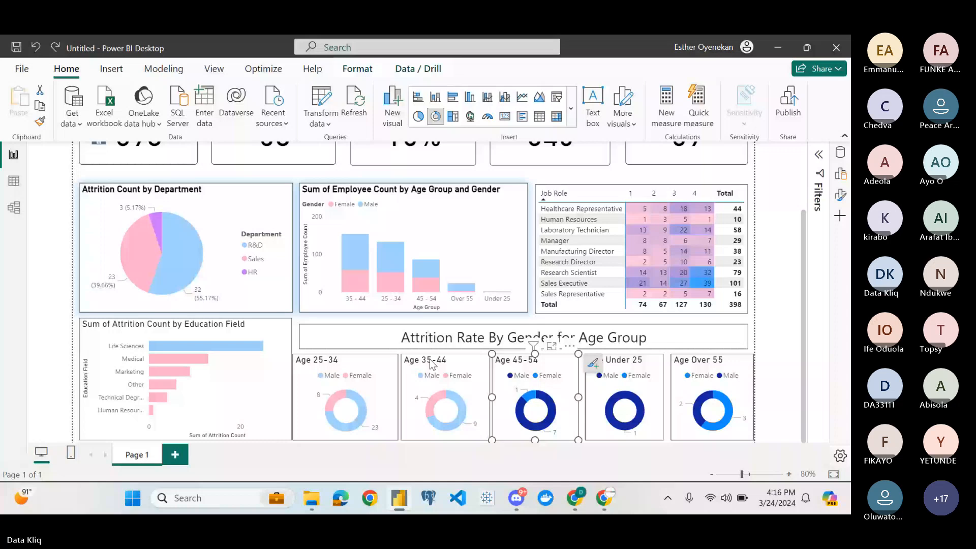
click(551, 365)
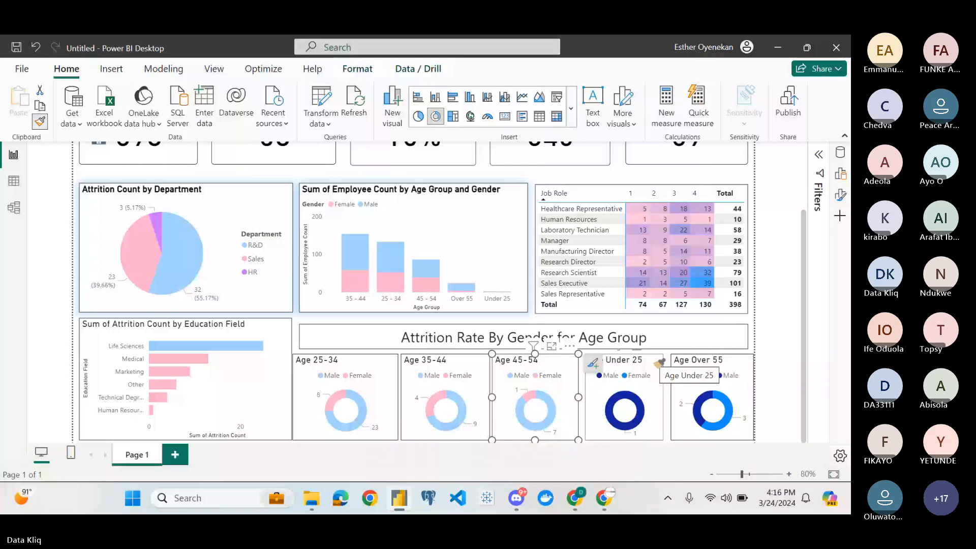
Copy the Age 45-54 donut's formatting to the Age Under 25 donut, and apply the same pink and blue formatting to Age Over 55
click(660, 363)
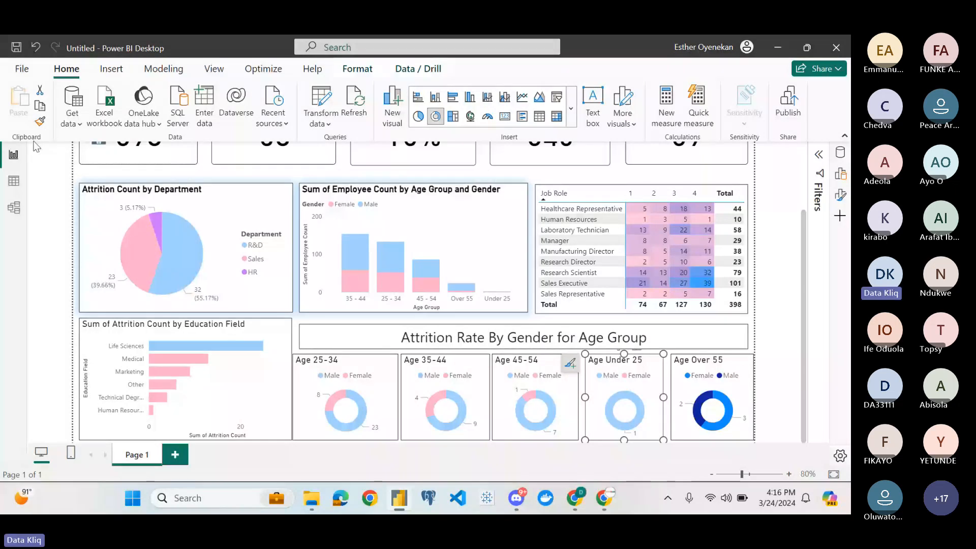
key(ctrl+z)
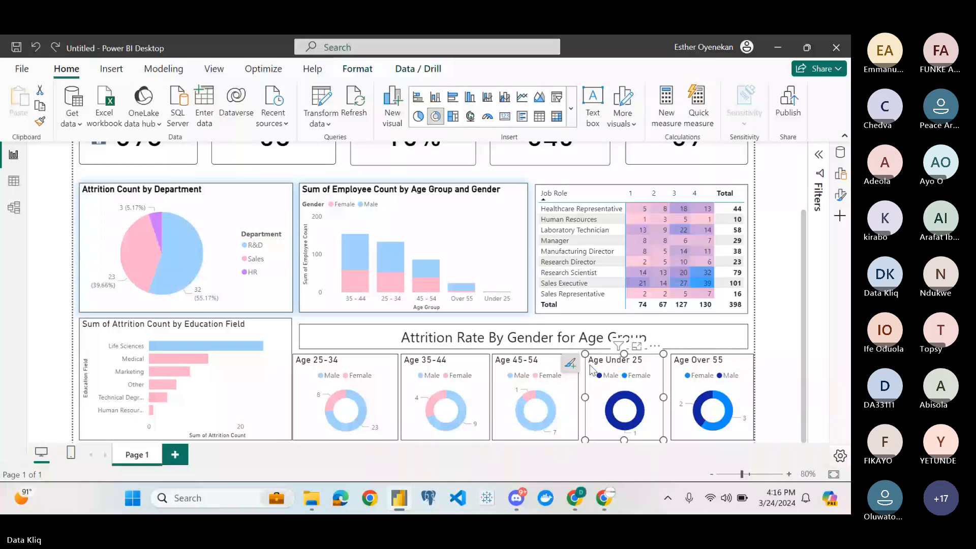
click(543, 366)
click(40, 122)
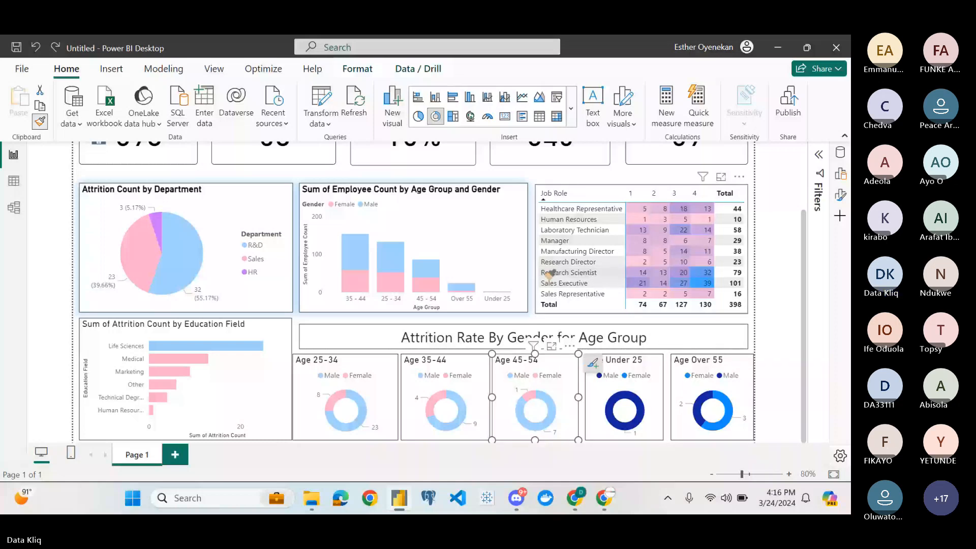
click(656, 360)
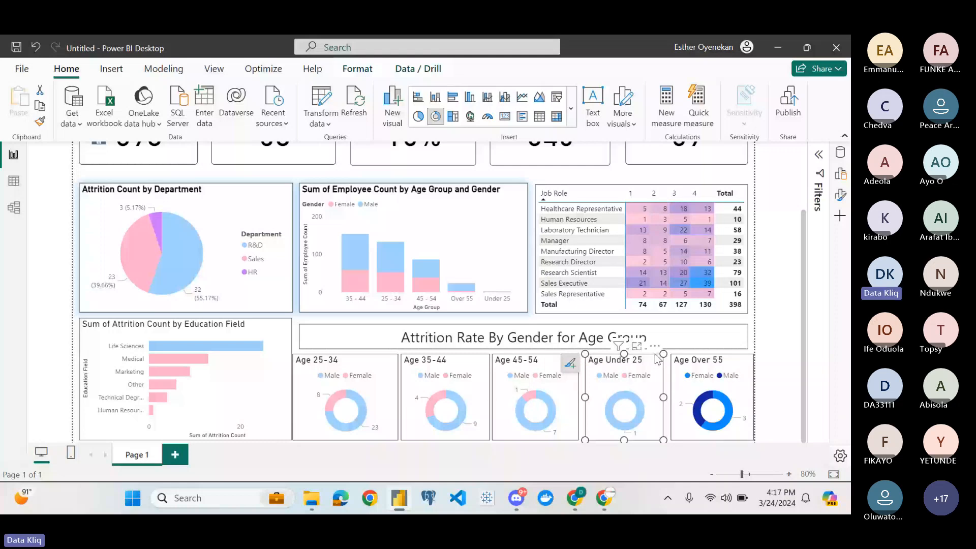
click(683, 347)
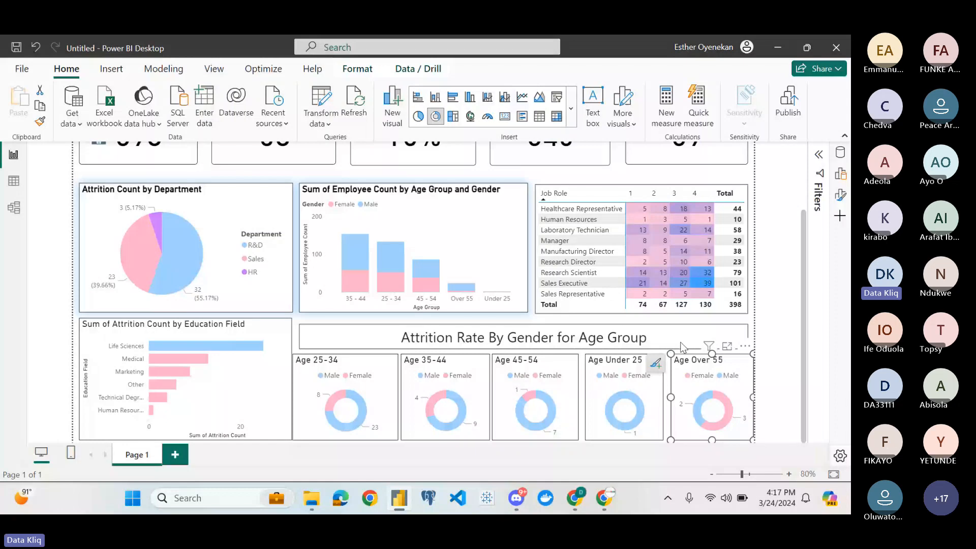
click(770, 277)
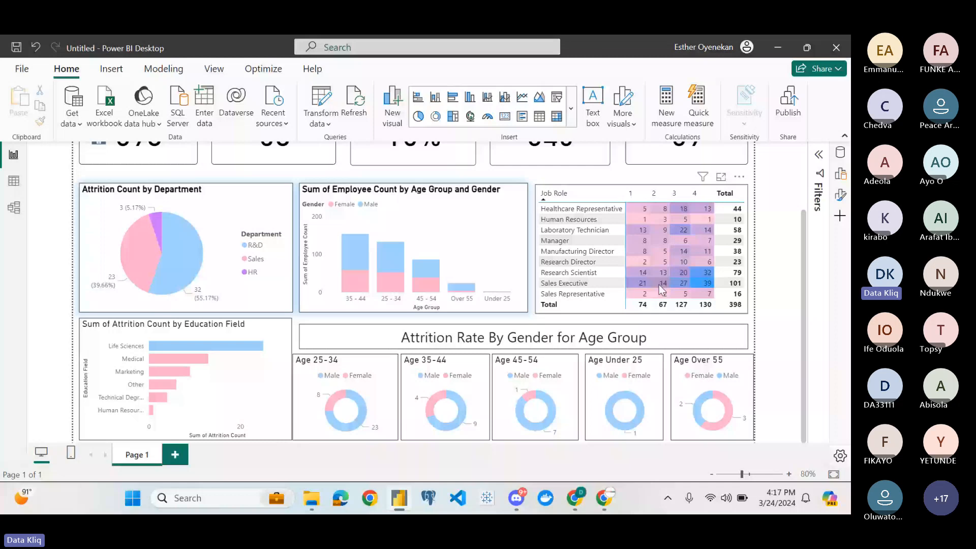
Try the 4:3 canvas type for the report page, return it to 16:9 and check the page information
scroll(586, 220, up, 3)
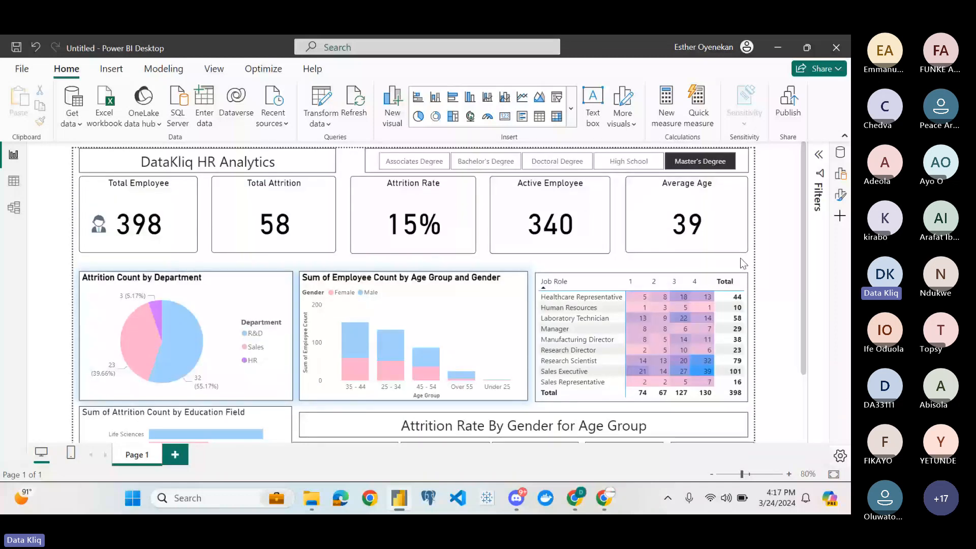
click(842, 198)
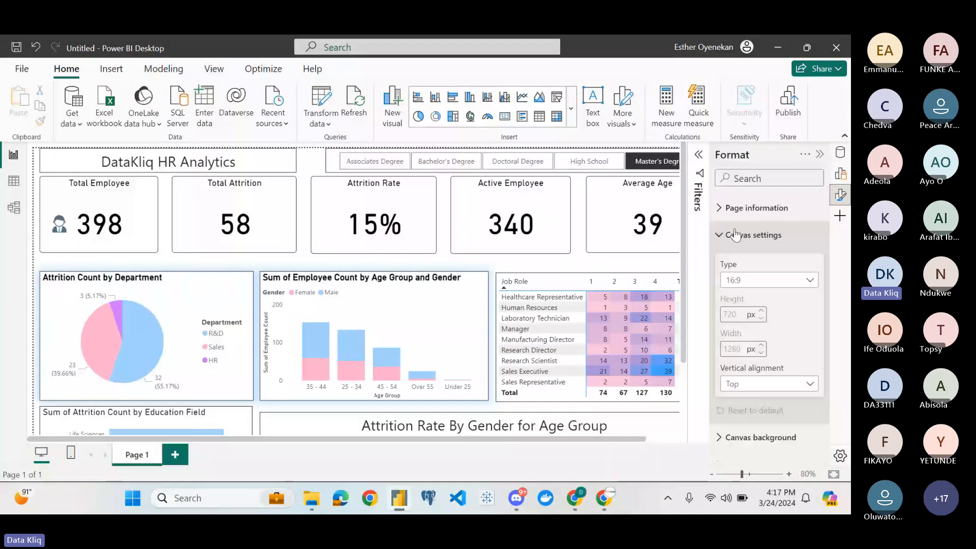
click(751, 280)
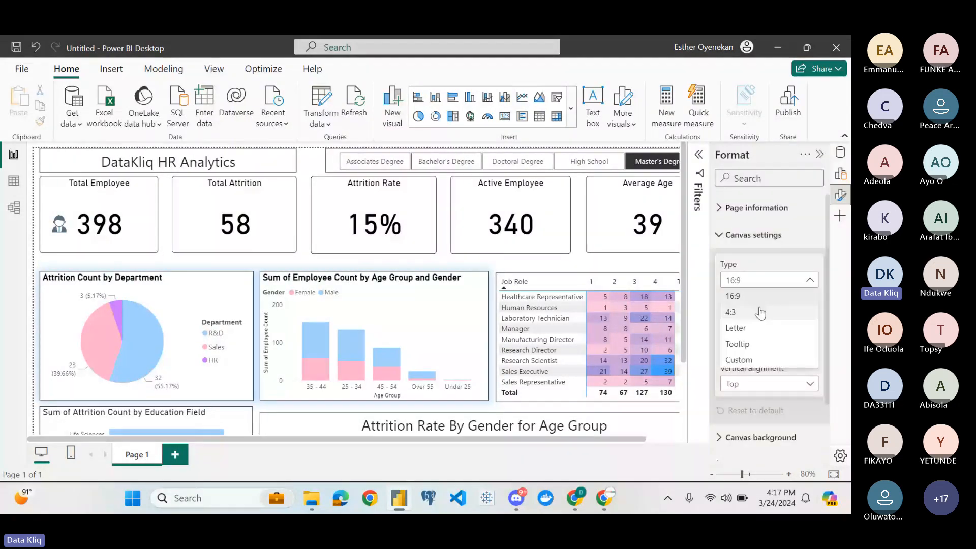
click(760, 313)
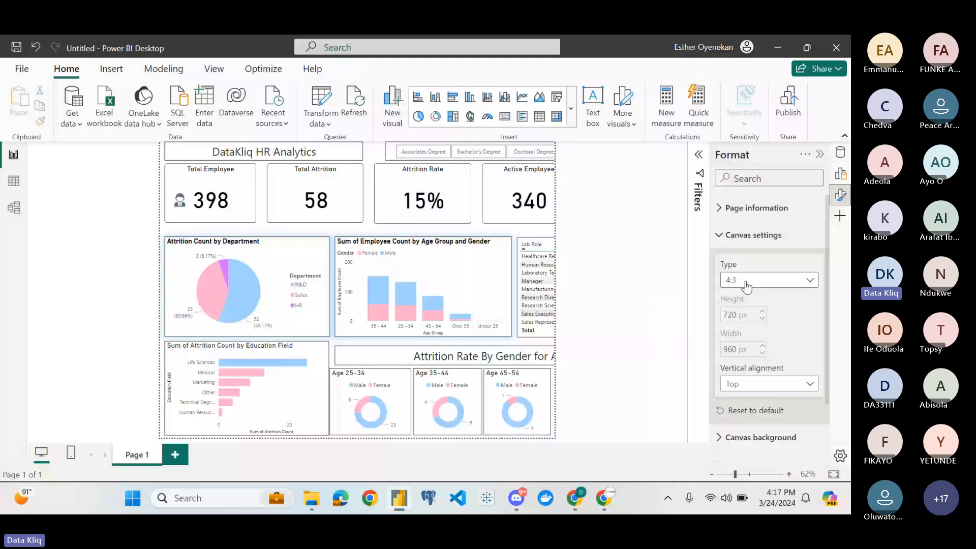
click(741, 211)
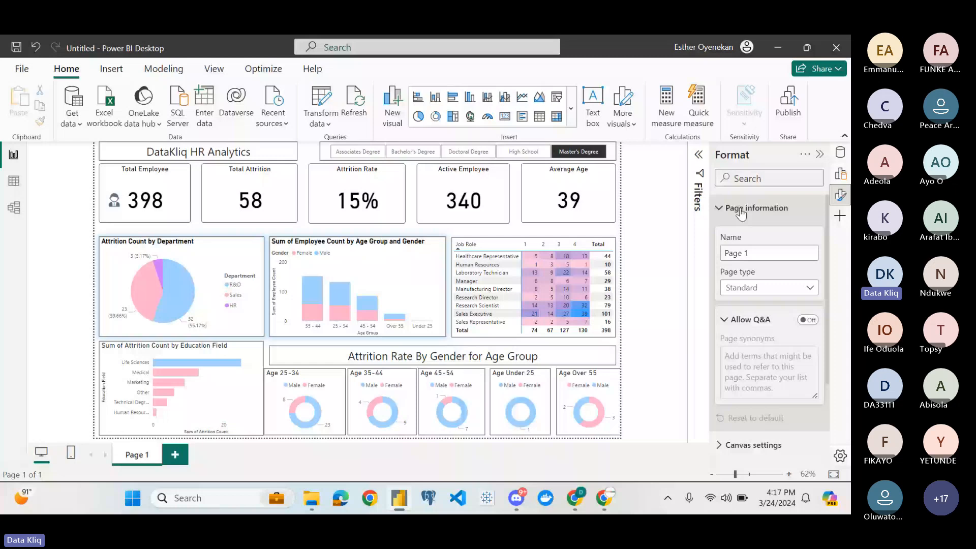
click(741, 211)
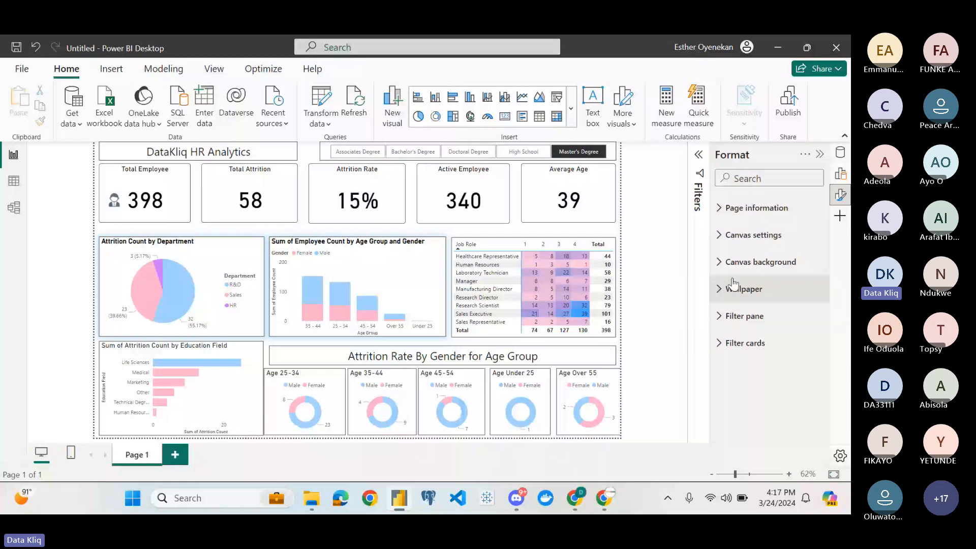
Set the canvas background to 50% transparency, trying blue first and settling on dark pink as its color
click(737, 263)
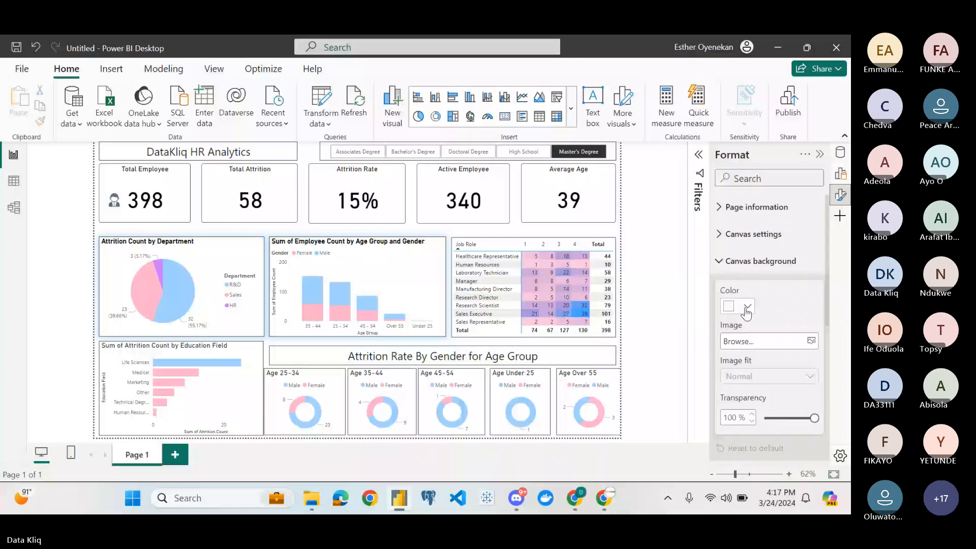
click(747, 306)
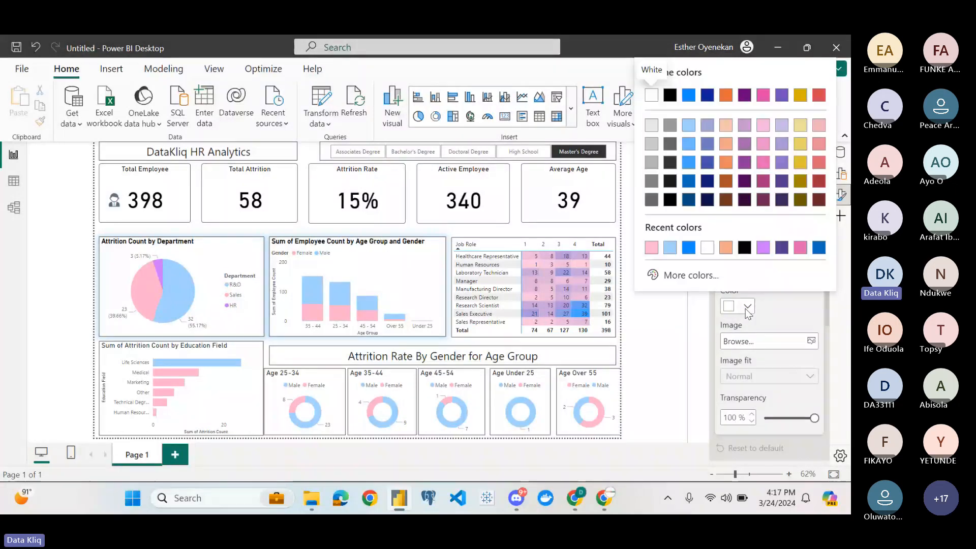
click(689, 163)
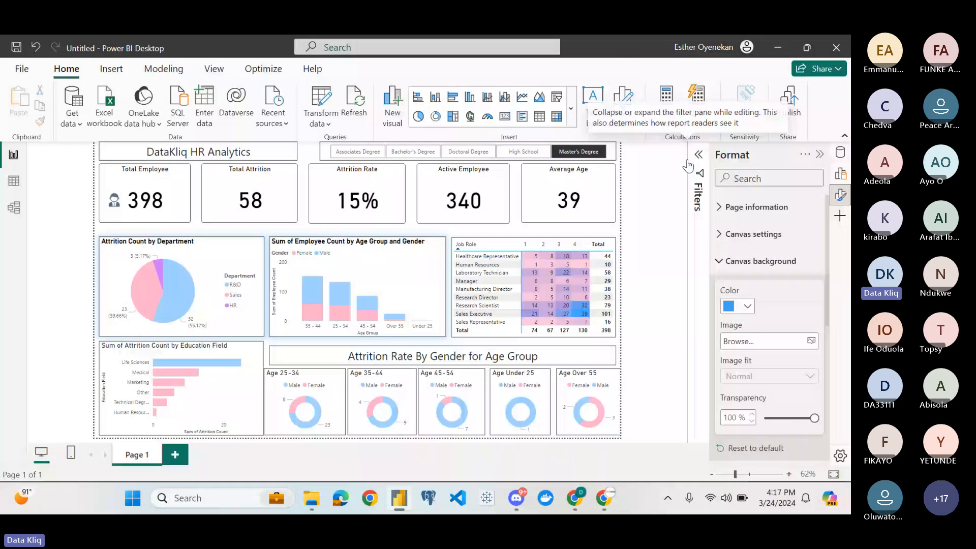
double_click(732, 419)
text(5)
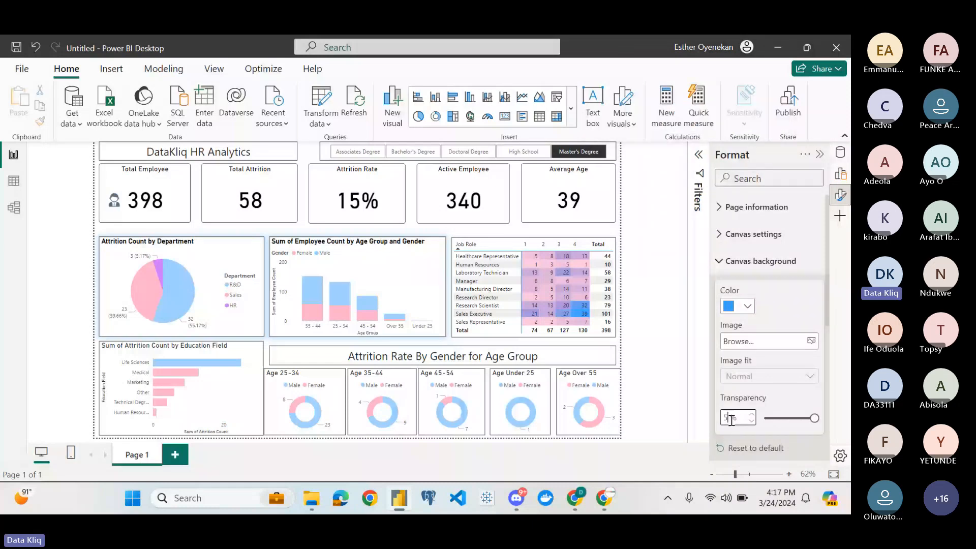
text(0)
click(747, 306)
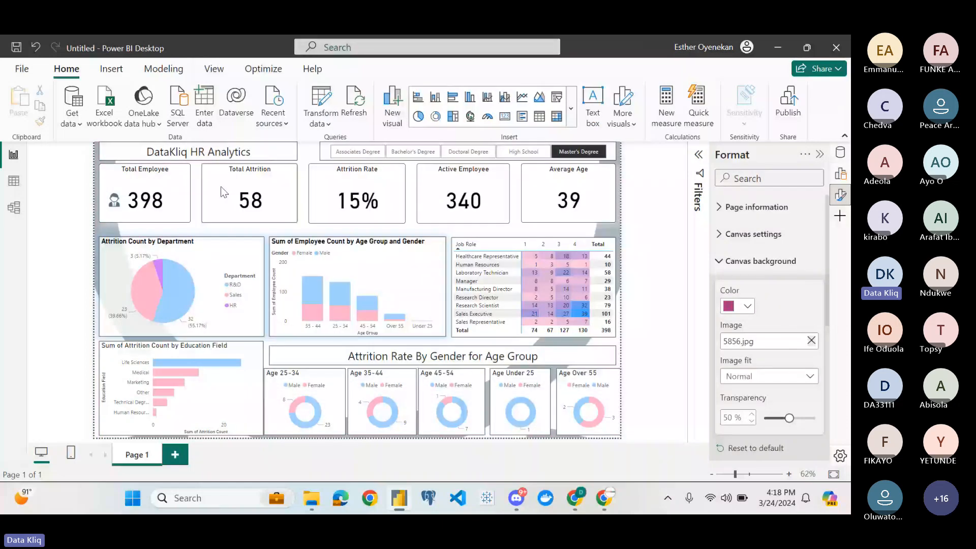
Try the Fit option for the canvas background image 5856.jpg, and remove the image
click(767, 376)
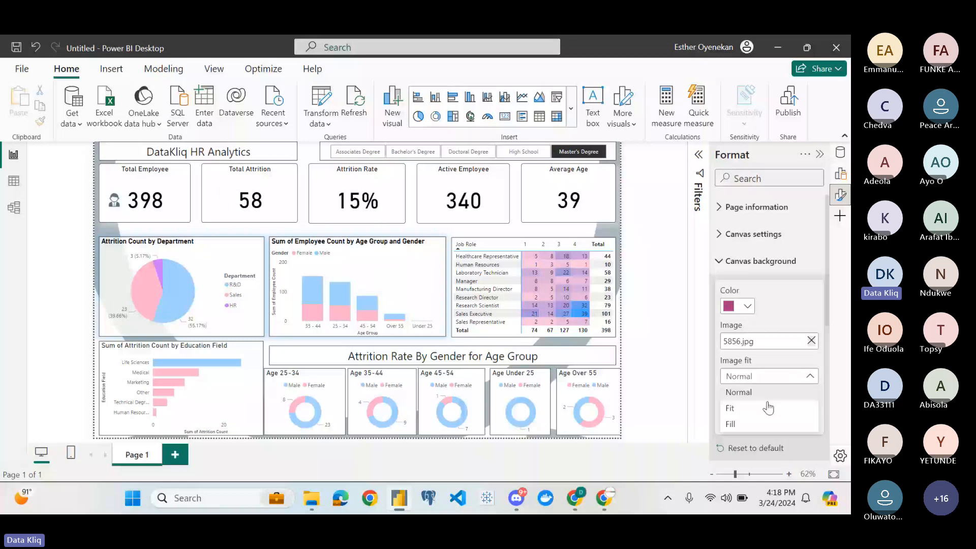
click(768, 408)
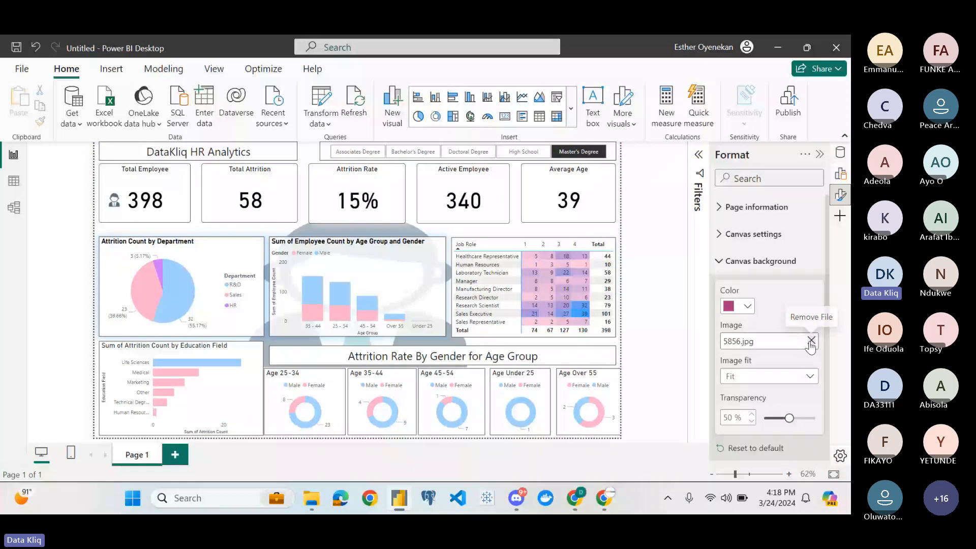
click(812, 341)
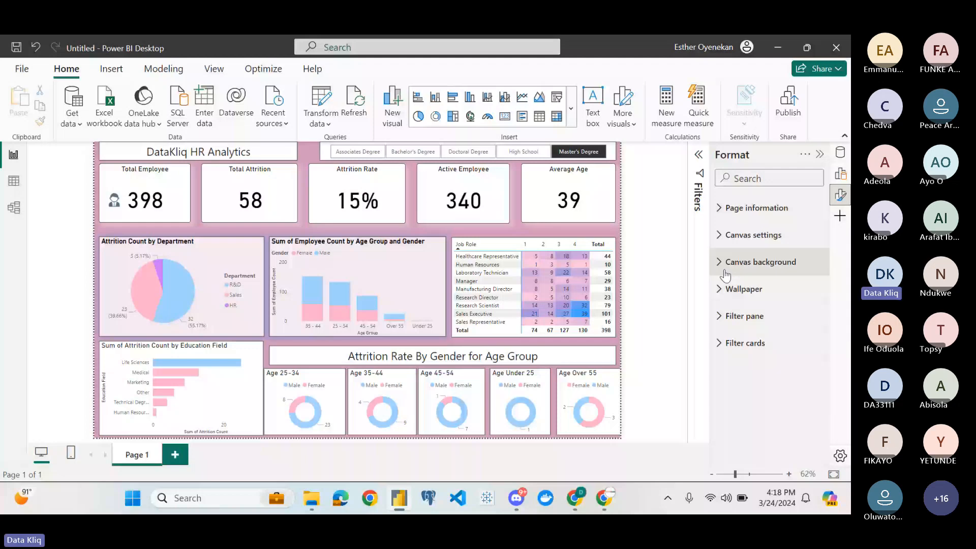
Clear the Master's Degree selection in the education slicer and widen the slicer toward the dashboard title, level with the Attrition Rate card's edge
click(579, 151)
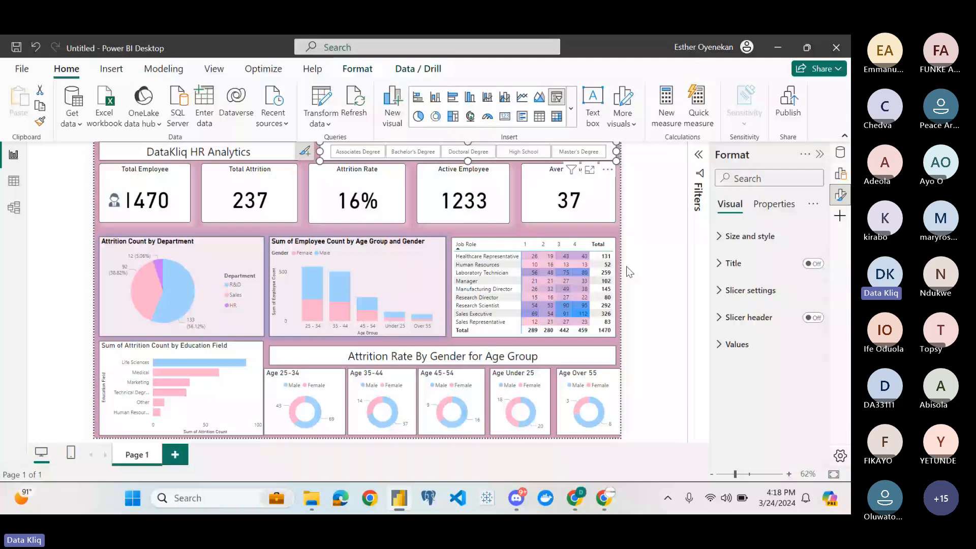
click(656, 230)
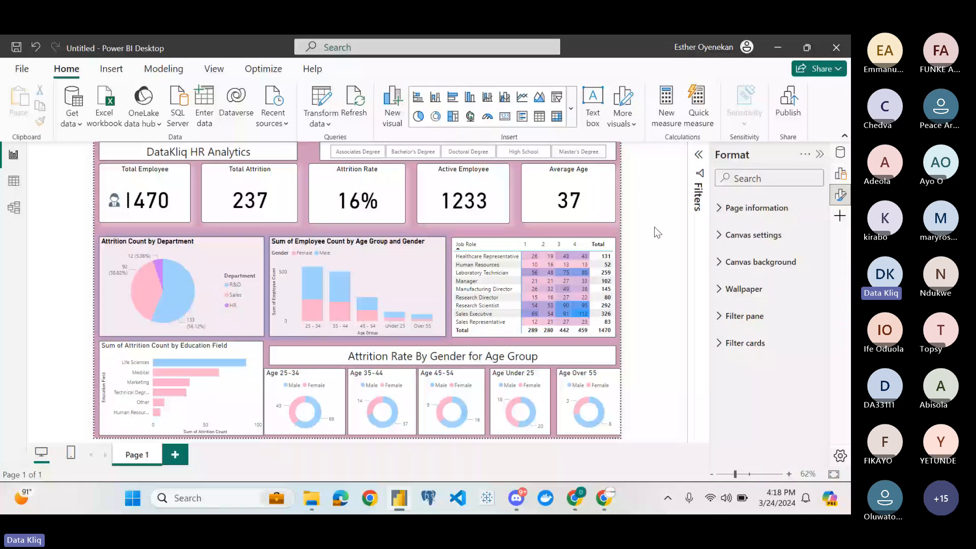
click(315, 154)
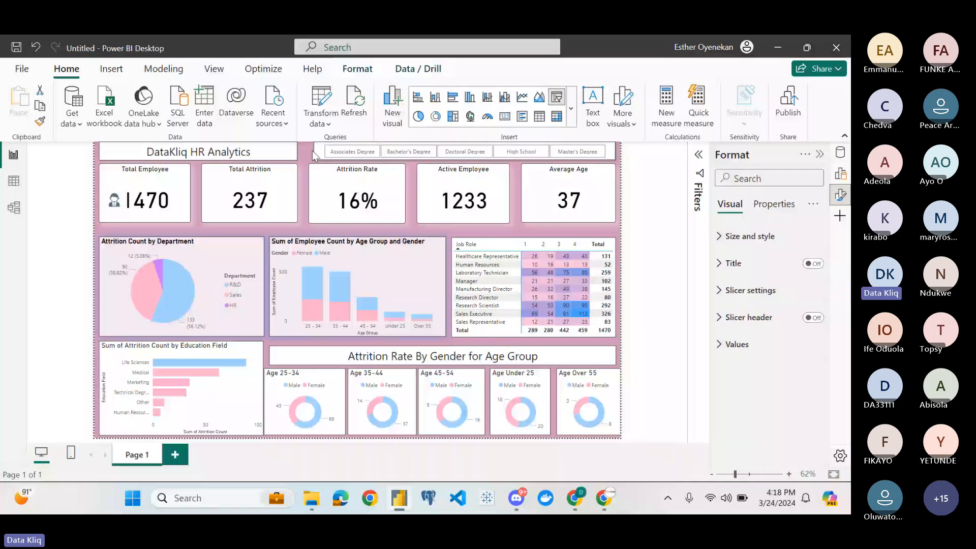
drag(314, 155, 310, 156)
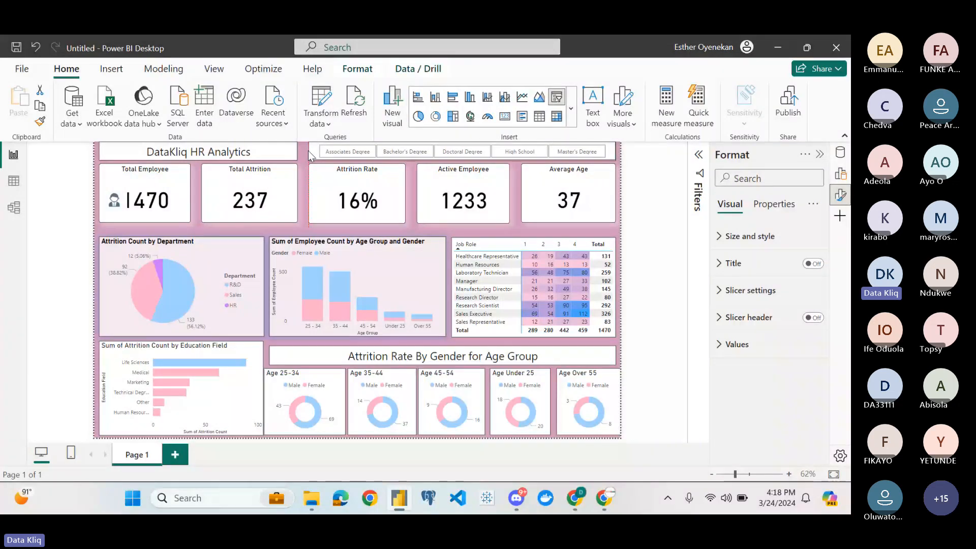
Move the Attrition Rate By Gender heading up slightly and align the outer edges of the Age 25-34 and Age Over 55 charts with it
click(650, 222)
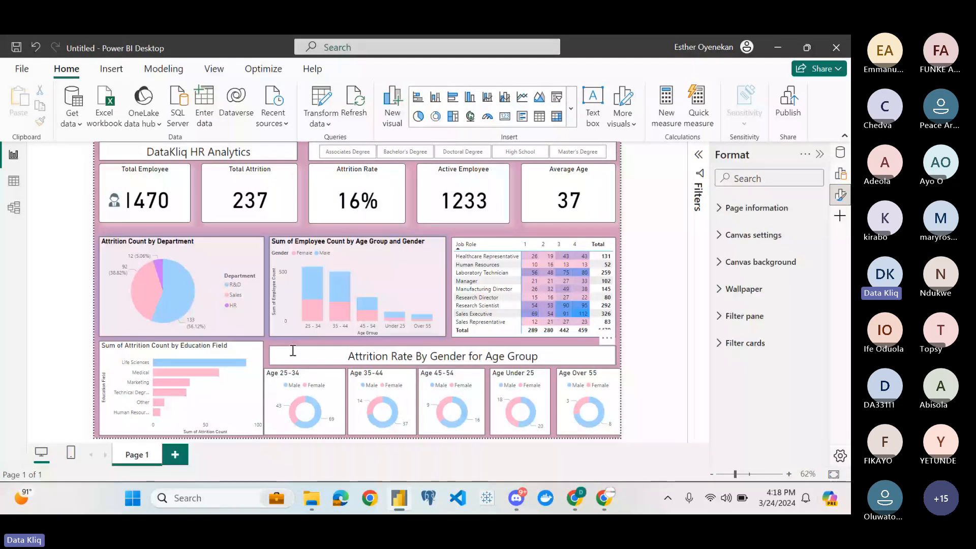
click(444, 343)
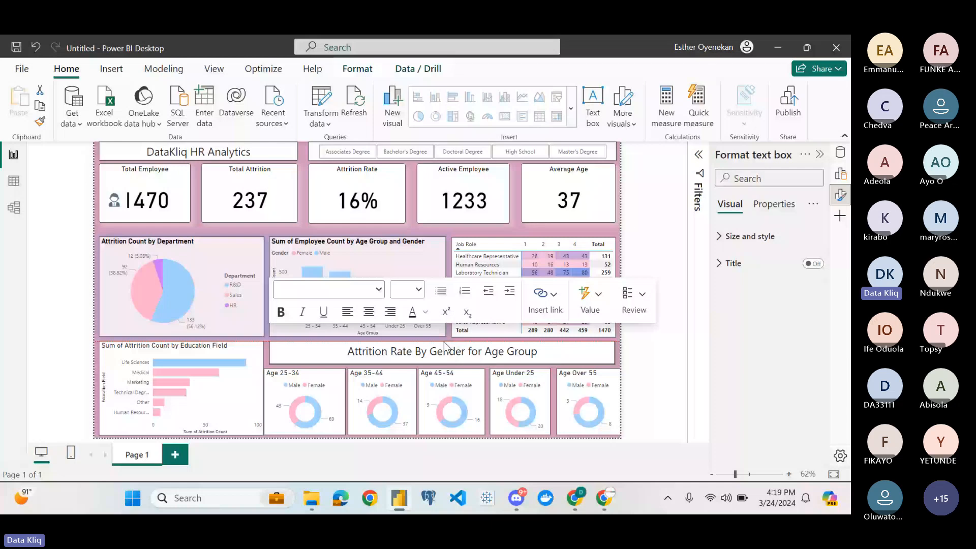
click(270, 401)
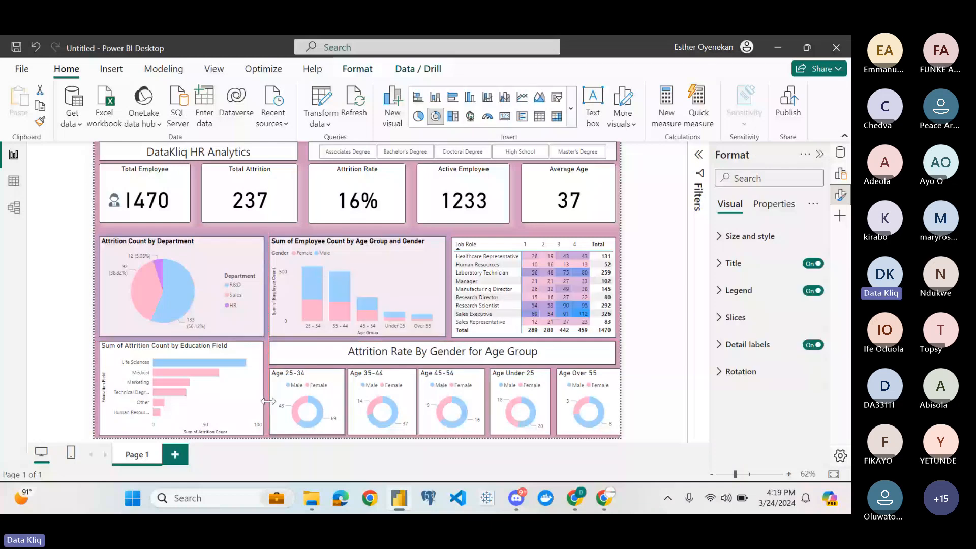
click(519, 409)
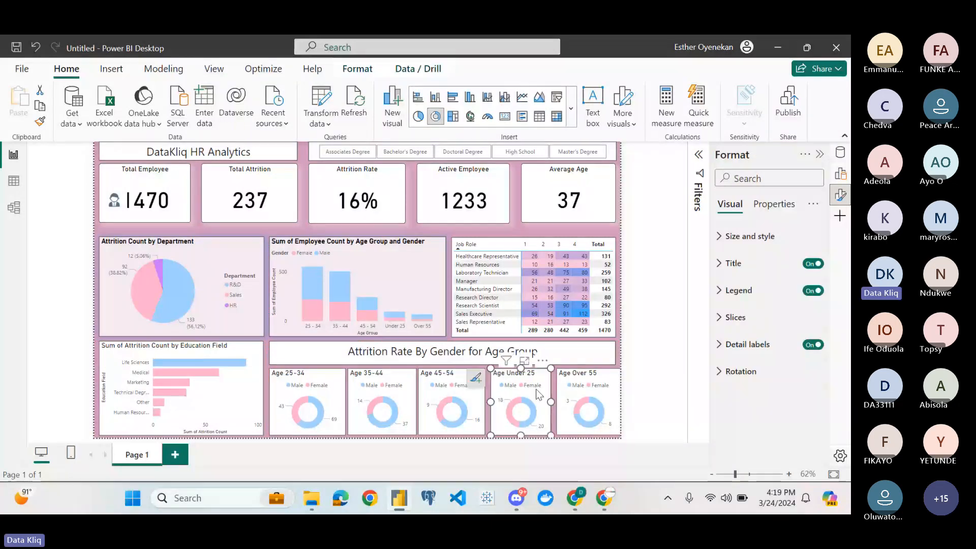
drag(446, 386, 442, 382)
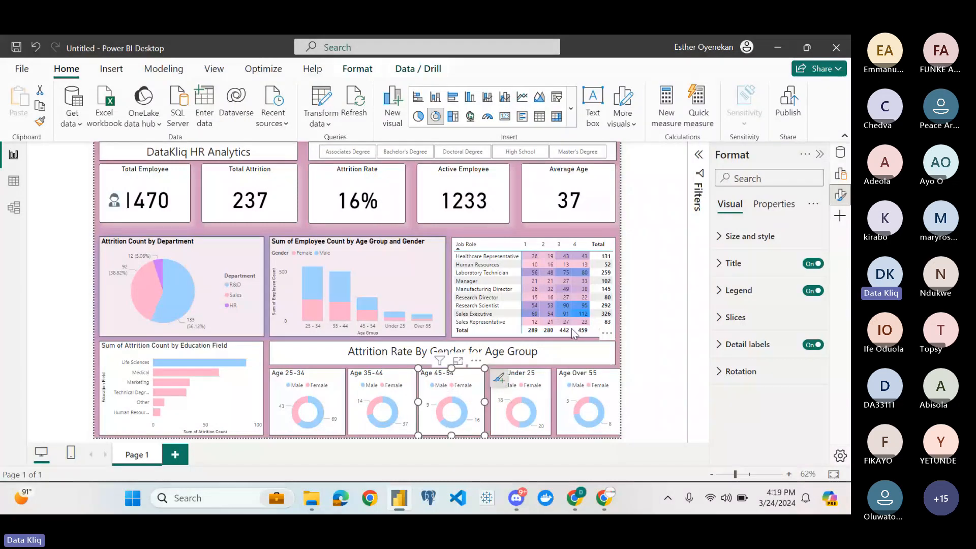
click(613, 376)
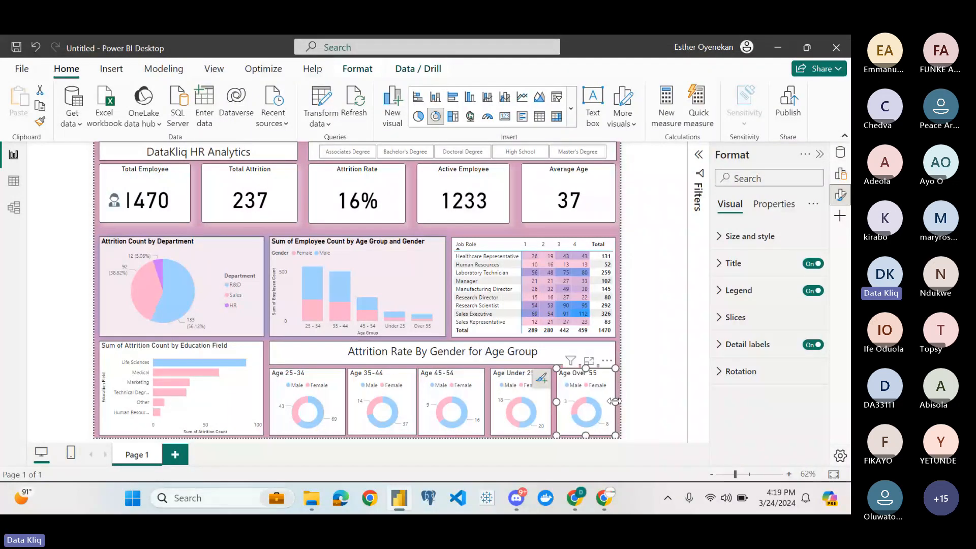
click(647, 373)
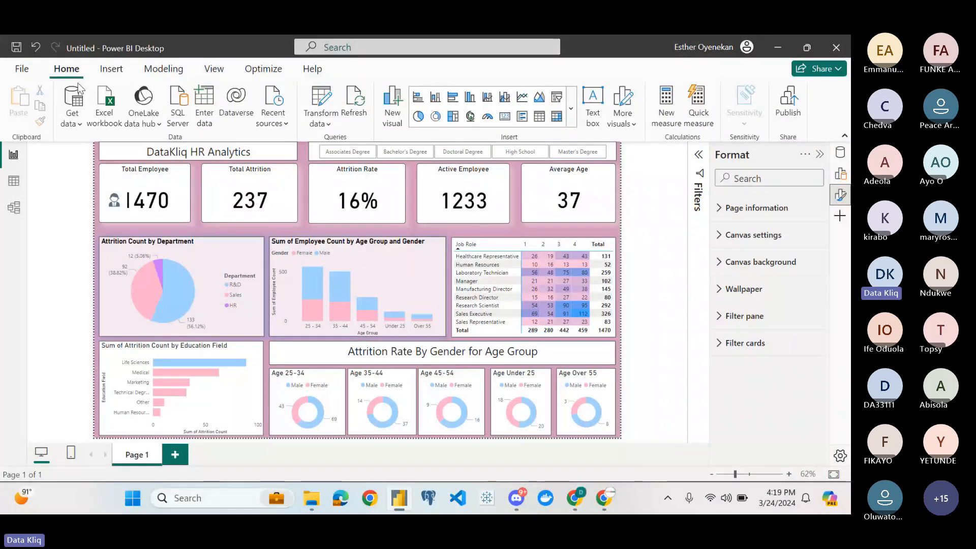
Export the dashboard to PDF and look over the exported page from the donut charts up to the title
click(22, 69)
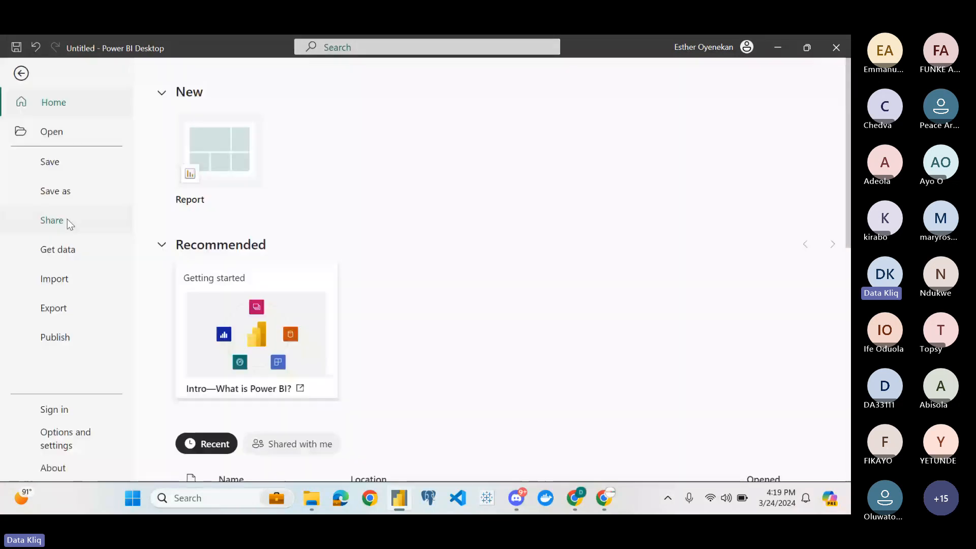
click(53, 308)
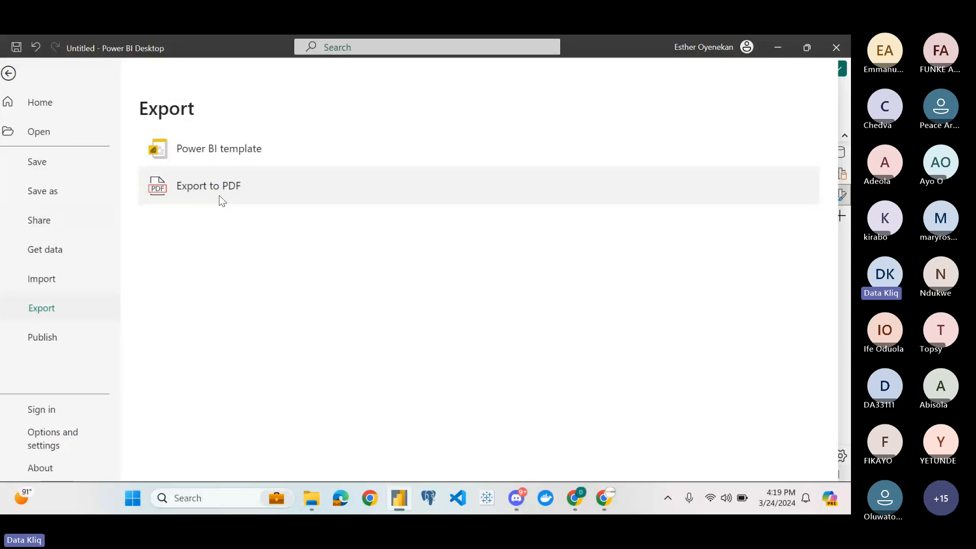
click(220, 196)
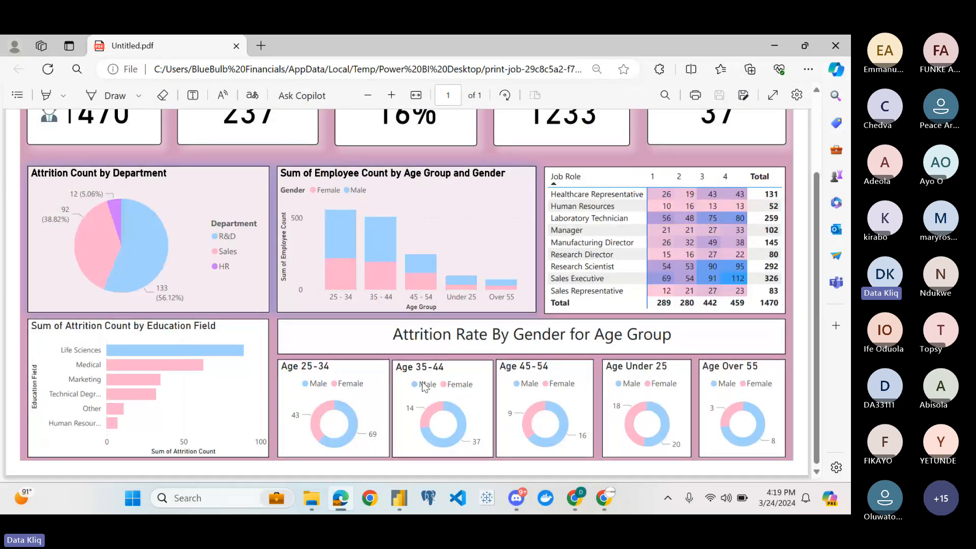
scroll(425, 387, up, 1)
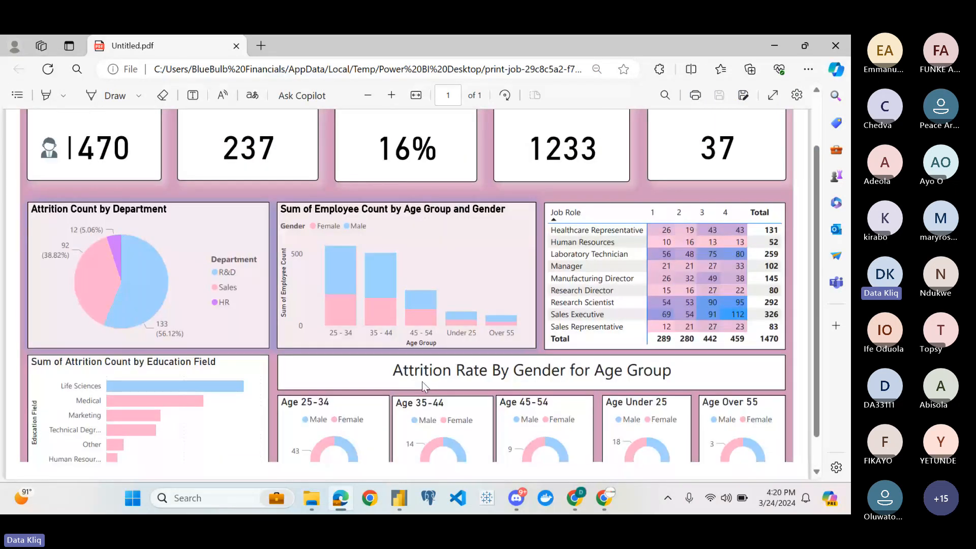
scroll(424, 387, up, 2)
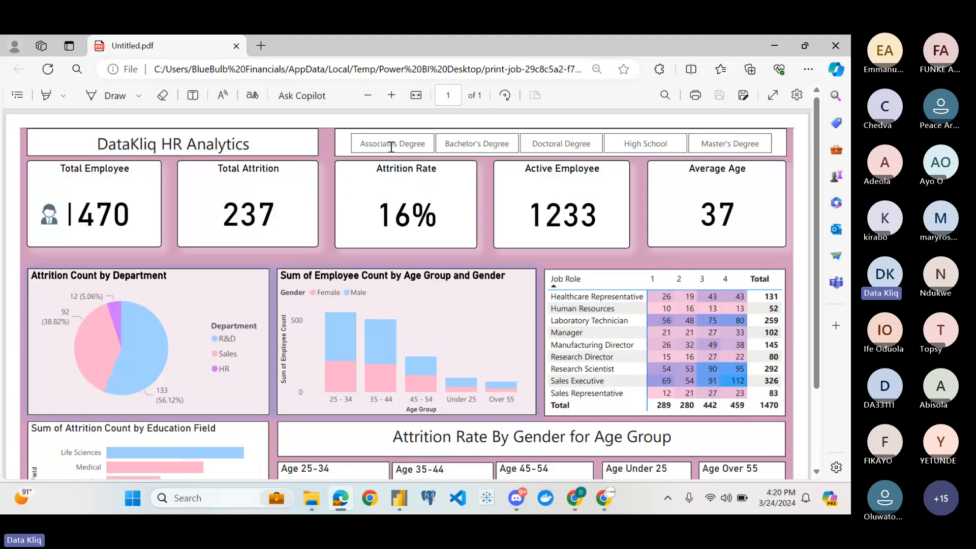
scroll(439, 331, down, 1)
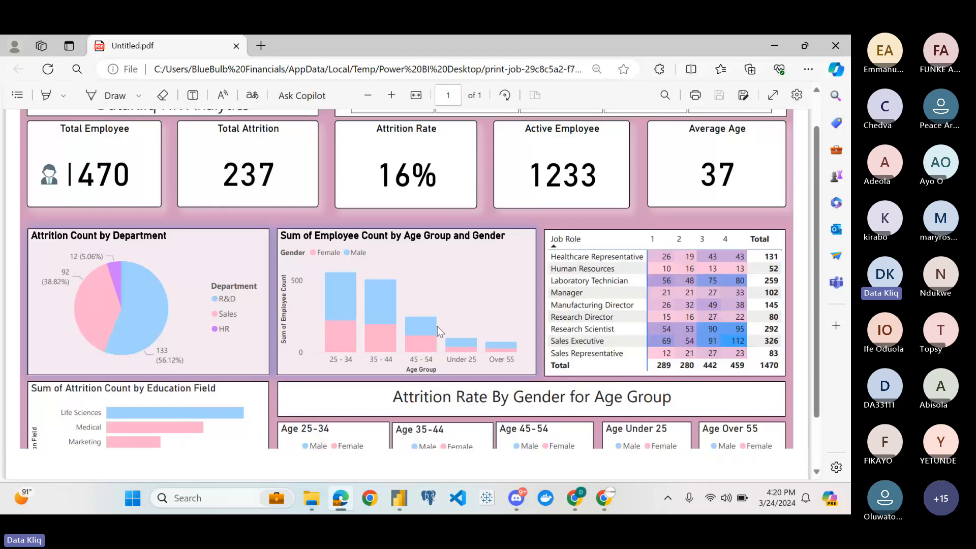
scroll(437, 326, down, 1)
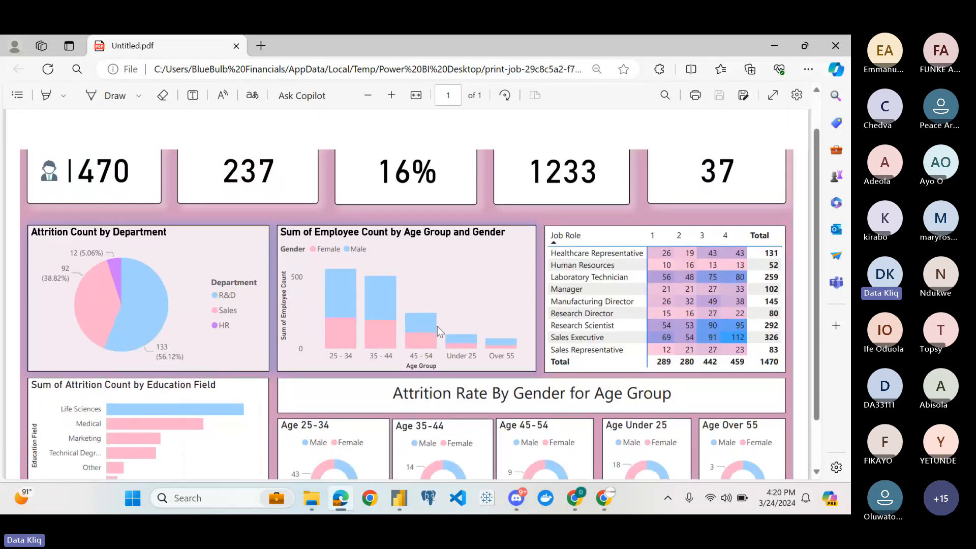
scroll(437, 326, up, 2)
Switch back to Power BI Desktop and filter the dashboard to Associates Degree with the education slicer
mouse_move(402, 502)
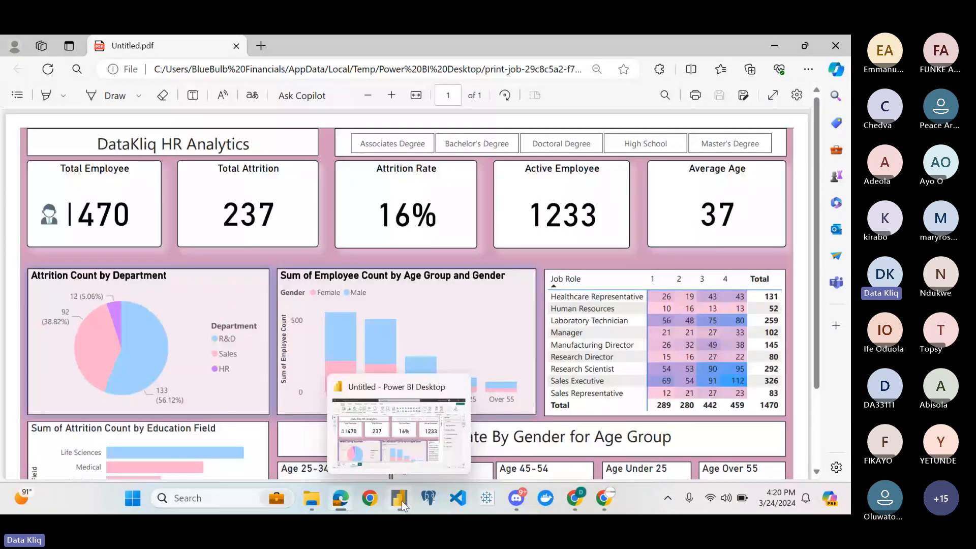
click(399, 413)
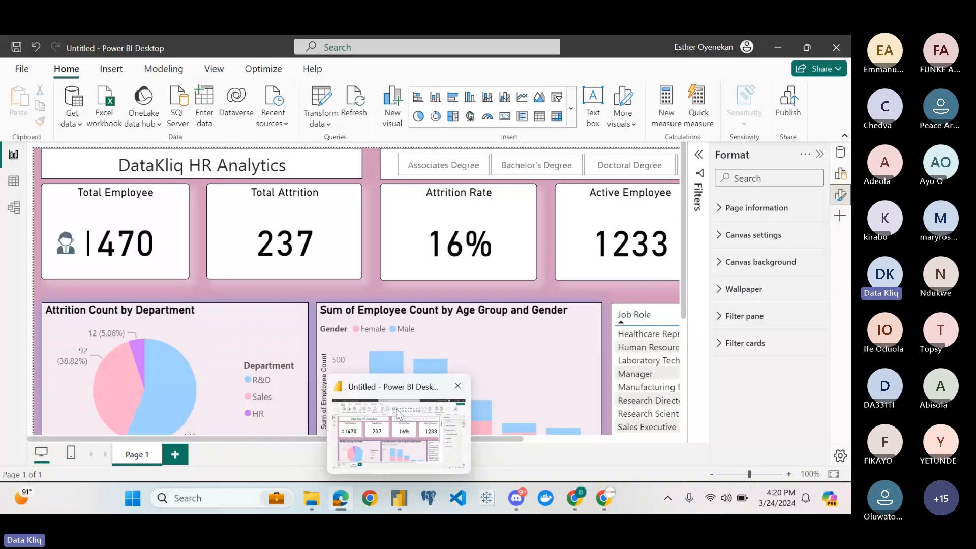
click(445, 165)
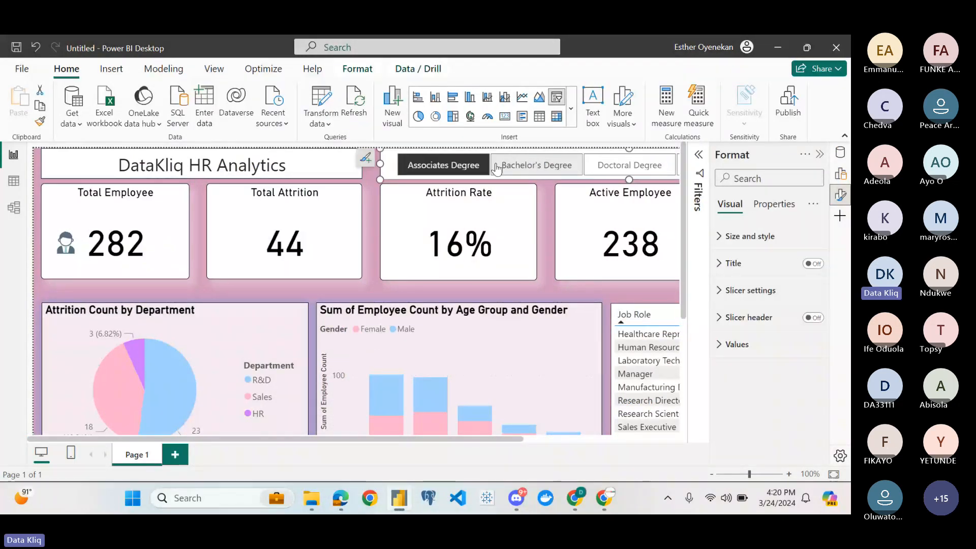
click(433, 171)
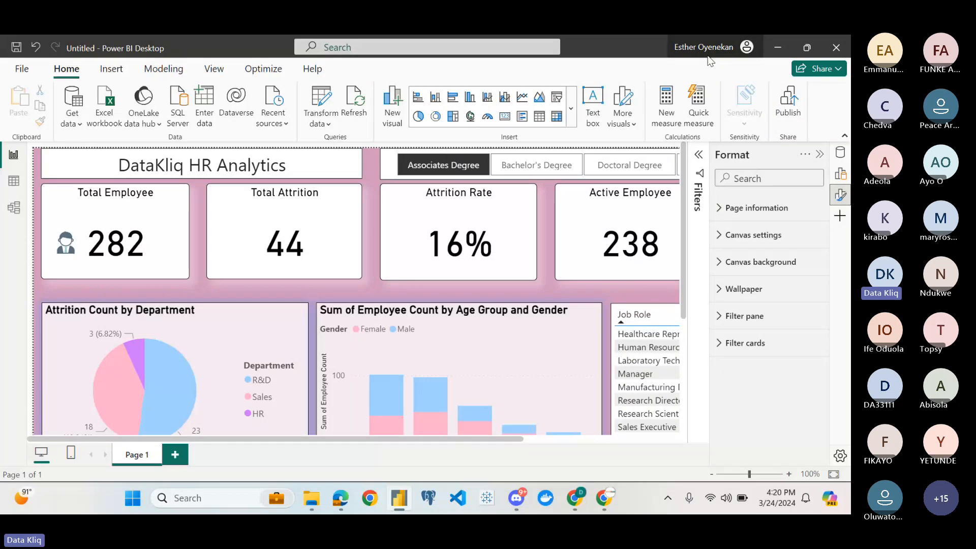
Start publishing the report, agree to save its changes, and enter Datakliq as the file name for saving a copy
click(790, 114)
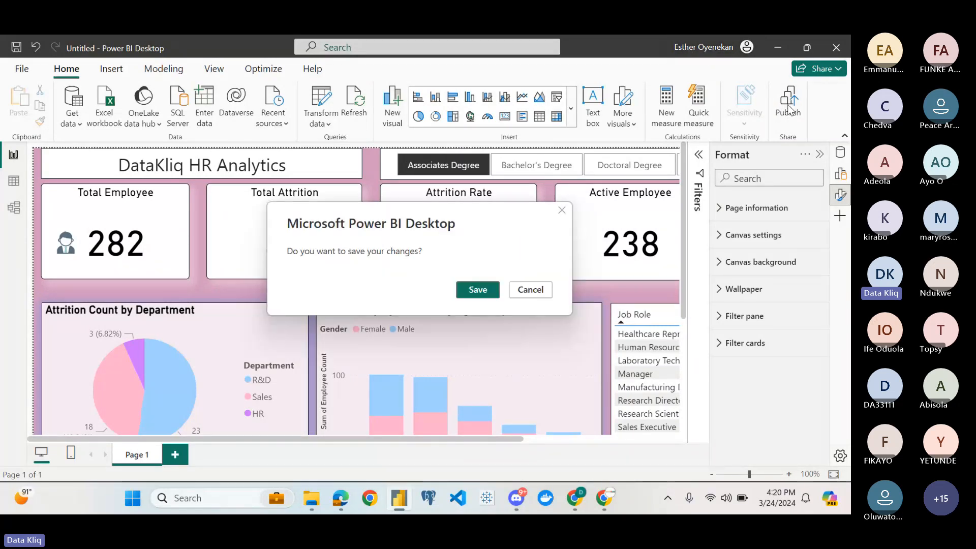
click(472, 291)
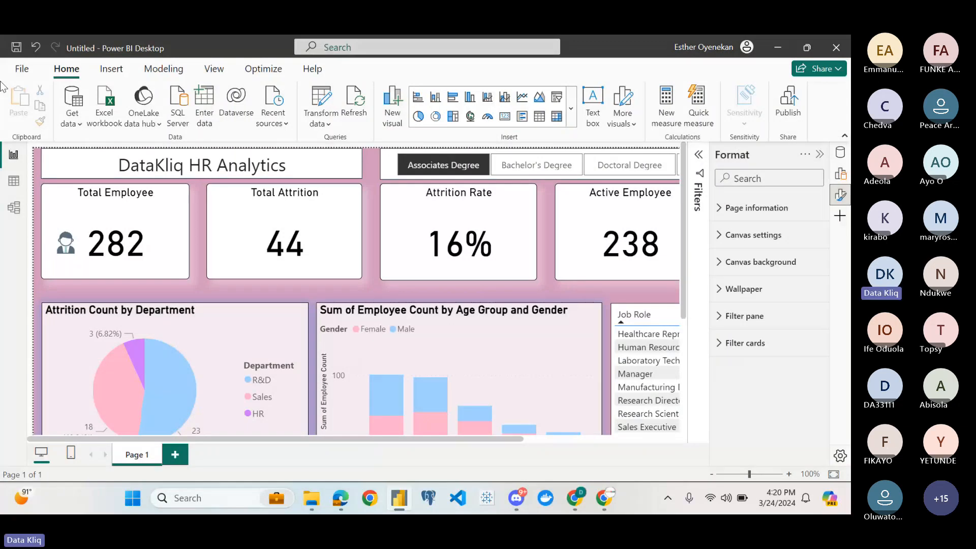
click(22, 68)
click(56, 191)
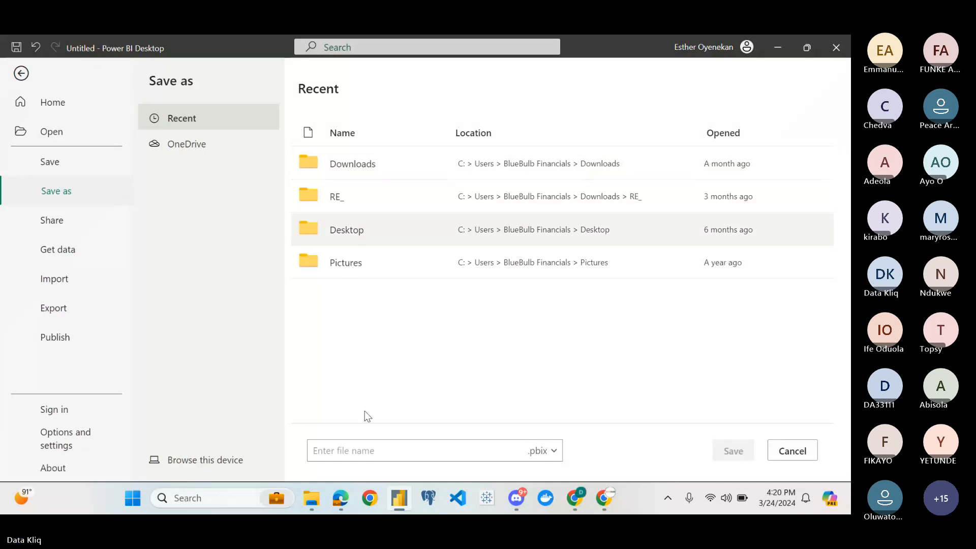
click(355, 452)
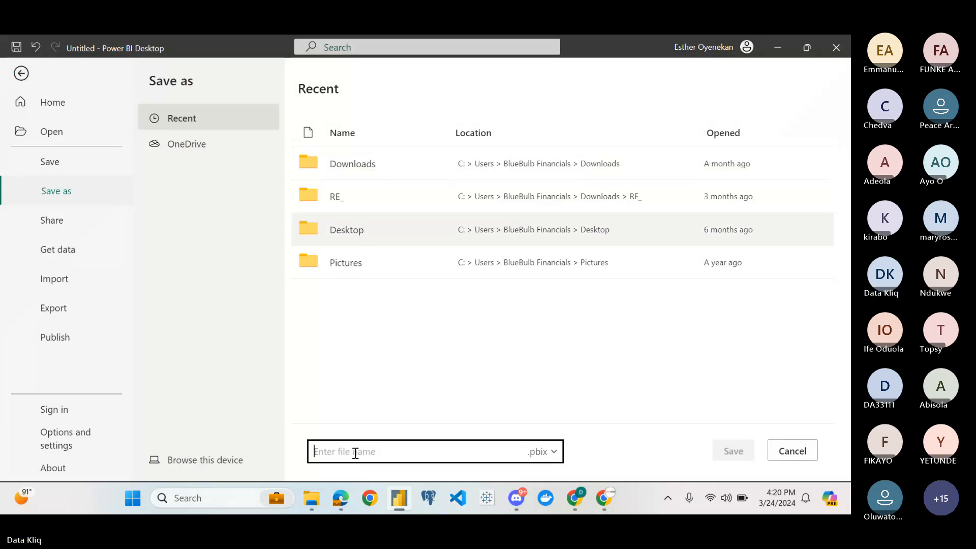
key(Caps_Lock)
text(D)
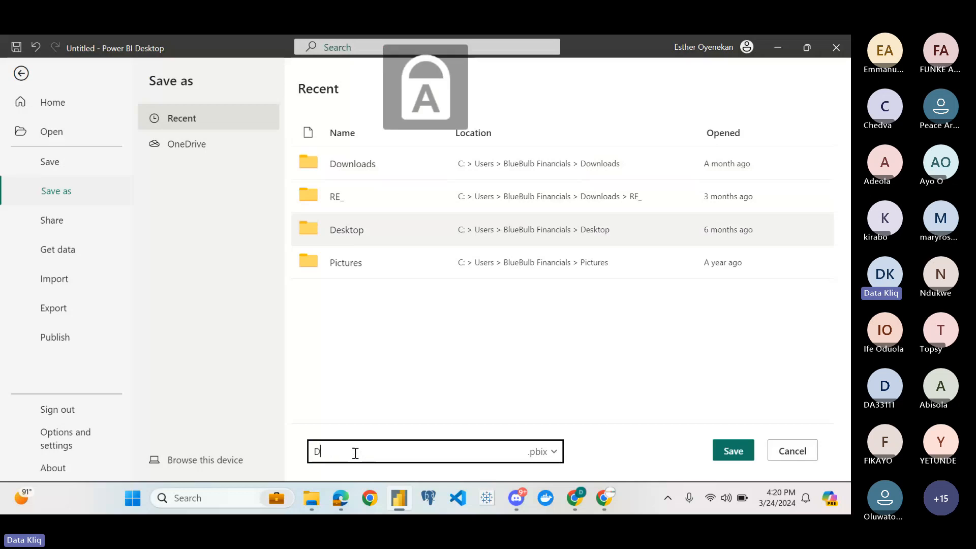
key(Caps_Lock)
text(atakliq)
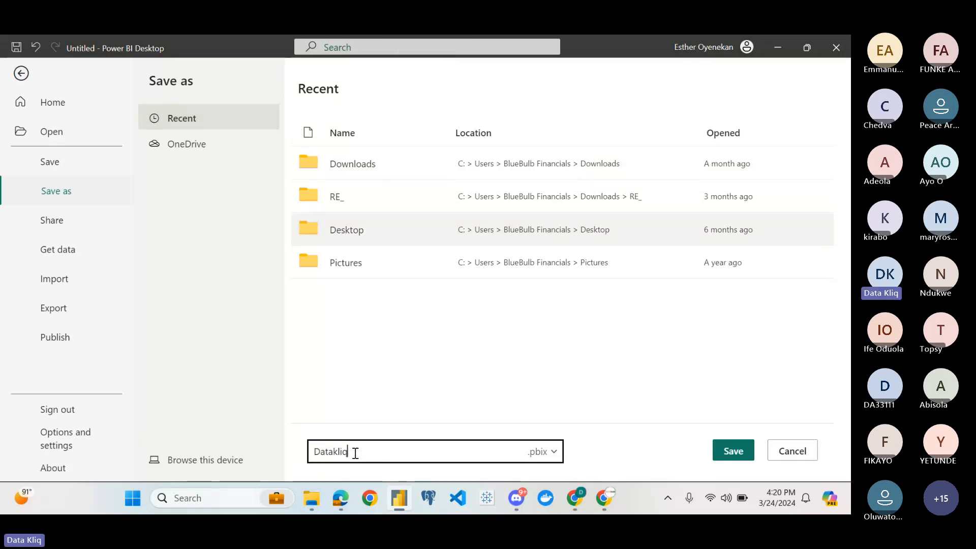
key(Return)
Save the report as Datakliq Hr in the Downloads folder
key(Caps_Lock)
text(H)
key(Caps_Lock)
text(r)
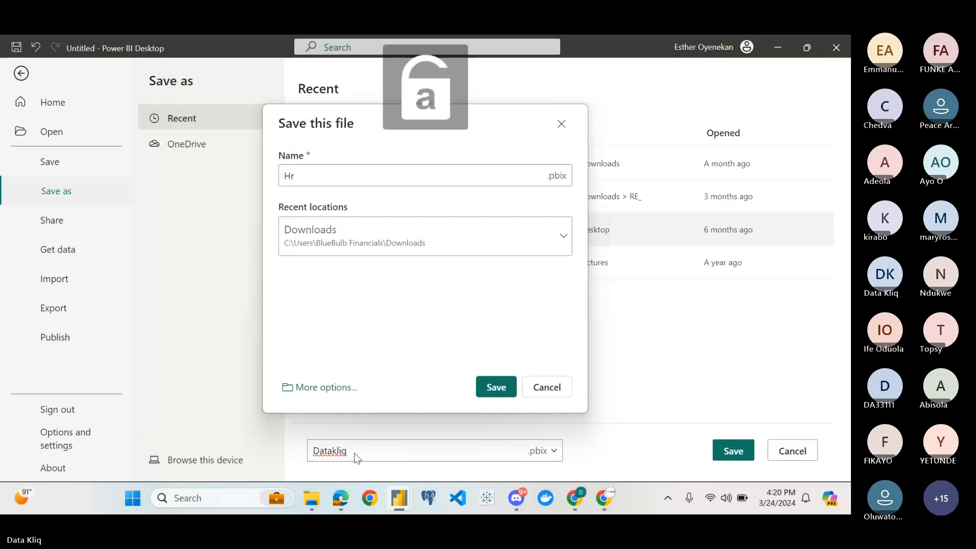
key(BackSpace)
key(BackSpace)
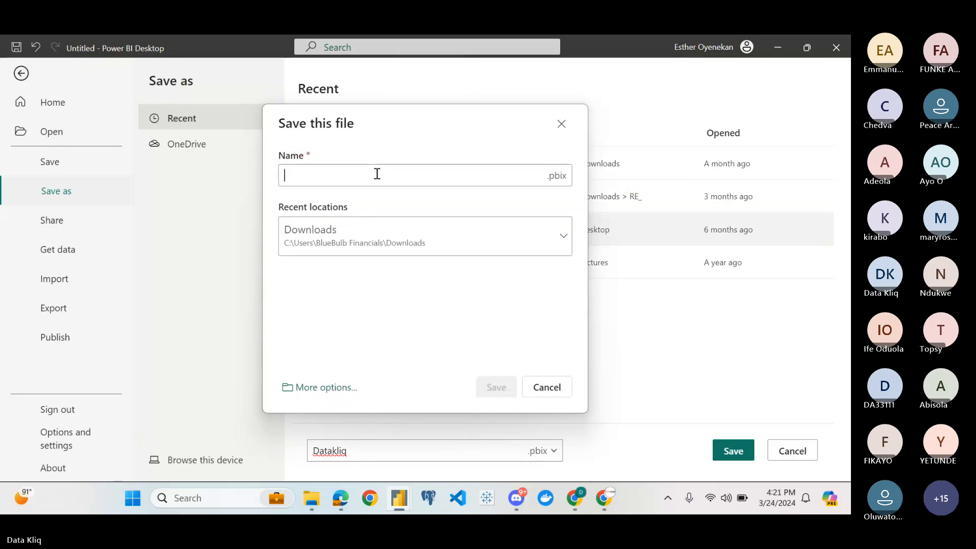
key(Caps_Lock)
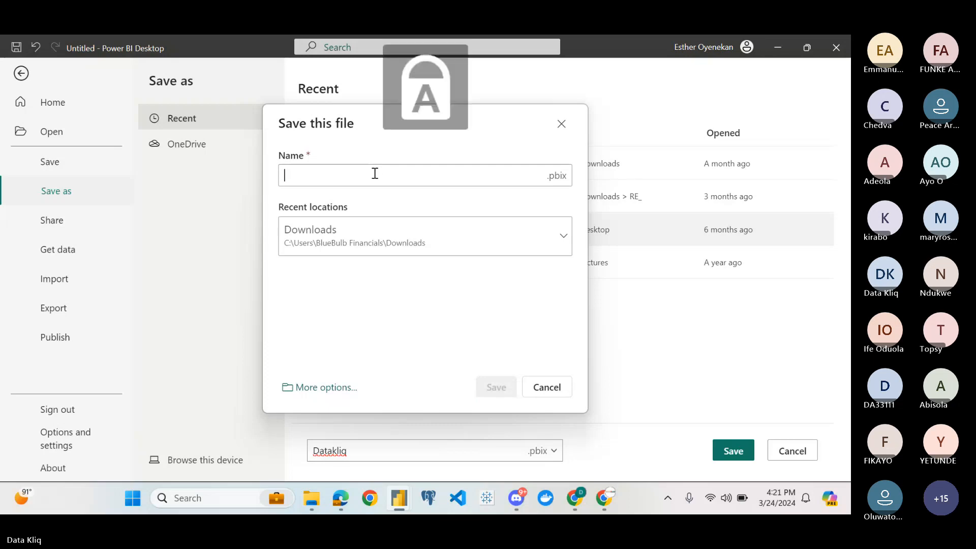
text(Datakliq)
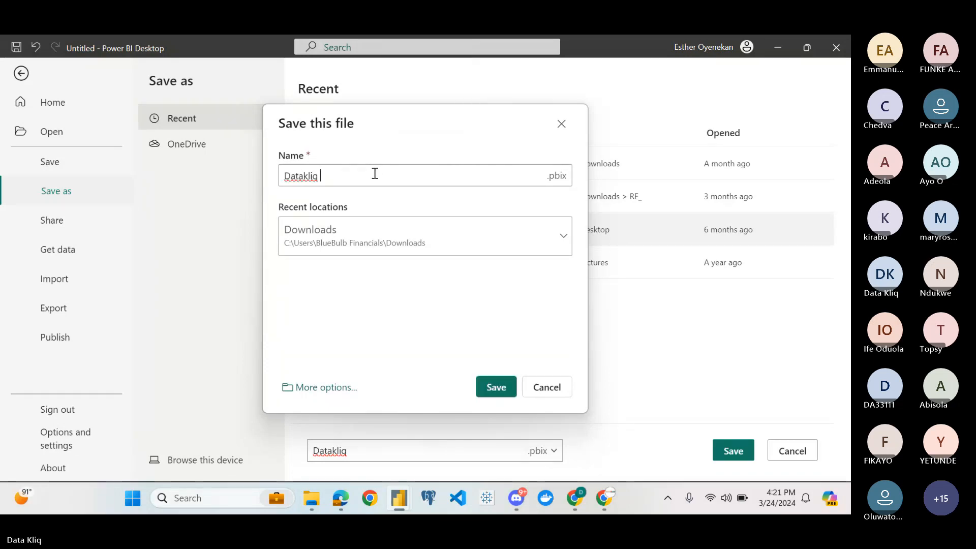
text( Hr)
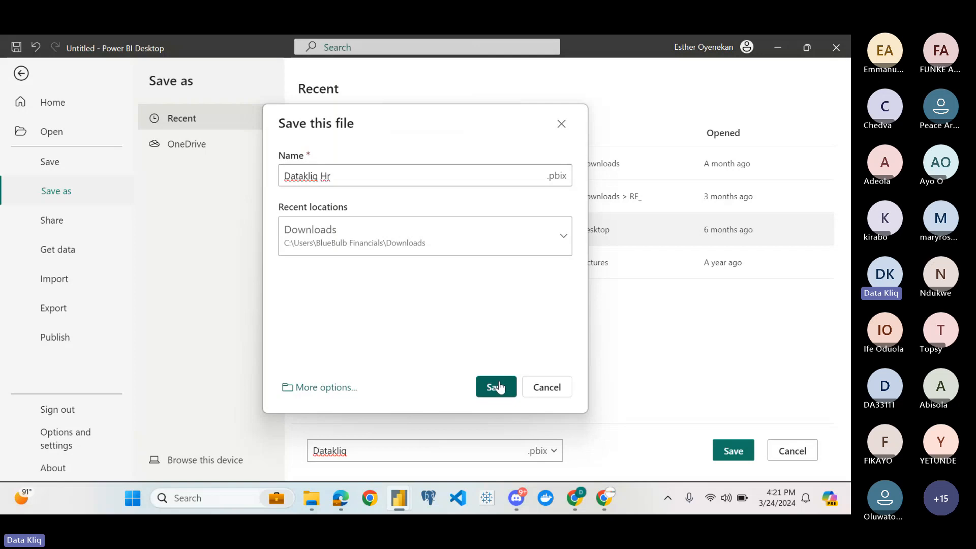
click(499, 388)
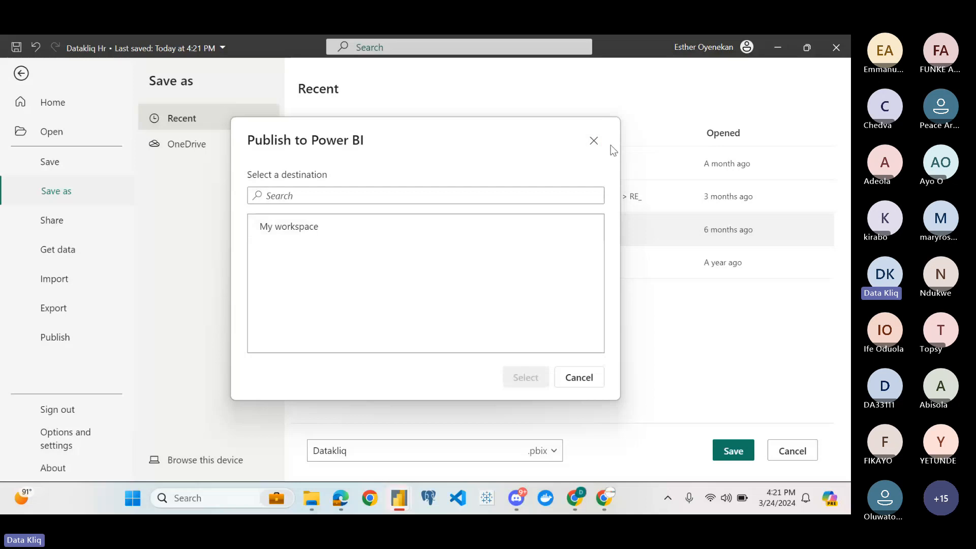
Return to the report canvas and publish the saved report to My workspace
click(594, 140)
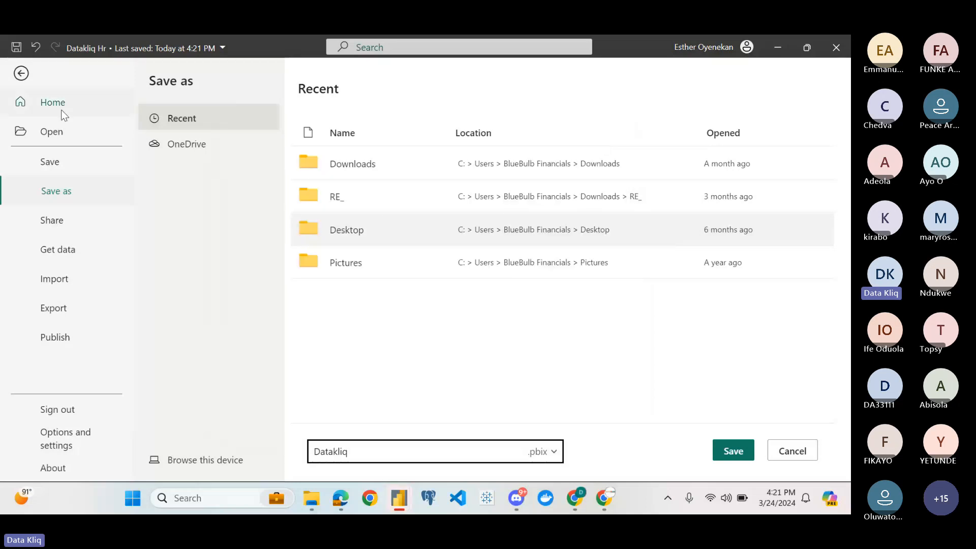
click(61, 113)
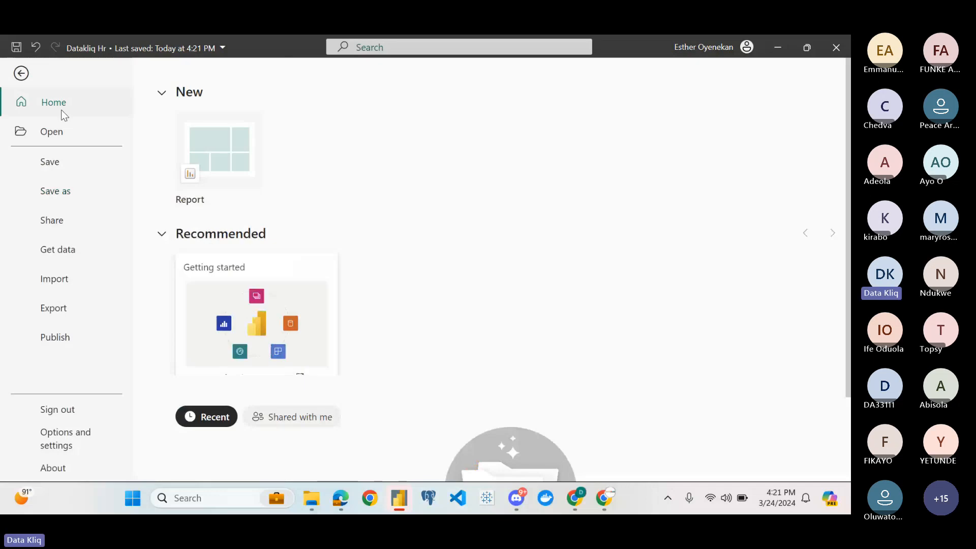
click(14, 74)
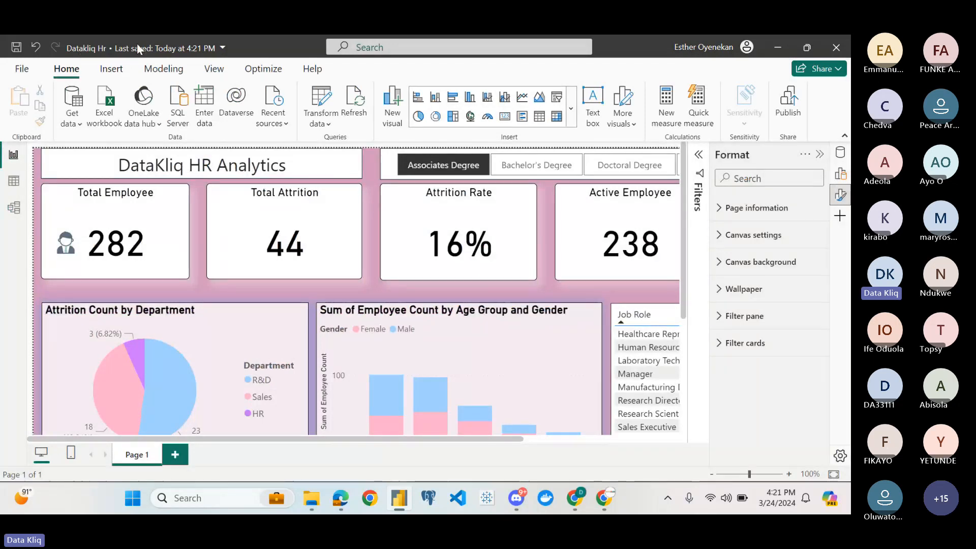
click(796, 109)
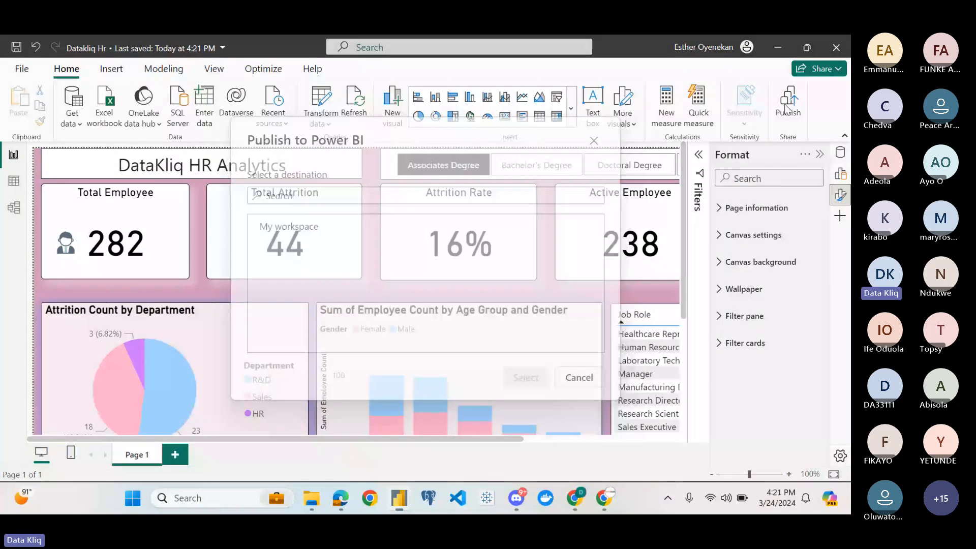
click(260, 230)
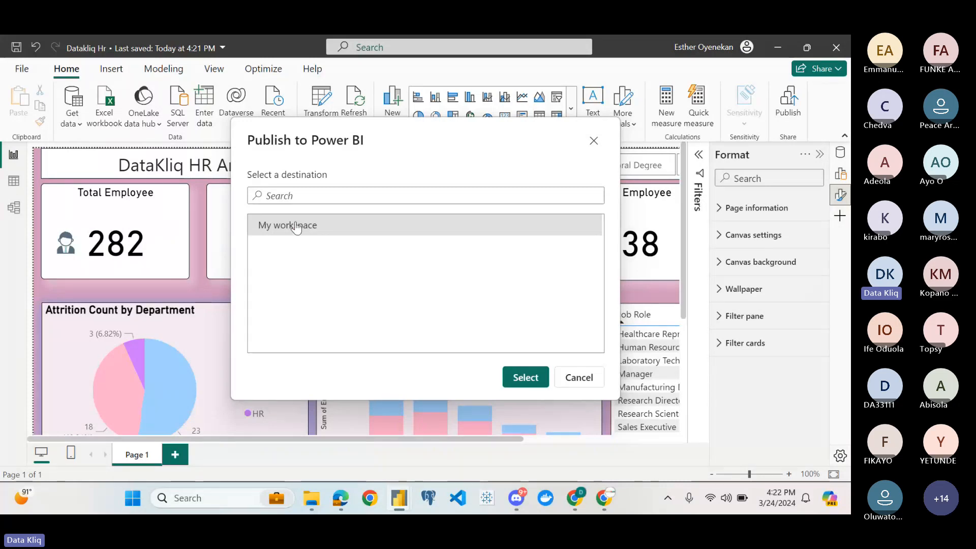
click(520, 383)
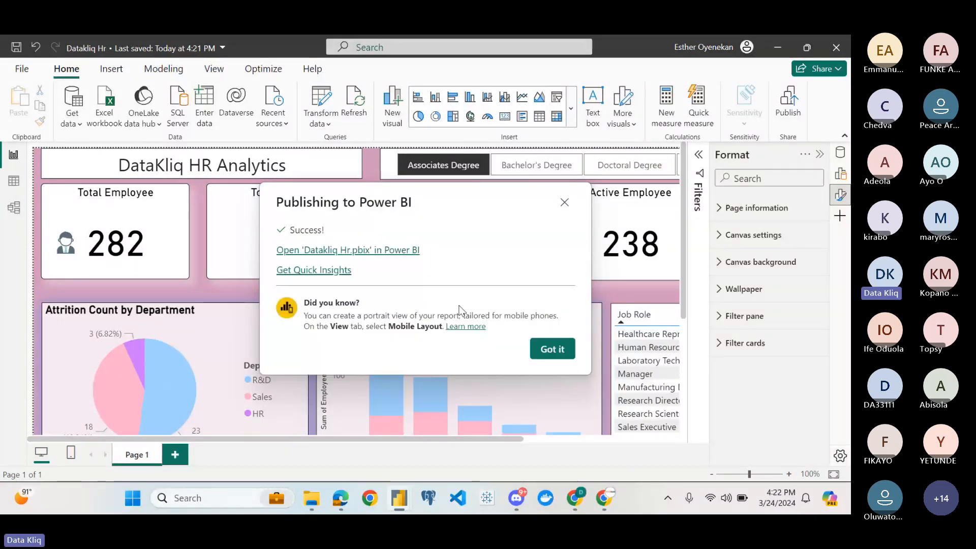
Try to open the published Datakliq Hr report in the Power BI service and dismiss the dialog
click(352, 251)
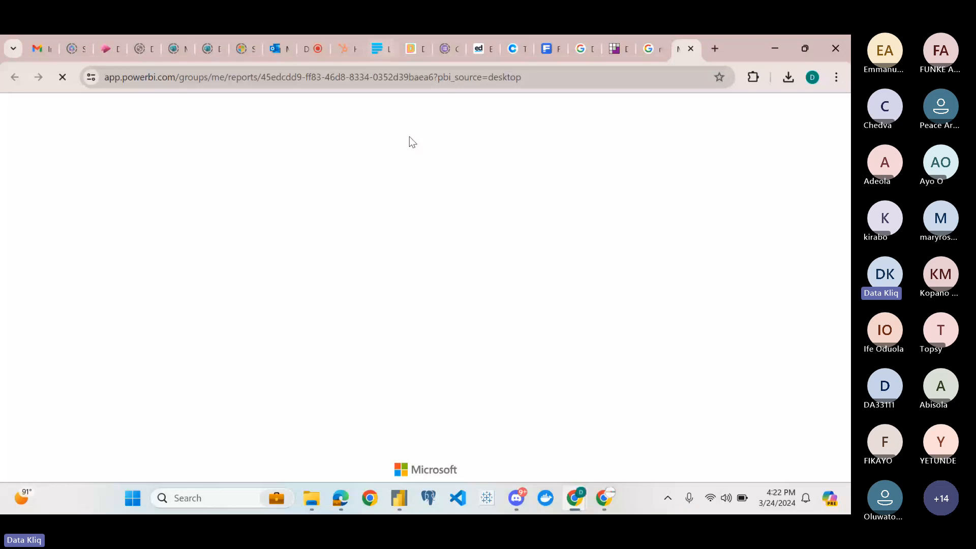
mouse_move(402, 495)
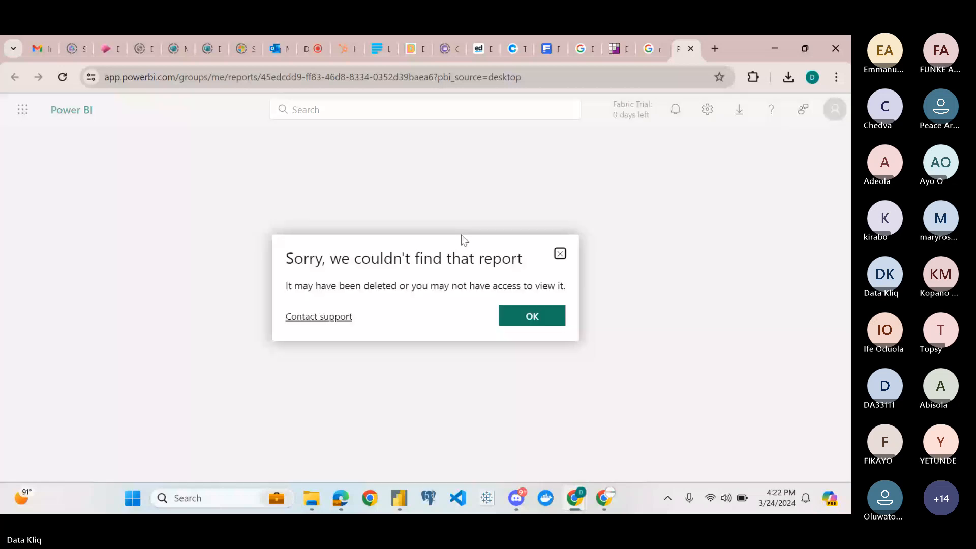
click(517, 322)
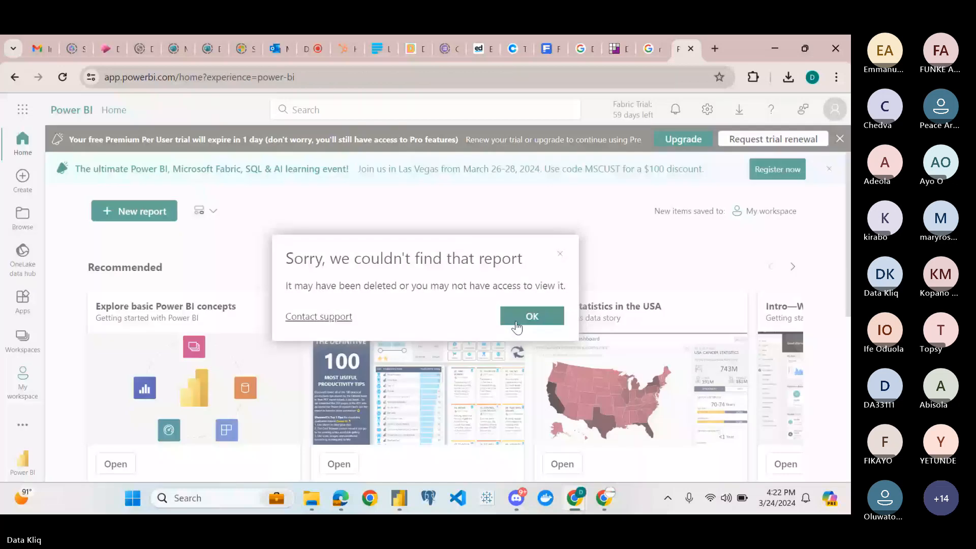
click(517, 325)
Look through the Power BI service home page and its recent items for the published report
scroll(548, 270, down, 5)
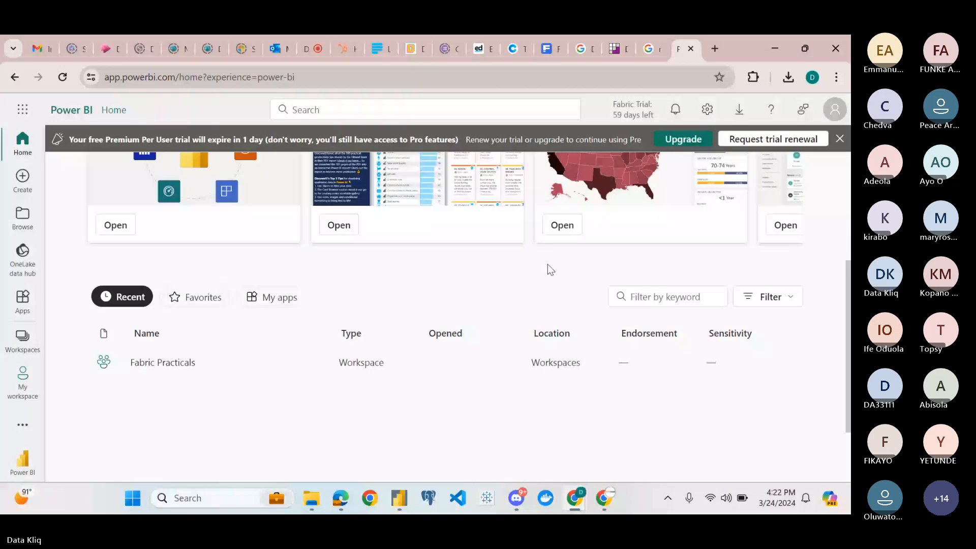
click(23, 461)
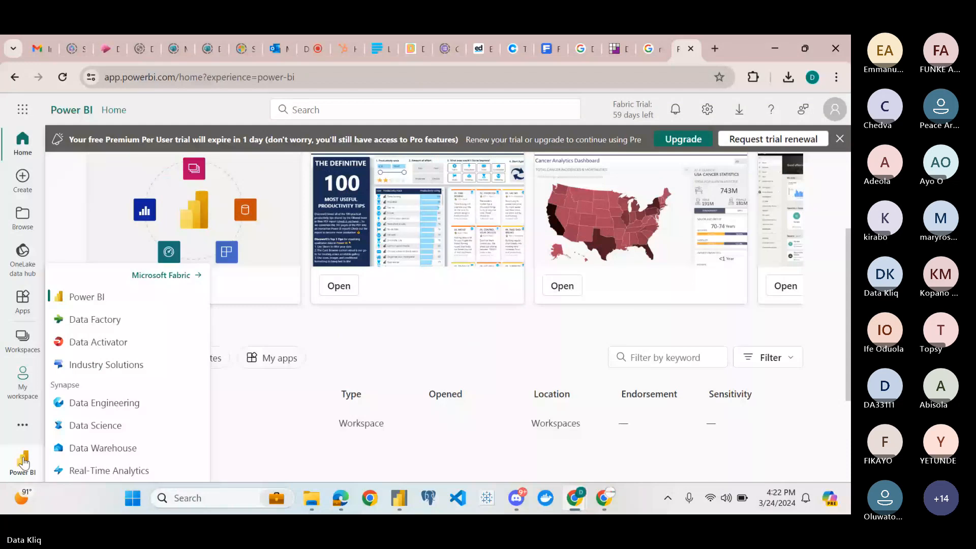
click(306, 275)
scroll(306, 276, up, 3)
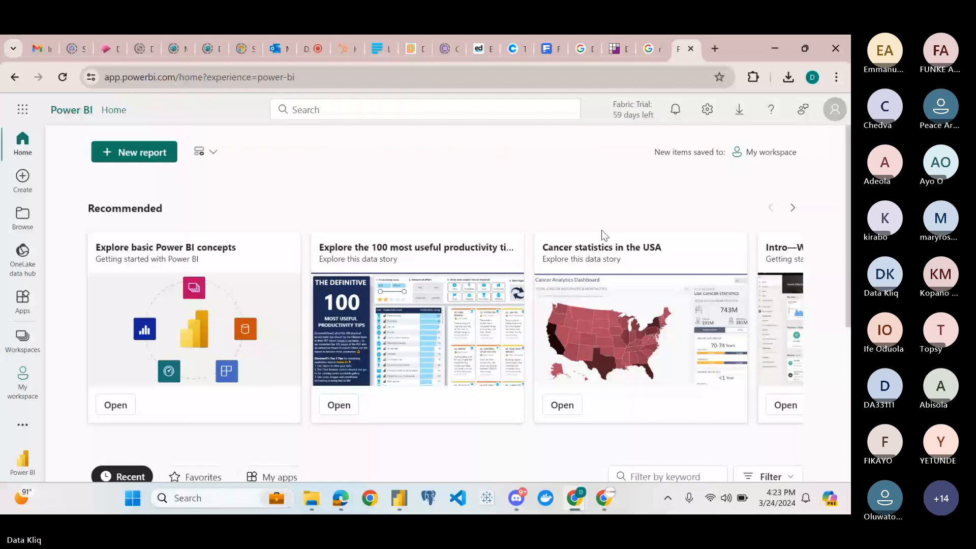
scroll(602, 230, down, 2)
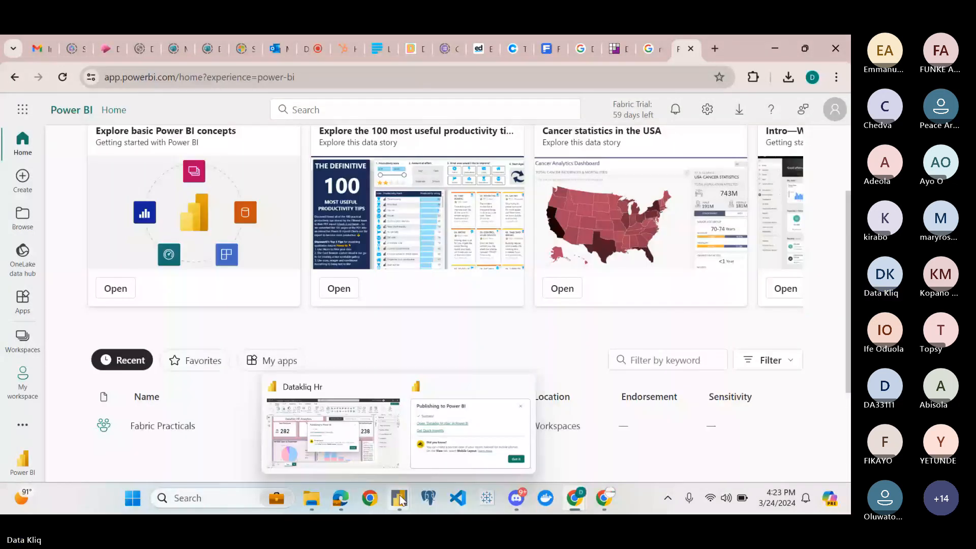
Switch back to Power BI Desktop, try the published report's link again, and open the contact support page
click(400, 500)
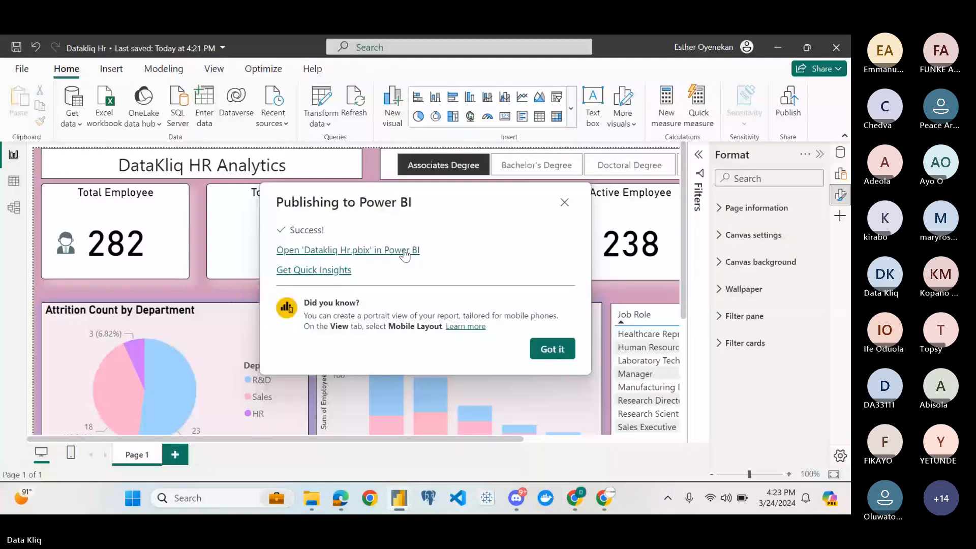
click(405, 251)
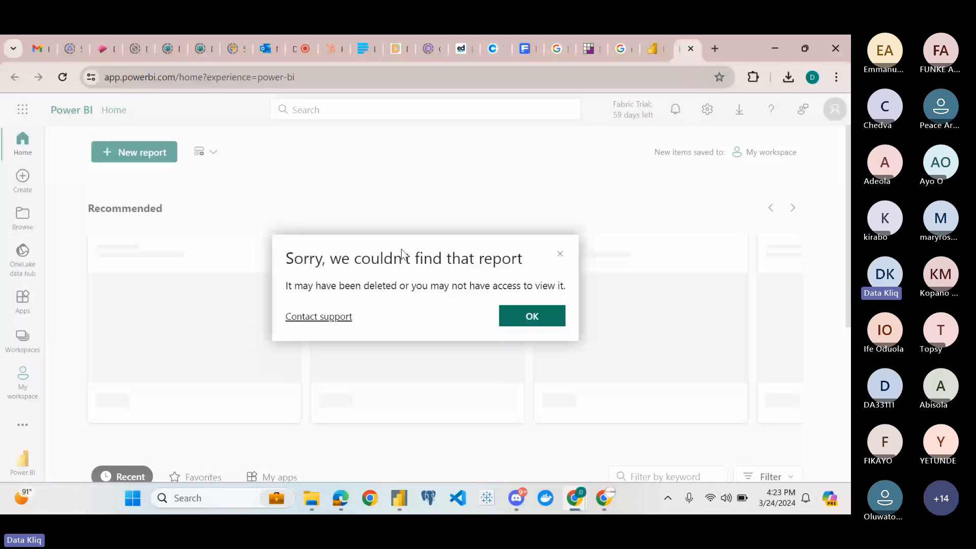
click(331, 318)
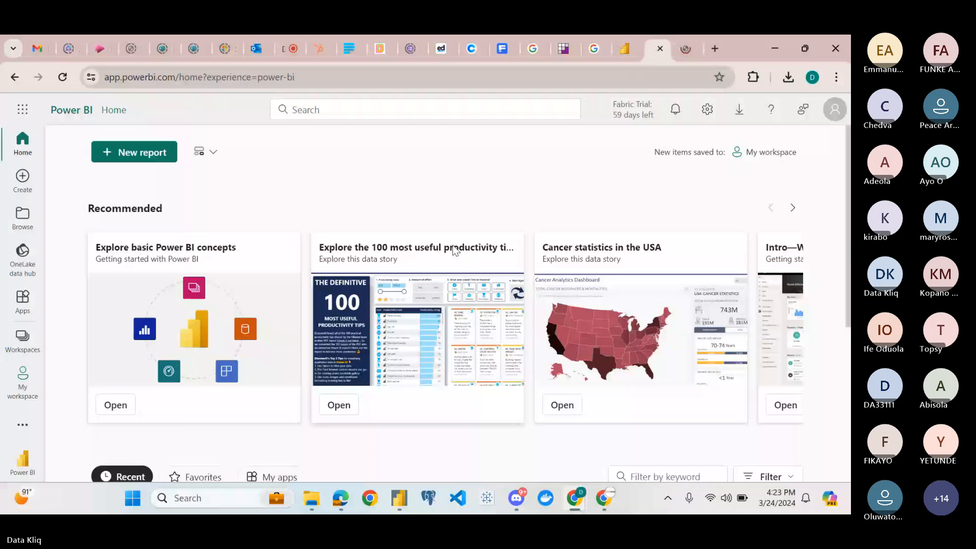
Check the recent items and My workspace in the Power BI service for the published report
scroll(774, 137, down, 1)
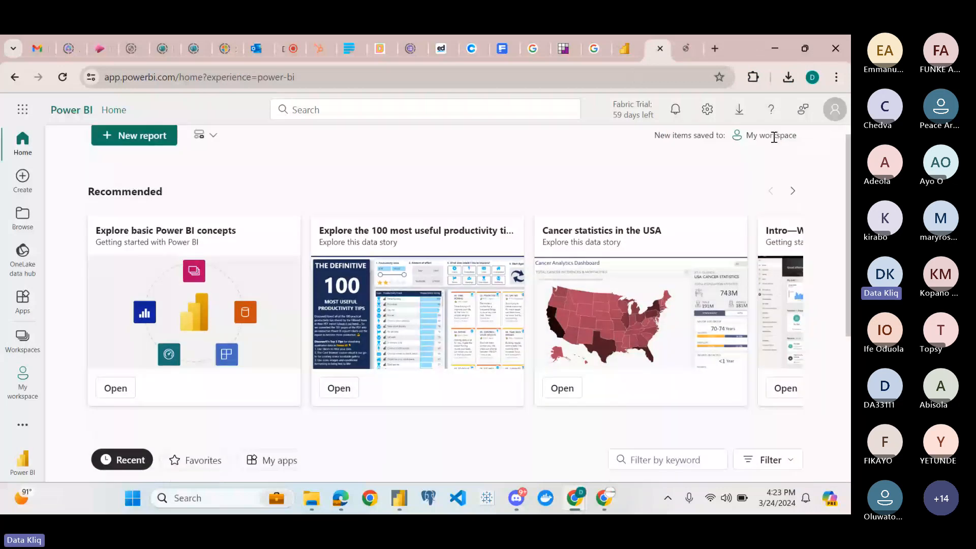
scroll(423, 356, down, 3)
right_click(423, 357)
click(22, 378)
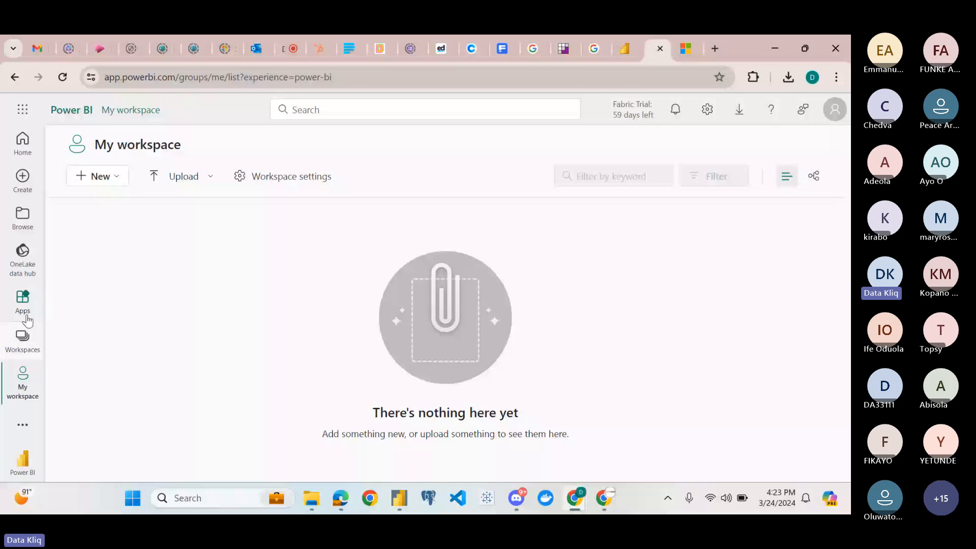
Open the recommended report on the 100 most useful productivity tips and lower its productivity scale minimum to about 33
click(22, 143)
scroll(341, 377, down, 1)
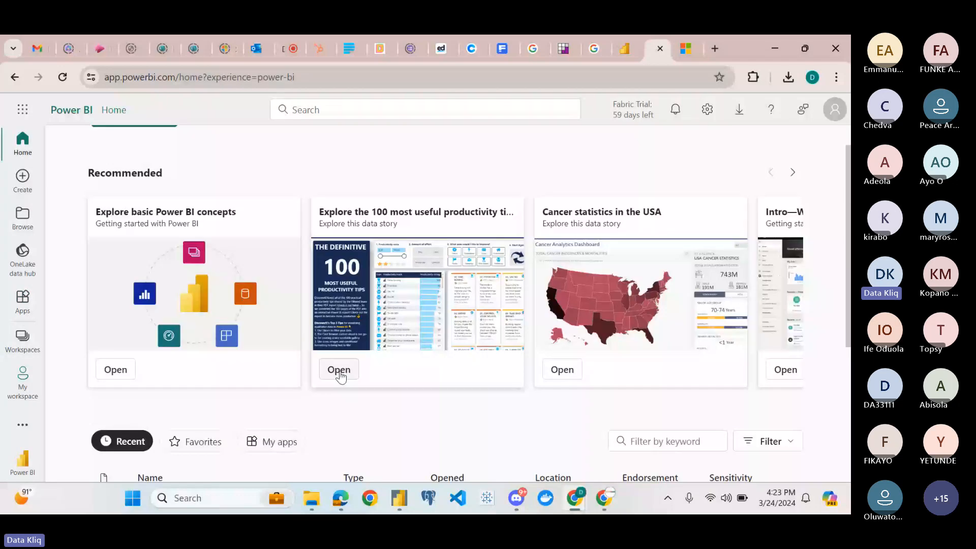
click(339, 371)
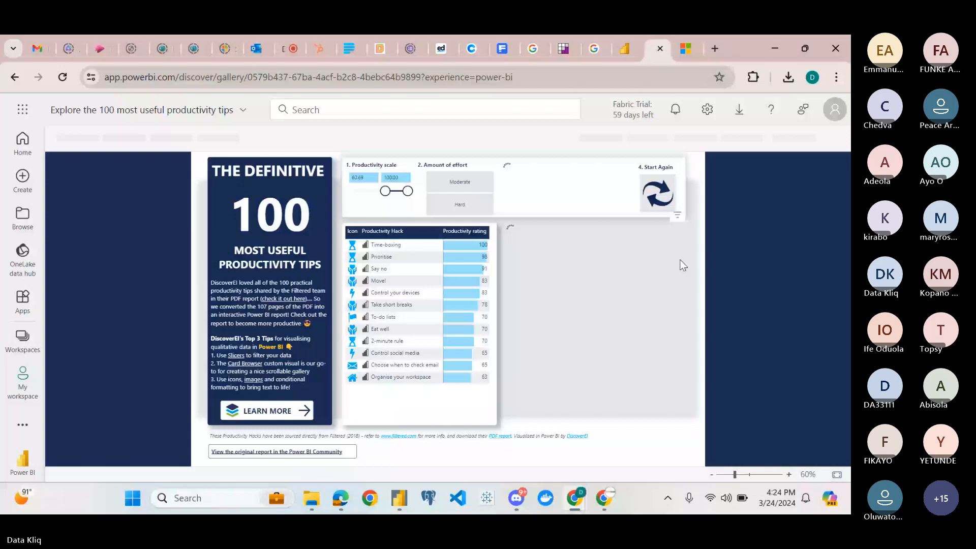
click(84, 139)
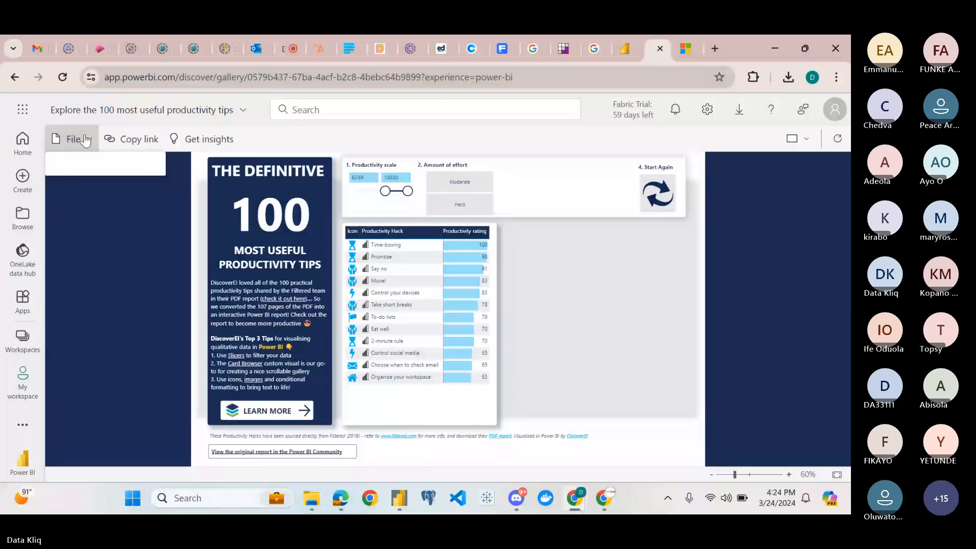
click(122, 205)
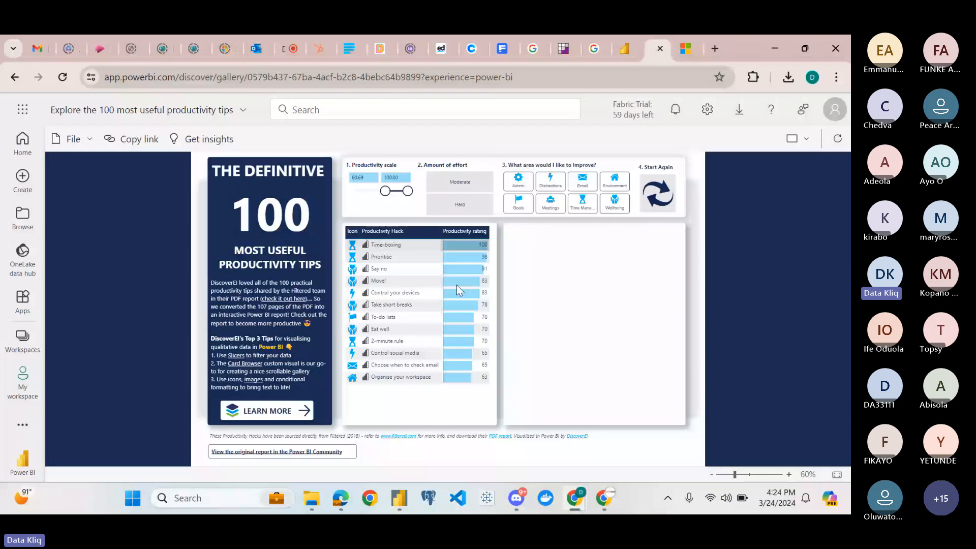
mouse_move(381, 488)
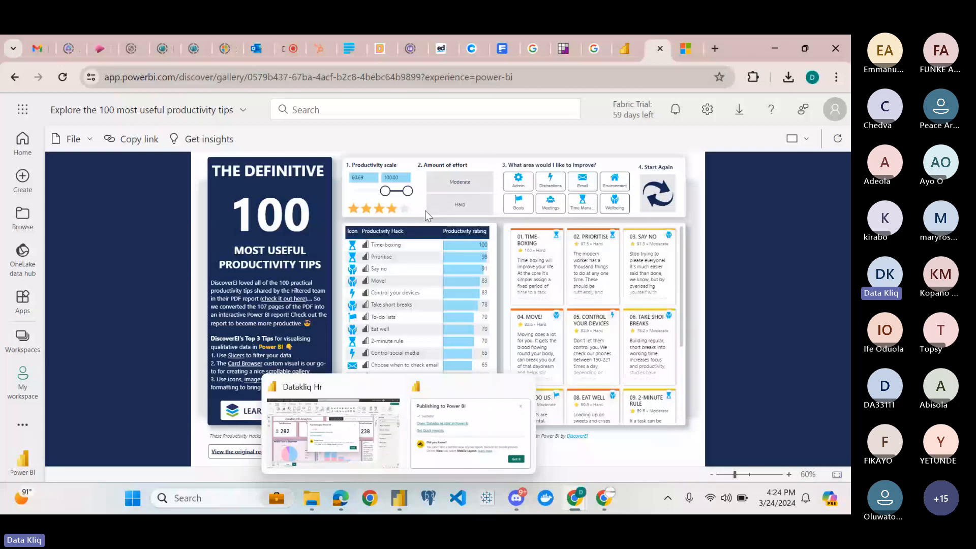
drag(385, 191, 370, 192)
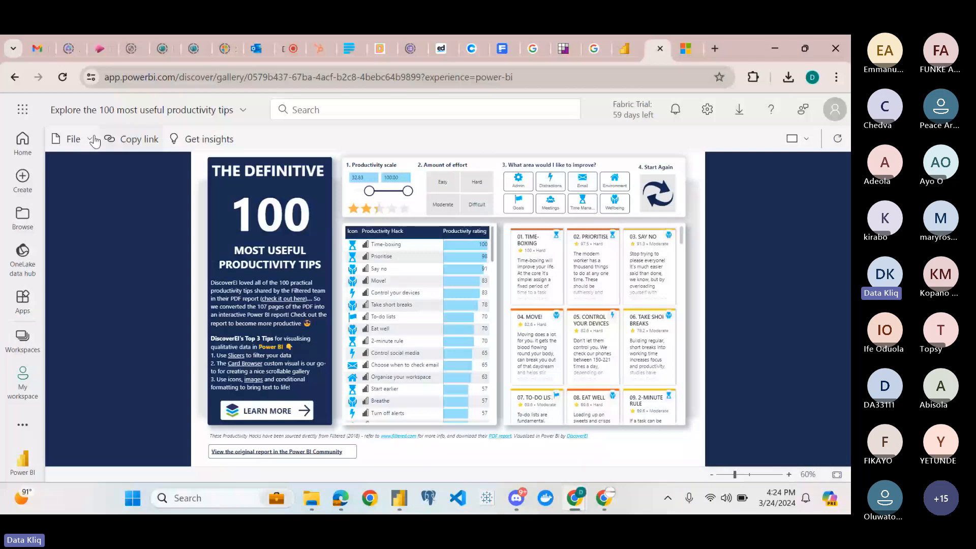
Copy the link to the productivity tips report for a new browser tab and close the link dialog
click(135, 143)
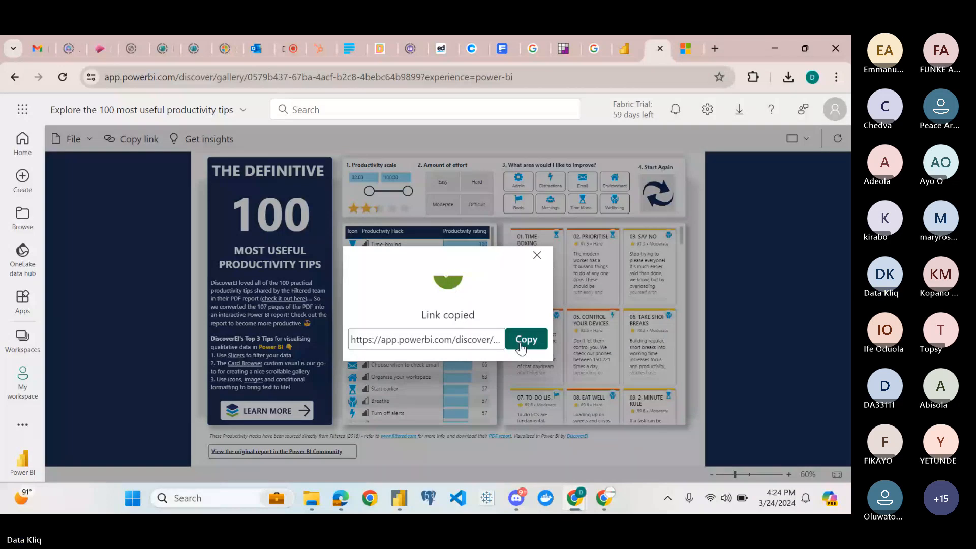
click(717, 47)
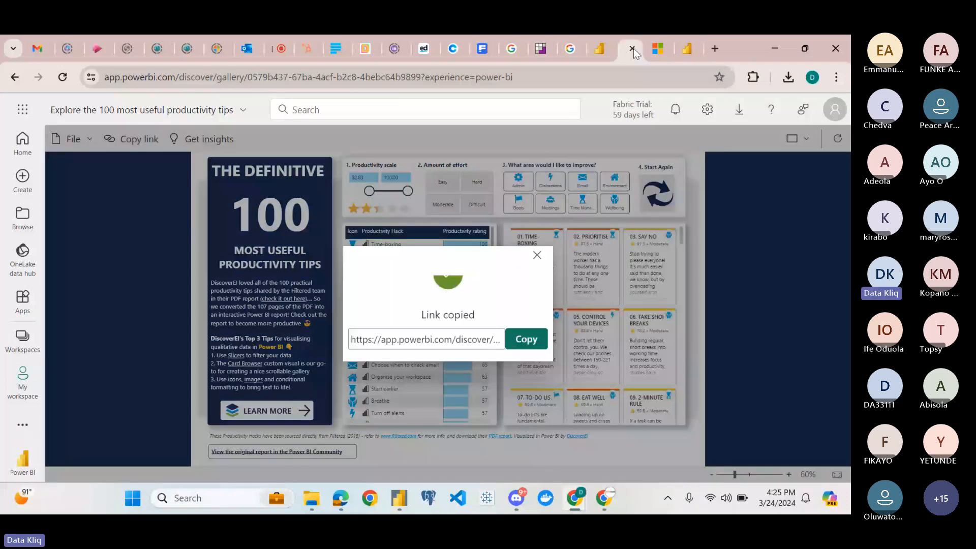
click(537, 256)
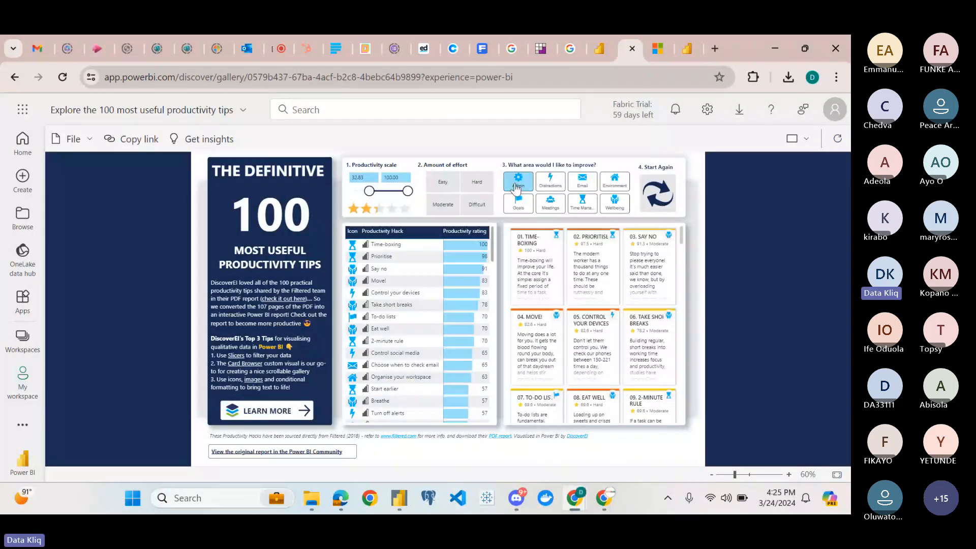
Filter the productivity tips by the Admin, Distractions, Email, Environment, Wellbeing, Time Management and Goals improvement areas
click(516, 186)
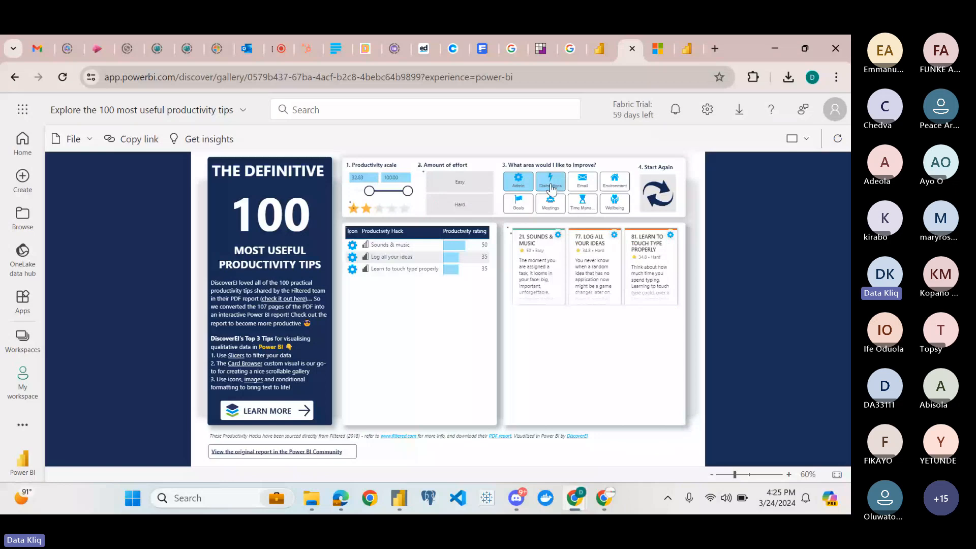
click(551, 187)
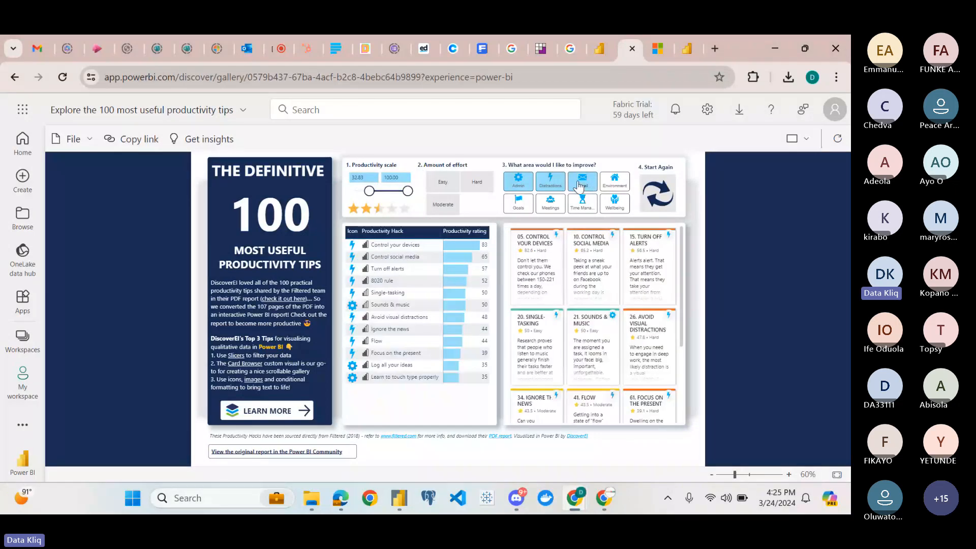
click(579, 186)
click(622, 187)
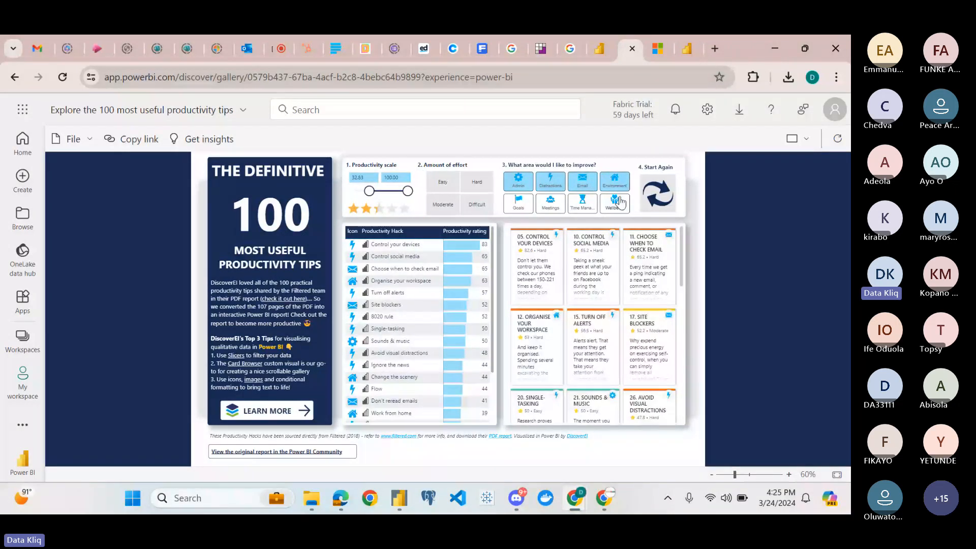
click(619, 202)
click(571, 206)
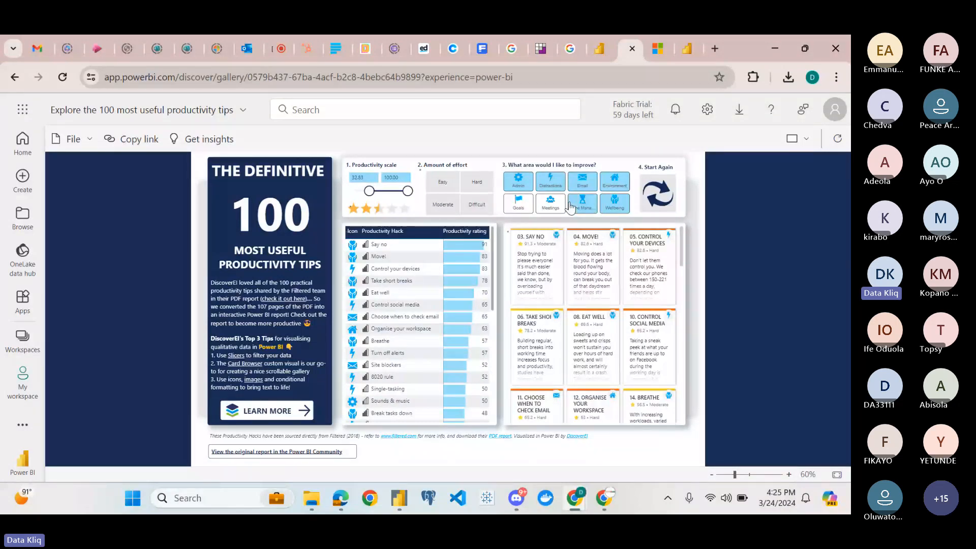
click(531, 209)
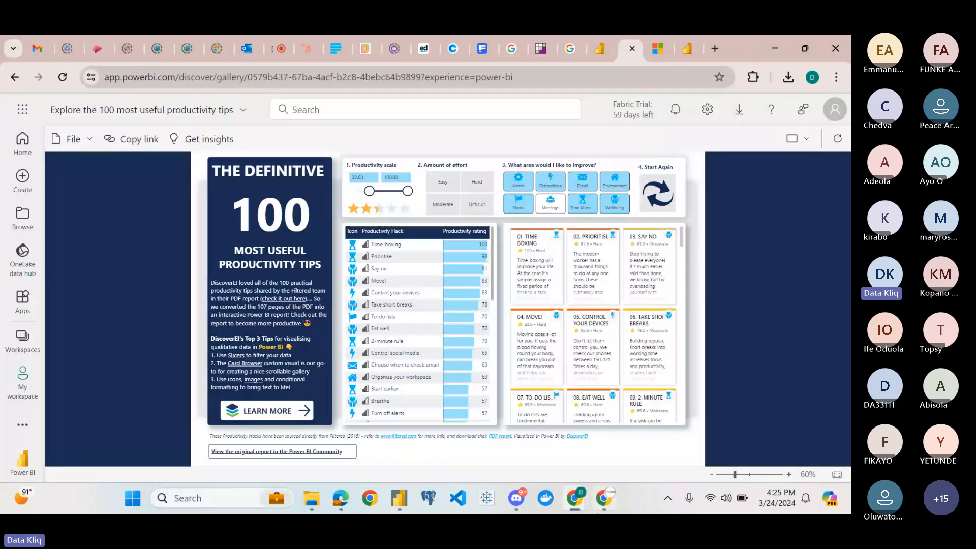
Switch to Microsoft Edge and view the top of the exported dashboard in Untitled.pdf for comparison
mouse_move(577, 506)
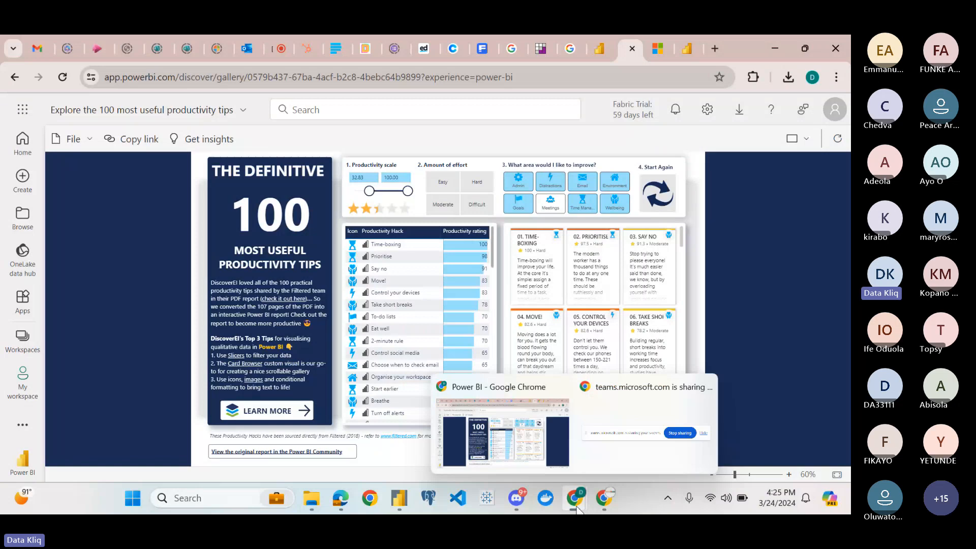
mouse_move(337, 503)
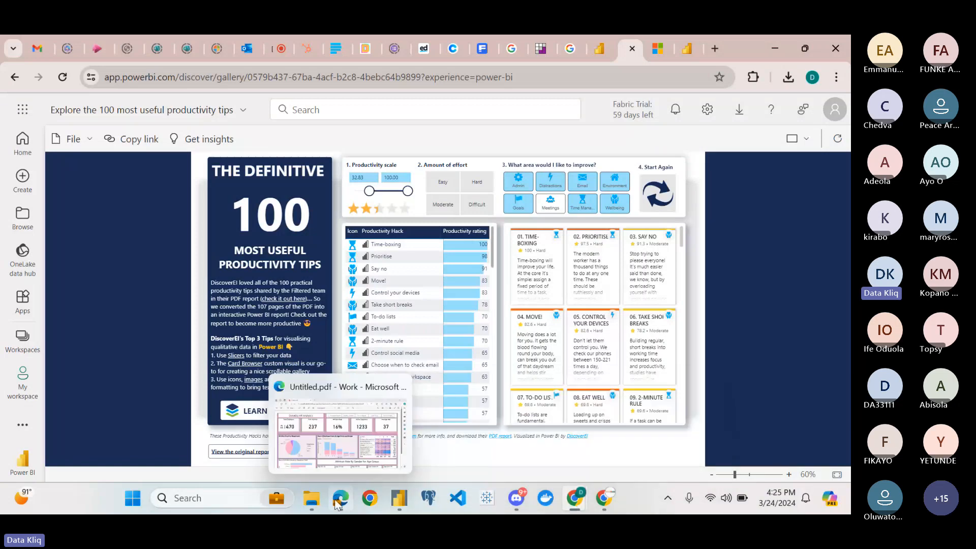
click(337, 503)
scroll(426, 304, up, 1)
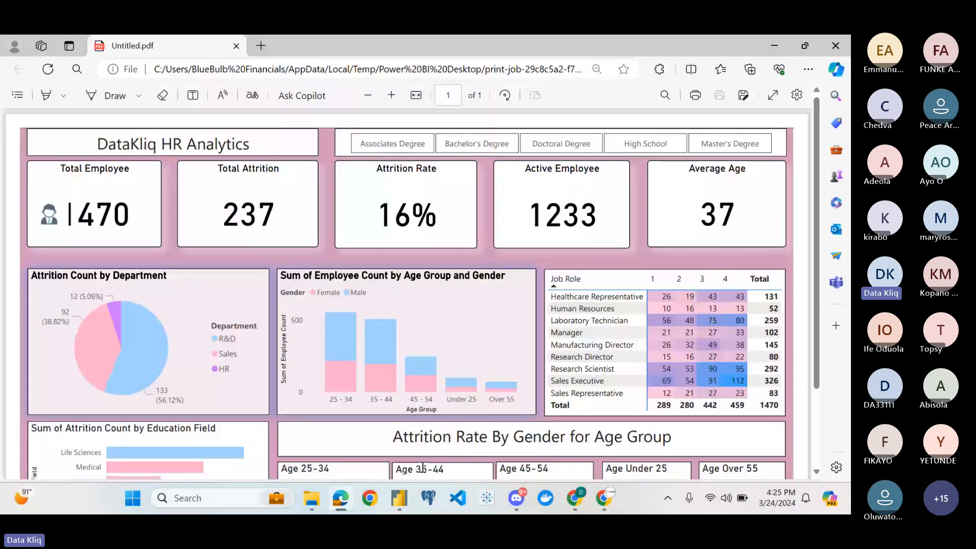
Switch to the Datakliq Hr report in Power BI Desktop and close the Publishing to Power BI dialog
mouse_move(401, 499)
click(377, 456)
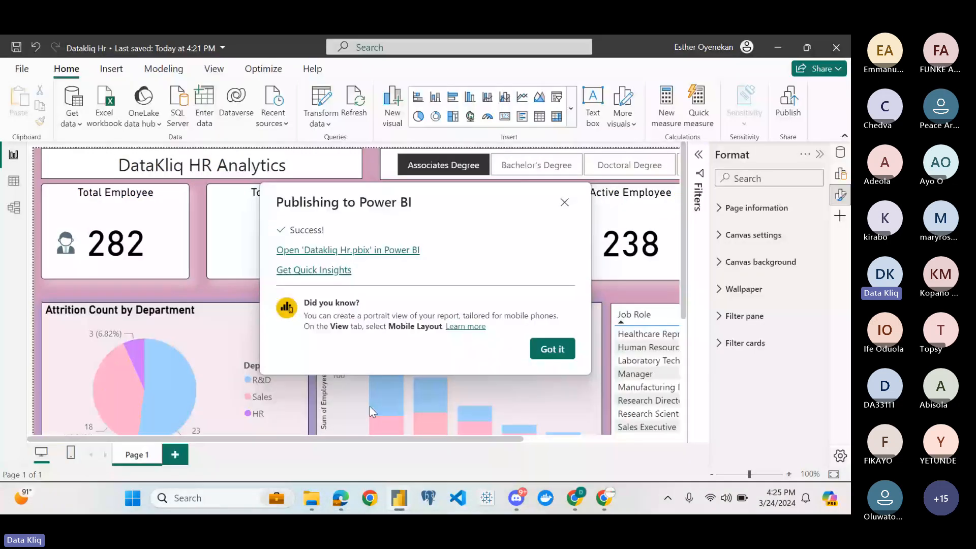
click(552, 349)
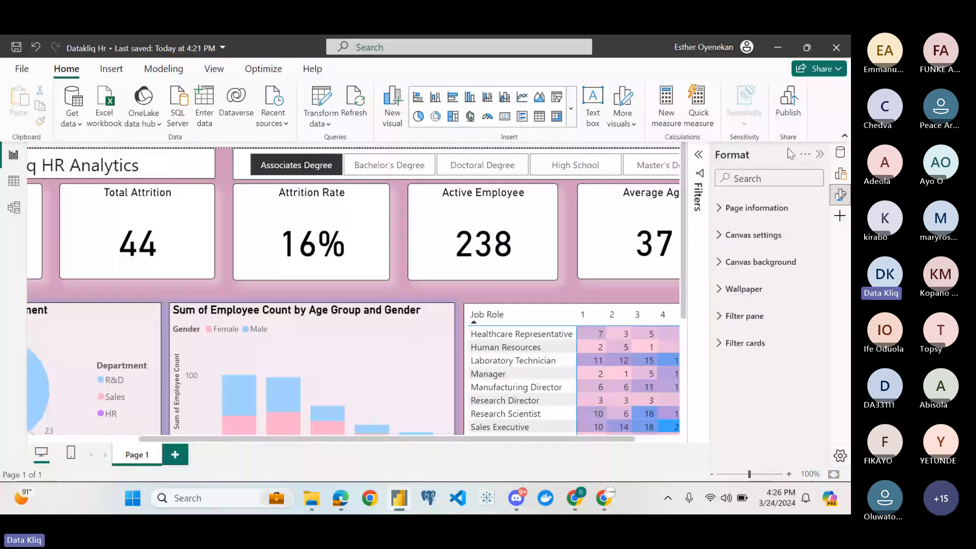
Collapse the formatting options to widen the canvas and zoom the report page out to 60%
click(820, 154)
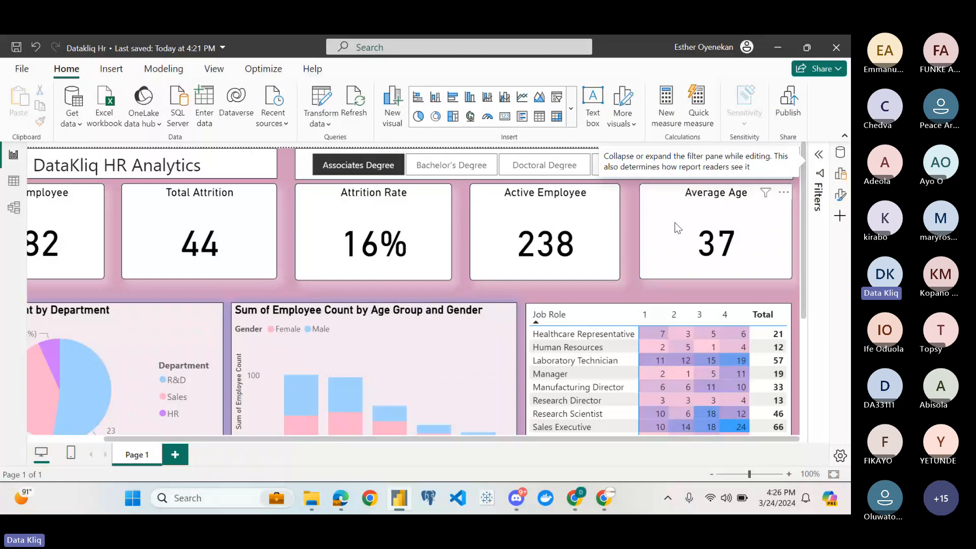
scroll(675, 223, down, 2)
scroll(675, 223, up, 2)
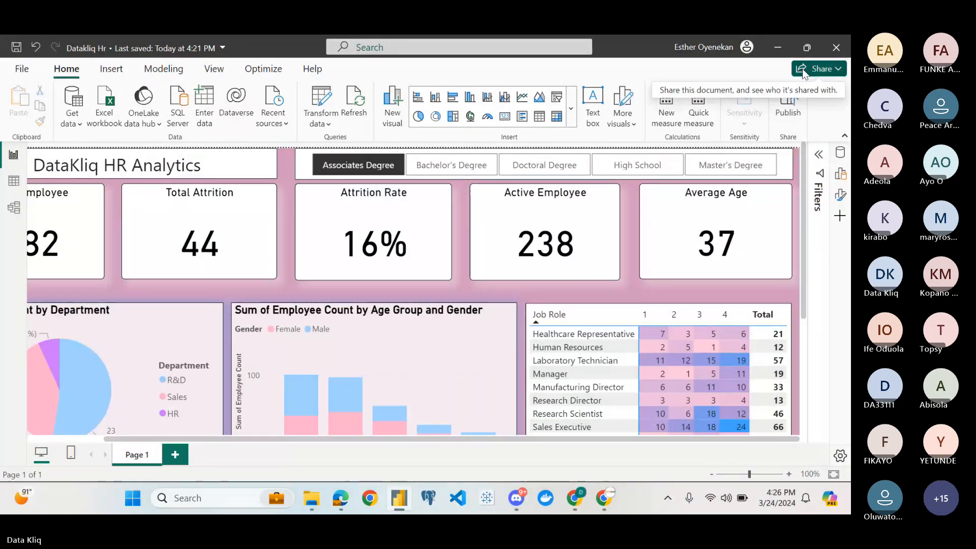
scroll(351, 318, left, 1)
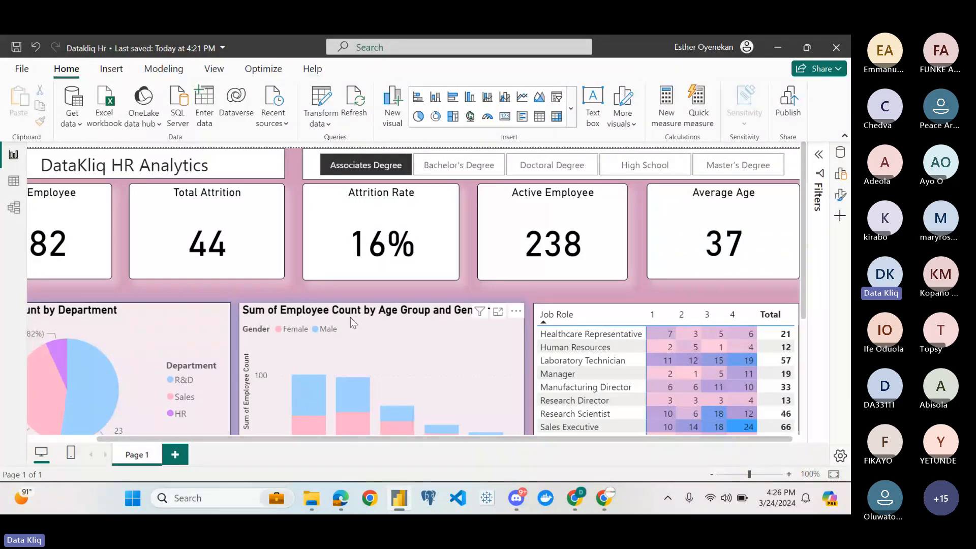
scroll(351, 318, right, 1)
scroll(351, 318, down, 1)
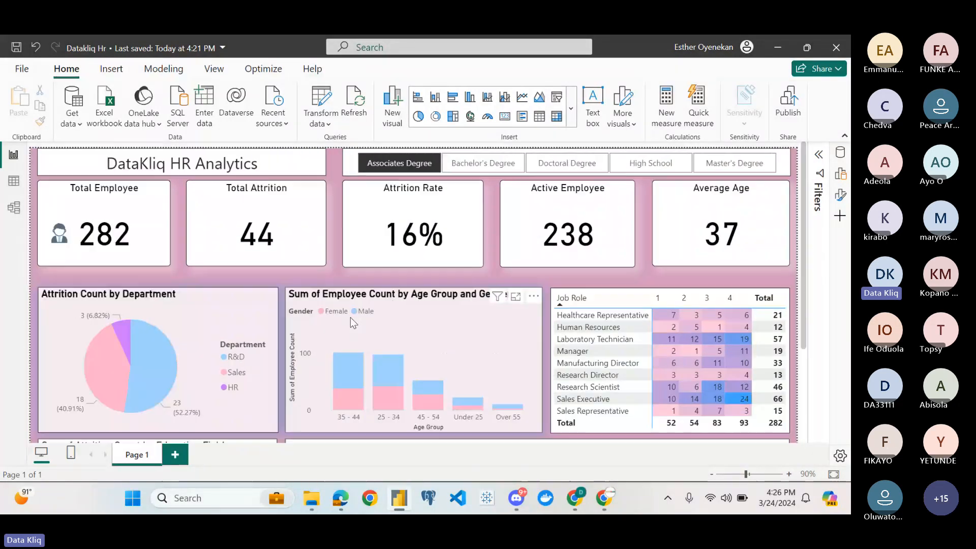
scroll(350, 317, down, 3)
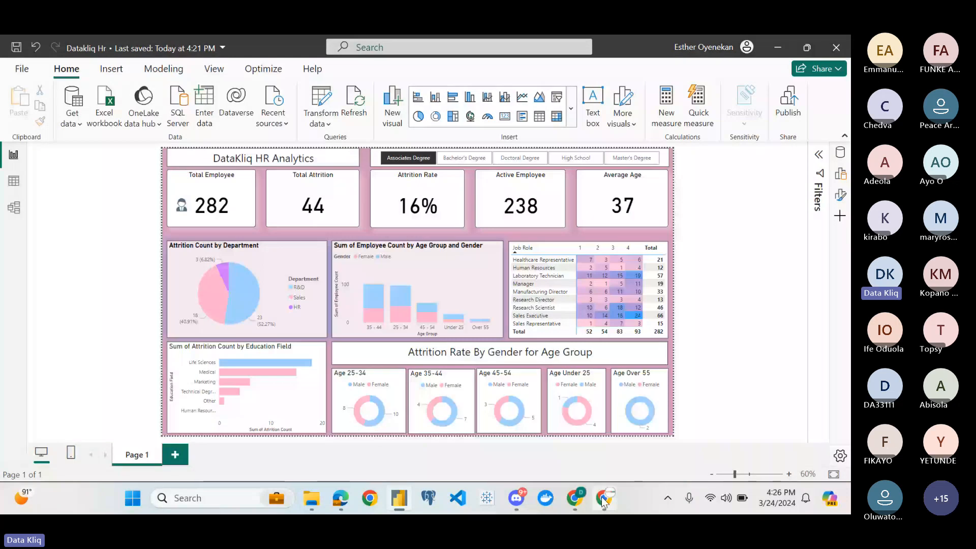
Check the participants and raised hands in the Teams meeting in Chrome, and return to the Datakliq Hr report in Power BI Desktop
mouse_move(603, 503)
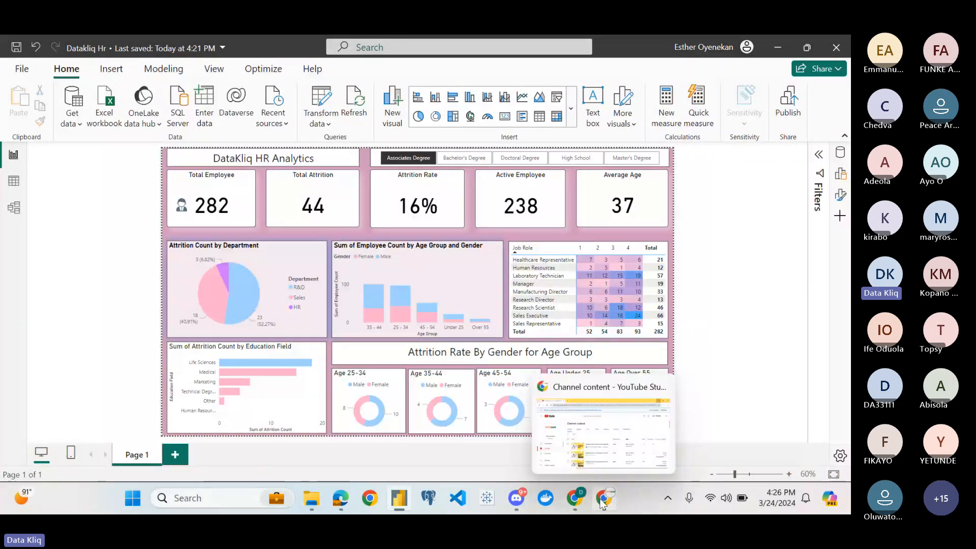
mouse_move(563, 480)
click(555, 448)
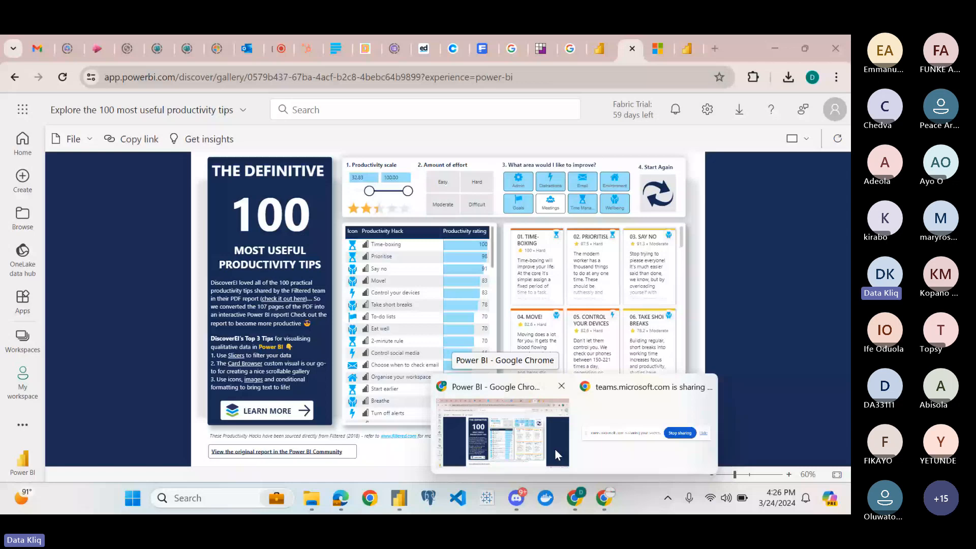
click(277, 48)
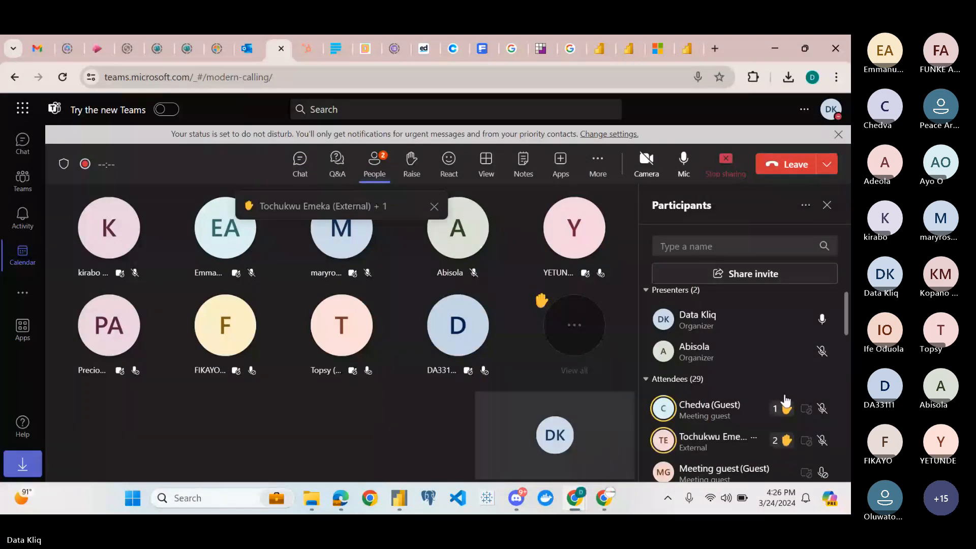
scroll(755, 396, down, 1)
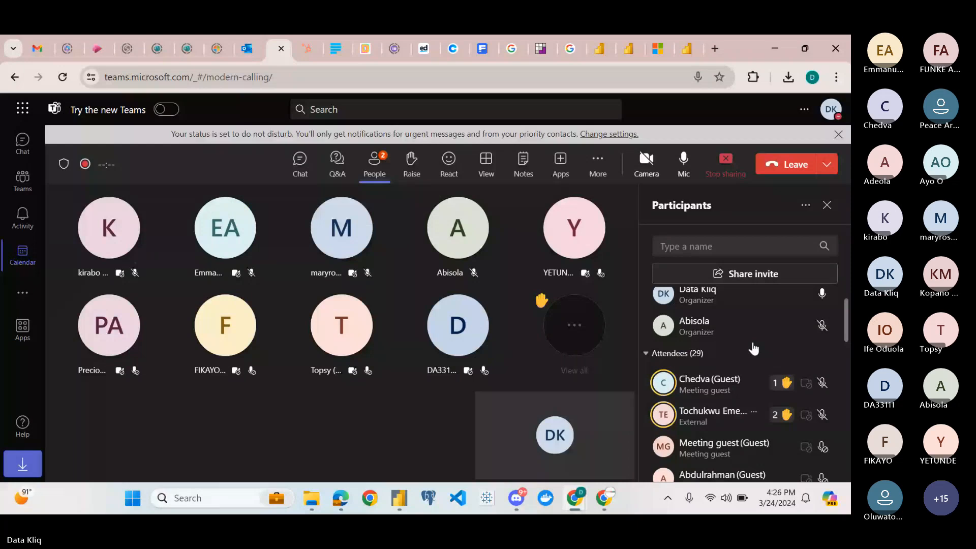
mouse_move(754, 349)
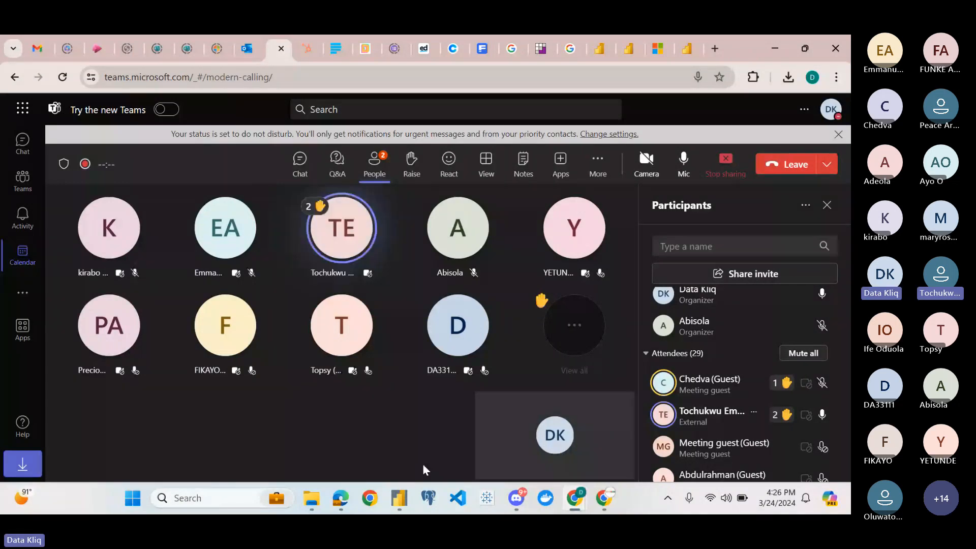
mouse_move(400, 503)
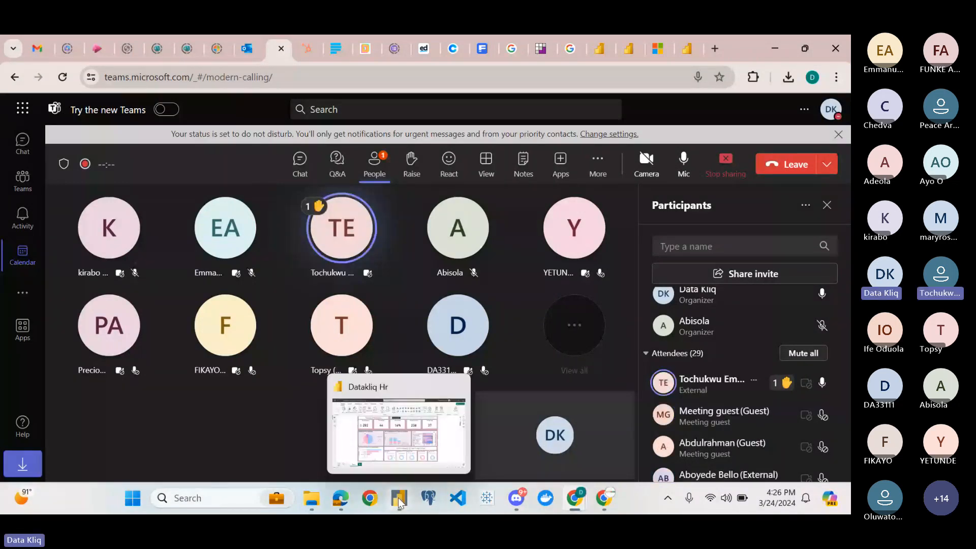
click(398, 499)
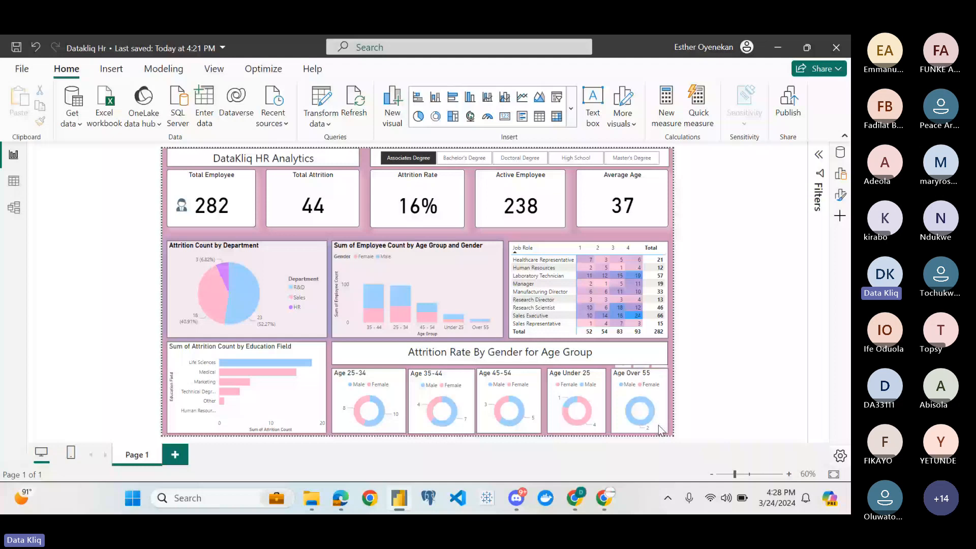
key(alt+Tab)
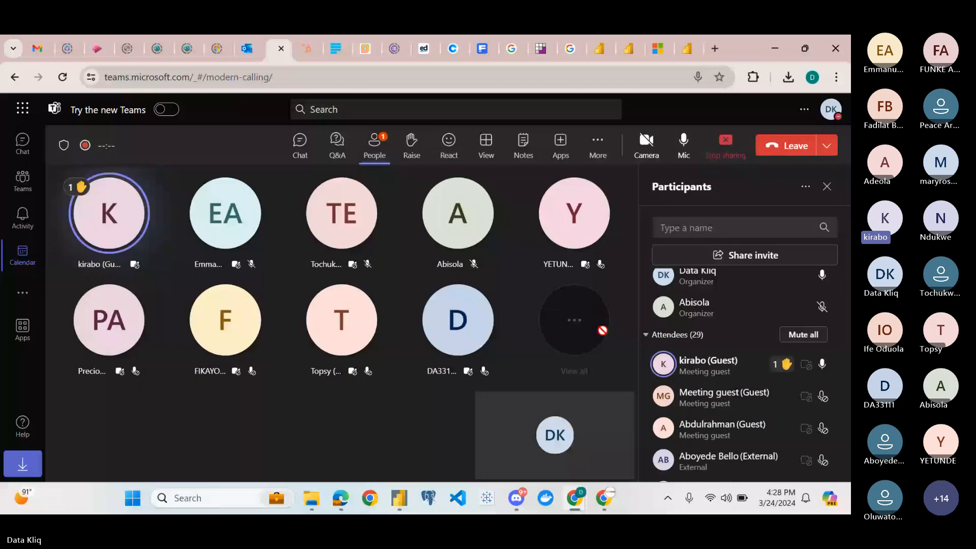
click(401, 501)
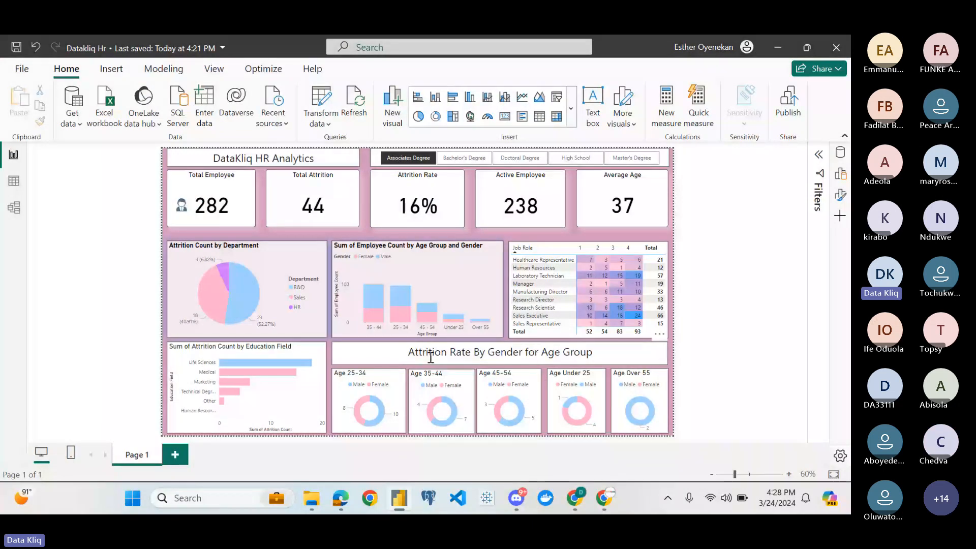
Delete the heading text box "Attrition Rate By Gender for Age Group" above the age group donut charts
click(110, 69)
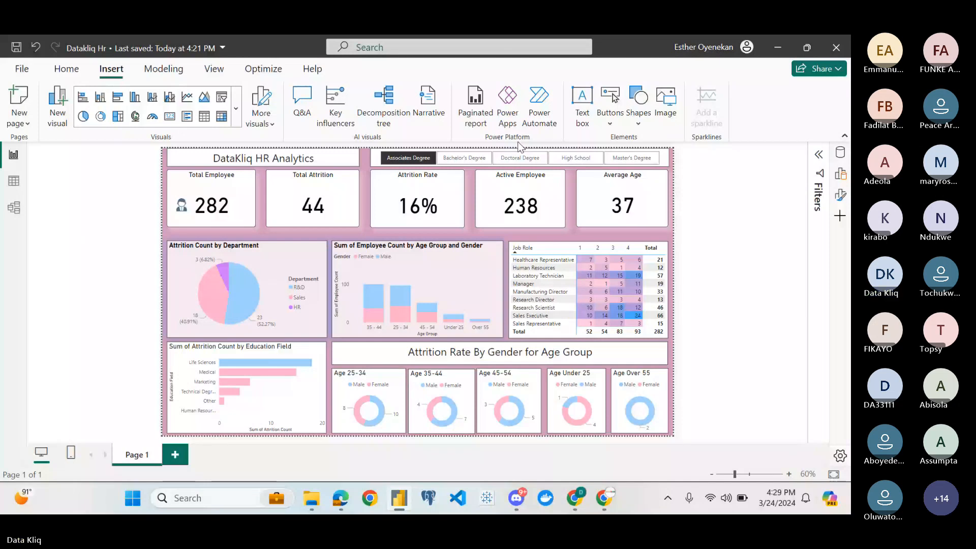
click(385, 350)
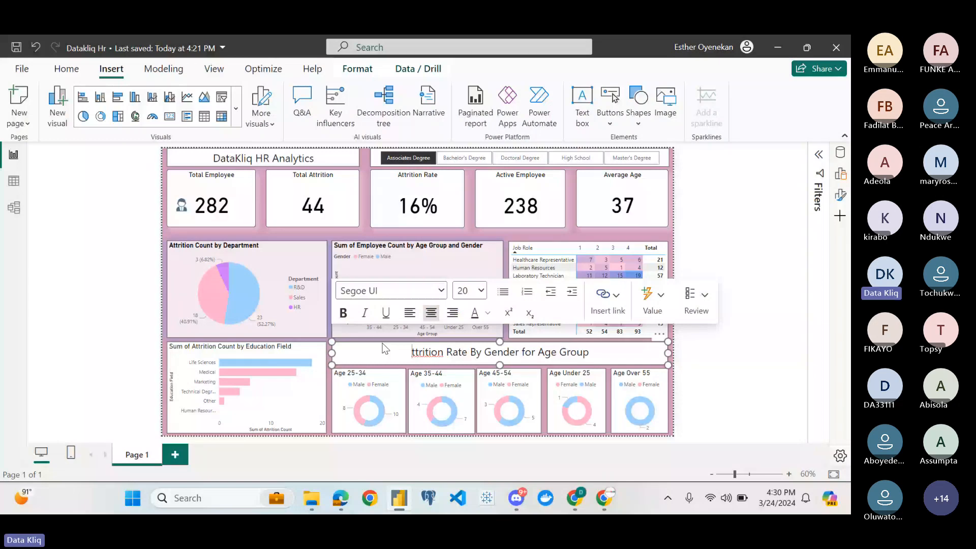
key(Delete)
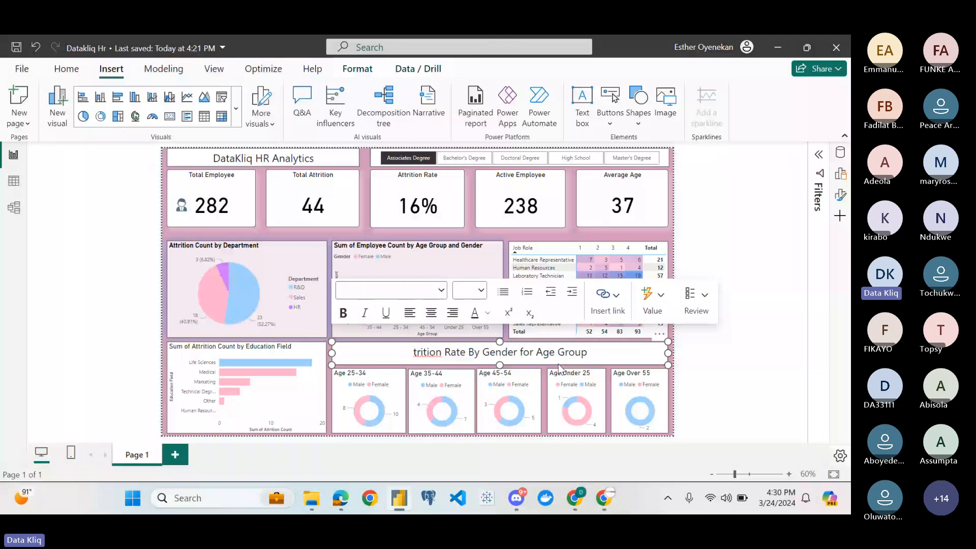
key(Delete)
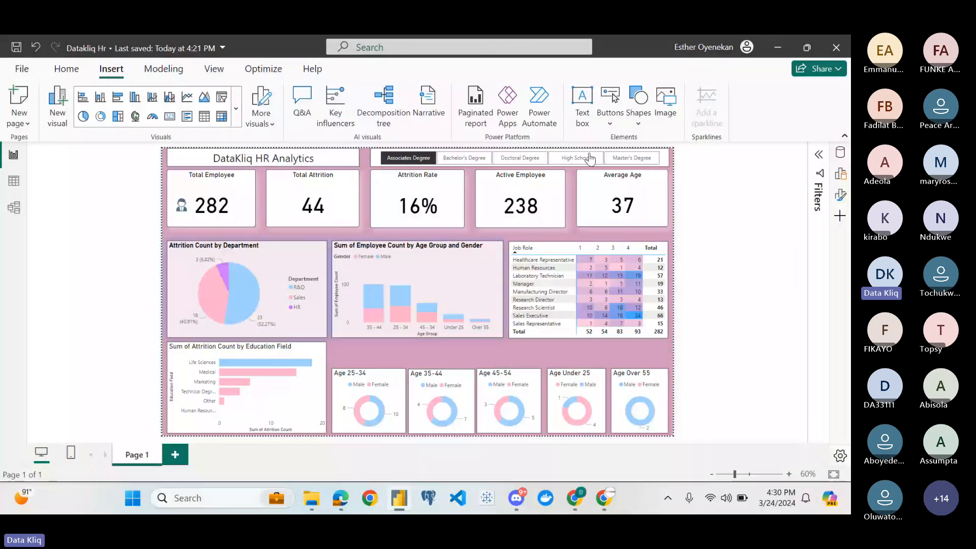
Insert a new text box on the report page reading "Attrition Rate By Gender for Age Group"
click(581, 109)
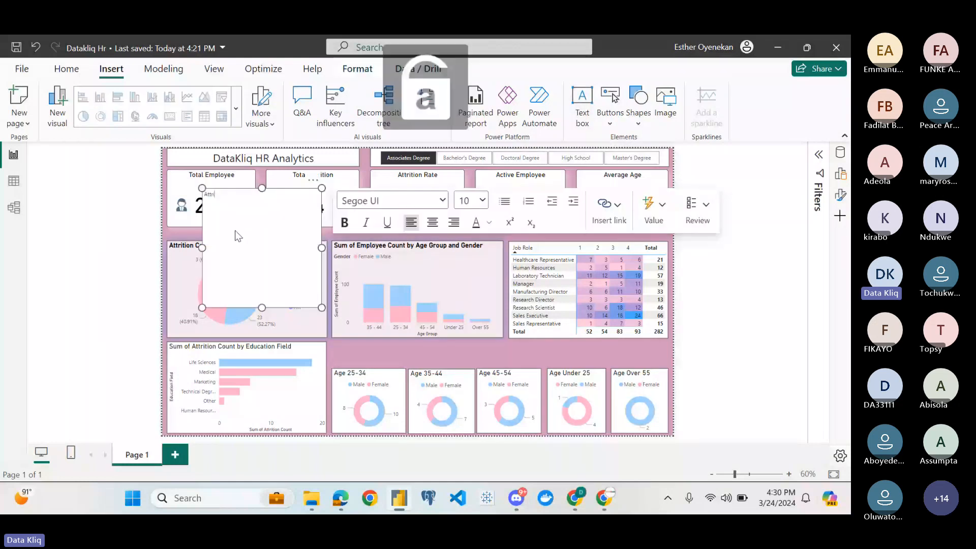
text(Attr)
text(t)
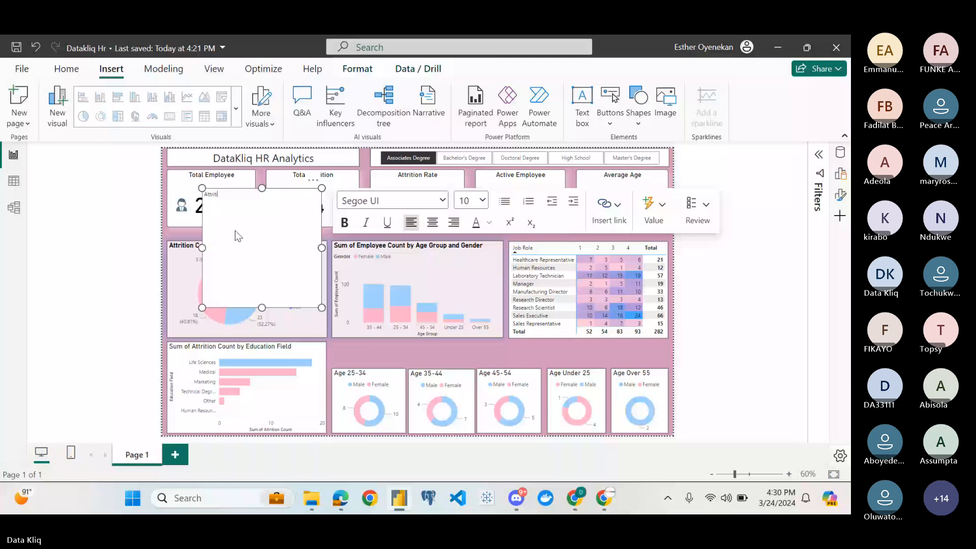
text(ion Rate BY)
key(Caps_Lock)
key(BackSpace)
text(y)
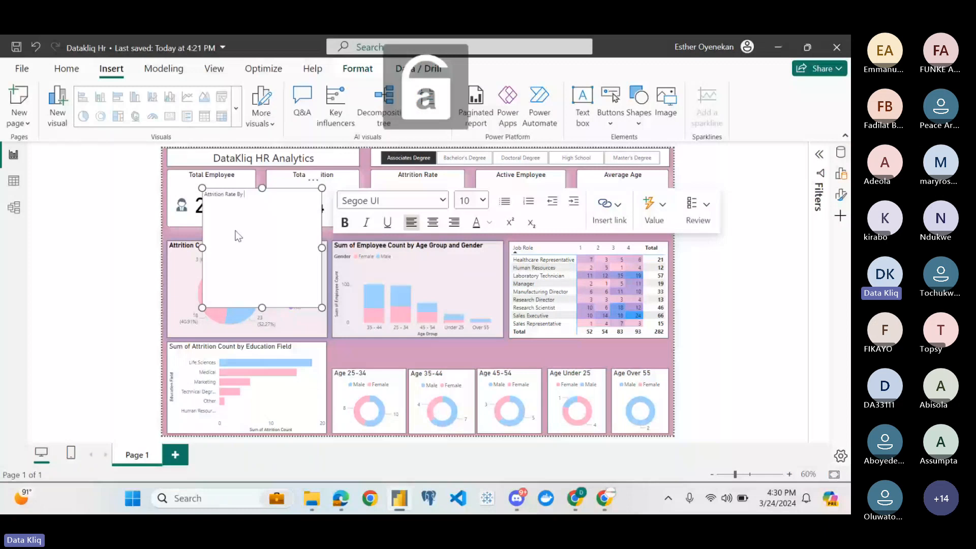
text( Gende)
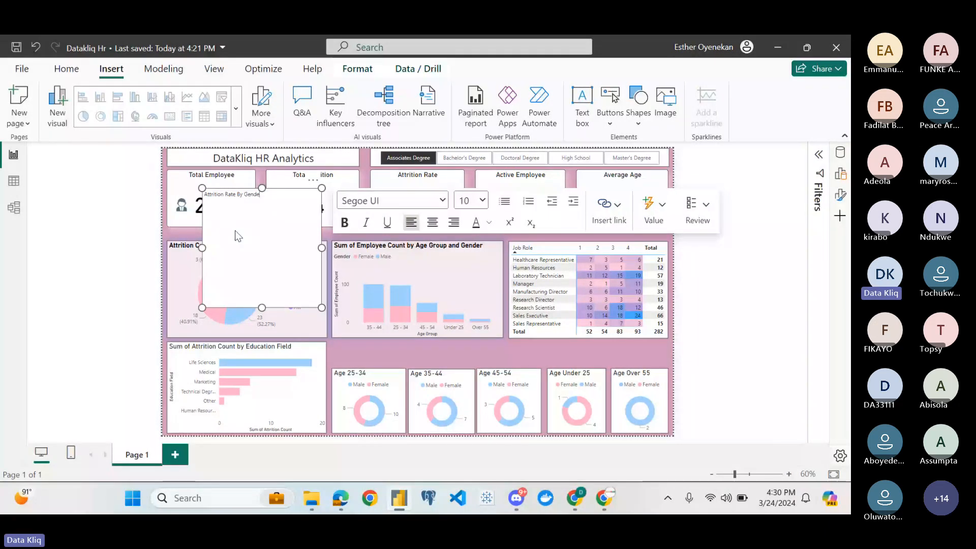
text(r for)
key(Caps_Lock)
text(A)
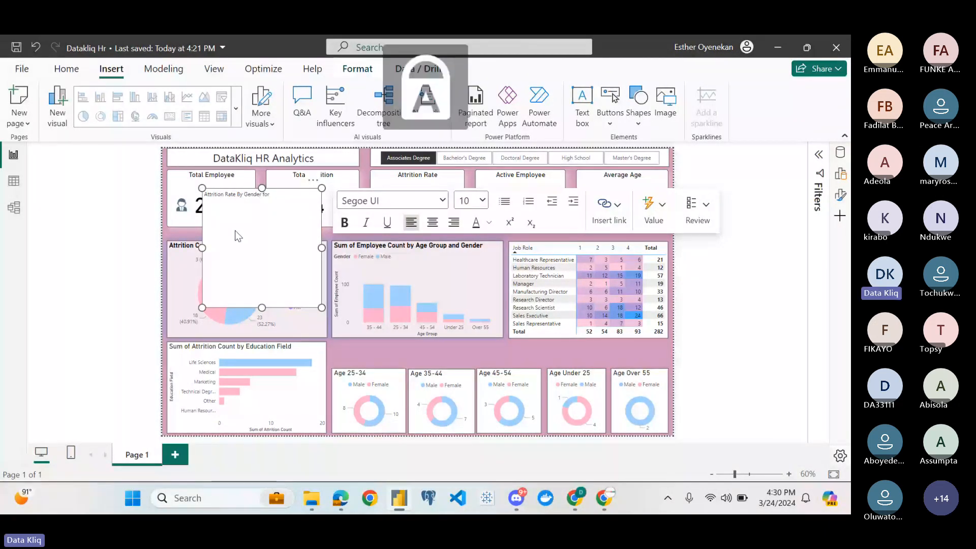
key(Caps_Lock)
text(ge Group)
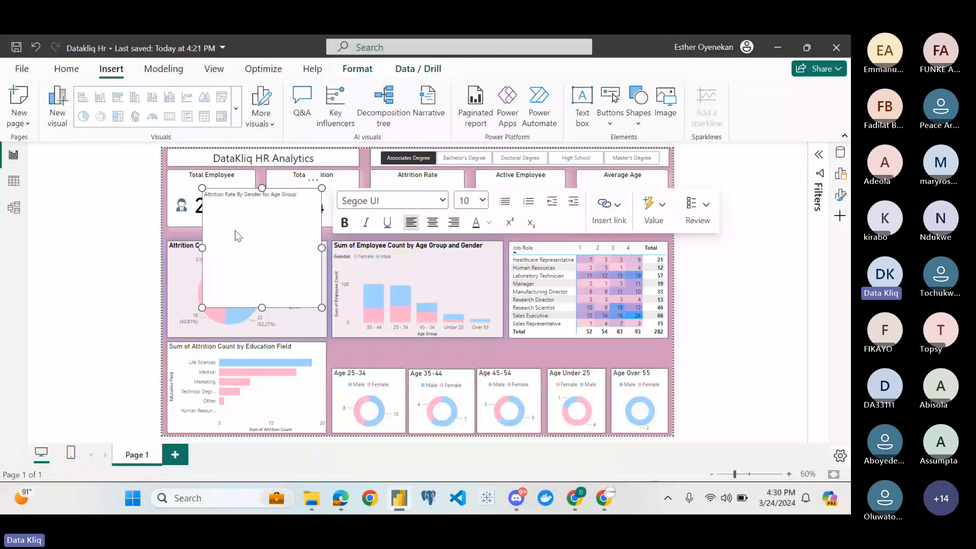
Reshape the new text box into a wide, shallow strip and place it directly above the age group donut charts
drag(322, 308, 605, 308)
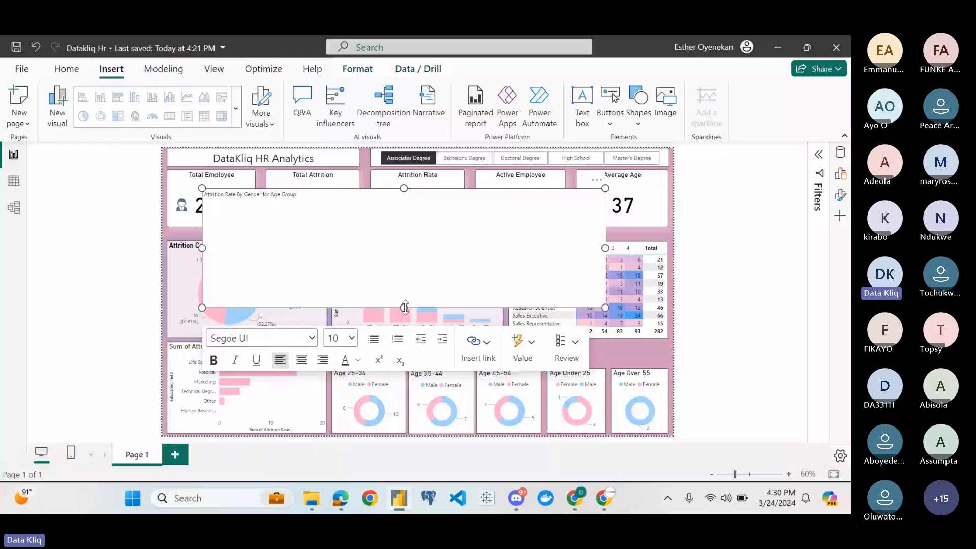
drag(405, 307, 401, 214)
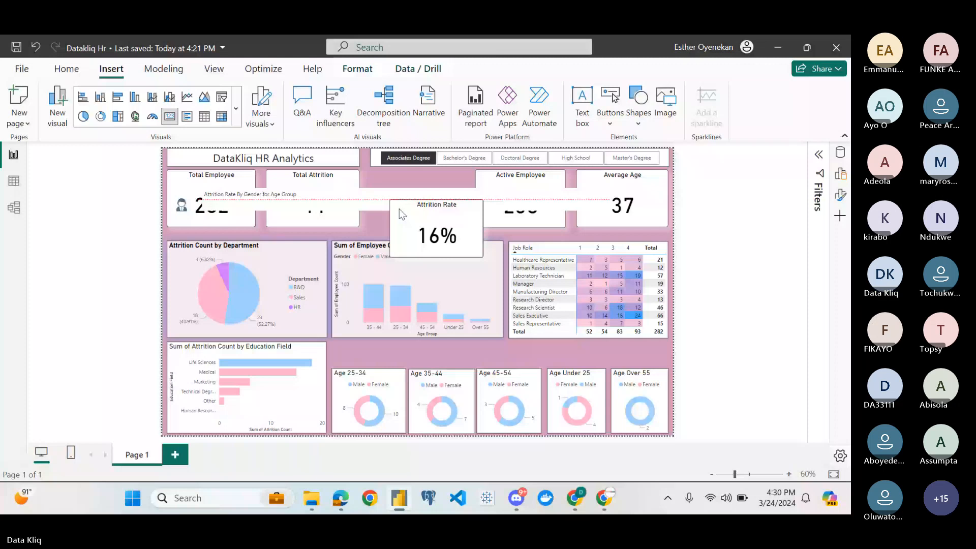
drag(401, 214, 474, 342)
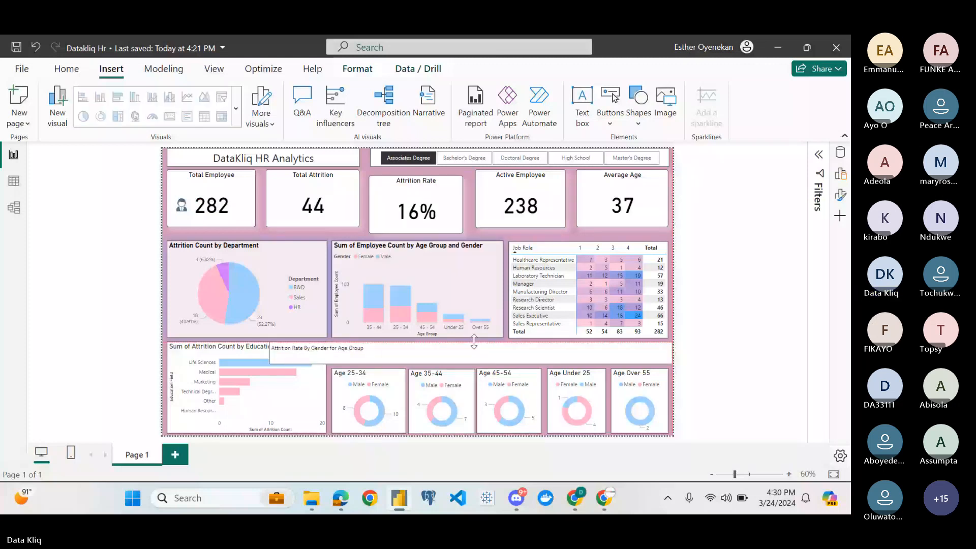
click(422, 361)
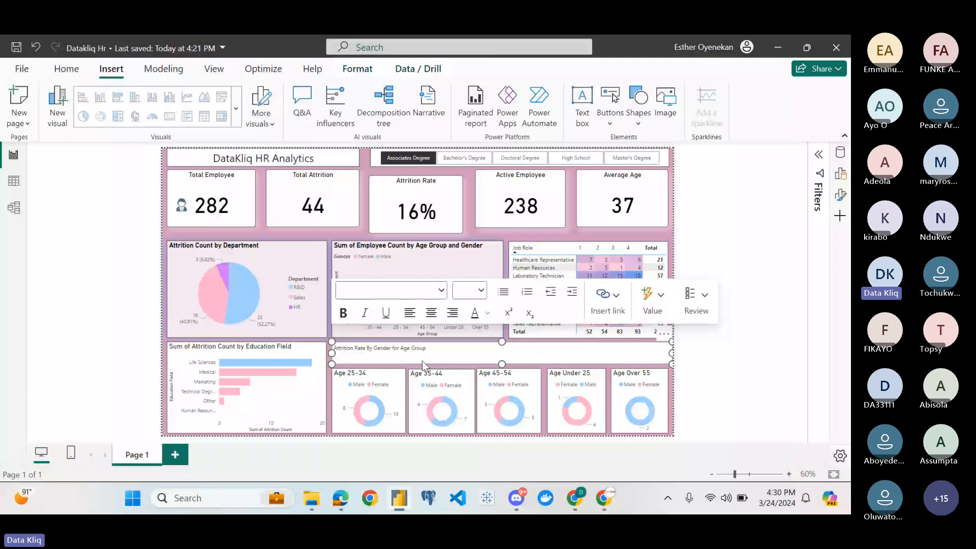
Retype the heading above the donut charts as "Atrrition Rate By Gender and Age Group"
double_click(422, 361)
key(BackSpace)
key(BackSpace)
key(BackSpace)
key(BackSpace)
key(BackSpace)
key(BackSpace)
key(BackSpace)
key(BackSpace)
key(BackSpace)
key(BackSpace)
key(BackSpace)
key(BackSpace)
key(BackSpace)
key(BackSpace)
key(BackSpace)
key(BackSpace)
key(BackSpace)
key(BackSpace)
key(BackSpace)
key(BackSpace)
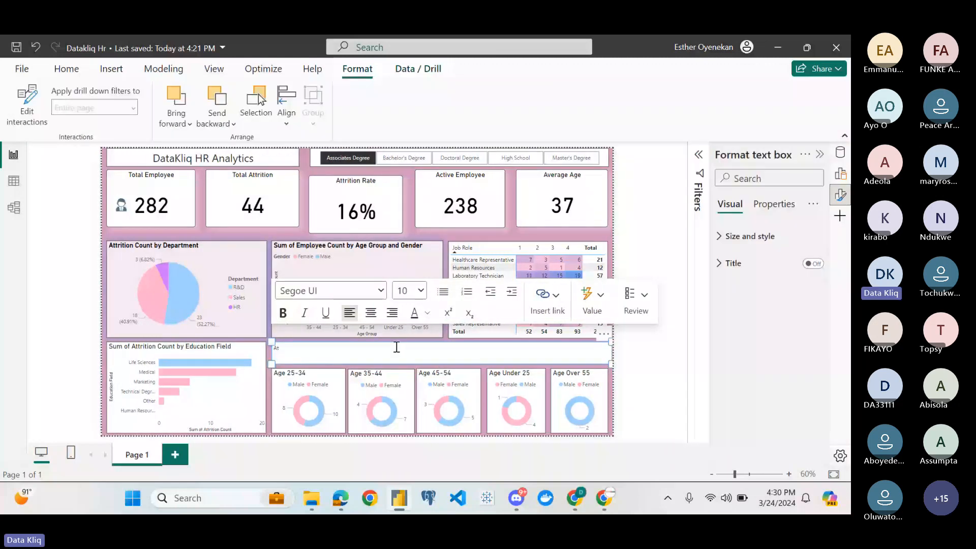
text(trition Rate B)
key(Caps_Lock)
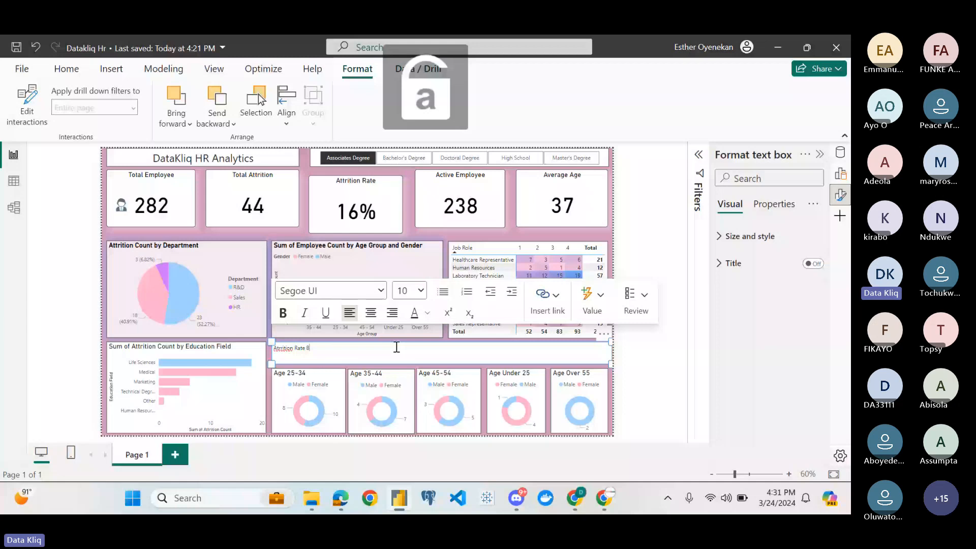
text(y Gender and Age Group)
Set the whole donut chart heading to font size 20, centre it, and deselect the text box
key(ctrl+a)
click(421, 290)
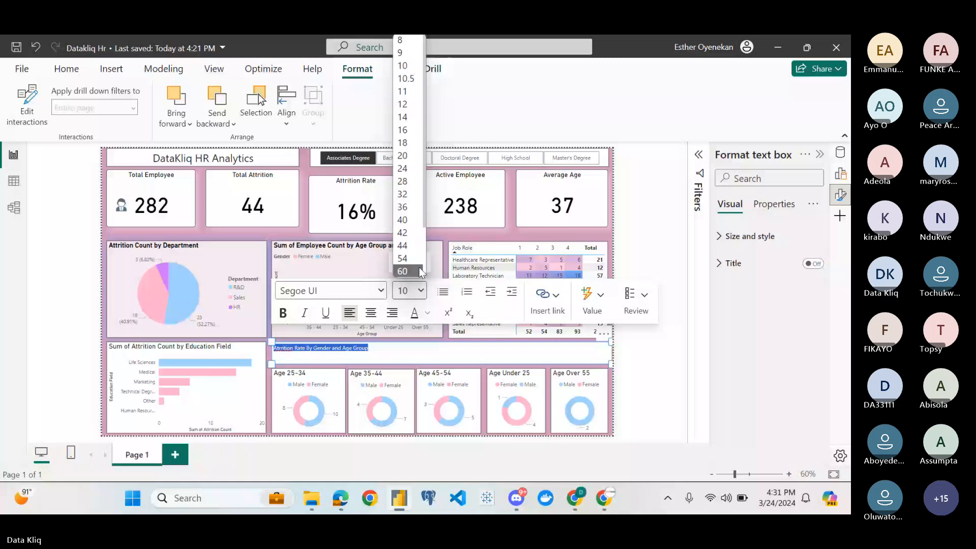
click(402, 155)
key(ctrl+e)
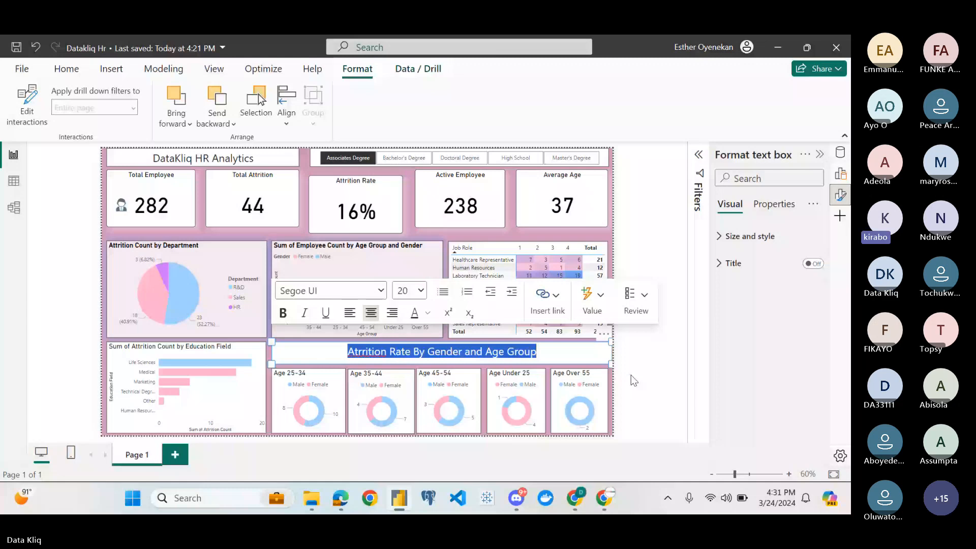
click(631, 374)
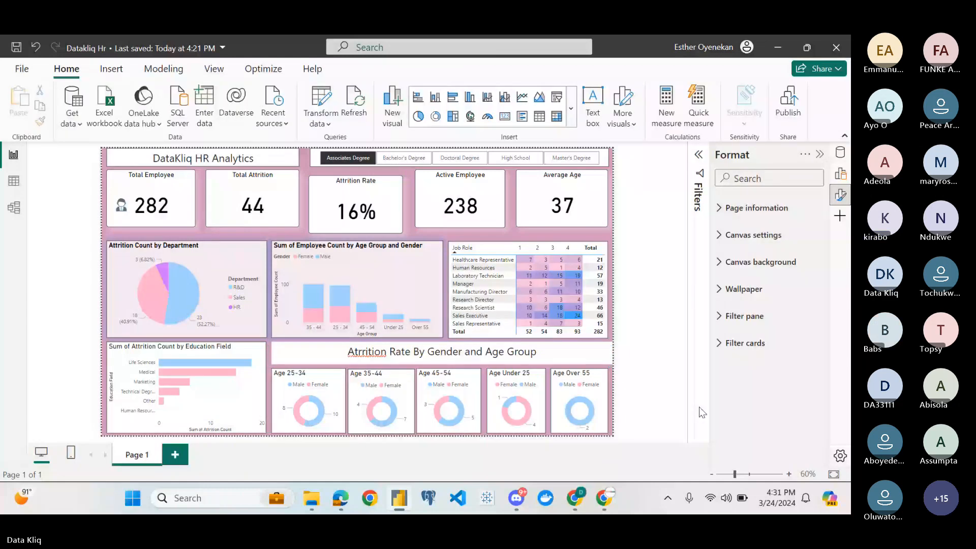